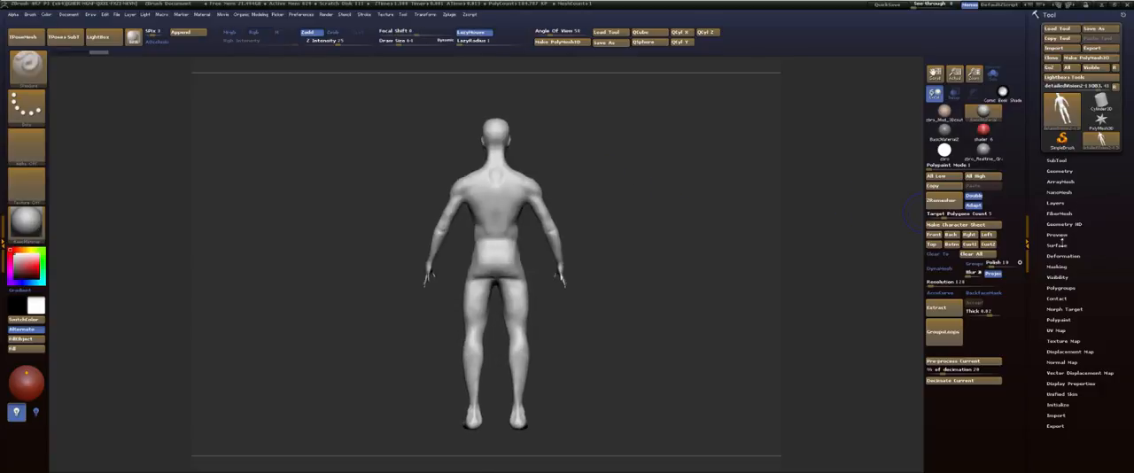
Step: Rotate the object preview until the figure faces forward and store that orientation
left_click(1058, 235)
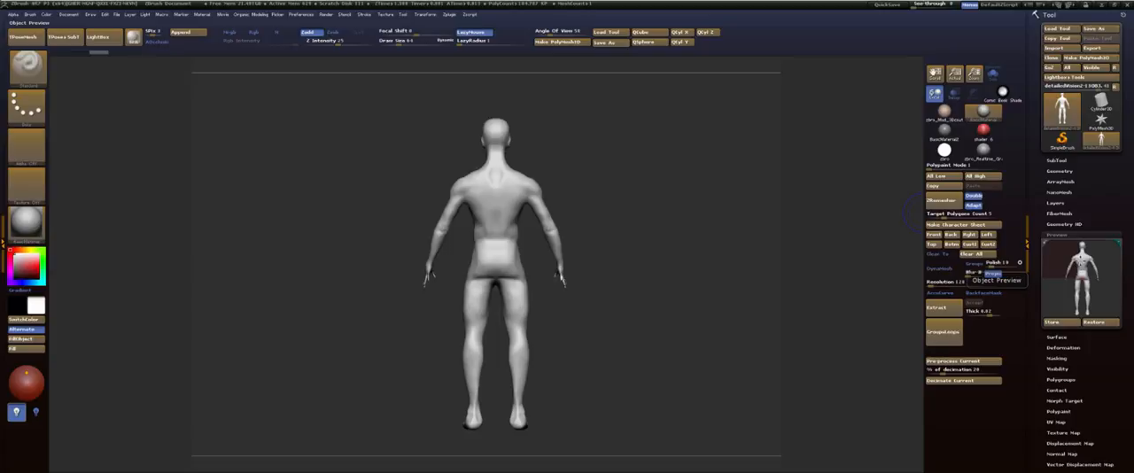
left_click_drag(1104, 264, 1057, 263)
key("shift")
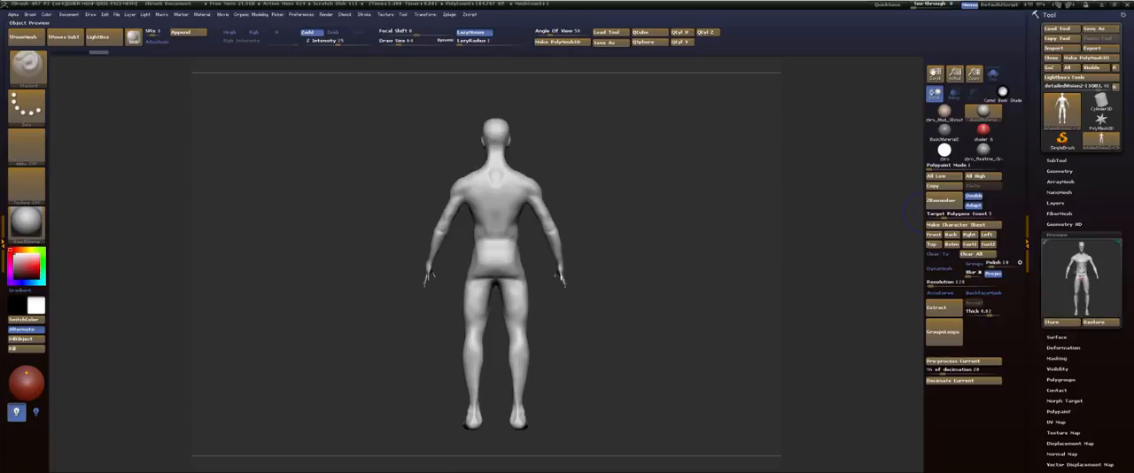
left_click(1064, 321)
Step: Examine the figure's polygroup wireframe and body profile from the side and back
mouse_move(586, 161)
left_mouse_down("alt")
mouse_move(706, 136)
mouse_move(705, 221)
mouse_move(656, 214)
mouse_move(673, 215)
left_mouse_up("alt")
key("shift+f")
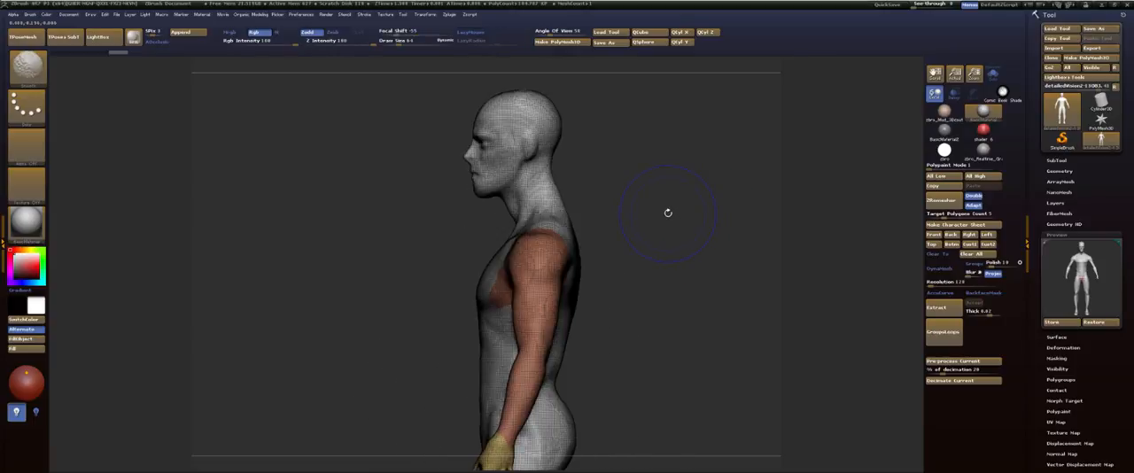
key("shift+f")
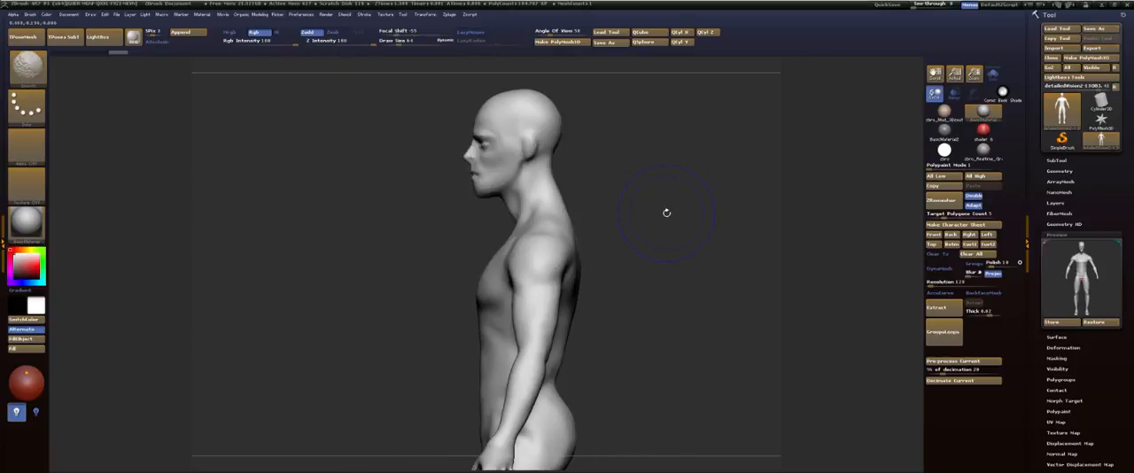
mouse_move(666, 213)
left_mouse_down()
mouse_move(688, 212)
mouse_move(689, 144)
mouse_move(701, 121)
mouse_move(696, 149)
mouse_move(674, 145)
mouse_move(664, 173)
mouse_move(627, 172)
left_mouse_up()
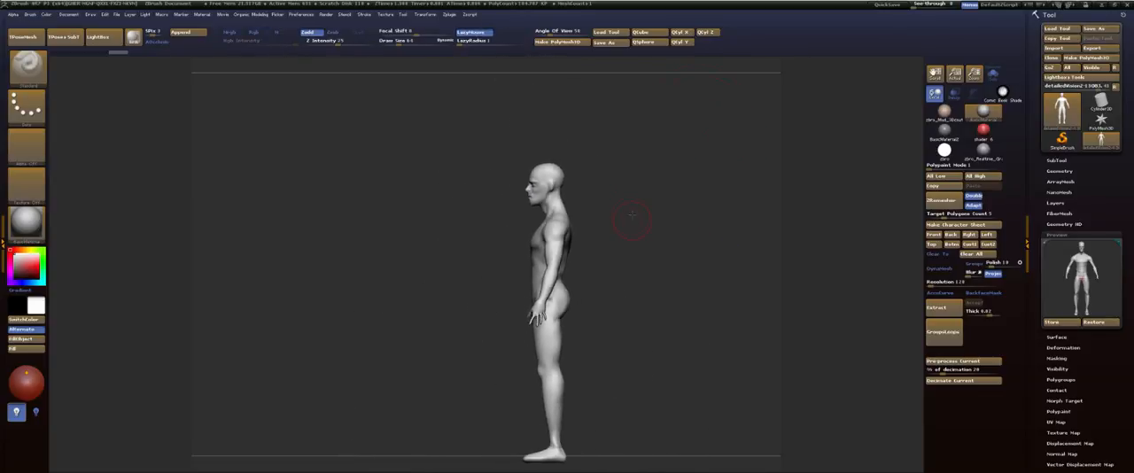
left_click_drag(629, 216, 701, 185, "alt")
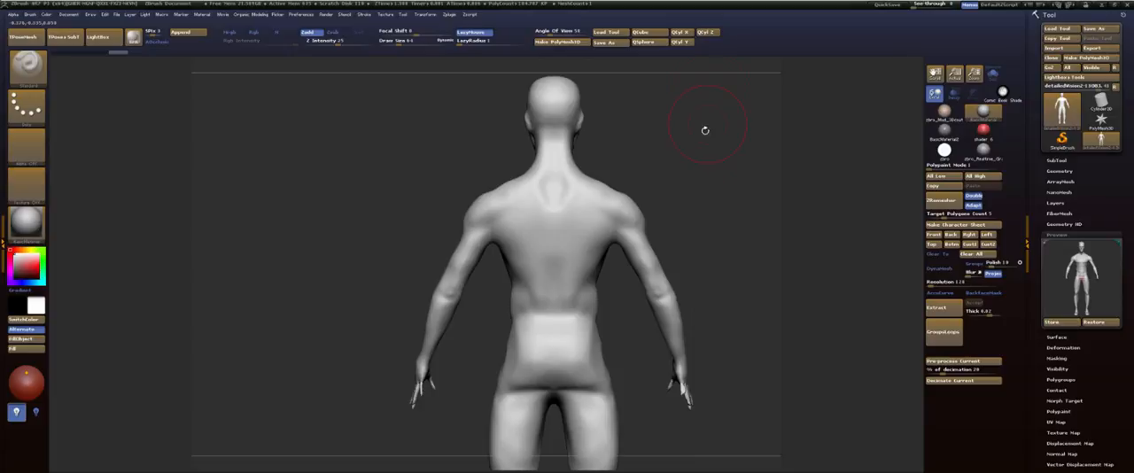
Step: Reshape the tops of the shoulders and their slope towards the neck with the Move brush, reducing the draw size for finer changes
key("b")
key("m")
key("v")
key("s")
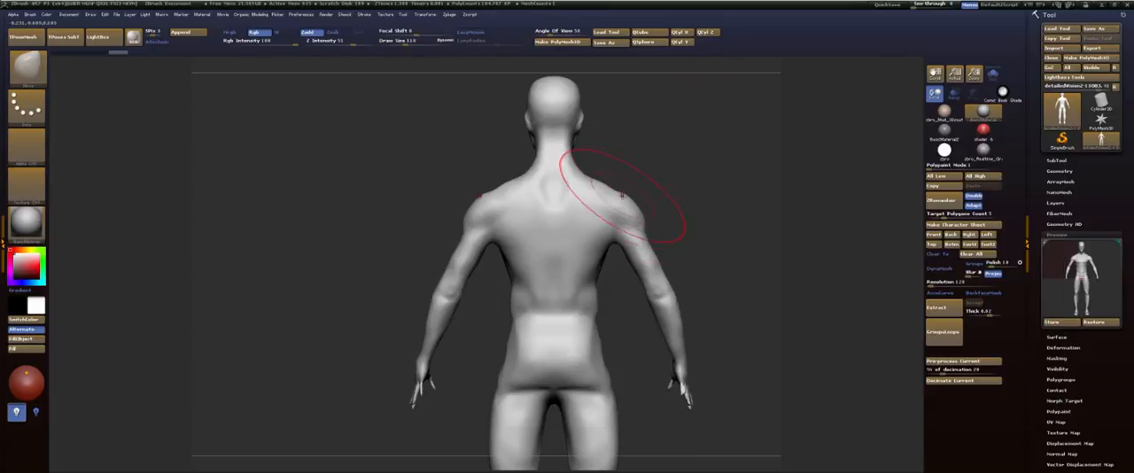
left_click_drag(621, 195, 626, 189)
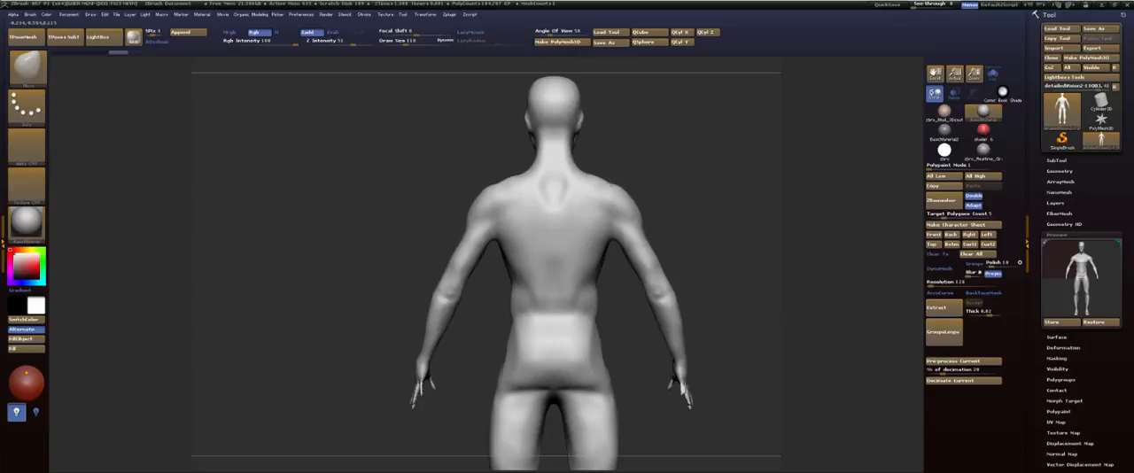
mouse_move(631, 160)
left_mouse_down("alt")
mouse_move(673, 197)
mouse_move(586, 177)
mouse_move(629, 211)
mouse_move(615, 210)
mouse_move(628, 209)
left_mouse_up("alt")
key("s")
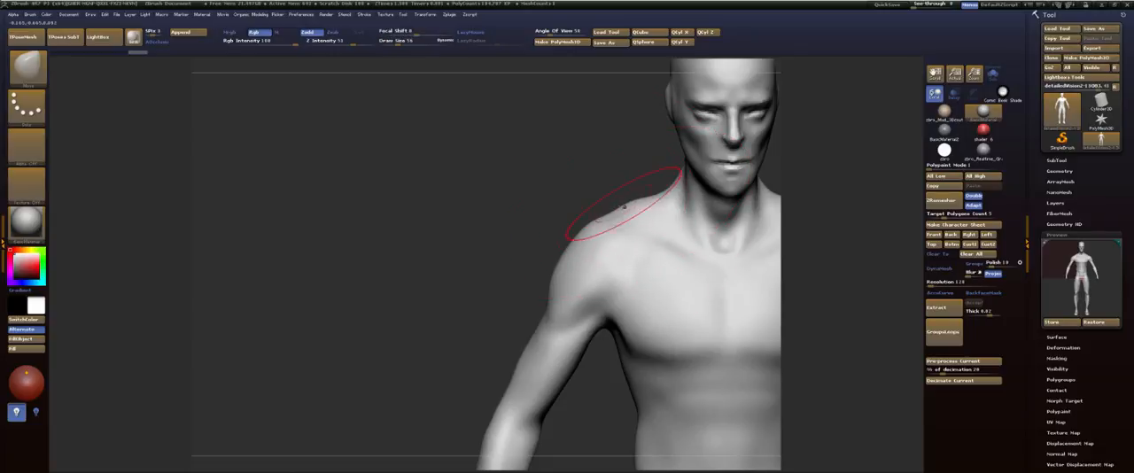
mouse_move(661, 176)
left_mouse_down()
mouse_move(652, 162)
mouse_move(697, 155)
mouse_move(682, 199)
left_mouse_up()
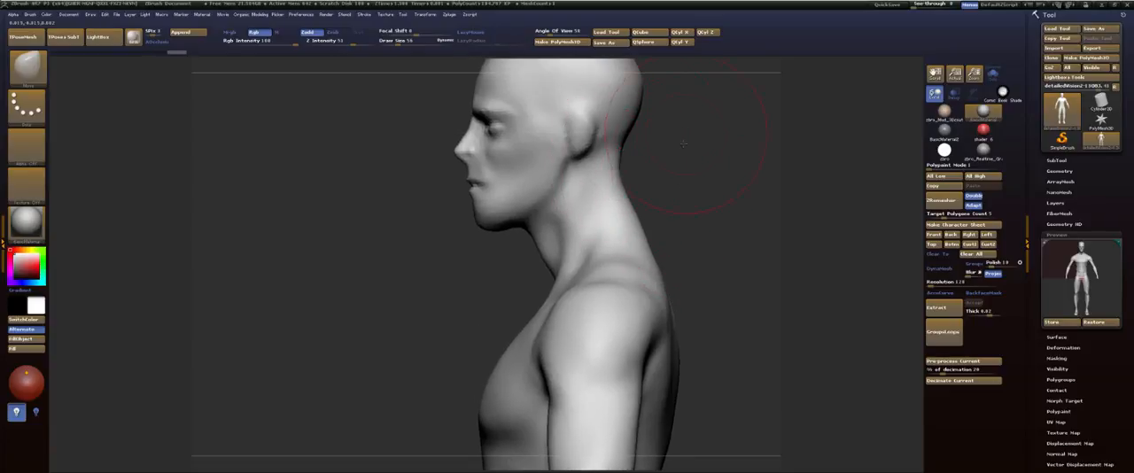
Step: Adjust the shape of the hand and fingers using the Move brush at draw size 22
mouse_move(683, 142)
left_mouse_down()
mouse_move(637, 195)
mouse_move(696, 160)
mouse_move(682, 144)
left_mouse_up()
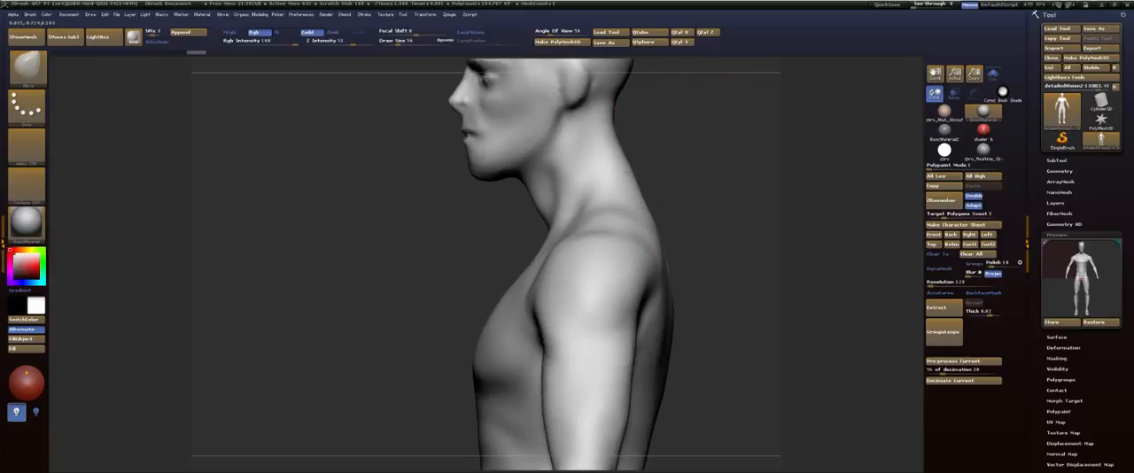
mouse_move(684, 194)
left_mouse_down("alt")
mouse_move(676, 200)
mouse_move(665, 144)
mouse_move(678, 177)
left_mouse_up("alt")
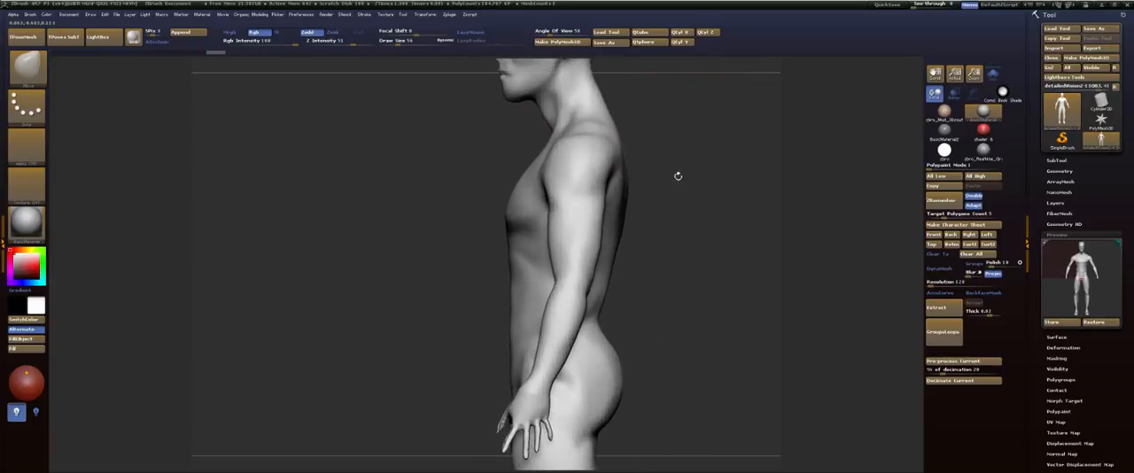
mouse_move(688, 207)
left_mouse_down()
mouse_move(635, 211)
mouse_move(695, 222)
mouse_move(667, 129)
mouse_move(681, 152)
mouse_move(674, 165)
mouse_move(714, 224)
mouse_move(716, 156)
mouse_move(698, 160)
left_mouse_up()
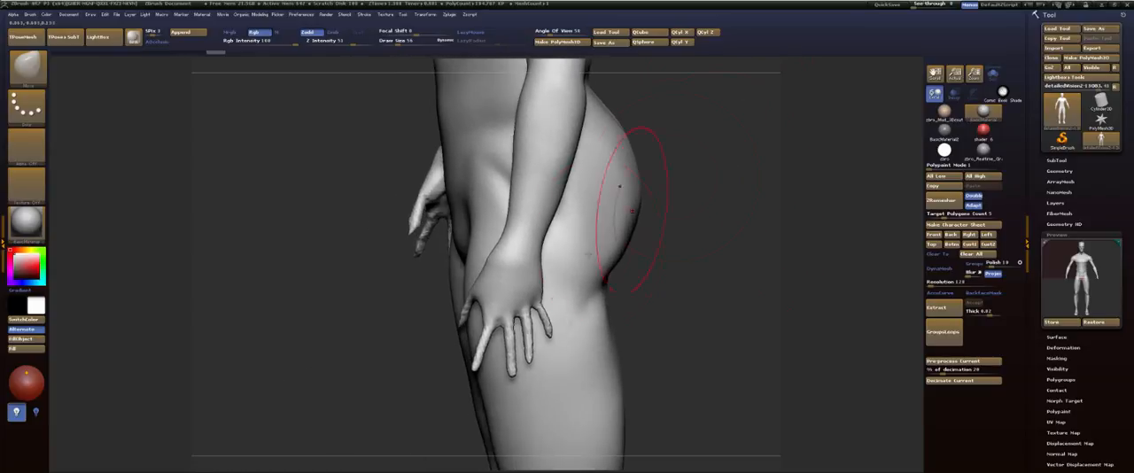
left_click_drag(525, 300, 511, 316)
key("s")
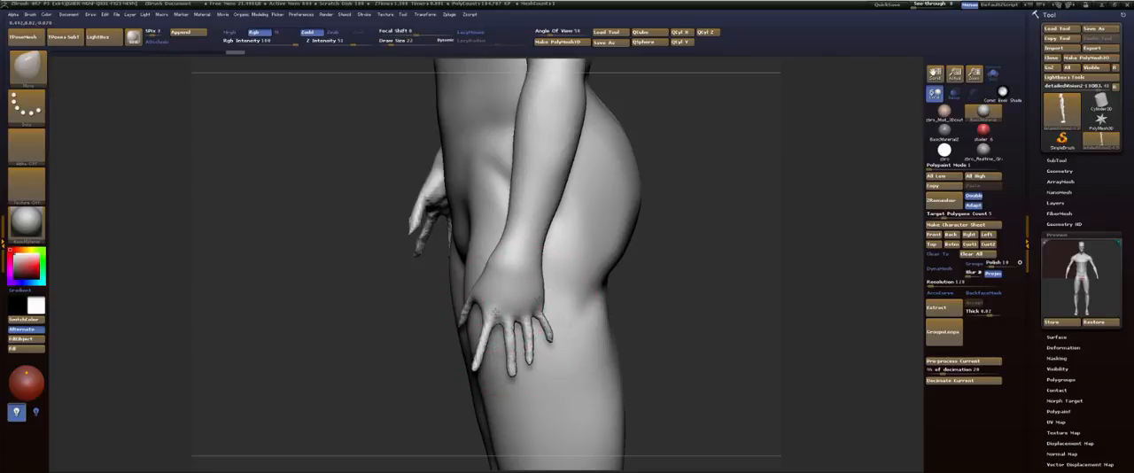
Step: Thicken the fingers slightly with the Inflat brush at an intensity of 10
mouse_move(715, 232)
left_mouse_down()
mouse_move(664, 236)
mouse_move(717, 234)
mouse_move(706, 236)
left_mouse_up()
key("b")
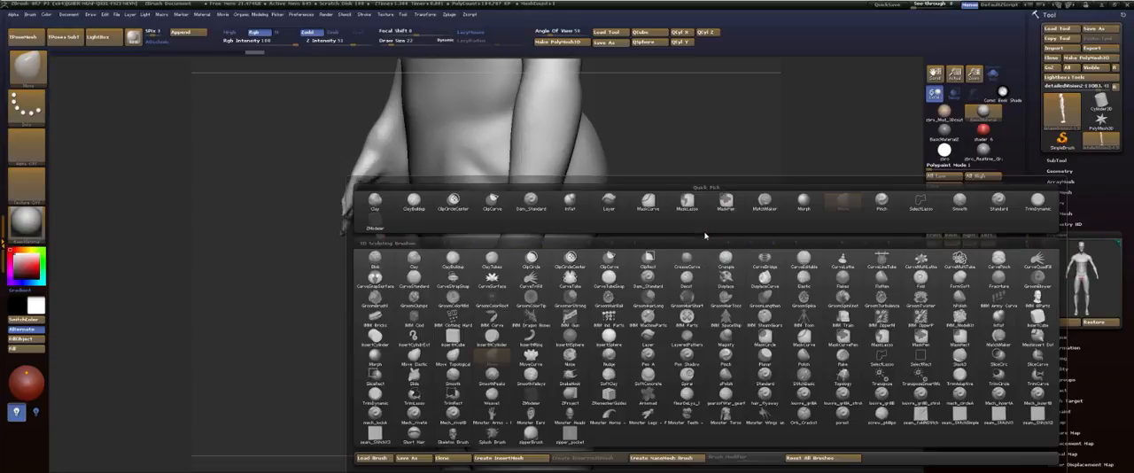
key("b")
left_click(618, 175)
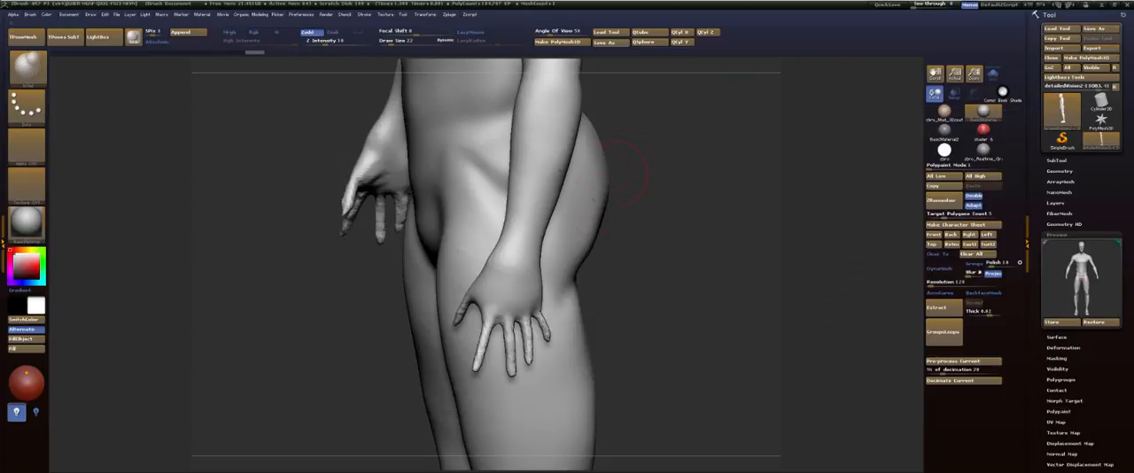
key("s")
left_click_drag(542, 319, 546, 320)
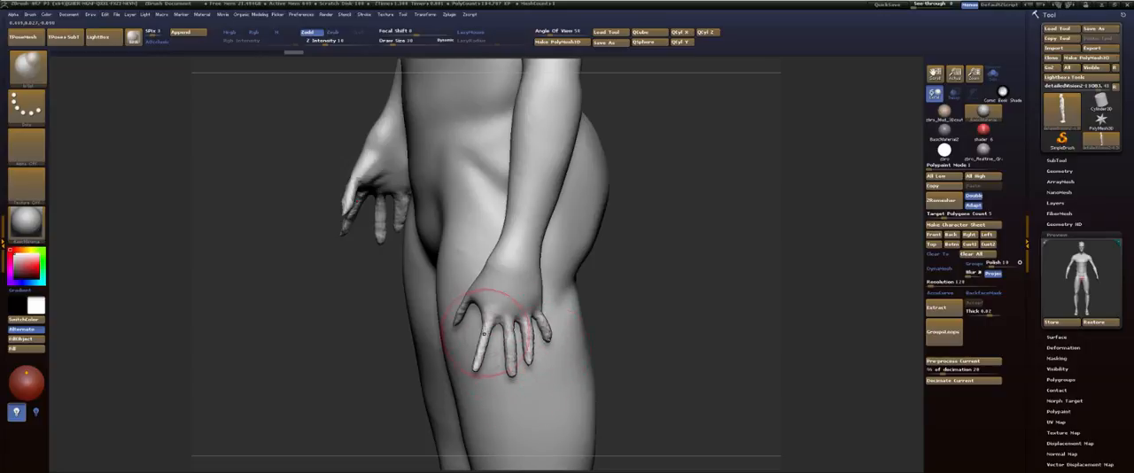
Step: Check the hands and body from several angles and subdivide the figure's mesh to a higher resolution
left_click_drag(666, 242, 746, 243)
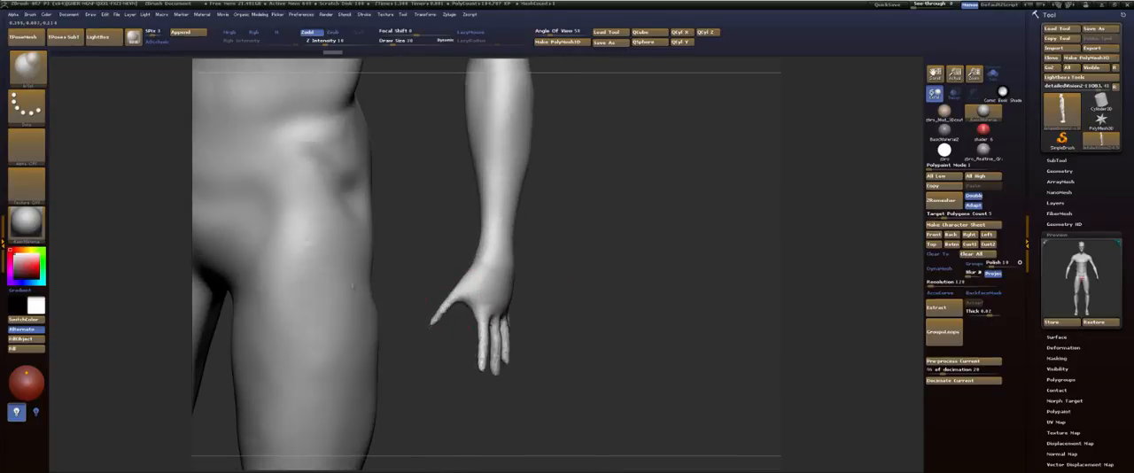
left_click_drag(605, 209, 611, 319, "alt")
left_click_drag(620, 106, 568, 215, "alt")
left_click_drag(738, 218, 615, 188, "alt")
left_click_drag(400, 196, 655, 164, "alt")
key("f")
left_click_drag(609, 128, 631, 211, "alt")
mouse_move(580, 163)
left_mouse_down()
mouse_move(618, 186)
mouse_move(605, 172)
mouse_move(632, 236)
mouse_move(638, 205)
mouse_move(654, 320)
left_mouse_up()
mouse_move(646, 239)
left_mouse_down()
mouse_move(599, 222)
mouse_move(600, 191)
left_mouse_up()
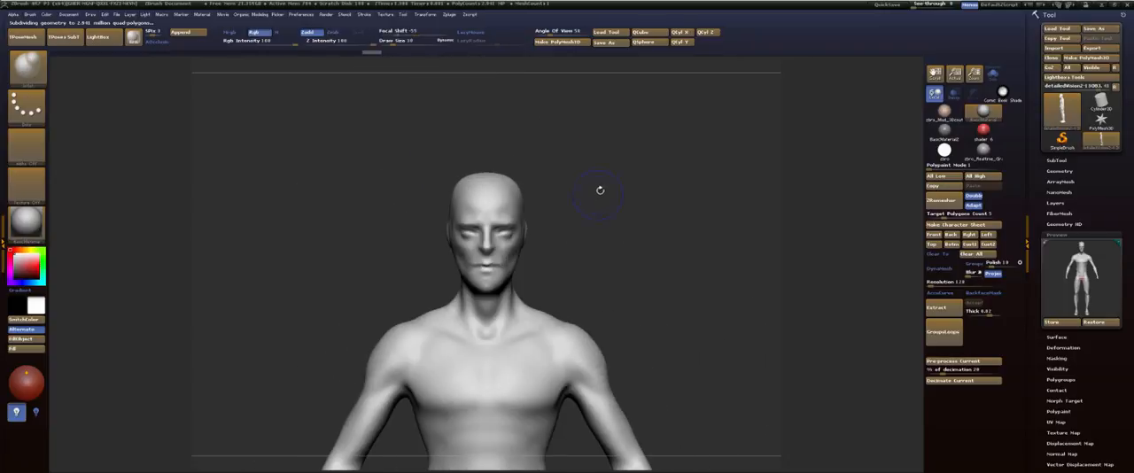
Step: Insert a cube as a new subtool, make it the active subtool and frame it
left_click(1060, 160)
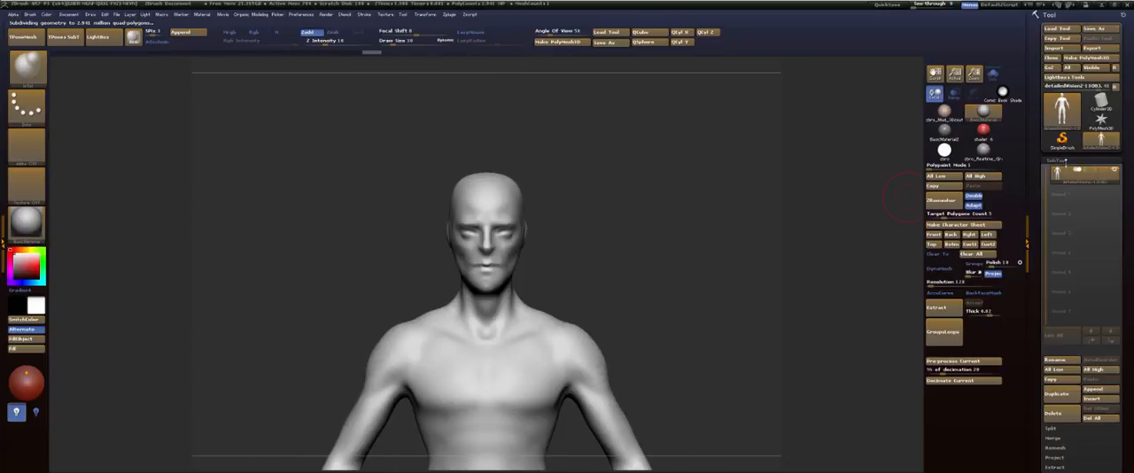
left_click(1094, 397)
left_click(864, 306)
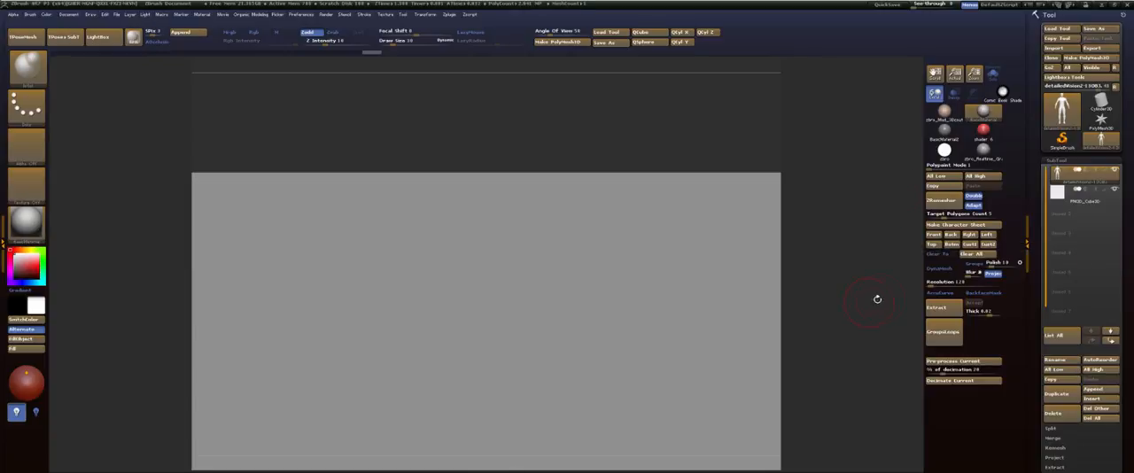
left_click(1087, 202)
key("f")
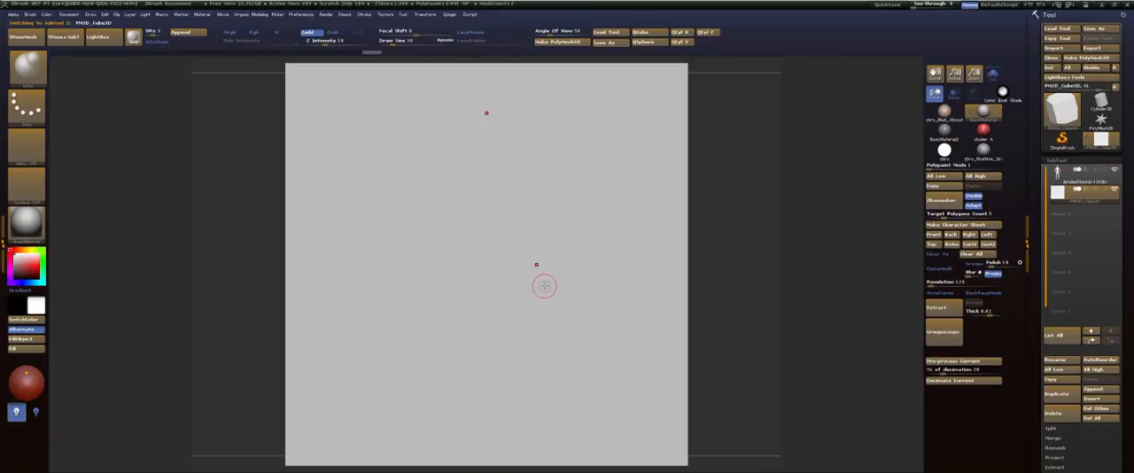
Step: Load the Skeleton insert brush from the LightBox brush library
key("b")
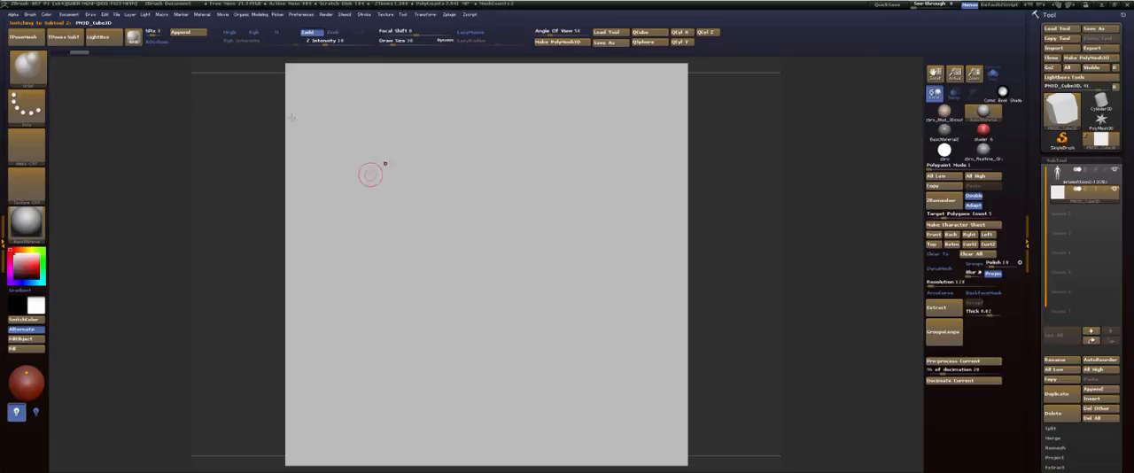
left_click(100, 37)
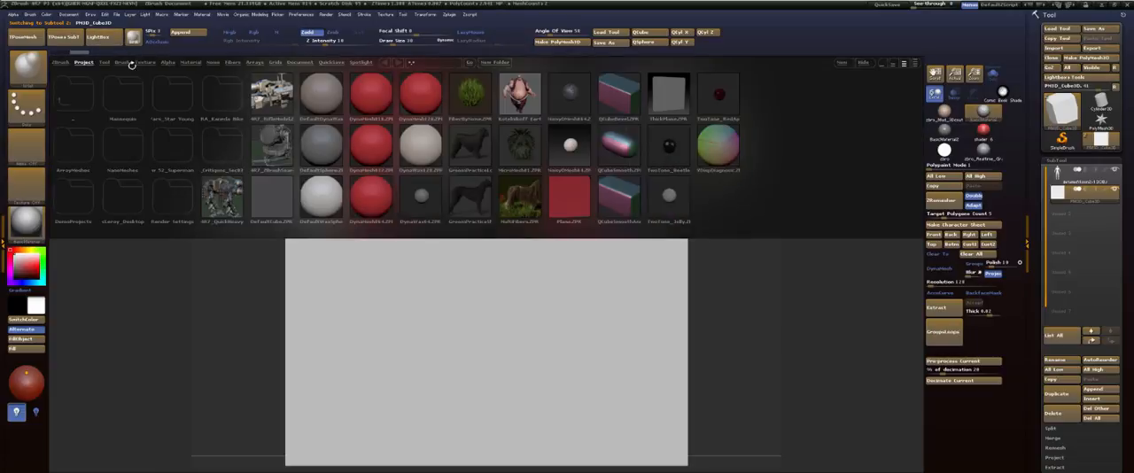
left_click(124, 62)
double_click(126, 94)
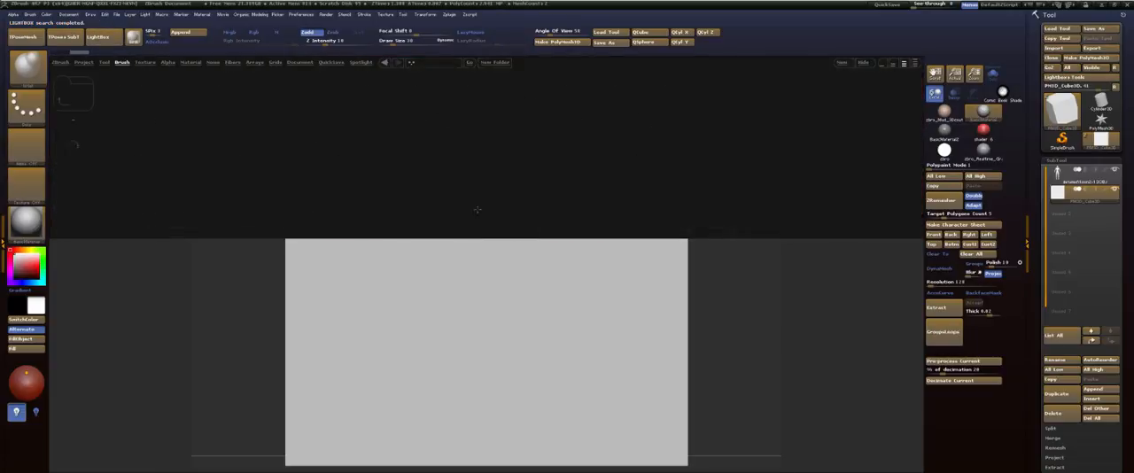
double_click(88, 142)
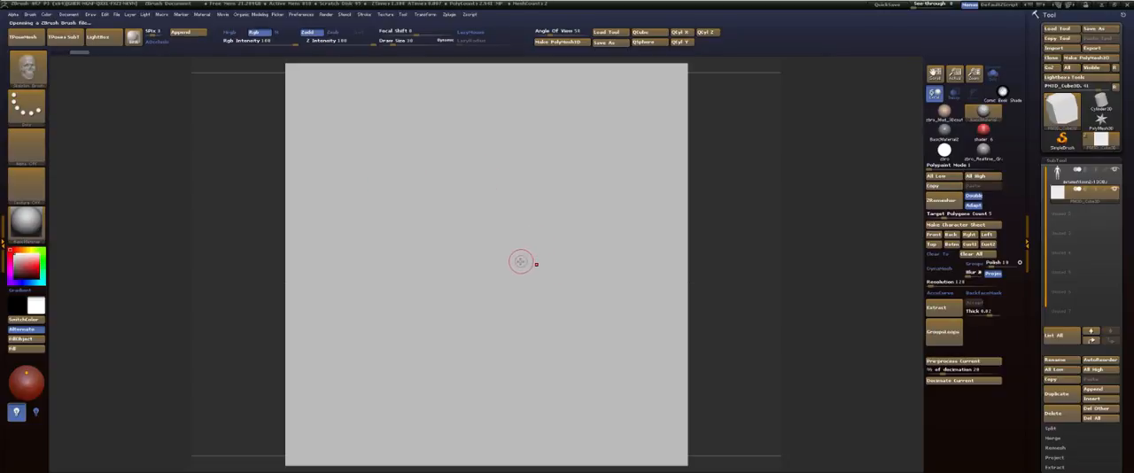
Step: Choose the Skull mesh from the Skeleton brush and insert it at the centre of the cube's front face
key("m")
key("m")
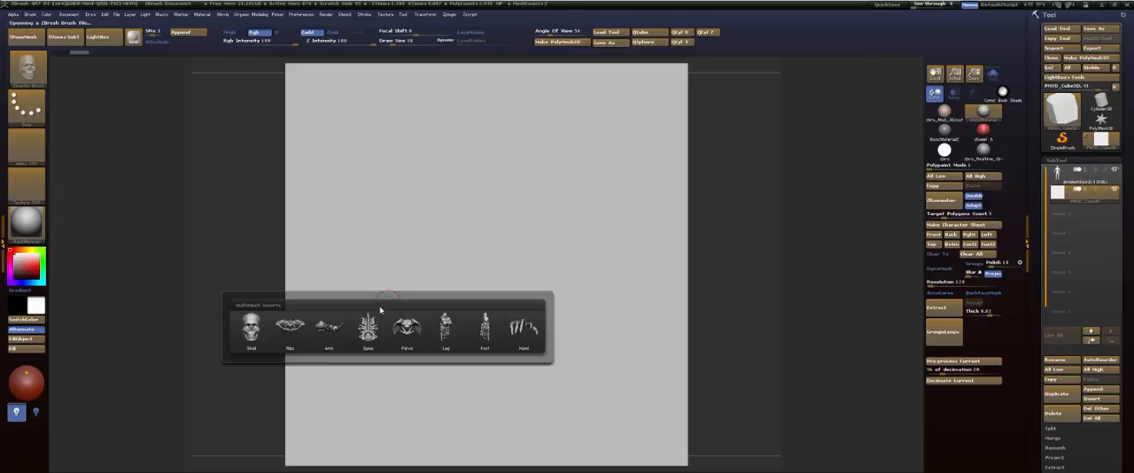
left_click(252, 328)
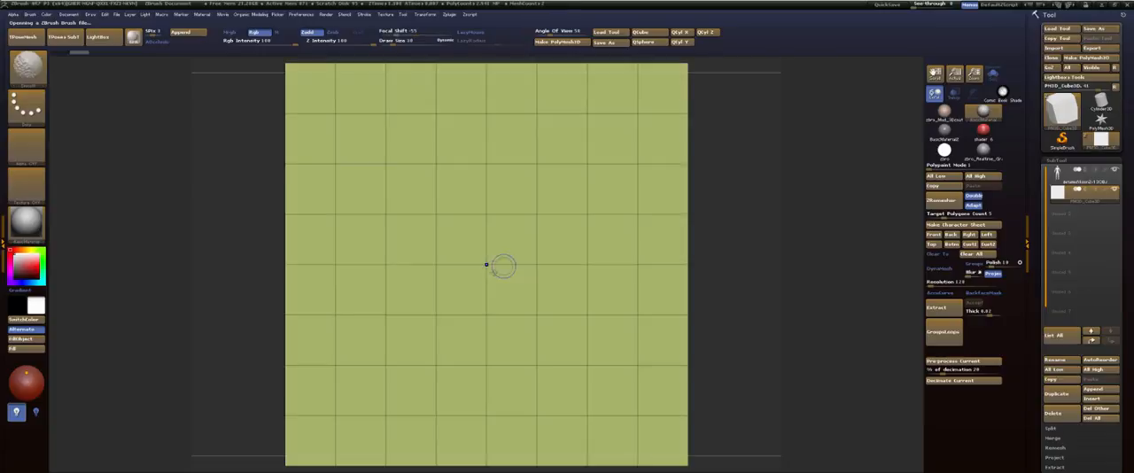
left_click_drag(488, 263, 482, 356)
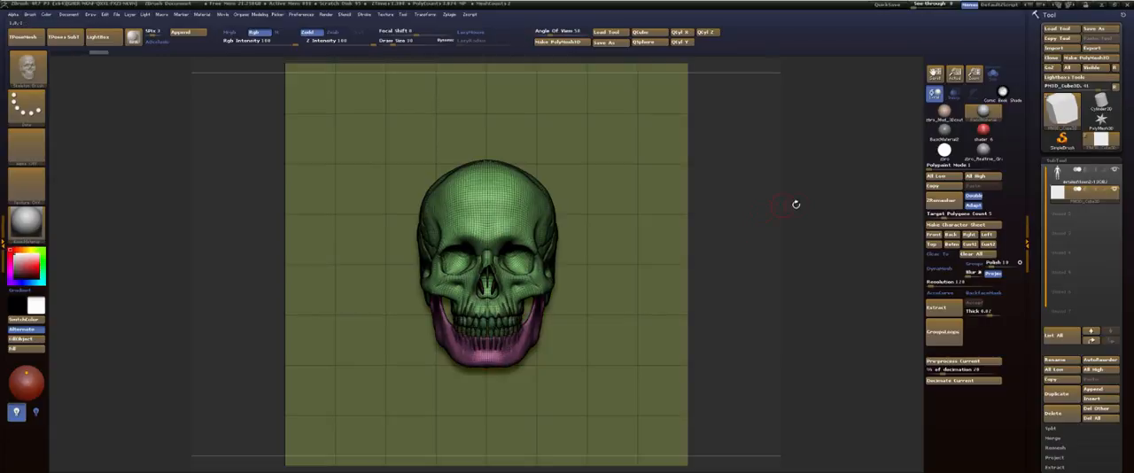
Step: Hide the cube so only the skull remains visible in the subtool, and split the hidden part into its own subtool
left_click_drag(795, 203, 885, 199)
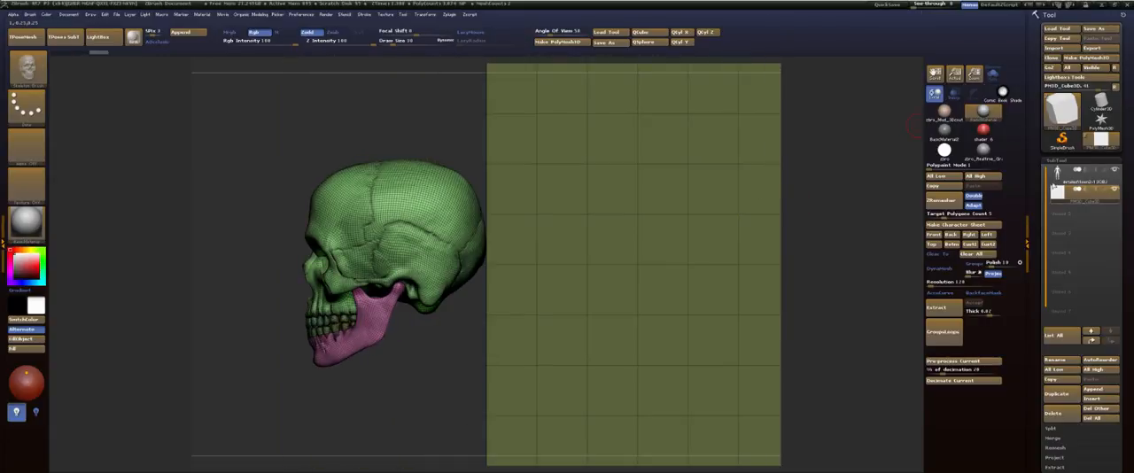
left_click(739, 166, "ctrl+shift")
left_click(740, 166, "ctrl+shift")
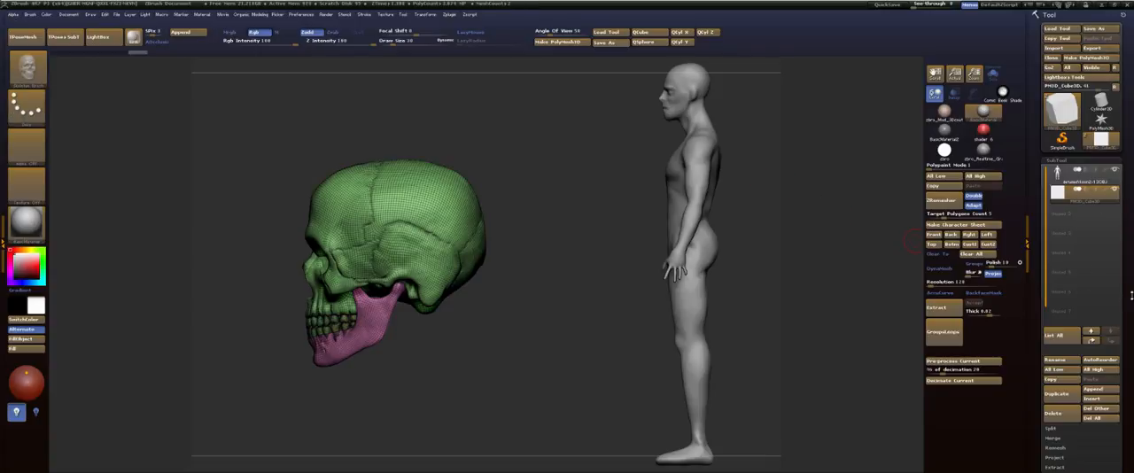
left_click(1051, 427)
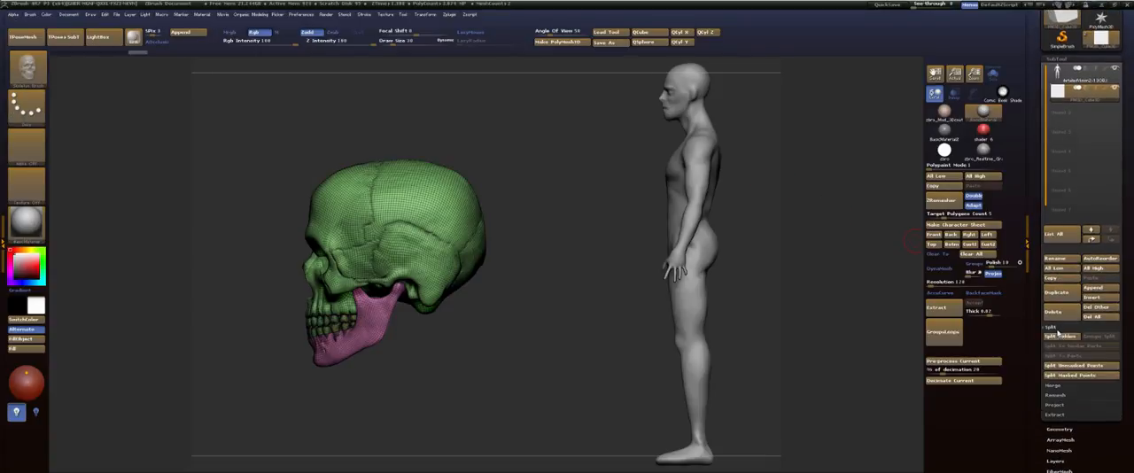
left_click(1061, 337)
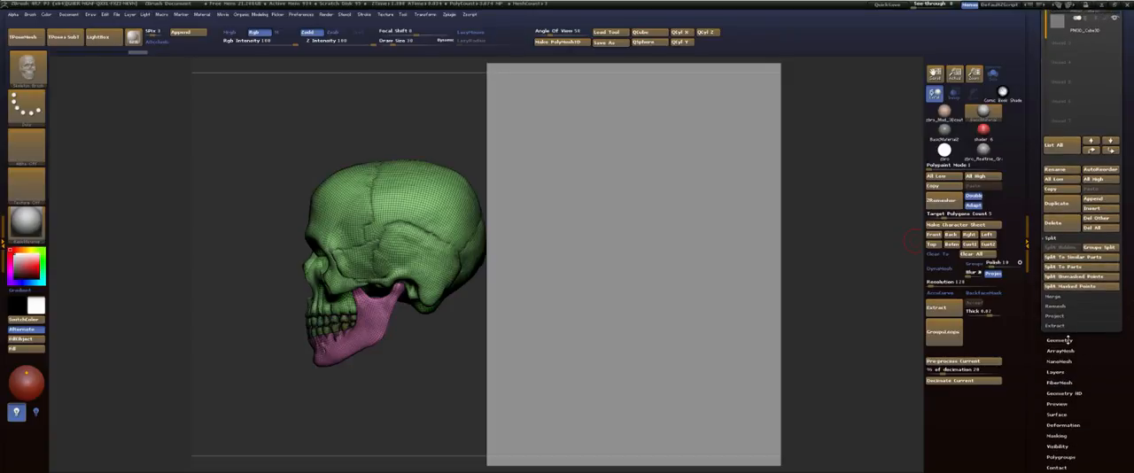
Step: Delete any hidden geometry from the skull subtool's topology
left_click(1059, 340)
left_click(1069, 163)
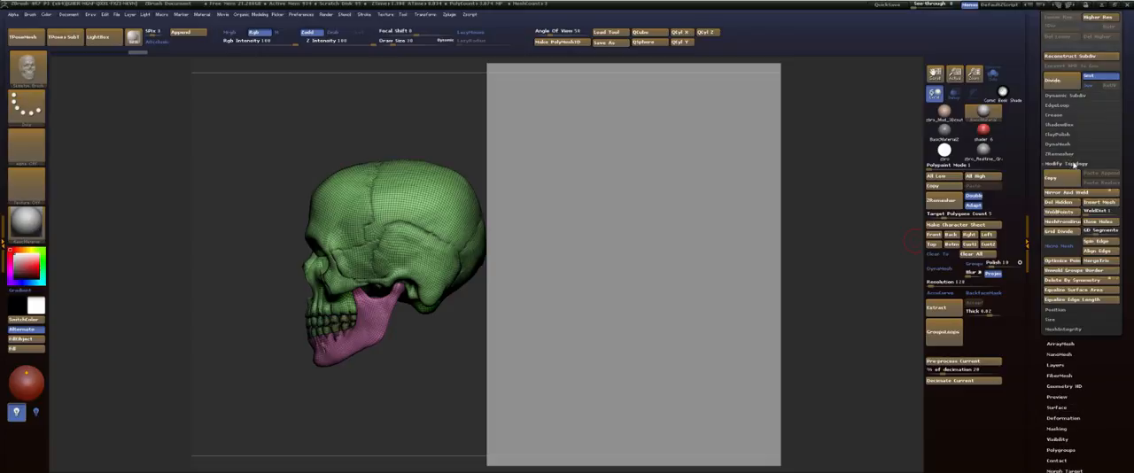
left_click(1060, 201)
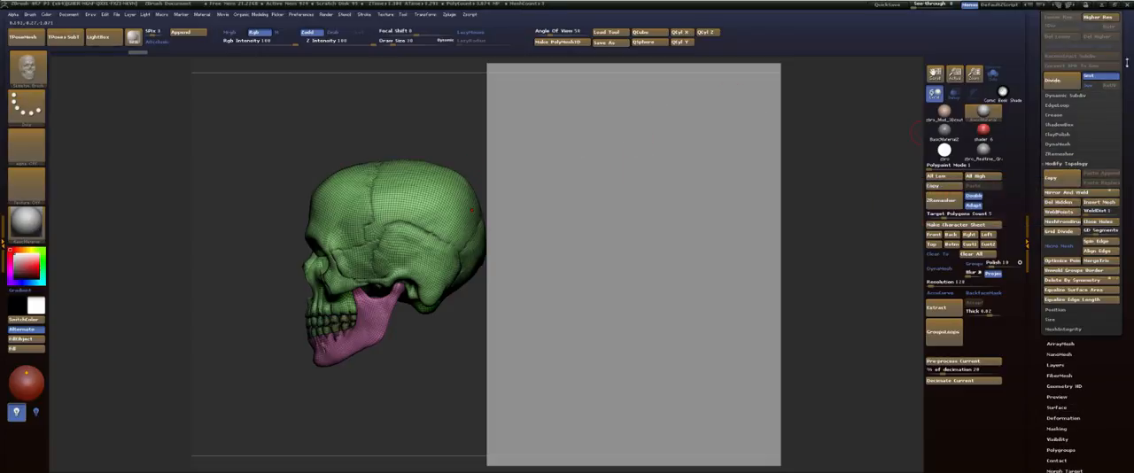
Step: Hide the leftover cube subtool so the figure and the skull can be seen together
left_click_drag(1126, 65, 1112, 168)
left_click(1057, 160)
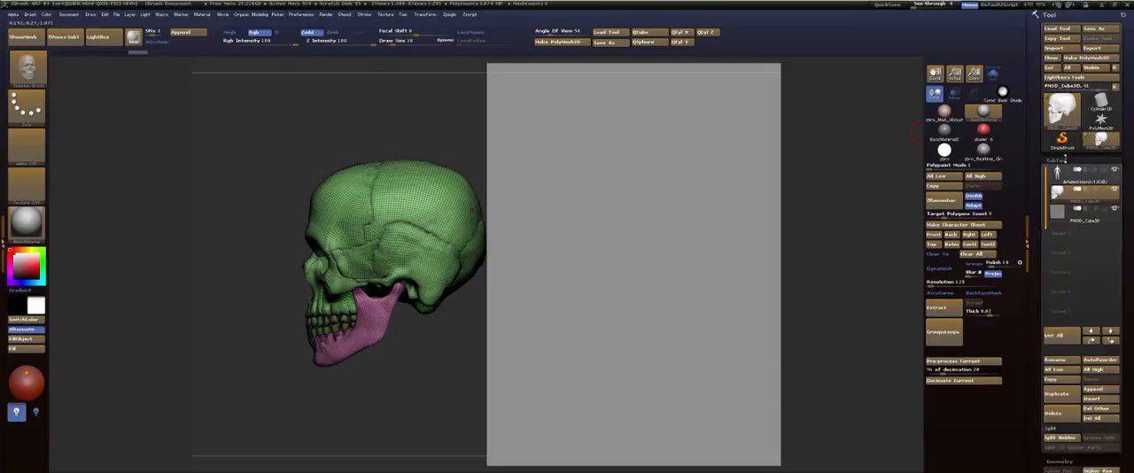
left_click(1114, 148)
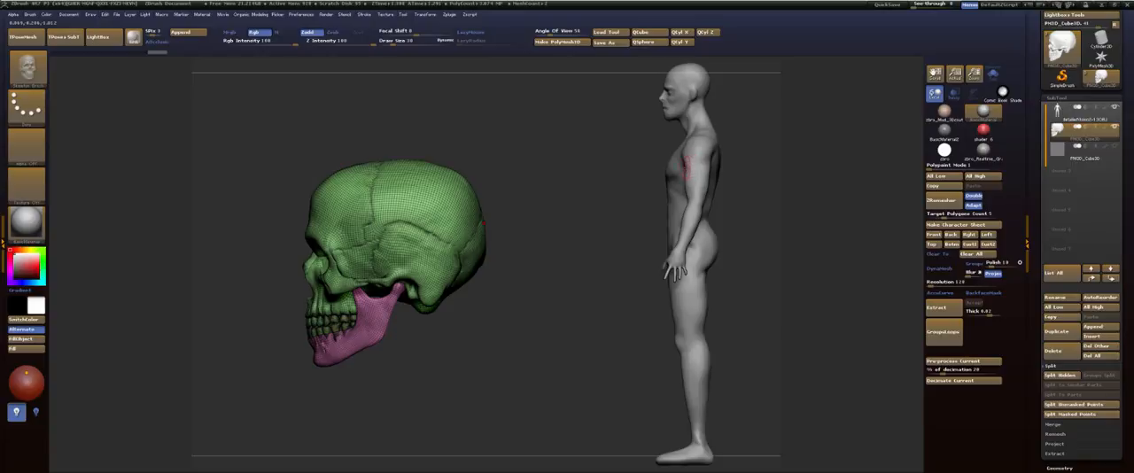
Step: Raise the oversized skull with a transpose line in front view until it reaches the figure's head height
left_click_drag(594, 241, 687, 267, "shift")
key("w")
left_click_drag(604, 251, 731, 196)
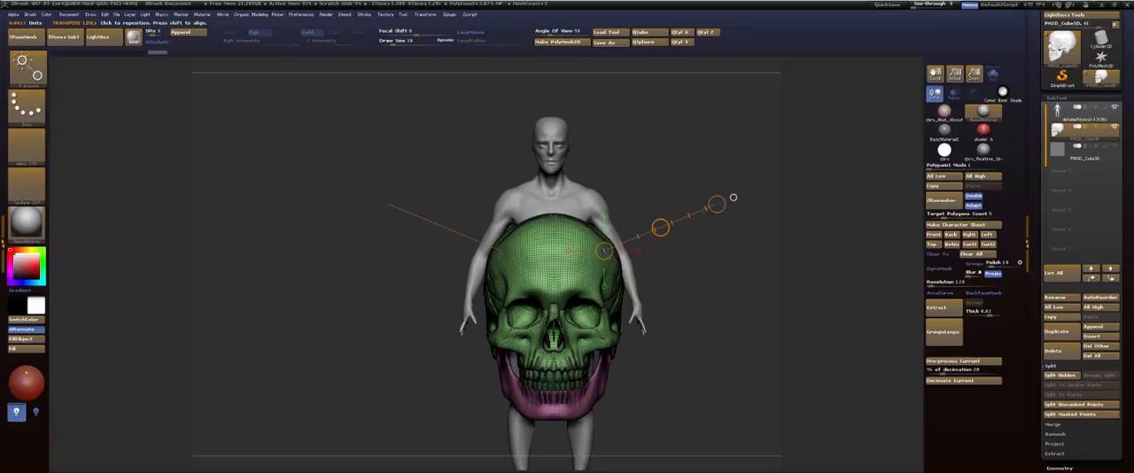
left_click_drag(572, 324, 688, 387)
left_click_drag(698, 257, 712, 168, "alt")
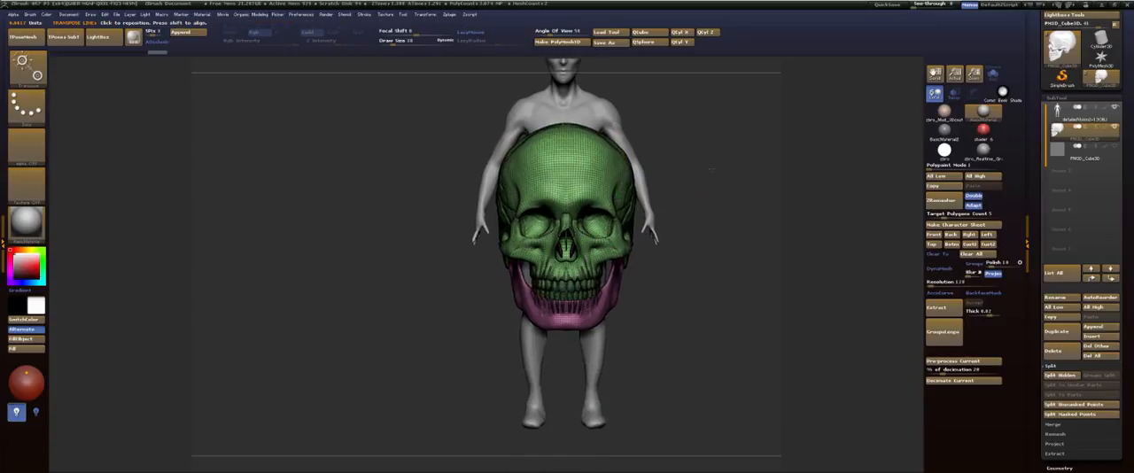
left_click_drag(635, 263, 690, 291)
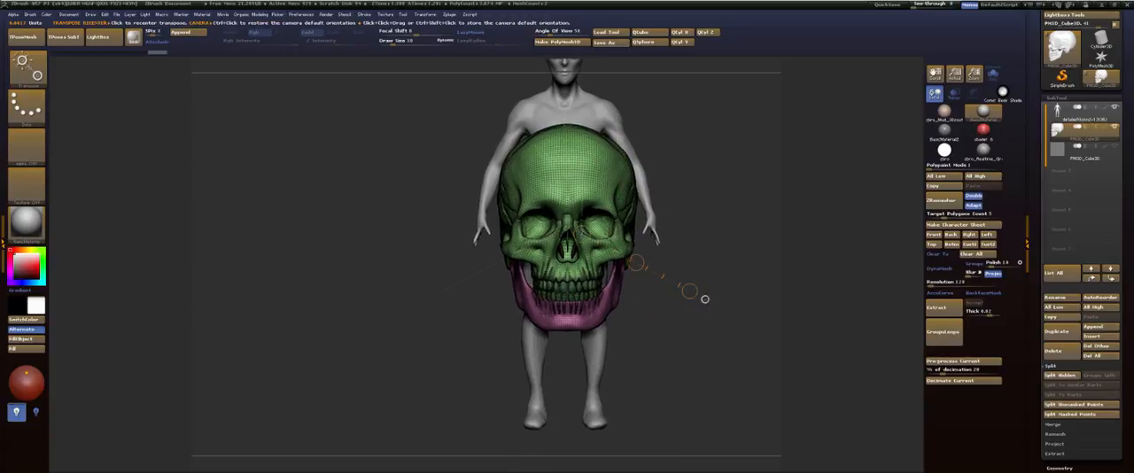
left_click(581, 199)
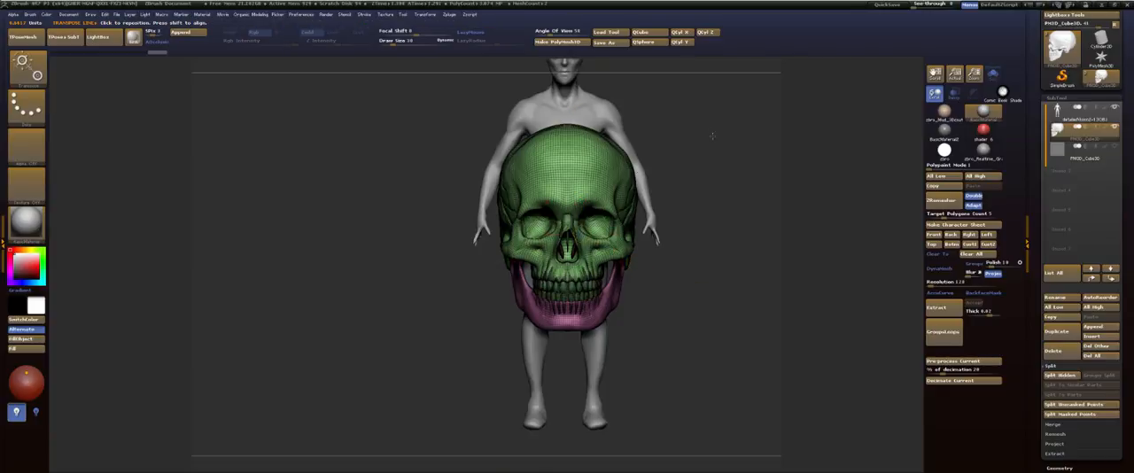
left_click_drag(711, 133, 718, 241, "alt")
left_click_drag(588, 279, 588, 201)
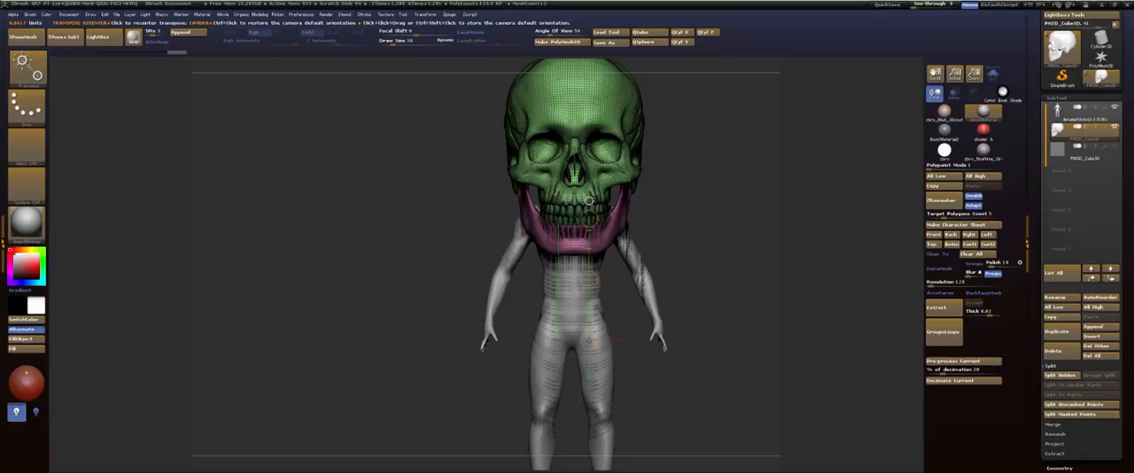
Step: Scale the skull down uniformly to roughly the size of the figure's head
left_click(587, 157)
left_click_drag(703, 130, 703, 218, "alt")
mouse_move(589, 246)
left_mouse_down()
mouse_move(727, 246)
mouse_move(619, 248)
left_mouse_up()
left_click_drag(658, 200, 661, 144, "alt")
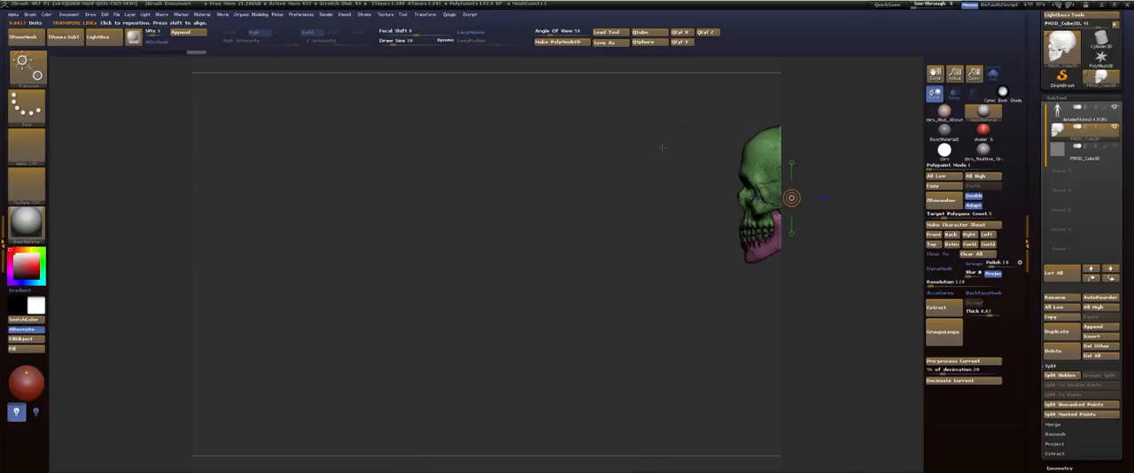
Step: Move the skull back in side view onto the figure's head
key("f")
left_click_drag(445, 111, 488, 237, "alt")
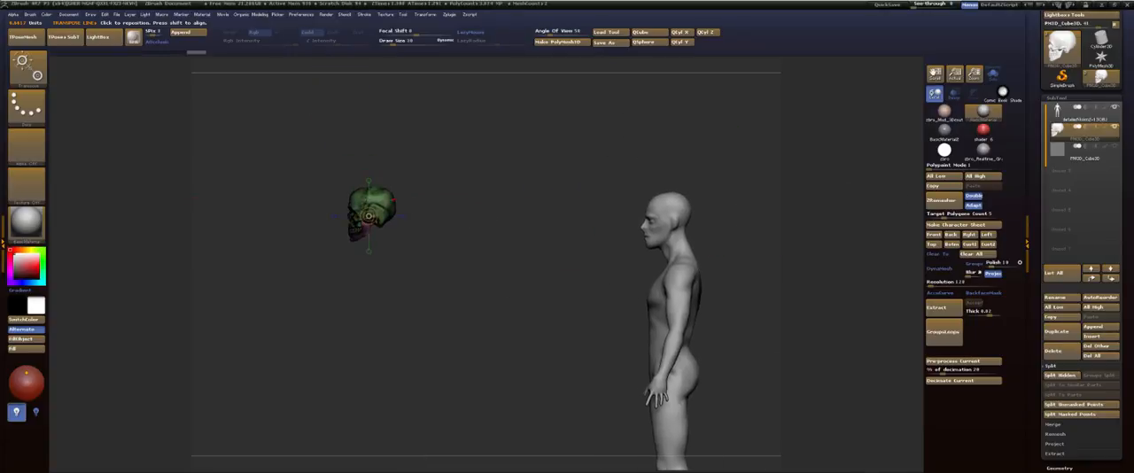
mouse_move(370, 216)
left_mouse_down()
mouse_move(511, 197)
mouse_move(747, 193)
left_mouse_up()
left_click_drag(751, 128, 712, 131)
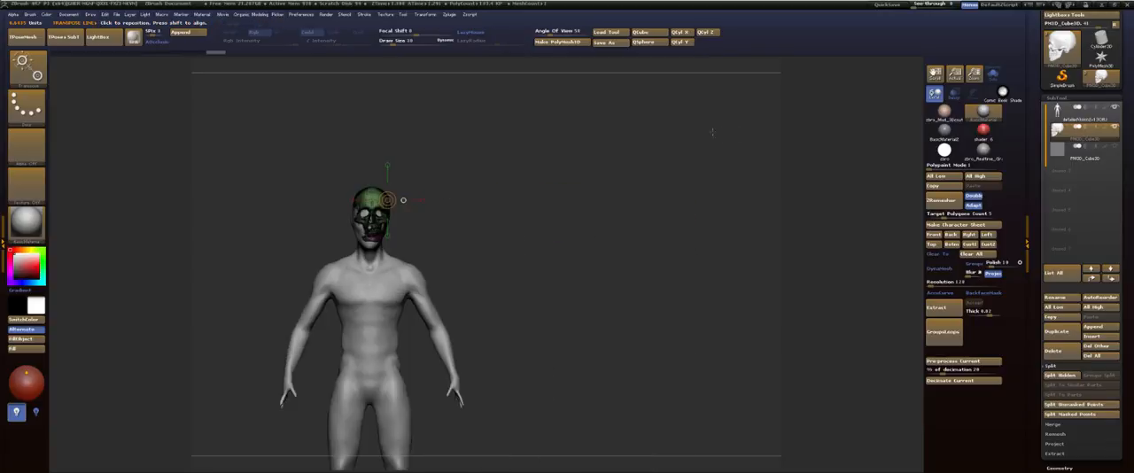
Step: Shift the skull sideways in front view so it is centred on the figure's face
key("q")
mouse_move(608, 154)
left_mouse_down("alt")
mouse_move(780, 166)
mouse_move(687, 152)
mouse_move(722, 46)
mouse_move(674, 200)
left_mouse_up("alt")
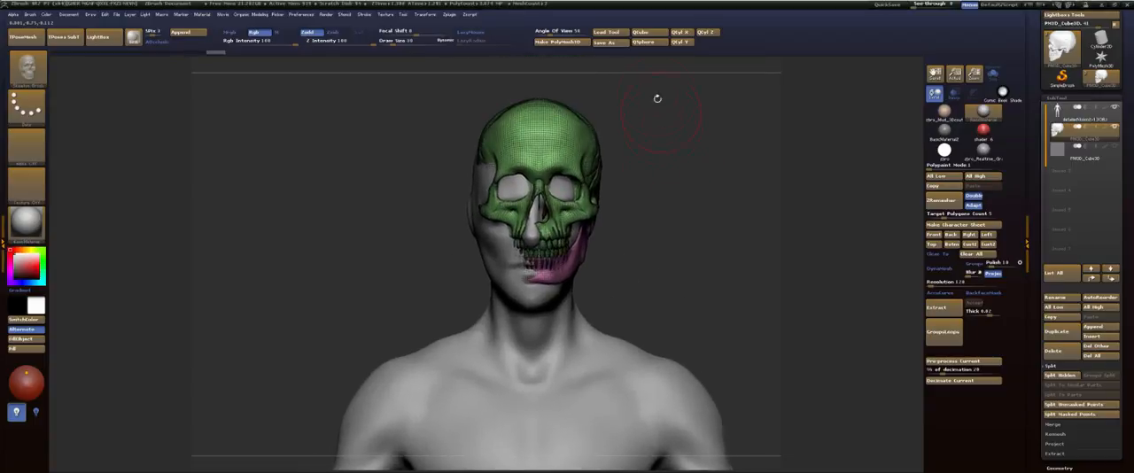
key("w")
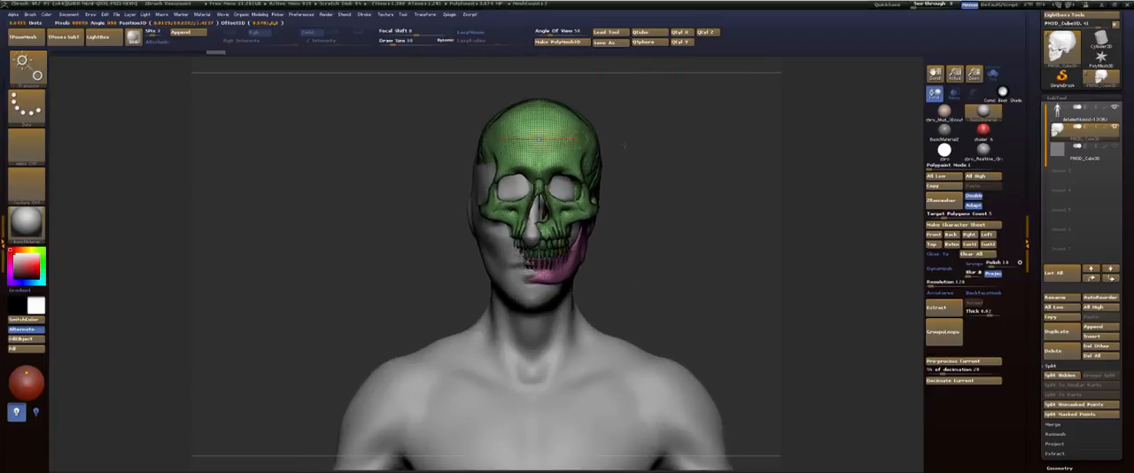
left_click_drag(591, 144, 545, 196, "shift")
left_click_drag(635, 205, 627, 44, "alt")
key("q")
left_click_drag(660, 197, 640, 168, "alt")
Step: Select the figure's body subtool and apply Mirror And Weld to make its mesh symmetrical
left_click(590, 272, "alt")
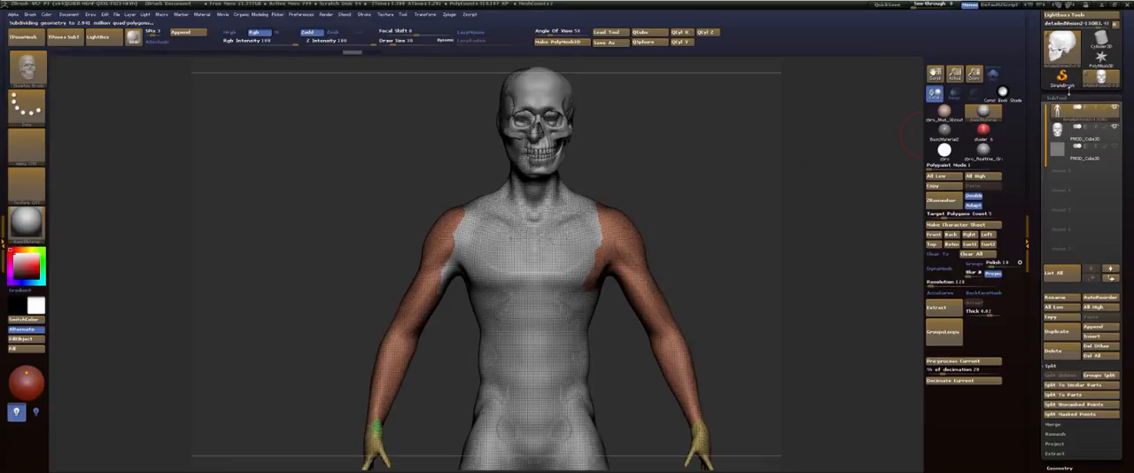
left_click(1060, 96)
left_click(1061, 108)
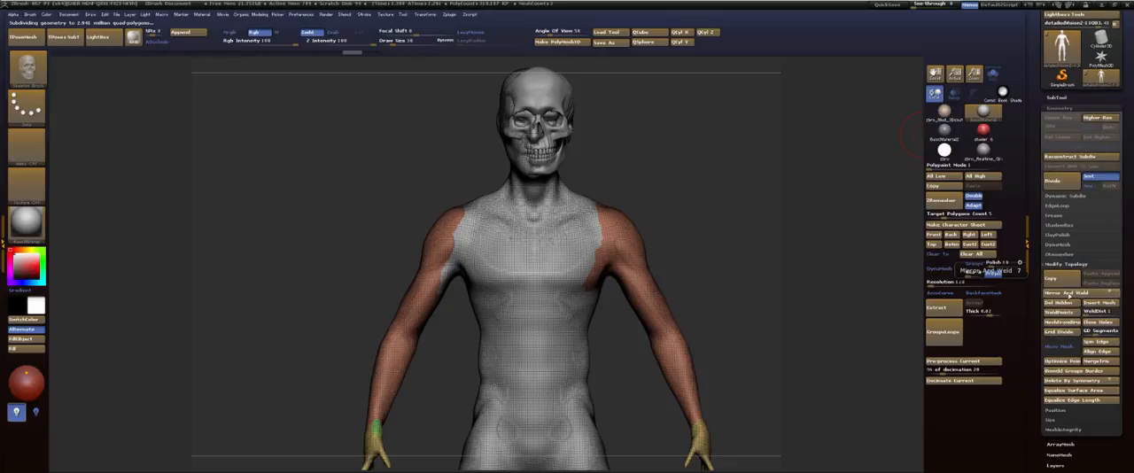
left_click(991, 270)
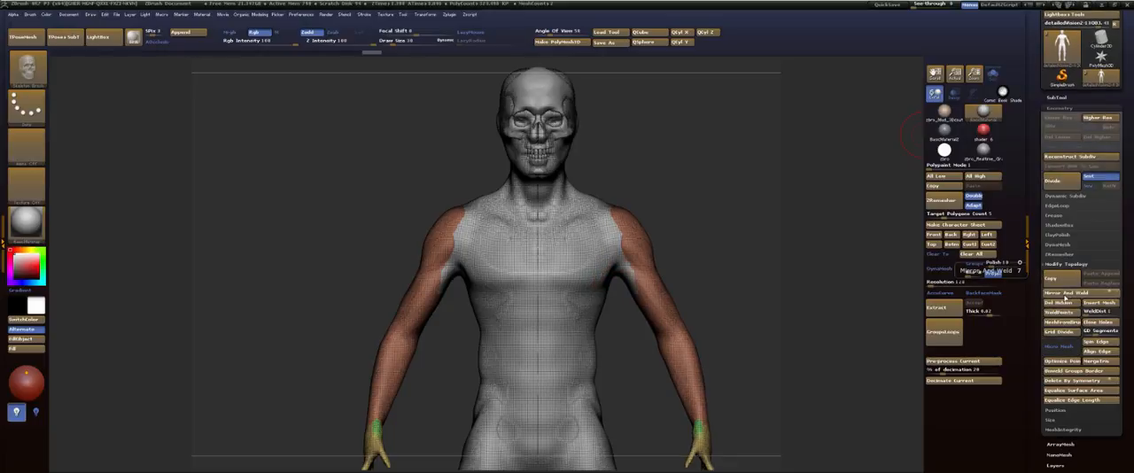
Step: Compare the body before and after the mirroring through repeated undo and redo, ending on the mirrored version
mouse_move(666, 158)
left_mouse_down()
mouse_move(842, 166)
mouse_move(581, 154)
mouse_move(667, 151)
mouse_move(677, 6)
left_mouse_up()
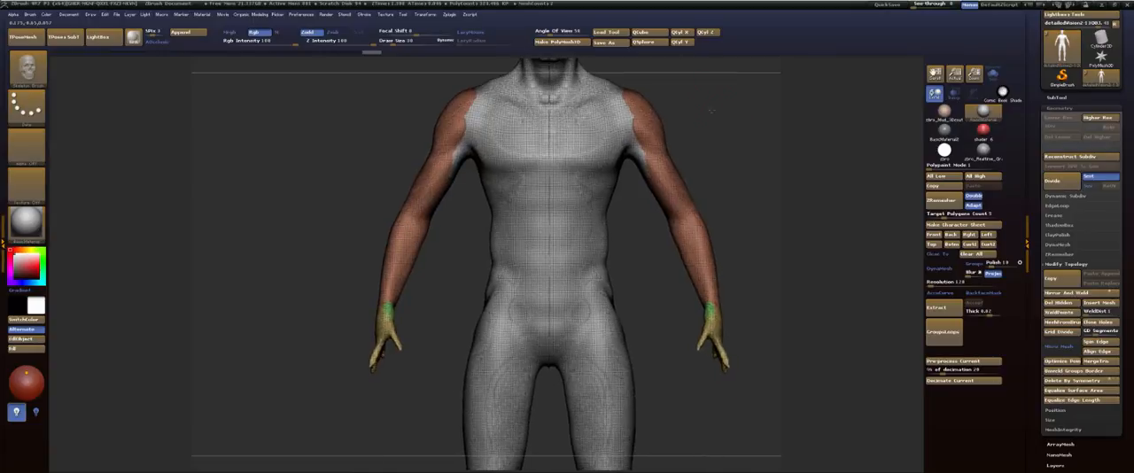
mouse_move(711, 109)
left_mouse_down("alt")
mouse_move(678, 114)
mouse_move(668, 206)
left_mouse_up("alt")
left_click_drag(664, 151, 676, 206, "alt")
key("ctrl+shift")
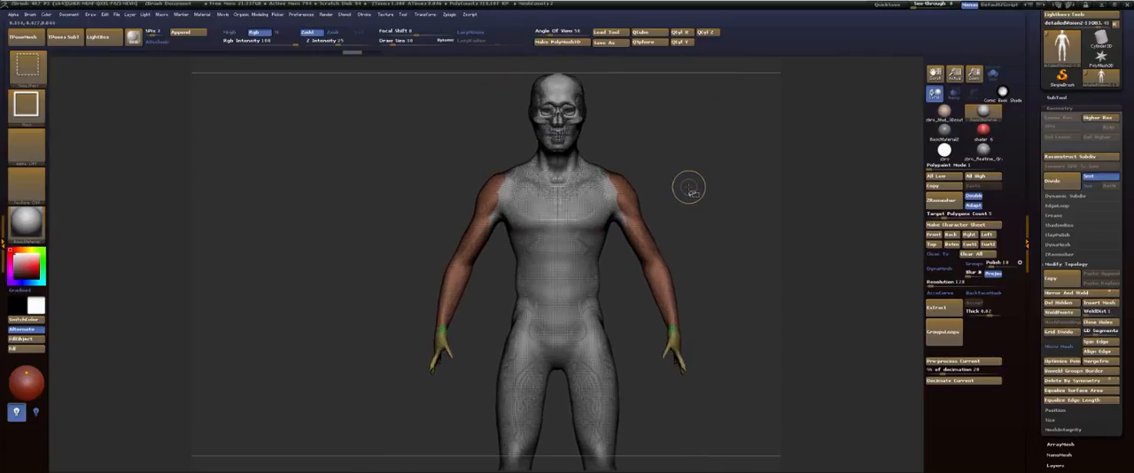
key("ctrl+z")
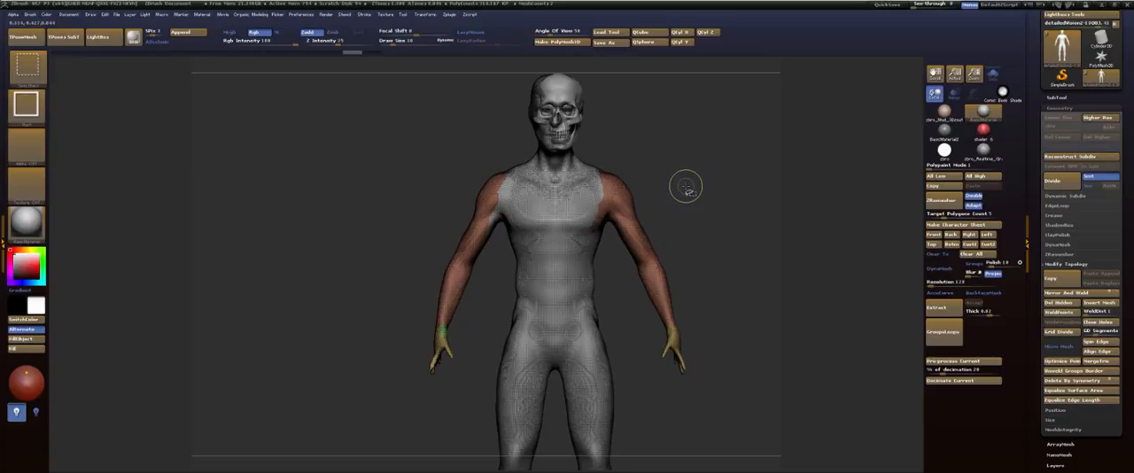
key("ctrl+shift+z")
key("ctrl+z")
key("ctrl+shift+z")
key("ctrl+z")
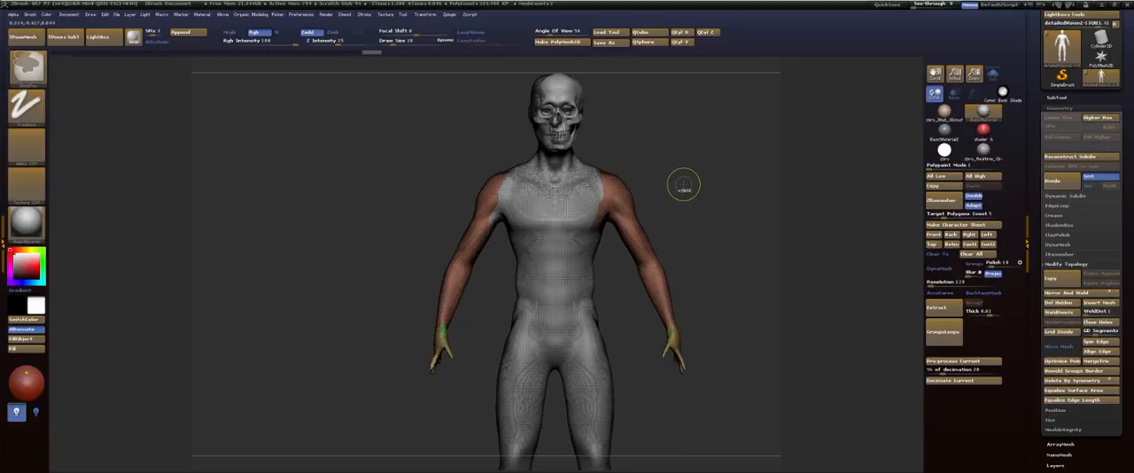
key("ctrl+z")
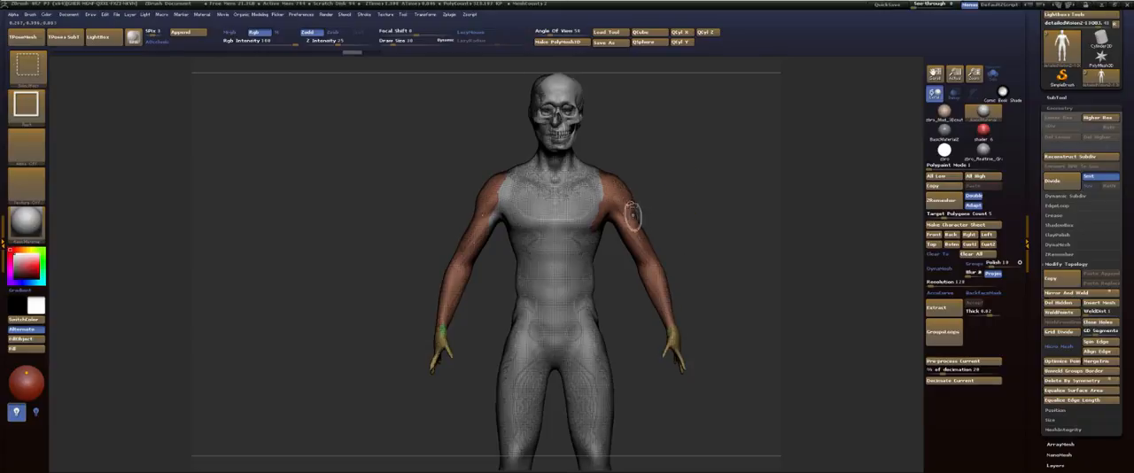
key("ctrl+shift+z")
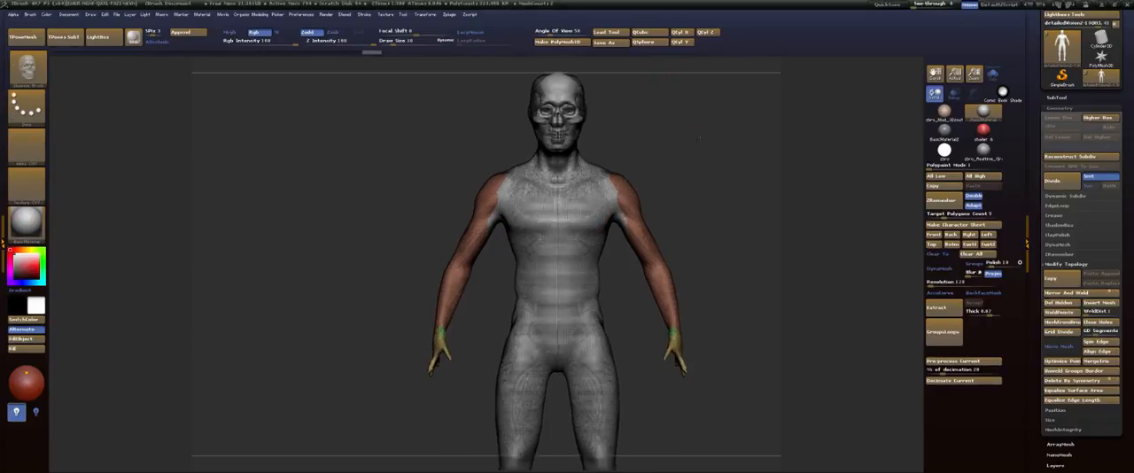
Step: Select the skull subtool in side view and turn on transparency for the other subtools
mouse_move(692, 140)
left_mouse_down("alt")
mouse_move(747, 203)
mouse_move(712, 225)
mouse_move(703, 209)
mouse_move(677, 213)
mouse_move(682, 277)
mouse_move(463, 274)
mouse_move(421, 306)
left_mouse_up("alt")
left_click(563, 168, "alt")
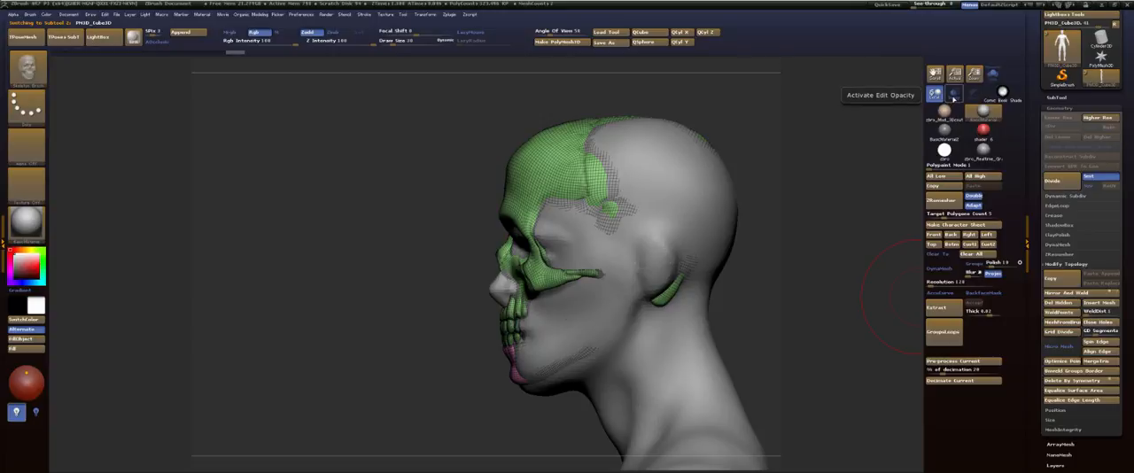
left_click(952, 93)
Step: Scale the skull down slightly with a transpose line so it fits inside the transparent head
key("w")
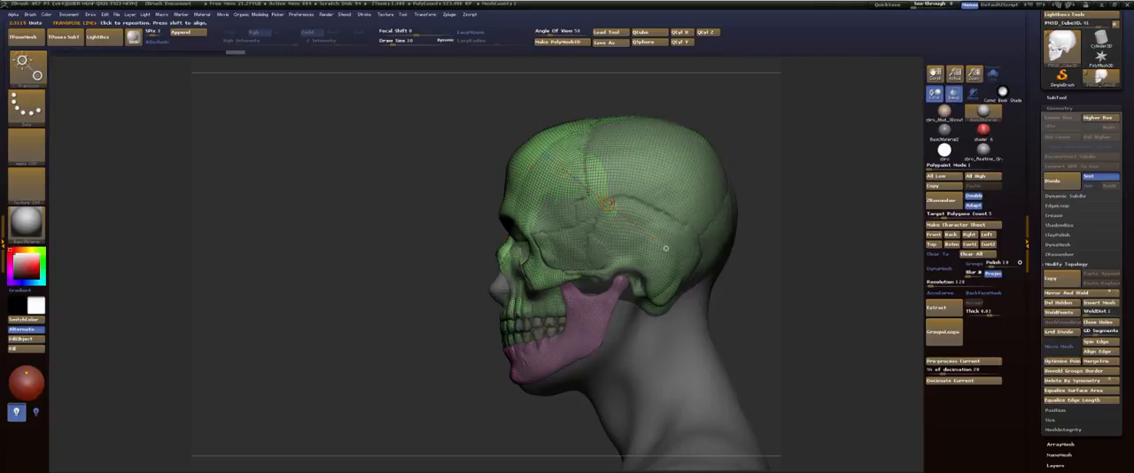
left_click_drag(600, 259, 630, 53)
left_click_drag(701, 88, 680, 218, "alt")
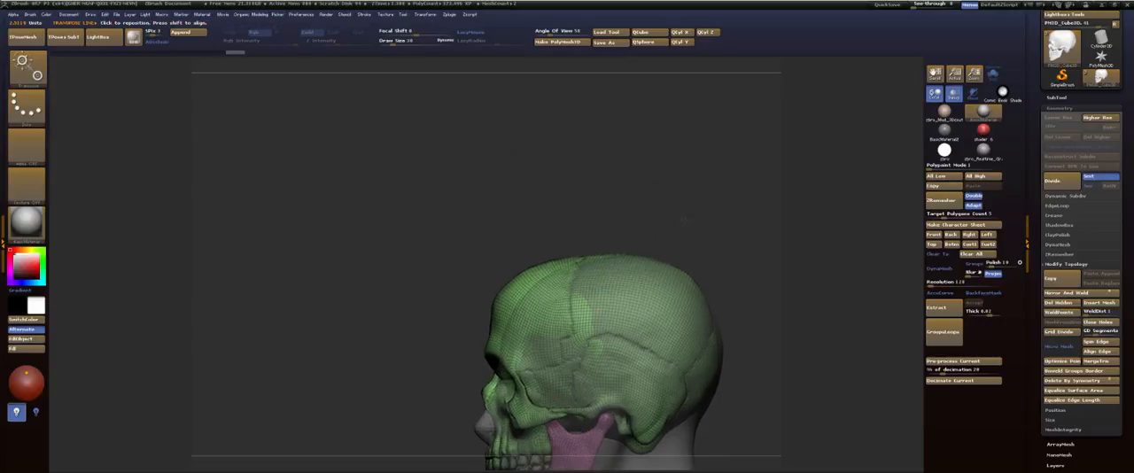
mouse_move(615, 186)
left_mouse_down()
mouse_move(616, 206)
mouse_move(615, 194)
left_mouse_up()
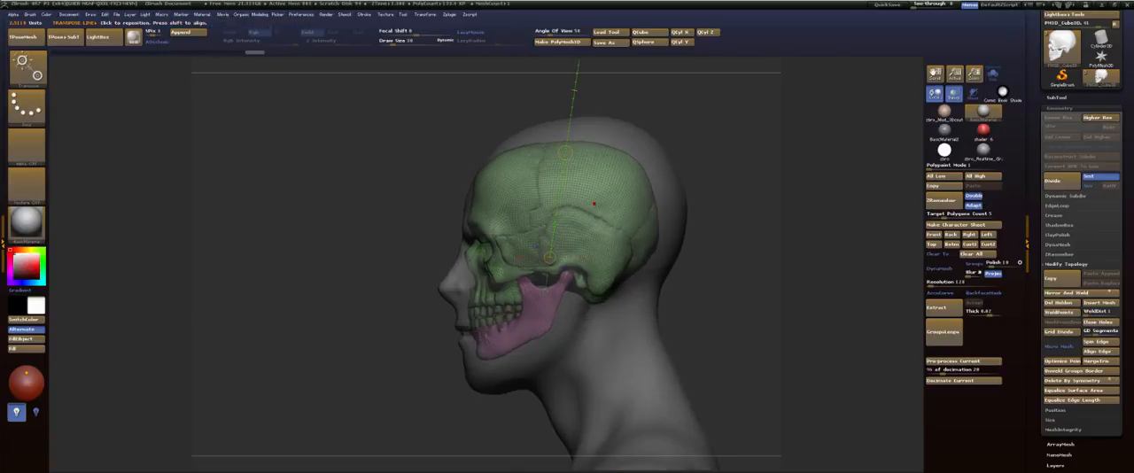
Step: Draw a horizontal transpose line across the skull and fine-tune its position and size inside the head's profile
left_click_drag(601, 204, 755, 203)
left_click_drag(678, 204, 685, 206)
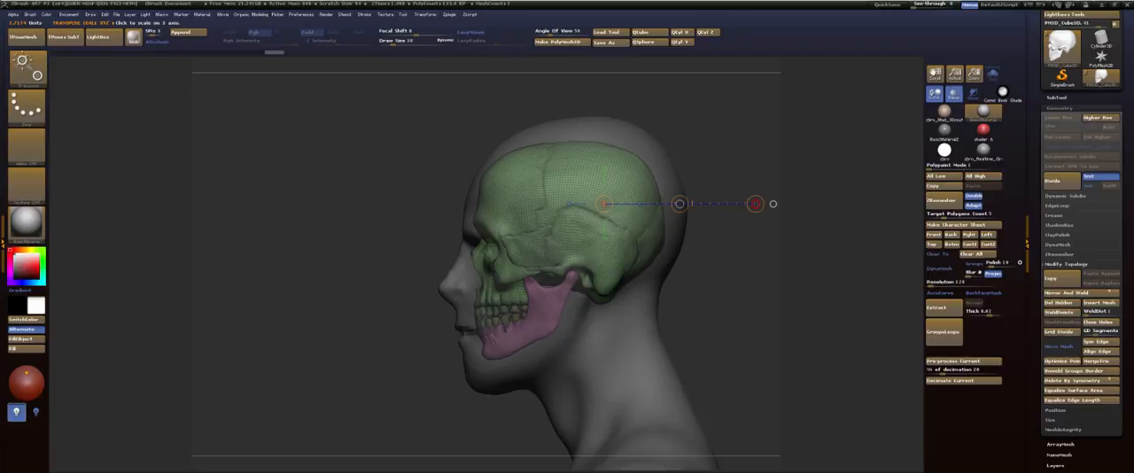
left_click_drag(755, 204, 757, 204)
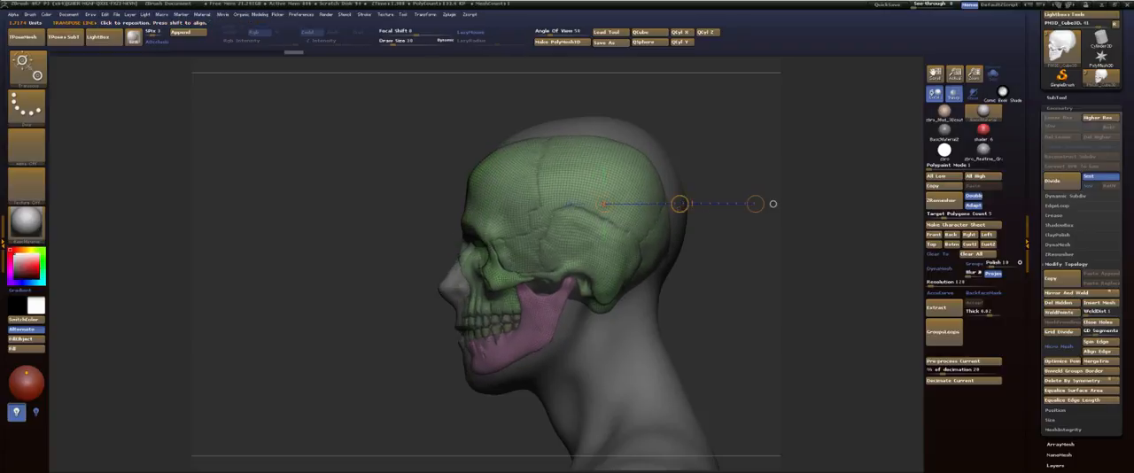
left_click_drag(679, 203, 685, 206)
key("q")
mouse_move(724, 254)
left_mouse_down()
mouse_move(706, 232)
mouse_move(719, 248)
mouse_move(719, 207)
left_mouse_up()
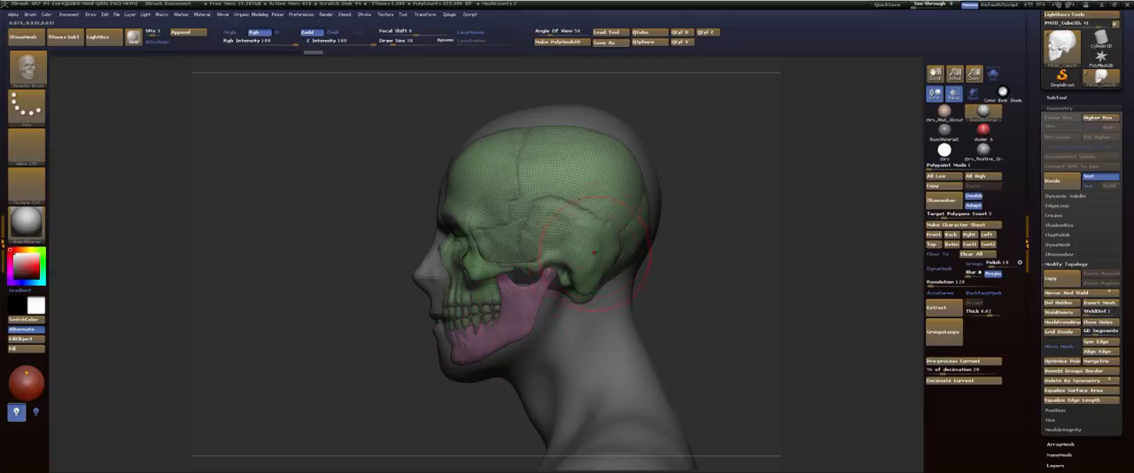
Step: Select the body subtool and reshape the forehead and crown around the skull with the Move brush at draw size 65
key("b")
key("m")
key("v")
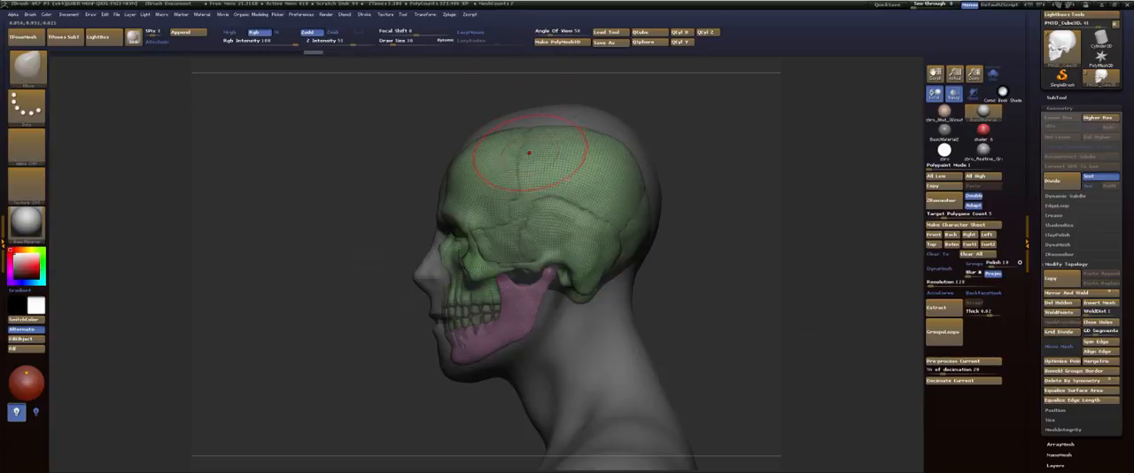
left_click(549, 109, "alt")
key("s")
left_click_drag(449, 129, 456, 129)
left_click_drag(464, 159, 452, 156)
mouse_move(524, 125)
left_mouse_down()
mouse_move(530, 140)
mouse_move(570, 128)
mouse_move(610, 136)
left_mouse_up()
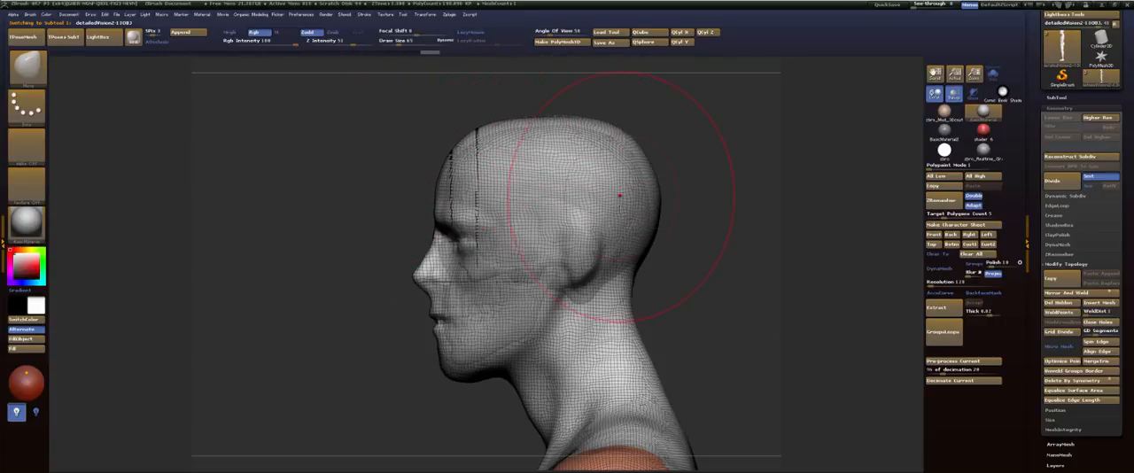
Step: Push in the back of the head and the nape with the Move brush, and undo the last adjustment
left_click_drag(662, 214, 655, 216)
left_click_drag(639, 265, 633, 266)
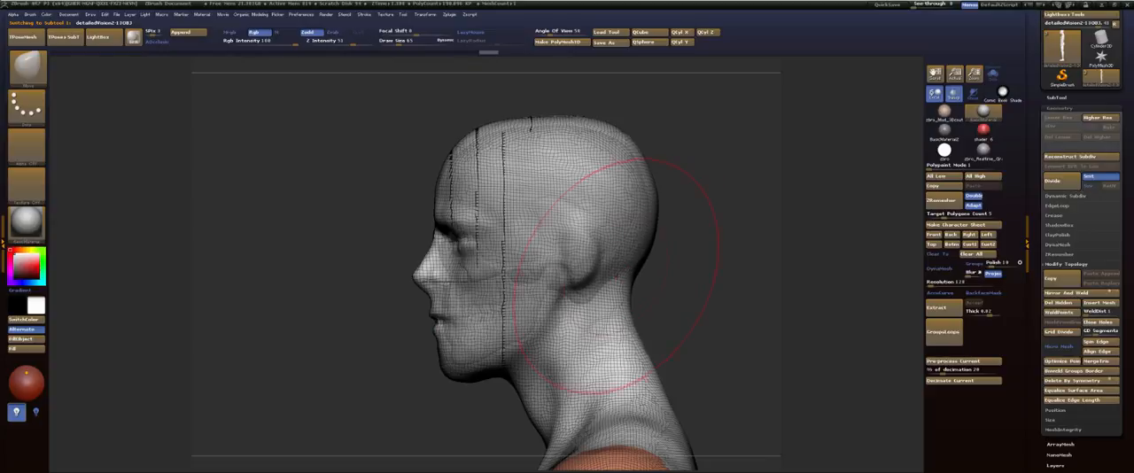
key("ctrl+z")
key("ctrl+z")
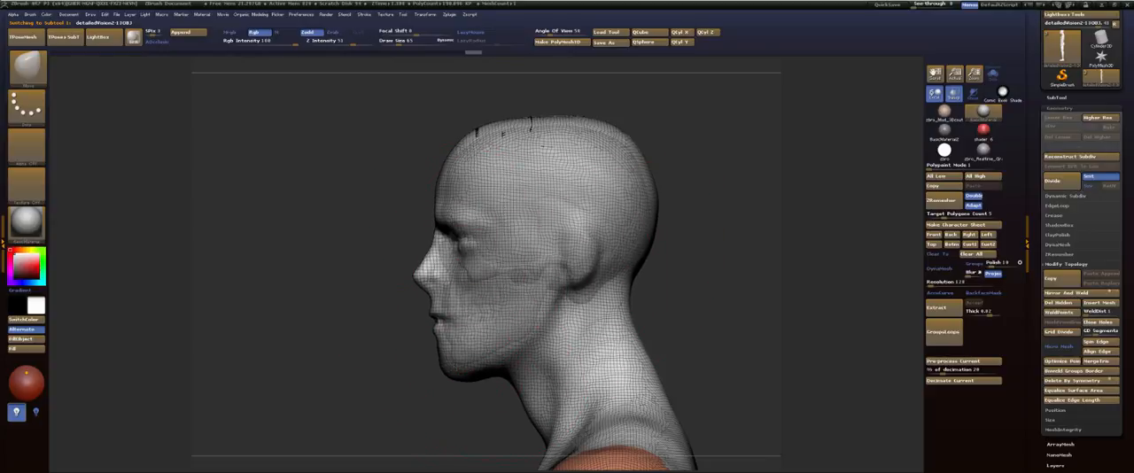
Step: Shift the ear forward in profile with a smaller Move brush
left_click_drag(713, 271, 716, 189, "alt")
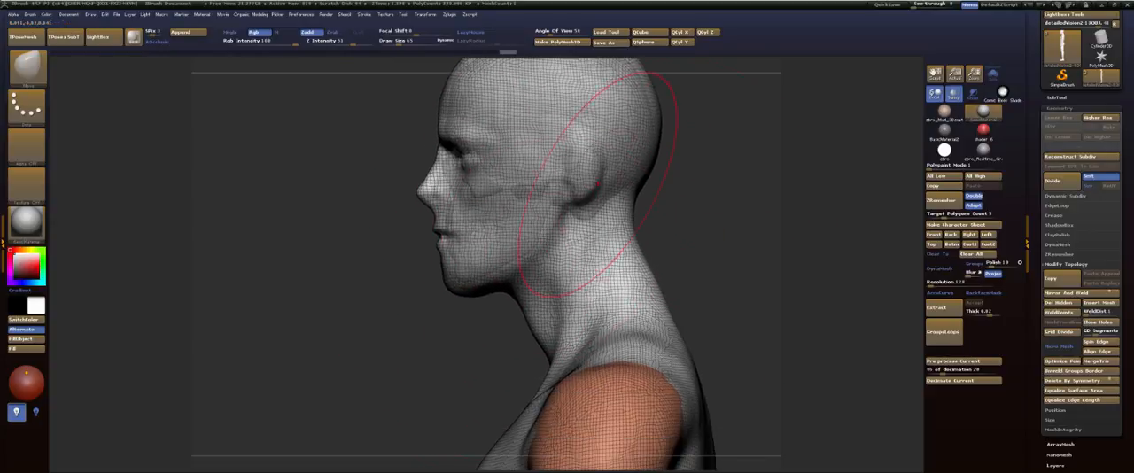
key("s")
mouse_move(624, 179)
left_mouse_down()
mouse_move(566, 173)
mouse_move(575, 169)
mouse_move(560, 157)
left_mouse_up()
Step: Build up the area behind the ear and the upper neck softly with a reduced FormSoft brush
key("b")
key("f")
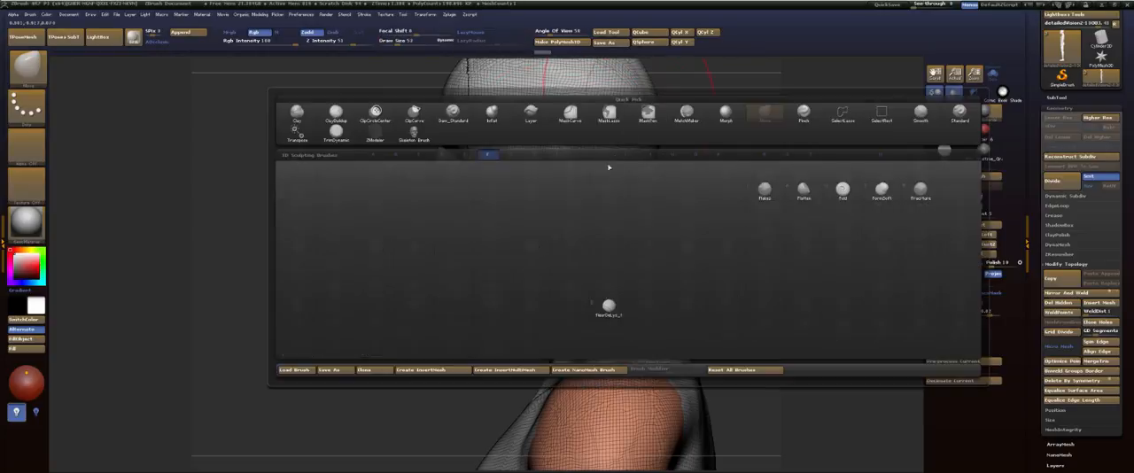
key("s")
key("s")
left_click_drag(617, 178, 608, 177)
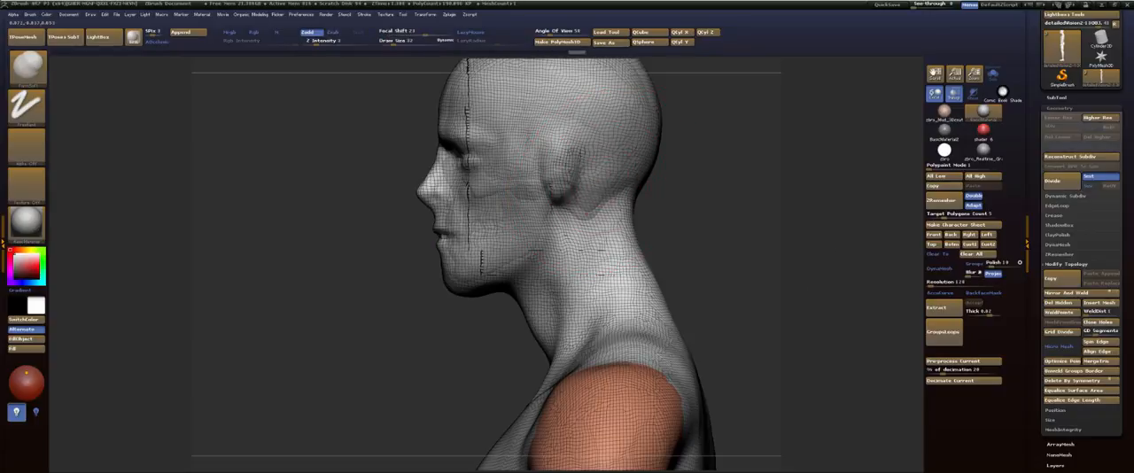
left_click_drag(592, 206, 607, 237, "shift")
mouse_move(705, 168)
left_mouse_down("alt")
mouse_move(698, 230)
mouse_move(639, 229)
left_mouse_up("alt")
left_click_drag(549, 246, 567, 275, "shift")
Step: Round off the upper sides and crown of the head in front view with the Move brush
left_click_drag(425, 258, 527, 221)
left_click_drag(514, 173, 521, 188)
left_click_drag(627, 194, 690, 225, "alt")
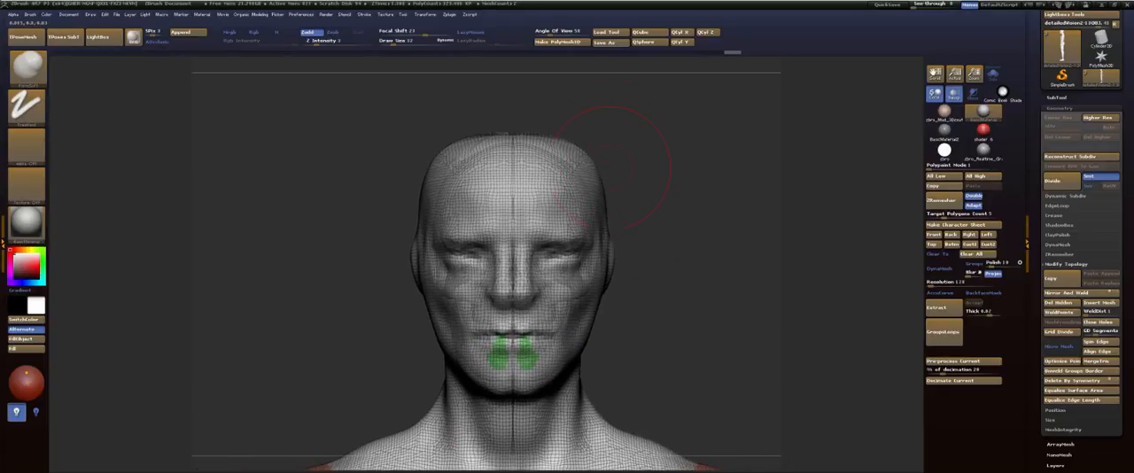
mouse_move(596, 164)
left_mouse_down("shift")
mouse_move(620, 145)
mouse_move(617, 160)
mouse_move(576, 162)
left_mouse_up("shift")
key("b")
key("m")
key("v")
key("s")
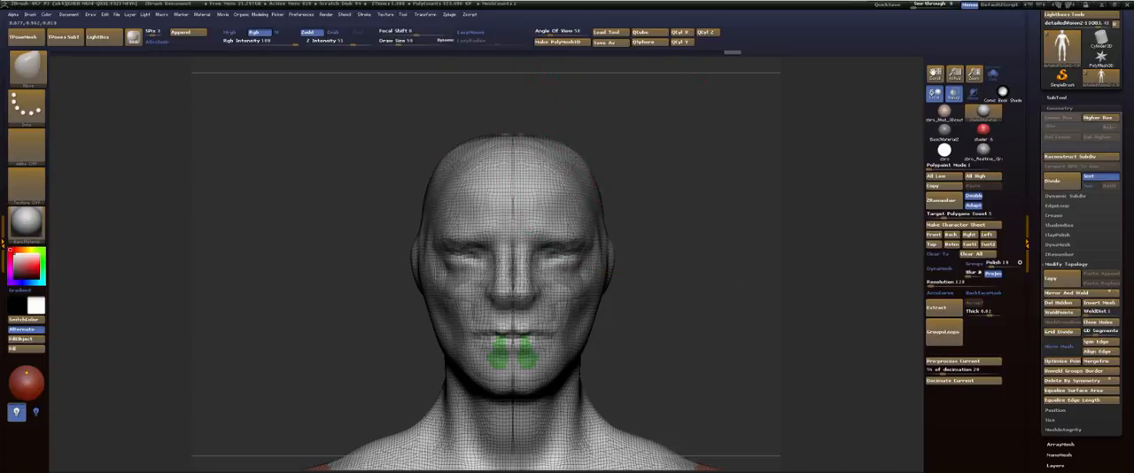
left_click_drag(529, 136, 527, 142)
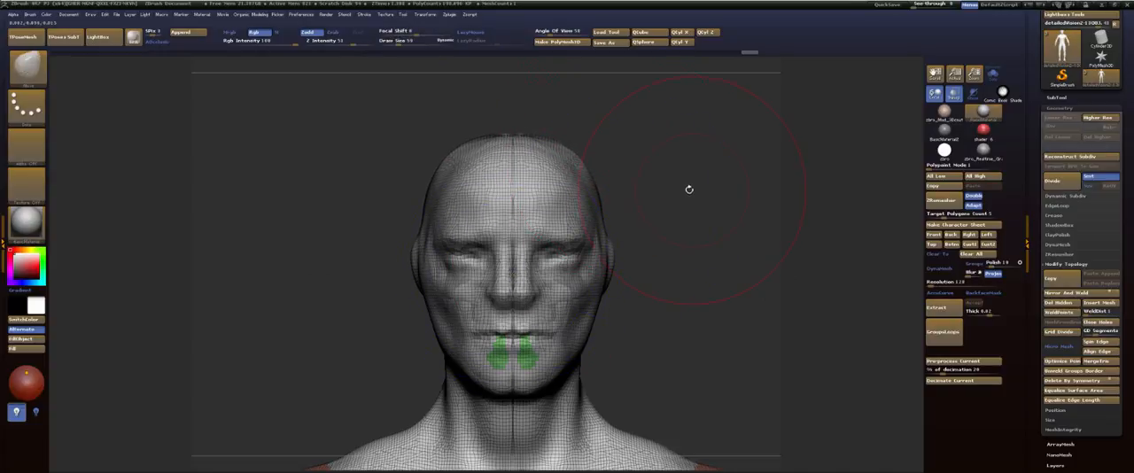
Step: Refine the cranium's outline from the back, above and in profile with the Move brush, smoothing the crown
mouse_move(688, 186)
left_mouse_down()
mouse_move(691, 167)
mouse_move(656, 190)
mouse_move(496, 190)
left_mouse_up()
left_click_drag(587, 195, 564, 149, "alt")
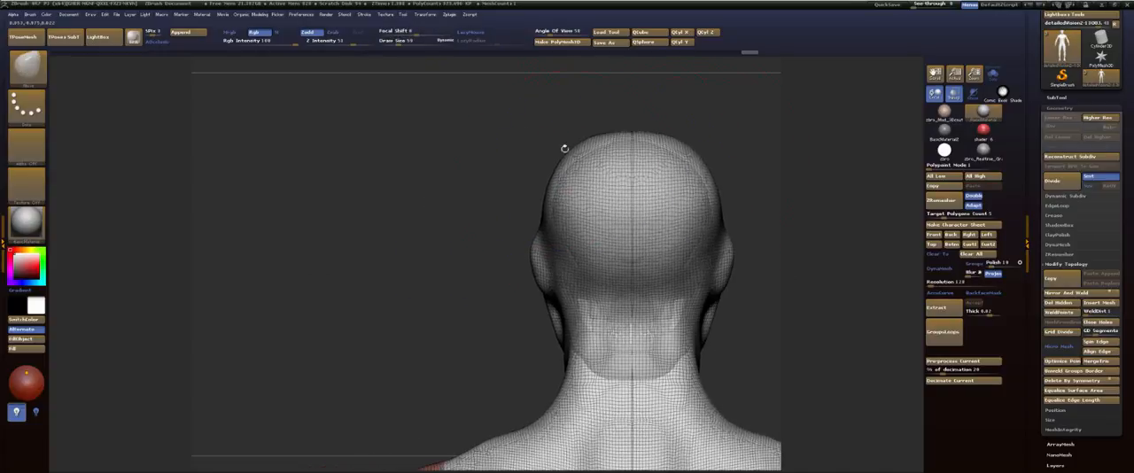
left_click_drag(550, 117, 551, 266)
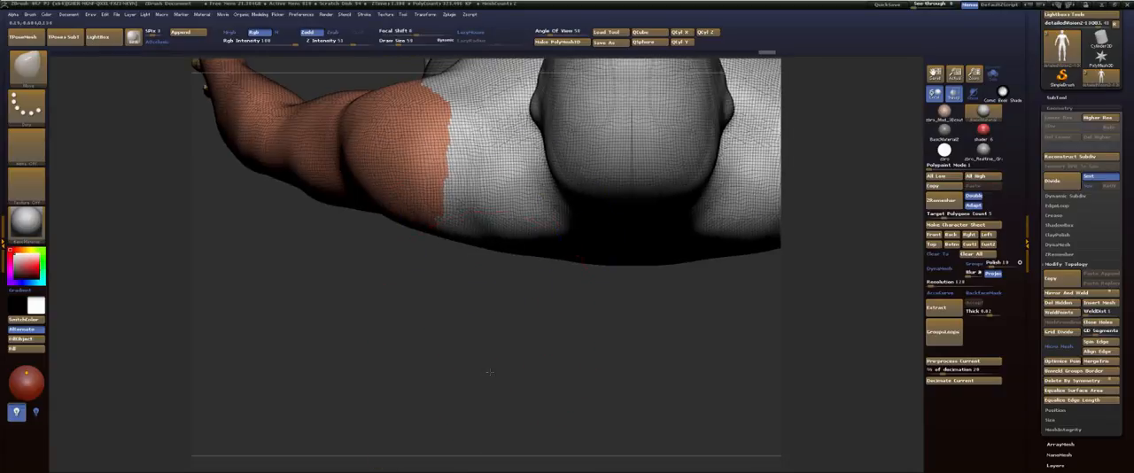
left_click_drag(464, 347, 445, 443, "alt")
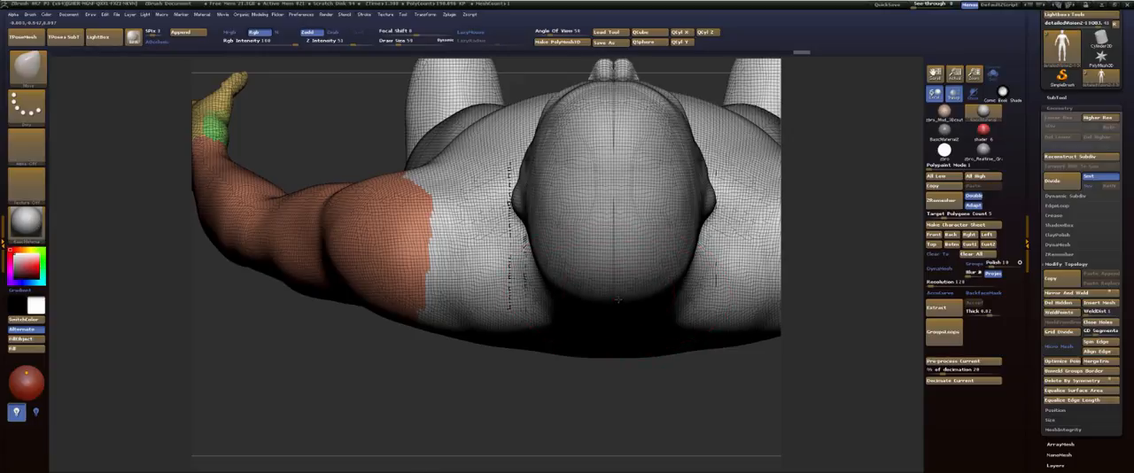
left_click_drag(701, 77, 688, 188, "alt")
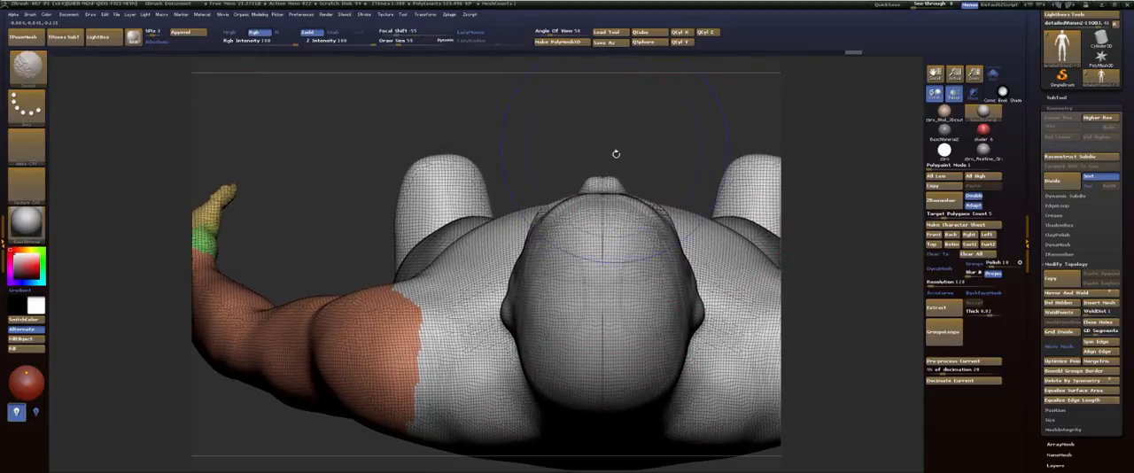
left_click_drag(607, 234, 621, 332, "shift")
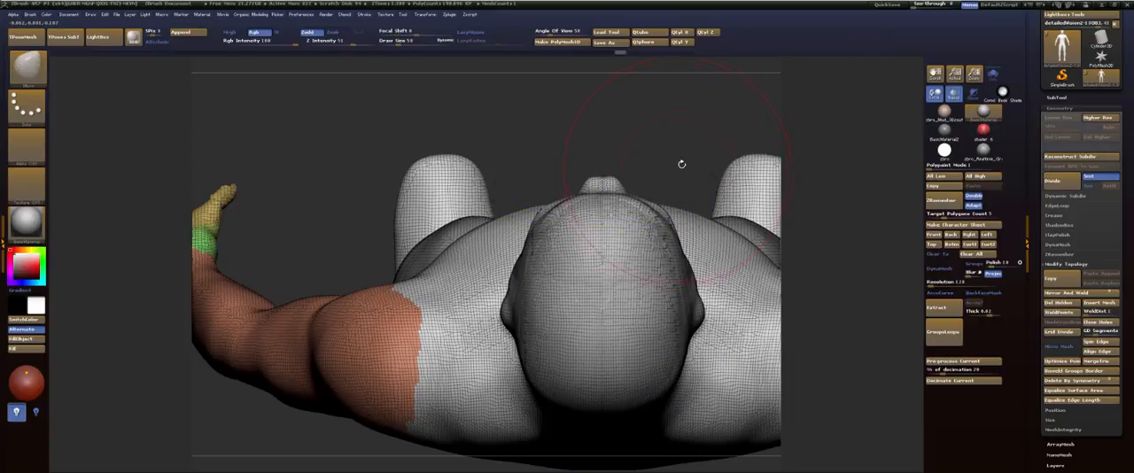
left_click_drag(682, 164, 554, 187)
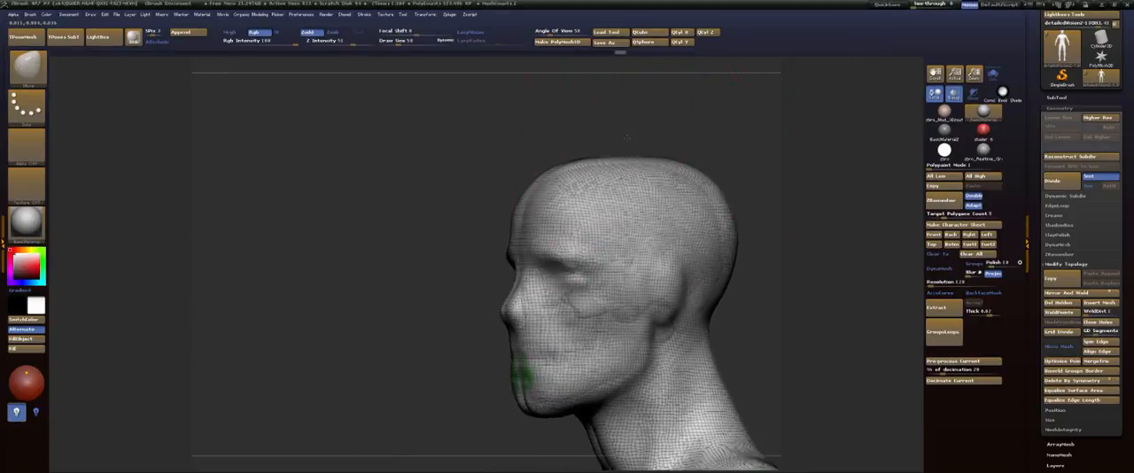
left_click_drag(627, 137, 612, 132)
Step: Build up the brow ridge and lower forehead with a smaller FormSoft brush and smooth the strokes
mouse_move(506, 207)
left_mouse_down("alt")
mouse_move(433, 256)
mouse_move(496, 137)
left_mouse_up("alt")
key("b")
key("c")
key("l")
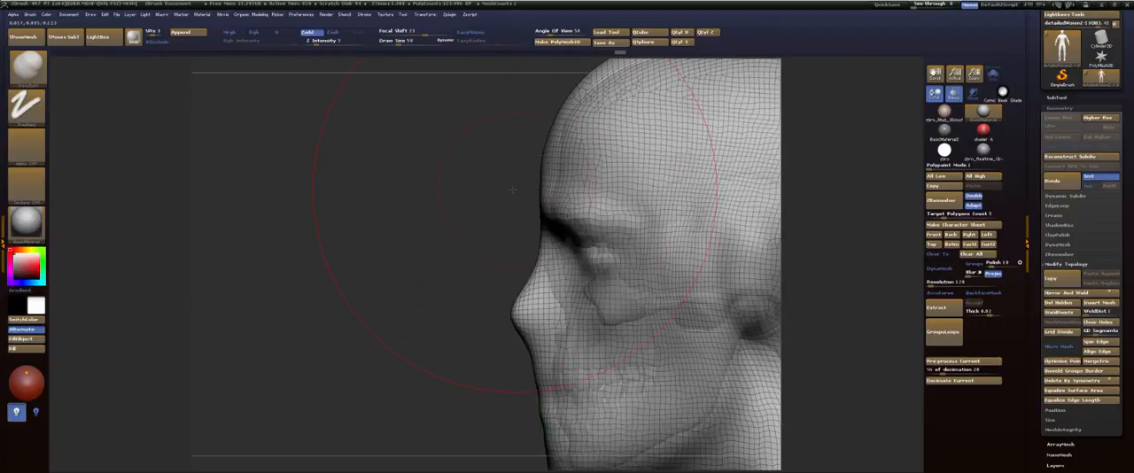
mouse_move(522, 190)
left_mouse_down()
mouse_move(484, 189)
mouse_move(617, 190)
left_mouse_up()
key("s")
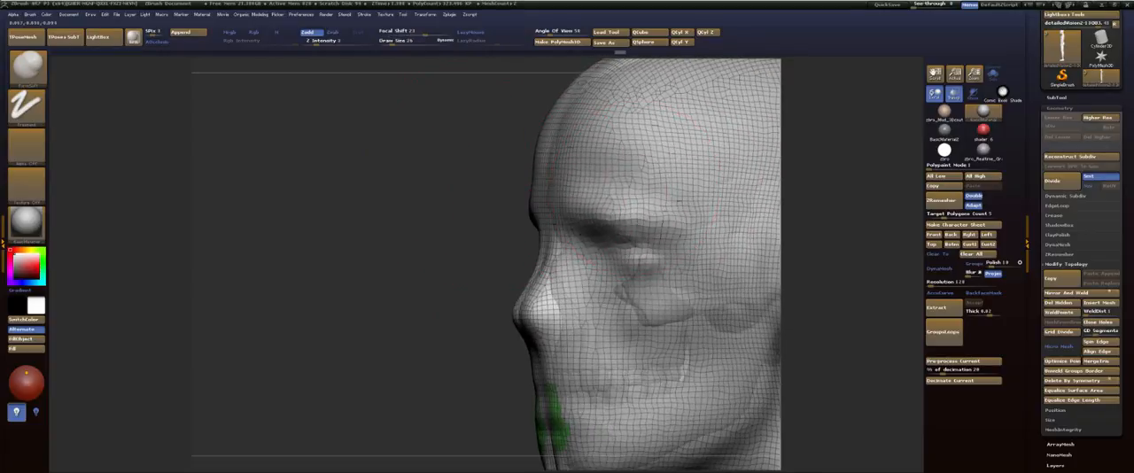
key("shift")
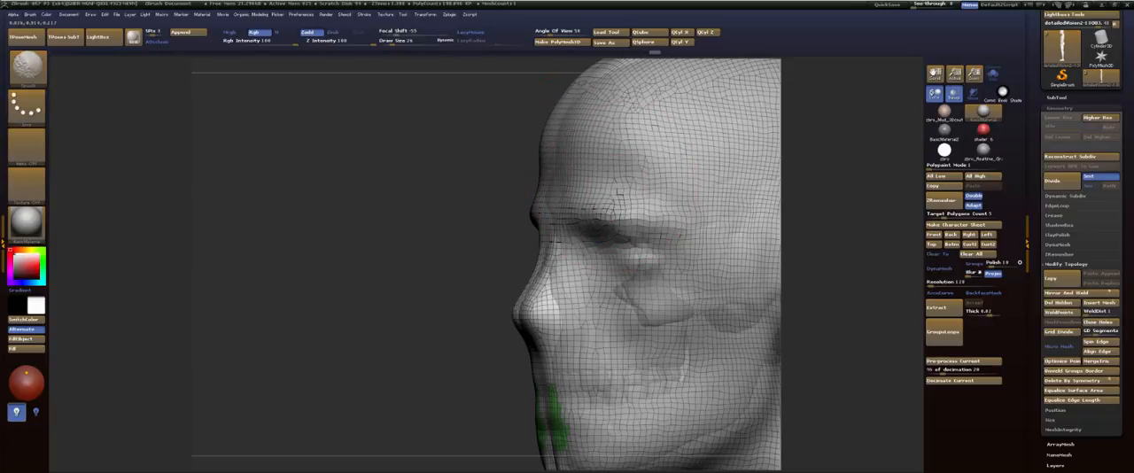
Step: Add soft volume to the forehead and brow, and smooth the temple down toward the ear
left_click_drag(510, 154, 493, 203, "alt")
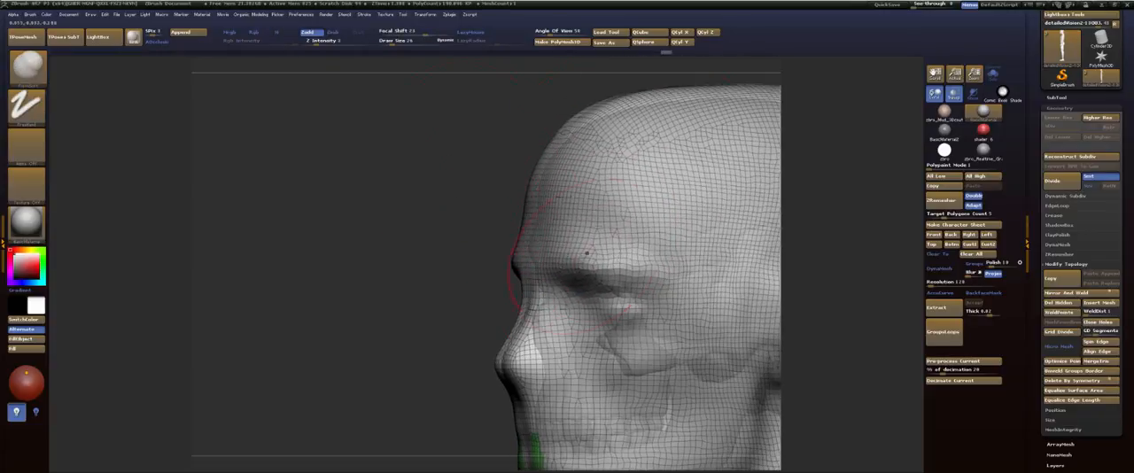
left_click_drag(497, 256, 433, 249)
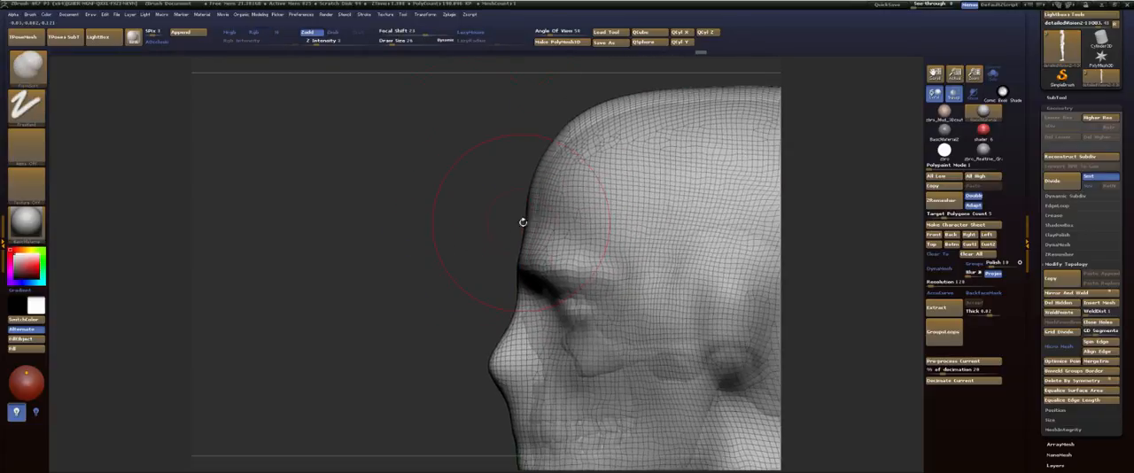
left_click_drag(486, 187, 540, 213)
key("shift")
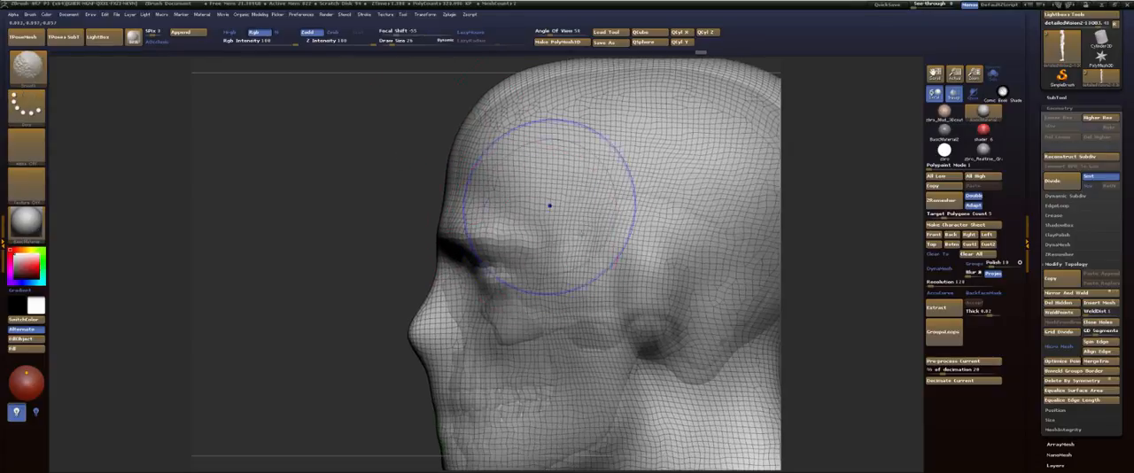
mouse_move(620, 269)
left_mouse_down("shift")
mouse_move(650, 310)
mouse_move(594, 340)
left_mouse_up("shift")
Step: Build up the rear jawline below the ear with the FormSoft brush
left_click_drag(364, 310, 388, 146, "alt")
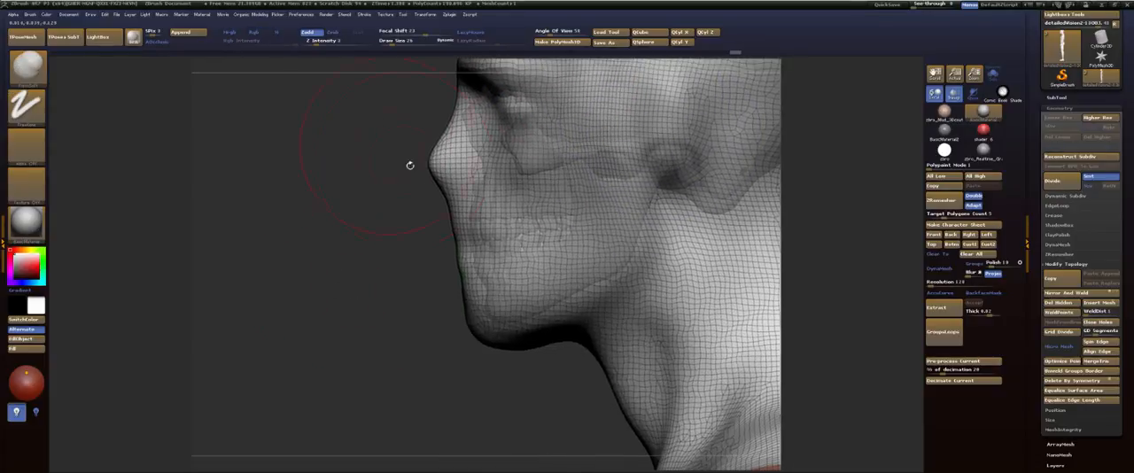
mouse_move(687, 247)
left_mouse_down()
mouse_move(674, 210)
mouse_move(638, 299)
left_mouse_up()
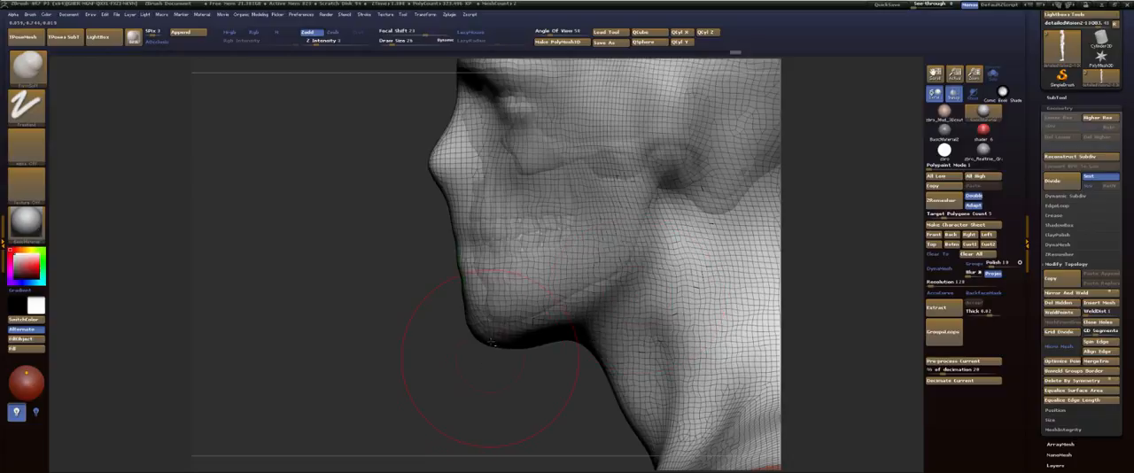
mouse_move(446, 268)
left_mouse_down()
mouse_move(441, 293)
mouse_move(484, 440)
left_mouse_up()
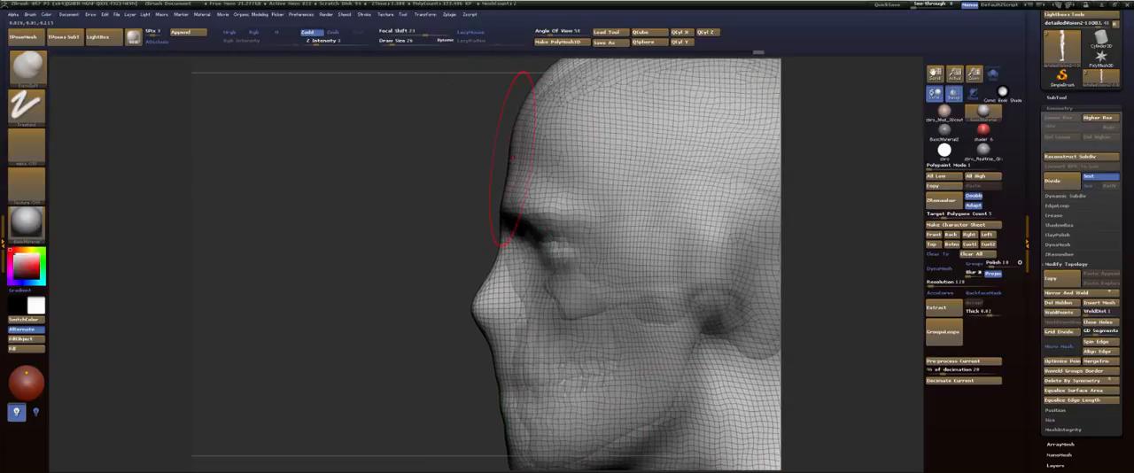
Step: Push in the bridge of the nose below the brow with the Move brush at draw size 11
key("b")
key("m")
key("v")
key("s")
left_click_drag(485, 235, 502, 234)
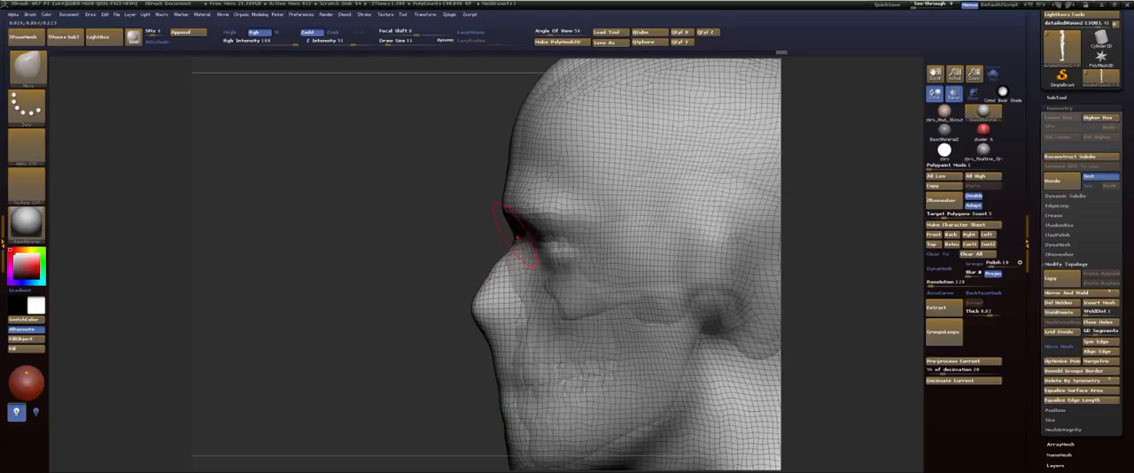
left_click_drag(513, 241, 515, 234)
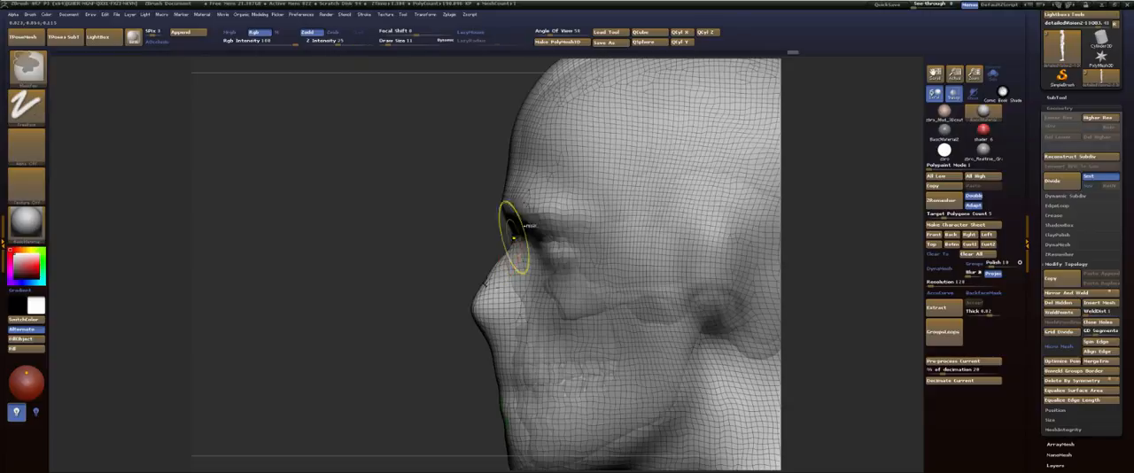
Step: Undo and redo the latest nose bridge strokes to compare the profile before and after
key("ctrl+z")
key("ctrl+z")
key("ctrl+z")
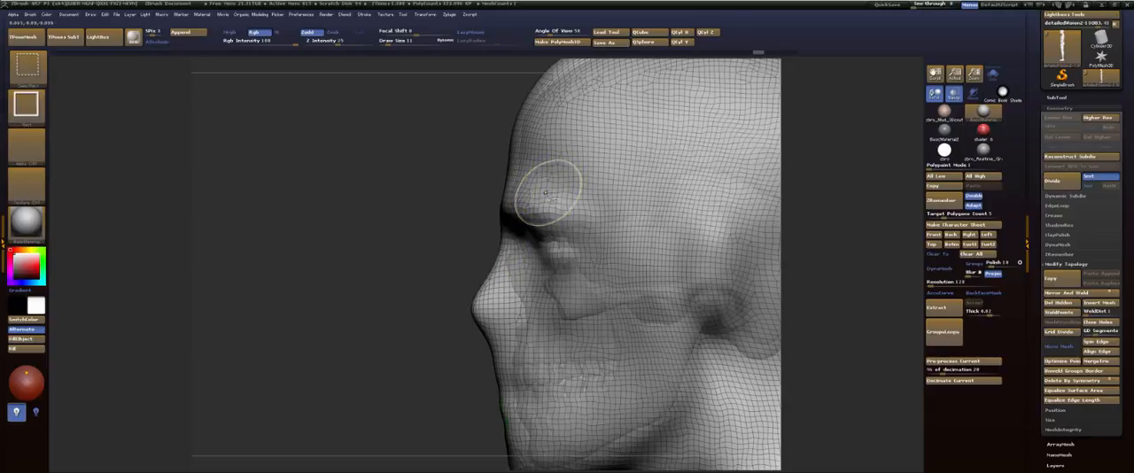
key("ctrl+shift+z")
key("ctrl+shift+z")
key("ctrl+shift+z")
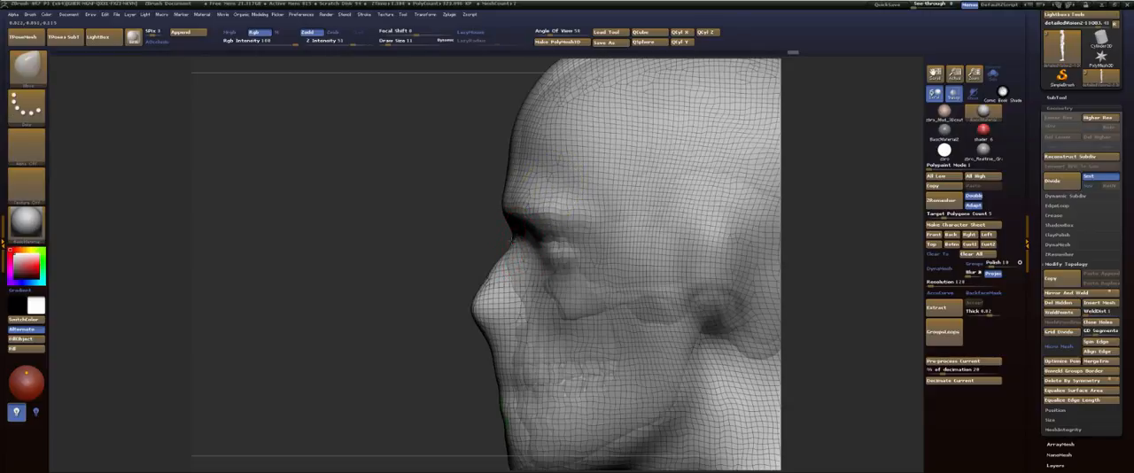
Step: Refine the nose bridge, outer cheekbones and ears with the Move brush at draw size 24
left_click_drag(478, 229, 535, 232)
mouse_move(398, 240)
left_mouse_down("shift")
mouse_move(524, 249)
mouse_move(507, 251)
left_mouse_up("shift")
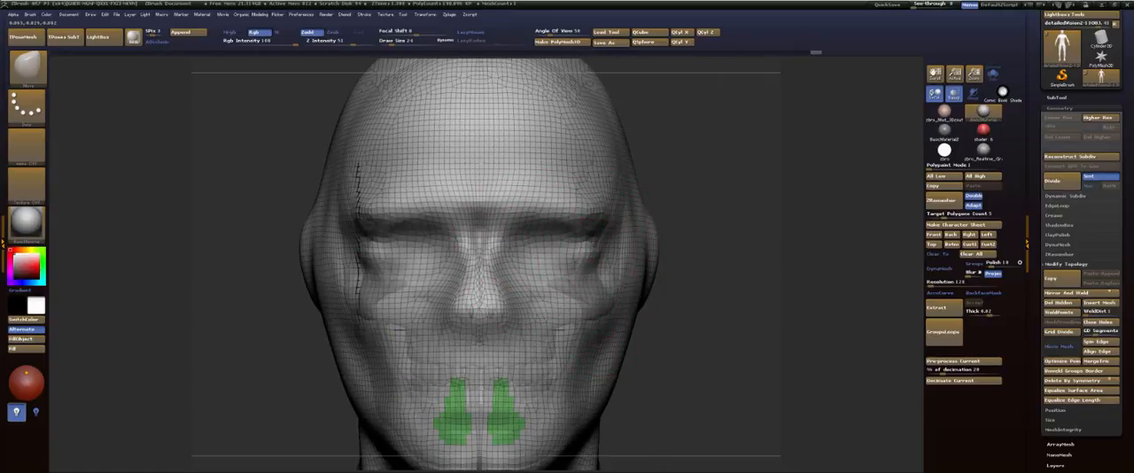
left_click_drag(578, 292, 580, 277)
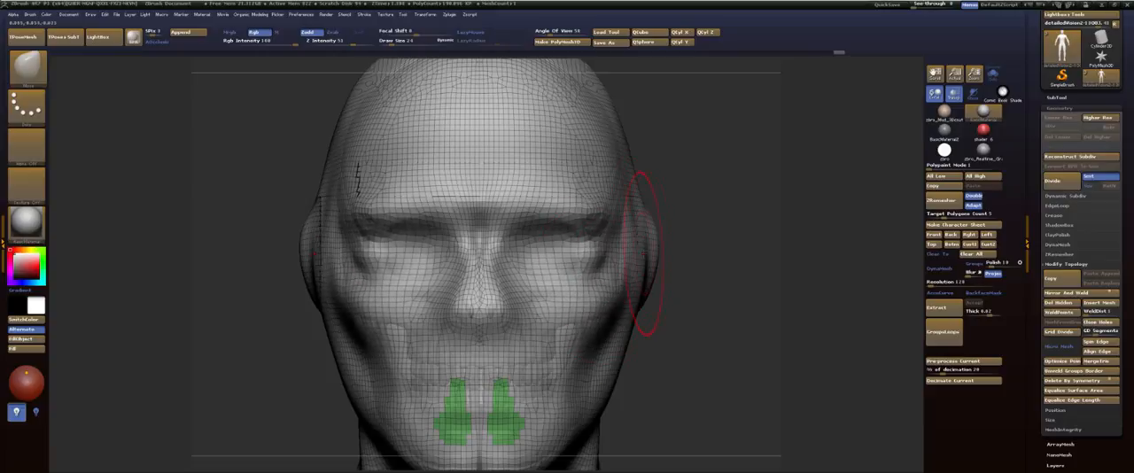
left_click_drag(645, 252, 628, 259)
mouse_move(629, 327)
left_mouse_down()
mouse_move(617, 324)
mouse_move(679, 215)
mouse_move(674, 174)
mouse_move(623, 179)
left_mouse_up()
mouse_move(620, 237)
left_mouse_down()
mouse_move(608, 234)
mouse_move(672, 291)
mouse_move(671, 243)
left_mouse_up()
Step: Smooth the face and reshape the cheekbones and outer brow from below with the Move brush
left_click_drag(481, 264, 488, 381, "shift")
left_click_drag(494, 457, 490, 399, "shift")
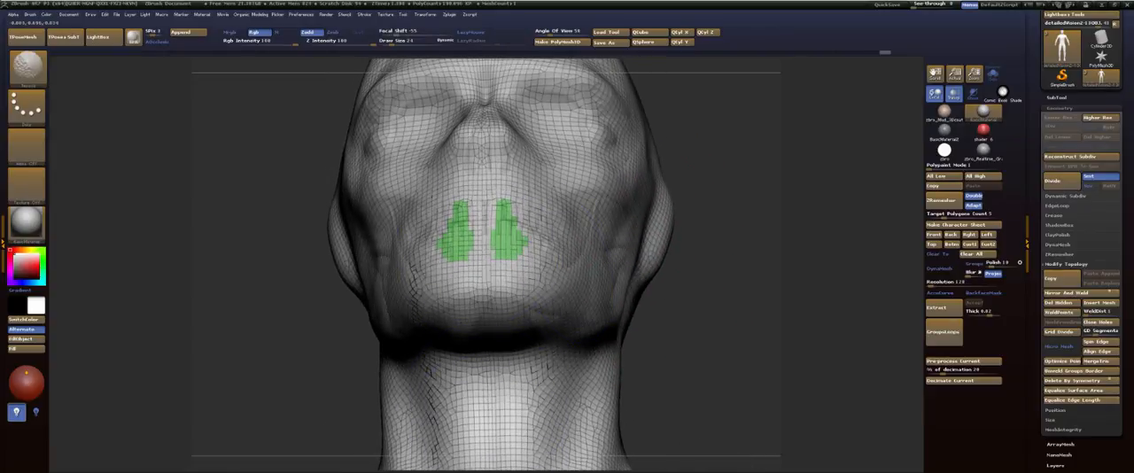
mouse_move(728, 222)
left_mouse_down("alt")
mouse_move(731, 290)
mouse_move(727, 220)
left_mouse_up("alt")
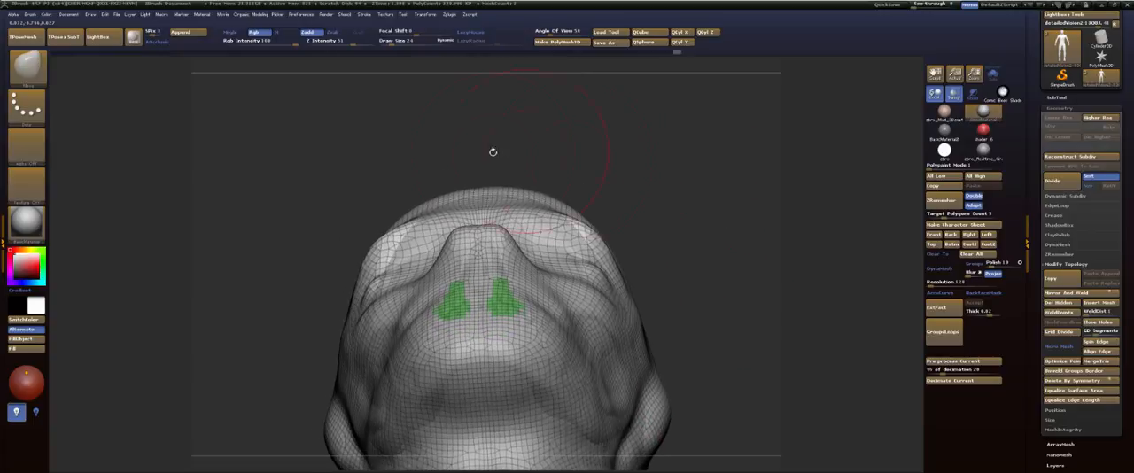
left_click_drag(626, 188, 603, 231)
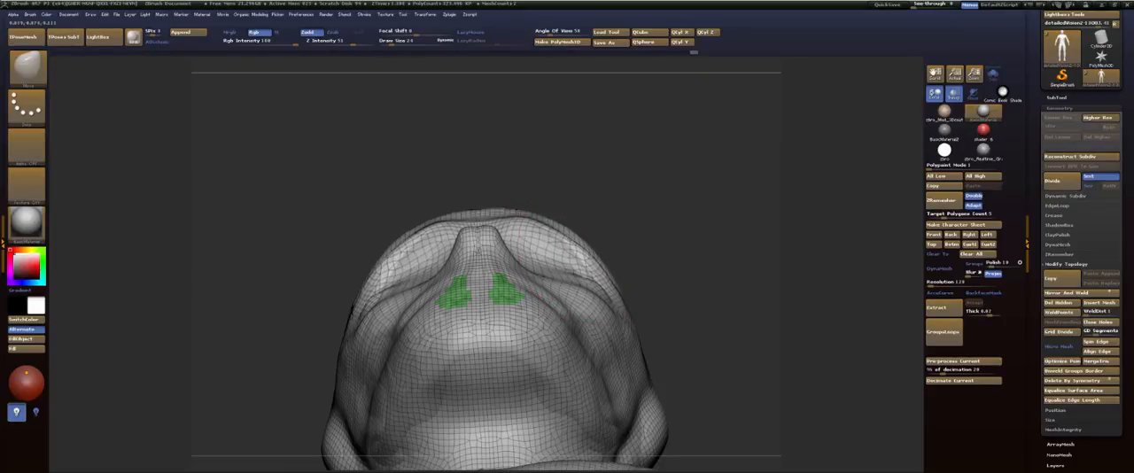
left_click_drag(584, 257, 590, 248)
Step: Push in the upper side of the cranium slightly with the Move brush from a raised view
left_click_drag(673, 186, 675, 301)
left_click_drag(683, 175, 663, 240)
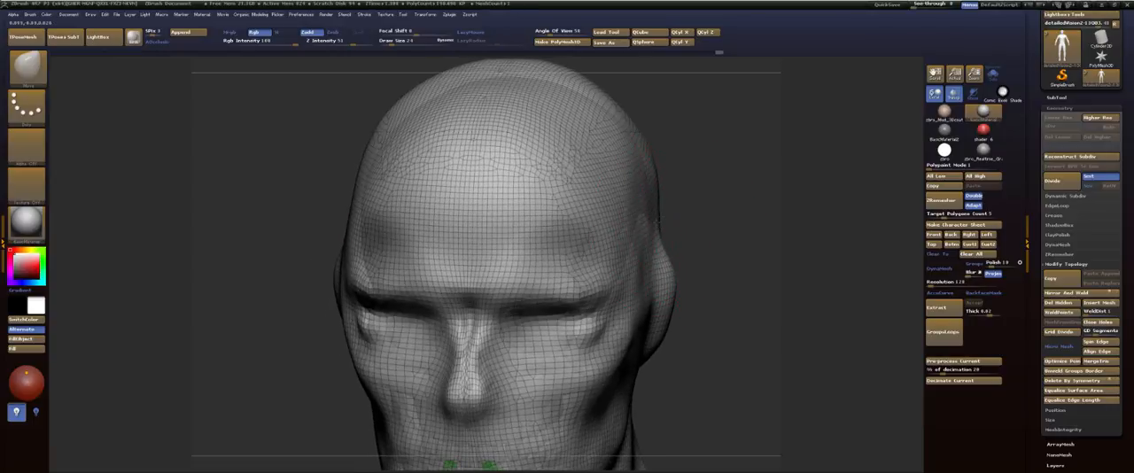
left_click_drag(682, 172, 679, 244, "alt")
mouse_move(612, 135)
left_mouse_down()
mouse_move(646, 134)
mouse_move(603, 134)
left_mouse_up()
Step: Reshape the back of the head with the Move brush at draw size 62 and smooth its upper rear side
key("s")
mouse_move(585, 169)
left_mouse_down("shift")
mouse_move(571, 214)
mouse_move(537, 191)
mouse_move(611, 188)
mouse_move(675, 161)
mouse_move(696, 136)
mouse_move(632, 154)
left_mouse_up("shift")
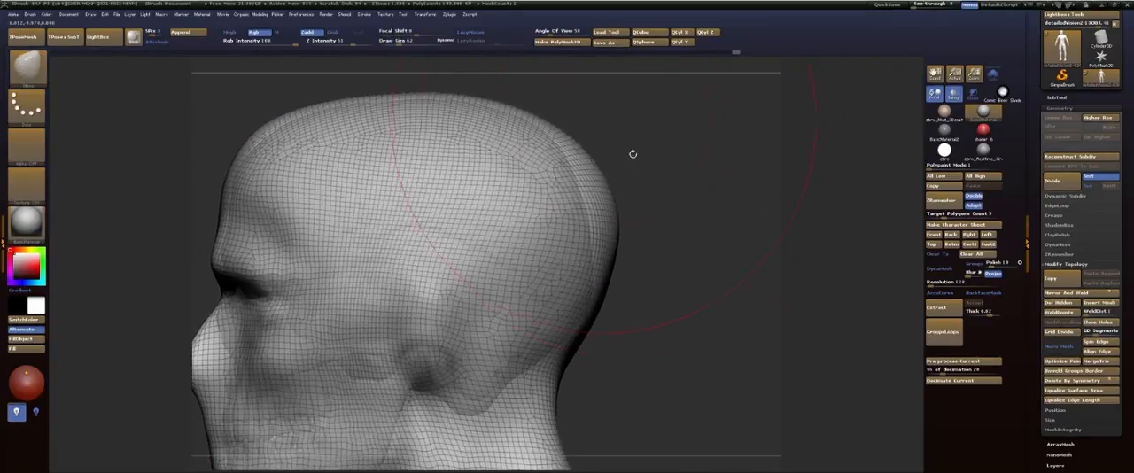
mouse_move(657, 189)
left_mouse_down()
mouse_move(610, 198)
mouse_move(606, 186)
left_mouse_up()
key("s")
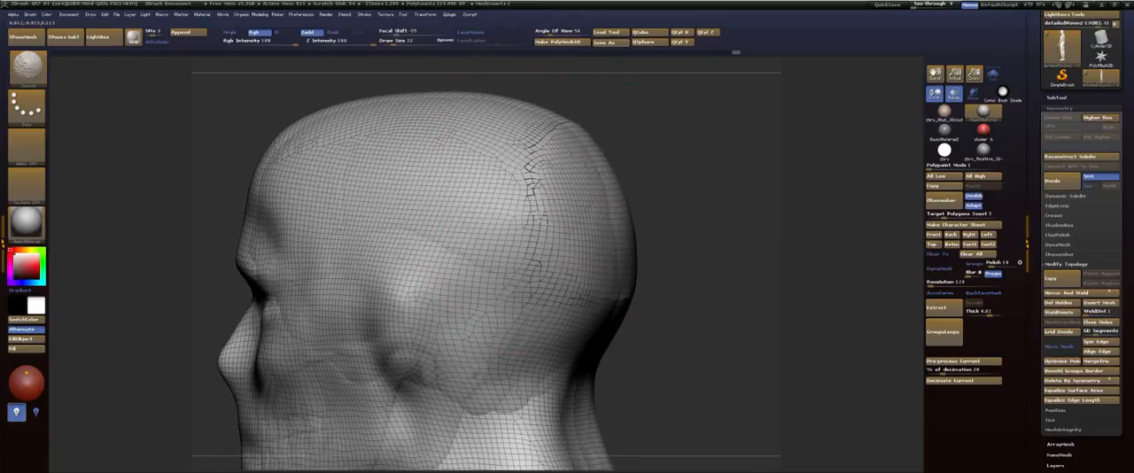
mouse_move(567, 191)
left_mouse_down("shift")
mouse_move(531, 221)
mouse_move(625, 205)
left_mouse_up("shift")
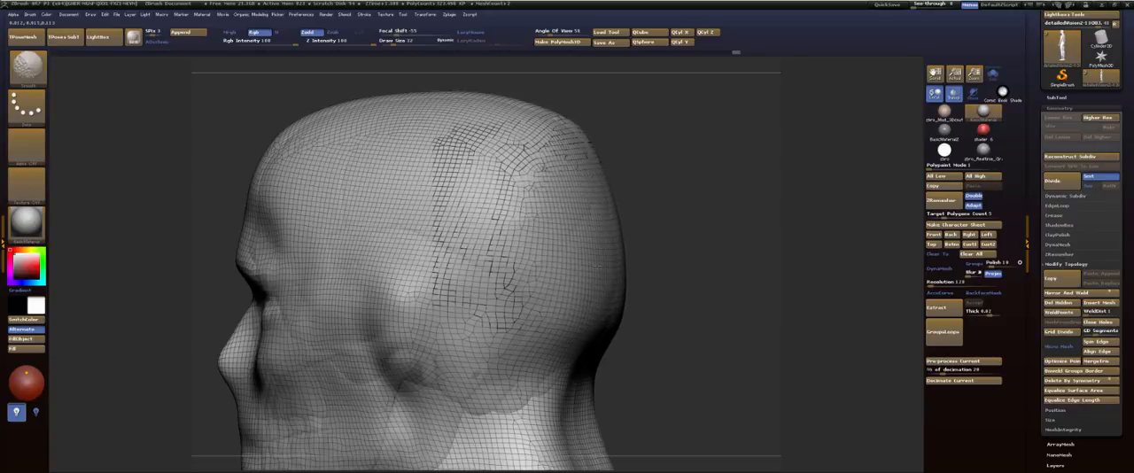
mouse_move(540, 208)
left_mouse_down("shift")
mouse_move(494, 176)
mouse_move(513, 185)
mouse_move(502, 181)
left_mouse_up("shift")
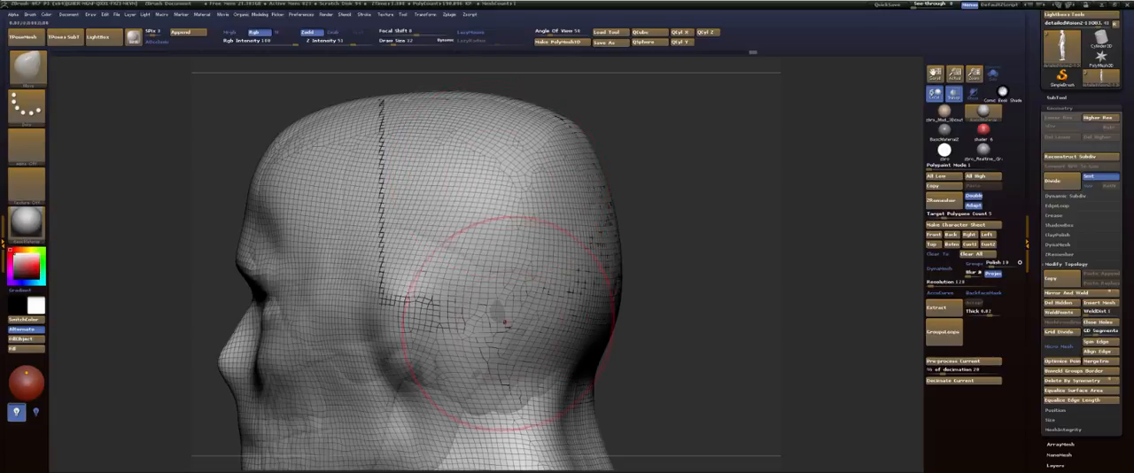
Step: Reduce the Move brush's draw size and adjust the profile of the mouth area below the nose
left_click_drag(514, 324, 511, 328, "shift")
mouse_move(705, 221)
left_mouse_down("alt")
mouse_move(704, 130)
mouse_move(721, 169)
mouse_move(643, 103)
mouse_move(691, 105)
mouse_move(705, 167)
mouse_move(749, 168)
left_mouse_up("alt")
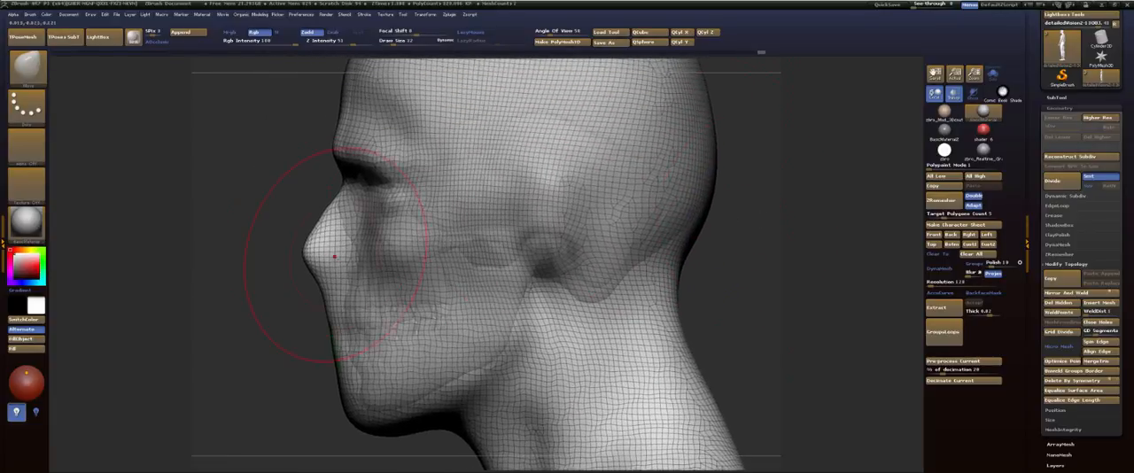
key("s")
left_click_drag(315, 276, 311, 276)
mouse_move(312, 276)
left_mouse_down()
mouse_move(335, 271)
mouse_move(324, 273)
mouse_move(316, 154)
left_mouse_up()
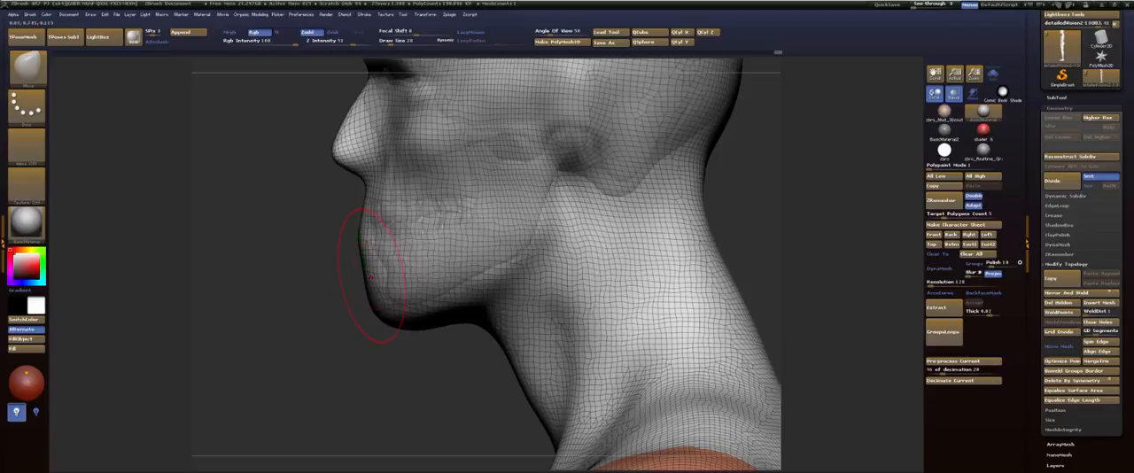
mouse_move(299, 265)
left_mouse_down()
mouse_move(562, 249)
mouse_move(641, 222)
mouse_move(639, 299)
left_mouse_up()
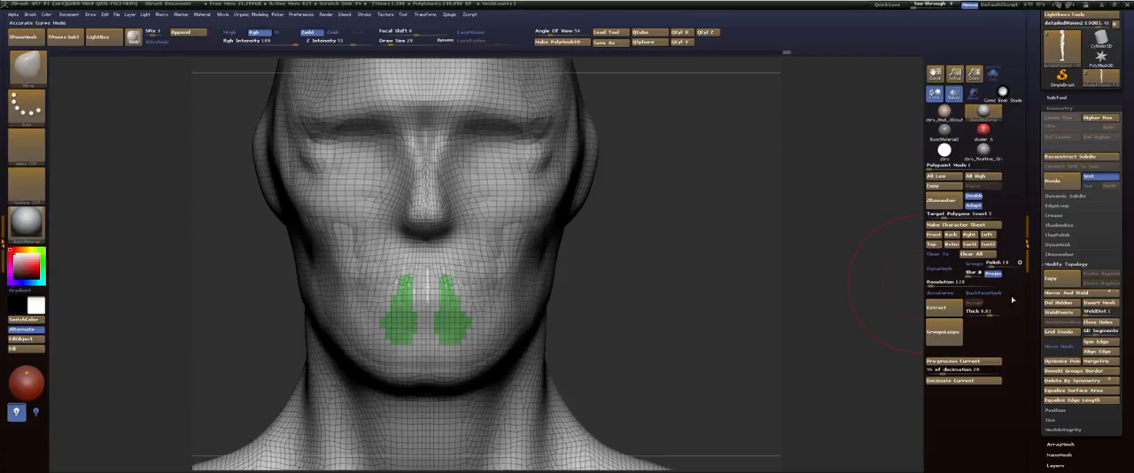
Step: Apply DynaMesh to the body mesh
left_click(941, 268)
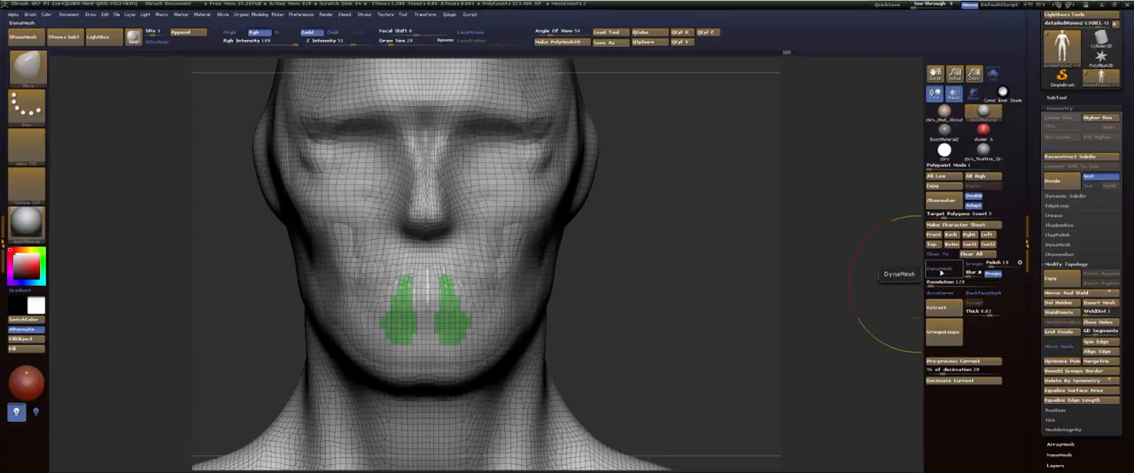
left_click(941, 269)
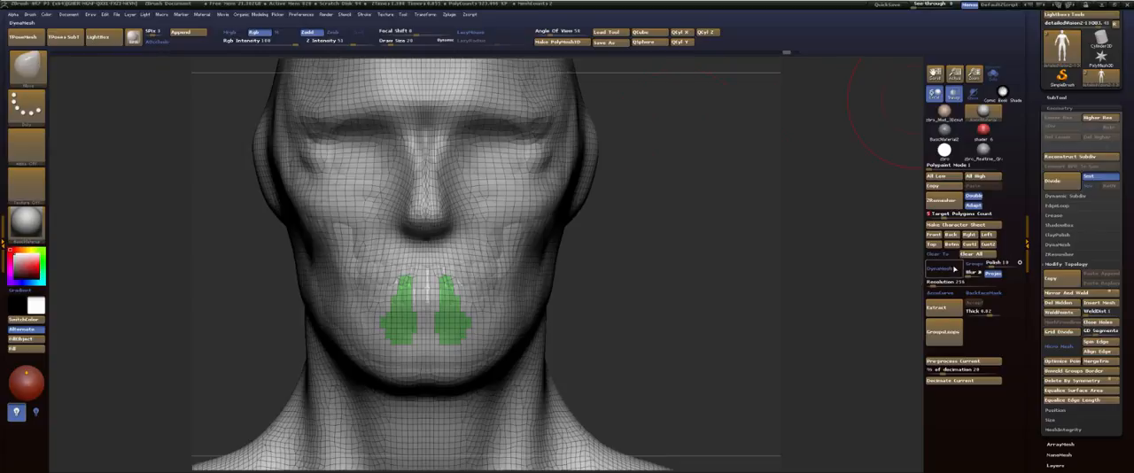
left_click(947, 270)
Step: Examine the whole body mesh from the front, from below and from behind
mouse_move(708, 187)
left_mouse_down()
mouse_move(638, 188)
mouse_move(701, 189)
mouse_move(641, 197)
mouse_move(658, 233)
mouse_move(656, 187)
mouse_move(643, 242)
mouse_move(675, 222)
mouse_move(703, 164)
mouse_move(683, 222)
mouse_move(703, 213)
mouse_move(679, 213)
left_mouse_up()
key("f")
left_click_drag(499, 238, 508, 387, "shift")
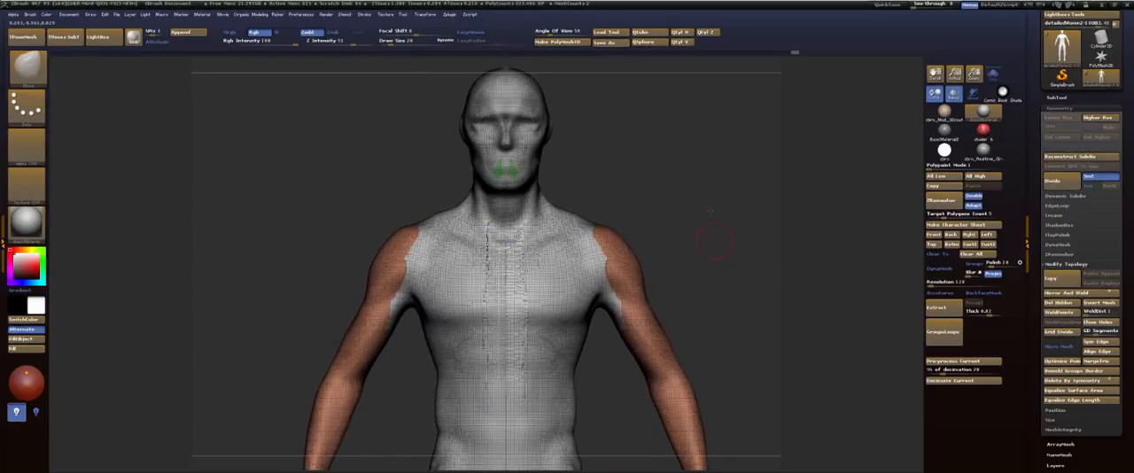
left_click_drag(715, 234, 749, 64, "alt")
mouse_move(580, 146)
left_mouse_down("shift")
mouse_move(576, 222)
mouse_move(576, 195)
left_mouse_up("shift")
left_click_drag(680, 292, 680, 106)
key("shift")
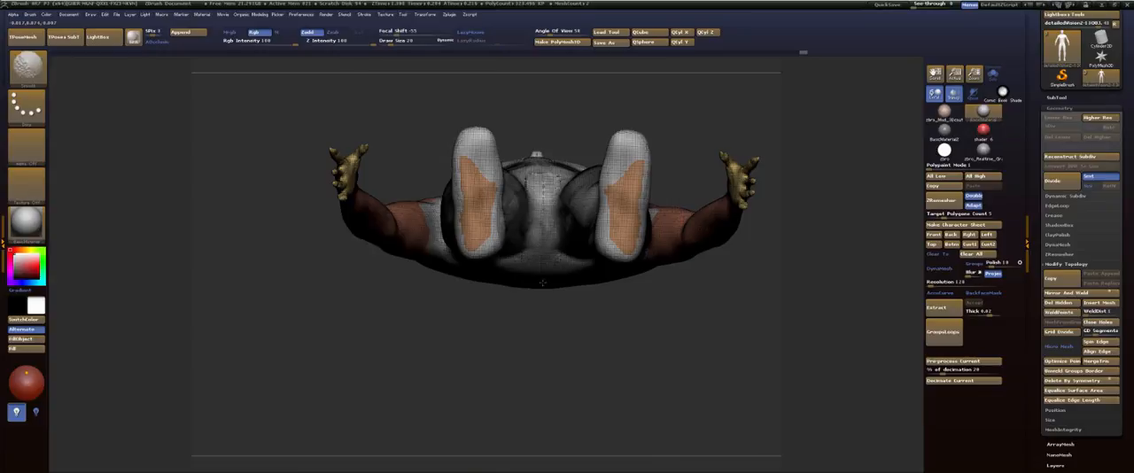
left_click_drag(542, 282, 542, 265, "shift")
mouse_move(567, 354)
left_mouse_down()
mouse_move(539, 241)
mouse_move(558, 246)
left_mouse_up()
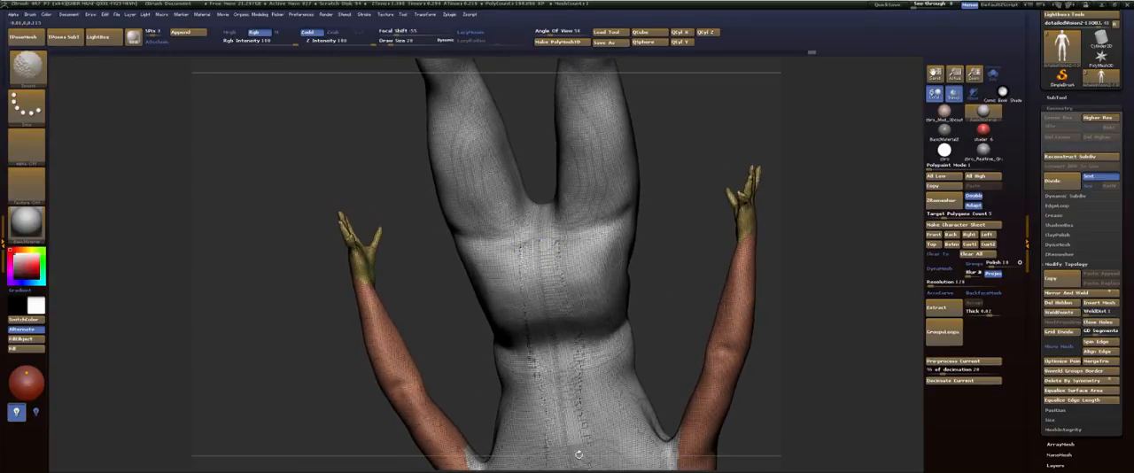
Step: Smooth the surface of the figure's upper back
left_click_drag(660, 257, 643, 124)
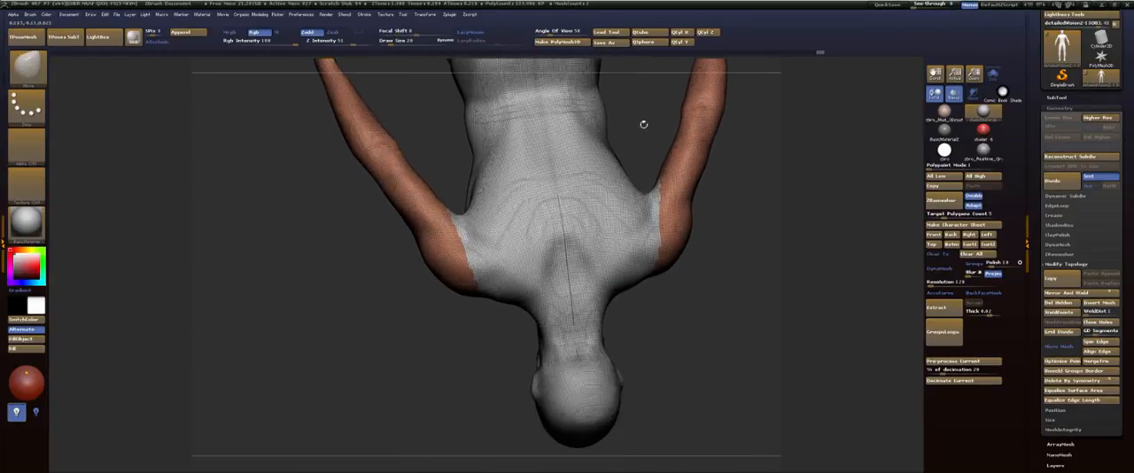
mouse_move(558, 204)
left_mouse_down("shift")
mouse_move(577, 357)
mouse_move(539, 173)
left_mouse_up("shift")
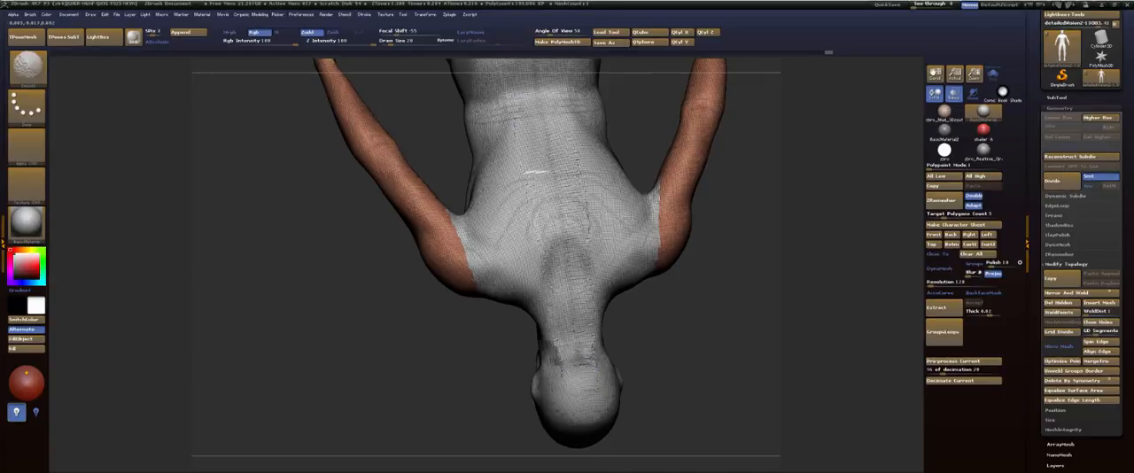
left_click_drag(718, 336, 714, 439, "alt")
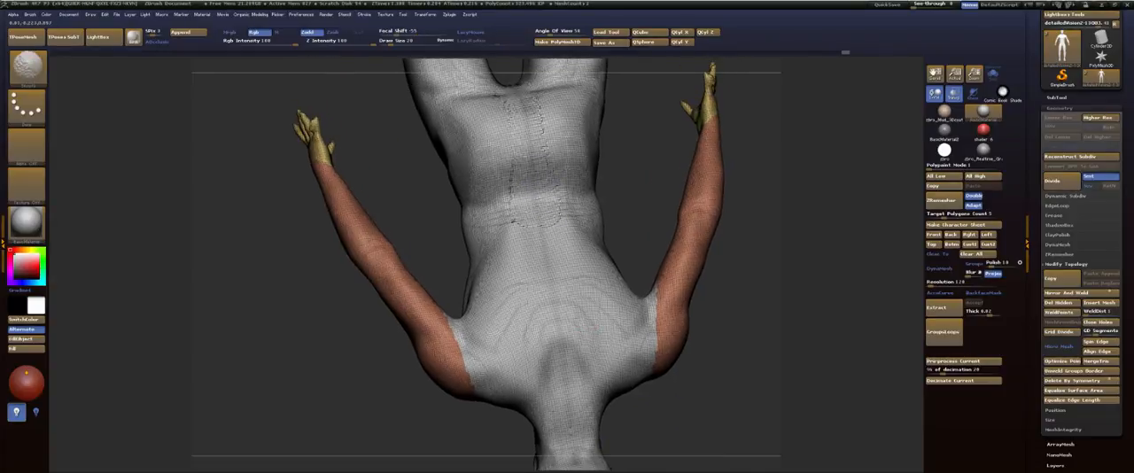
left_click_drag(624, 182, 593, 214)
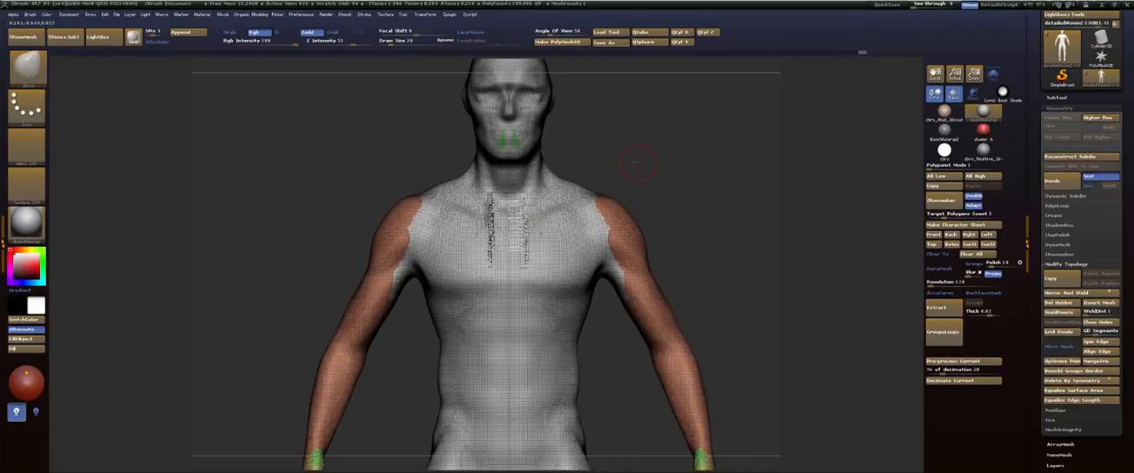
Step: Change the brush's draw size and refine the face and brow area from three-quarter views with the Move brush
mouse_move(641, 178)
left_mouse_down()
mouse_move(623, 162)
mouse_move(644, 144)
mouse_move(681, 151)
mouse_move(662, 188)
mouse_move(663, 152)
mouse_move(685, 196)
mouse_move(680, 188)
mouse_move(703, 186)
mouse_move(679, 186)
left_mouse_up()
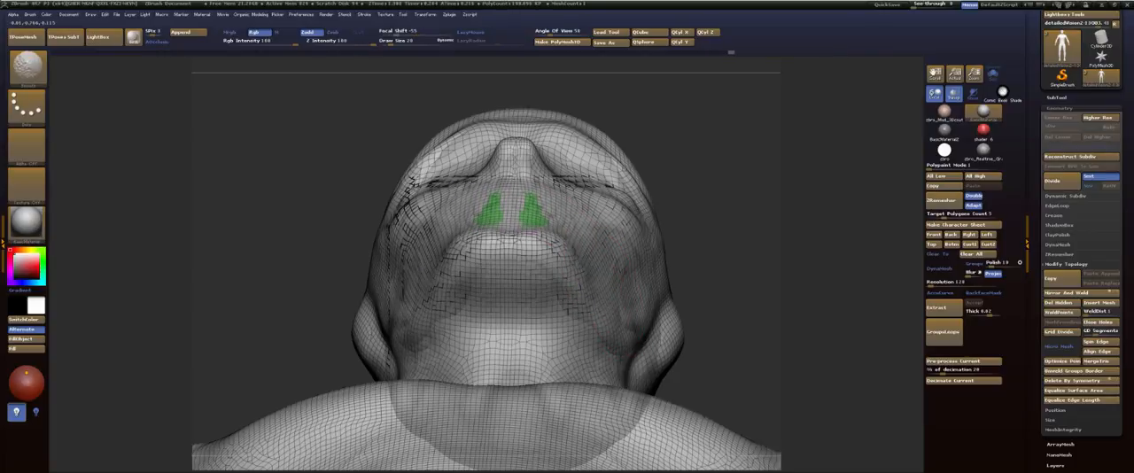
mouse_move(712, 168)
left_mouse_down()
mouse_move(706, 197)
mouse_move(661, 235)
left_mouse_up()
key("s")
left_click(717, 199)
left_click_drag(684, 266, 672, 268)
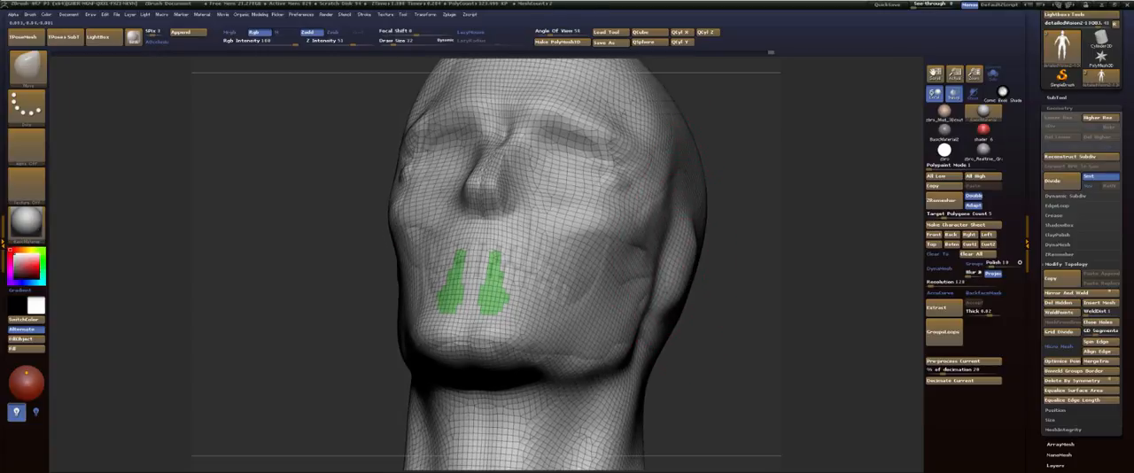
left_click_drag(675, 206, 680, 171, "shift")
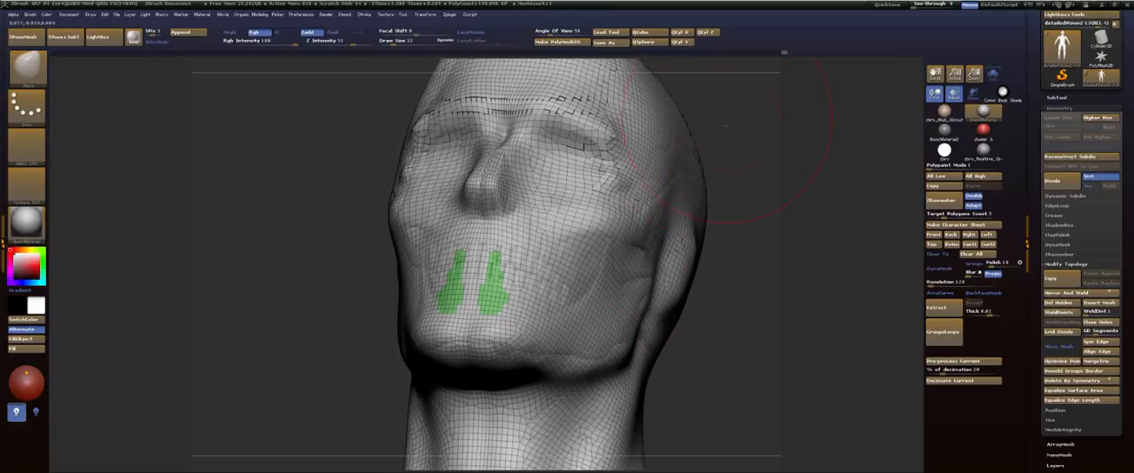
mouse_move(724, 124)
left_mouse_down()
mouse_move(706, 188)
mouse_move(715, 179)
mouse_move(682, 188)
left_mouse_up()
Step: Reshape the upper forehead and the back of the cranium in profile with the Move brush
left_click_drag(539, 160, 554, 169)
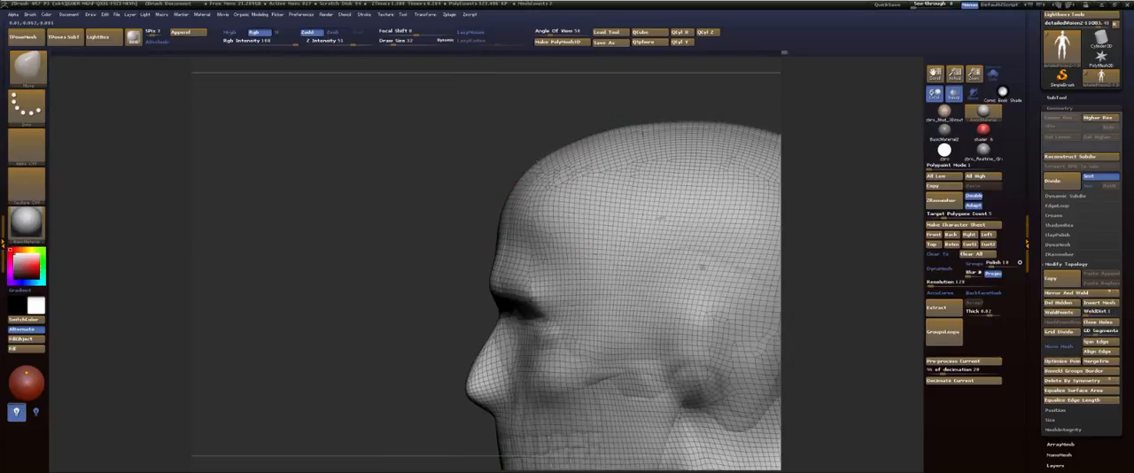
left_click_drag(872, 145, 659, 140, "alt")
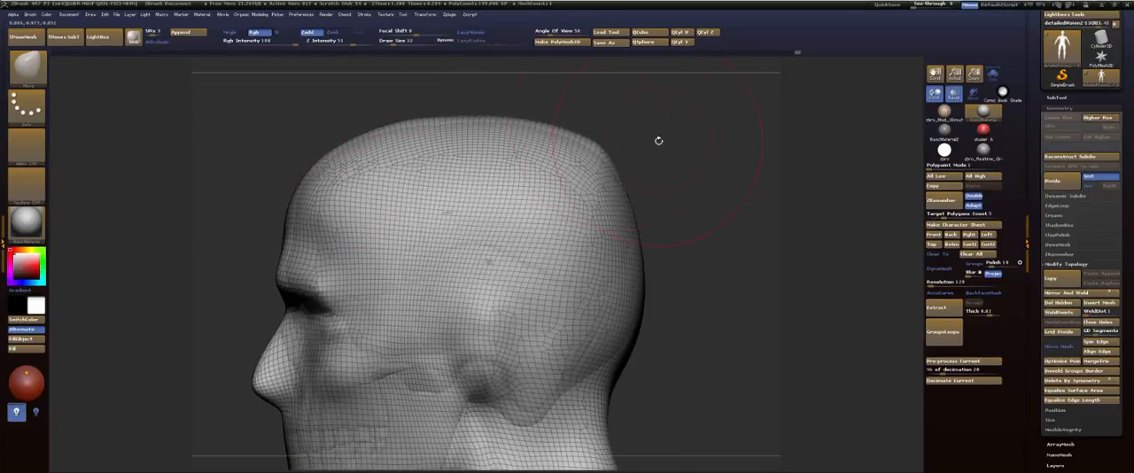
left_click_drag(664, 184, 635, 177)
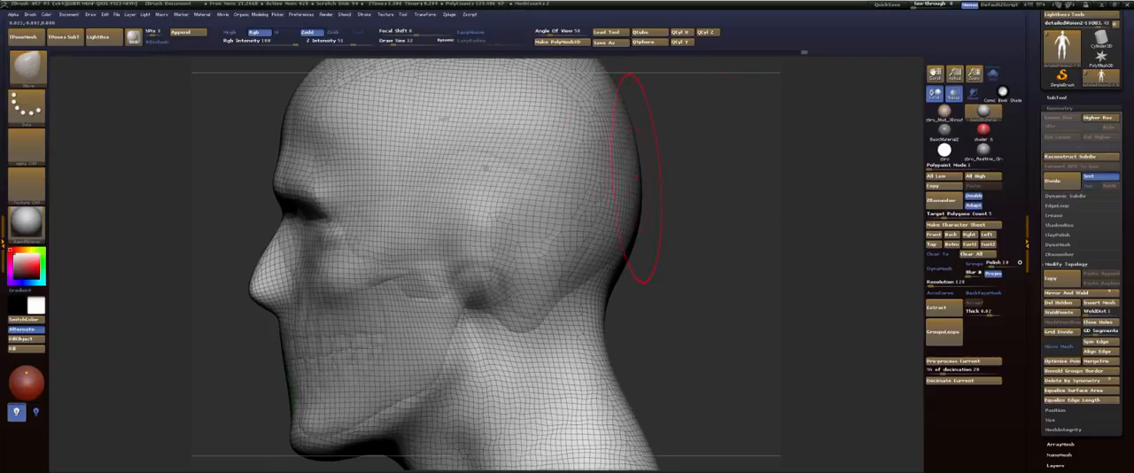
left_click_drag(660, 140, 624, 186)
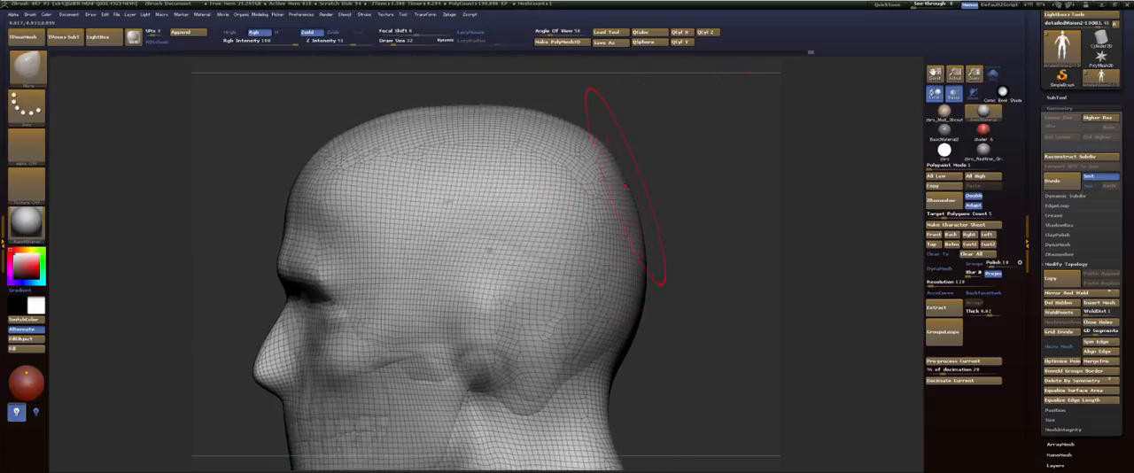
Step: Push in the slopes between neck and shoulders with the Move brush and smooth them from back and front
left_click_drag(674, 221, 496, 181)
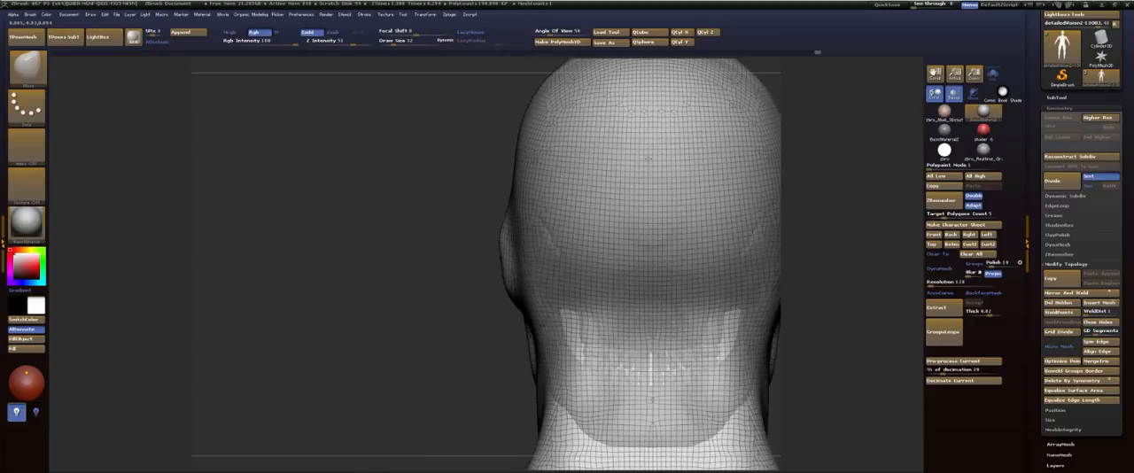
left_click_drag(472, 289, 441, 42, "alt")
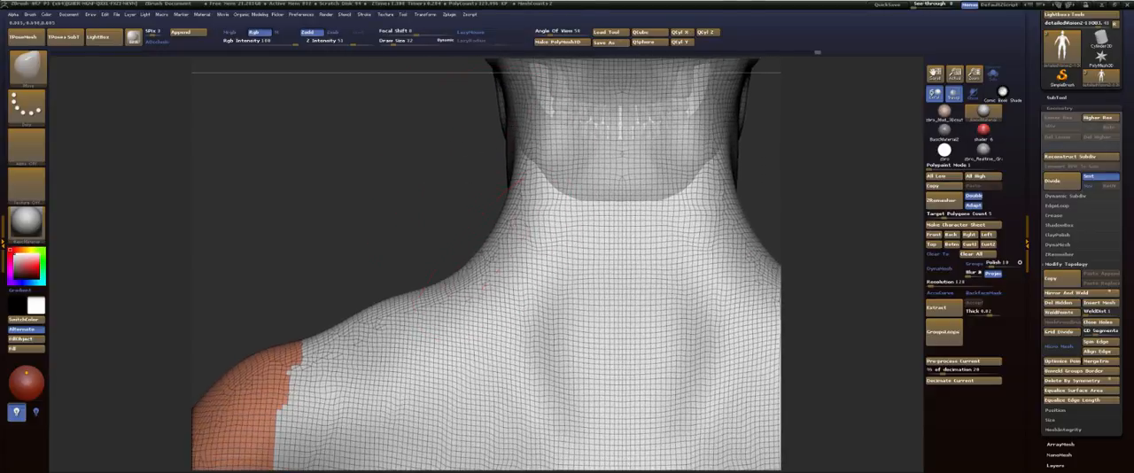
mouse_move(478, 241)
left_mouse_down()
mouse_move(516, 274)
mouse_move(503, 271)
left_mouse_up()
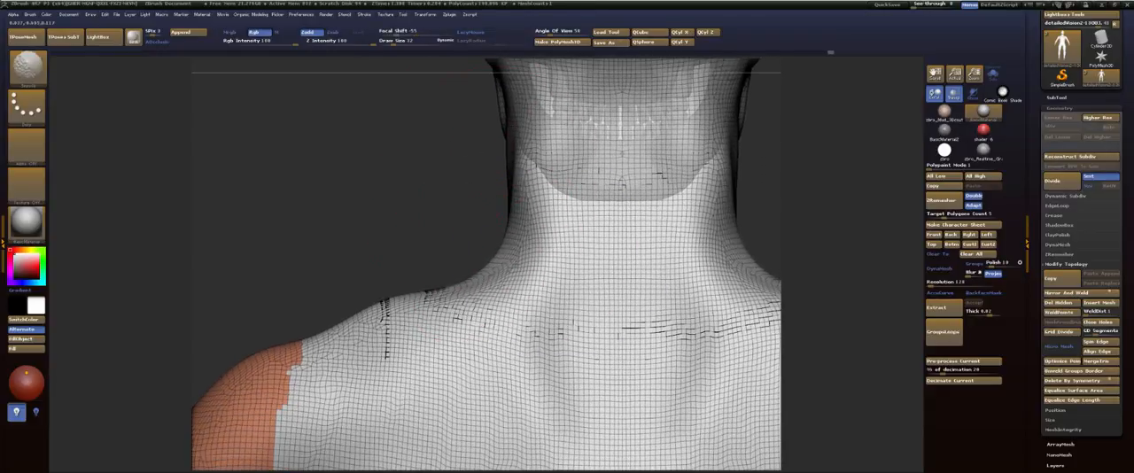
left_click_drag(458, 216, 598, 232)
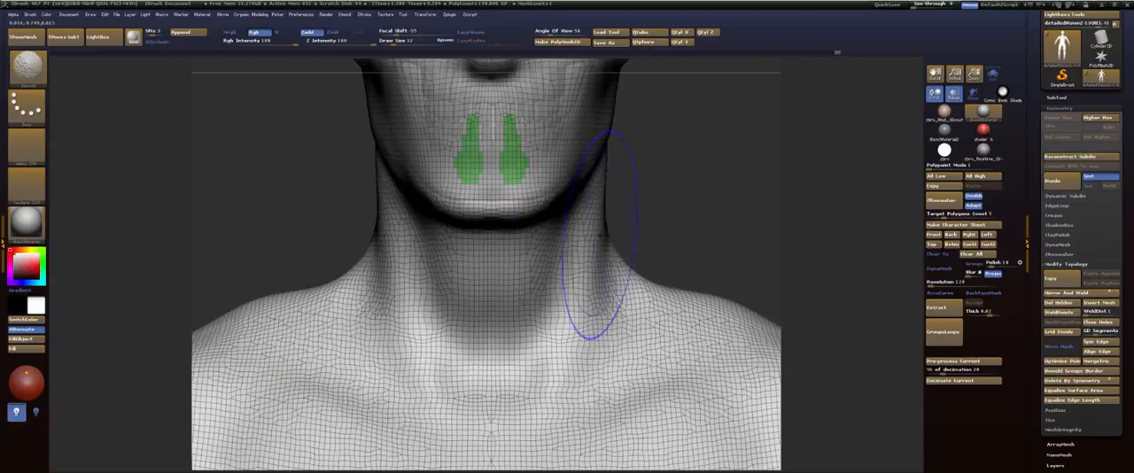
left_click_drag(678, 261, 571, 208)
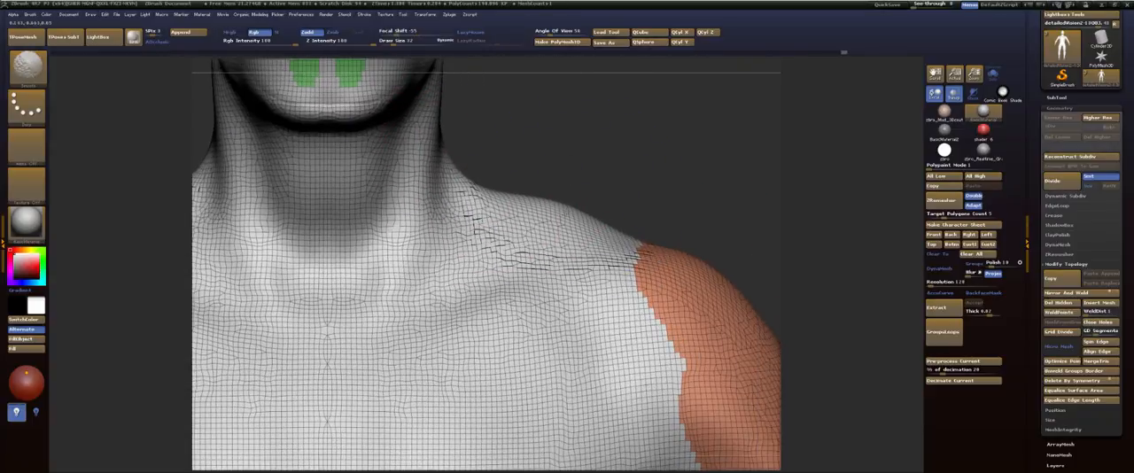
left_click_drag(521, 232, 553, 202, "shift")
Step: Frame the figure's upper body and turn off the polyframe wireframe display
key("f")
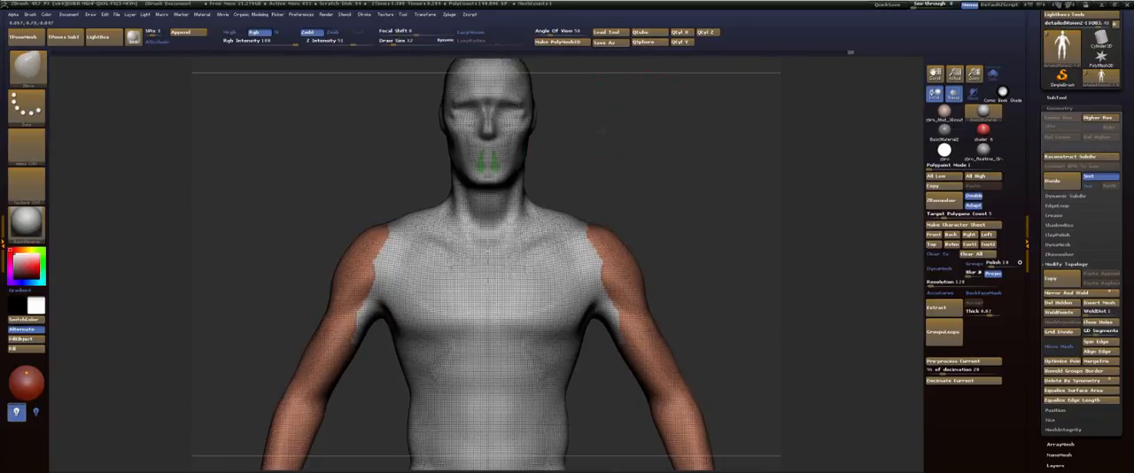
mouse_move(606, 211)
left_mouse_down()
mouse_move(518, 212)
mouse_move(600, 203)
left_mouse_up()
key("shift+f")
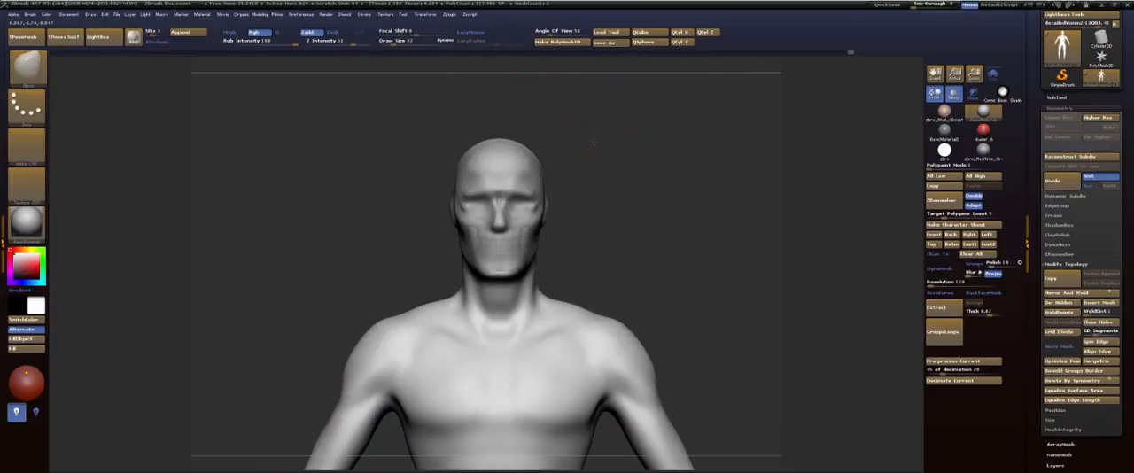
left_click_drag(595, 141, 558, 112)
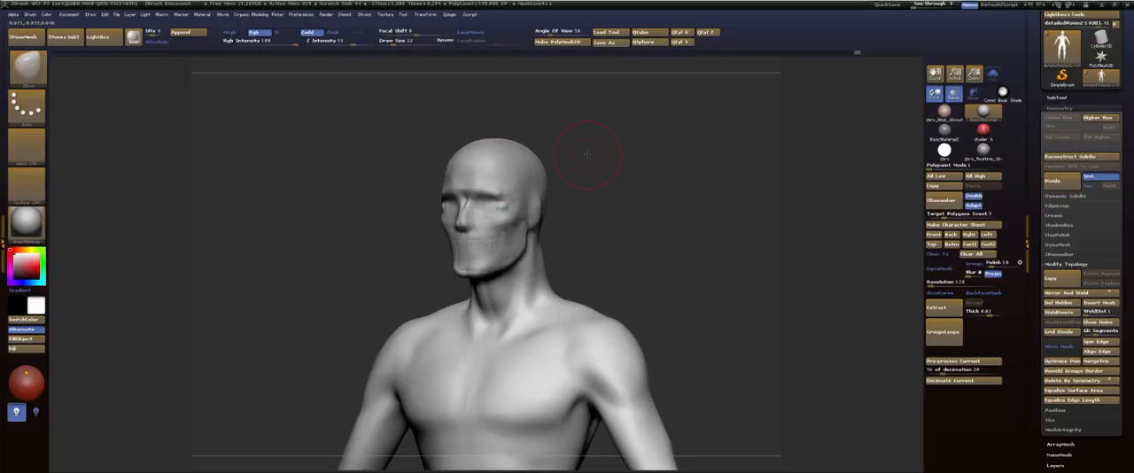
Step: Push the sides of the head inward beside the cheekbones with the Move brush from above
mouse_move(587, 154)
left_mouse_down("alt")
mouse_move(625, 174)
mouse_move(620, 165)
mouse_move(608, 165)
mouse_move(640, 242)
mouse_move(643, 230)
left_mouse_up("alt")
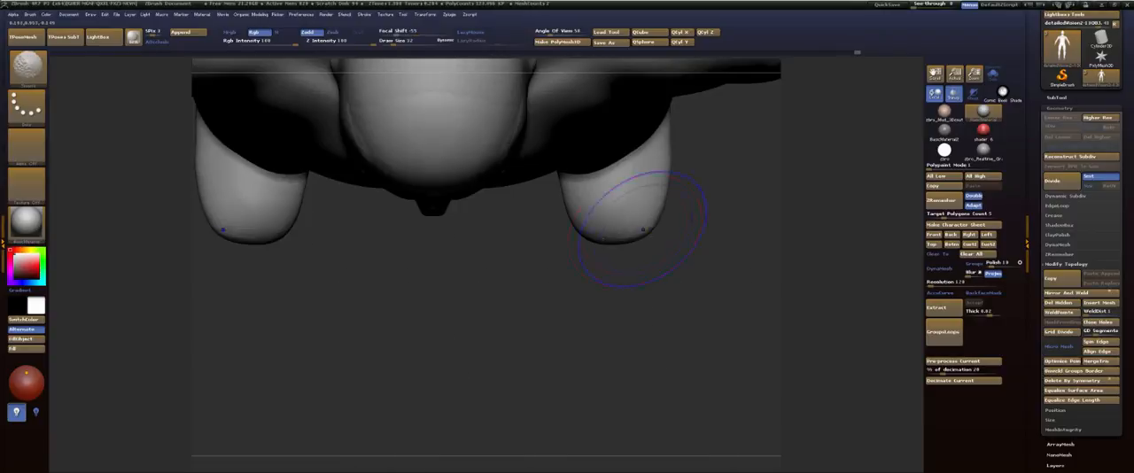
left_click_drag(529, 232, 539, 357, "alt")
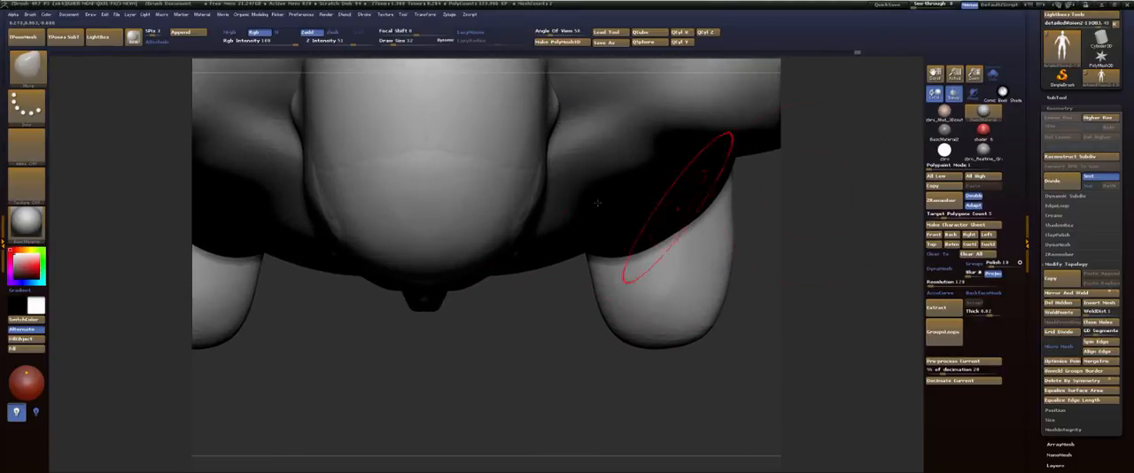
left_click_drag(539, 197, 523, 195)
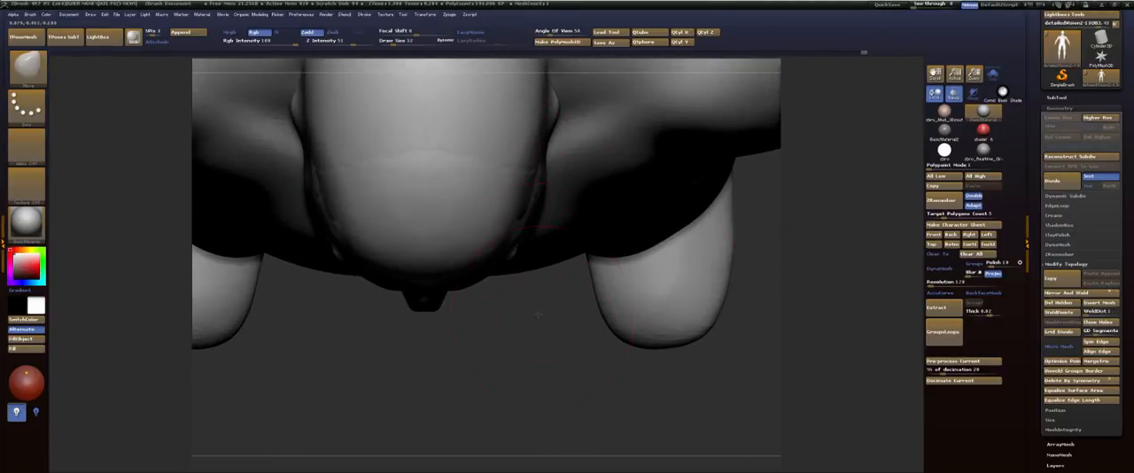
left_click_drag(538, 314, 543, 205)
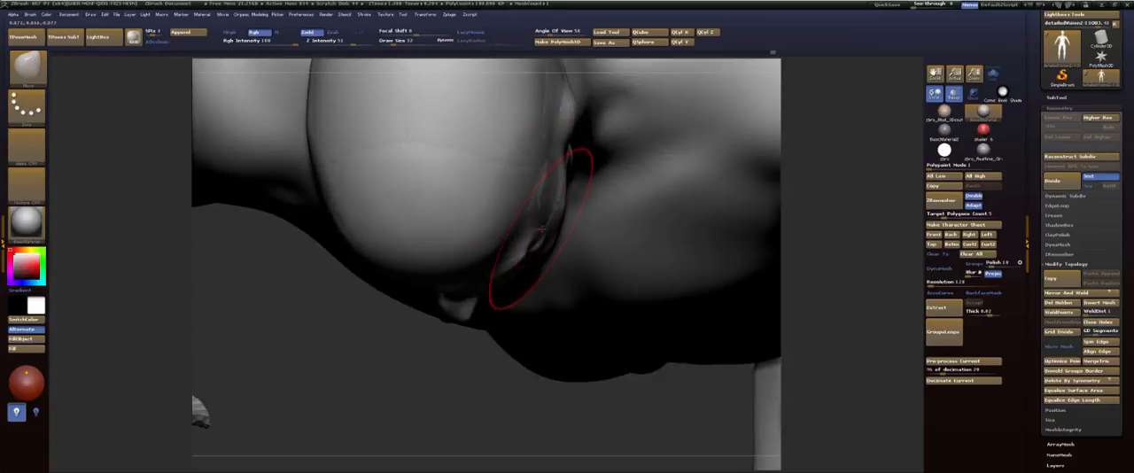
left_click_drag(528, 398, 542, 227)
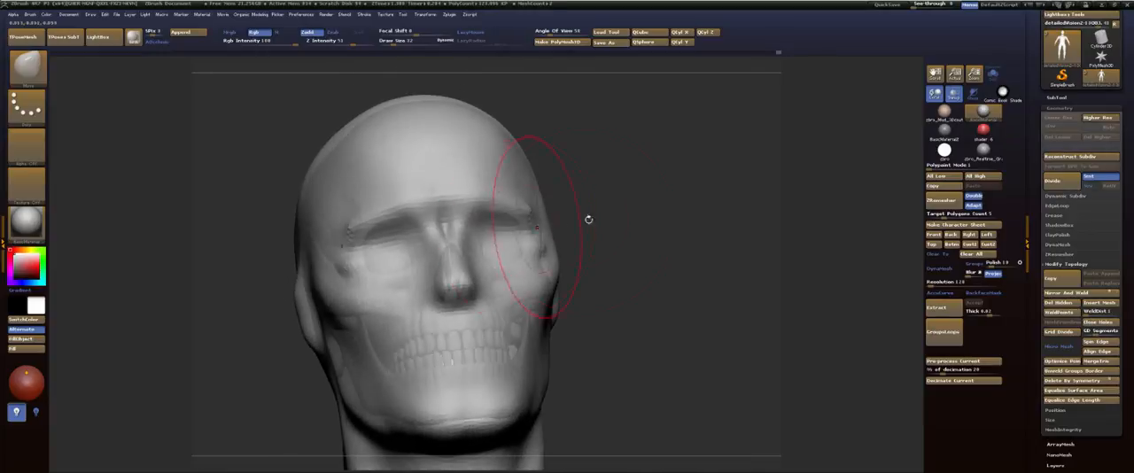
Step: Set the draw size to 11 and soften the inner brows and upper eye sockets
left_click_drag(602, 212, 384, 244)
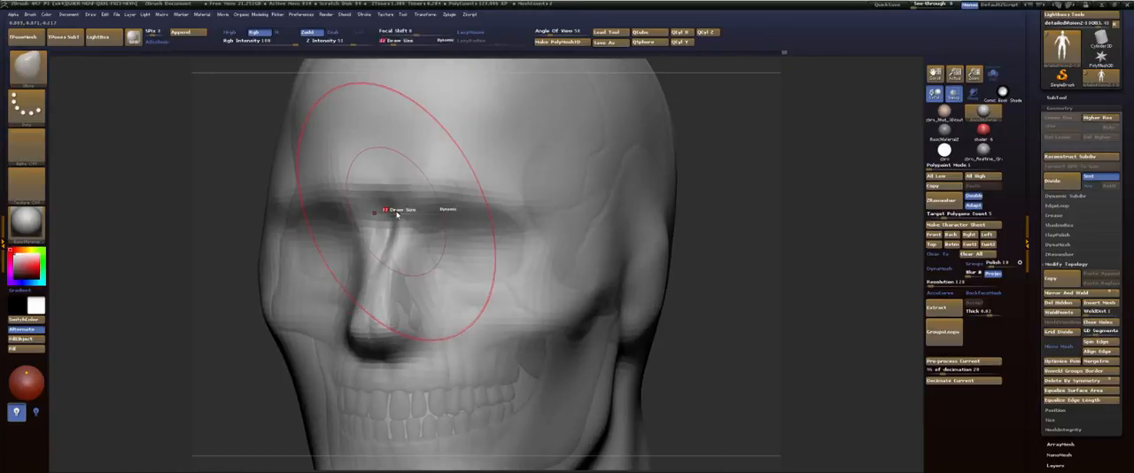
left_click_drag(729, 140, 622, 183)
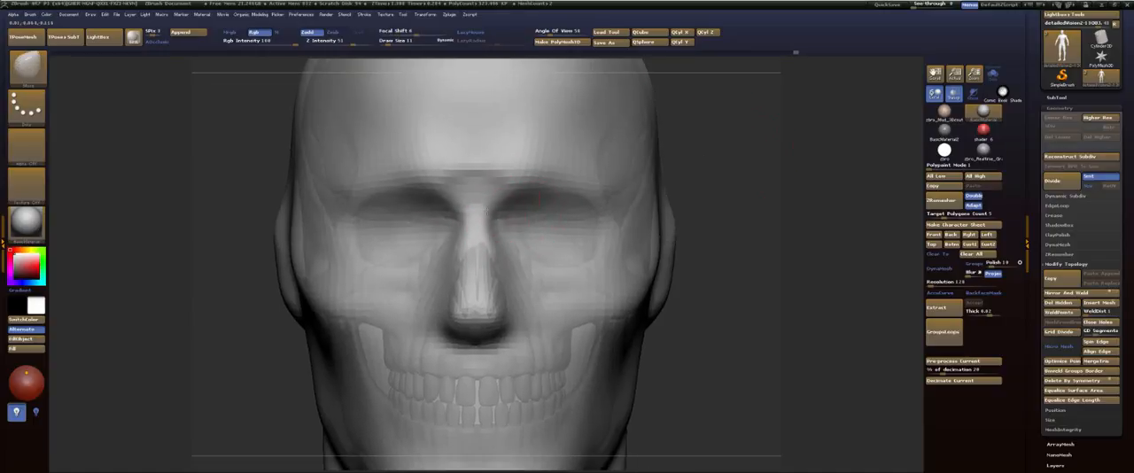
mouse_move(499, 240)
left_mouse_down()
mouse_move(508, 206)
mouse_move(466, 169)
left_mouse_up()
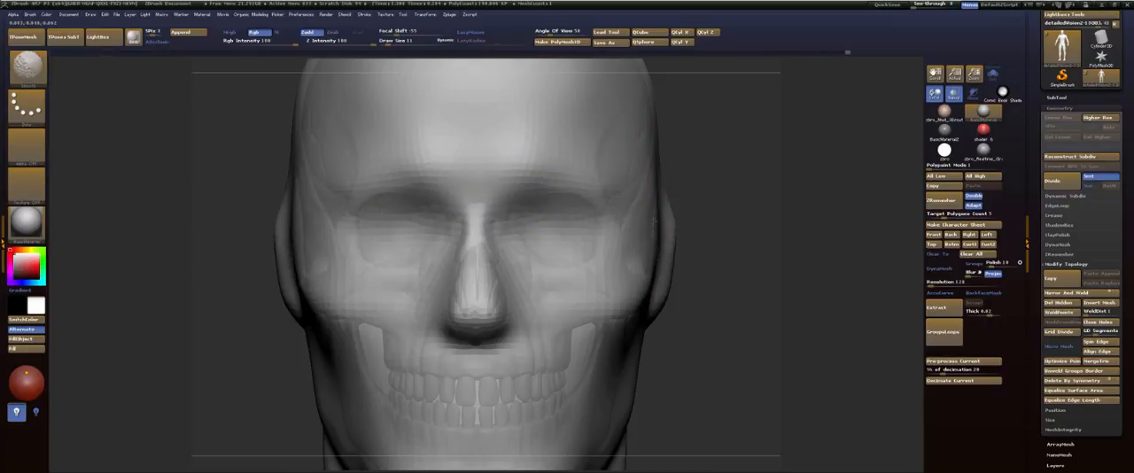
Step: Set the draw size to 17 and push in the front of the jaw between the lower teeth and the chin
mouse_move(700, 386)
left_mouse_down("alt")
mouse_move(664, 227)
mouse_move(680, 229)
mouse_move(611, 233)
mouse_move(654, 232)
left_mouse_up("alt")
key("s")
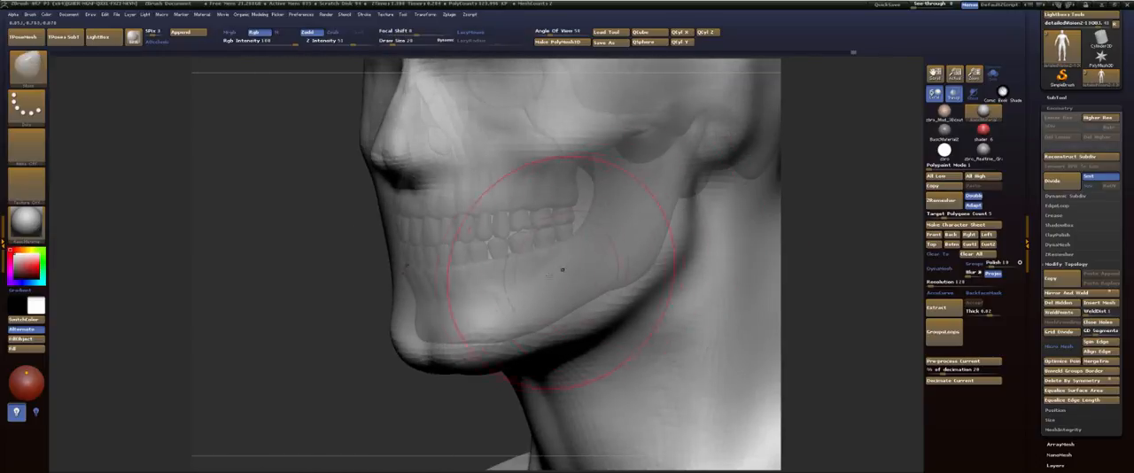
key("b")
key("f")
key("s")
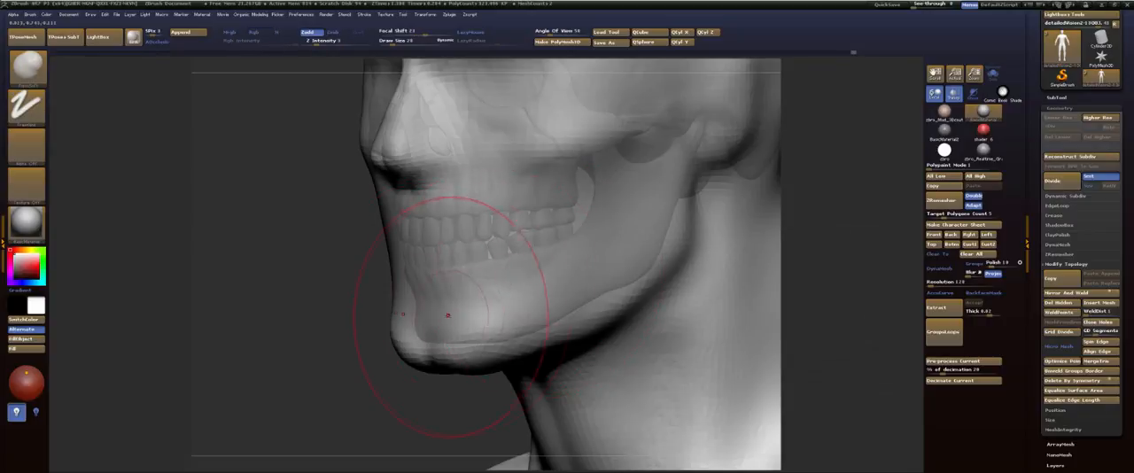
key("s")
mouse_move(457, 315)
left_mouse_down()
mouse_move(445, 313)
mouse_move(480, 305)
mouse_move(456, 304)
mouse_move(429, 345)
left_mouse_up()
mouse_move(364, 364)
left_mouse_down()
mouse_move(337, 354)
mouse_move(313, 280)
left_mouse_up()
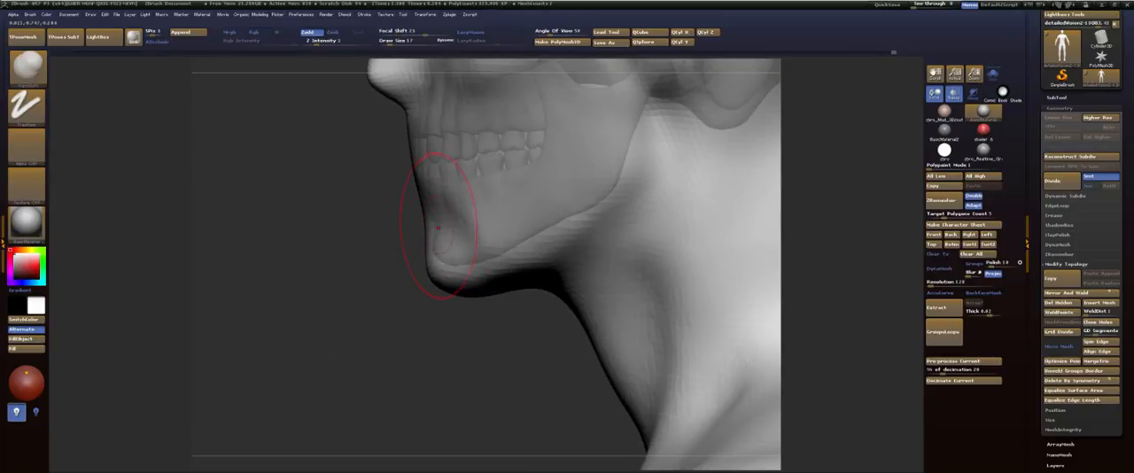
left_click_drag(440, 232, 470, 205, "shift")
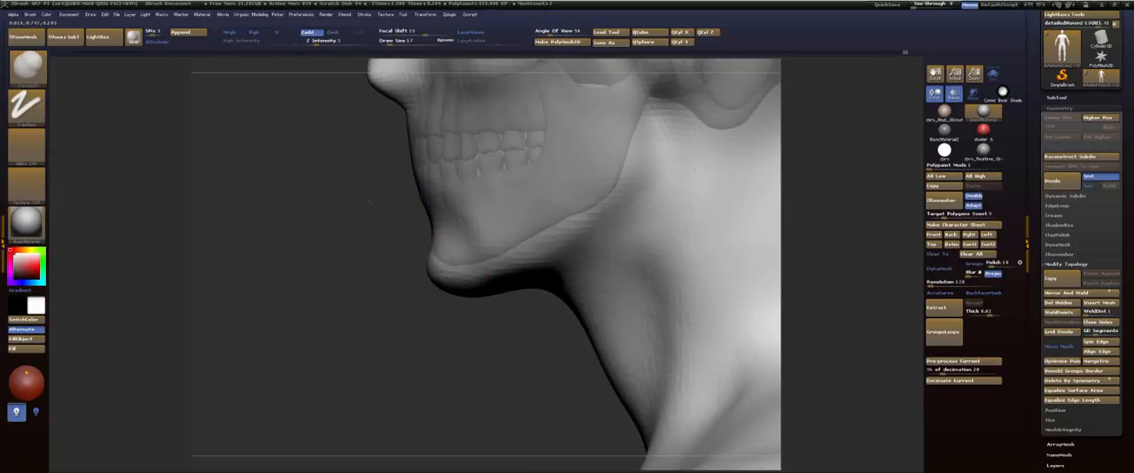
Step: Smooth the side of the jaw from the cheek and ear area down along the jawline
mouse_move(341, 217)
left_mouse_down()
mouse_move(355, 279)
mouse_move(365, 266)
left_mouse_up()
mouse_move(420, 187)
left_mouse_down()
mouse_move(425, 177)
mouse_move(391, 133)
left_mouse_up()
mouse_move(515, 296)
left_mouse_down()
mouse_move(546, 291)
mouse_move(579, 265)
mouse_move(551, 273)
mouse_move(609, 302)
mouse_move(562, 320)
left_mouse_up()
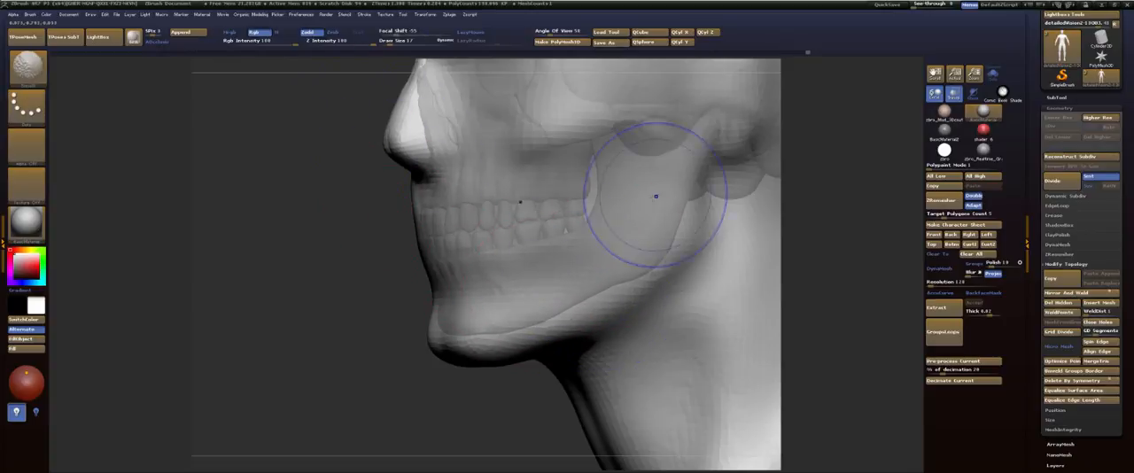
mouse_move(690, 227)
left_mouse_down("shift")
mouse_move(683, 237)
mouse_move(692, 225)
mouse_move(707, 253)
mouse_move(632, 309)
mouse_move(562, 333)
left_mouse_up("shift")
left_click_drag(574, 338, 612, 336, "shift")
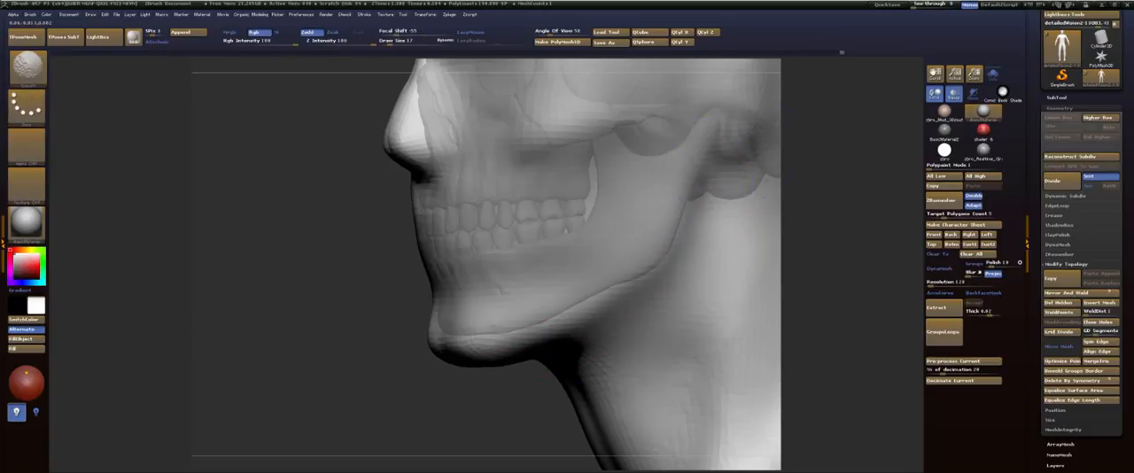
Step: Reshape the surface around the ear opening and smooth it along the rear of the cheekbone
mouse_move(258, 278)
left_mouse_down("alt")
mouse_move(265, 320)
mouse_move(206, 310)
left_mouse_up("alt")
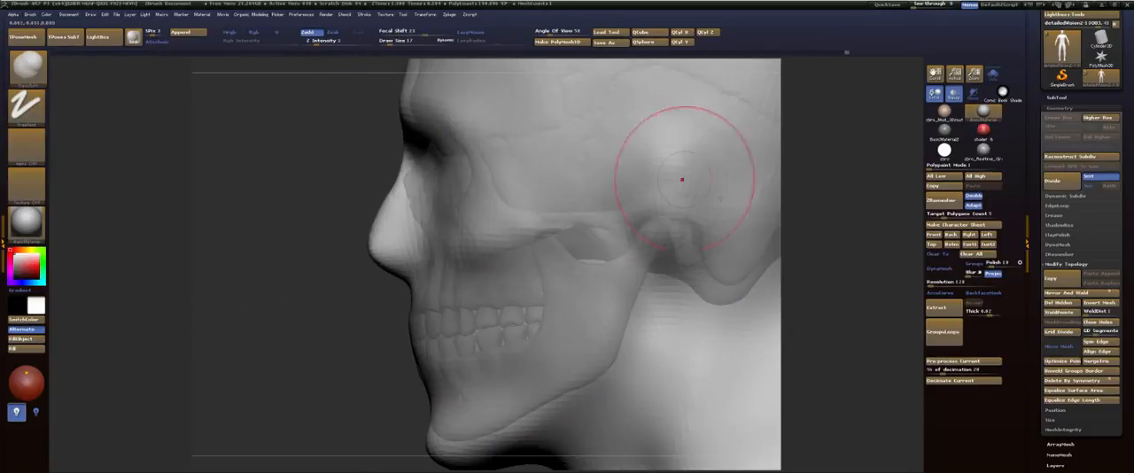
left_click_drag(678, 224, 670, 209)
left_click_drag(671, 213, 679, 254, "shift")
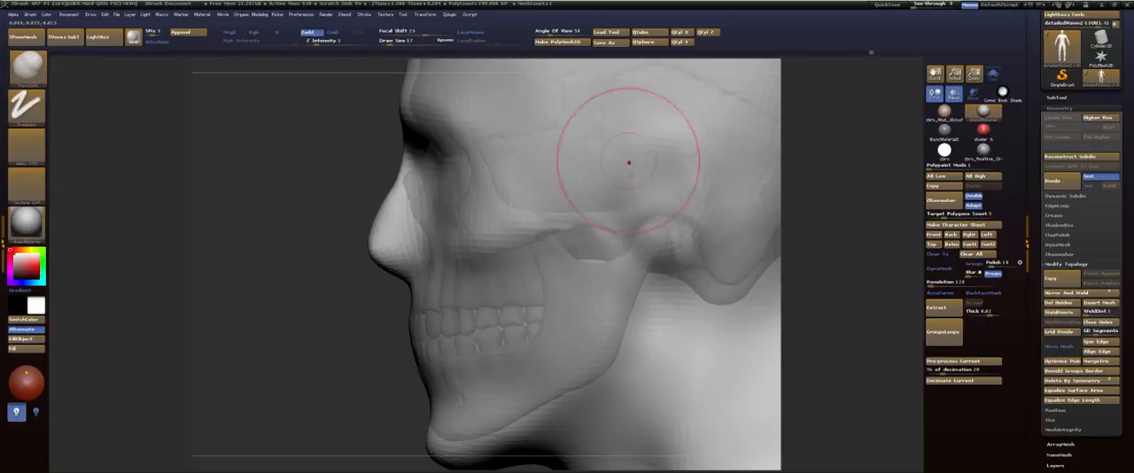
left_click_drag(333, 253, 582, 265)
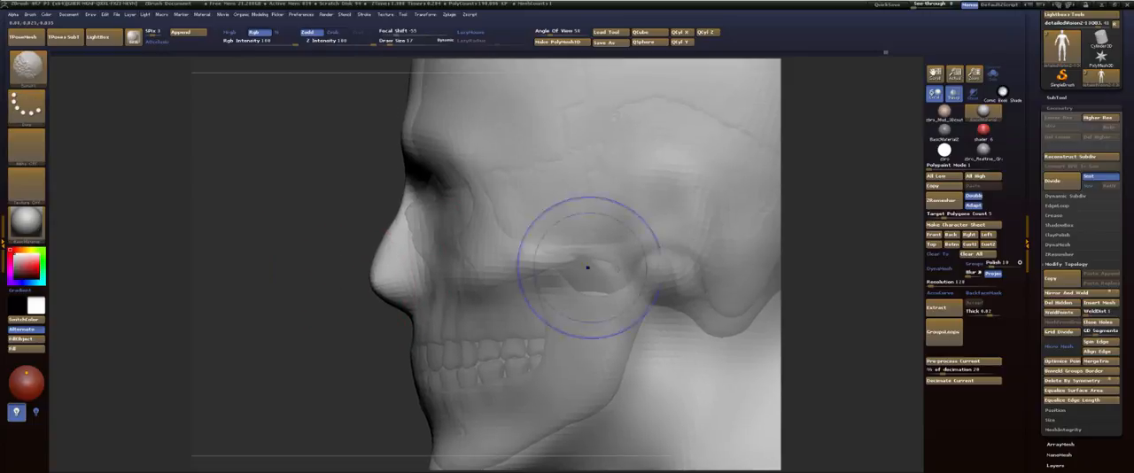
mouse_move(316, 222)
left_mouse_down()
mouse_move(356, 299)
mouse_move(356, 355)
mouse_move(306, 266)
mouse_move(345, 168)
mouse_move(331, 69)
left_mouse_up()
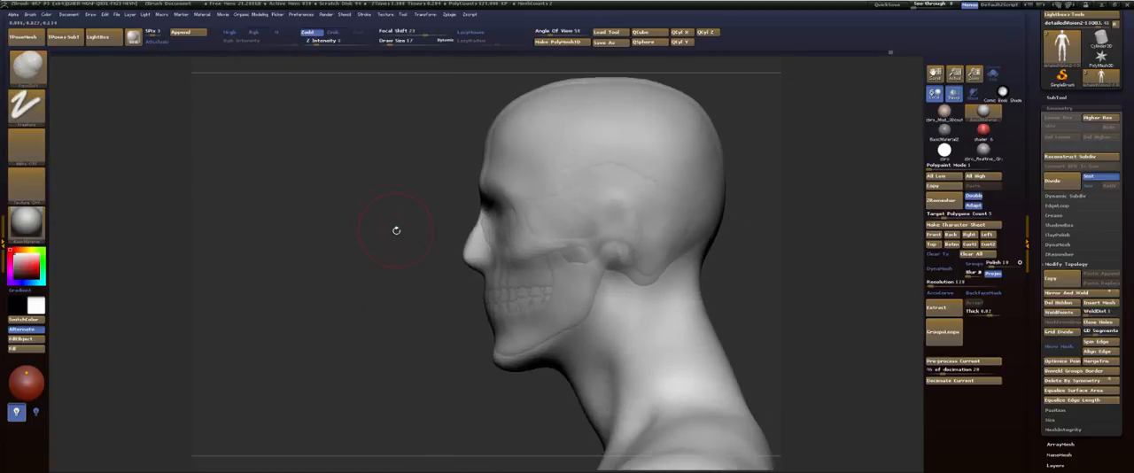
Step: Carve hollows into both cheeks, from below the cheekbones down toward the jaw
mouse_move(403, 256)
left_mouse_down("alt")
mouse_move(380, 200)
mouse_move(418, 229)
left_mouse_up("alt")
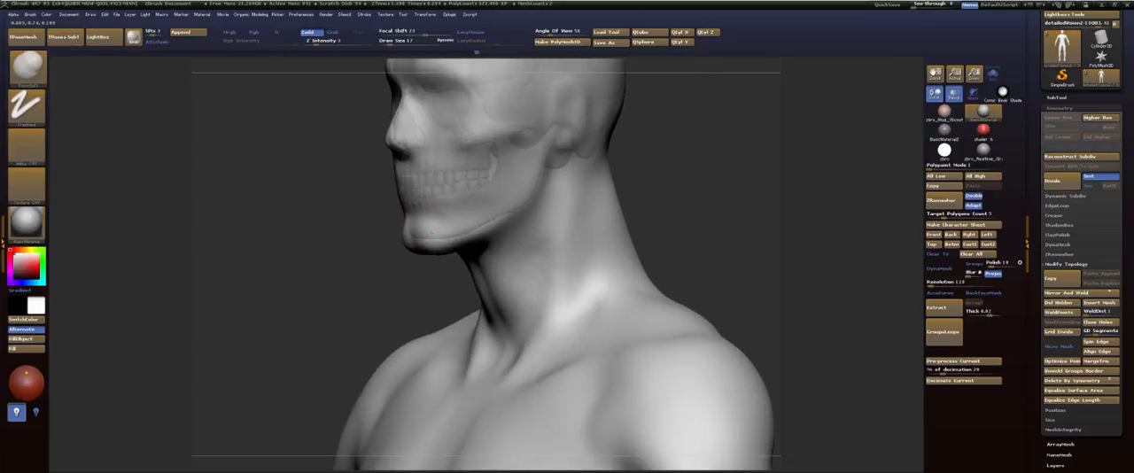
mouse_move(416, 264)
left_mouse_down()
mouse_move(361, 258)
mouse_move(398, 304)
mouse_move(468, 266)
left_mouse_up()
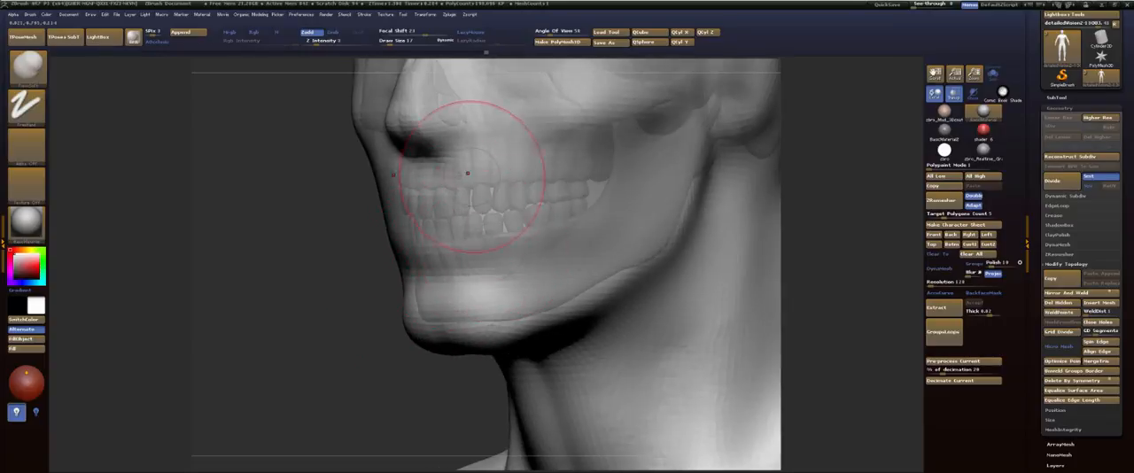
left_click_drag(346, 208, 505, 218)
left_click_drag(714, 218, 700, 284, "alt")
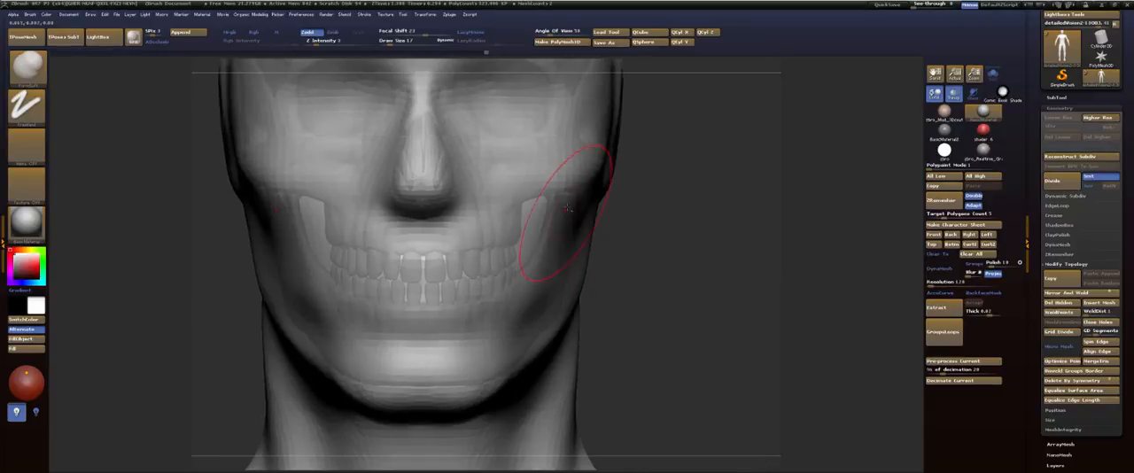
left_click_drag(565, 204, 531, 263)
left_click_drag(562, 222, 542, 266)
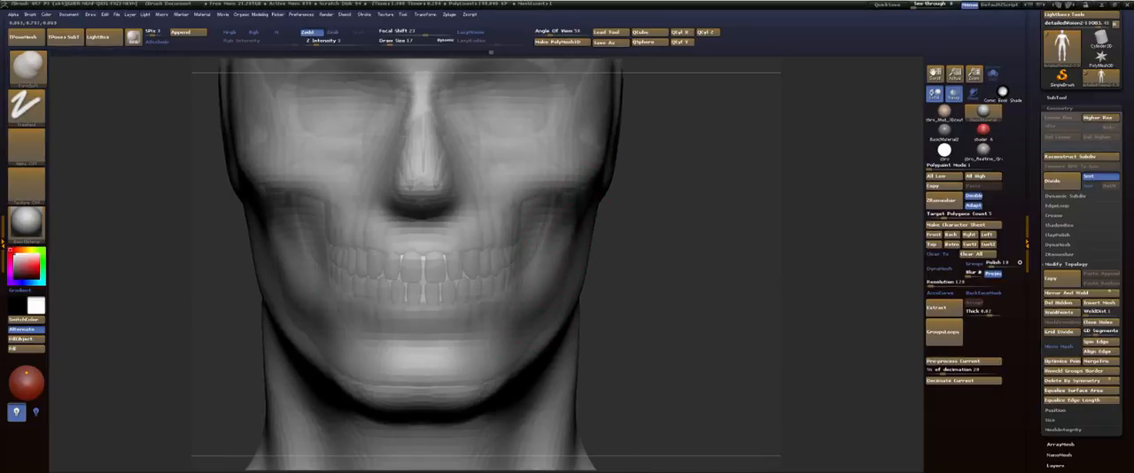
left_click_drag(560, 221, 535, 319)
left_click_drag(542, 282, 550, 233, "shift")
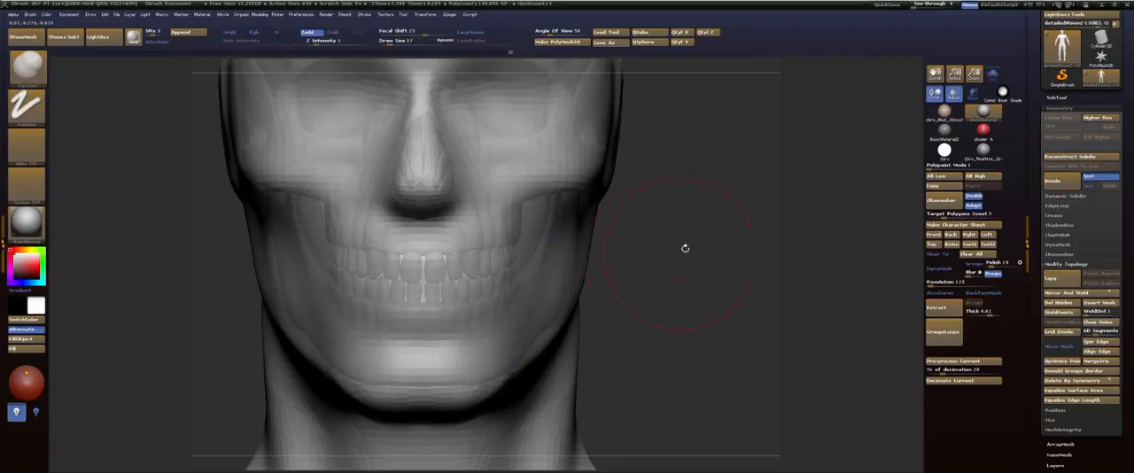
Step: Smooth the surface around the teeth and define the lower edge of the cheekbones beside the nose
left_click_drag(683, 246, 327, 320)
left_click_drag(324, 331, 328, 320)
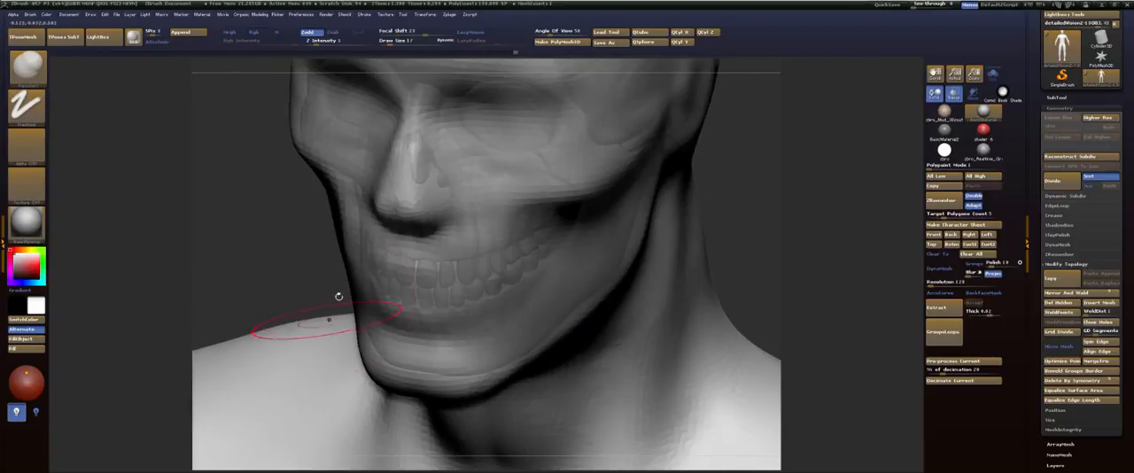
key("shift")
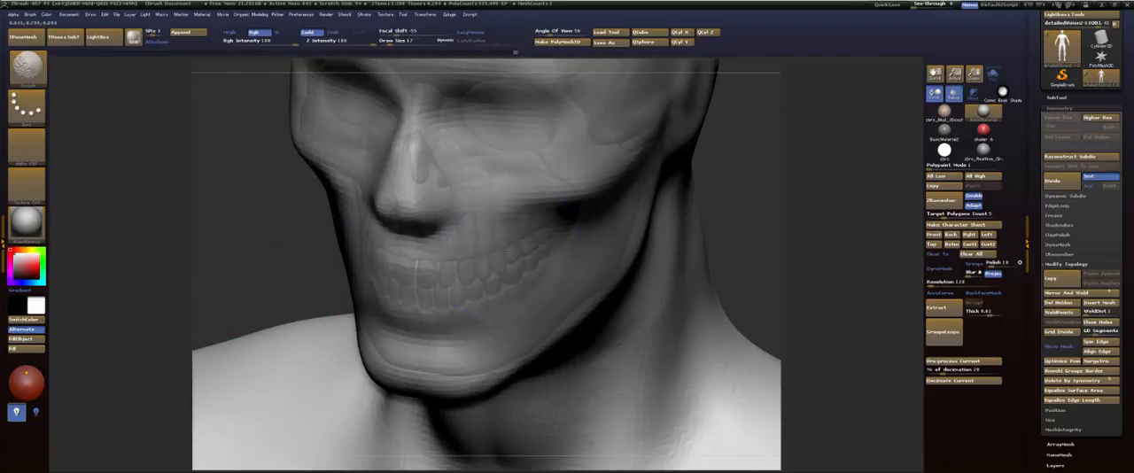
mouse_move(439, 284)
left_mouse_down("shift")
mouse_move(425, 293)
mouse_move(500, 256)
left_mouse_up("shift")
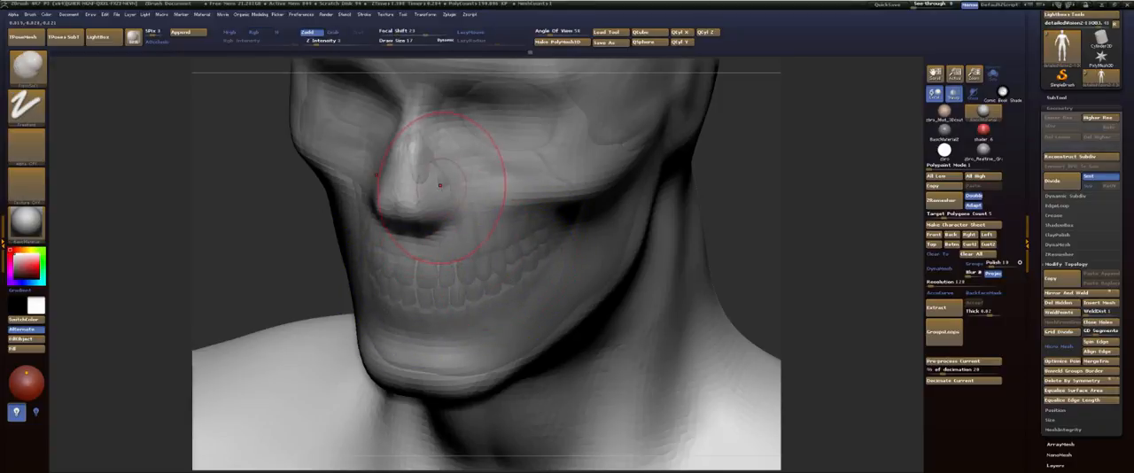
left_click_drag(487, 205, 507, 204)
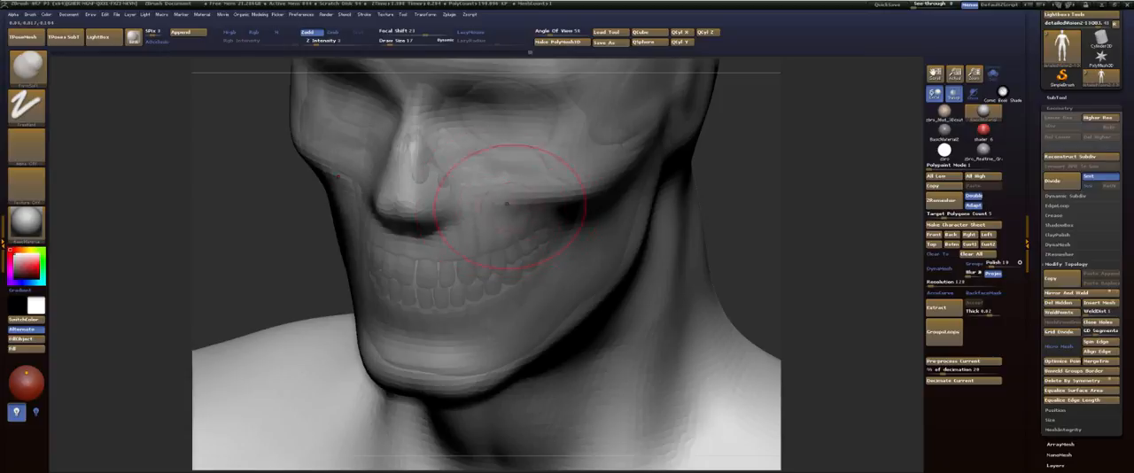
left_click_drag(570, 222, 506, 218)
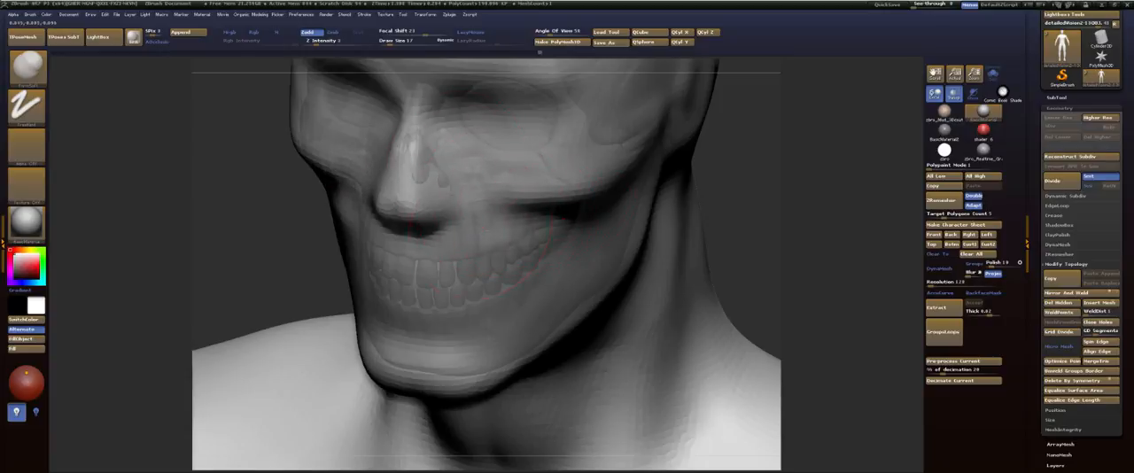
Step: Deepen the eye sockets beneath the brows and check the nose and brow from the side
mouse_move(644, 217)
right_mouse_down("alt")
mouse_move(597, 238)
mouse_move(585, 294)
right_mouse_up("alt")
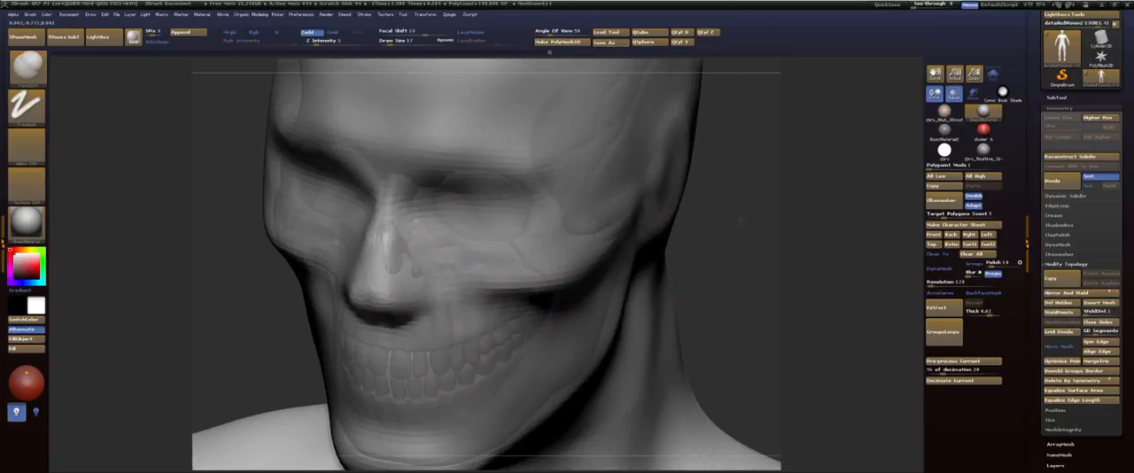
right_click_drag(443, 204, 494, 190, "shift")
mouse_move(495, 188)
left_mouse_down()
mouse_move(469, 179)
mouse_move(479, 171)
mouse_move(454, 179)
left_mouse_up()
left_click_drag(709, 190, 413, 187)
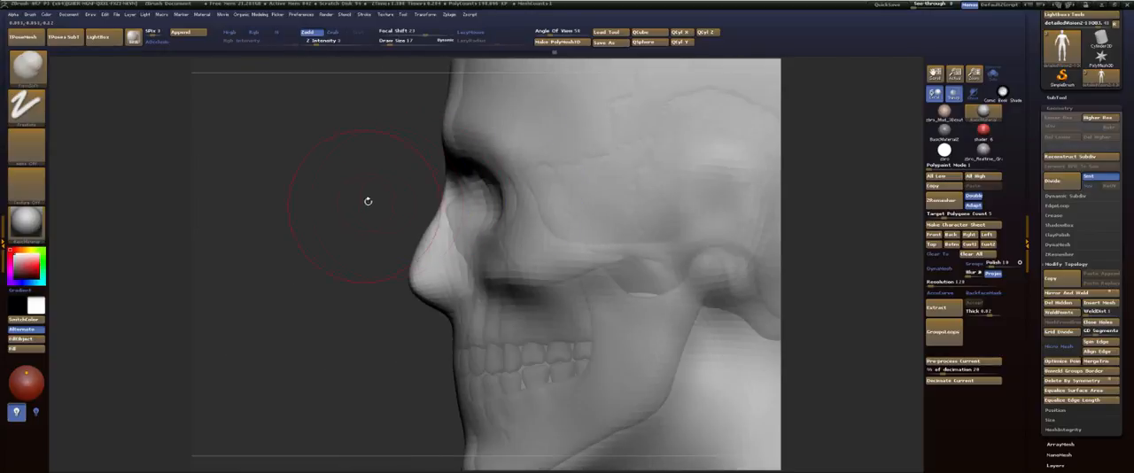
right_click_drag(367, 200, 326, 185, "ctrl")
right_click_drag(411, 195, 417, 159, "alt")
left_click_drag(417, 159, 631, 122, "shift")
right_click_drag(631, 122, 634, 177, "ctrl")
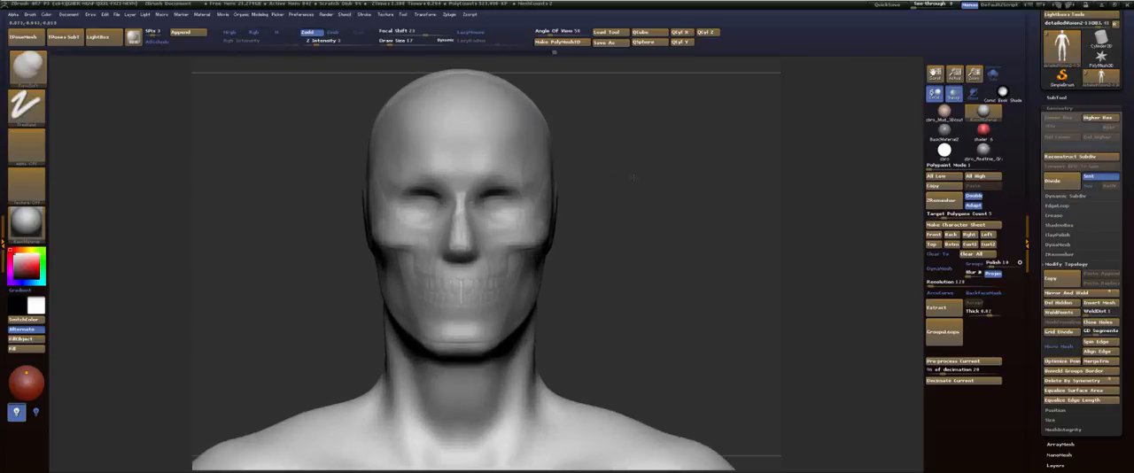
Step: Append a sphere as a new subtool and make it the active subtool
left_click(189, 33)
left_click(73, 99)
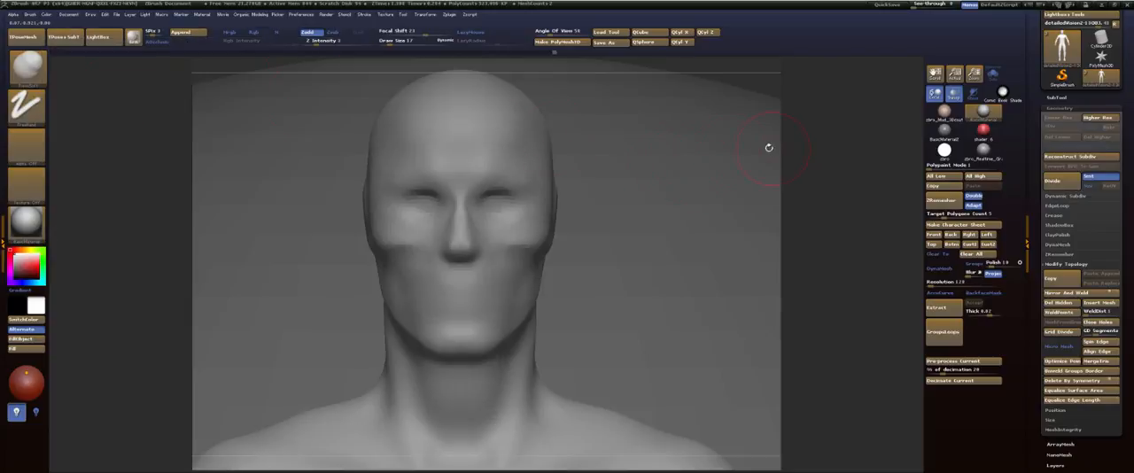
key("f")
left_click(634, 188, "alt")
Step: Scale the sphere down repeatedly with a vertical transpose line until it is a small ball at the figure's pelvis
key("w")
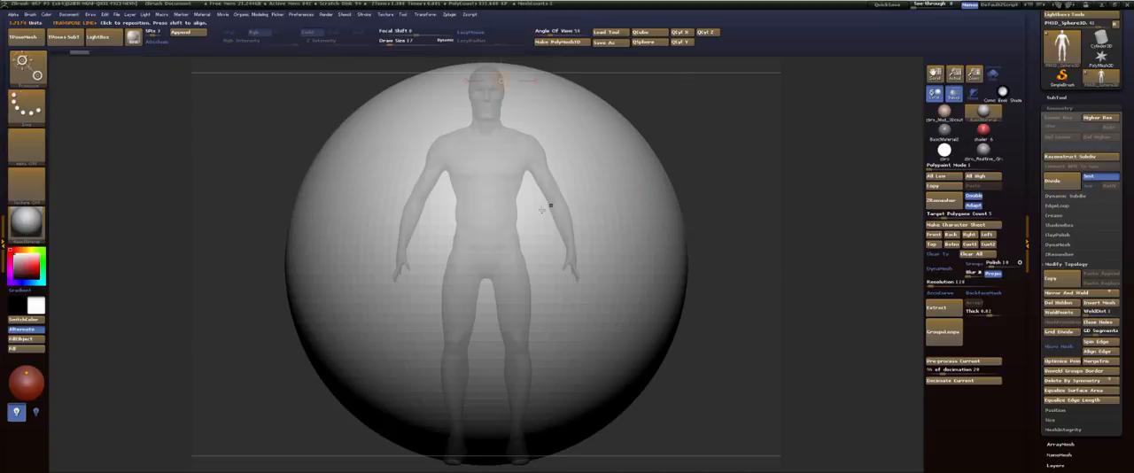
left_click_drag(532, 216, 739, 180, "shift")
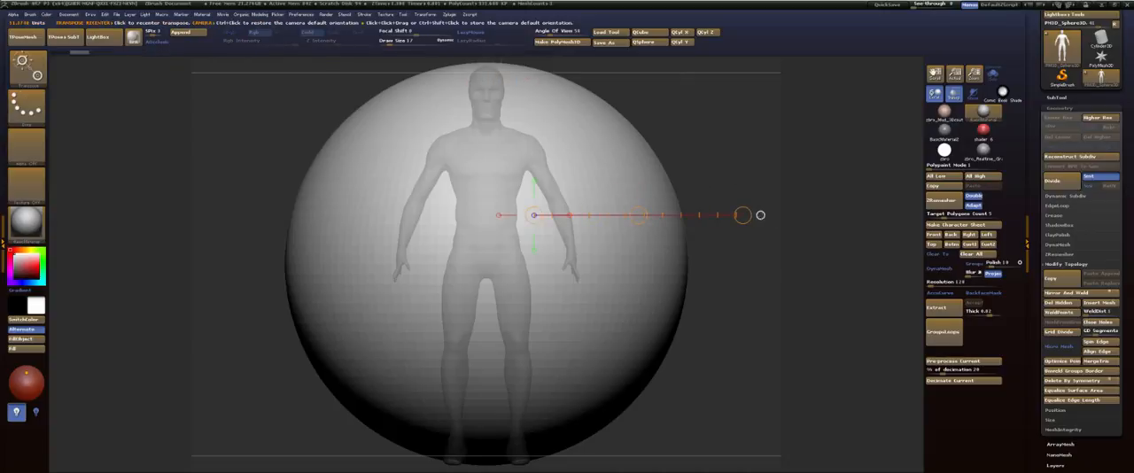
left_click(760, 216)
left_click_drag(618, 66, 620, 195, "alt")
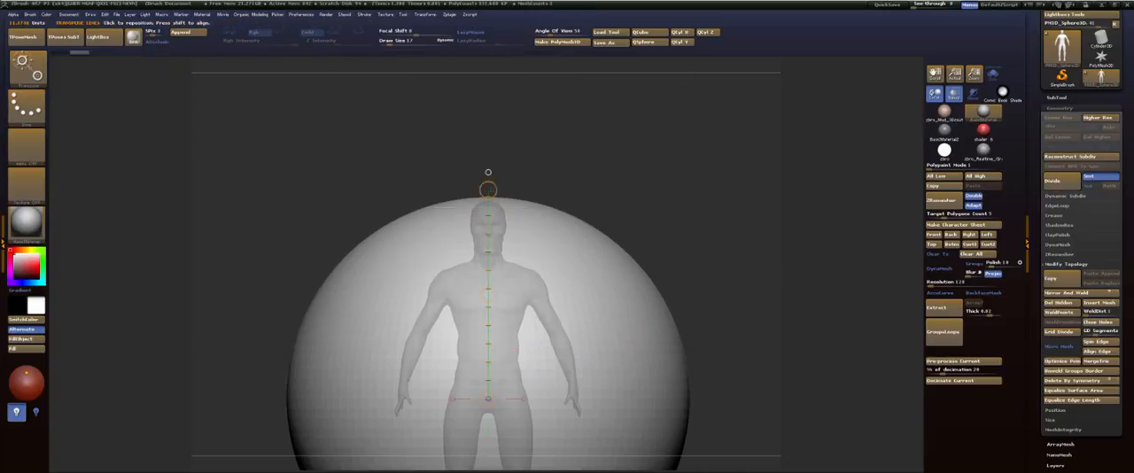
left_click_drag(488, 190, 488, 295)
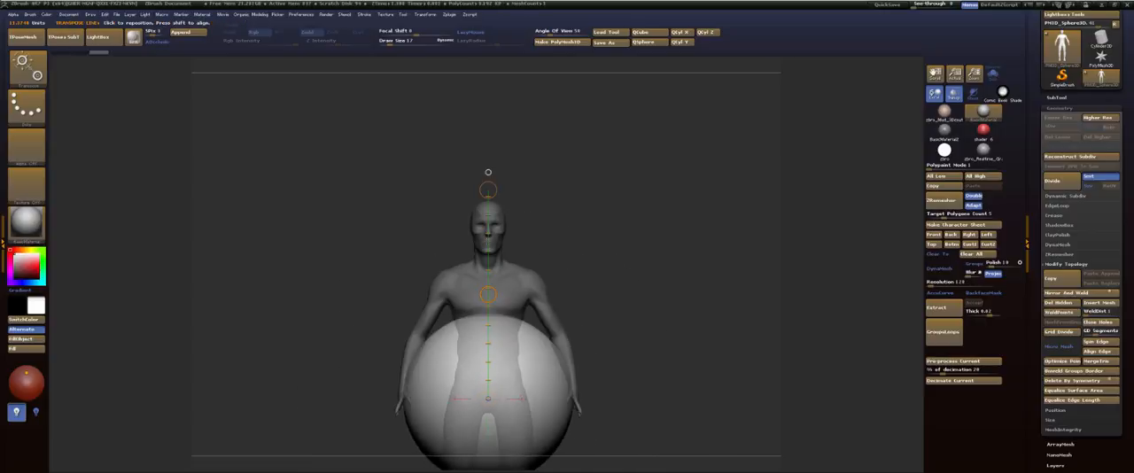
key("1")
key("1")
key("1")
key("1")
key("1")
key("1")
key("1")
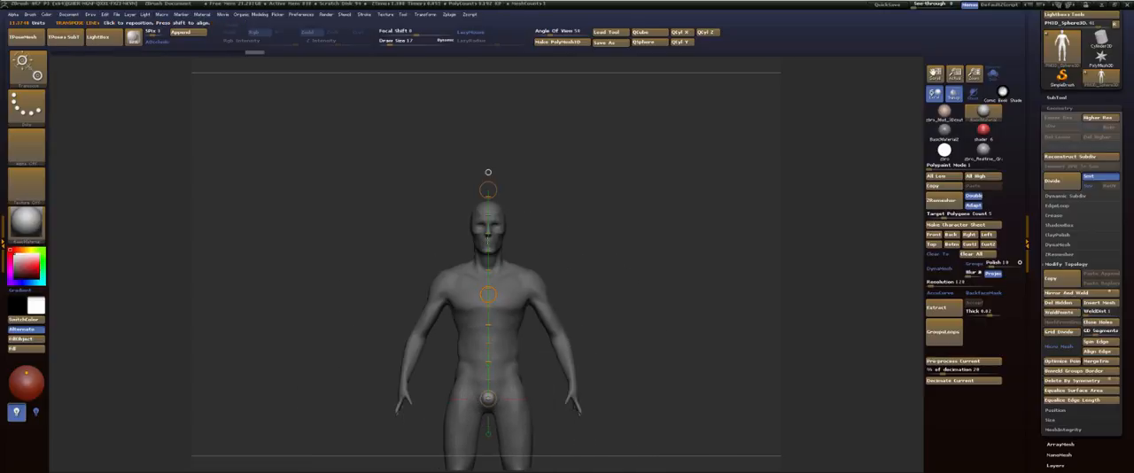
Step: Move the small sphere up to the head and place it over one eye from the front
left_click_drag(488, 294, 490, 92)
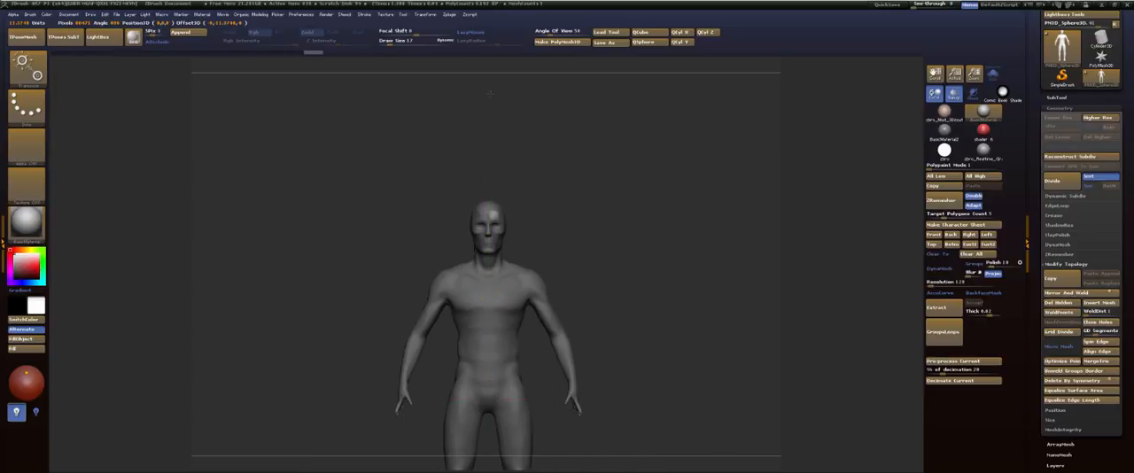
left_click_drag(481, 122, 481, 124)
mouse_move(566, 147)
left_mouse_down()
mouse_move(578, 144)
mouse_move(568, 147)
left_mouse_up()
left_click_drag(502, 166, 512, 308, "alt")
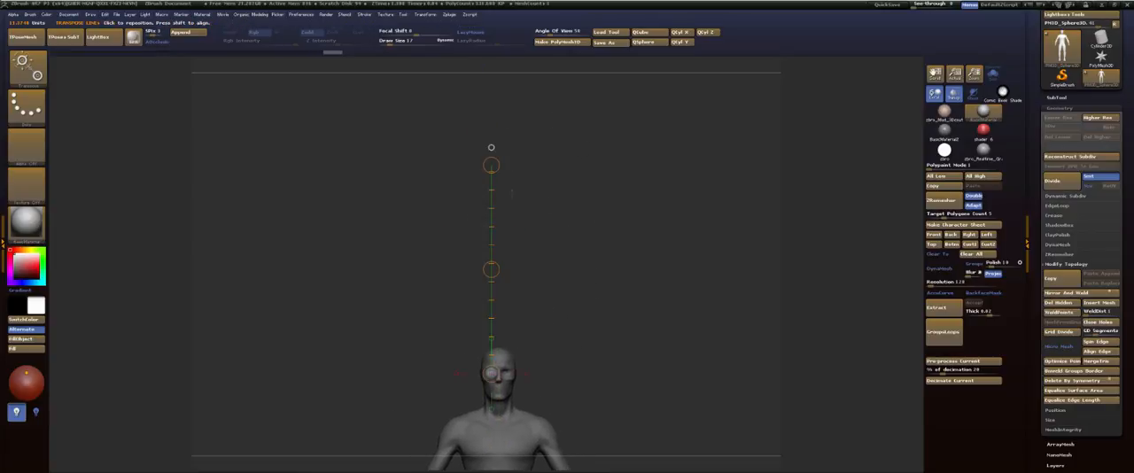
left_click_drag(492, 165, 490, 202)
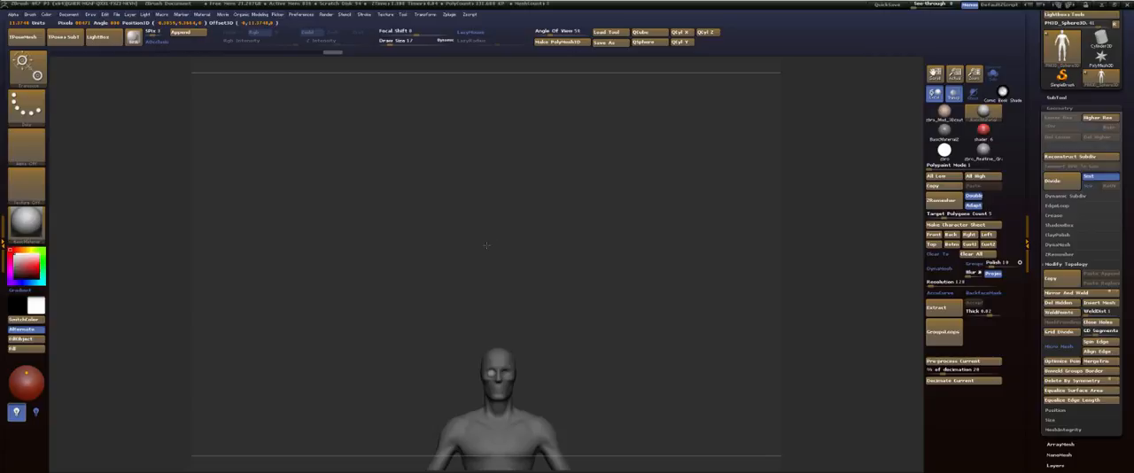
left_click_drag(486, 240, 486, 241)
Step: Move the sphere forward from the middle of the head into the eye socket in side view
left_click_drag(559, 233, 702, 201)
left_click_drag(484, 133, 742, 236, "alt")
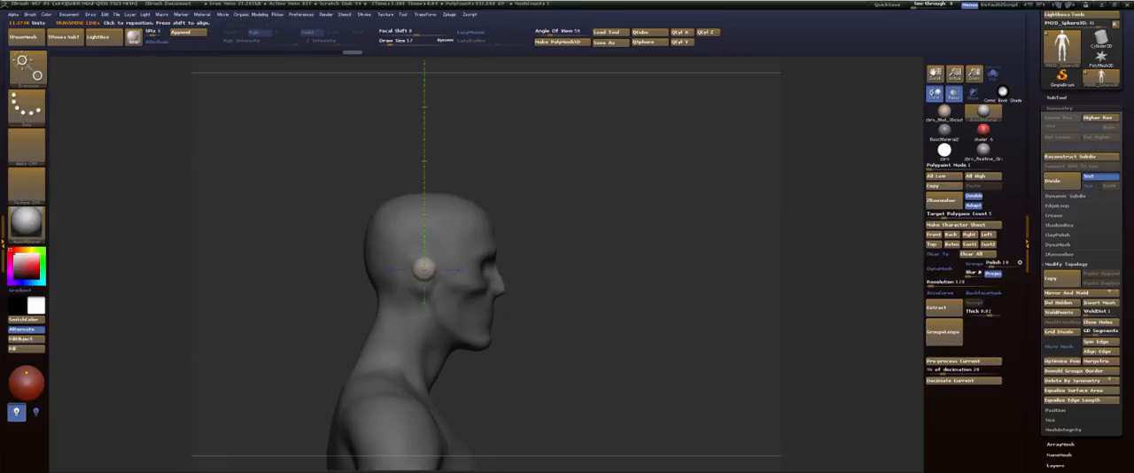
left_click_drag(432, 264, 575, 264)
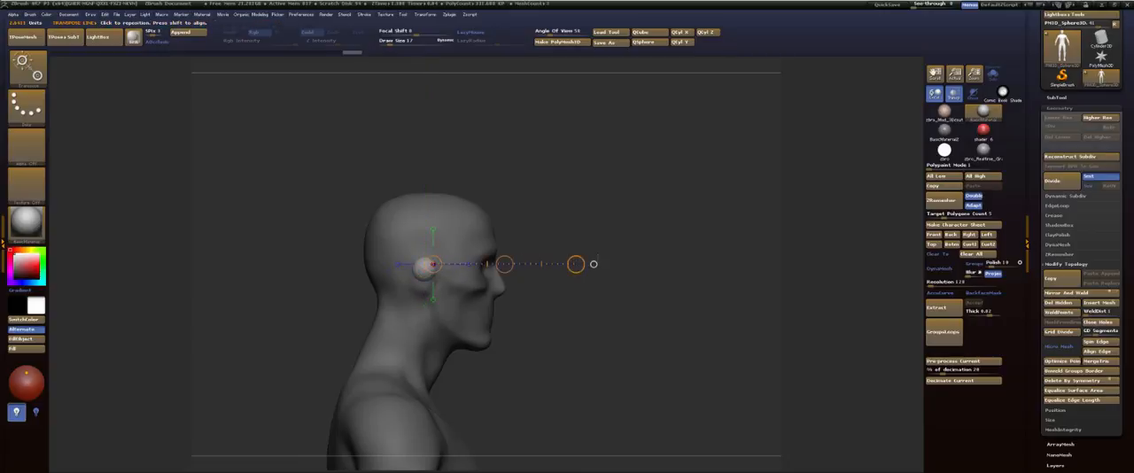
left_click(593, 264)
left_click_drag(425, 129, 422, 144)
left_click_drag(424, 197, 493, 193)
left_click_drag(567, 184, 656, 213)
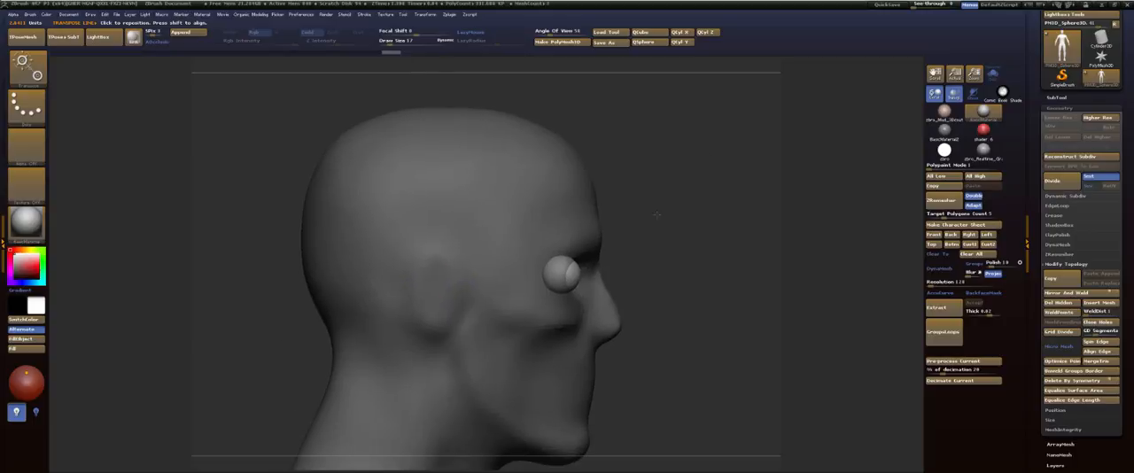
Step: Nudge the eyeball sphere slightly backward in side view, and return to drawing mode facing the head from the front
mouse_move(580, 272)
left_mouse_down("shift")
mouse_move(683, 272)
mouse_move(627, 272)
left_mouse_up("shift")
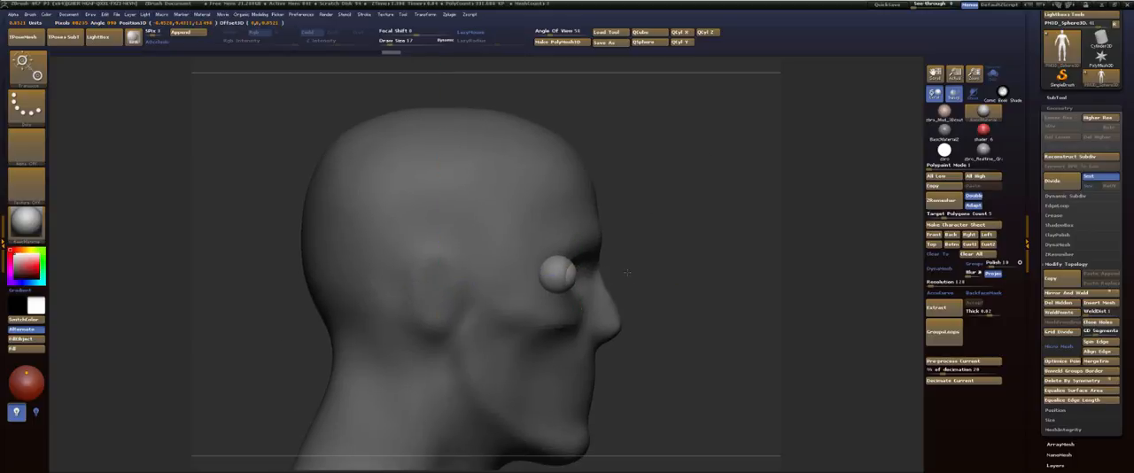
key("q")
left_click_drag(676, 210, 607, 210, "shift")
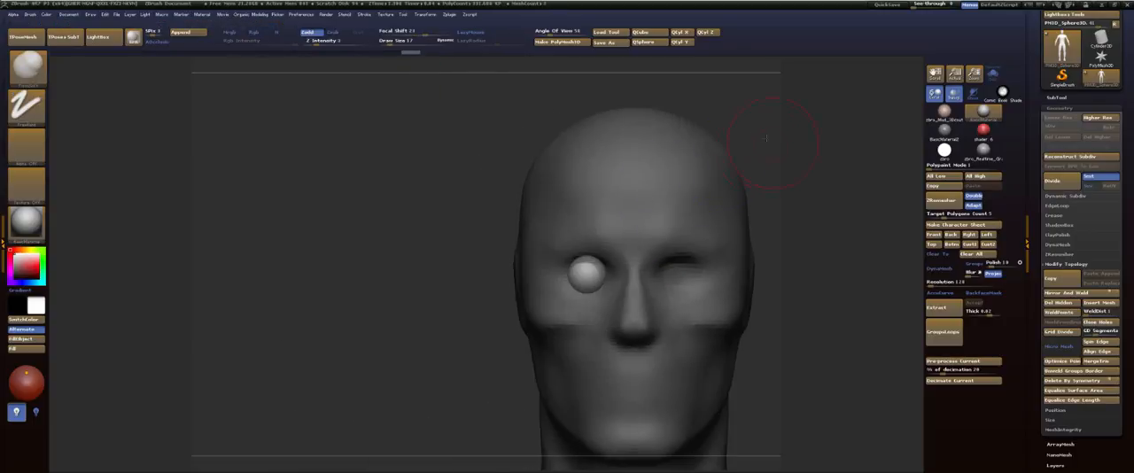
left_click_drag(806, 160, 702, 103, "alt")
Step: Hide the body subtool to expose the skull, and use Mirror And Weld to copy the eyeball into the opposite socket
left_click(1061, 99)
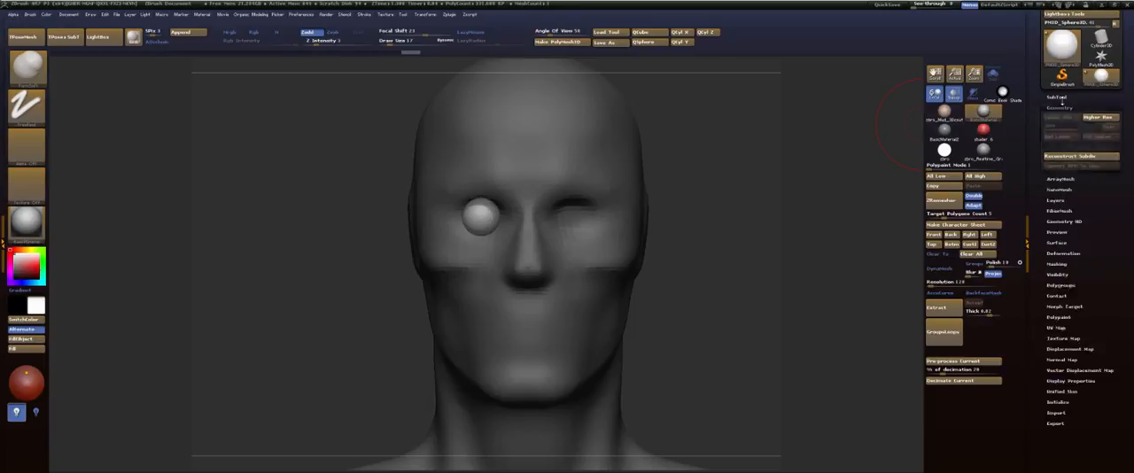
left_click(1115, 107)
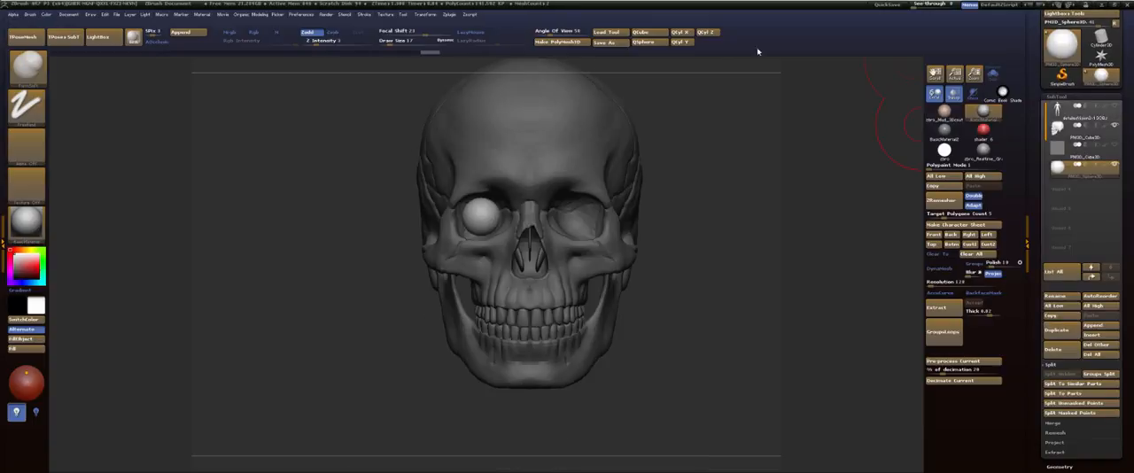
left_click_drag(763, 141, 753, 200, "alt")
left_click_drag(703, 197, 727, 118)
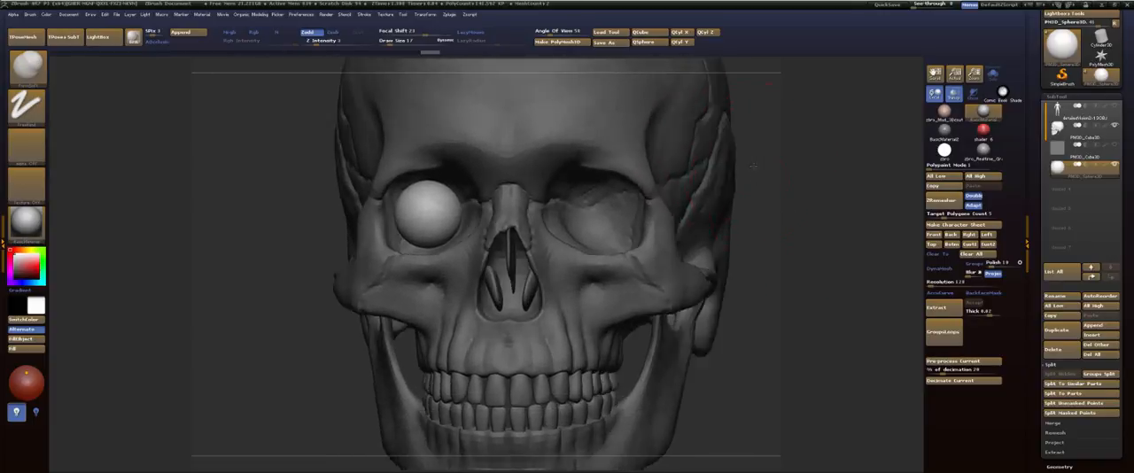
left_click_drag(731, 169, 755, 163)
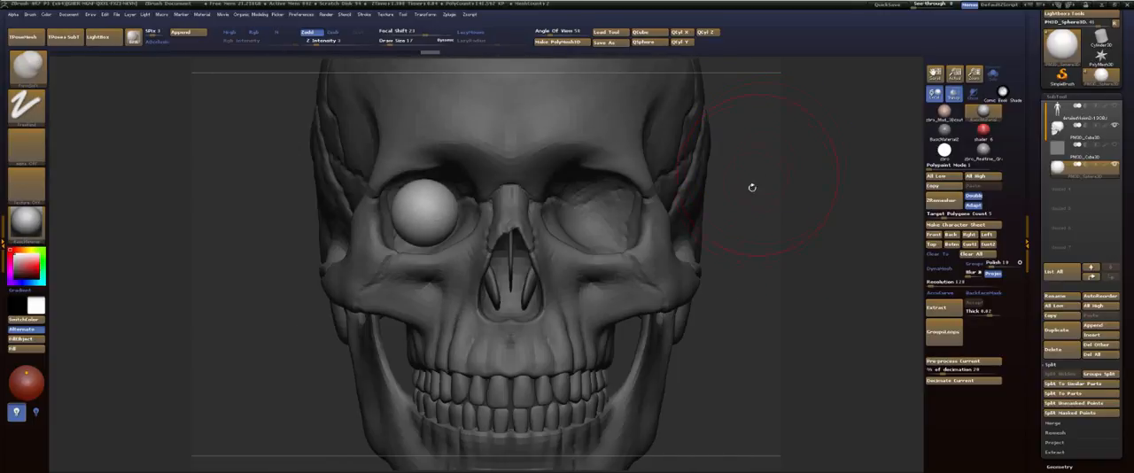
key("space")
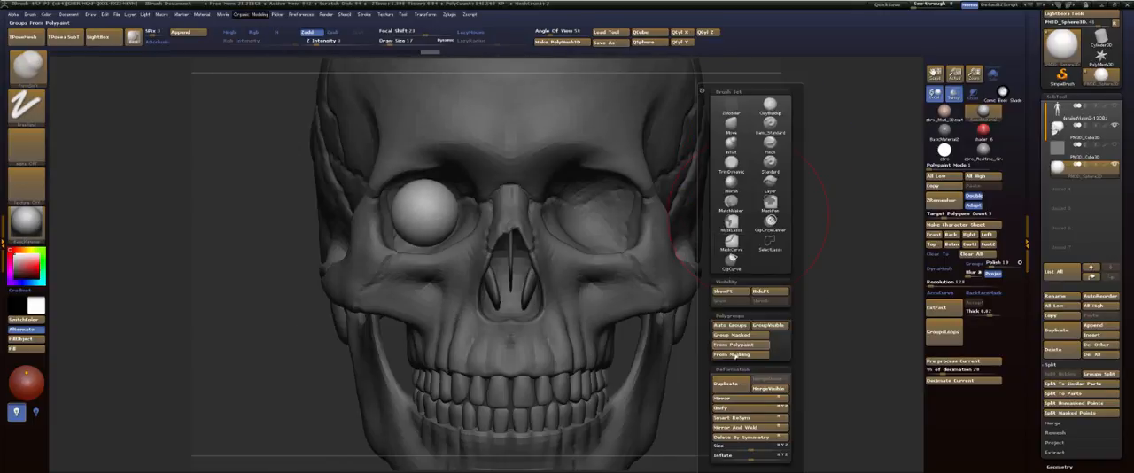
left_click(730, 429)
Step: Adjust the depth of both eyeballs in the skull's sockets from the side view
left_click_drag(763, 165, 691, 197, "alt")
left_click_drag(611, 202, 690, 206)
left_click_drag(513, 205, 653, 194, "alt")
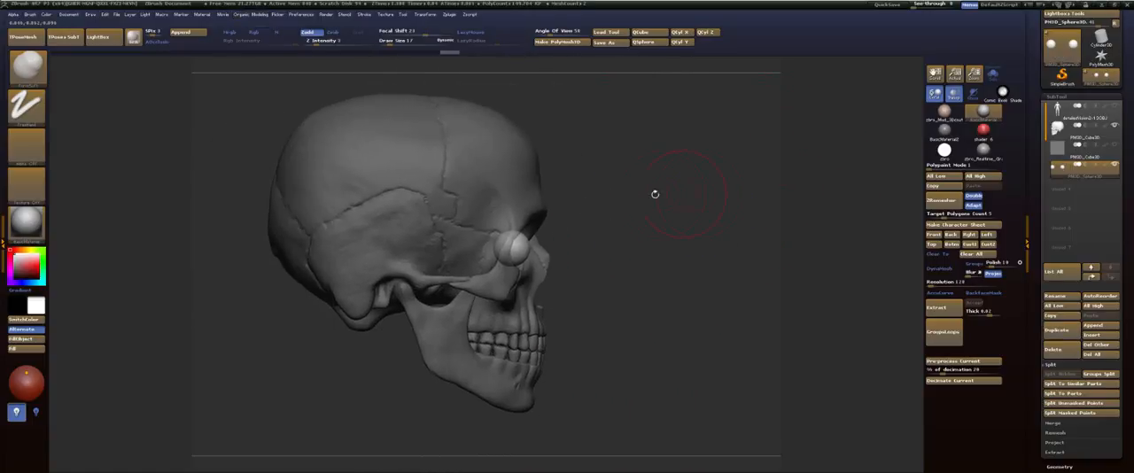
key("w")
mouse_move(532, 247)
left_mouse_down()
mouse_move(649, 247)
mouse_move(583, 248)
left_mouse_up()
key("q")
mouse_move(819, 184)
left_mouse_down()
mouse_move(759, 177)
mouse_move(708, 151)
mouse_move(717, 170)
left_mouse_up()
left_click_drag(718, 170, 667, 193, "alt")
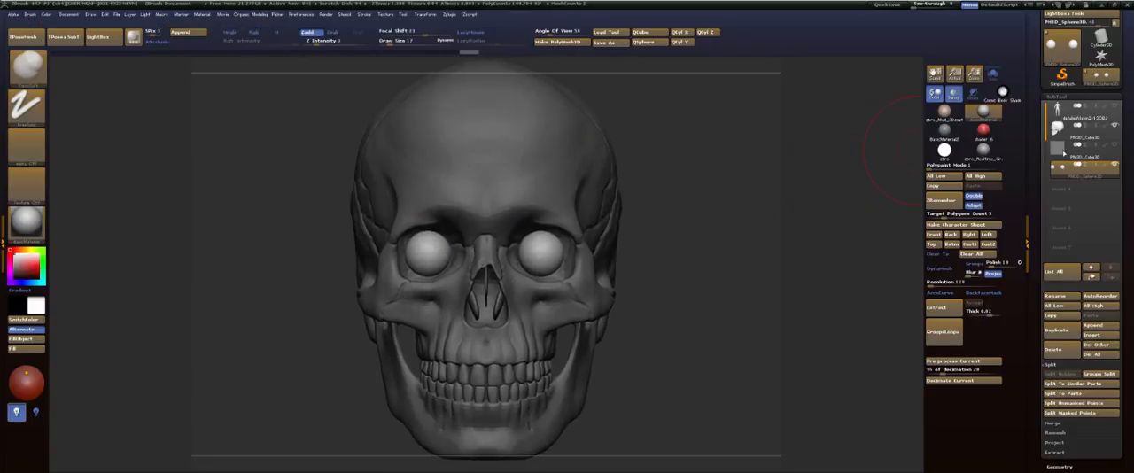
Step: Show the body subtool again, make it active and turn off transparency around the face
left_click(1114, 108)
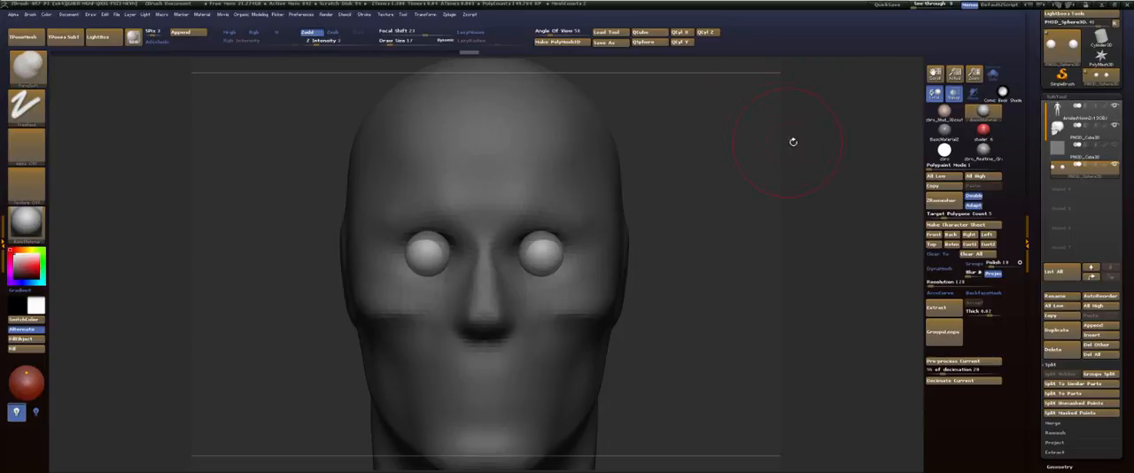
left_click(1096, 118)
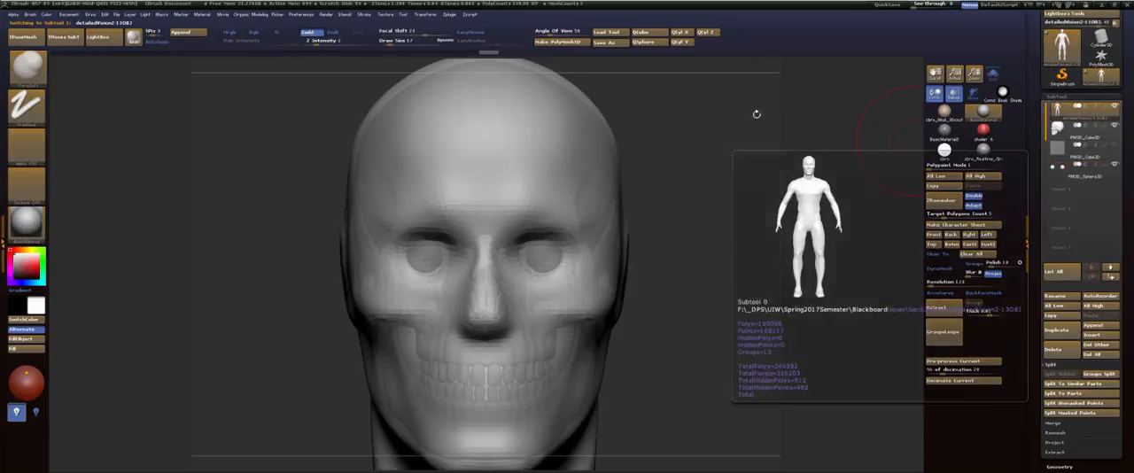
left_click_drag(757, 113, 749, 177)
left_click_drag(533, 269, 556, 272)
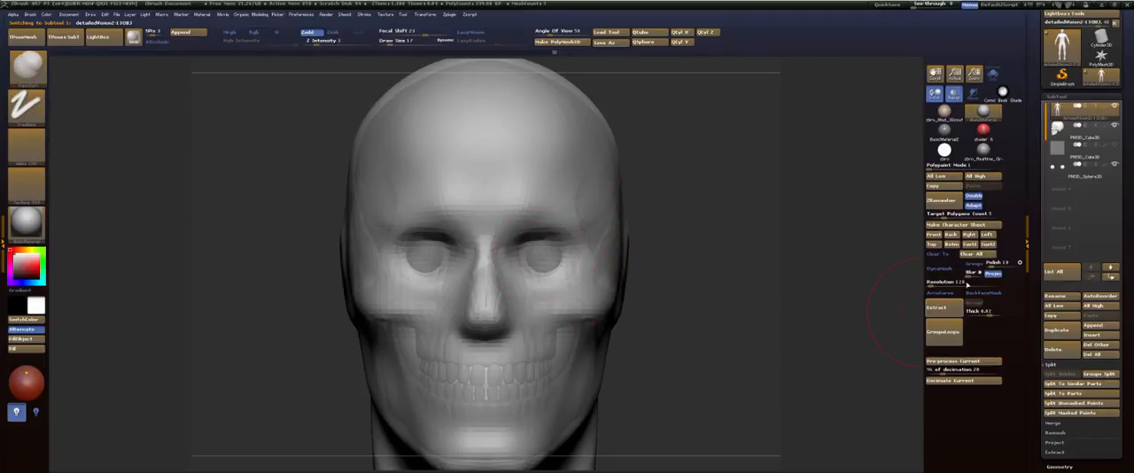
left_click(953, 93)
mouse_move(697, 177)
left_mouse_down()
mouse_move(628, 235)
mouse_move(694, 192)
mouse_move(697, 205)
mouse_move(753, 200)
left_mouse_up()
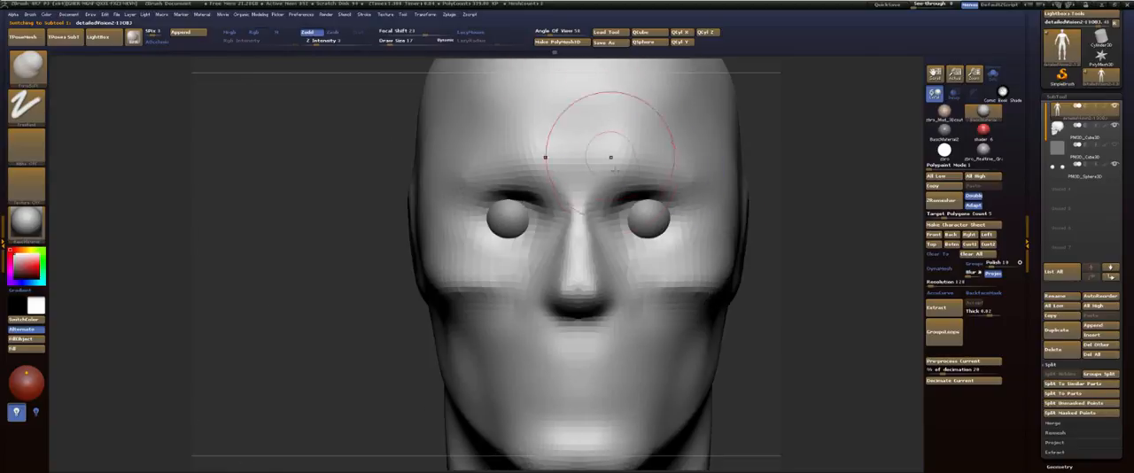
Step: Build up clay over both eyeballs with the ClayBuildup brush at draw size 4
key("b")
key("c")
key("b")
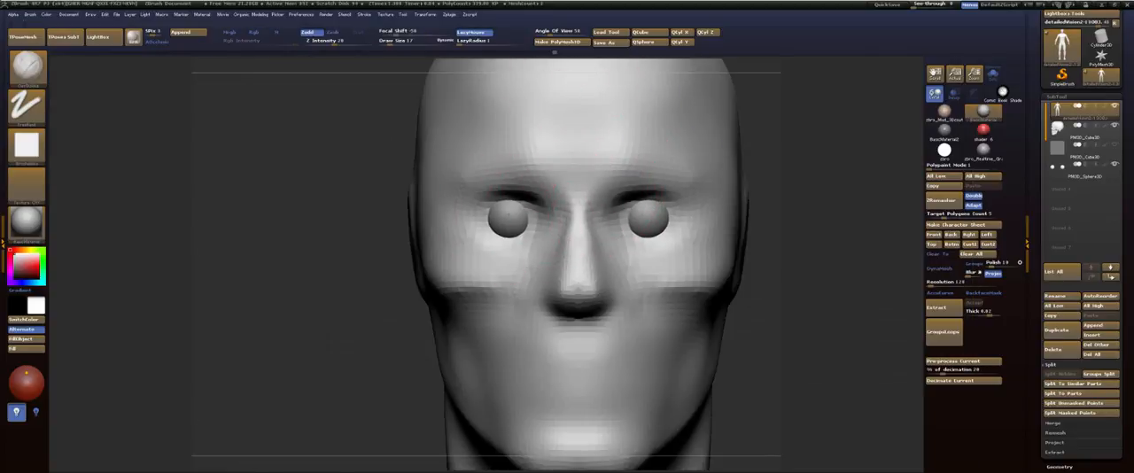
mouse_move(508, 215)
left_mouse_down()
mouse_move(493, 230)
mouse_move(521, 218)
mouse_move(507, 236)
mouse_move(492, 225)
mouse_move(505, 224)
left_mouse_up()
key("s")
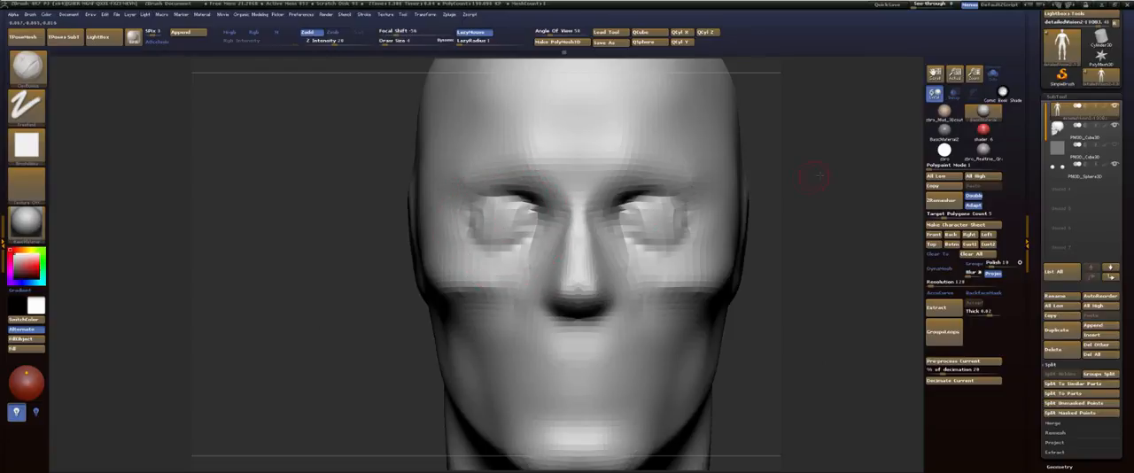
left_click_drag(815, 176, 753, 182)
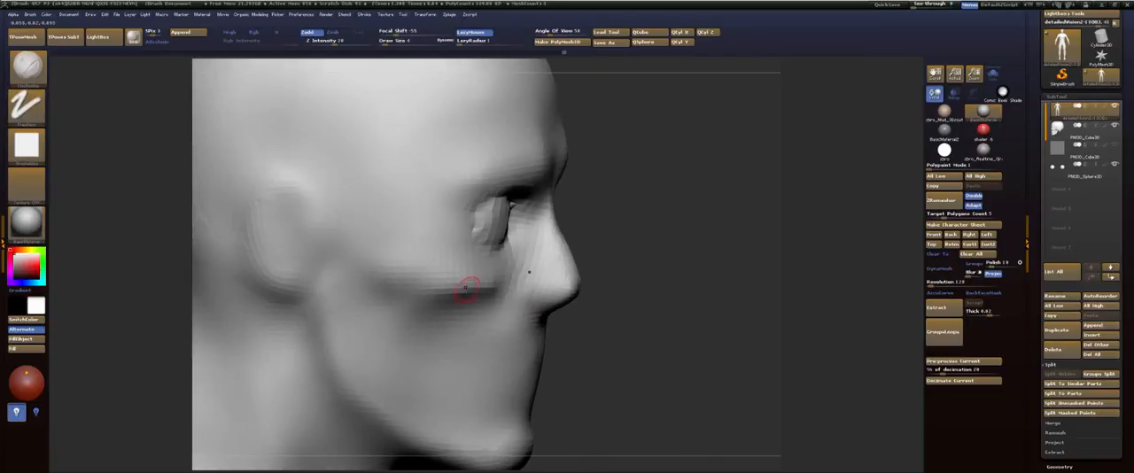
Step: Build up the cheekbones with ClayBuildup strokes from the side and front at draw size 22
key("s")
mouse_move(465, 290)
left_mouse_down()
mouse_move(494, 295)
mouse_move(528, 277)
left_mouse_up()
left_click_drag(700, 210, 615, 209)
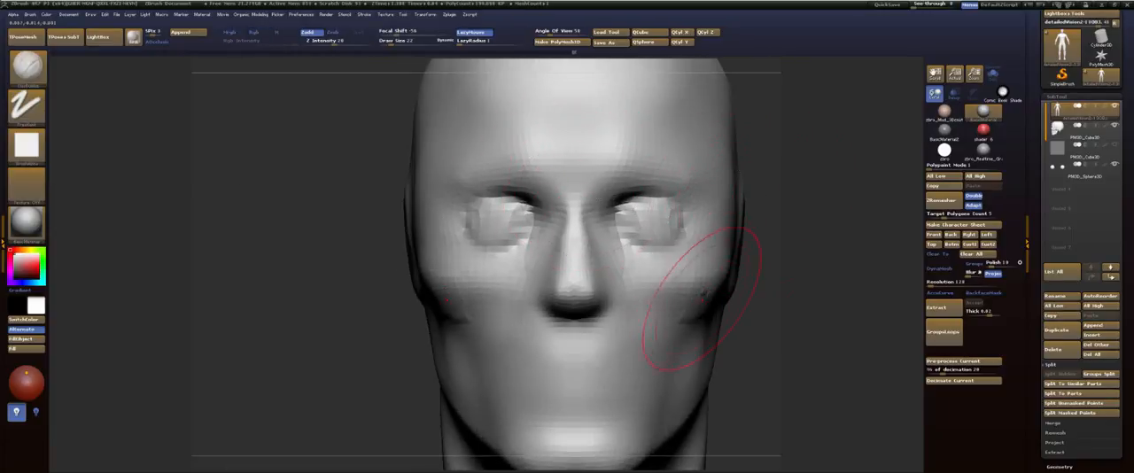
left_click_drag(704, 292, 709, 294, "shift")
Step: Examine the whole figure's head, neck and torso proportions from the front and side
key("f")
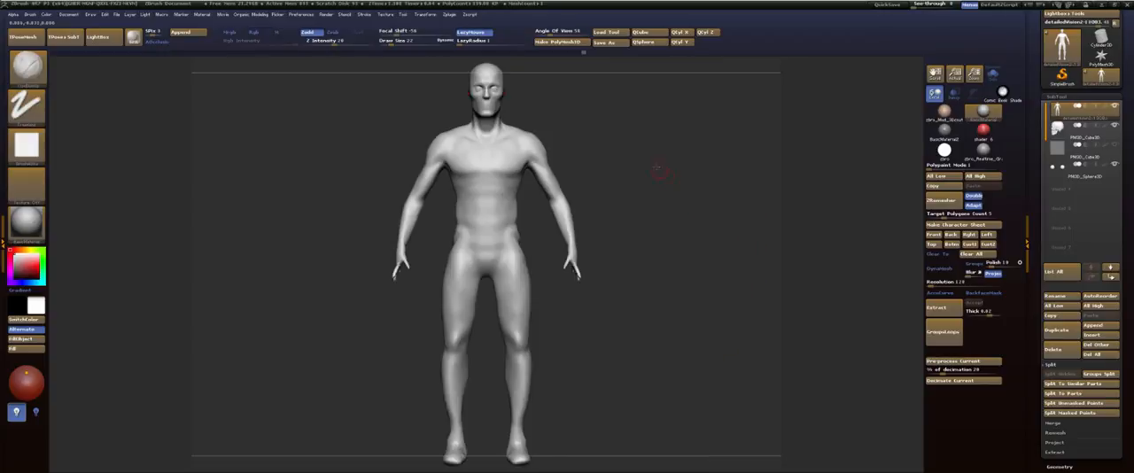
left_click_drag(658, 170, 689, 216, "alt")
left_click_drag(689, 150, 708, 249, "alt")
left_click_drag(742, 212, 674, 204)
left_click_drag(676, 155, 683, 216, "alt")
left_click_drag(687, 138, 700, 188, "alt")
left_click_drag(706, 154, 707, 254, "alt")
left_click_drag(681, 136, 679, 153, "alt")
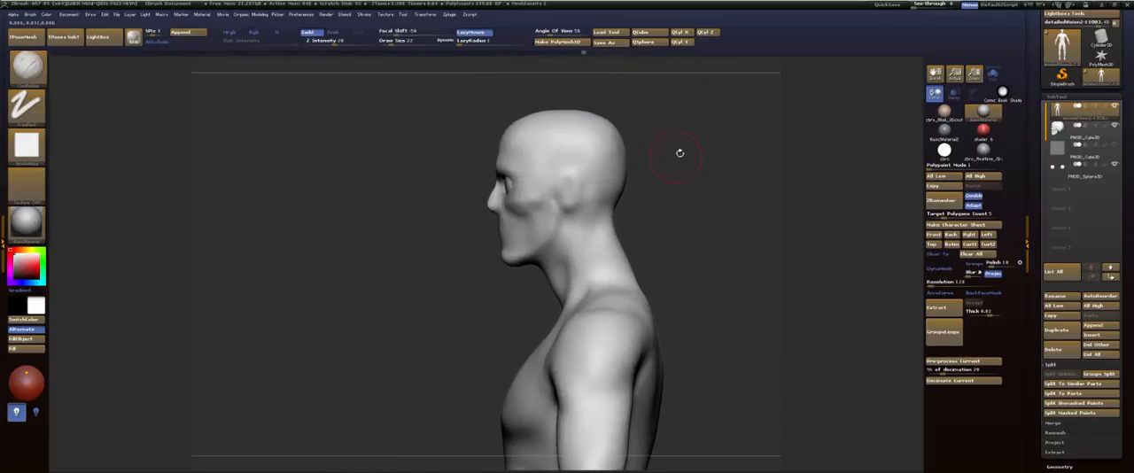
mouse_move(680, 194)
left_mouse_down()
mouse_move(660, 165)
mouse_move(726, 175)
mouse_move(678, 177)
mouse_move(643, 243)
mouse_move(638, 144)
mouse_move(669, 139)
mouse_move(677, 223)
left_mouse_up()
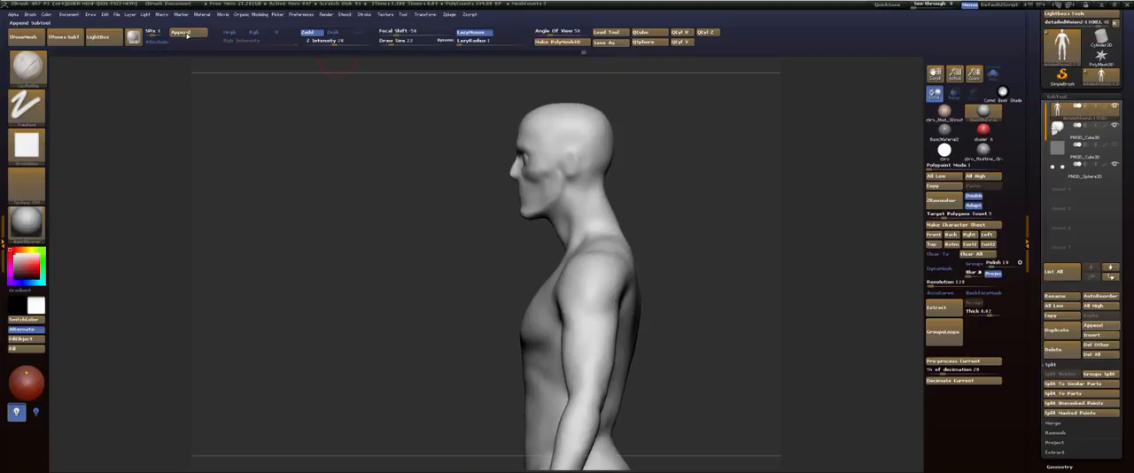
left_click_drag(778, 166, 846, 168, "shift")
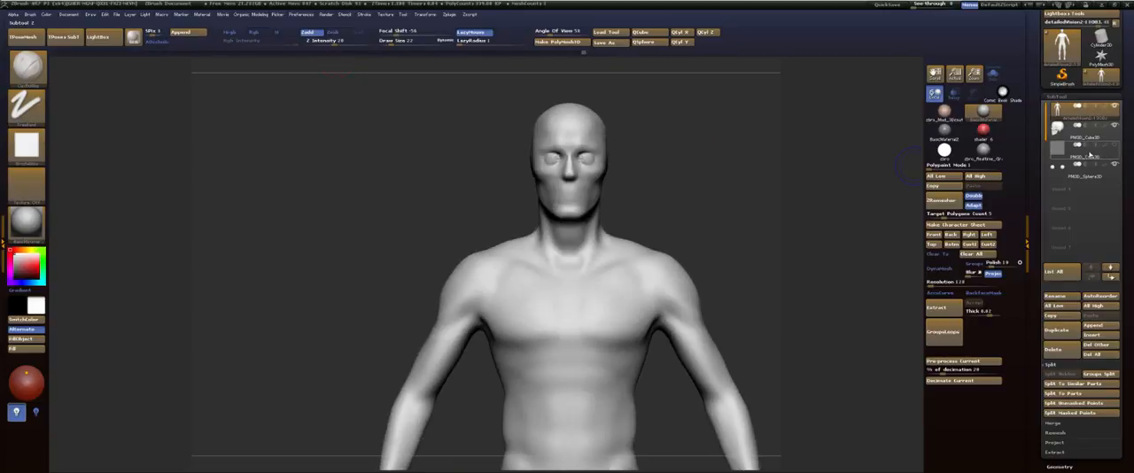
Step: Make the hidden cube subtool active and choose the Rib mesh of the Skeleton Brush
left_click(1077, 150)
key("f")
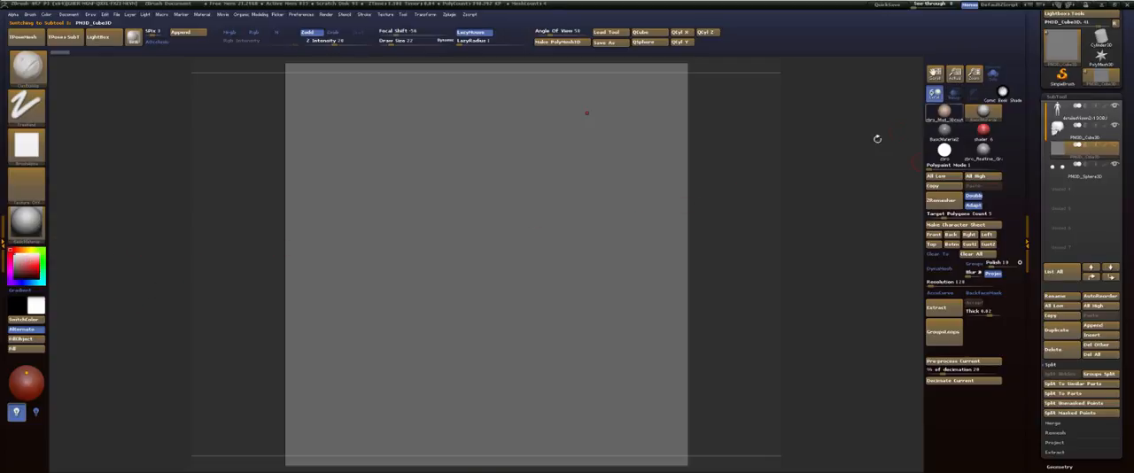
left_click_drag(743, 187, 783, 222, "ctrl")
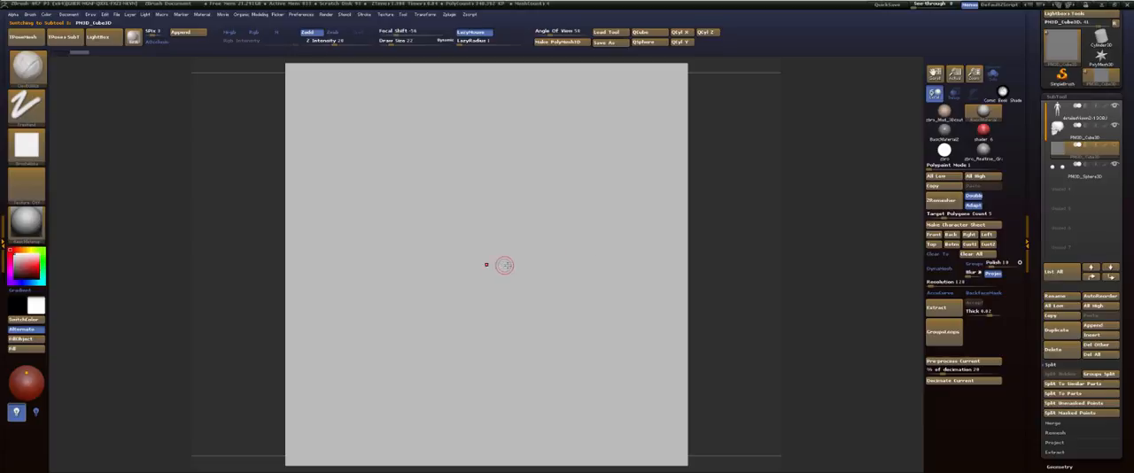
key("b")
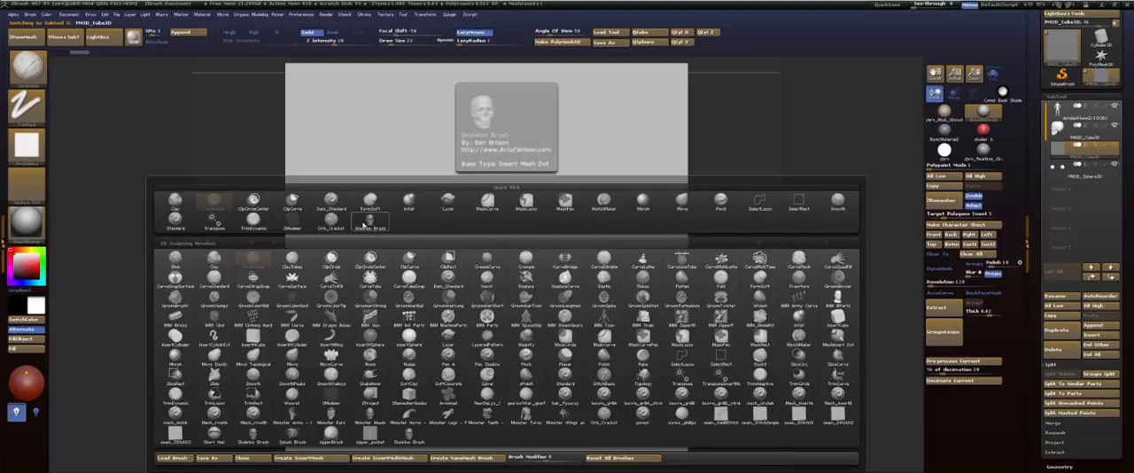
left_click(372, 233)
key("m")
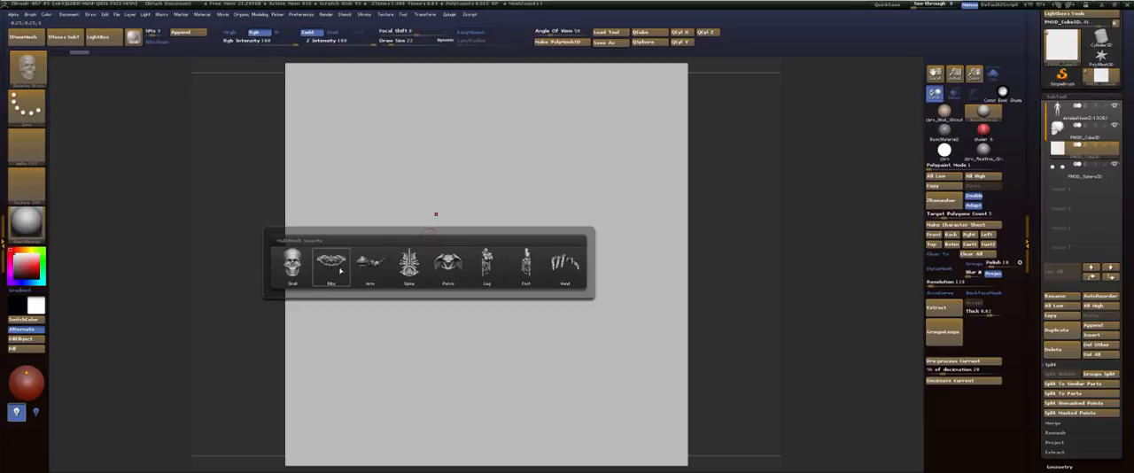
left_click(340, 271)
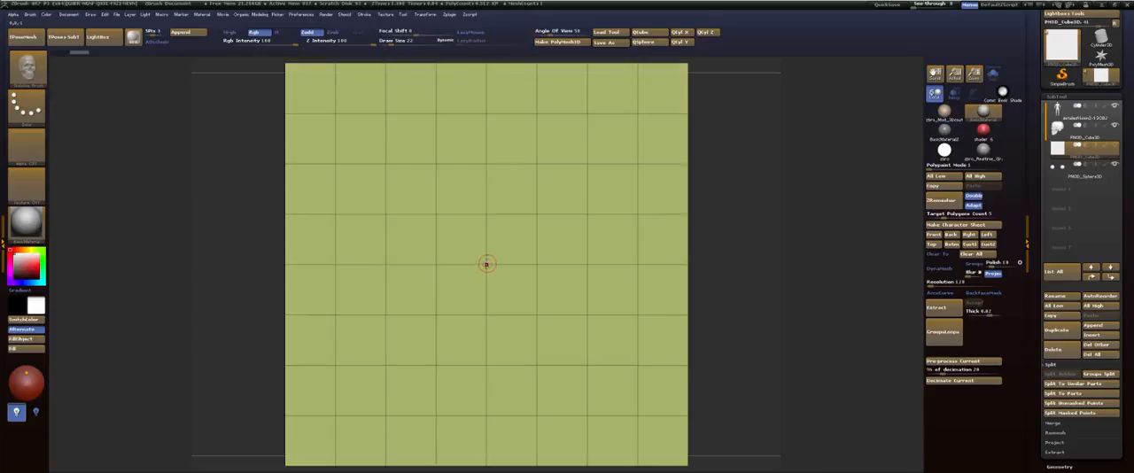
Step: Insert the rib cage at the center of the cube, hide the cube and split it off with Split Hidden
left_click_drag(486, 263, 468, 373)
left_click(689, 167, "ctrl+shift")
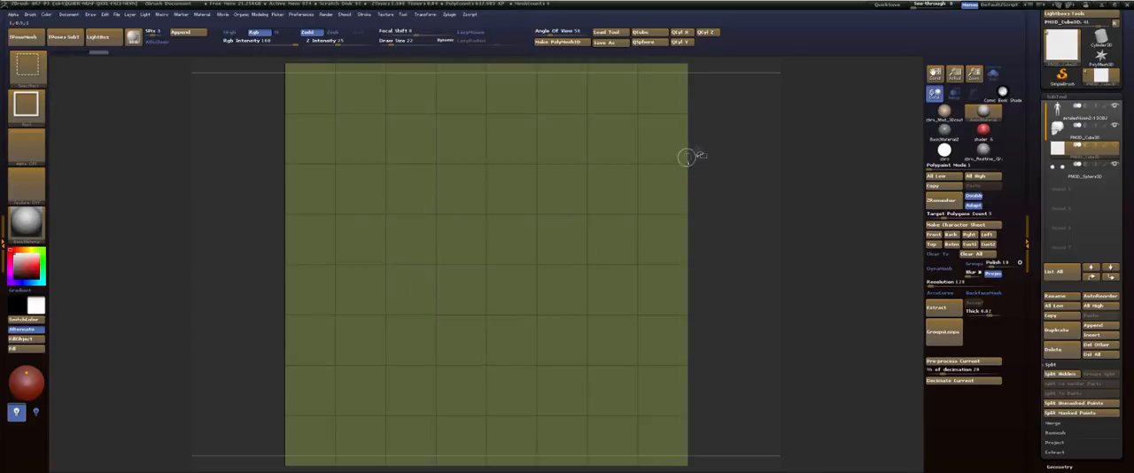
left_click(783, 267, "ctrl+shift")
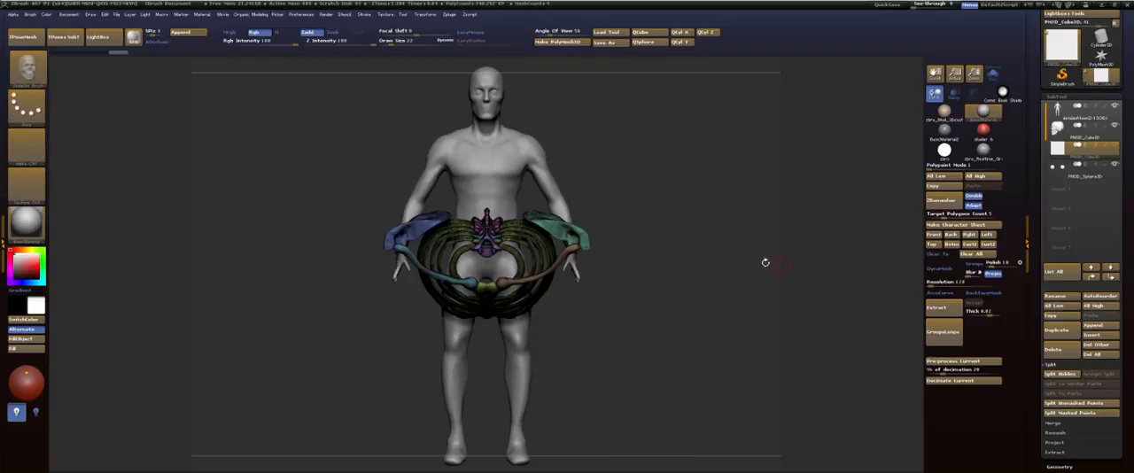
left_click_drag(765, 262, 939, 256)
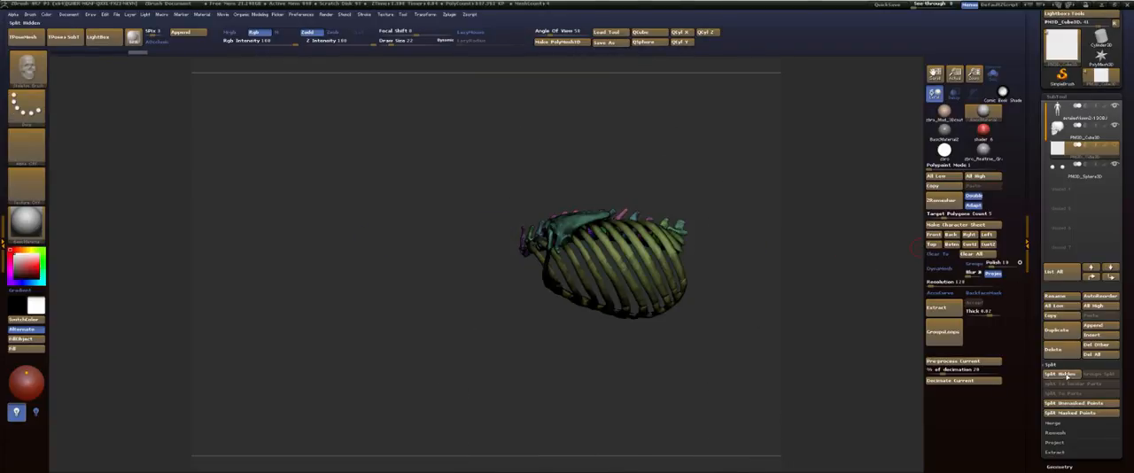
left_click(1062, 374)
Step: Rotate the rib cage upright with a horizontal transpose line and move it back onto the figure's torso in side view
mouse_move(1105, 157)
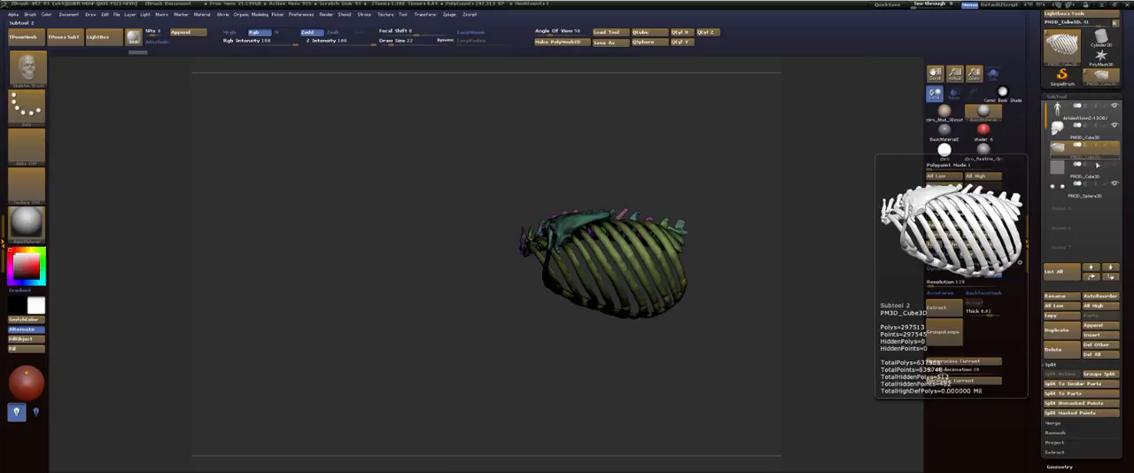
left_click_drag(711, 167, 456, 221, "alt")
key("w")
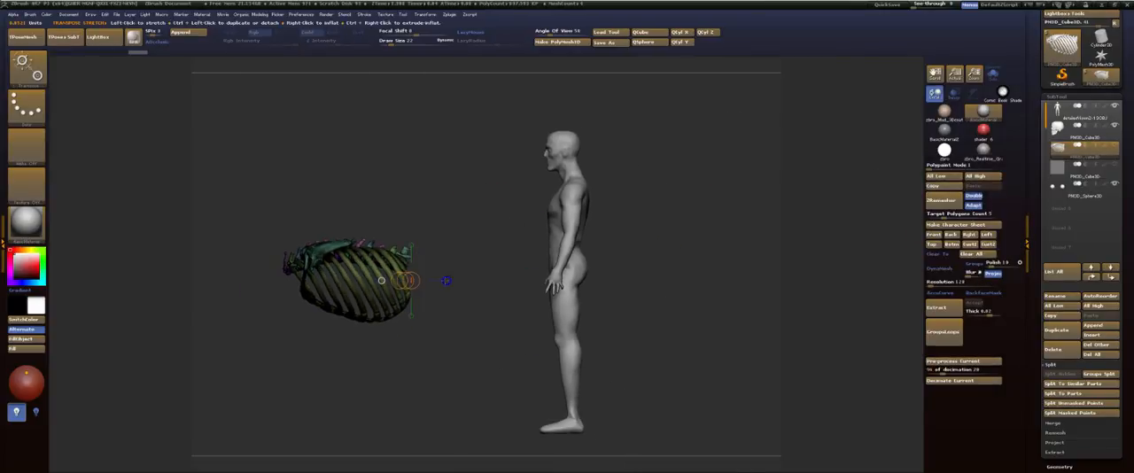
left_click(447, 281)
mouse_move(440, 279)
left_mouse_down()
mouse_move(558, 281)
mouse_move(543, 283)
mouse_move(456, 404)
mouse_move(411, 412)
left_mouse_up()
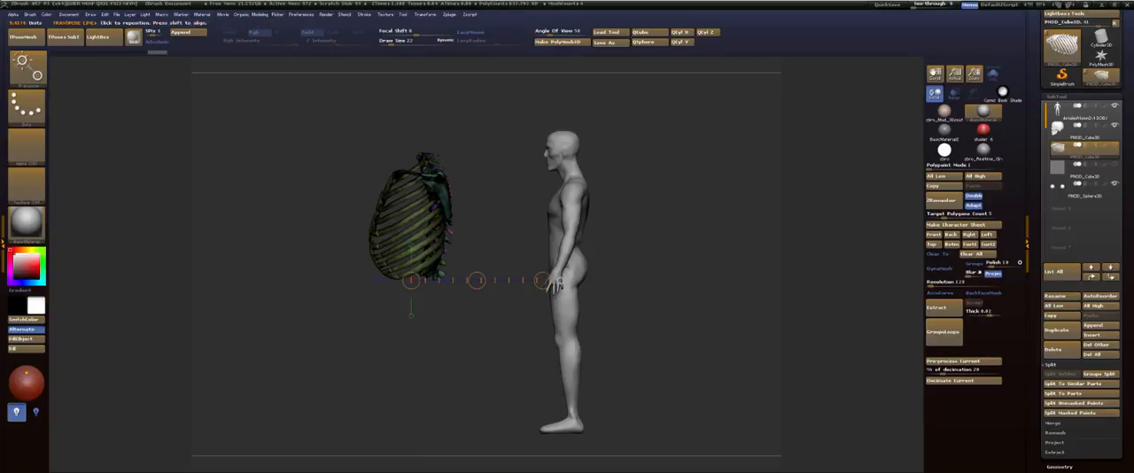
key("w")
left_click_drag(425, 218, 616, 218)
Step: Scale the rib cage down to fit the width of the torso in front view using the transpose line
left_click_drag(658, 161, 691, 165, "shift")
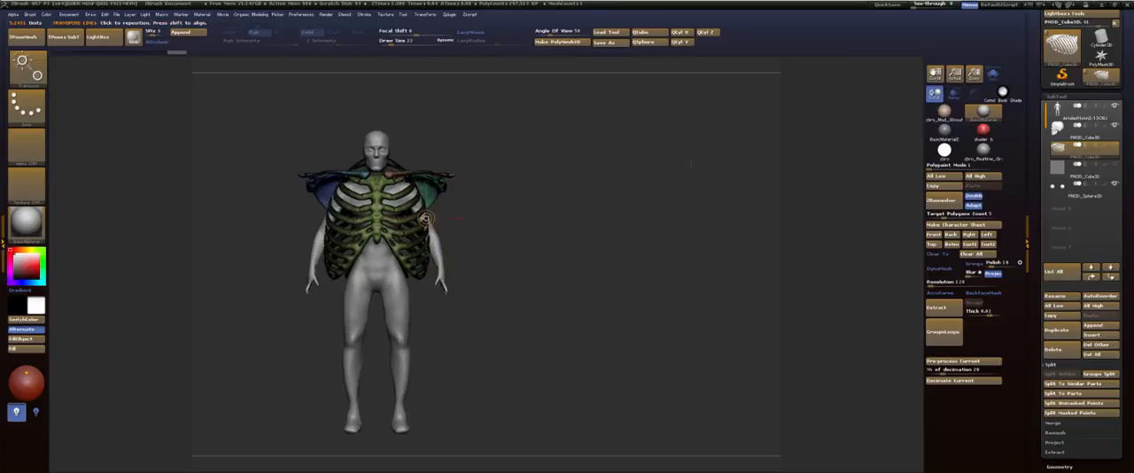
left_click_drag(516, 176, 657, 177, "alt")
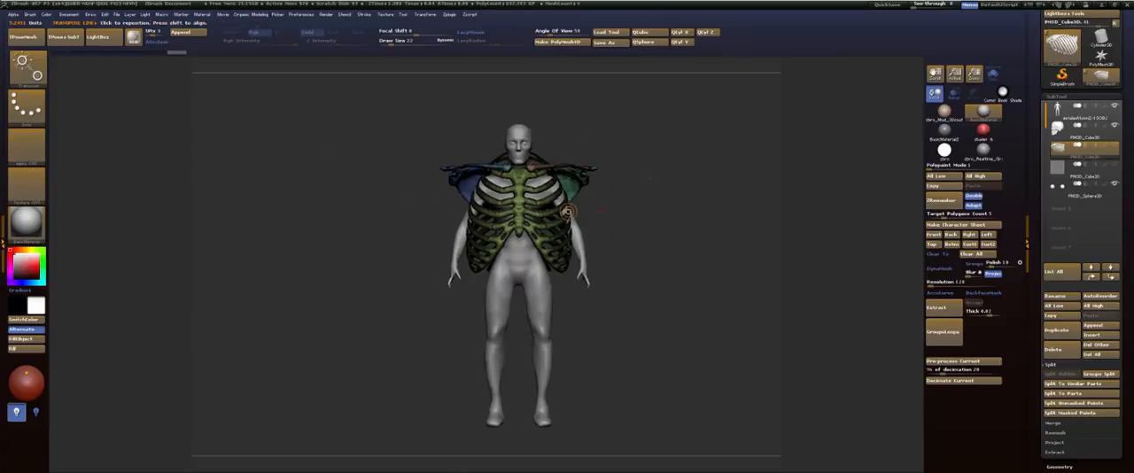
left_click(604, 212)
left_click(658, 212)
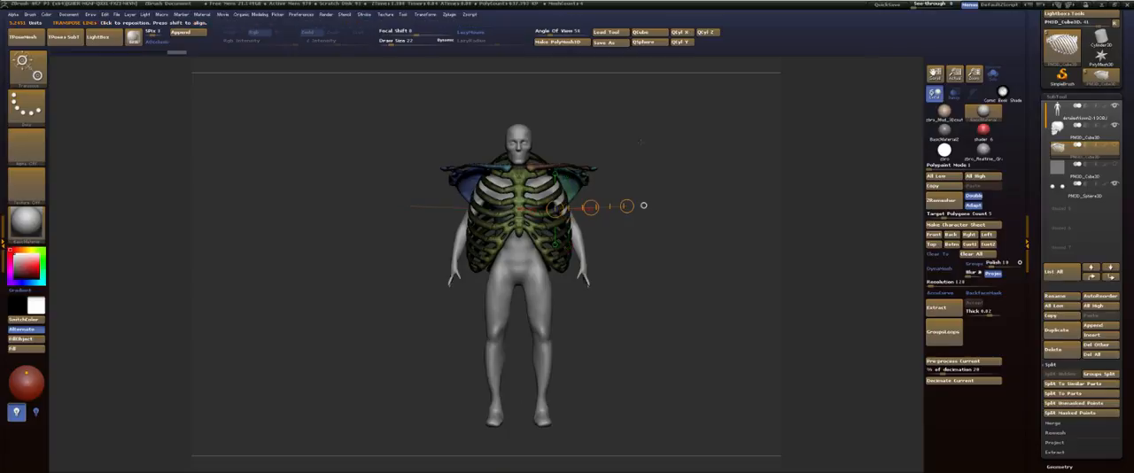
left_click_drag(555, 173, 554, 118, "shift")
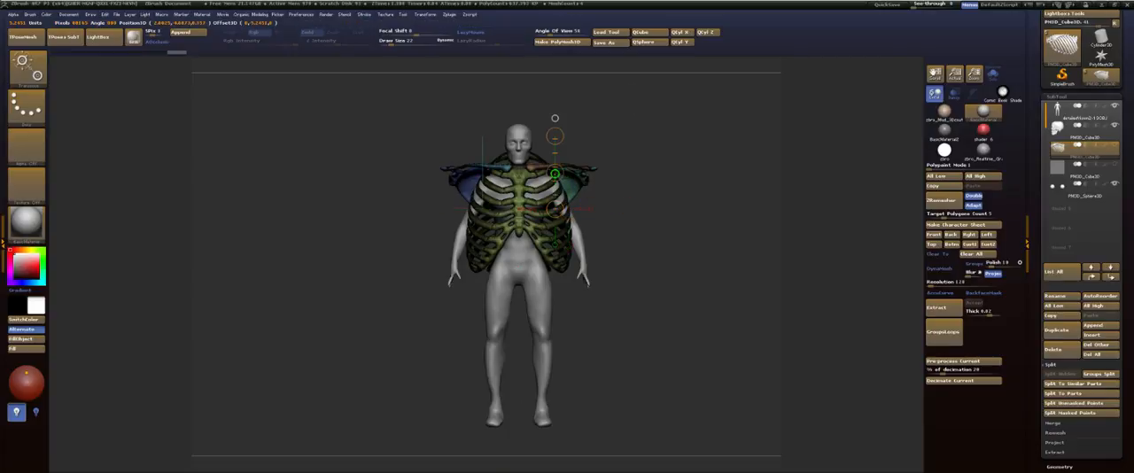
mouse_move(556, 208)
left_mouse_down("shift")
mouse_move(646, 208)
mouse_move(582, 213)
left_mouse_up("shift")
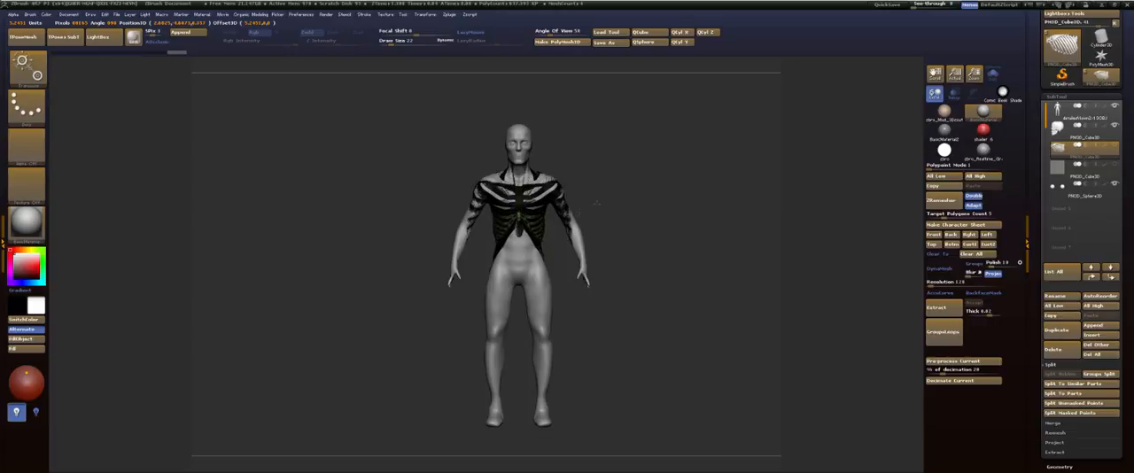
Step: Turn on transparency, then shrink the rib cage further and raise it into the upper chest in front view
left_click_drag(631, 158, 597, 165)
left_click_drag(623, 199, 677, 230, "alt")
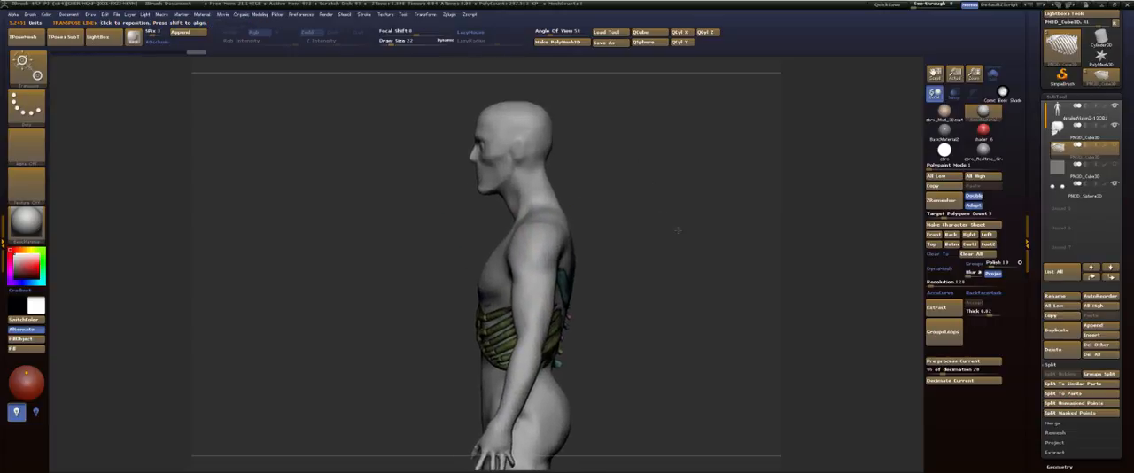
left_click(953, 93)
mouse_move(683, 134)
left_mouse_down("alt")
mouse_move(663, 180)
mouse_move(677, 142)
left_mouse_up("alt")
left_click_drag(678, 142, 698, 176)
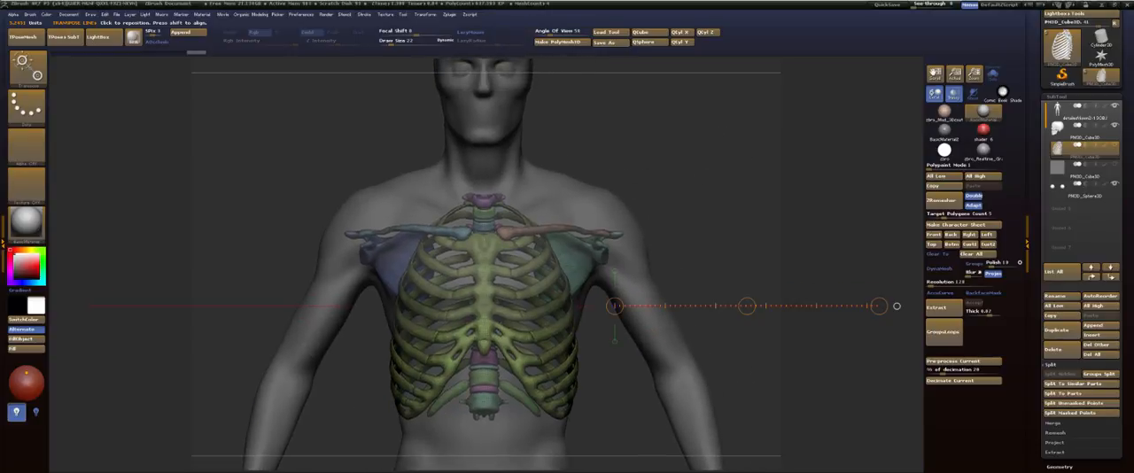
left_click_drag(613, 185, 633, 136)
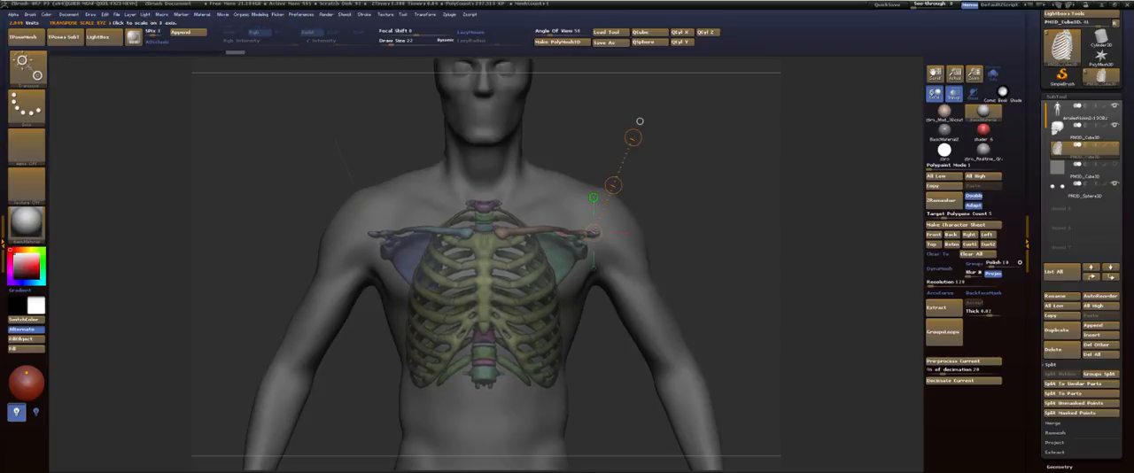
left_click(593, 198)
key("w")
mouse_move(593, 181)
left_mouse_down()
mouse_move(591, 138)
mouse_move(637, 172)
mouse_move(617, 201)
left_mouse_up()
key("q")
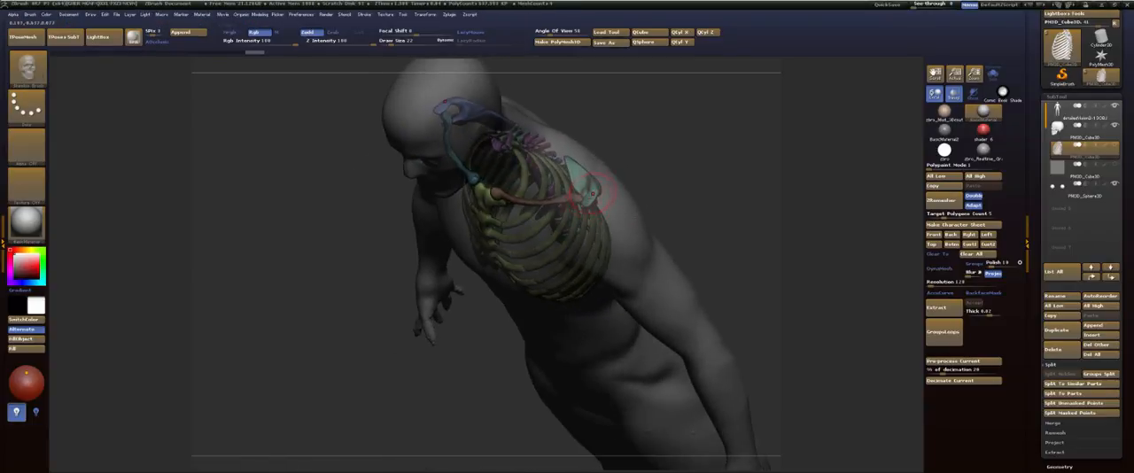
Step: Shift the rib cage front to back within the torso in side view so it fits between chest and back
left_click_drag(687, 158, 694, 191)
left_click_drag(677, 166, 567, 155)
left_click_drag(706, 144, 653, 185)
key("w")
left_click_drag(569, 177, 627, 177, "shift")
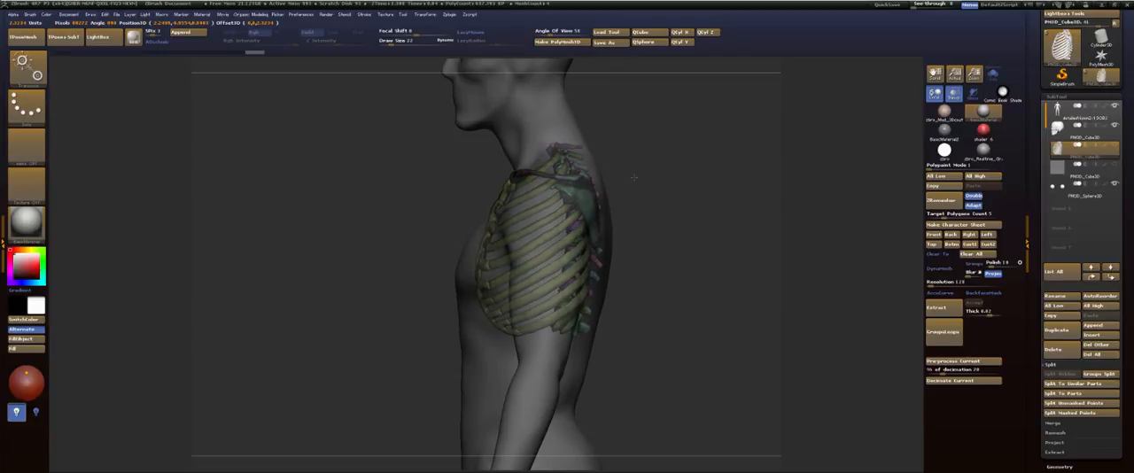
left_click_drag(636, 178, 628, 177)
key("q")
mouse_move(636, 138)
left_mouse_down()
mouse_move(697, 146)
mouse_move(651, 151)
left_mouse_up()
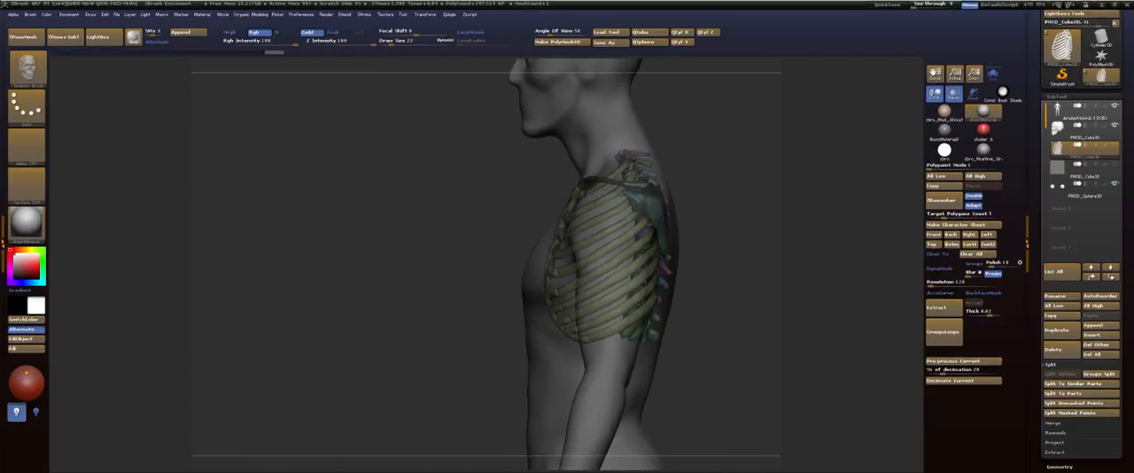
mouse_move(738, 180)
left_mouse_down("alt")
mouse_move(680, 146)
mouse_move(658, 147)
mouse_move(702, 152)
mouse_move(706, 139)
mouse_move(668, 135)
mouse_move(710, 196)
mouse_move(692, 164)
left_mouse_up("alt")
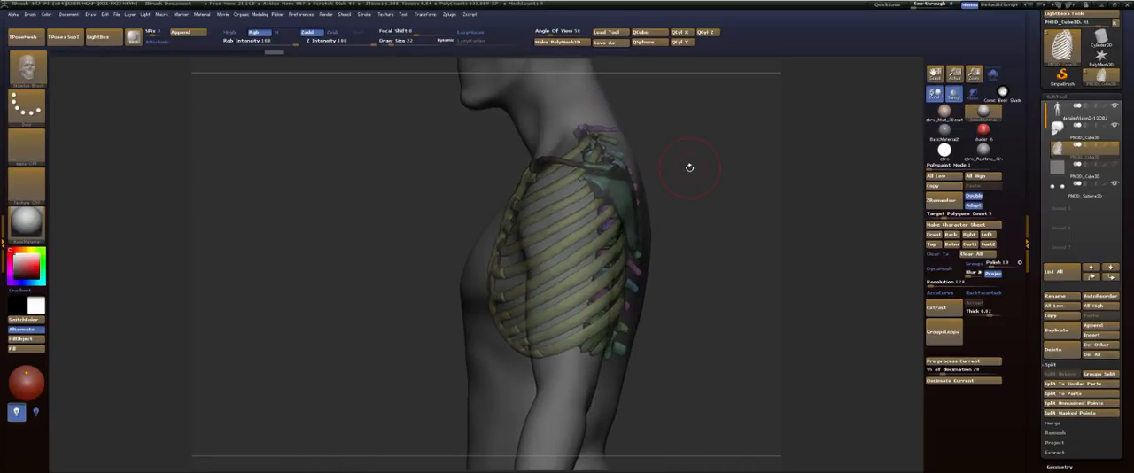
Step: Lower the rib cage slightly below the neck in side view and check its fit from the front
left_click_drag(693, 175, 686, 97)
key("w")
left_click_drag(683, 157, 687, 266, "alt")
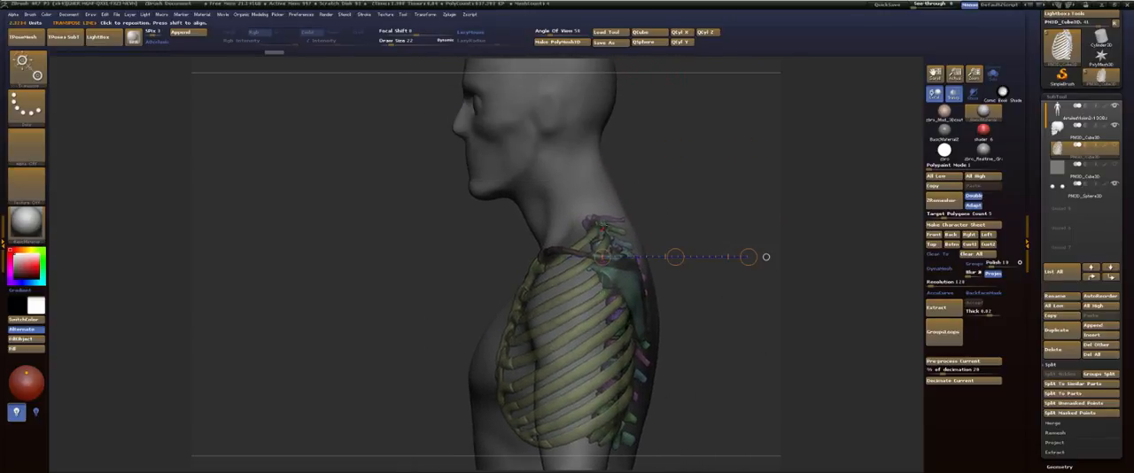
mouse_move(766, 257)
left_mouse_down()
mouse_move(601, 92)
mouse_move(601, 105)
left_mouse_up()
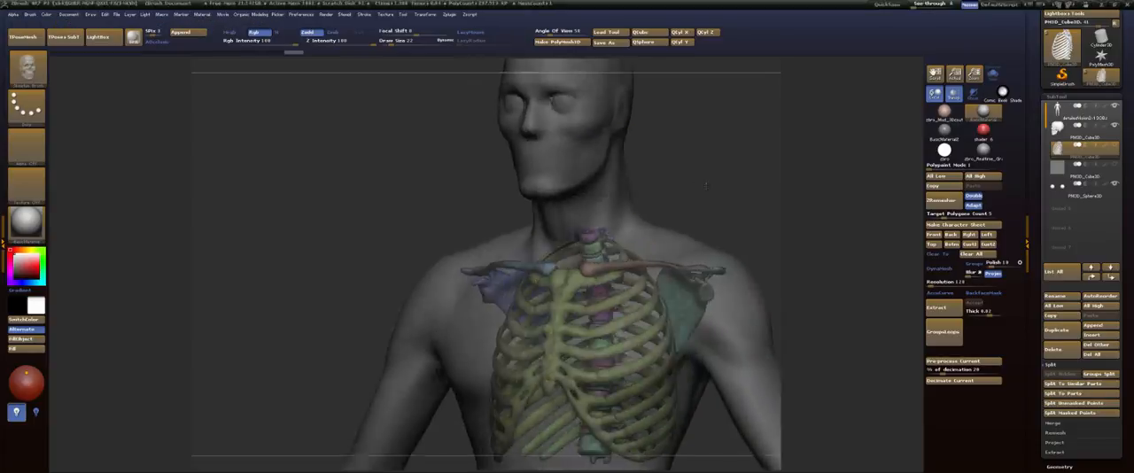
left_click_drag(706, 186, 659, 185, "shift")
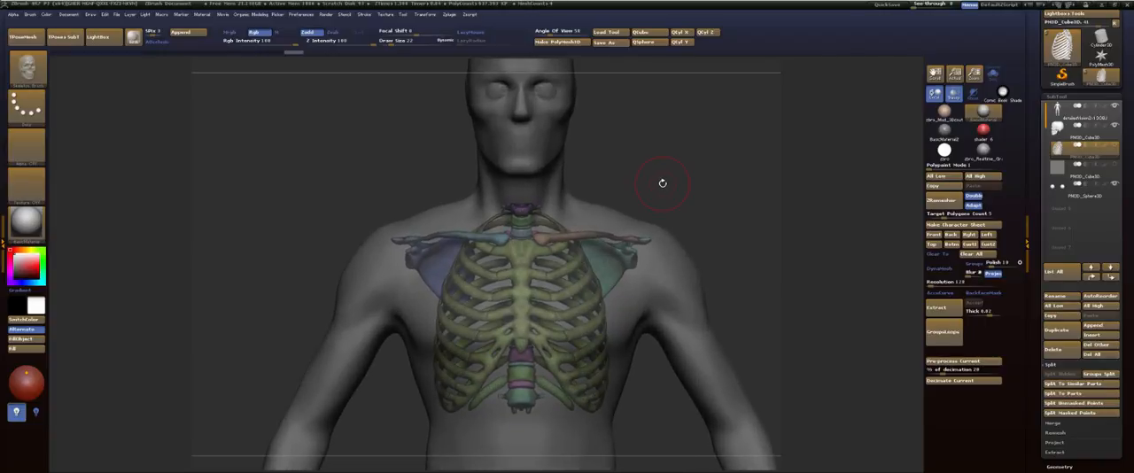
key("w")
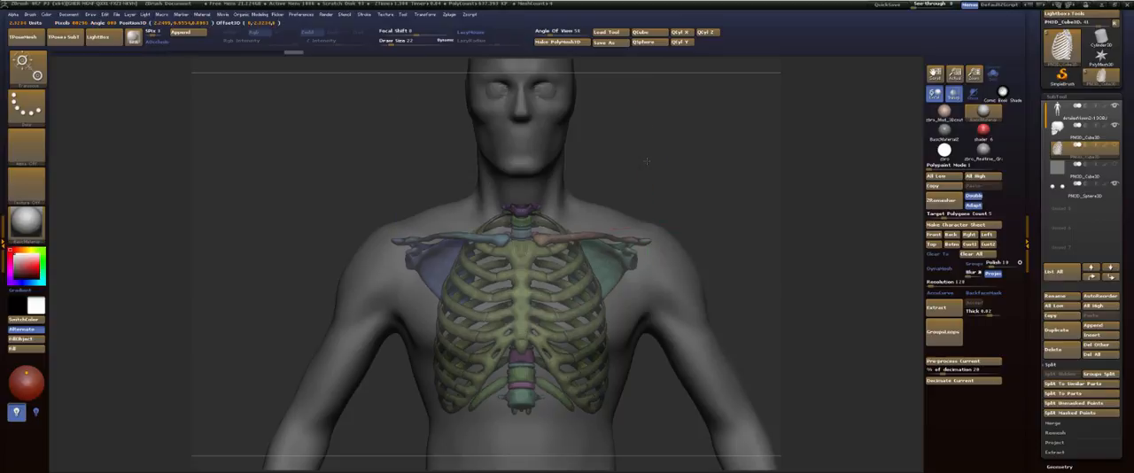
key("q")
mouse_move(656, 159)
left_mouse_down()
mouse_move(623, 157)
mouse_move(718, 132)
left_mouse_up()
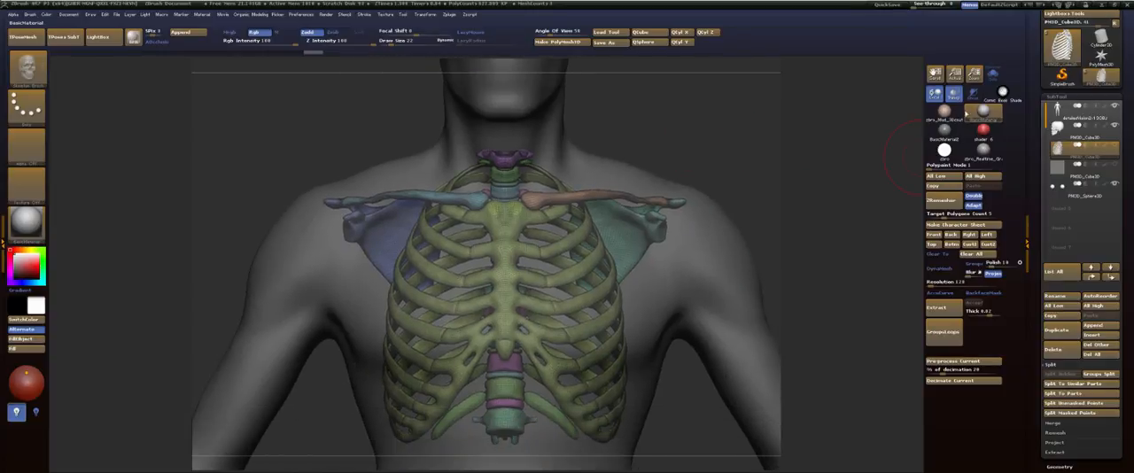
Step: Choose the FormSoft brush, make the body the active subtool and show the rib cage transparently inside it
left_click(954, 94)
mouse_move(750, 83)
left_mouse_down()
mouse_move(716, 151)
mouse_move(728, 144)
mouse_move(700, 160)
mouse_move(726, 153)
mouse_move(684, 170)
left_mouse_up()
key("b")
key("f")
key("s")
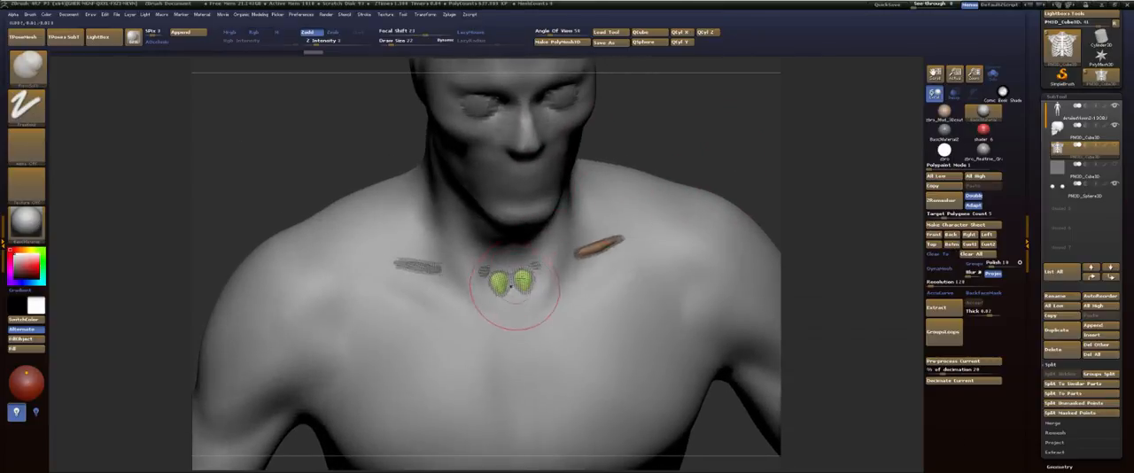
left_click_drag(519, 289, 529, 281)
left_click(566, 307, "alt")
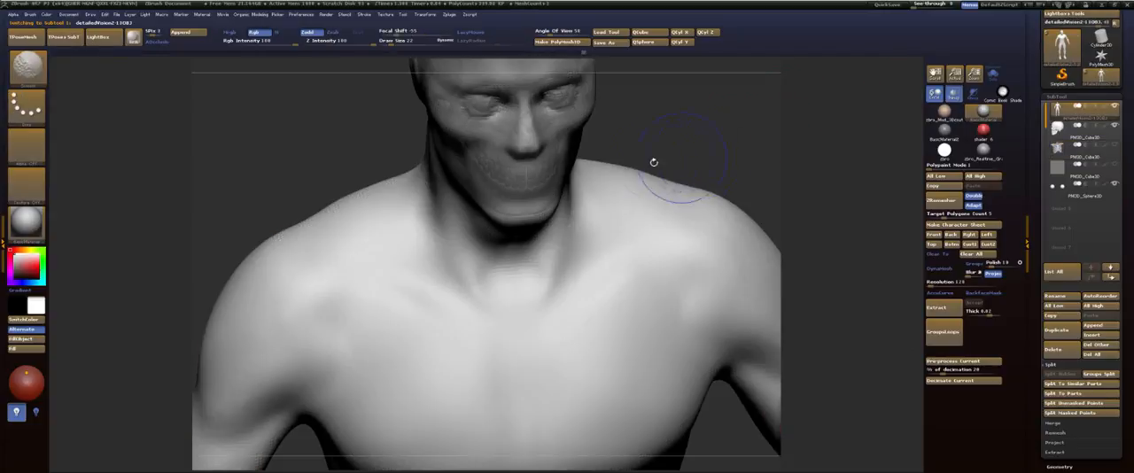
key("shift+f")
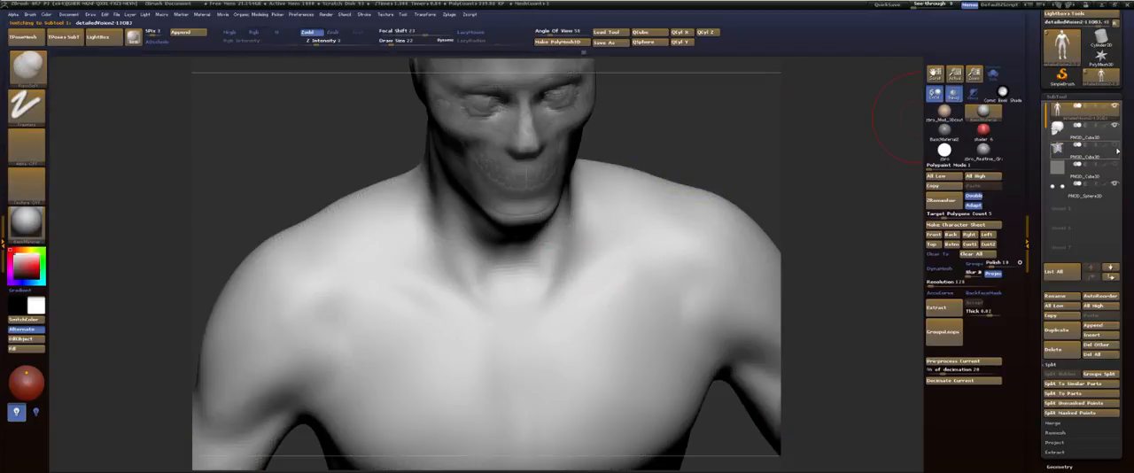
left_click(1113, 147)
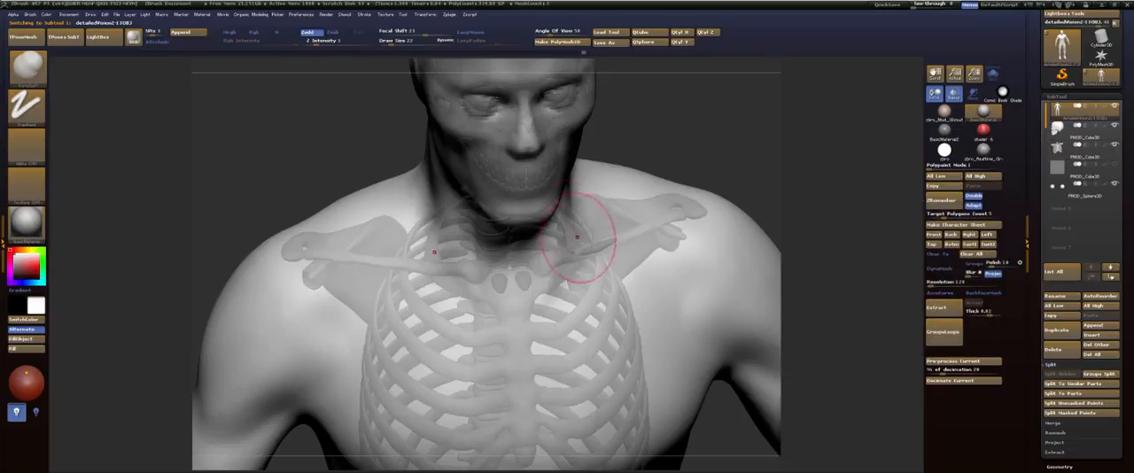
Step: Build up the body surface over the inner ends of the collarbones and the base of the throat
left_click_drag(527, 273, 524, 273)
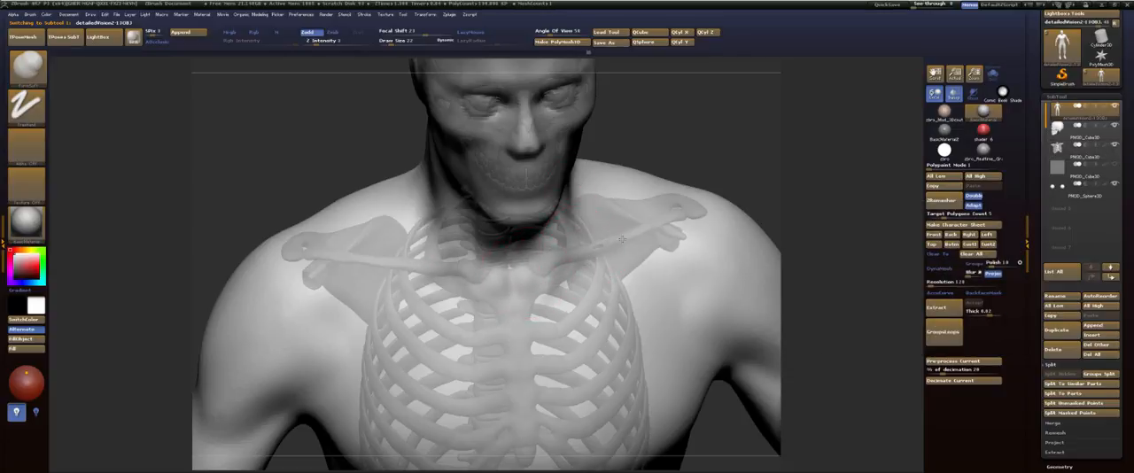
left_click_drag(621, 239, 635, 226)
left_click_drag(677, 133, 664, 99, "shift")
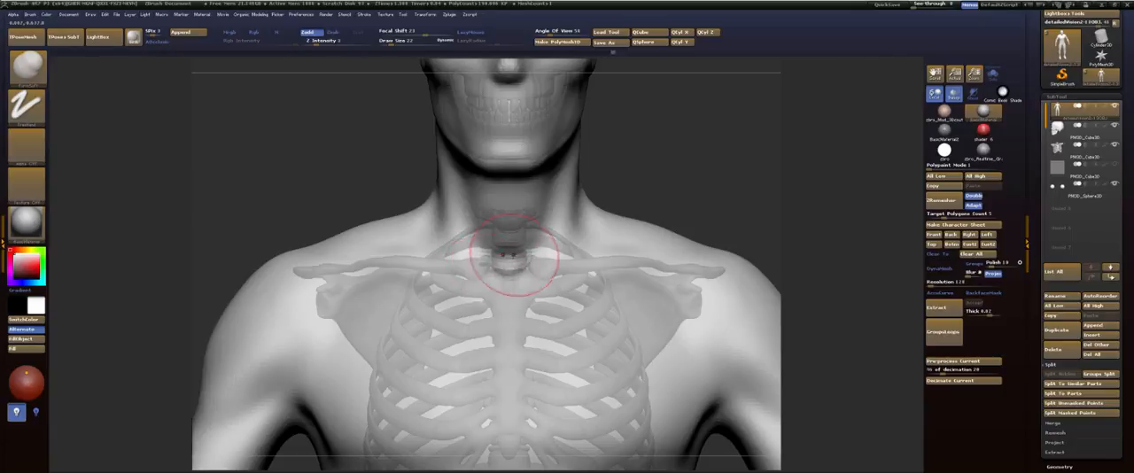
mouse_move(719, 111)
left_mouse_down()
mouse_move(672, 152)
mouse_move(669, 217)
left_mouse_up()
left_click_drag(496, 244, 496, 188, "shift")
mouse_move(725, 136)
left_mouse_down()
mouse_move(745, 138)
mouse_move(703, 144)
mouse_move(699, 177)
left_mouse_up()
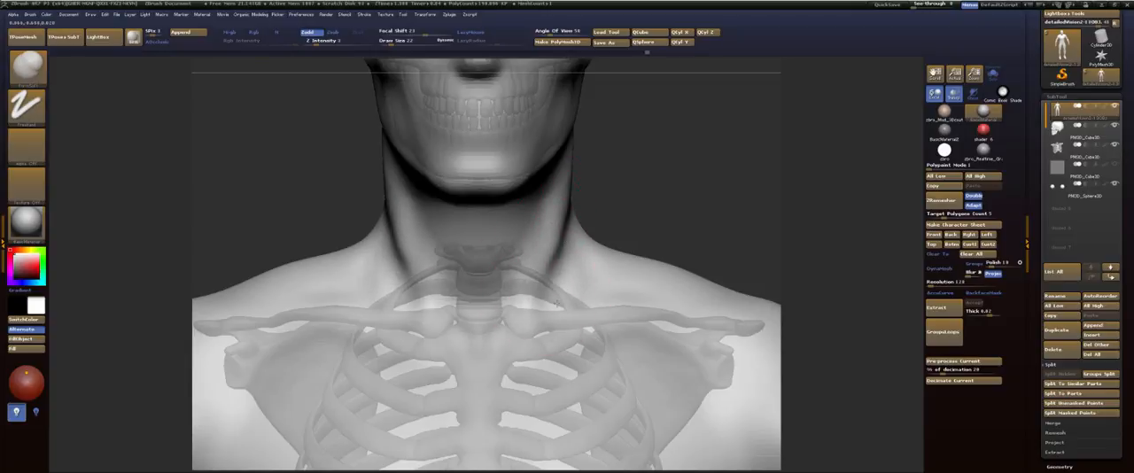
Step: Sculpt and smooth the side and back of the neck between the skull and the shoulders
mouse_move(643, 172)
left_mouse_down()
mouse_move(624, 184)
mouse_move(643, 186)
mouse_move(620, 175)
left_mouse_up()
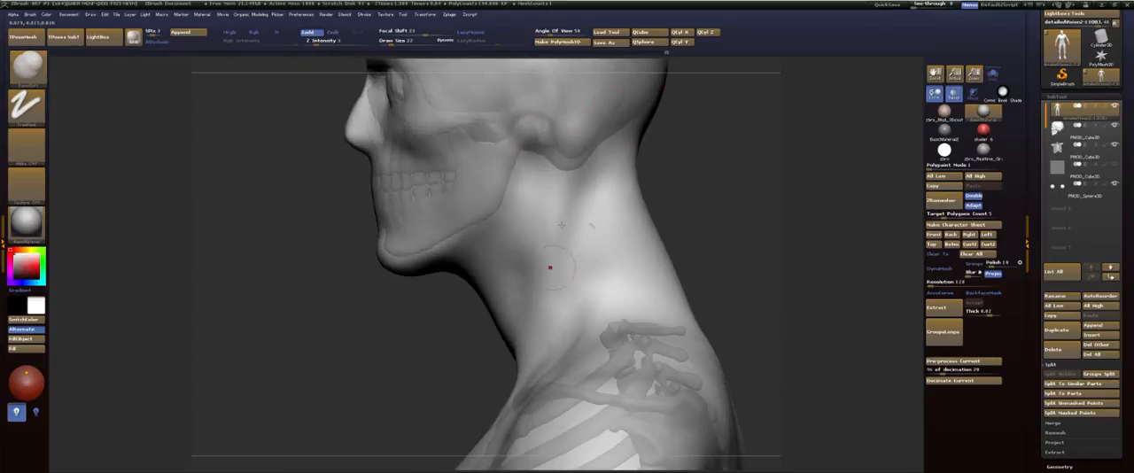
key("b")
key("s")
key("t")
key("shift")
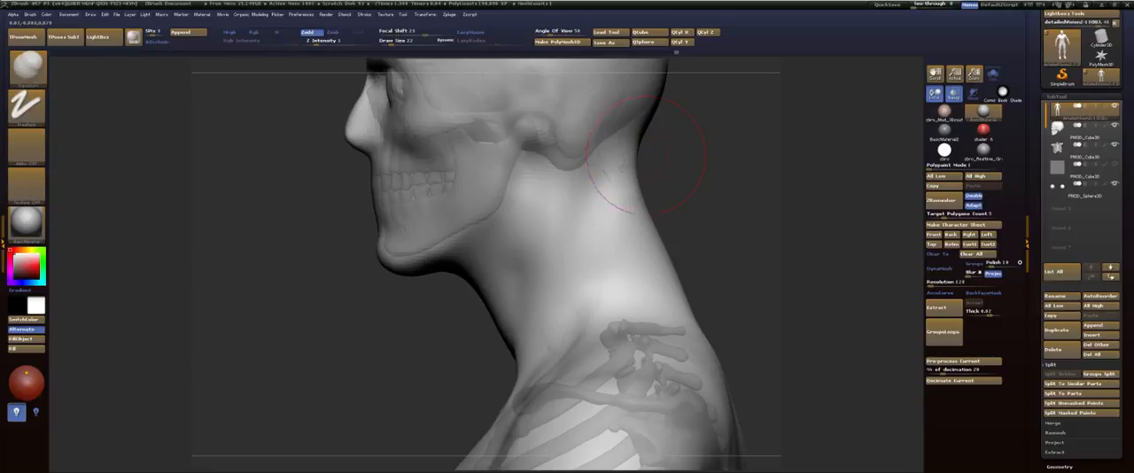
key("shift")
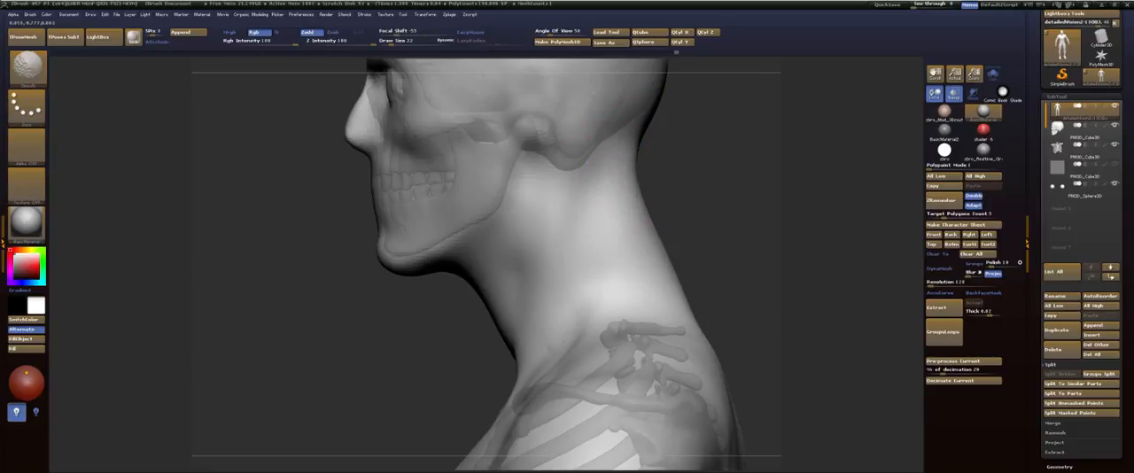
mouse_move(620, 212)
left_mouse_down("shift")
mouse_move(407, 166)
mouse_move(477, 126)
left_mouse_up("shift")
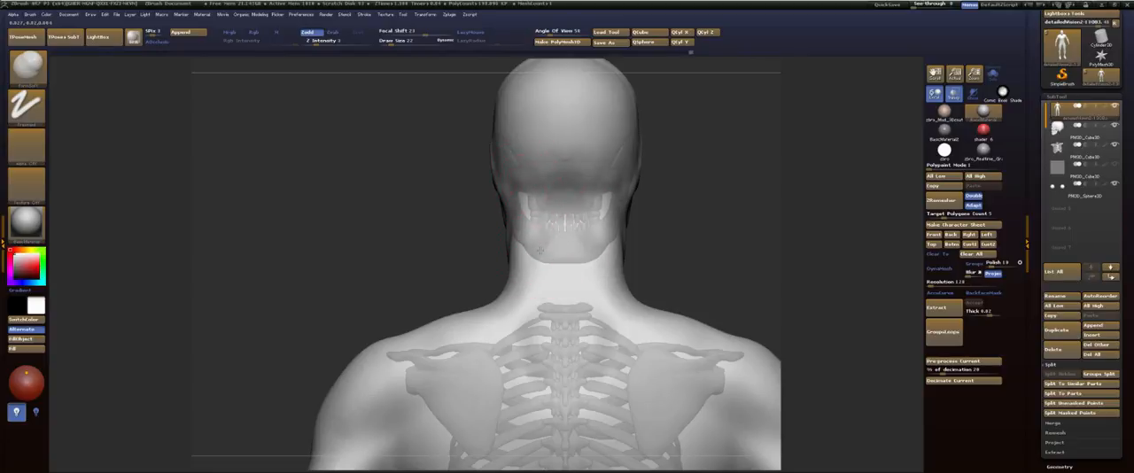
key("shift")
Step: Build up and smooth the hollow between the neck and the collarbone from a raised side view
mouse_move(390, 190)
left_mouse_down()
mouse_move(567, 216)
mouse_move(633, 136)
left_mouse_up()
left_click_drag(635, 179, 642, 156, "alt")
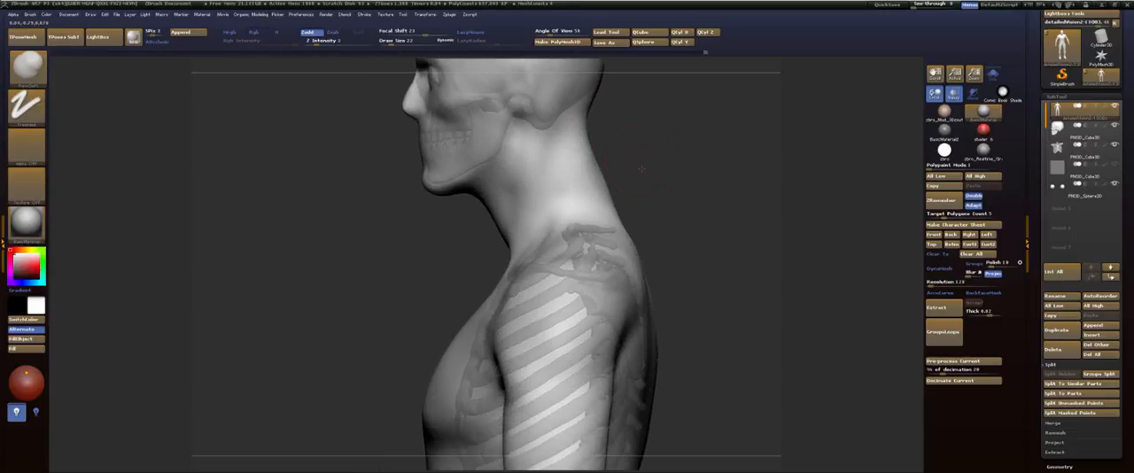
left_click_drag(380, 151, 507, 244)
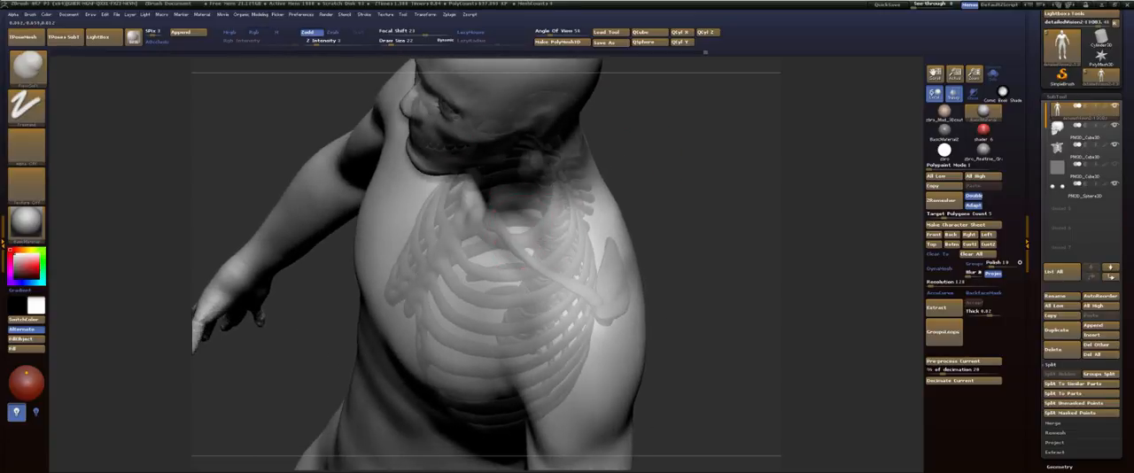
left_click_drag(600, 284, 580, 252)
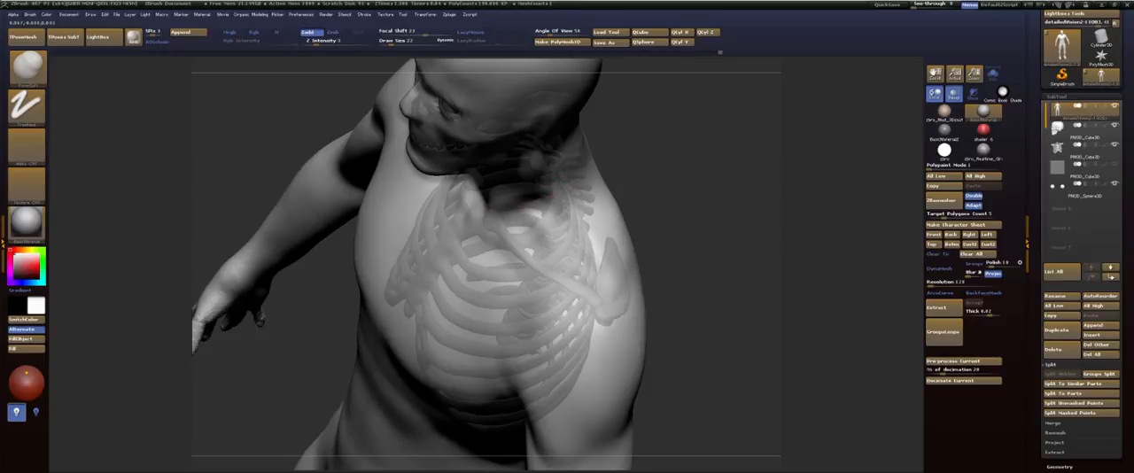
key("shift")
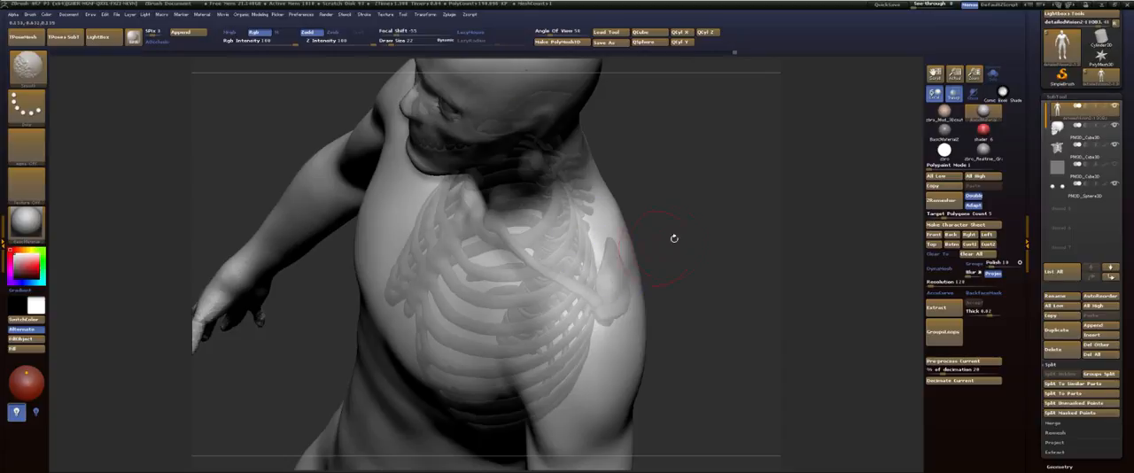
Step: Sculpt the body surface over the collarbones and the outer ends of the shoulder blades from front and raised views
mouse_move(673, 235)
left_mouse_down()
mouse_move(673, 163)
mouse_move(701, 167)
mouse_move(697, 189)
mouse_move(635, 236)
left_mouse_up()
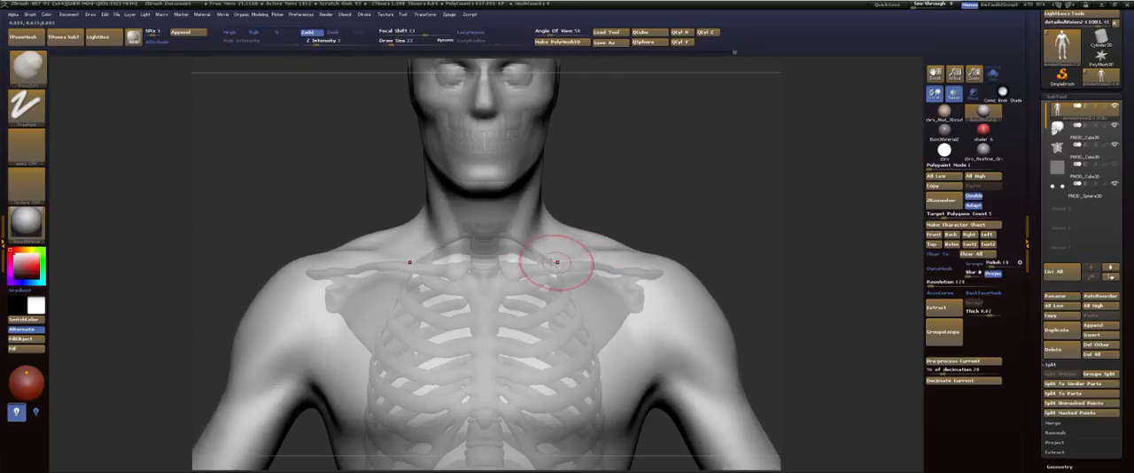
left_click_drag(676, 210, 601, 256)
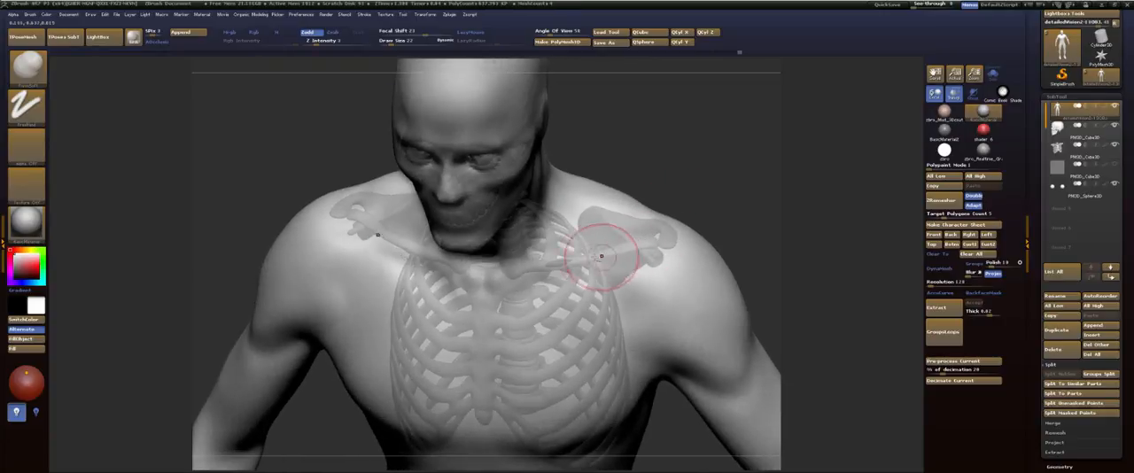
left_click_drag(709, 188, 671, 217)
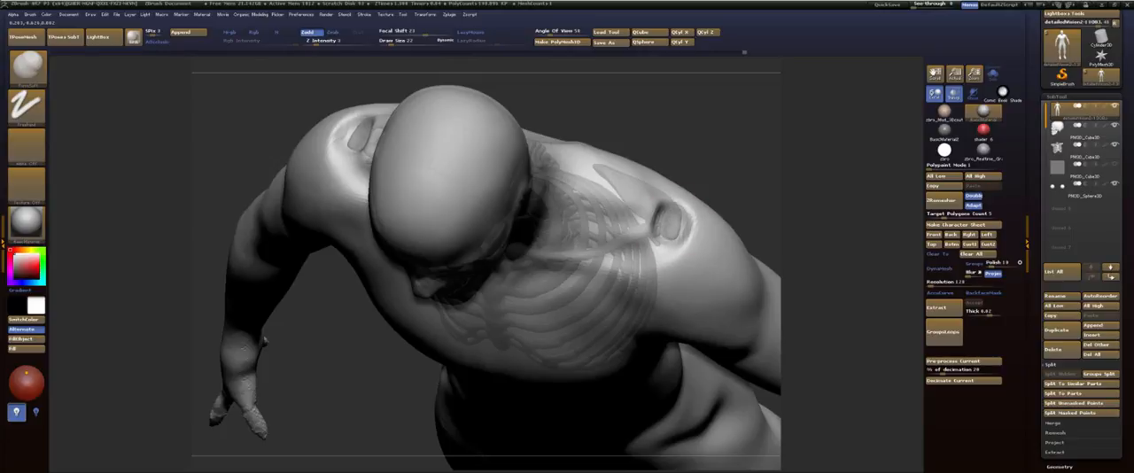
mouse_move(660, 222)
left_mouse_down("shift")
mouse_move(675, 223)
mouse_move(652, 229)
left_mouse_up("shift")
mouse_move(721, 160)
left_mouse_down()
mouse_move(719, 170)
mouse_move(729, 86)
left_mouse_up()
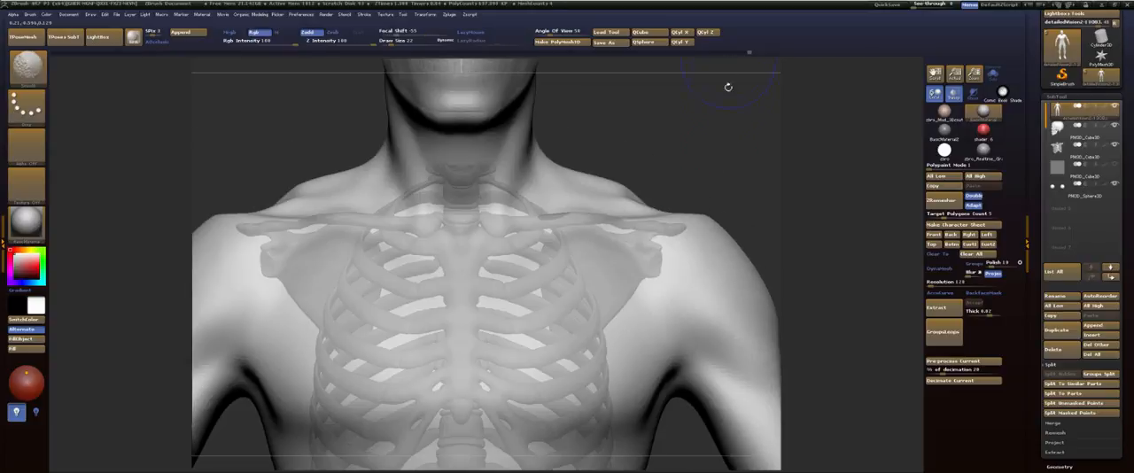
Step: Build up and smooth the body surface along the collarbone out to the top of the shoulder
mouse_move(719, 167)
left_mouse_down()
mouse_move(718, 215)
mouse_move(733, 192)
mouse_move(701, 244)
mouse_move(599, 266)
left_mouse_up()
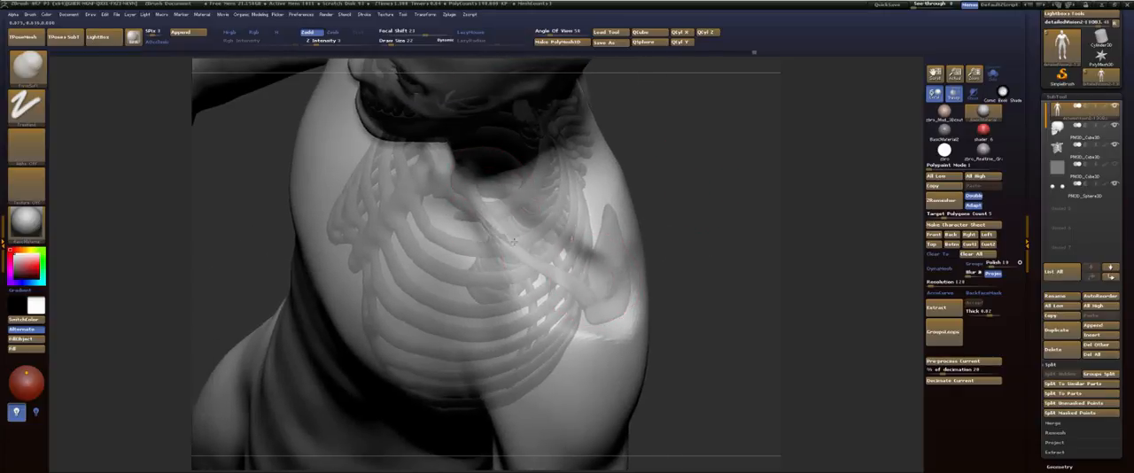
key("shift")
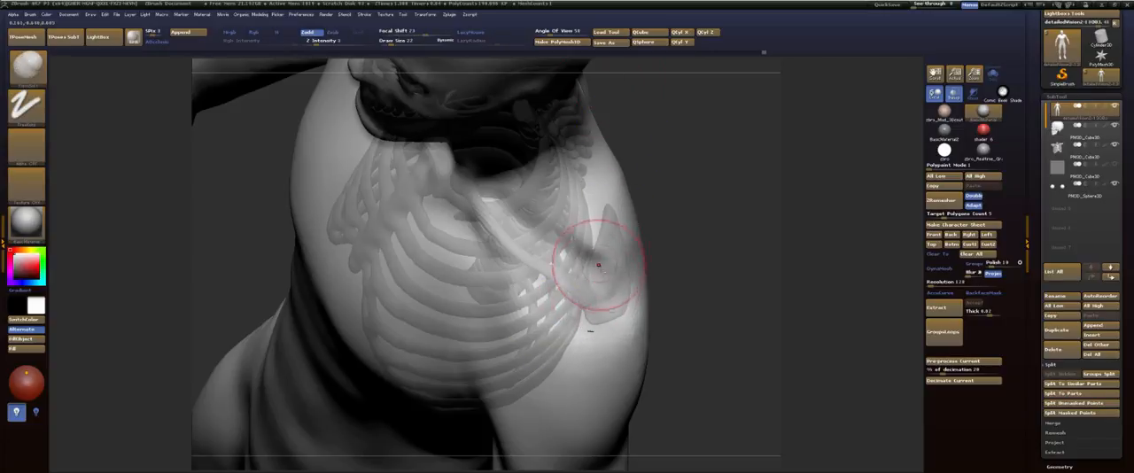
left_click_drag(574, 146, 544, 186)
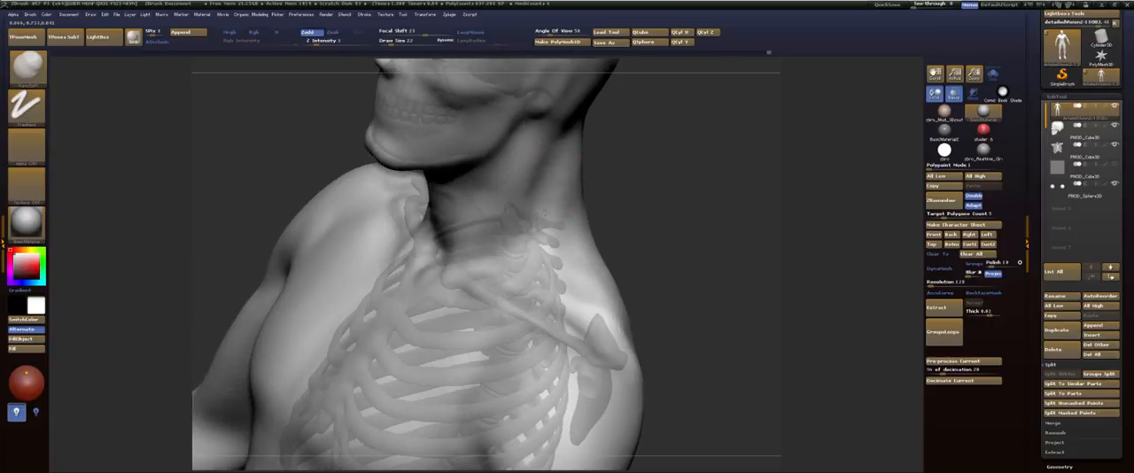
Step: Inspect the body's polygroup wireframe and its opaque surface around the shoulders and upper arms, and restore the transparent display
key("shift+f")
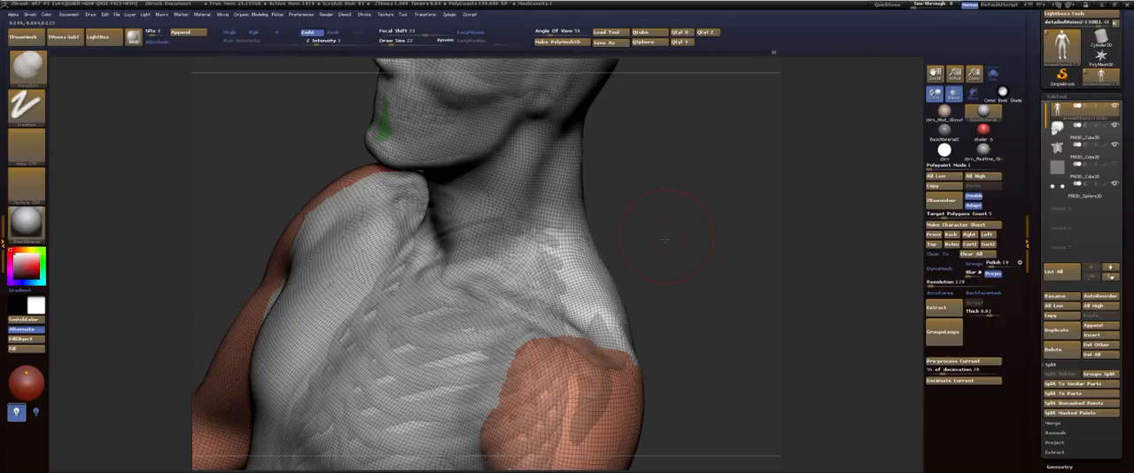
left_click_drag(668, 212, 722, 220)
key("shift+f")
left_click(956, 95)
mouse_move(785, 139)
left_mouse_down()
mouse_move(734, 177)
mouse_move(721, 202)
left_mouse_up()
mouse_move(550, 324)
left_mouse_down("shift")
mouse_move(559, 345)
mouse_move(529, 292)
mouse_move(577, 310)
left_mouse_up("shift")
left_click_drag(700, 213, 653, 156)
left_click_drag(509, 145, 817, 124)
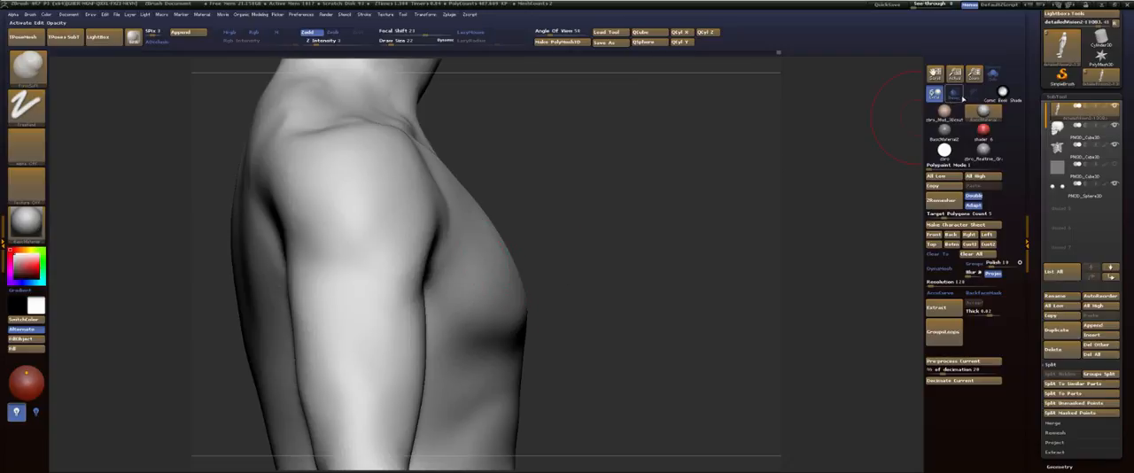
left_click(959, 96)
Step: Choose the Move brush, enlarge it and push the front of the chest inward toward the rib cage in side view
left_click_drag(630, 182, 549, 159, "alt")
left_click_drag(474, 170, 560, 234, "alt")
key("b")
key("m")
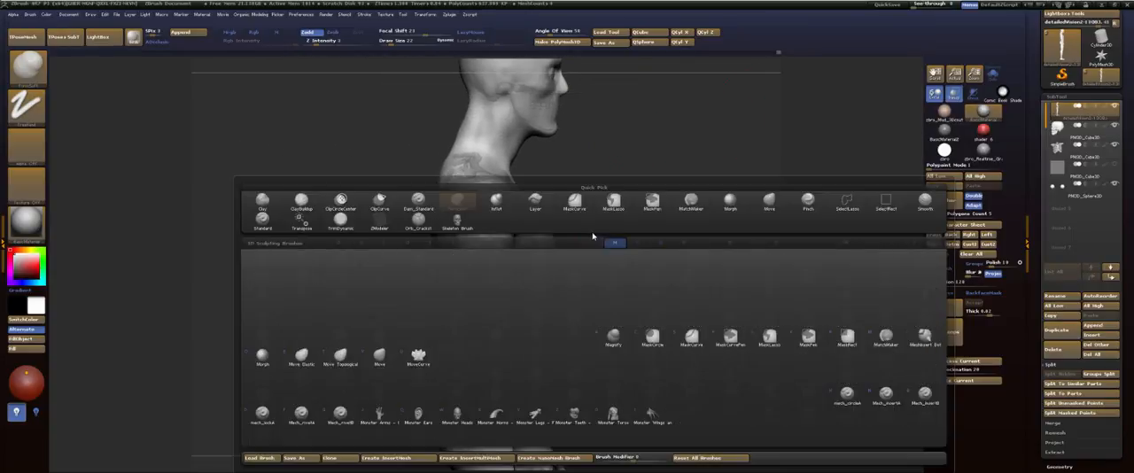
key("v")
key("s")
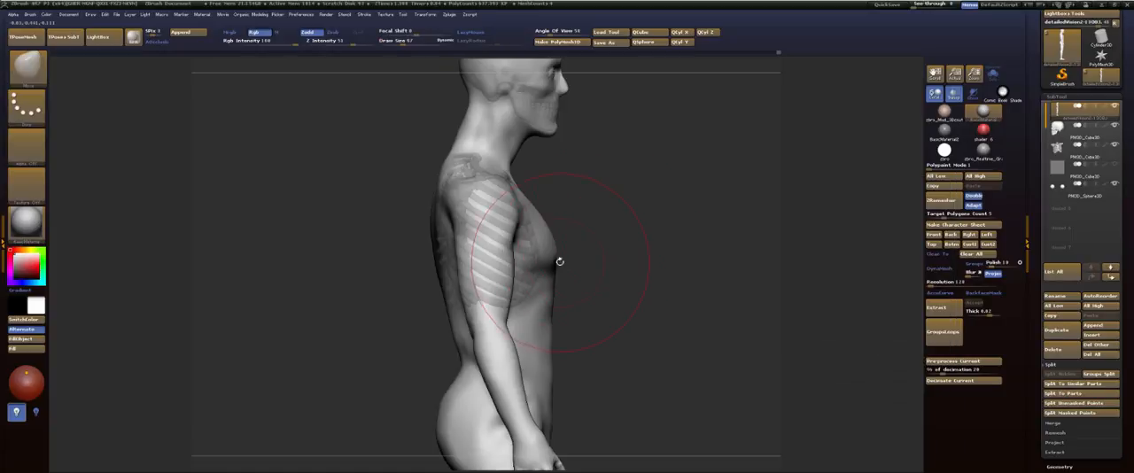
left_click_drag(558, 262, 547, 271)
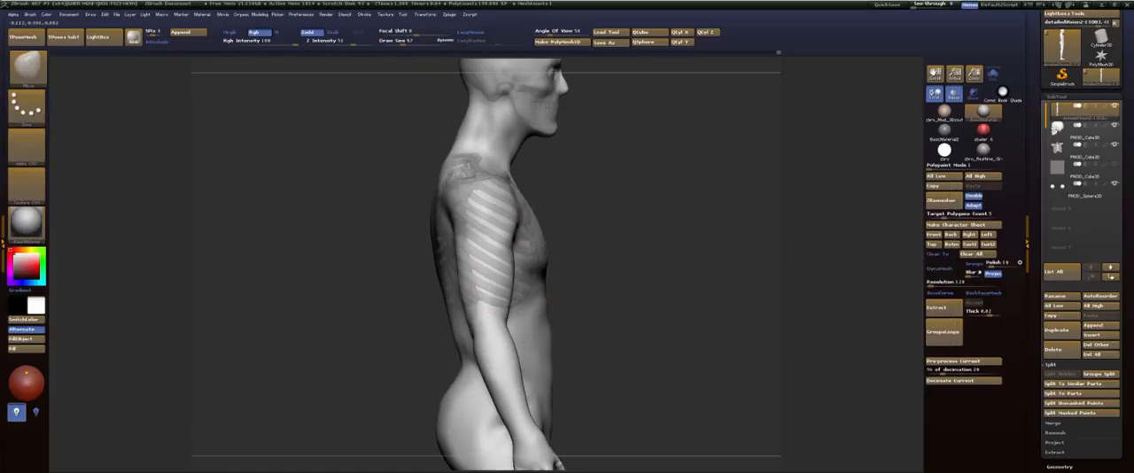
Step: Reshape the armpits, inner upper arms and sides of the upper back from behind, and check the torso from the front
mouse_move(584, 259)
left_mouse_down("alt")
mouse_move(602, 167)
mouse_move(639, 250)
mouse_move(724, 136)
mouse_move(720, 177)
left_mouse_up("alt")
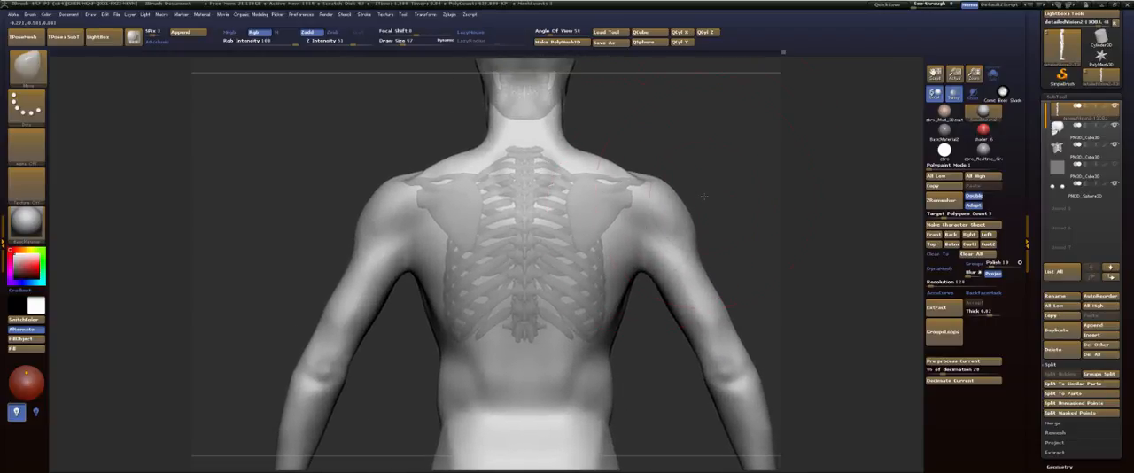
key("s")
mouse_move(636, 269)
left_mouse_down()
mouse_move(624, 269)
mouse_move(636, 243)
mouse_move(636, 258)
mouse_move(658, 271)
left_mouse_up()
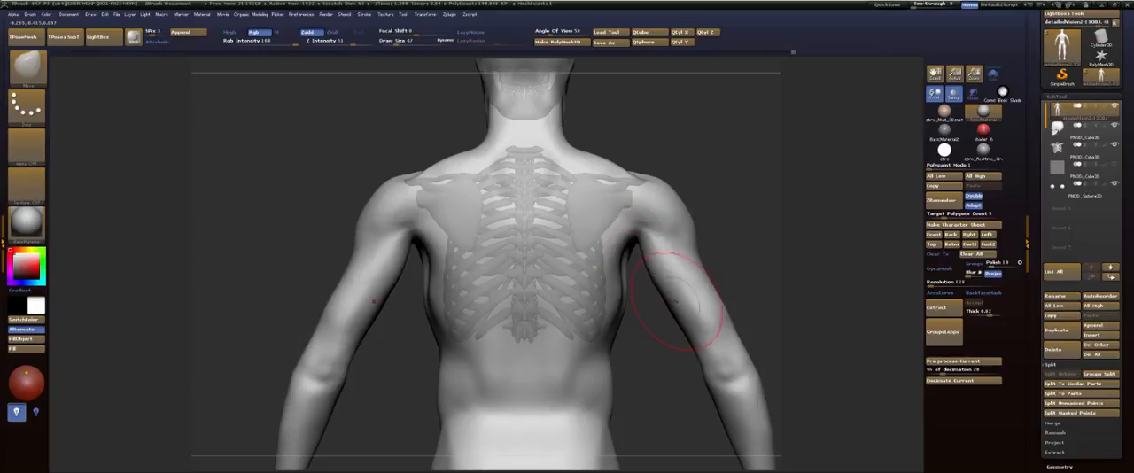
left_click_drag(680, 306, 670, 308)
left_click_drag(619, 257, 626, 258)
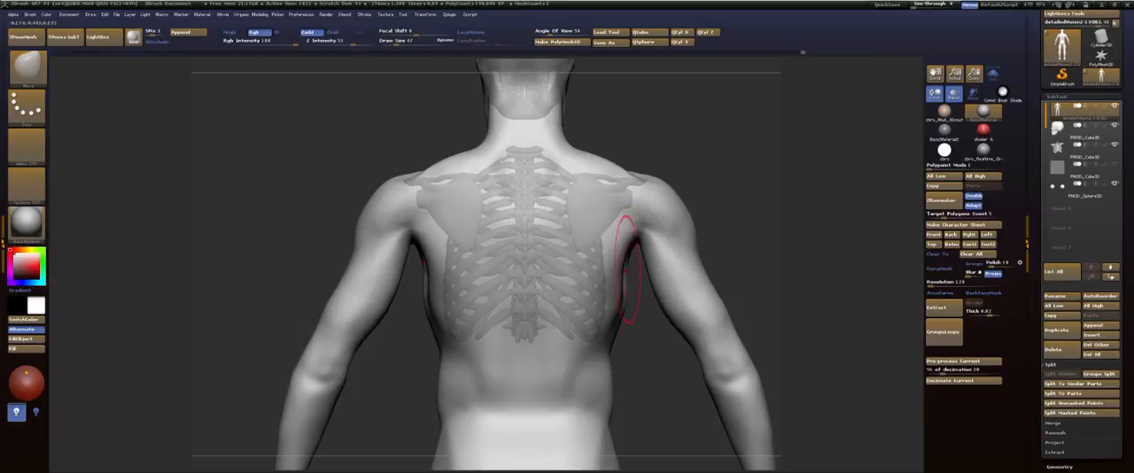
left_click_drag(740, 229, 602, 221, "shift")
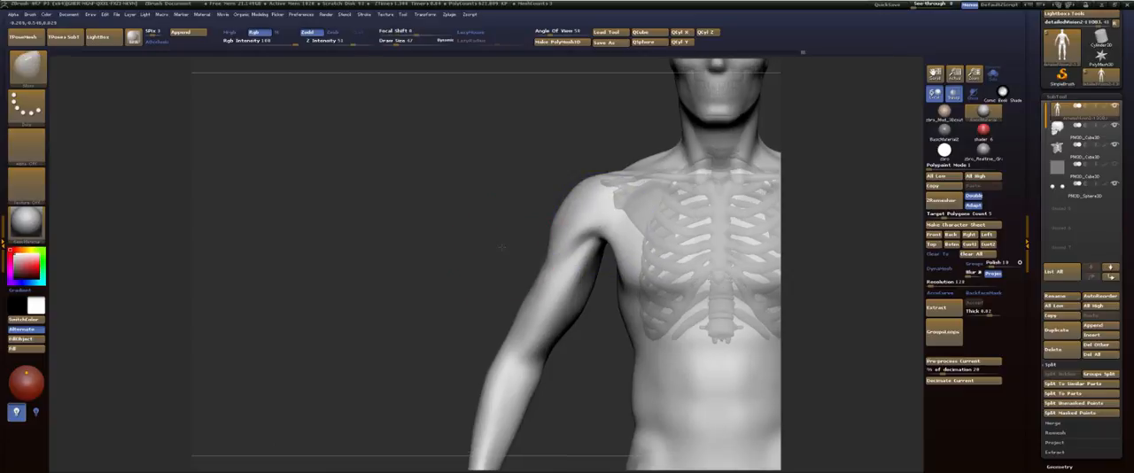
left_click_drag(502, 254, 366, 288, "alt")
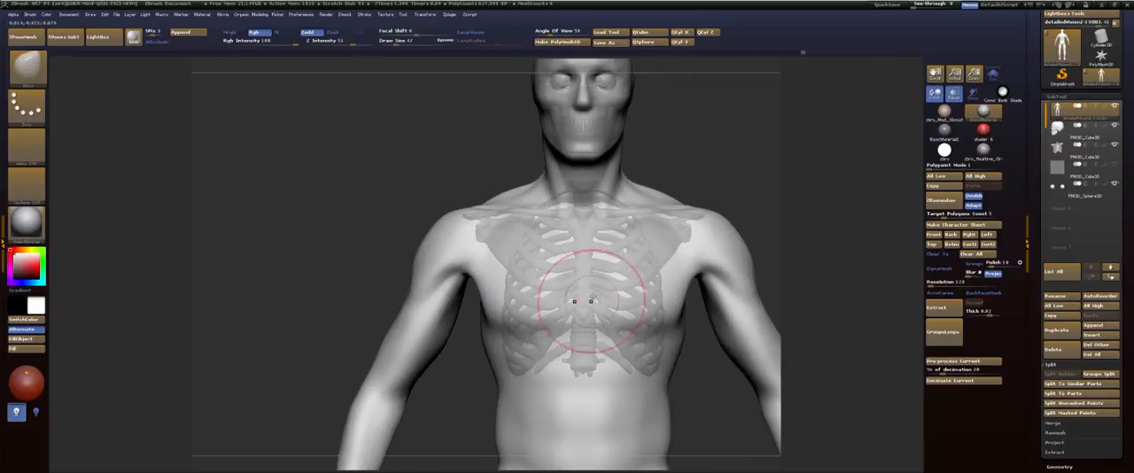
left_click_drag(726, 169, 715, 187, "shift")
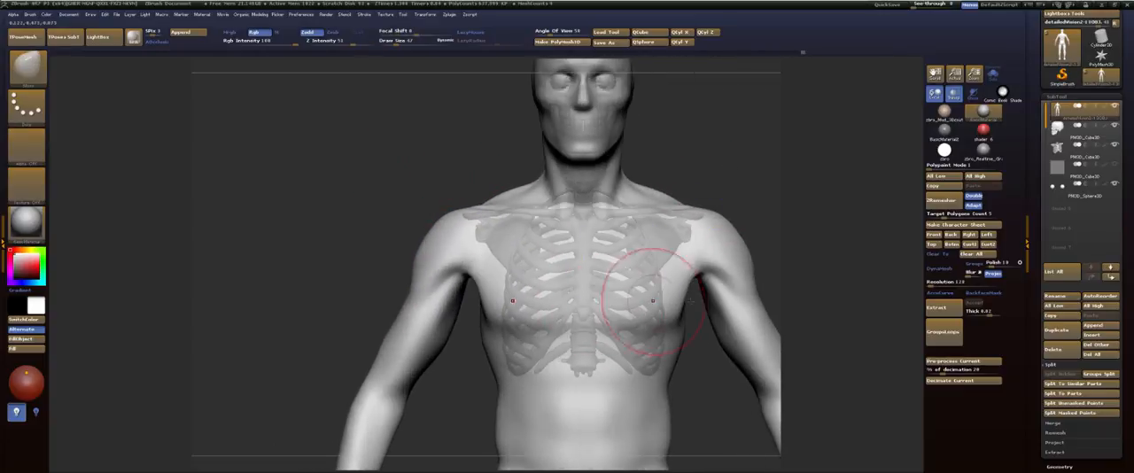
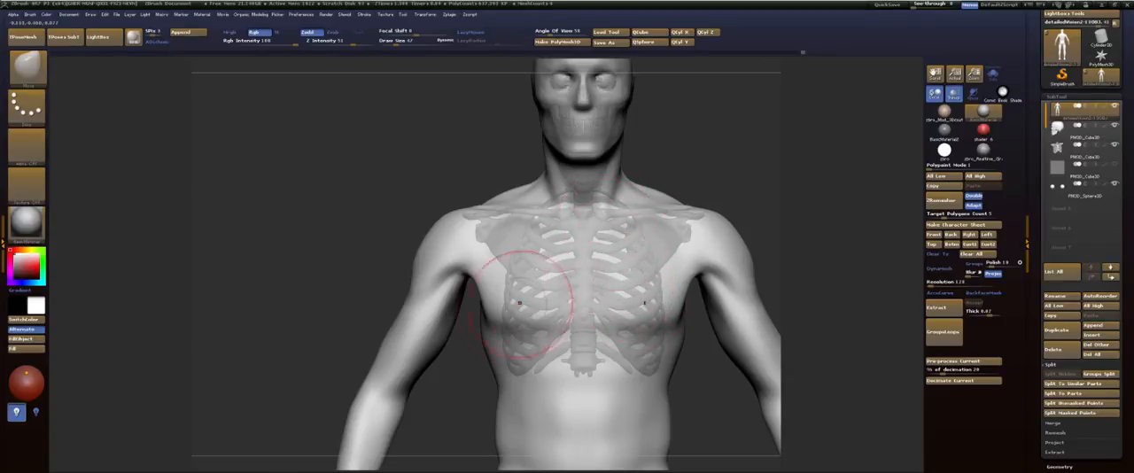
Step: Enlarge the Move brush and adjust the sides of the torso around the lower rib cage from the front
left_click_drag(510, 311, 557, 259)
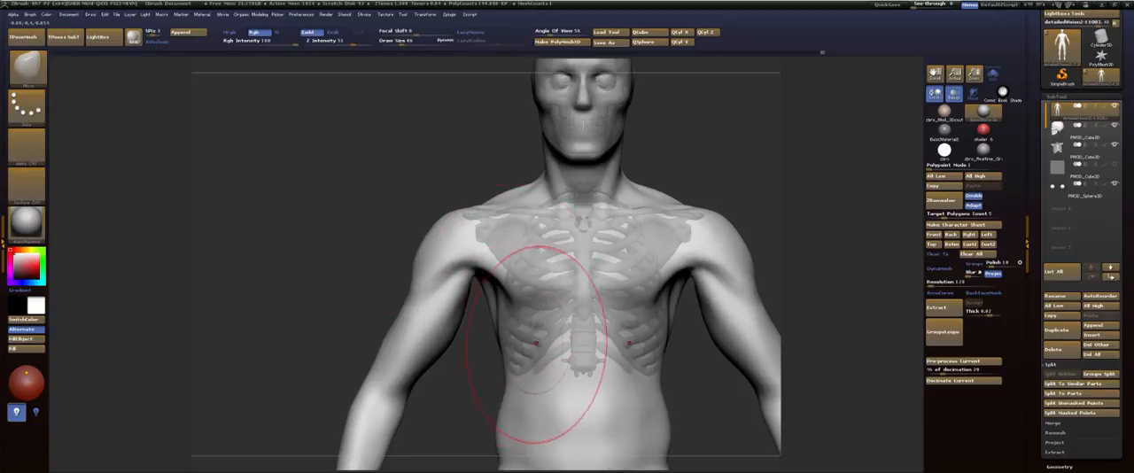
left_click_drag(472, 377, 525, 284)
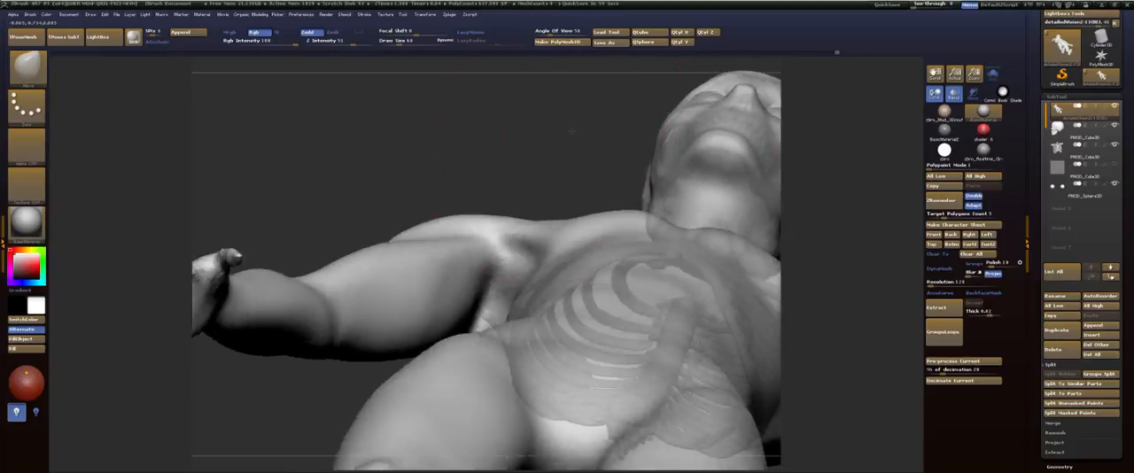
Step: Reduce the Move brush size and reshape the front and back of the shoulders closer to the skeleton from below and above
mouse_move(571, 131)
left_mouse_down()
mouse_move(721, 136)
mouse_move(613, 175)
left_mouse_up()
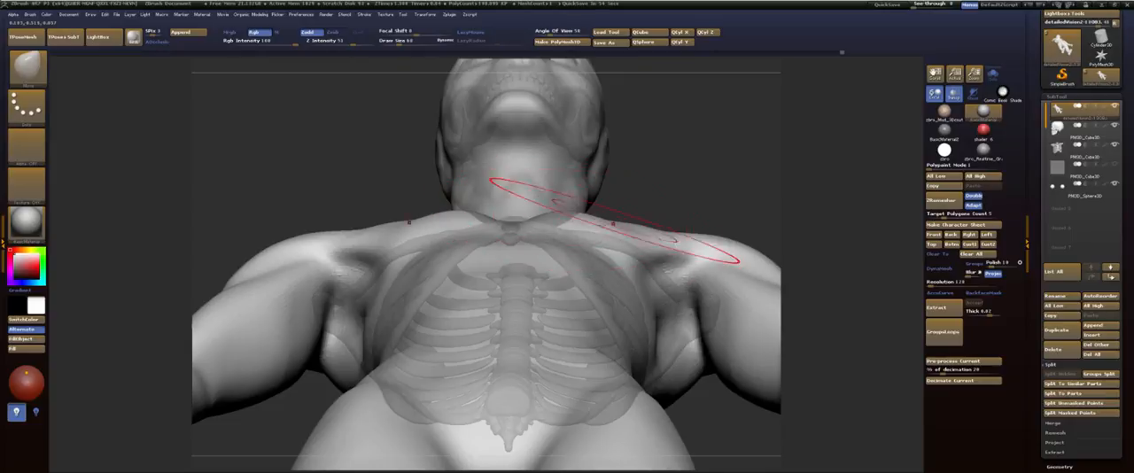
key("s")
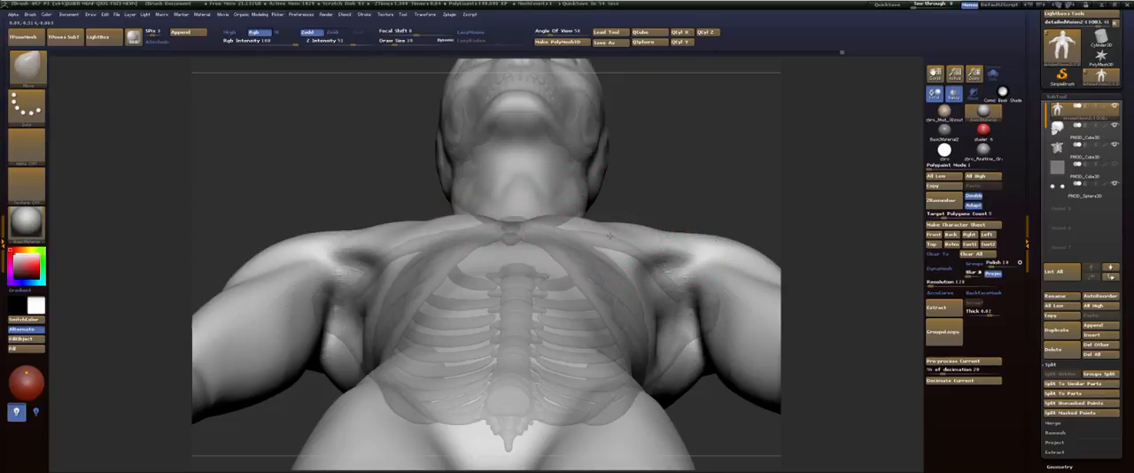
mouse_move(653, 232)
left_mouse_down()
mouse_move(661, 257)
mouse_move(677, 253)
mouse_move(677, 277)
left_mouse_up()
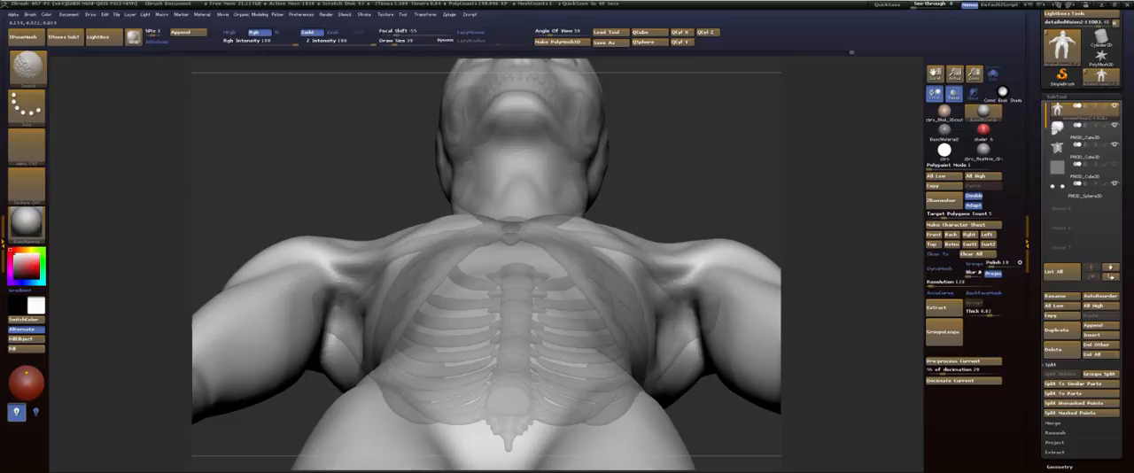
mouse_move(617, 225)
left_mouse_down()
mouse_move(688, 347)
mouse_move(660, 403)
left_mouse_up()
left_click_drag(706, 232, 726, 177)
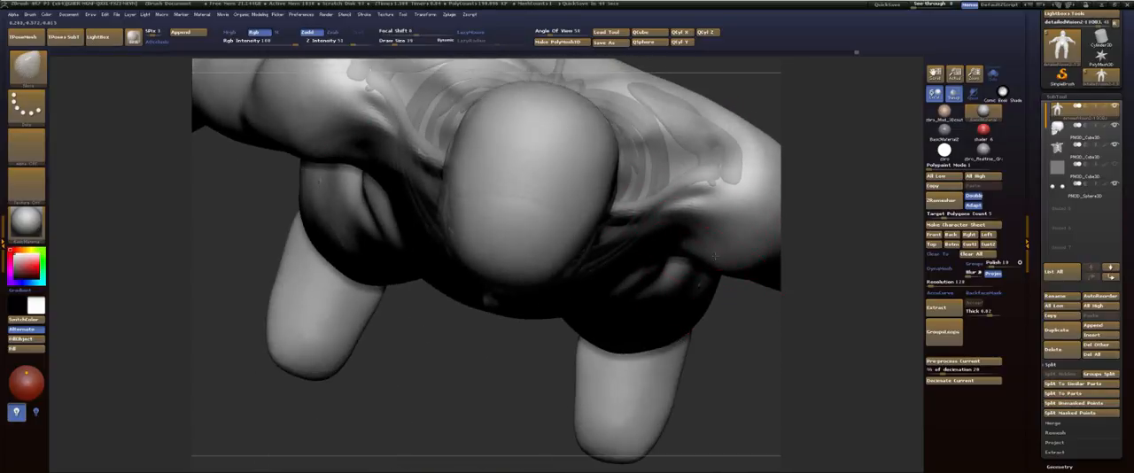
left_click_drag(714, 256, 716, 233)
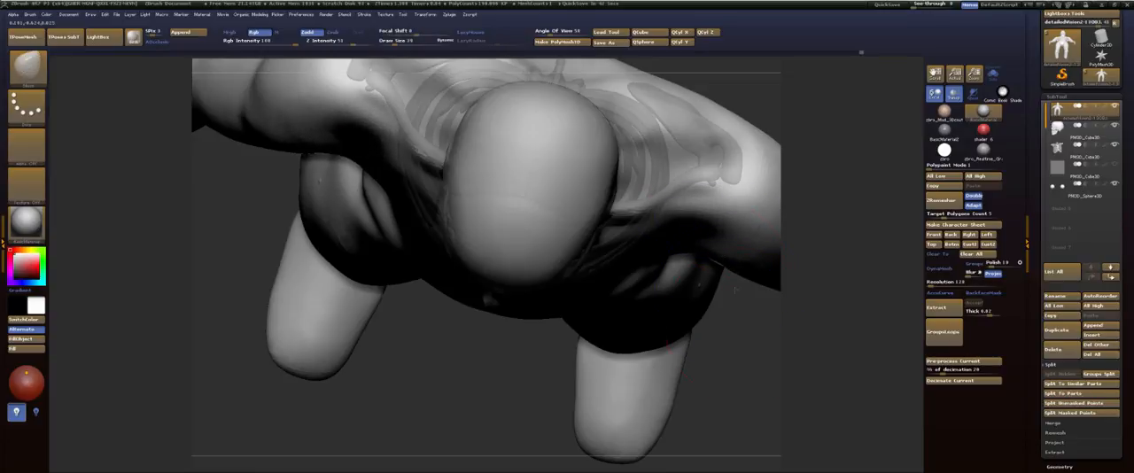
mouse_move(735, 290)
left_mouse_down()
mouse_move(709, 182)
mouse_move(693, 174)
left_mouse_up()
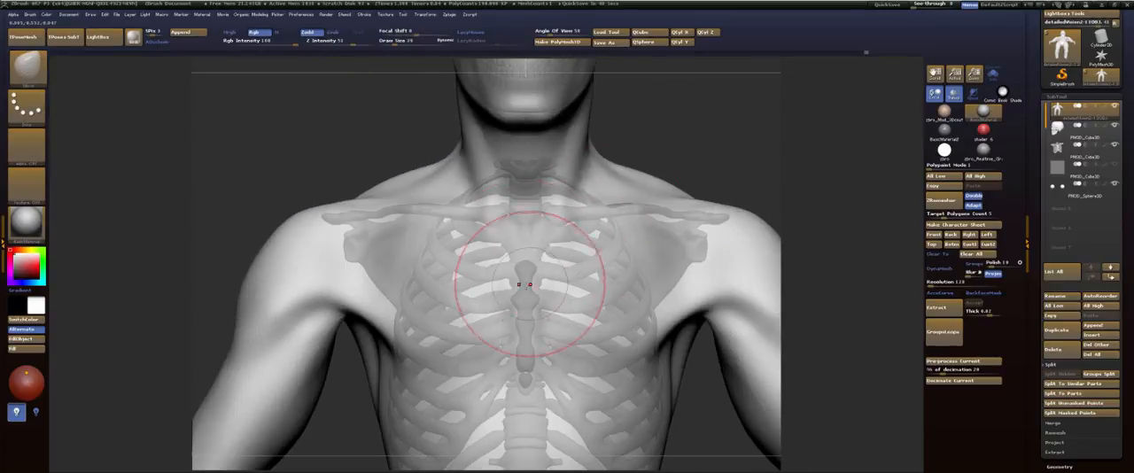
Step: Show the polygroup wireframe, enlarge the brush and shift the whole arm backward from shoulder to wrist in side view
mouse_move(697, 156)
left_mouse_down()
mouse_move(728, 153)
mouse_move(658, 187)
mouse_move(696, 162)
mouse_move(676, 172)
left_mouse_up()
key("shift+f")
mouse_move(472, 257)
left_mouse_down("shift")
mouse_move(483, 255)
mouse_move(477, 330)
mouse_move(416, 250)
mouse_move(332, 288)
mouse_move(297, 319)
mouse_move(293, 225)
left_mouse_up("shift")
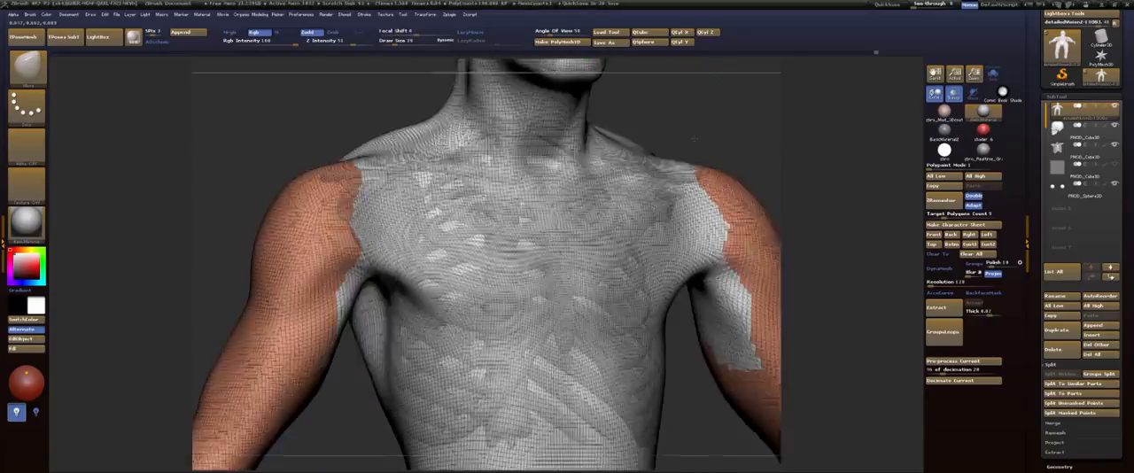
mouse_move(694, 138)
left_mouse_down("shift")
mouse_move(709, 157)
mouse_move(610, 209)
mouse_move(613, 225)
mouse_move(576, 233)
left_mouse_up("shift")
mouse_move(855, 181)
left_mouse_down()
mouse_move(750, 190)
mouse_move(708, 142)
mouse_move(594, 119)
mouse_move(657, 133)
left_mouse_up()
key("s")
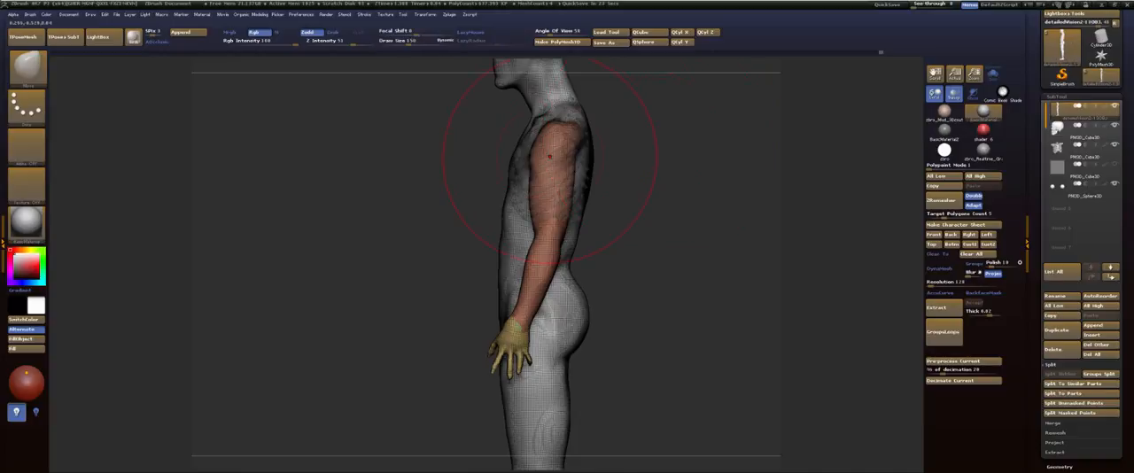
left_click_drag(553, 173, 562, 171)
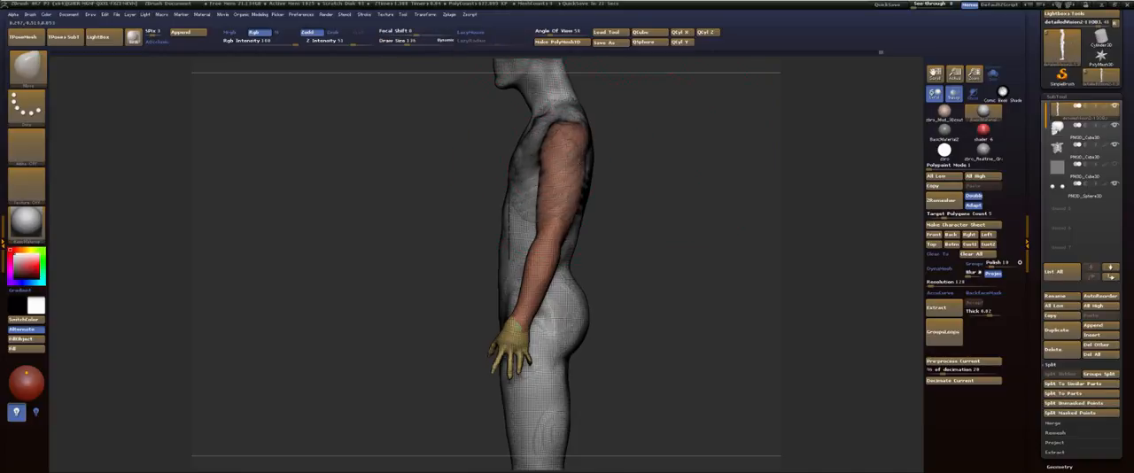
left_click_drag(537, 250, 544, 251)
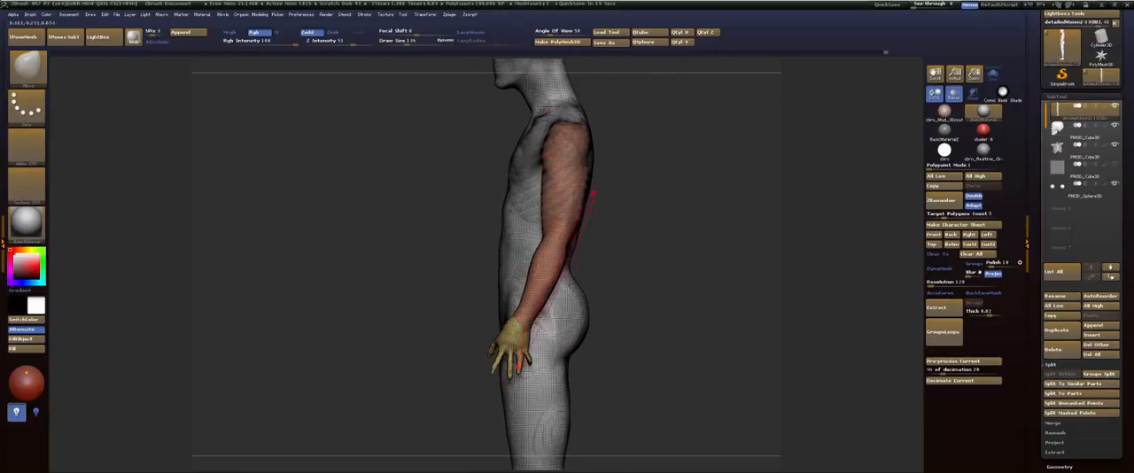
left_click_drag(526, 308, 532, 308)
Step: Pull the outer contours of both arms inward around the upper arm and elbow in front view
left_click_drag(642, 239, 709, 234)
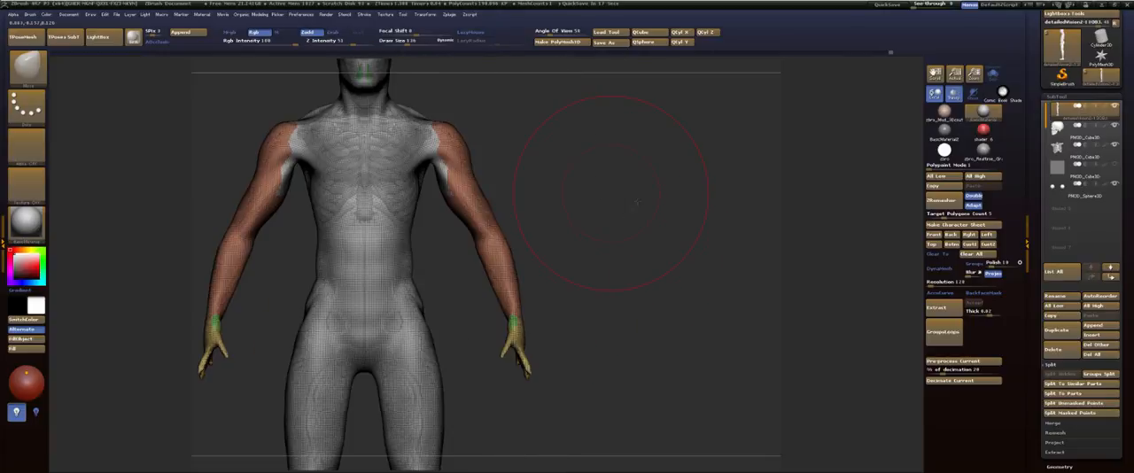
mouse_move(613, 197)
left_mouse_down("alt")
mouse_move(695, 232)
mouse_move(626, 189)
mouse_move(716, 321)
mouse_move(637, 225)
left_mouse_up("alt")
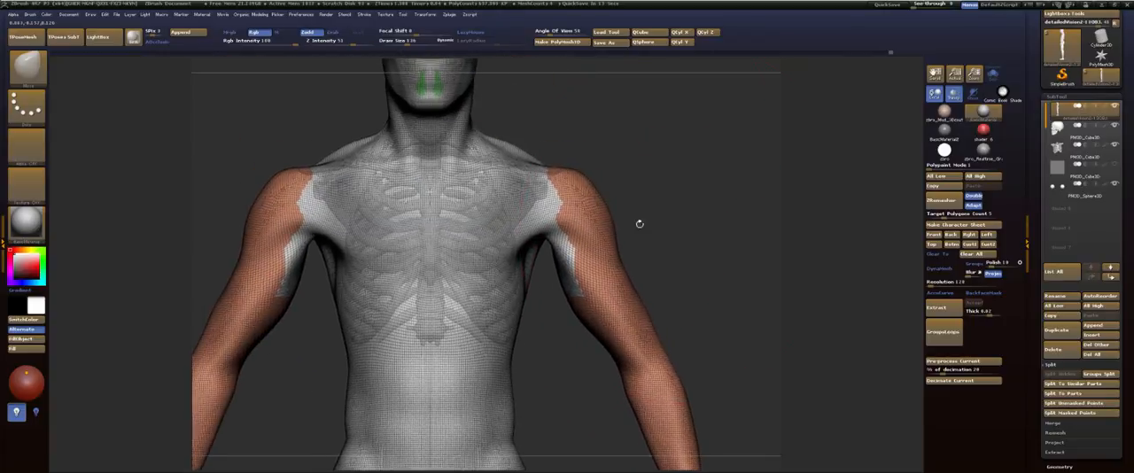
left_click_drag(597, 270, 580, 272)
left_click_drag(656, 239, 689, 170, "alt")
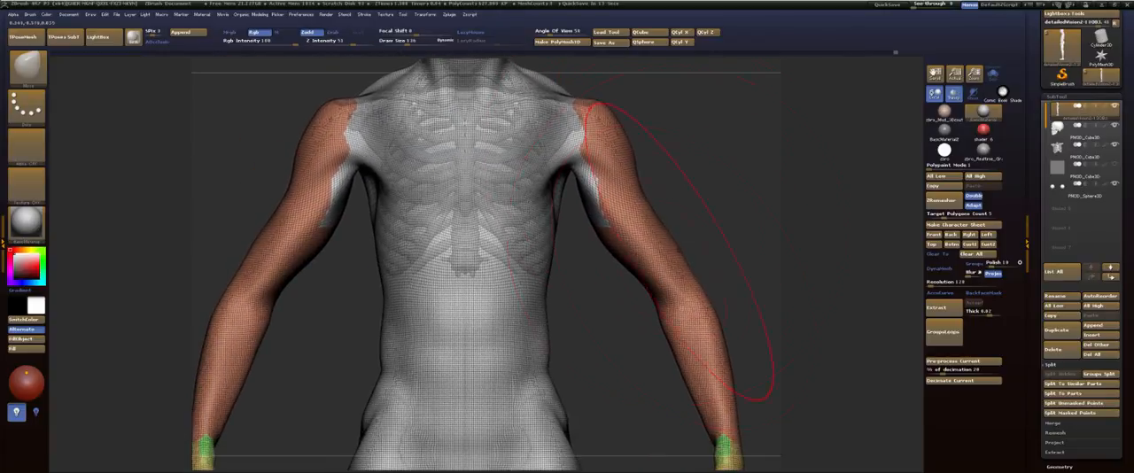
left_click_drag(659, 305, 642, 310)
Step: Shrink the Move brush, reshape the upper back and rear of the shoulders from behind and the side, and hide the wireframe
mouse_move(713, 179)
left_mouse_down("alt")
mouse_move(712, 300)
mouse_move(657, 300)
mouse_move(614, 207)
mouse_move(360, 163)
left_mouse_up("alt")
key("s")
mouse_move(491, 193)
left_mouse_down()
mouse_move(480, 192)
mouse_move(491, 208)
mouse_move(445, 216)
left_mouse_up()
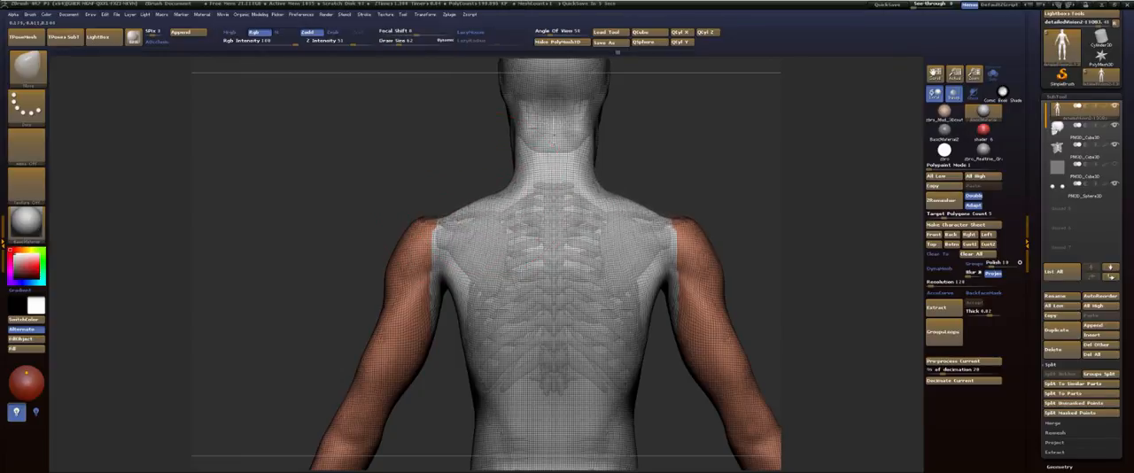
left_click_drag(419, 189, 469, 192)
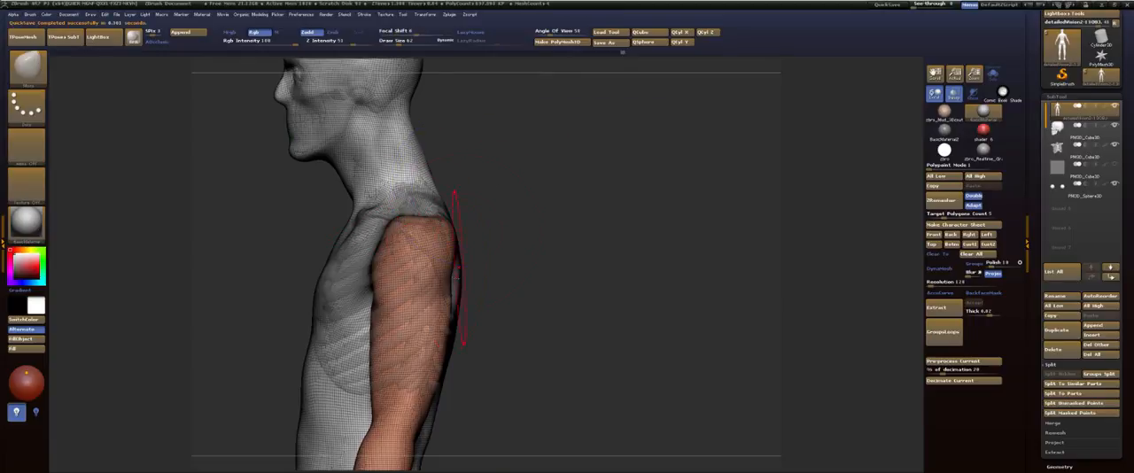
left_click_drag(458, 268, 420, 288)
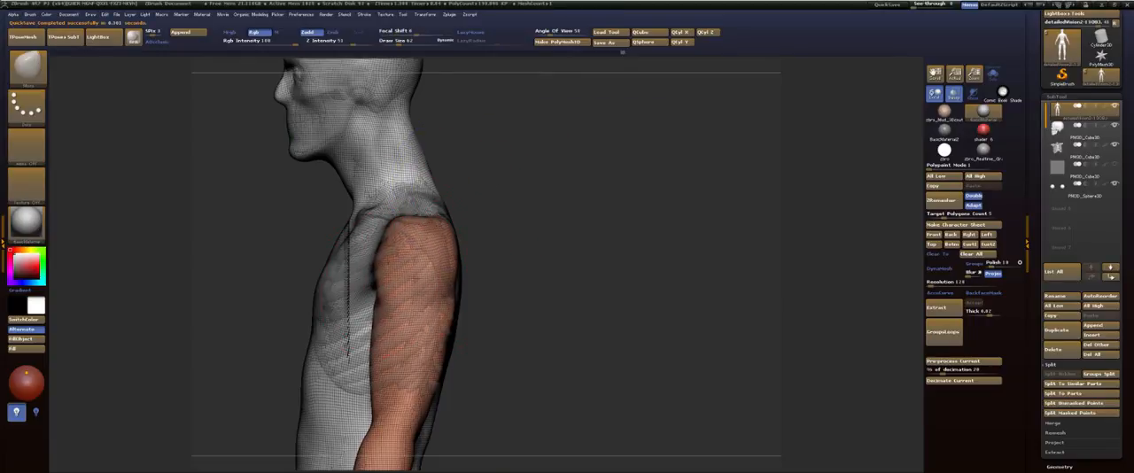
left_click_drag(619, 221, 669, 221, "shift")
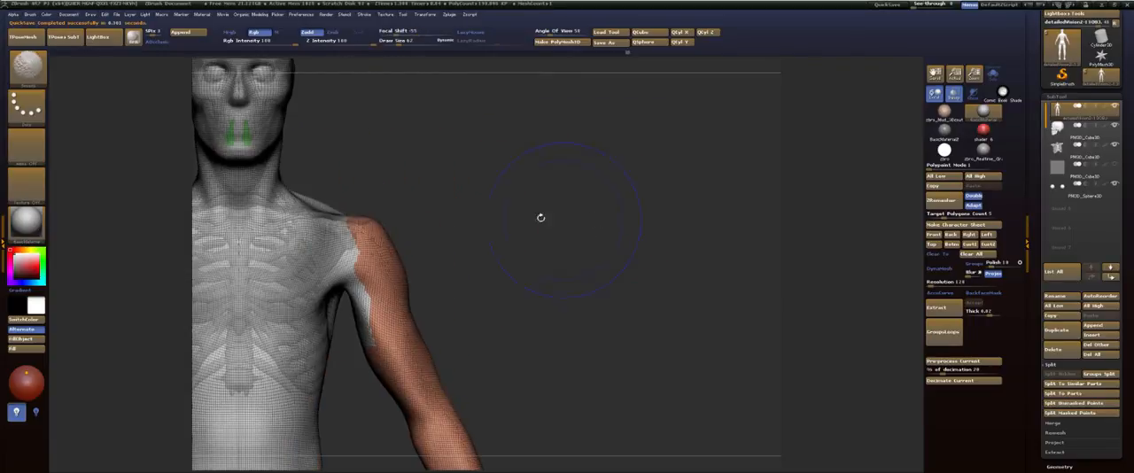
left_click_drag(540, 218, 789, 195, "alt")
key("shift+f")
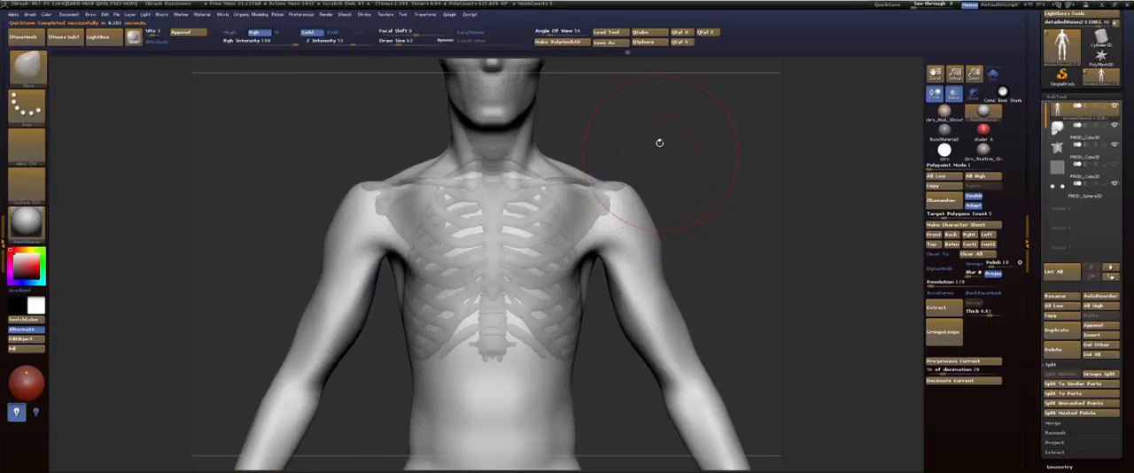
Step: Choose the FormSoft brush, build up the surface along the collarbones toward the sternum and check the shoulders from several angles
left_click_drag(659, 142, 668, 165)
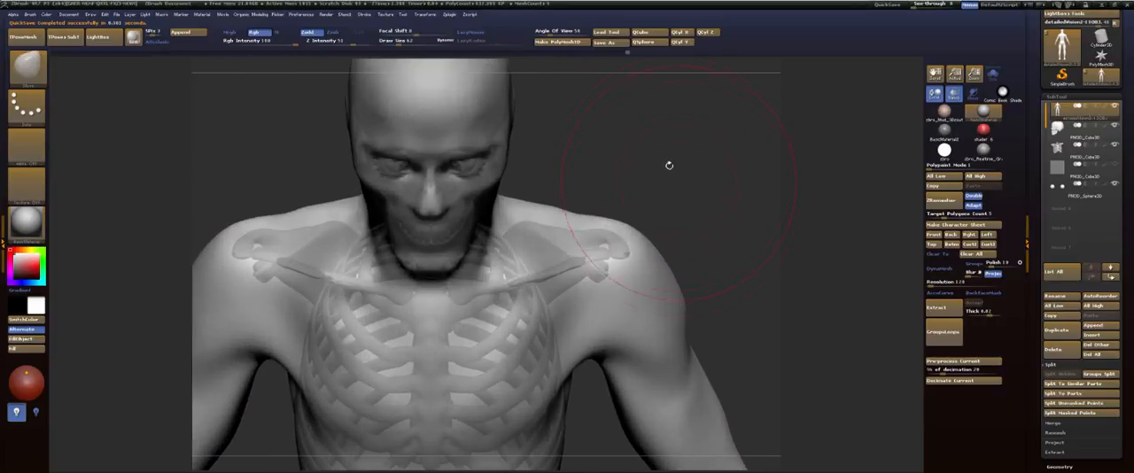
key("b")
key("f")
key("s")
left_click_drag(588, 267, 535, 279)
left_click_drag(684, 207, 642, 234)
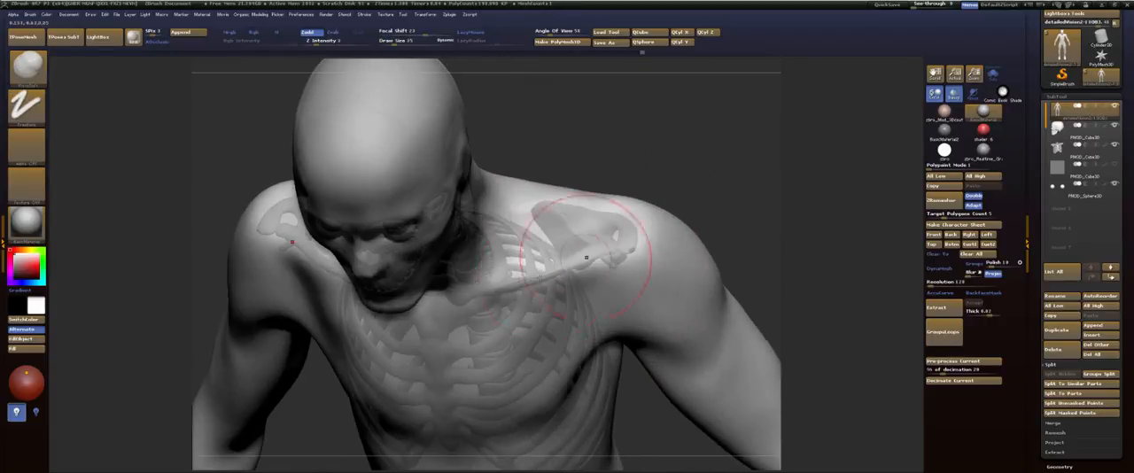
left_click_drag(721, 210, 723, 169)
mouse_move(714, 241)
left_mouse_down("alt")
mouse_move(653, 193)
mouse_move(622, 218)
mouse_move(661, 195)
mouse_move(463, 258)
left_mouse_up("alt")
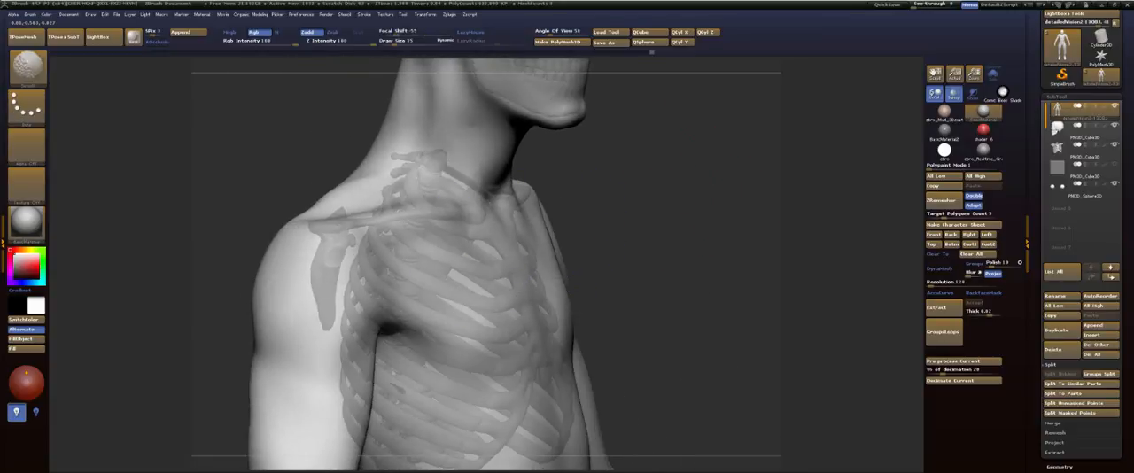
left_click_drag(662, 262, 618, 239)
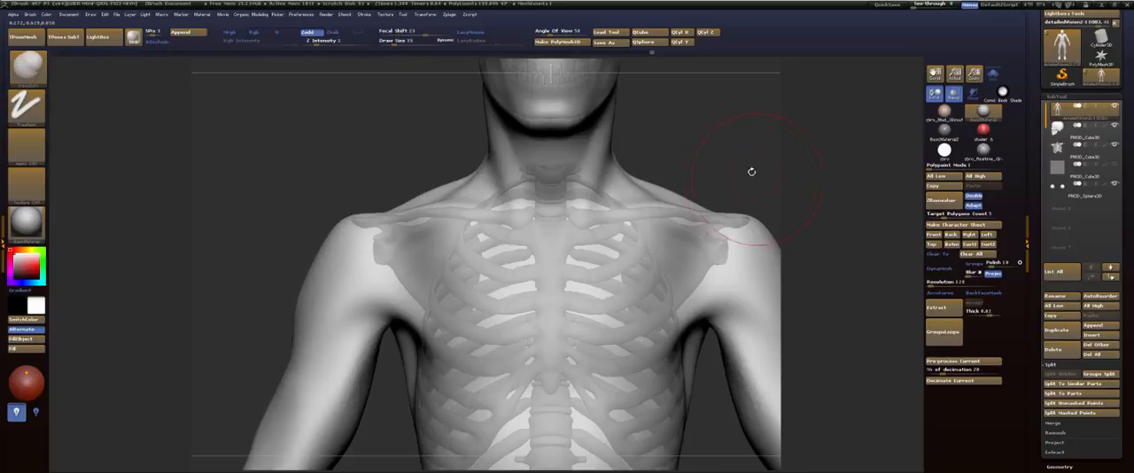
mouse_move(752, 172)
left_mouse_down("alt")
mouse_move(654, 148)
mouse_move(726, 151)
mouse_move(343, 230)
mouse_move(396, 227)
left_mouse_up("alt")
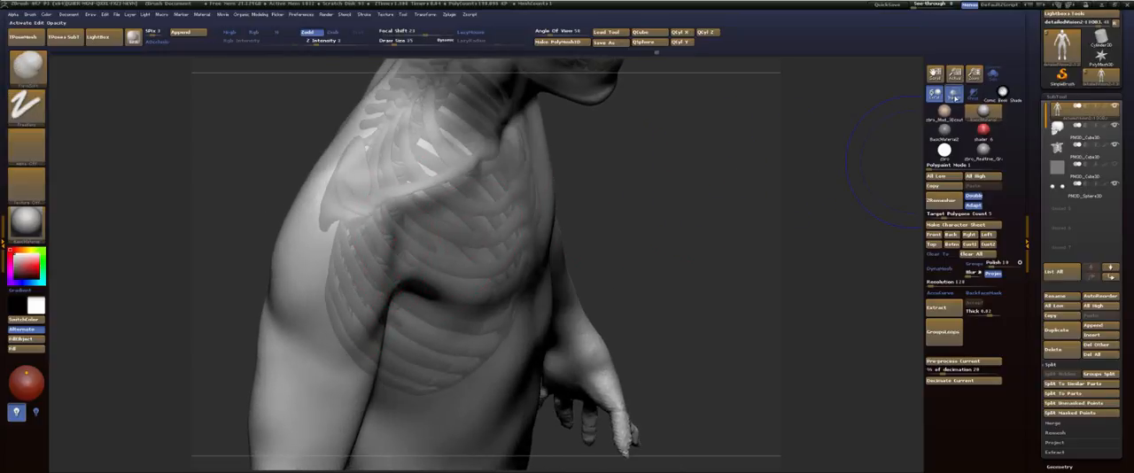
Step: Turn off the transparent display and refine the shoulder, armpit and side of the chest, smoothing the surface below the armpit
left_click(953, 94)
left_click_drag(679, 190, 695, 192)
left_click_drag(358, 336, 388, 228)
left_click_drag(695, 215, 569, 216, "shift")
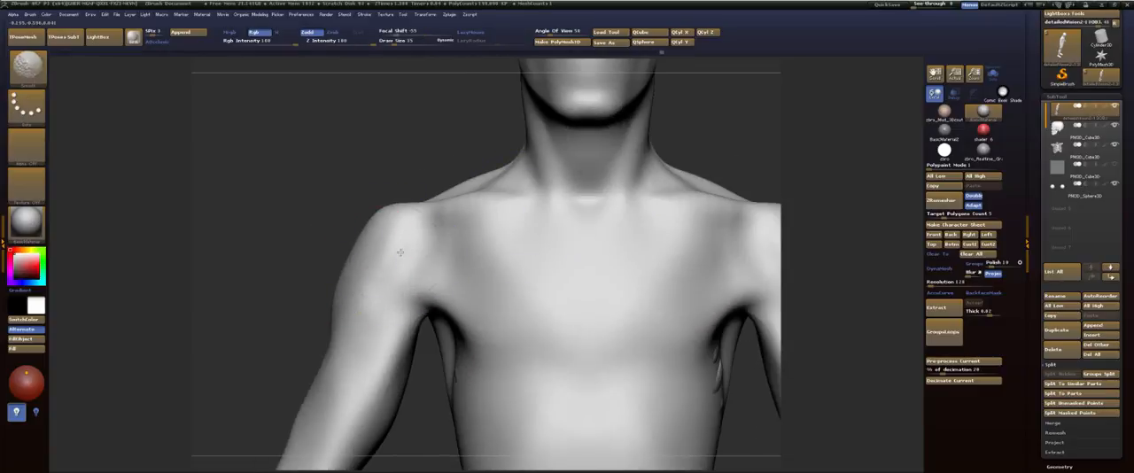
mouse_move(297, 265)
left_mouse_down("alt")
mouse_move(245, 172)
mouse_move(344, 181)
left_mouse_up("alt")
mouse_move(447, 268)
left_mouse_down()
mouse_move(414, 266)
mouse_move(407, 293)
left_mouse_up()
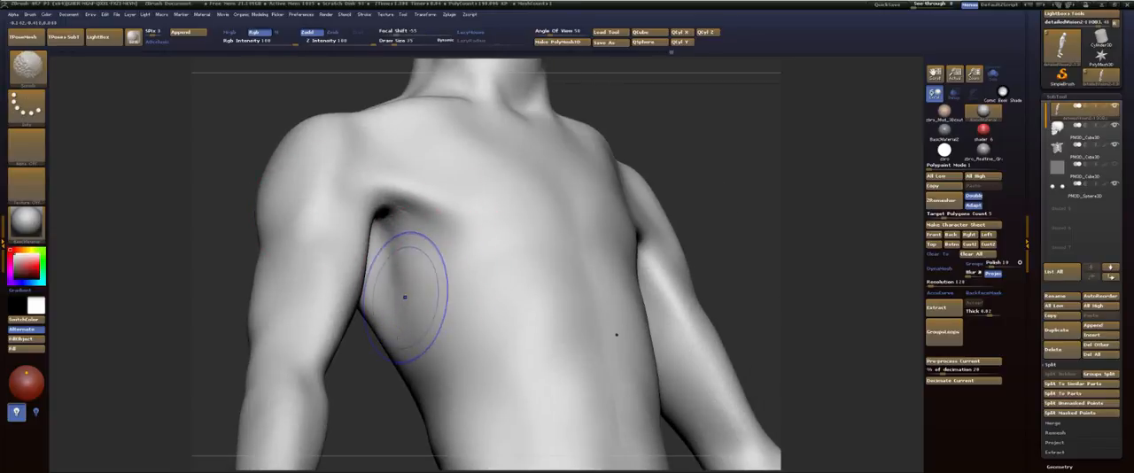
left_click_drag(409, 403, 295, 429)
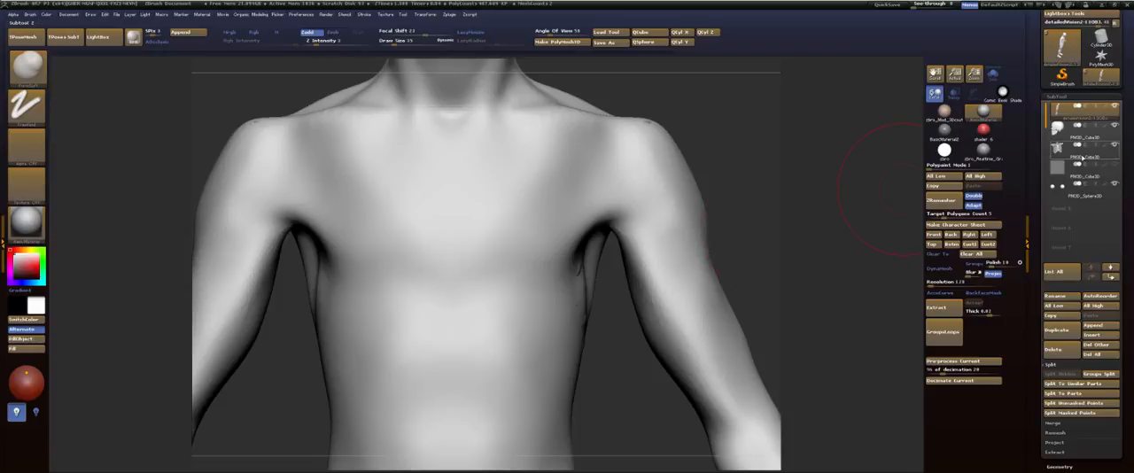
Step: Select the rib cage subtool, isolate it with Solo and inspect it from the front
left_click(1082, 158)
key("space")
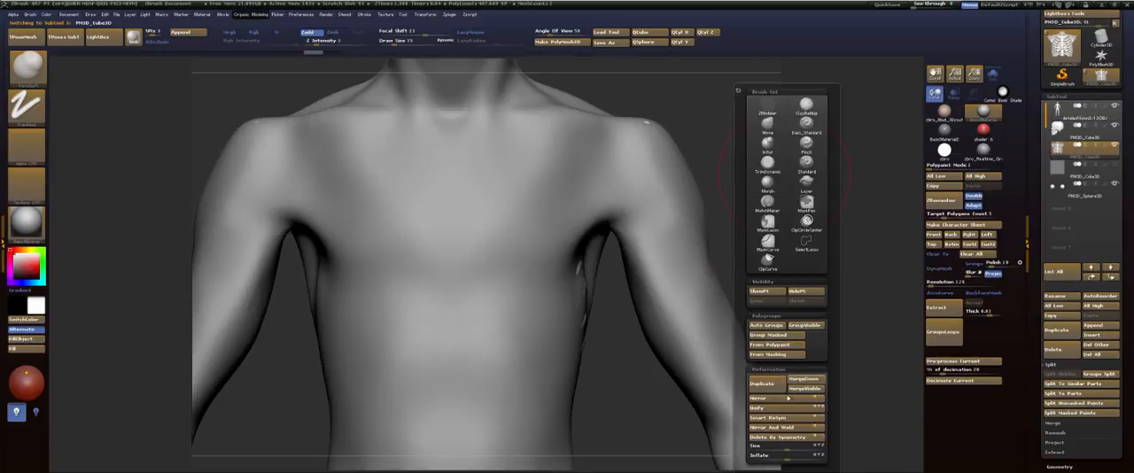
left_click_drag(782, 178, 646, 178)
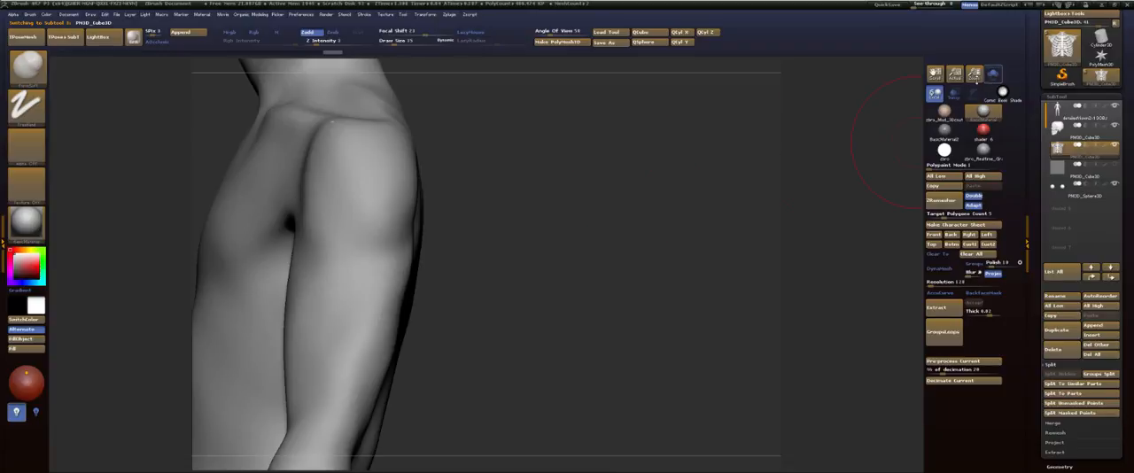
left_click(992, 76)
left_click_drag(643, 147, 688, 156, "shift")
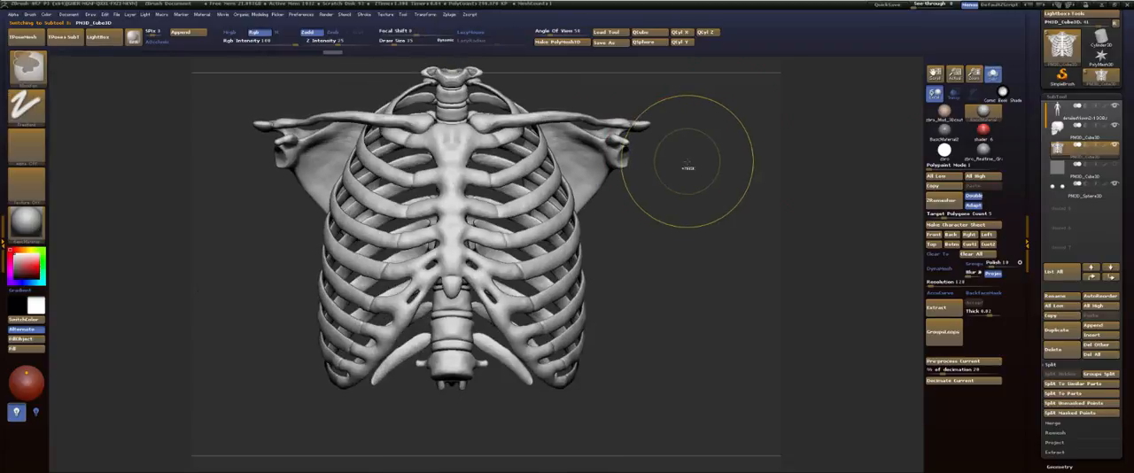
key("ctrl+z")
key("ctrl+shift+z")
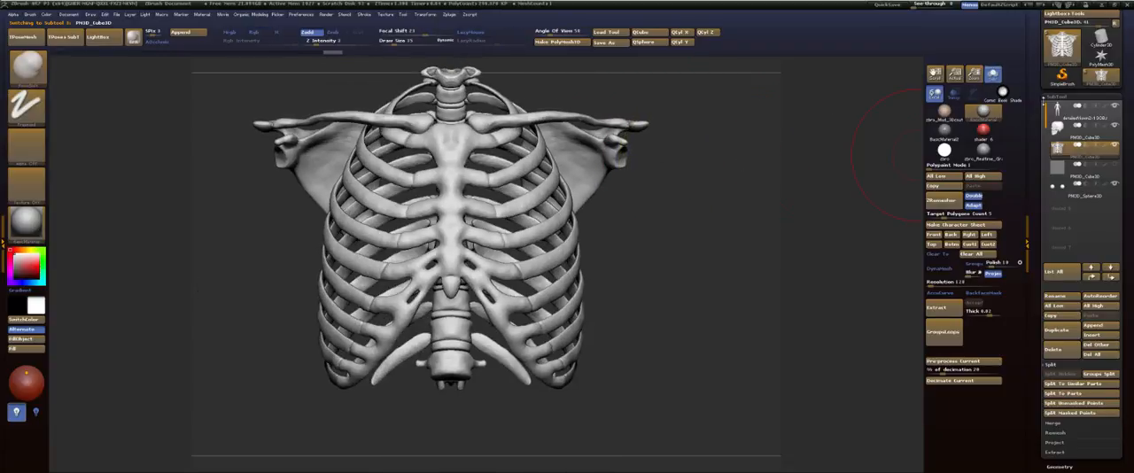
mouse_move(1114, 133)
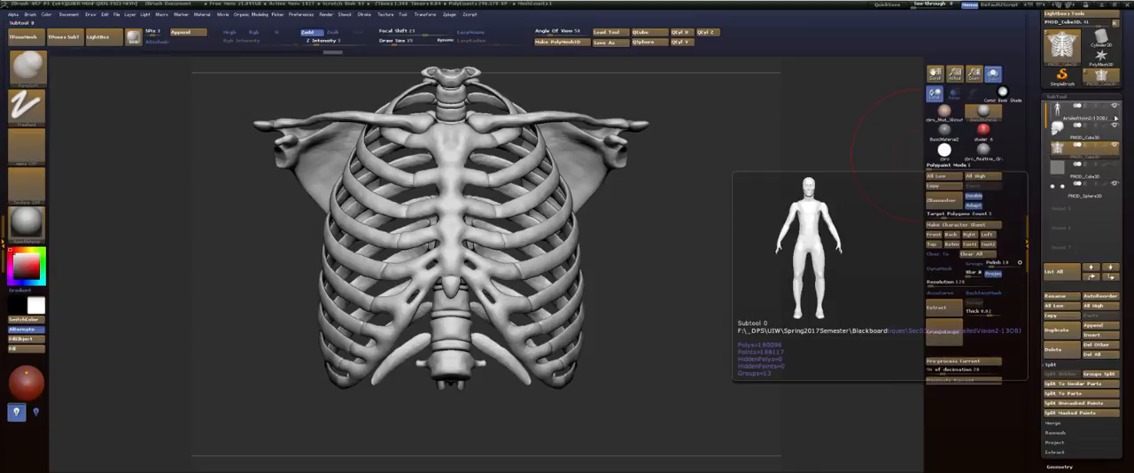
Step: Select the body subtool, adjust the FormSoft brush size and reshape the neck and throat beneath the jaw
left_click(1089, 115)
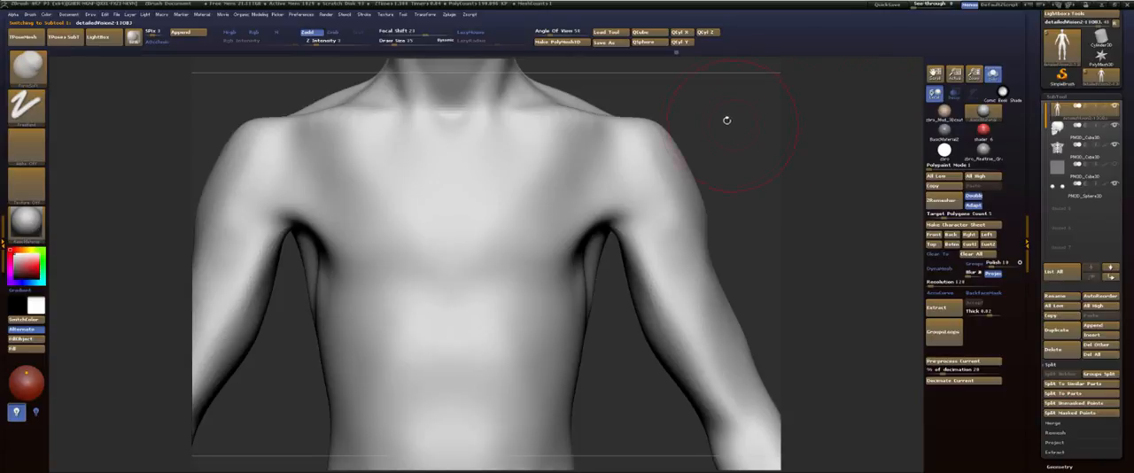
left_click_drag(726, 119, 689, 225)
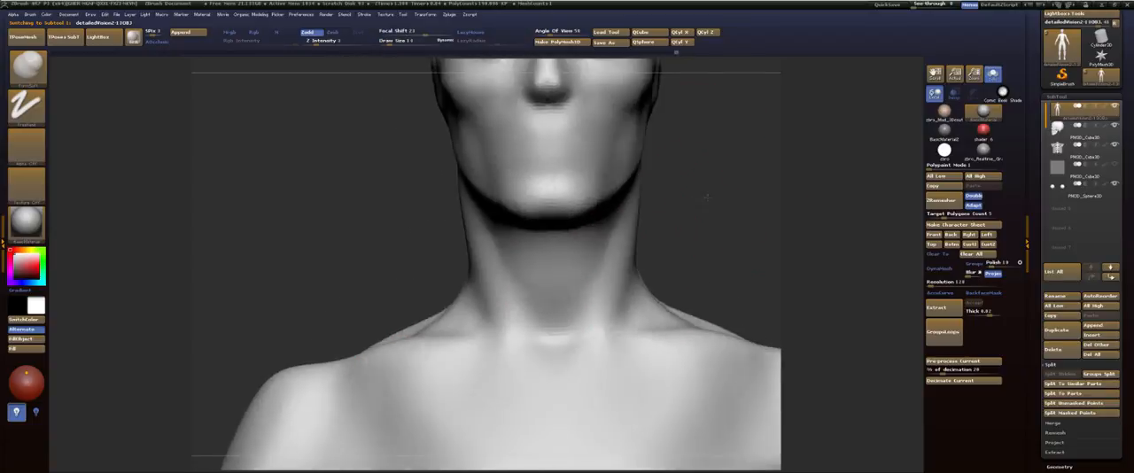
left_click_drag(706, 198, 728, 200)
key("s")
left_click(688, 234)
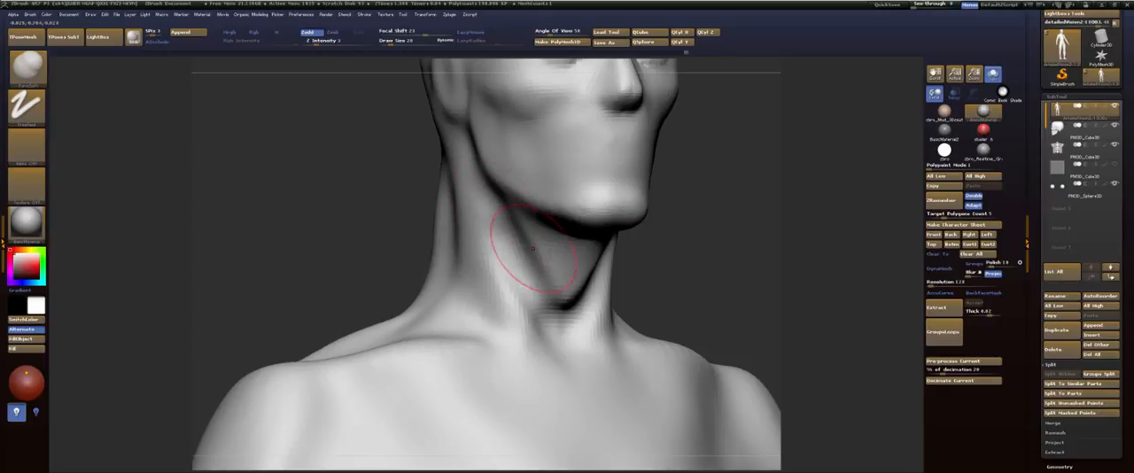
mouse_move(568, 307)
left_mouse_down("shift")
mouse_move(598, 249)
mouse_move(721, 233)
left_mouse_up("shift")
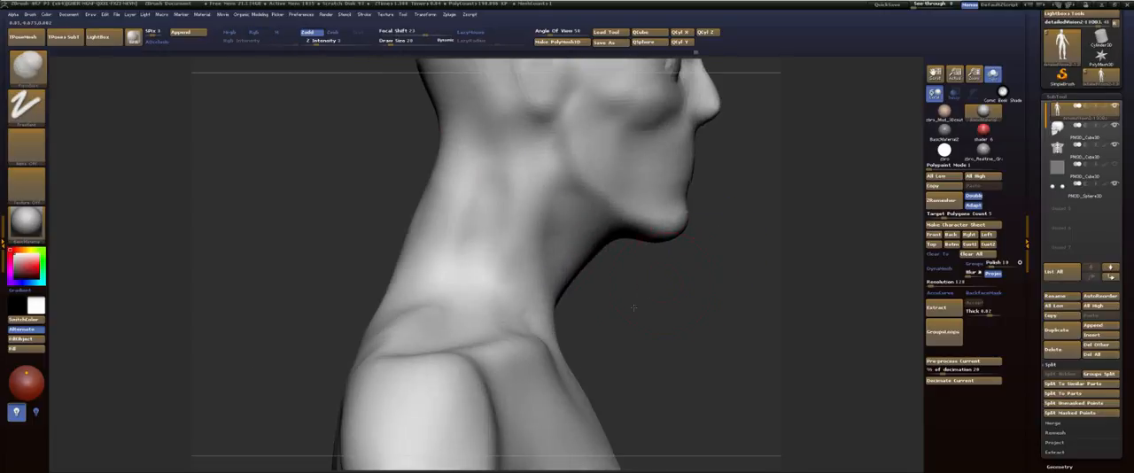
left_click_drag(635, 306, 553, 292, "alt")
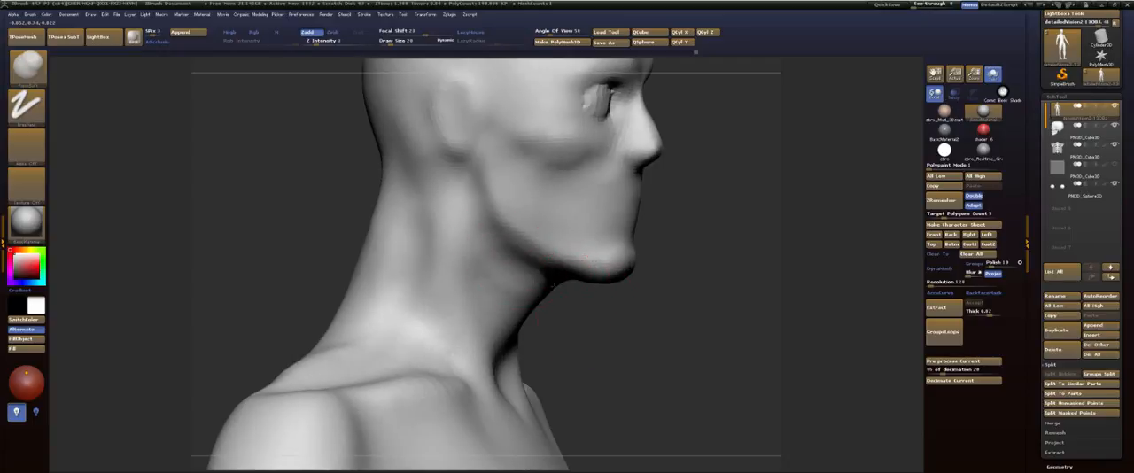
mouse_move(648, 306)
left_mouse_down()
mouse_move(571, 267)
mouse_move(565, 307)
left_mouse_up()
left_click_drag(501, 252, 522, 251)
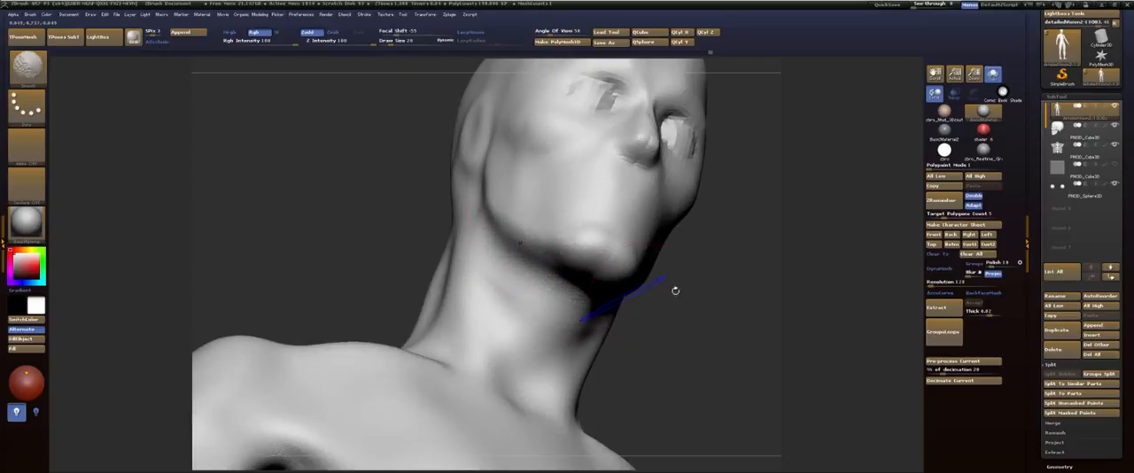
Step: Smooth the underside of the jaw and the neck, checking the figure from several angles
left_click_drag(675, 291, 706, 299)
mouse_move(643, 321)
left_mouse_down("alt")
mouse_move(686, 294)
mouse_move(675, 321)
mouse_move(696, 305)
left_mouse_up("alt")
left_click_drag(405, 285, 424, 227, "alt")
left_click_drag(457, 253, 383, 194, "alt")
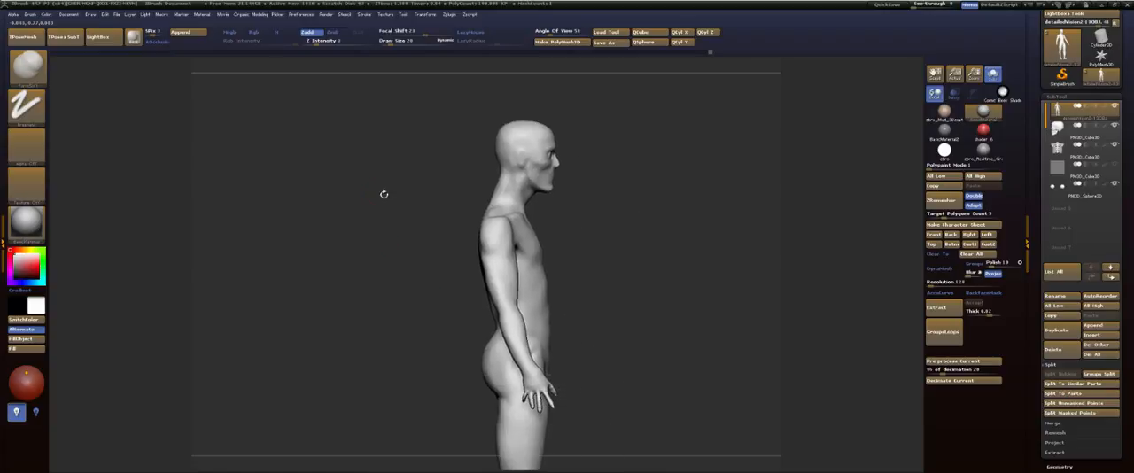
left_click_drag(607, 222, 872, 128, "alt")
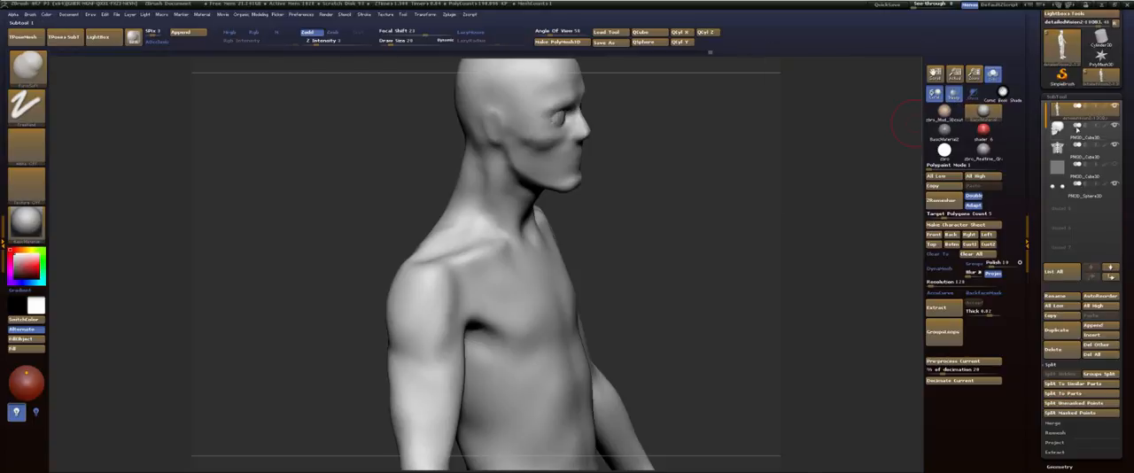
Step: Turn on the transparent display to reveal the rib cage and choose a ClayBuildup brush sized for the chest
left_click(953, 94)
mouse_move(683, 220)
left_mouse_down()
mouse_move(595, 225)
mouse_move(620, 129)
mouse_move(708, 122)
mouse_move(692, 77)
left_mouse_up()
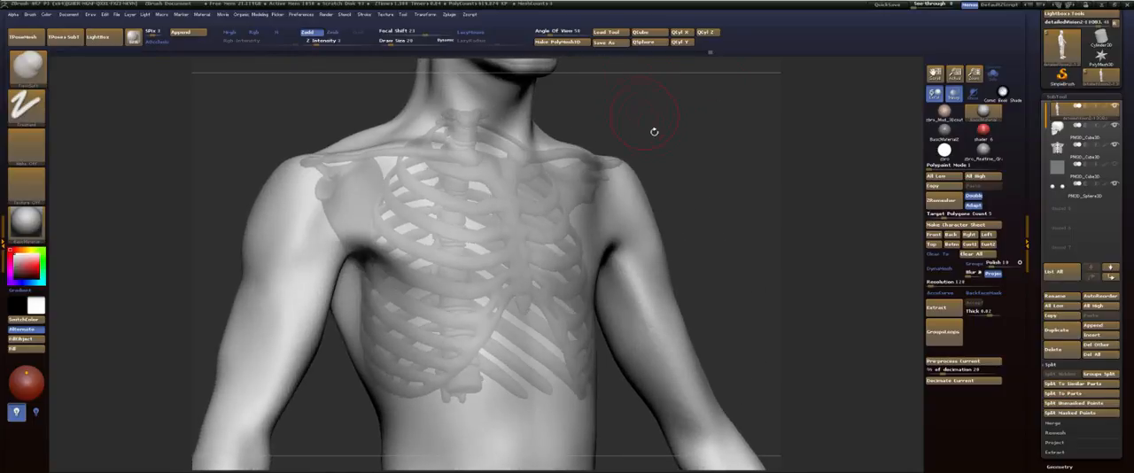
key("b")
key("c")
key("b")
key("s")
left_click_drag(435, 213, 439, 210)
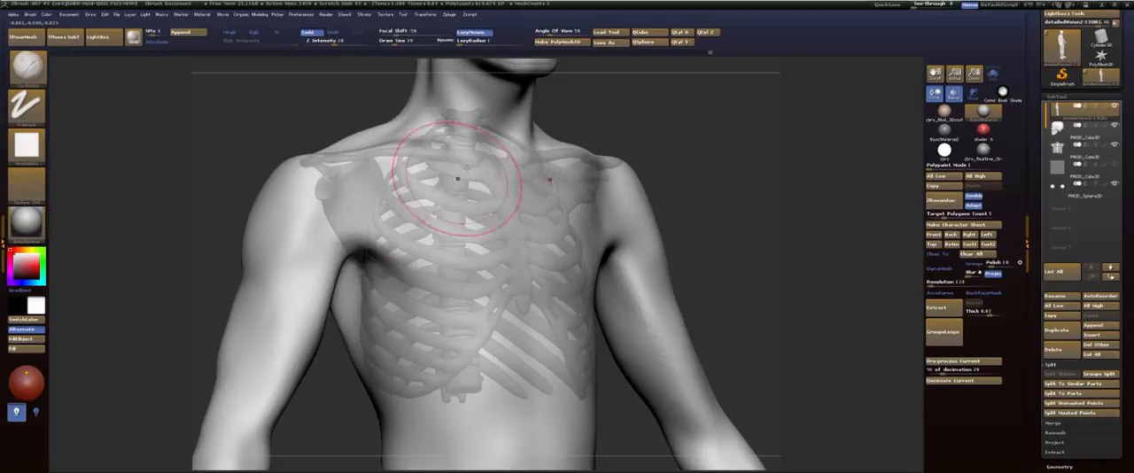
Step: Build up both pectoral muscles over the ribs, from the armpits to the sternum, and turn off the transparent display
mouse_move(384, 232)
left_mouse_down()
mouse_move(478, 202)
mouse_move(458, 203)
left_mouse_up()
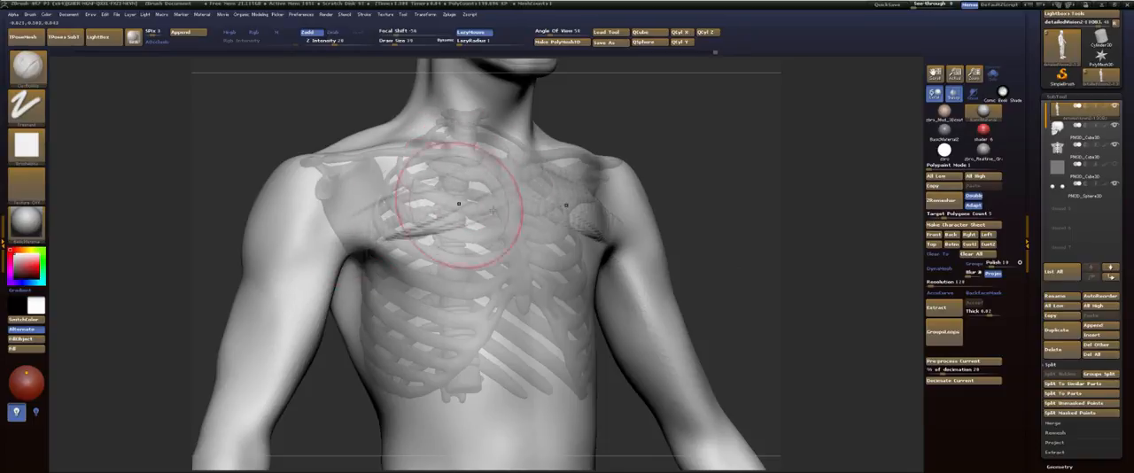
left_click_drag(399, 219, 471, 232)
mouse_move(401, 252)
left_mouse_down()
mouse_move(489, 258)
mouse_move(497, 273)
left_mouse_up()
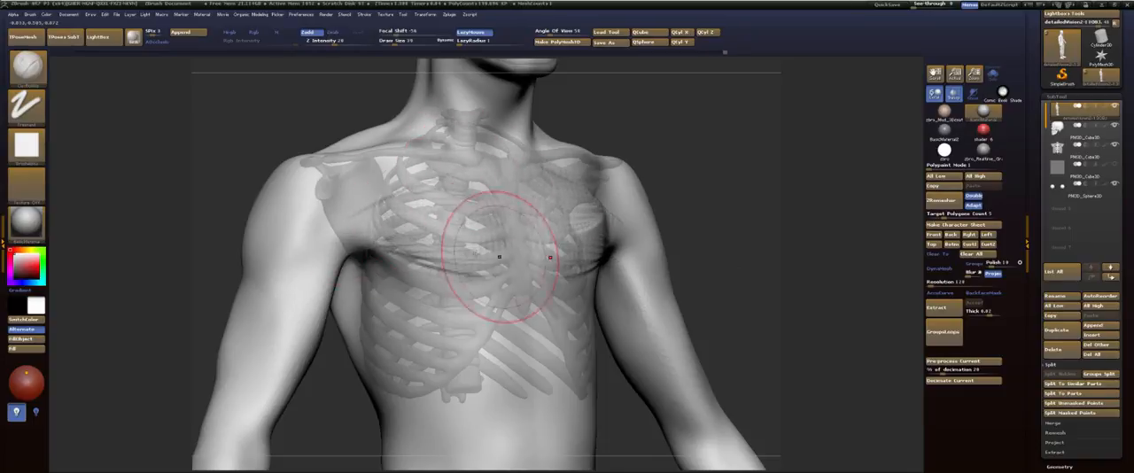
left_click_drag(677, 170, 605, 166, "shift")
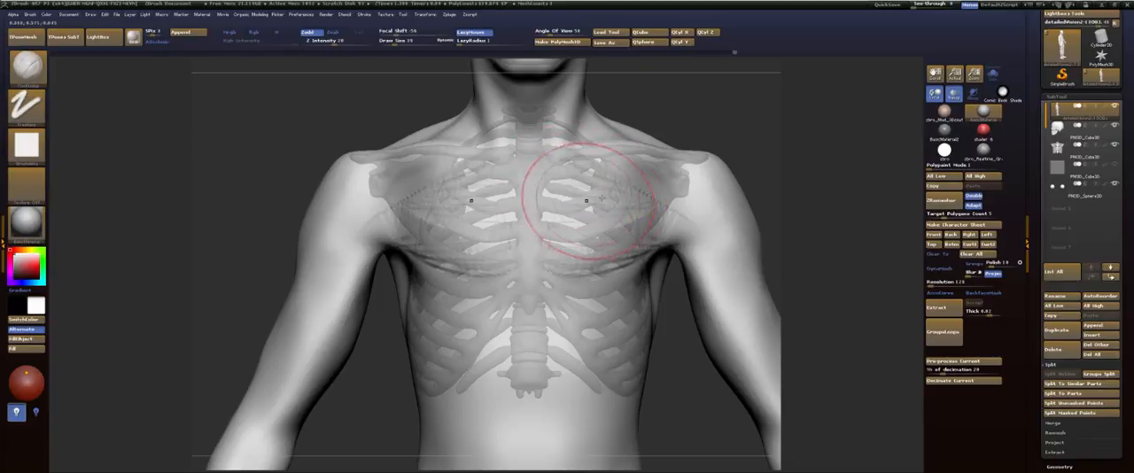
left_click_drag(753, 167, 686, 168)
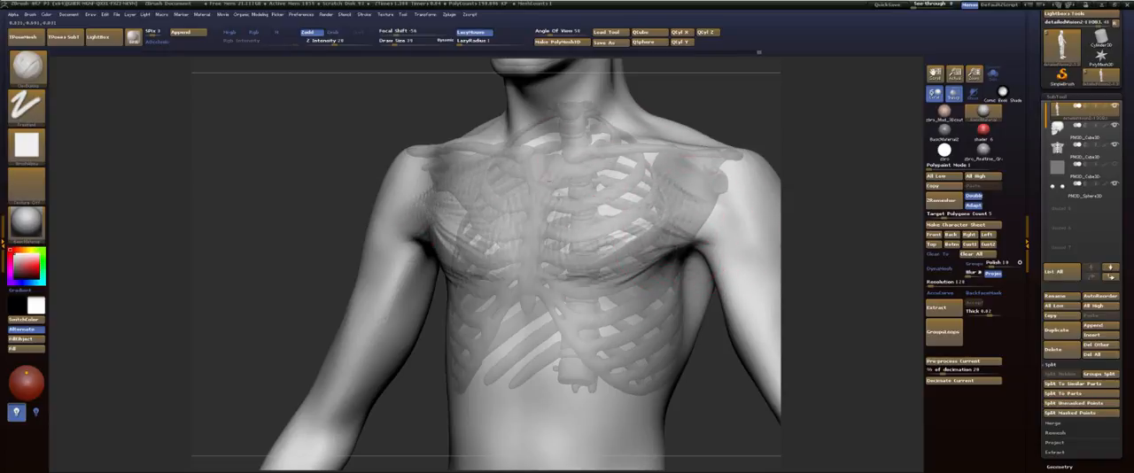
mouse_move(703, 114)
left_mouse_down()
mouse_move(754, 115)
mouse_move(729, 126)
left_mouse_up()
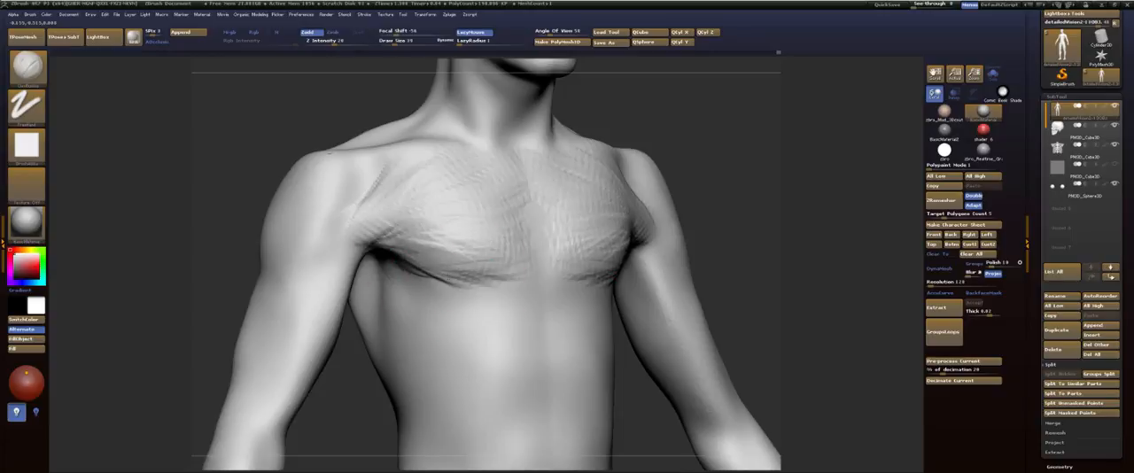
Step: Define the lower edge of the pectorals and smooth the chest and upper arms
left_click_drag(395, 264, 452, 293)
left_click_drag(537, 256, 489, 209, "shift")
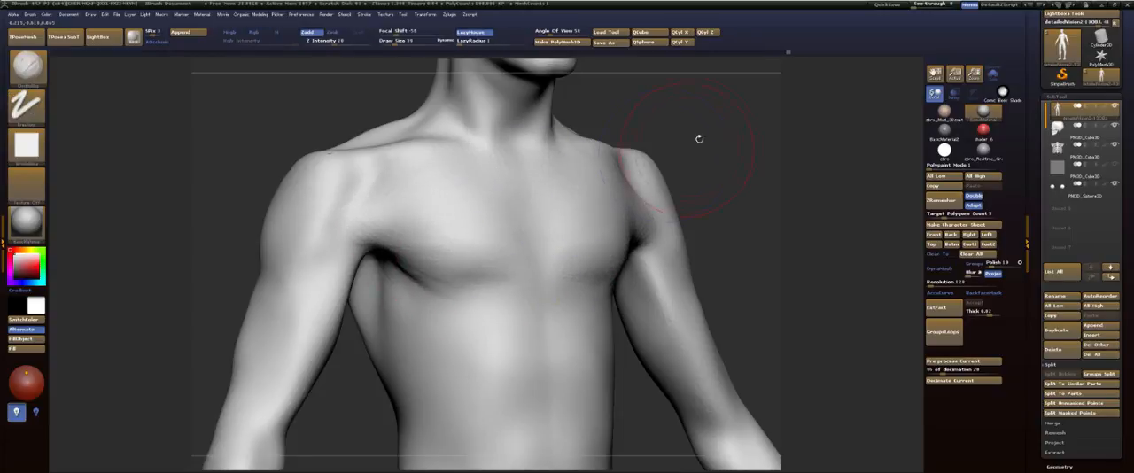
mouse_move(699, 136)
left_mouse_down()
mouse_move(677, 168)
mouse_move(701, 127)
mouse_move(747, 114)
mouse_move(684, 136)
left_mouse_up()
left_click_drag(448, 263, 508, 262)
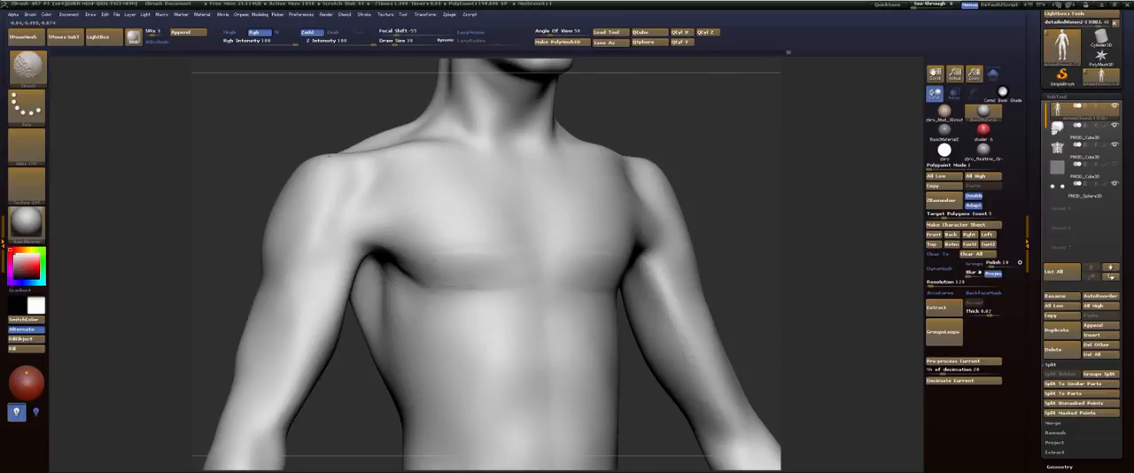
left_click_drag(357, 410, 310, 376)
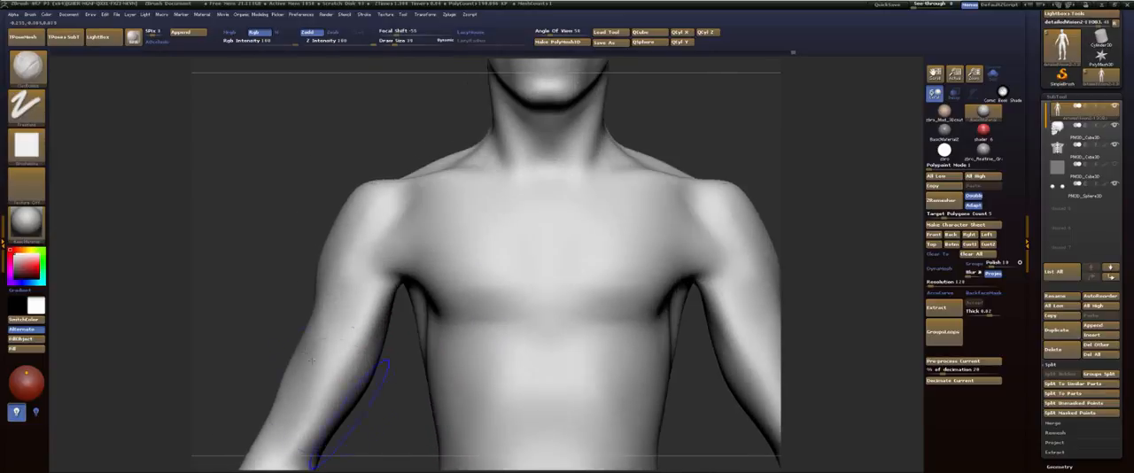
left_click_drag(281, 213, 332, 79)
left_click_drag(441, 281, 416, 329, "alt")
Step: Check the whole figure's proportions and combine all subtools into one posing mesh with Transpose Master's TPoseMesh
left_click_drag(662, 196, 644, 111, "alt")
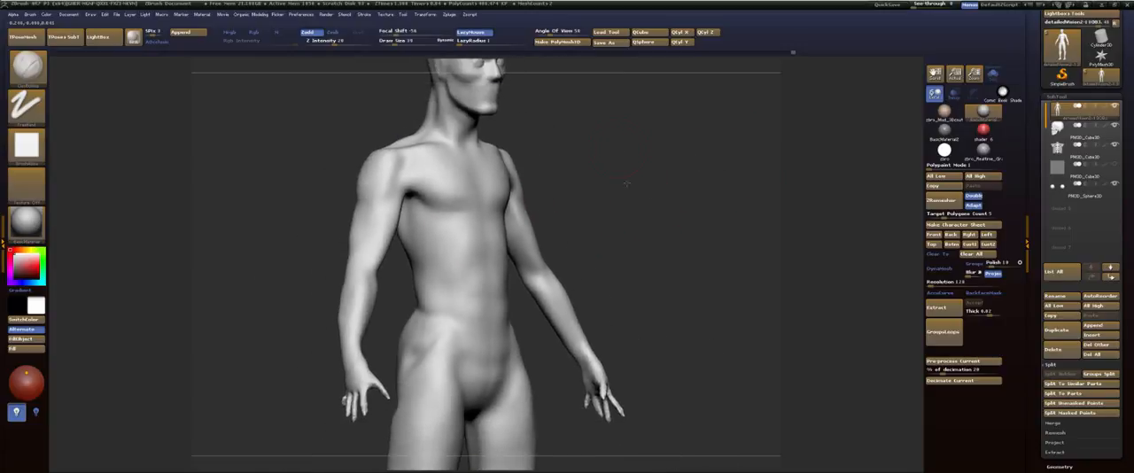
left_click_drag(625, 146, 654, 159, "alt")
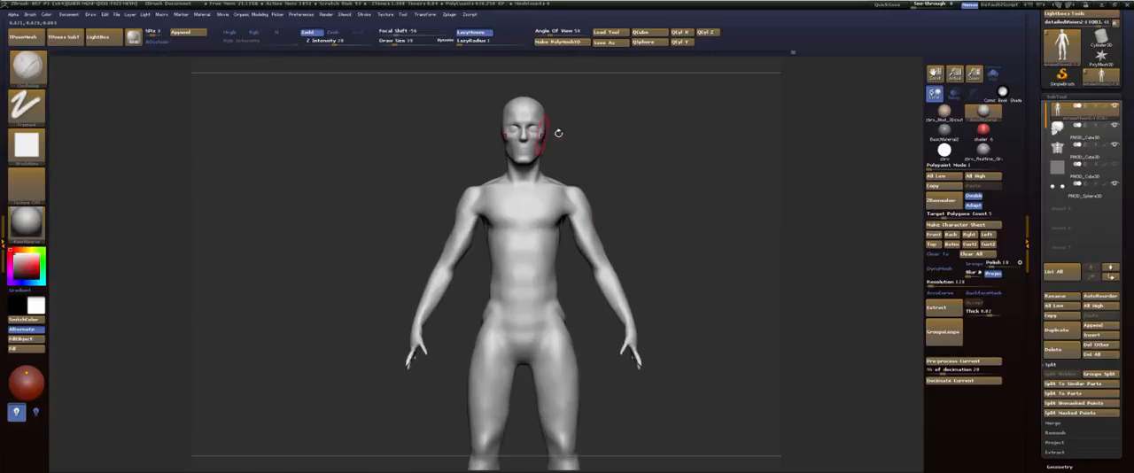
left_click_drag(658, 164, 625, 166)
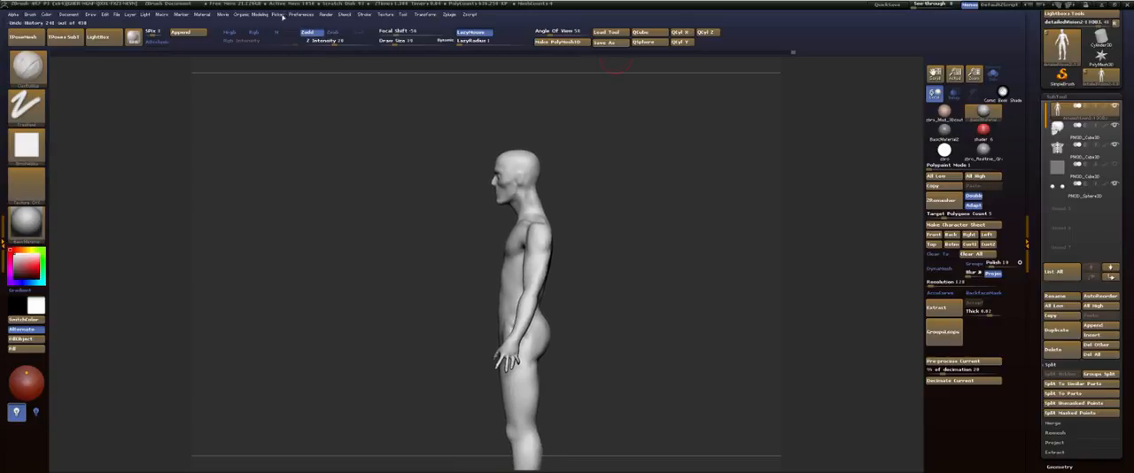
left_click(449, 16)
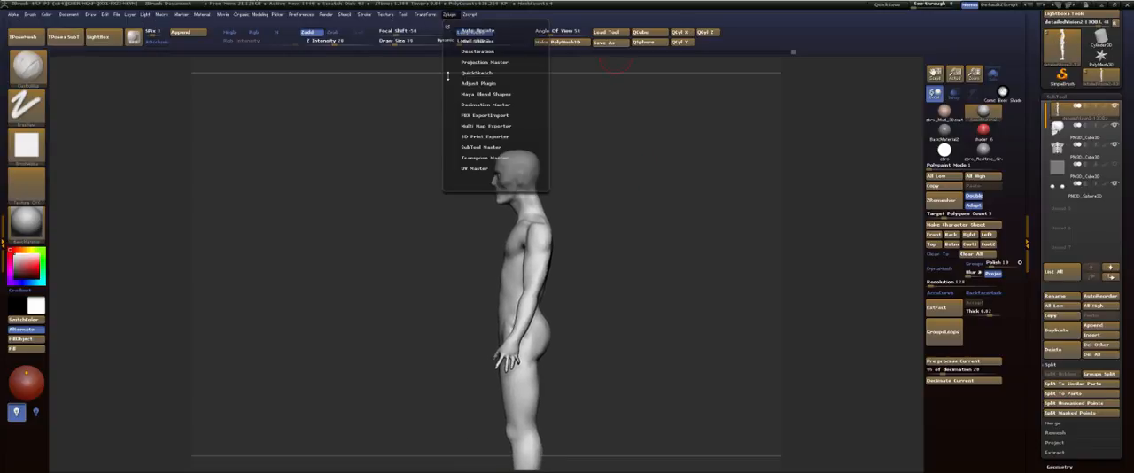
left_click(483, 157)
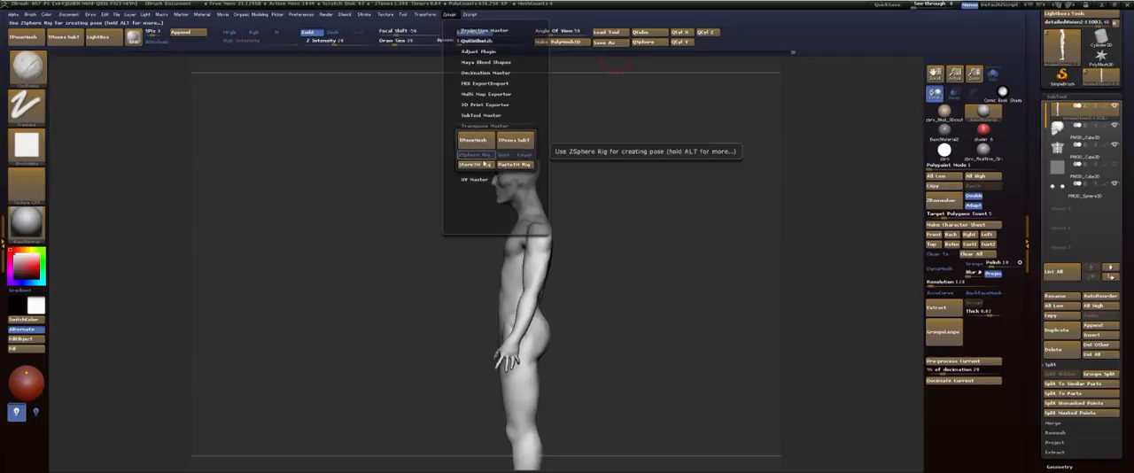
left_click(30, 36)
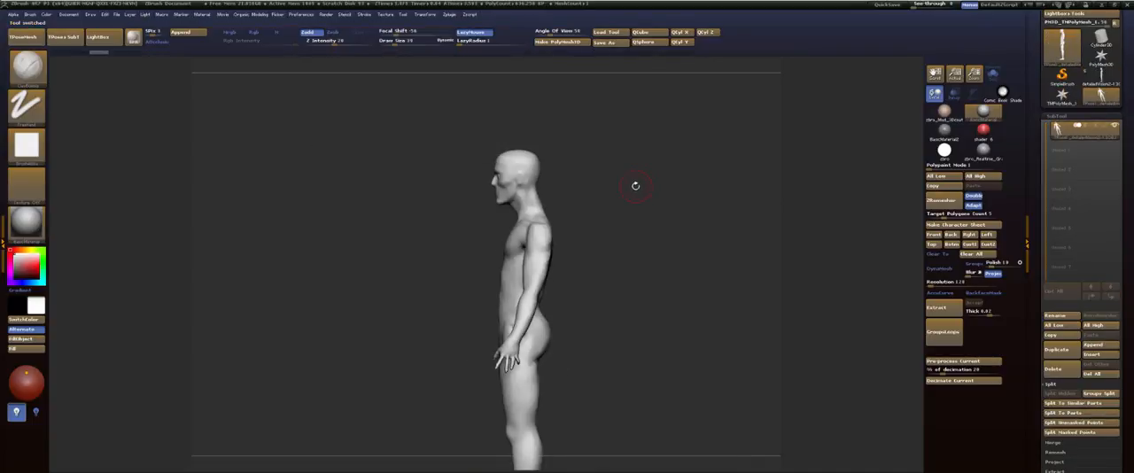
Step: Hide the body to examine the skull and rib cage, and restore the full mesh
left_click(520, 160, "ctrl+shift")
left_click(521, 161, "ctrl+shift")
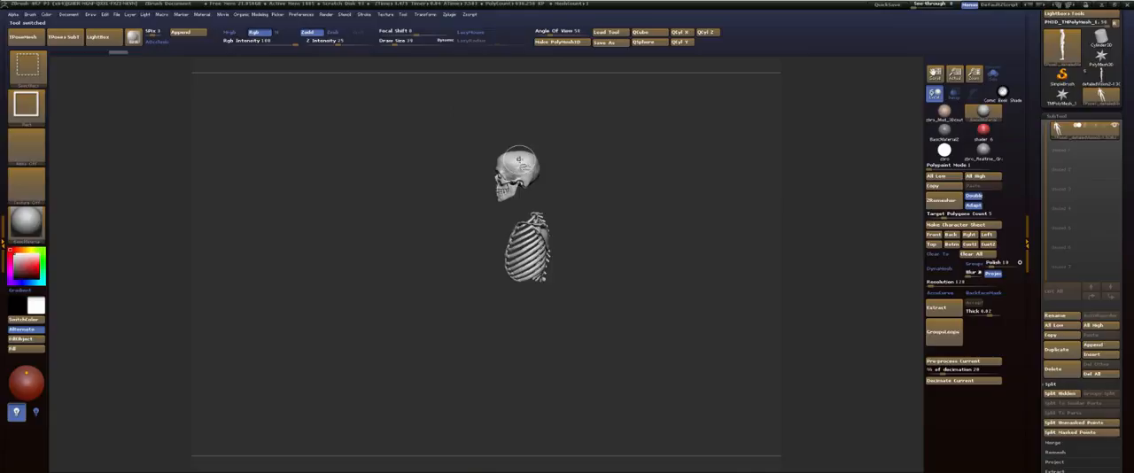
left_click(616, 155, "ctrl+shift")
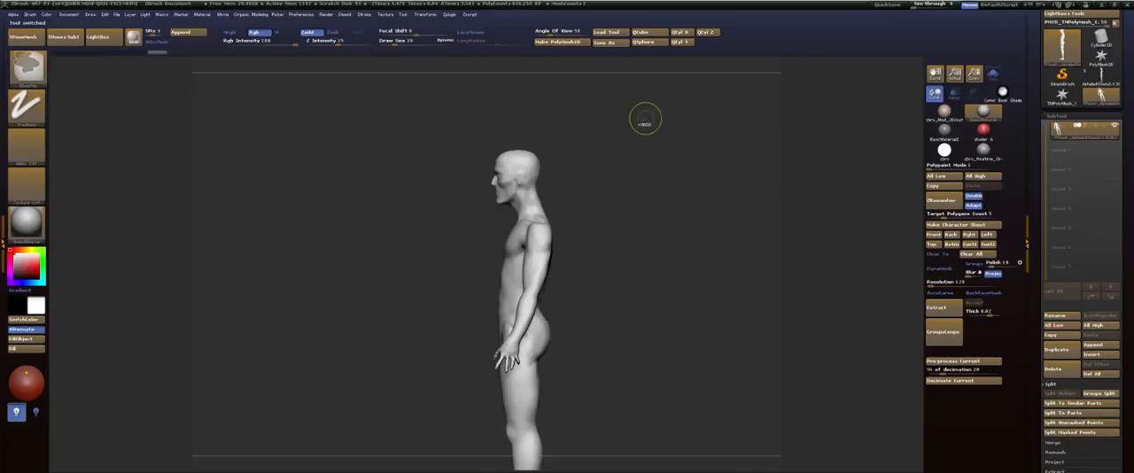
Step: Choose the MaskLasso brush and mask the body below the neck, leaving the head unmasked
key("b")
key("c")
key("b")
key("space")
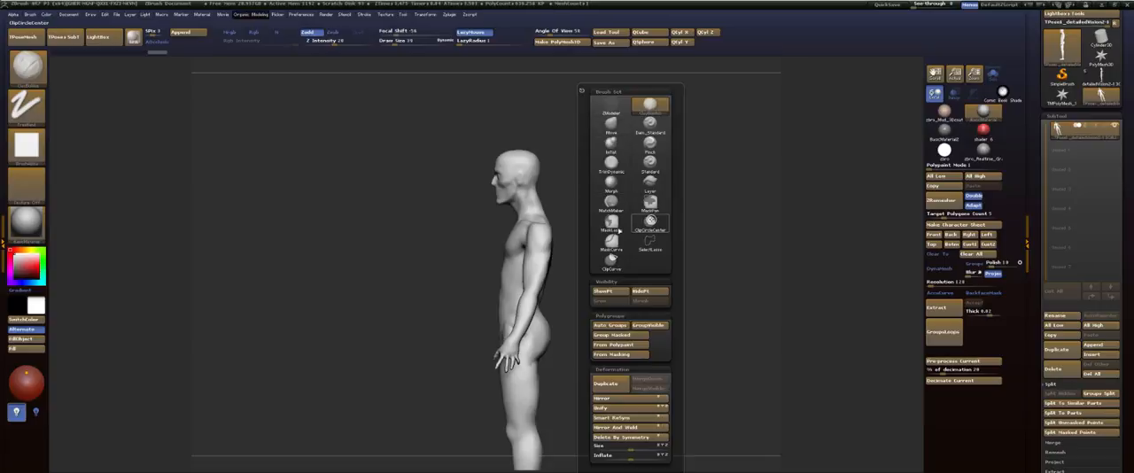
left_click(611, 222)
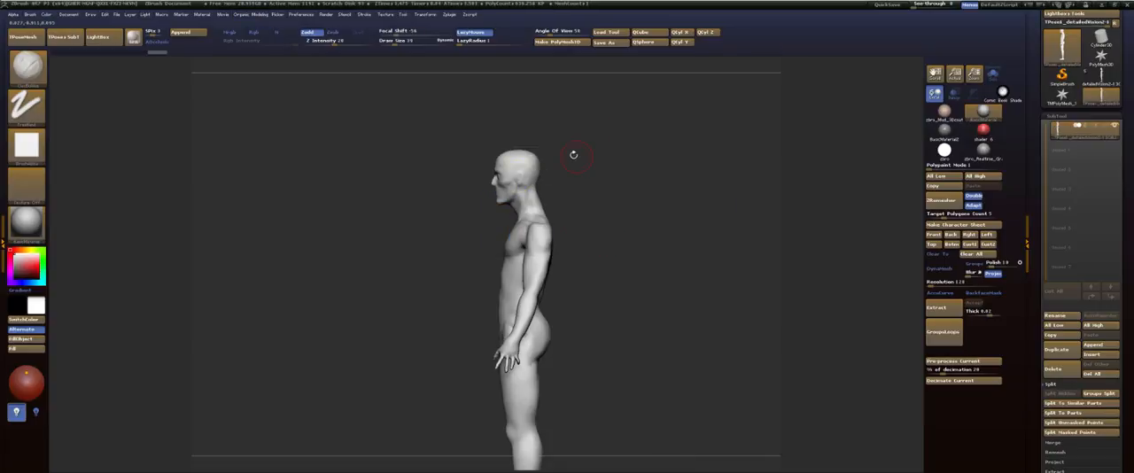
key("ctrl")
mouse_move(463, 206)
left_mouse_down("ctrl")
mouse_move(638, 101)
mouse_move(654, 120)
left_mouse_up("ctrl")
mouse_move(630, 159)
left_mouse_down()
mouse_move(667, 161)
mouse_move(617, 204)
left_mouse_up()
left_click(617, 222, "ctrl")
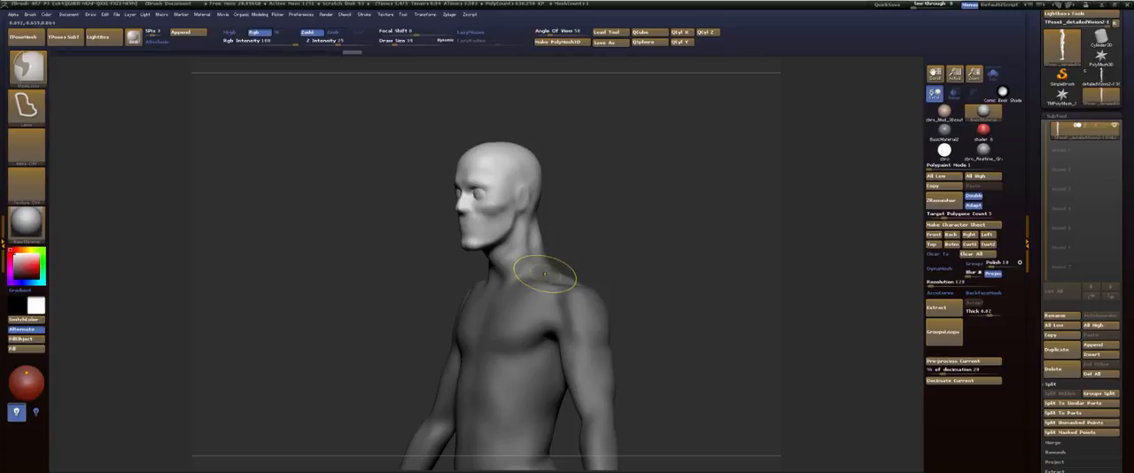
Step: Isolate the skull and rib cage, mask the rib cage while leaving the skull free, and show the body again
left_click_drag(602, 223, 623, 219, "shift")
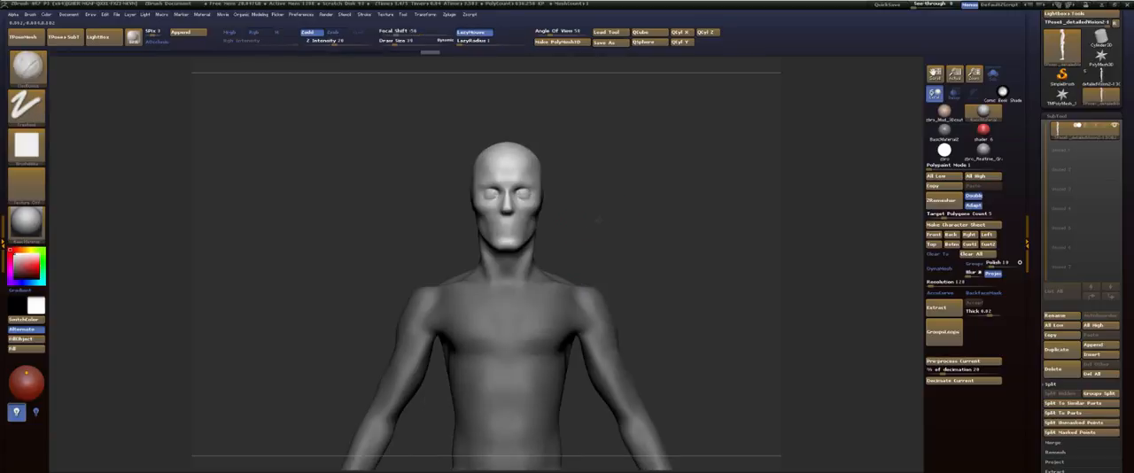
left_click(521, 249, "ctrl+shift")
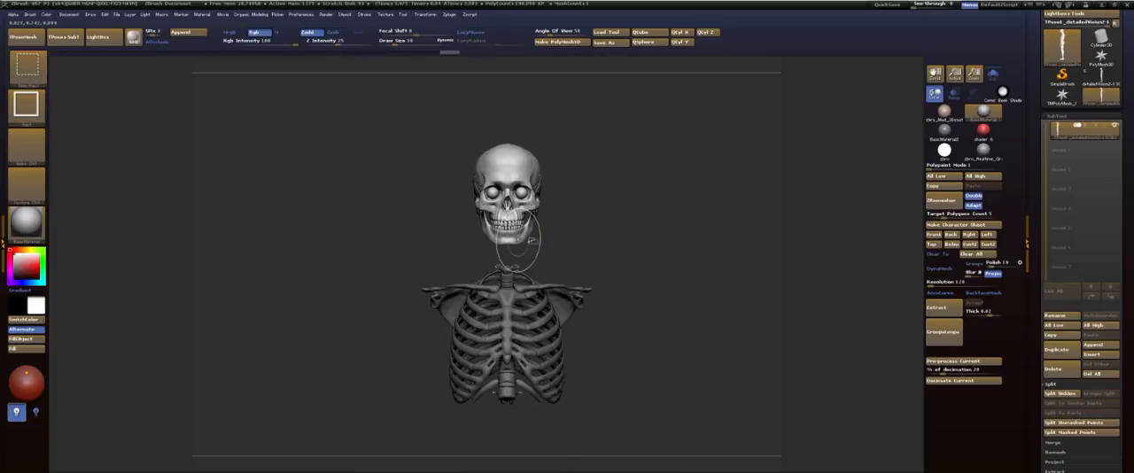
mouse_move(532, 217)
left_mouse_down()
mouse_move(643, 215)
mouse_move(643, 227)
mouse_move(617, 131)
left_mouse_up()
mouse_move(627, 133)
left_mouse_down("ctrl")
mouse_move(592, 139)
mouse_move(472, 326)
left_mouse_up("ctrl")
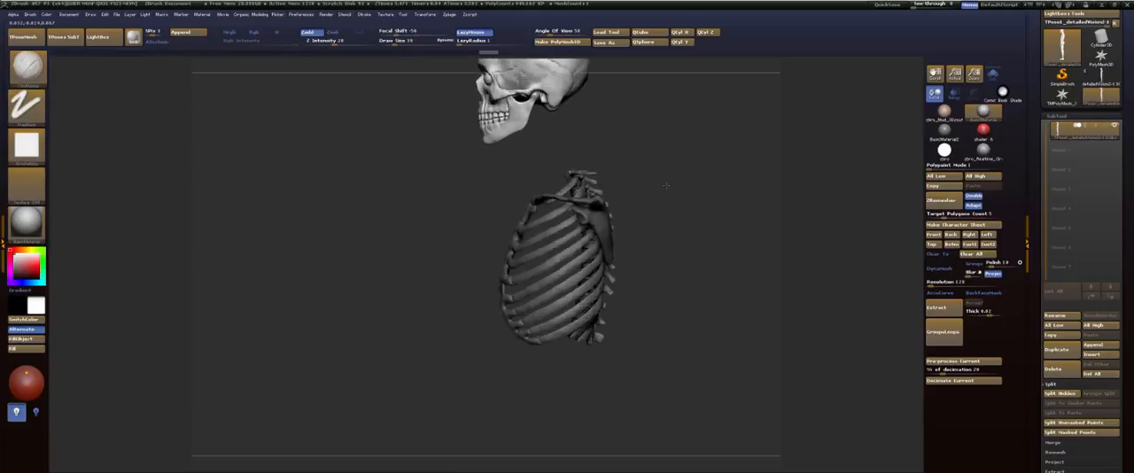
mouse_move(666, 185)
left_mouse_down("alt")
mouse_move(678, 157)
mouse_move(661, 196)
left_mouse_up("alt")
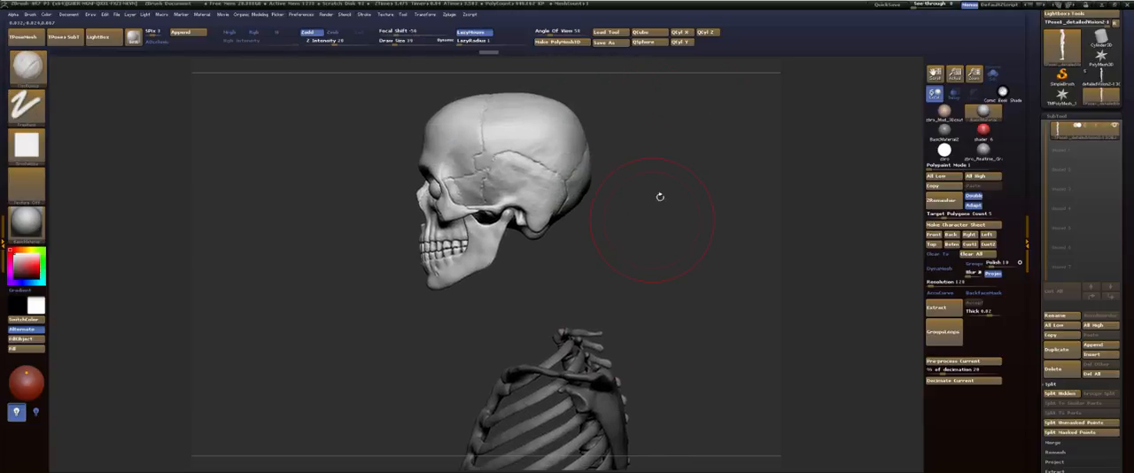
mouse_move(675, 122)
left_mouse_down()
mouse_move(611, 227)
mouse_move(328, 181)
mouse_move(671, 50)
mouse_move(688, 121)
left_mouse_up()
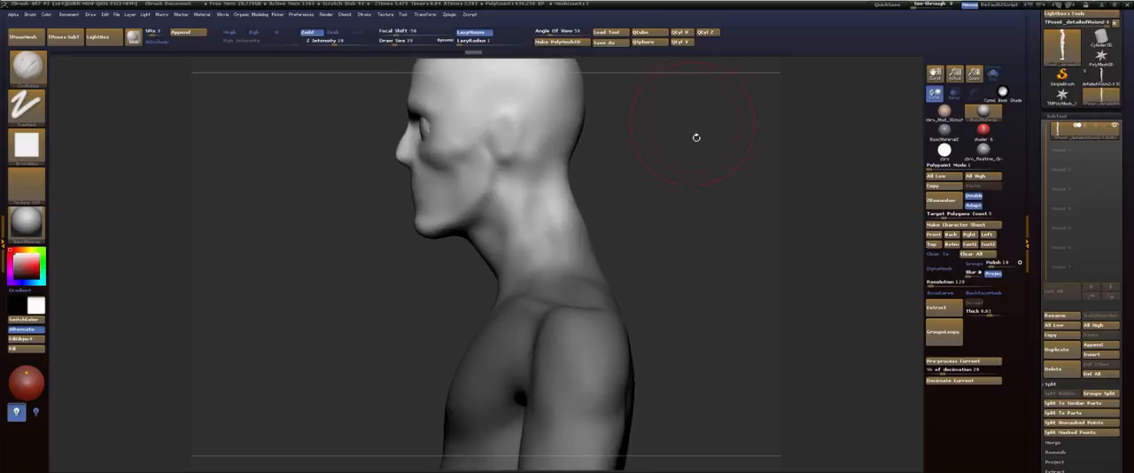
Step: Scale the unmasked head and skull down slightly with a transpose line and return to sculpting mode
key("w")
mouse_move(664, 139)
left_mouse_down("alt")
mouse_move(637, 144)
mouse_move(699, 154)
left_mouse_up("alt")
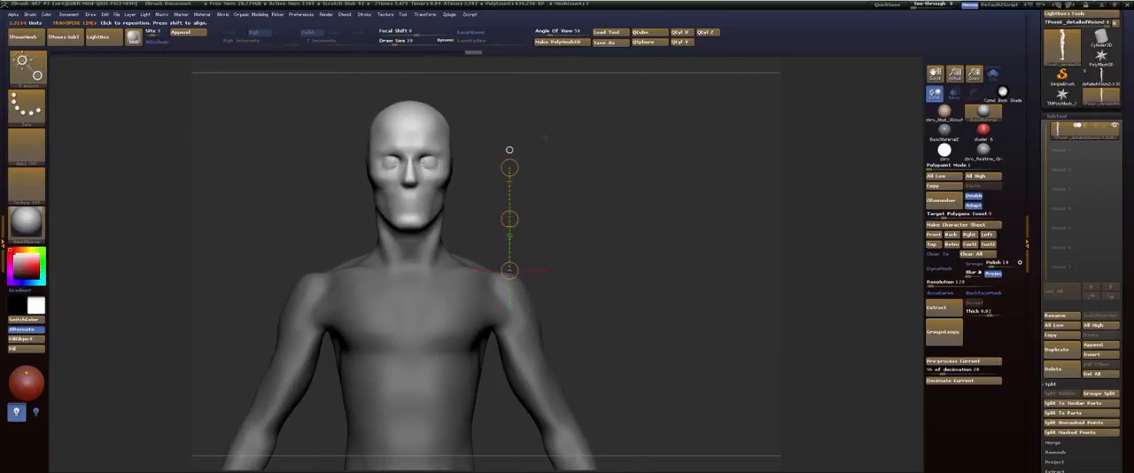
left_click(434, 194)
mouse_move(550, 219)
left_mouse_down("alt")
mouse_move(617, 219)
mouse_move(592, 212)
left_mouse_up("alt")
key("q")
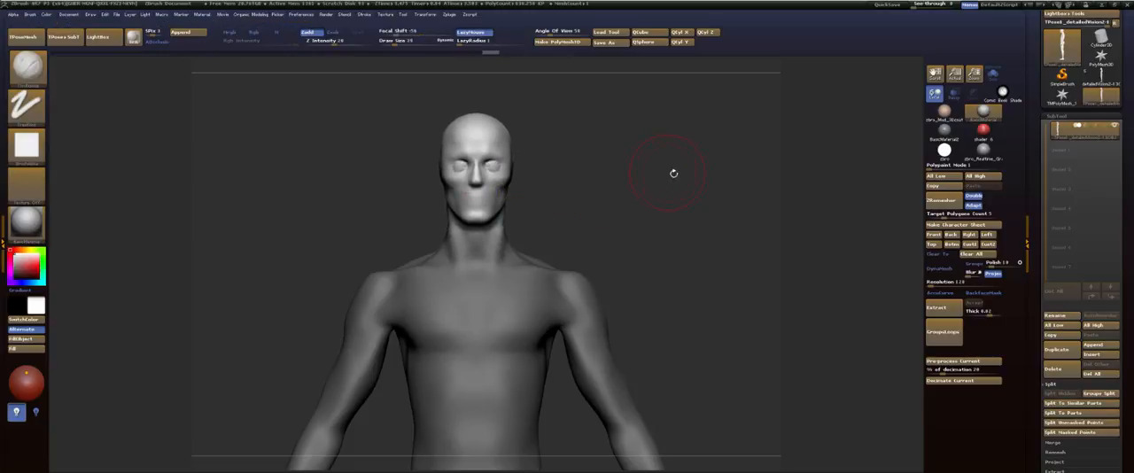
Step: Reposition the unmasked head over the neck in side view by moving it, undoing the first attempt, and return to sculpting mode
mouse_move(674, 172)
left_mouse_down("alt")
mouse_move(559, 145)
mouse_move(632, 119)
mouse_move(639, 133)
mouse_move(620, 134)
mouse_move(637, 141)
mouse_move(645, 169)
mouse_move(628, 189)
mouse_move(665, 221)
mouse_move(592, 215)
mouse_move(510, 84)
left_mouse_up("alt")
key("w")
left_click_drag(537, 162, 539, 168)
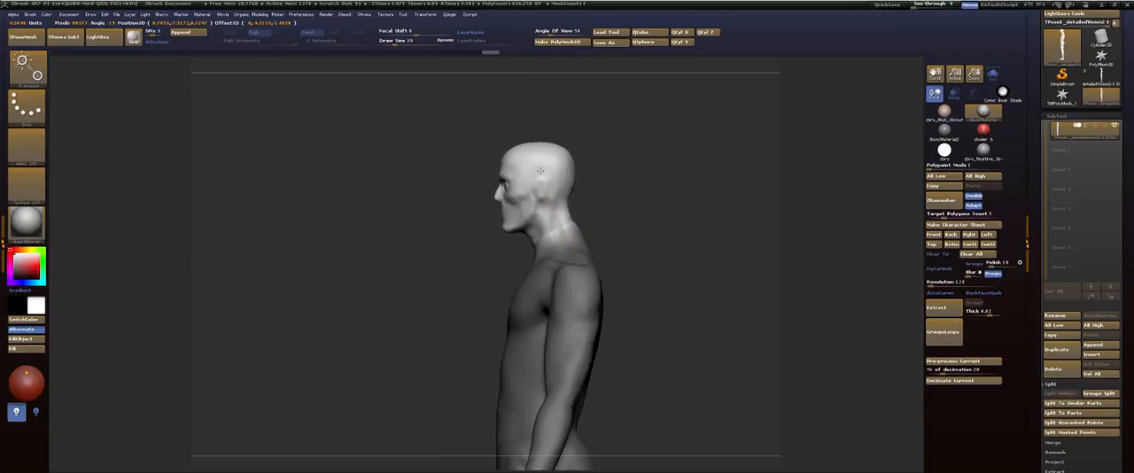
key("ctrl+z")
left_click_drag(537, 162, 540, 164)
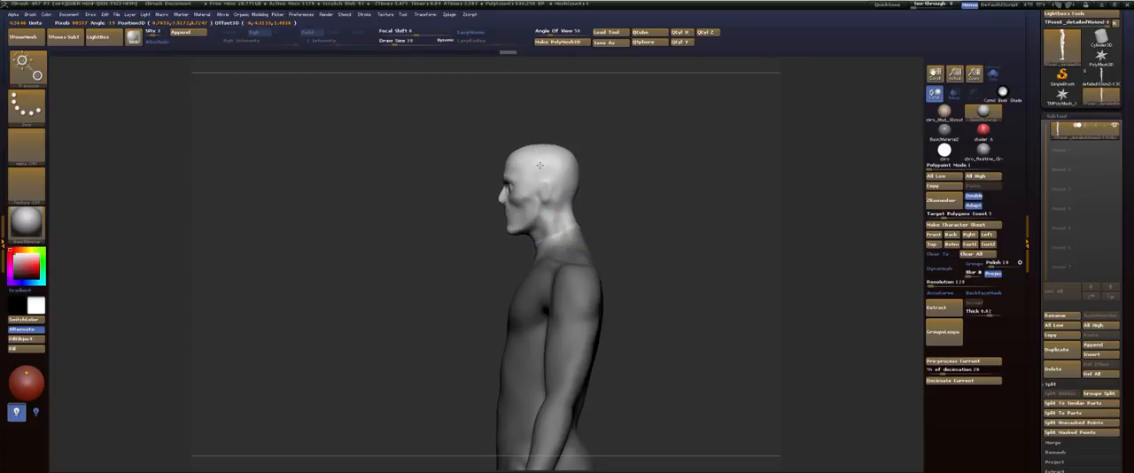
key("q")
mouse_move(613, 164)
left_mouse_down()
mouse_move(663, 172)
mouse_move(654, 175)
mouse_move(643, 133)
mouse_move(648, 150)
left_mouse_up()
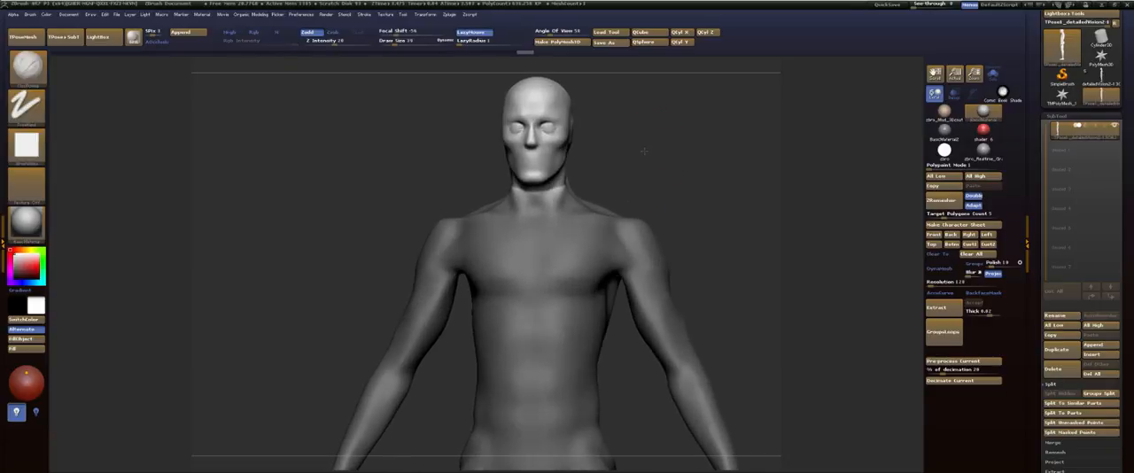
Step: Smooth the transition between the neck and the head just below the jaw
left_click_drag(558, 182, 557, 192, "shift")
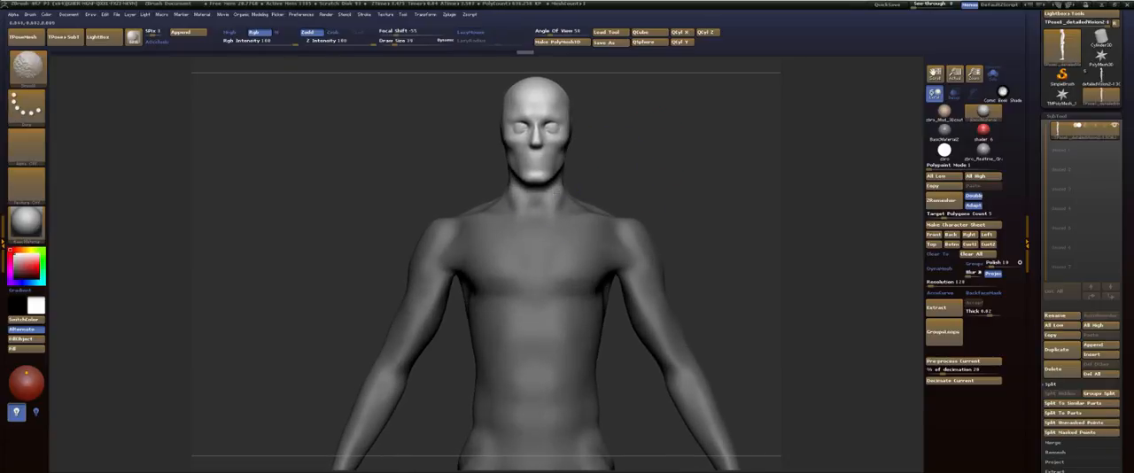
mouse_move(663, 170)
left_mouse_down()
mouse_move(607, 173)
mouse_move(611, 185)
left_mouse_up()
mouse_move(689, 148)
left_mouse_down()
mouse_move(760, 149)
mouse_move(656, 158)
mouse_move(632, 139)
mouse_move(668, 249)
left_mouse_up()
Step: Fine-tune the unmasked head's proportions from the front in Transpose mode and return to sculpting mode
key("r")
left_click_drag(613, 186, 610, 231)
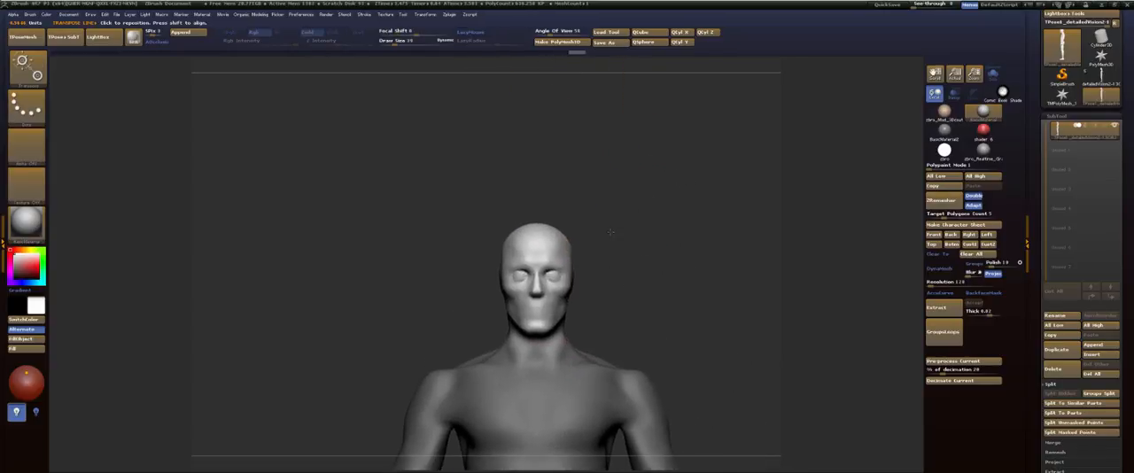
left_click(560, 306)
left_click_drag(816, 339, 602, 237, "alt")
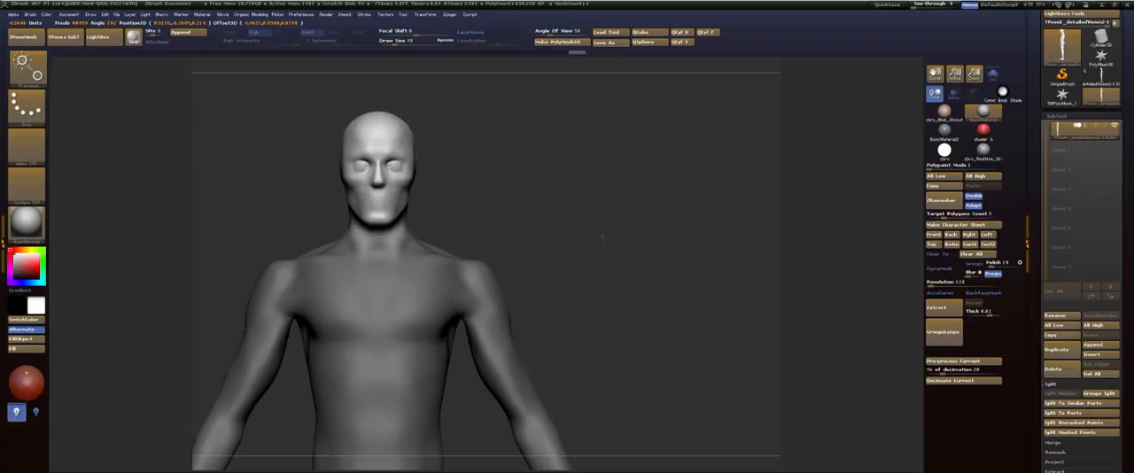
key("q")
Step: Clear the mask and transfer the Transpose Master changes back to the original subtools
mouse_move(623, 188)
left_mouse_down()
mouse_move(573, 183)
mouse_move(662, 172)
mouse_move(567, 183)
mouse_move(595, 139)
mouse_move(618, 219)
mouse_move(628, 160)
mouse_move(634, 203)
mouse_move(629, 154)
left_mouse_up()
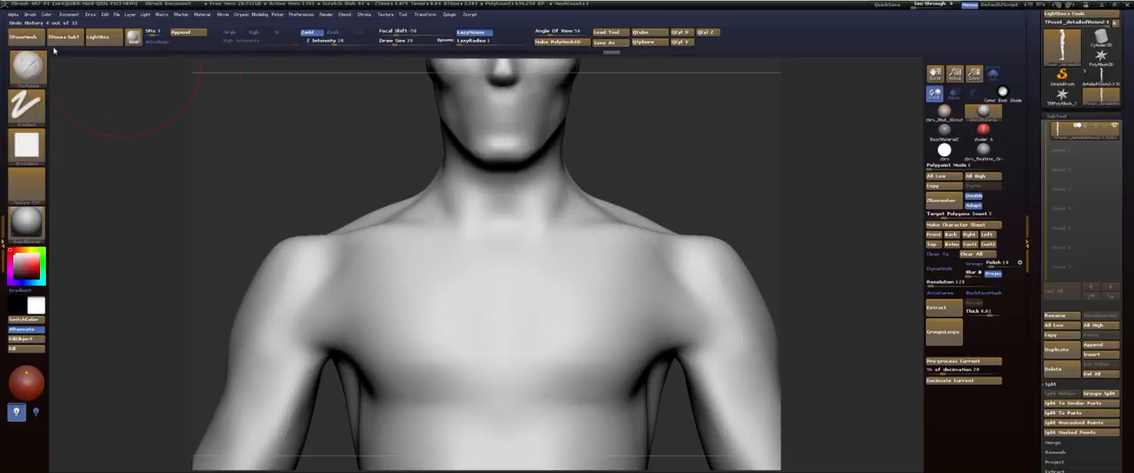
left_click(451, 15)
left_click(502, 172)
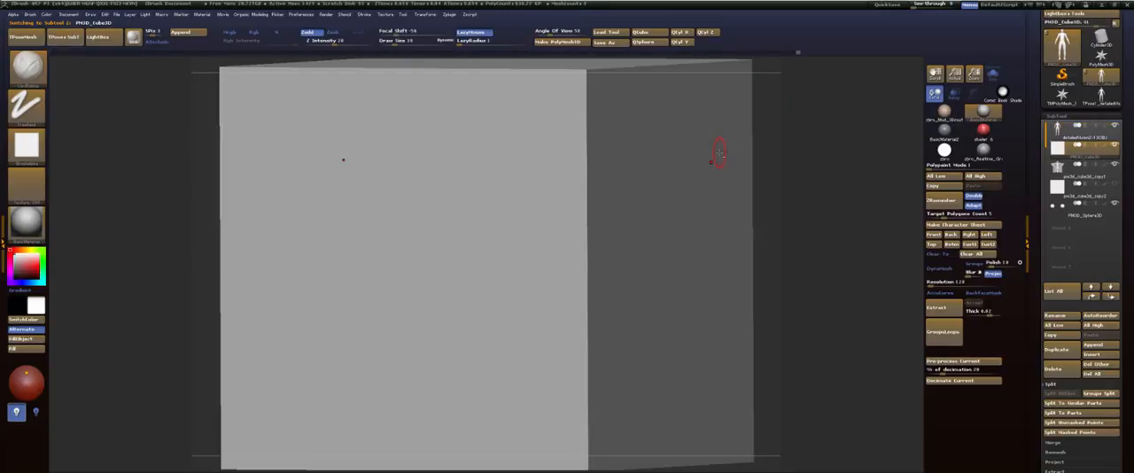
Step: Solo the skull subtool, isolate the skull from its enclosing box, delete the hidden geometry and show all subtools again
left_click(992, 79)
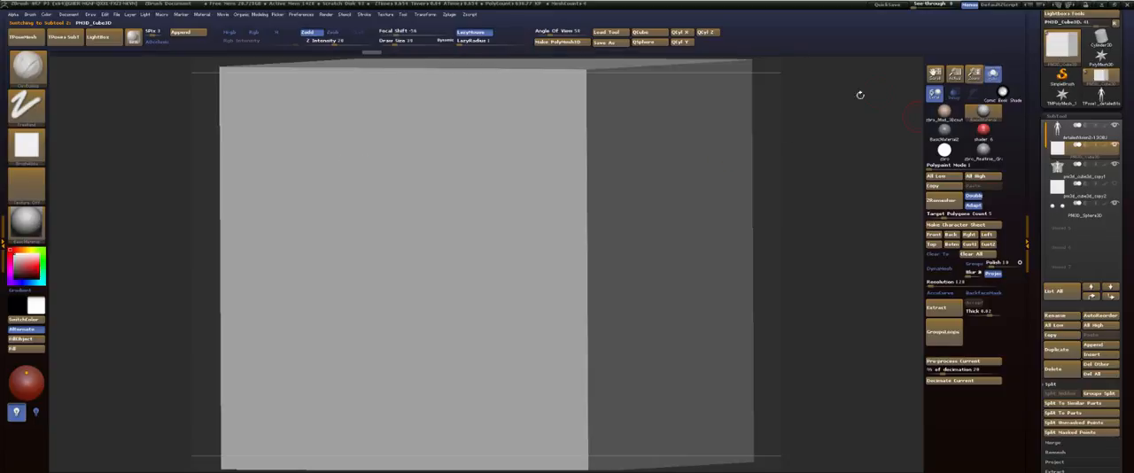
left_click(671, 172, "ctrl+shift")
left_click(673, 173, "ctrl+shift")
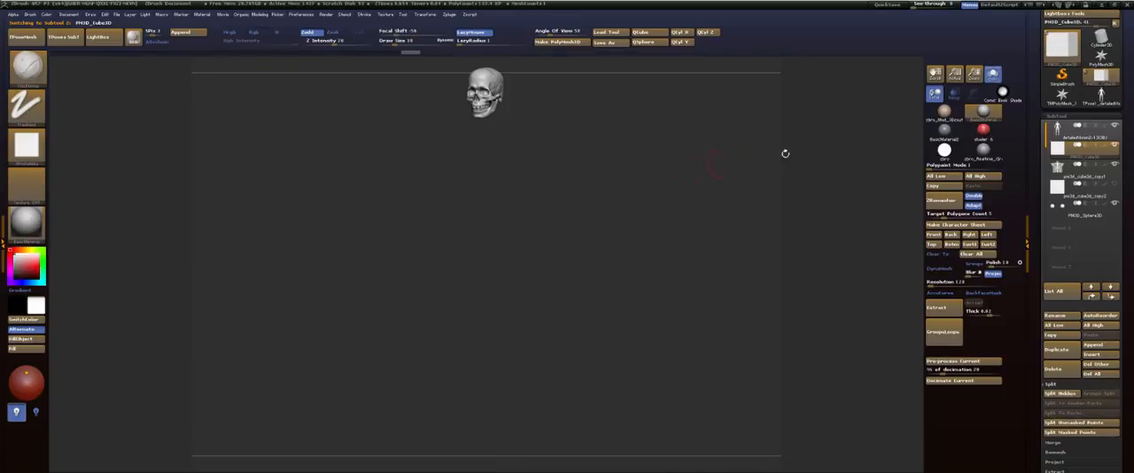
left_click(1059, 116)
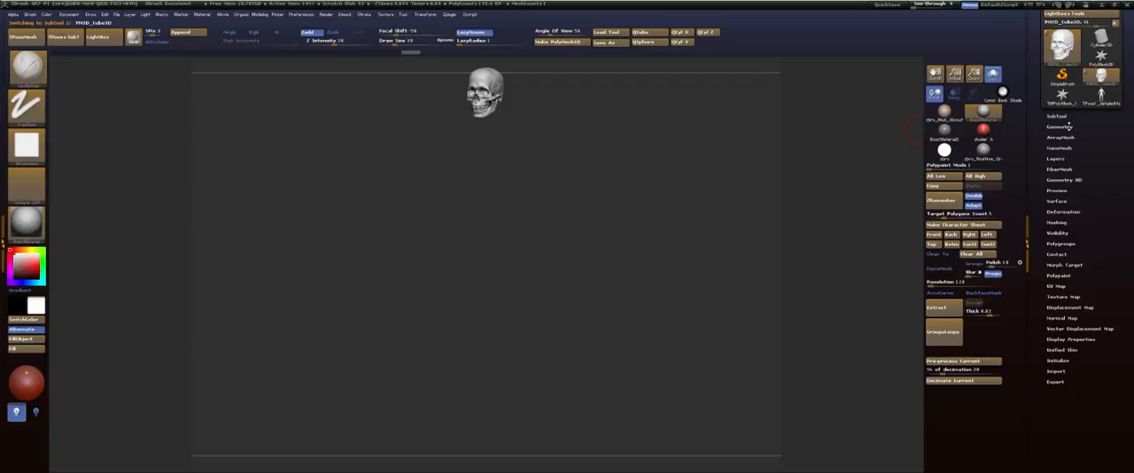
left_click(1067, 127)
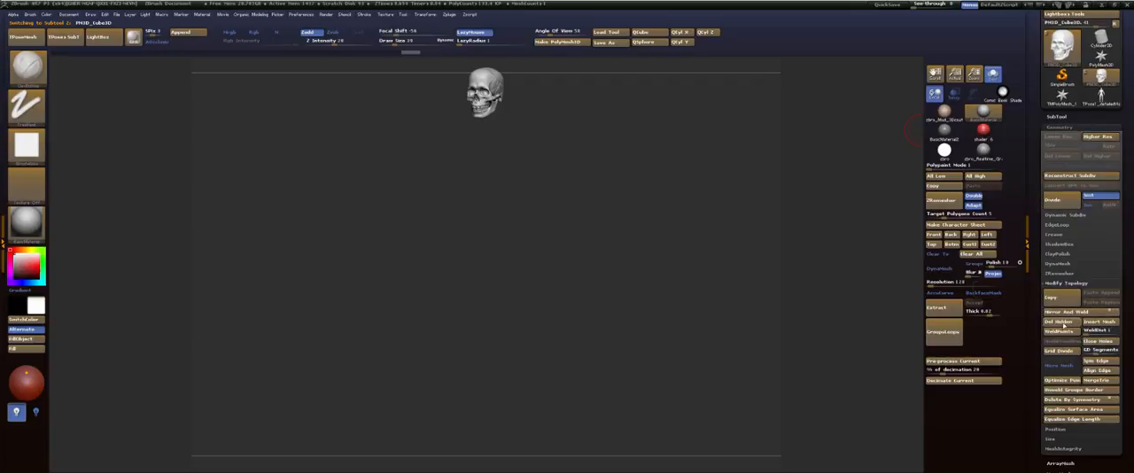
left_click_drag(714, 150, 732, 142)
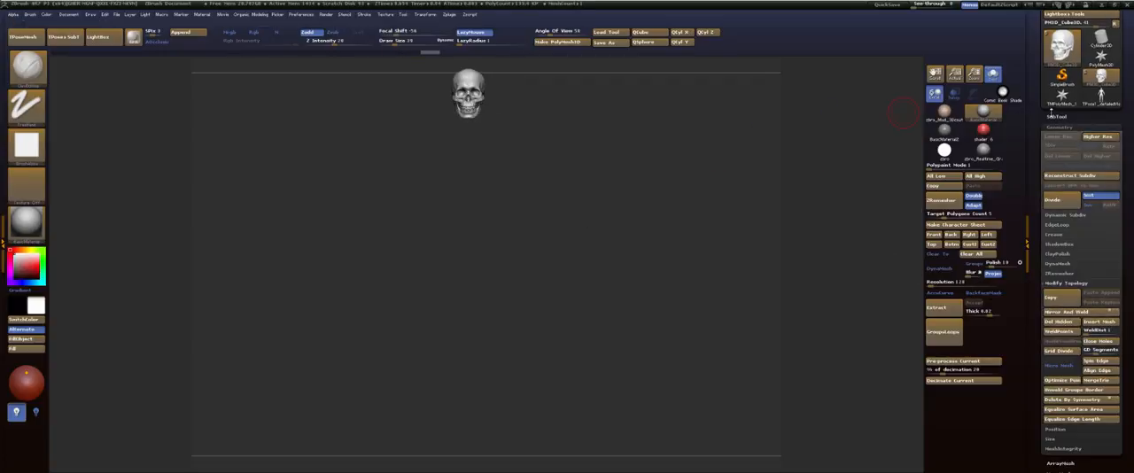
left_click(992, 74)
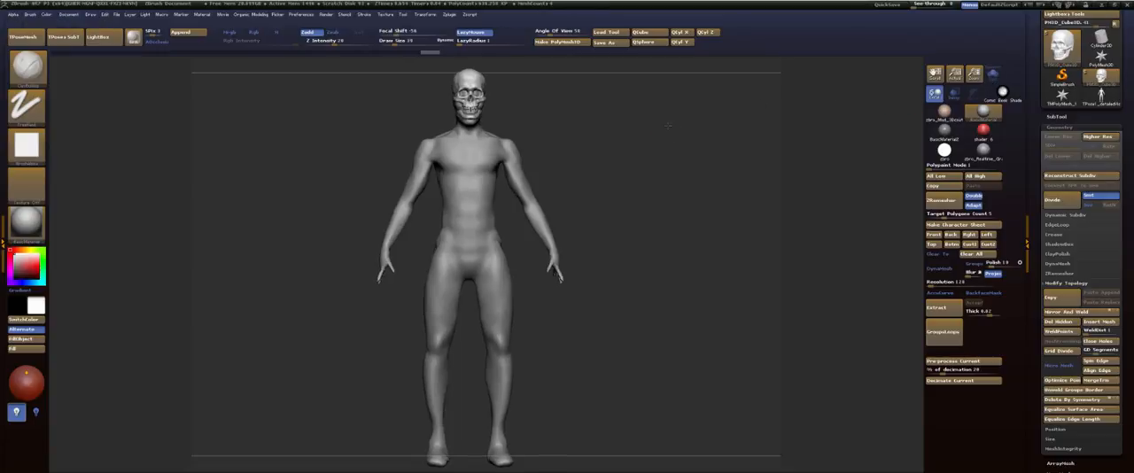
Step: Set up a horizontal transpose line from the side of the skull and turn on transparency for the other subtools
left_click_drag(584, 129, 690, 140)
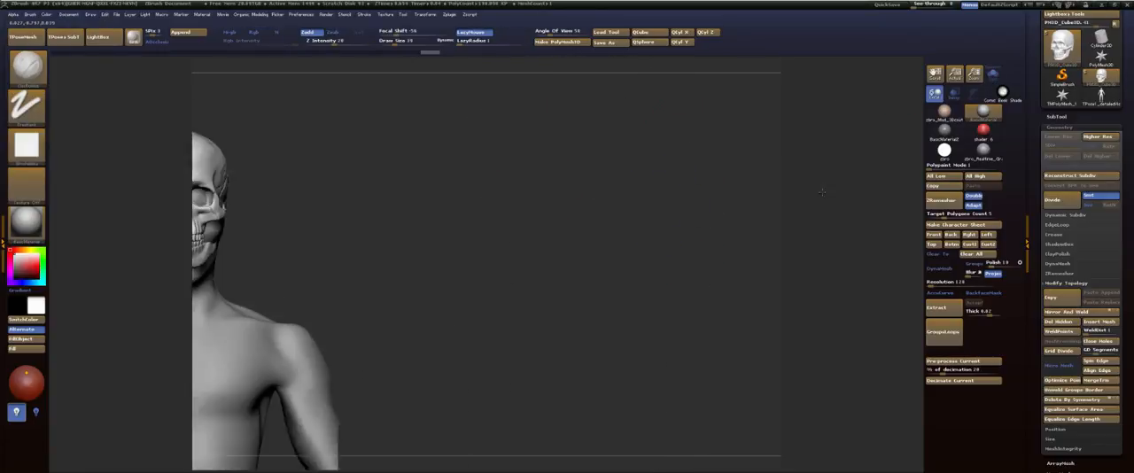
left_click_drag(818, 152, 774, 91, "alt")
left_click(1066, 118)
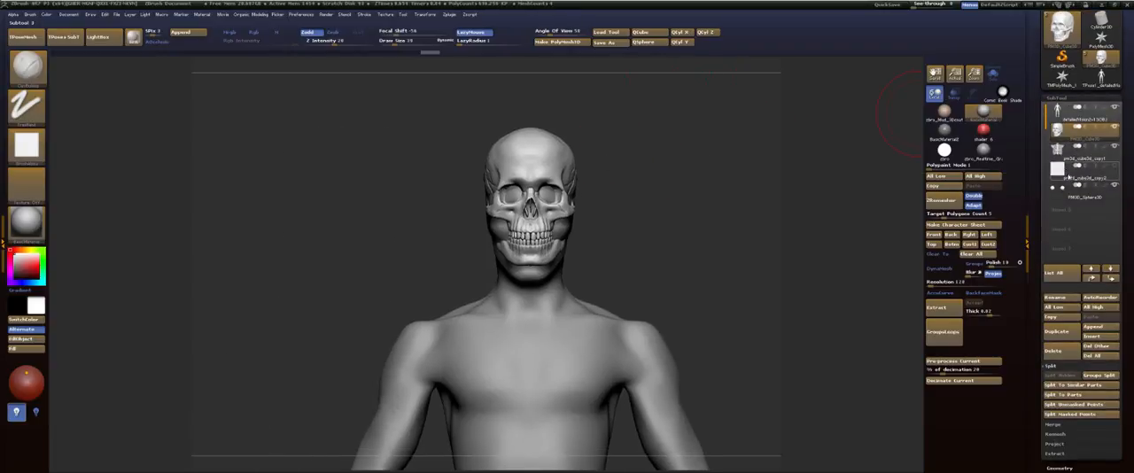
left_click_drag(698, 161, 840, 172, "alt")
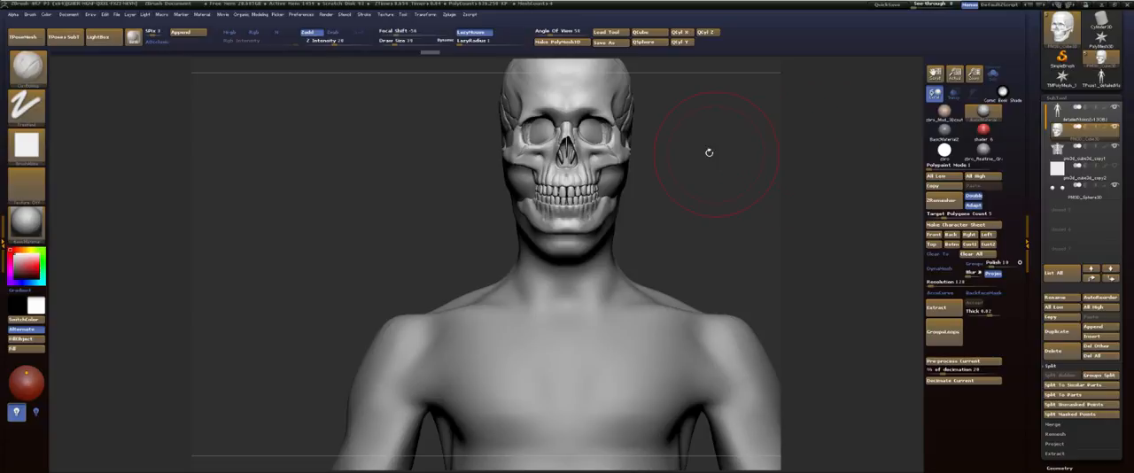
left_click_drag(716, 152, 643, 199, "alt")
key("w")
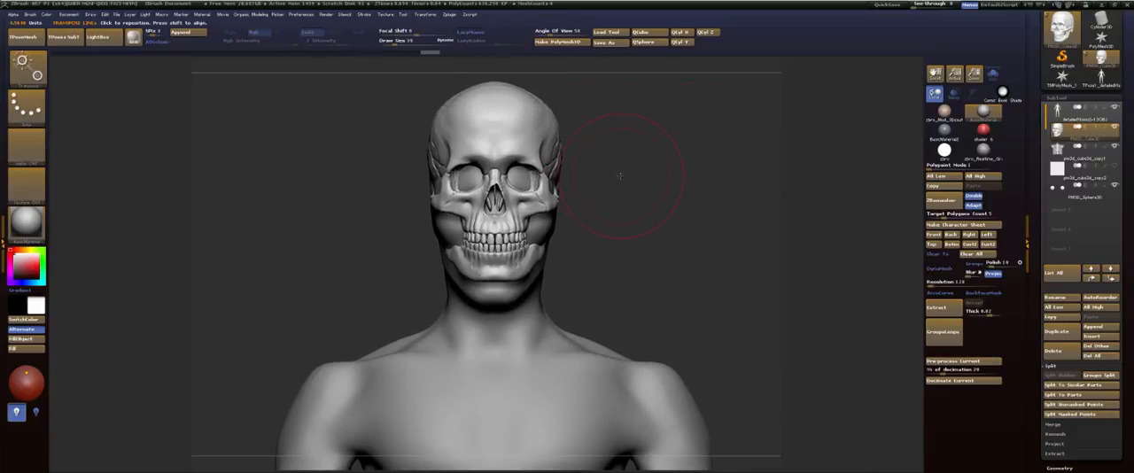
left_click_drag(551, 164, 670, 164)
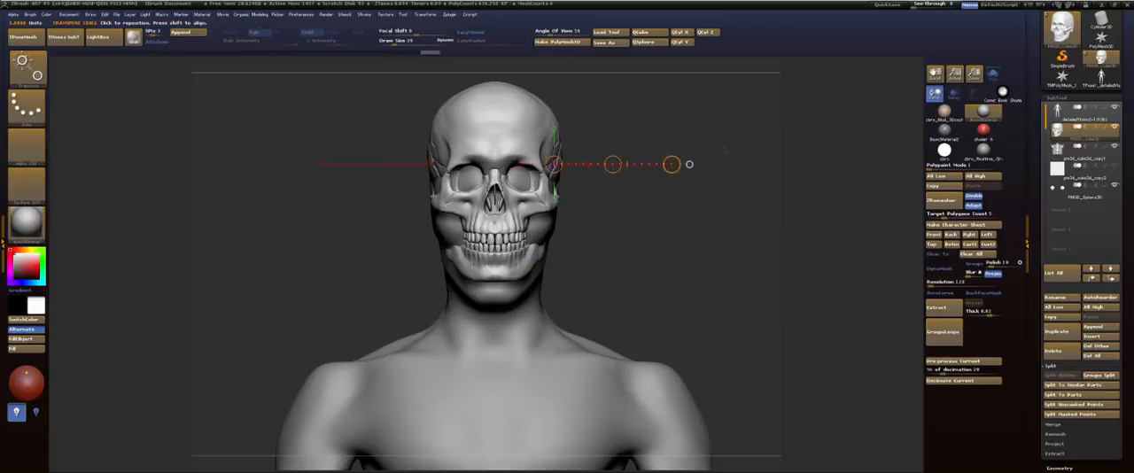
left_click(954, 95)
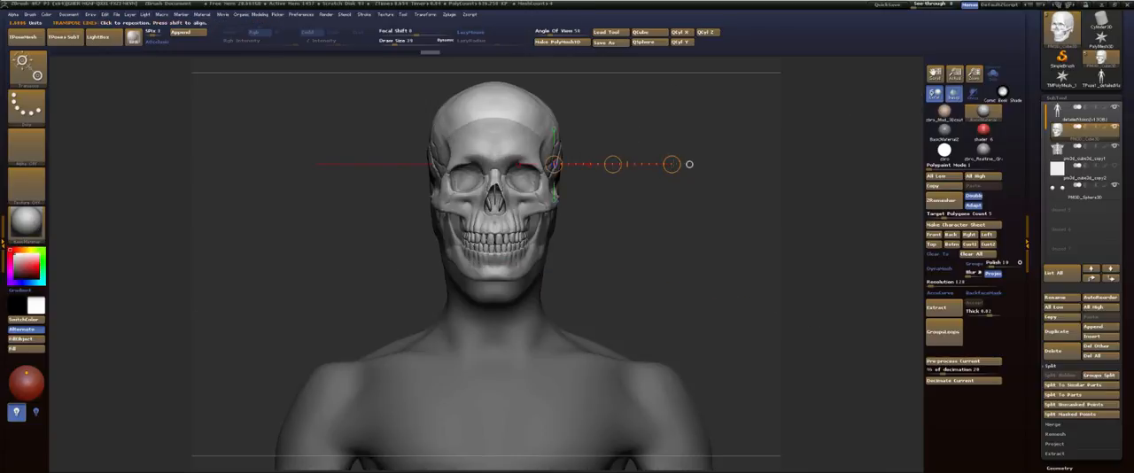
Step: Move the skull down and slightly back in side view so it sits inside the head
left_click_drag(675, 164, 671, 163)
left_click_drag(664, 124, 616, 126, "shift")
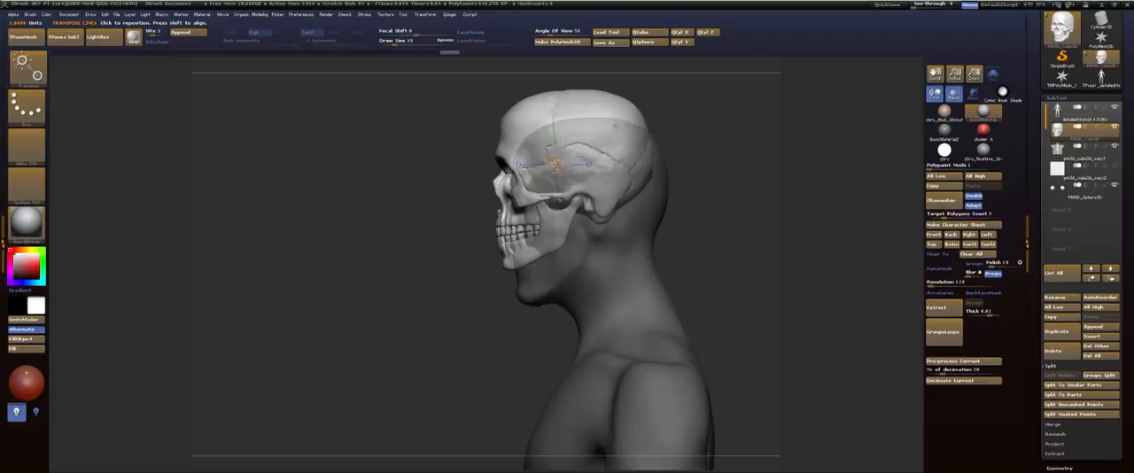
left_click(554, 134)
left_click_drag(554, 108, 569, 138)
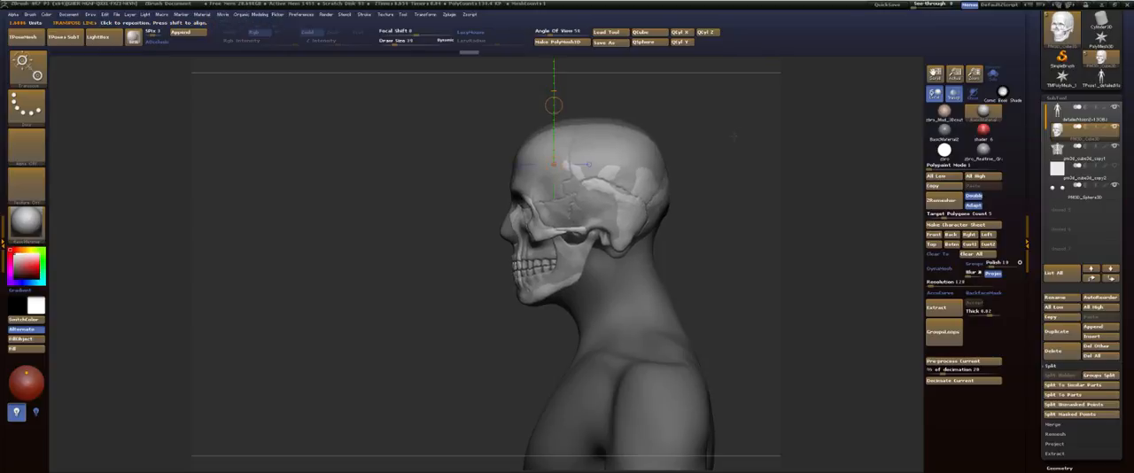
Step: Adjust the skull's fit to the head's width from the front with a transpose line and return to sculpting mode
left_click_drag(656, 149, 706, 217, "shift")
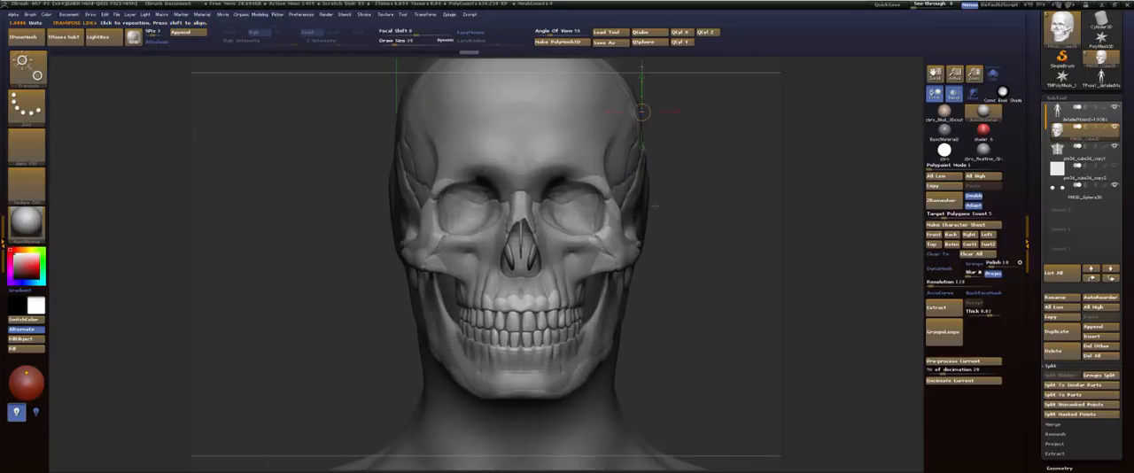
left_click_drag(641, 198, 731, 200, "shift")
key("q")
left_click_drag(801, 168, 691, 144)
left_click_drag(836, 156, 698, 147, "alt")
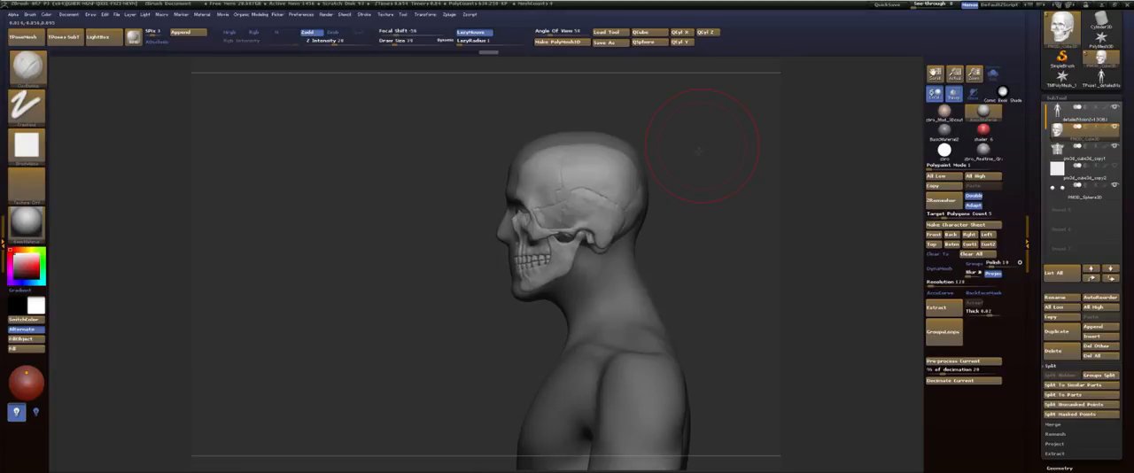
Step: Refine the skull's height and depth inside the head in side view with transpose lines, ending in sculpting mode
key("w")
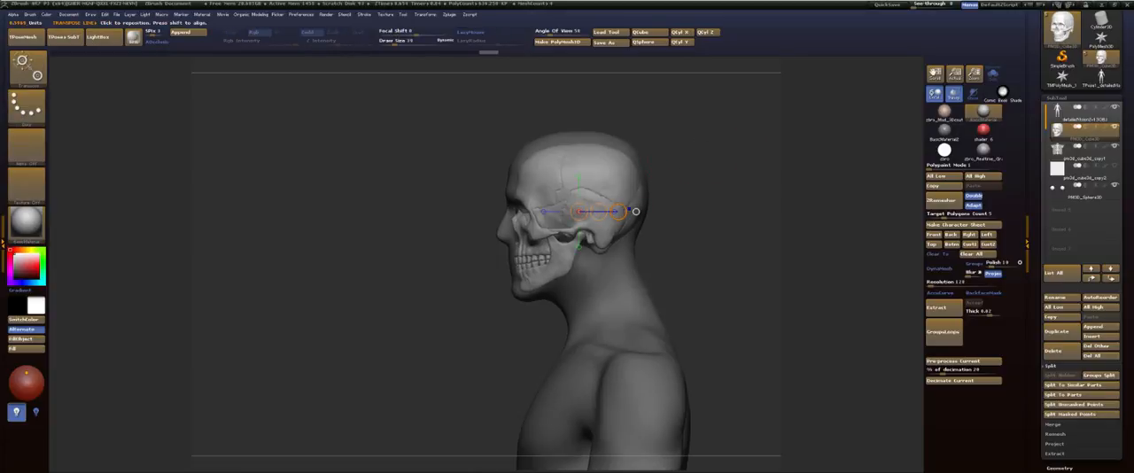
left_click_drag(569, 191, 741, 191)
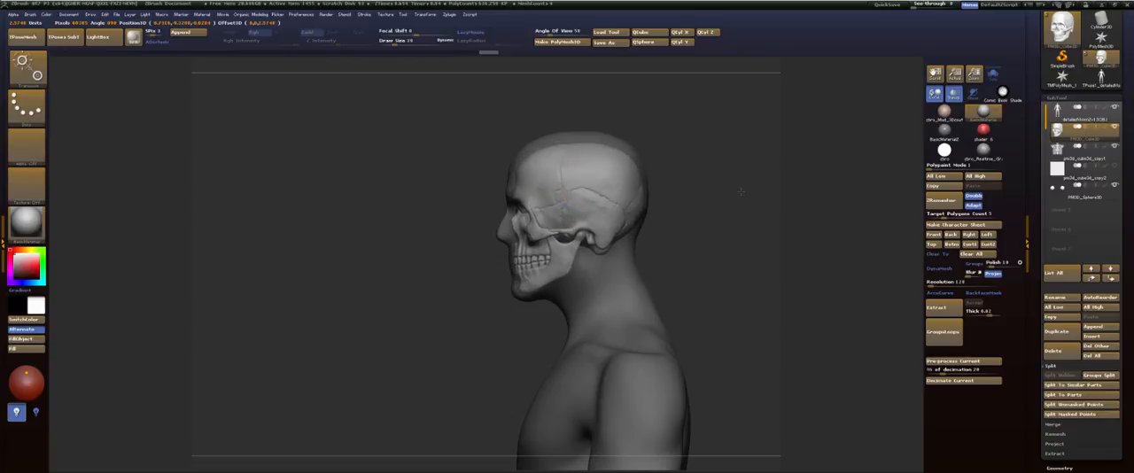
left_click_drag(562, 155, 540, 101)
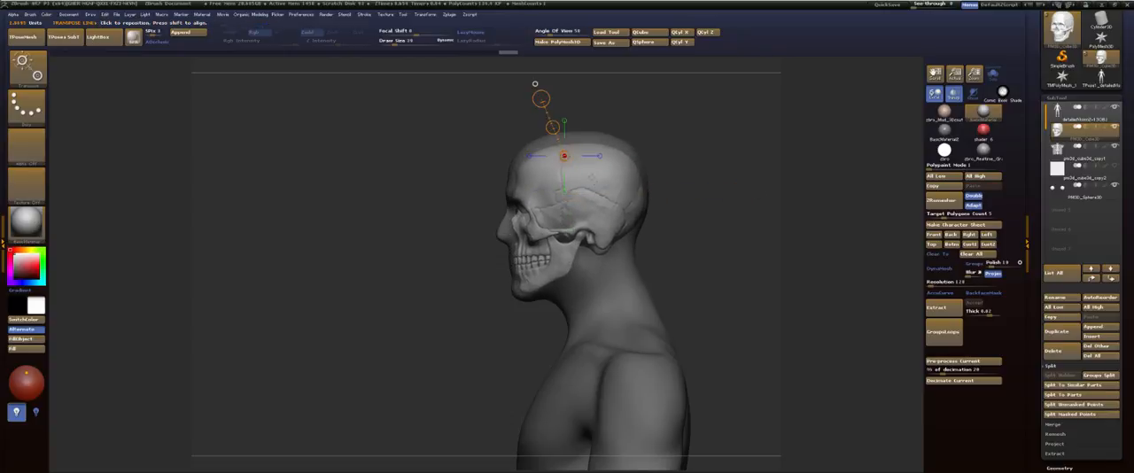
left_click_drag(594, 188, 593, 107, "shift")
left_click_drag(594, 143, 595, 142)
left_click_drag(702, 211, 706, 212, "shift")
left_click_drag(619, 213, 617, 212)
key("q")
Step: Move the skull up slightly from the opposite side view with a transpose line and return to sculpting mode
mouse_move(689, 147)
left_mouse_down()
mouse_move(762, 157)
mouse_move(592, 151)
mouse_move(639, 186)
mouse_move(651, 217)
left_mouse_up()
left_click_drag(726, 121, 720, 218, "alt")
key("w")
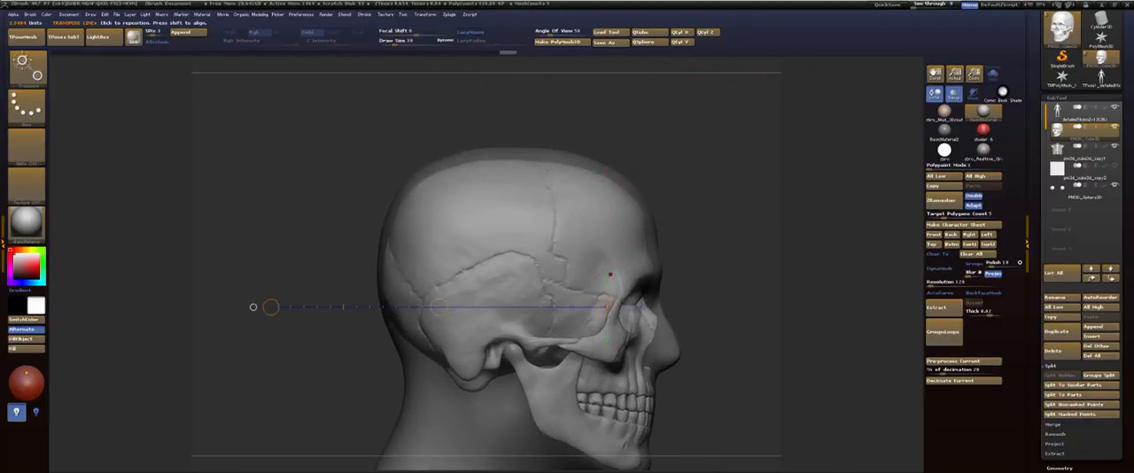
left_click(608, 273)
left_click_drag(607, 139, 609, 134)
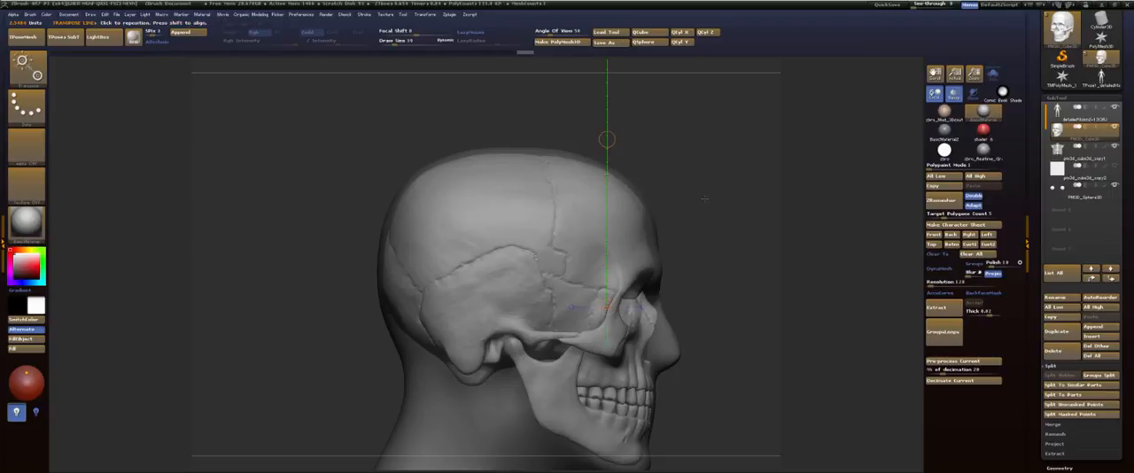
key("q")
mouse_move(747, 293)
left_mouse_down("alt")
mouse_move(659, 150)
mouse_move(702, 164)
mouse_move(766, 147)
mouse_move(684, 193)
left_mouse_up("alt")
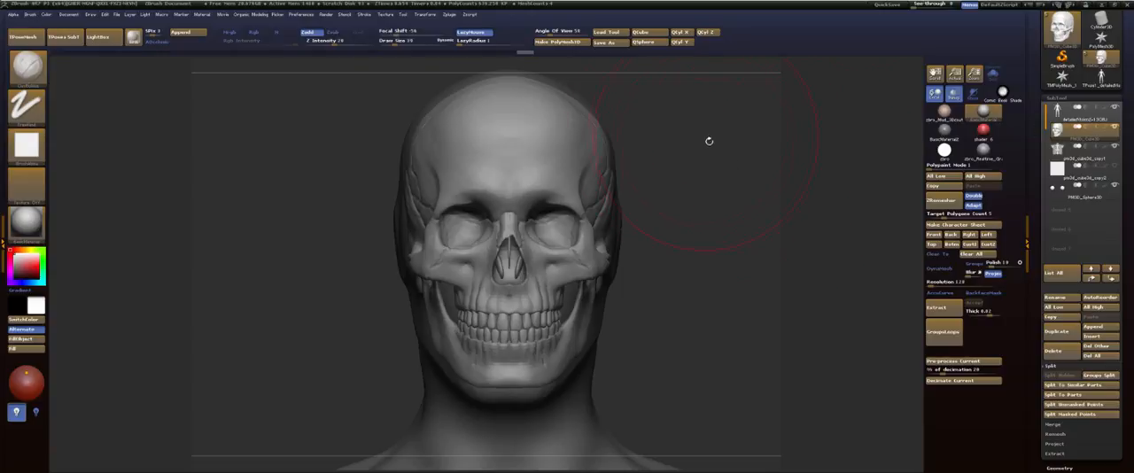
Step: Select the body subtool, frame it and examine the rib cage's fit inside the torso from both sides
left_click(1078, 118)
key("f")
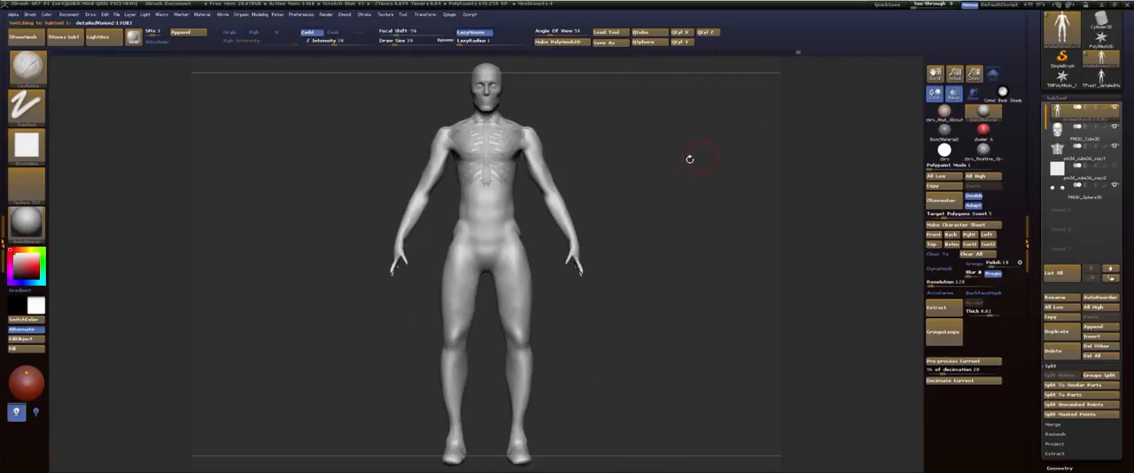
left_click_drag(653, 147, 674, 295, "alt")
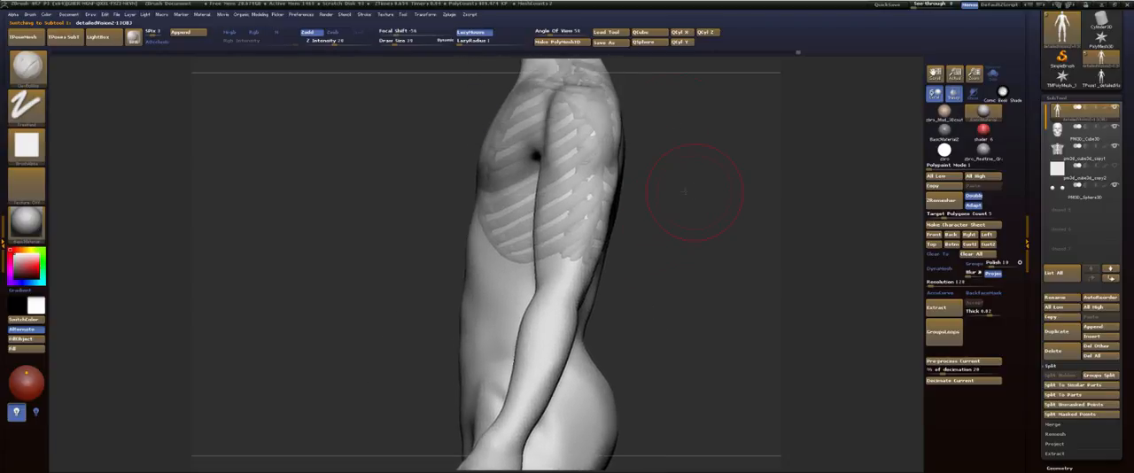
left_click_drag(680, 193, 636, 192)
left_click_drag(749, 133, 689, 178, "alt")
left_click_drag(673, 82, 673, 191, "alt")
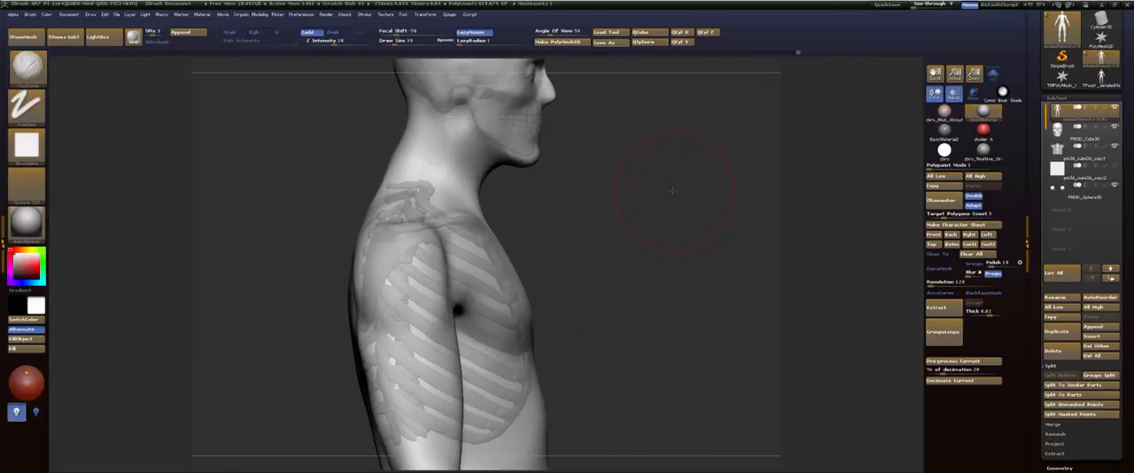
Step: Choose the Move brush, enlarge its draw size and reshape the body's contour at the back of the neck
key("b")
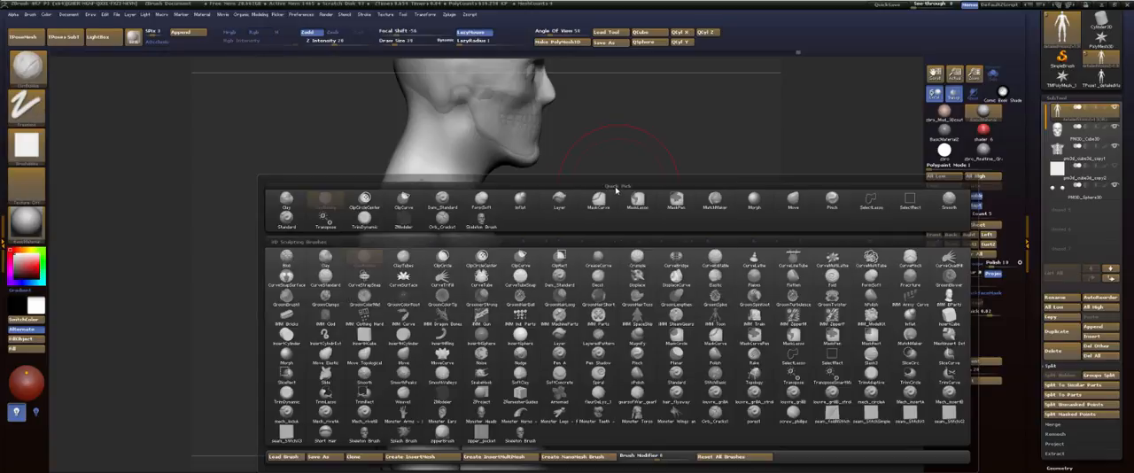
key("m")
key("v")
key("s")
left_click_drag(393, 170, 407, 162)
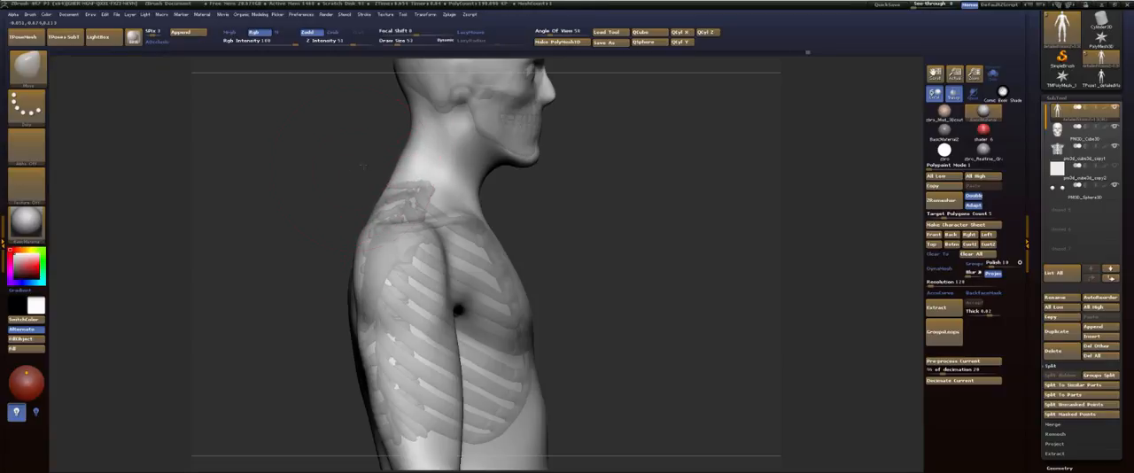
left_click_drag(362, 167, 516, 144, "shift")
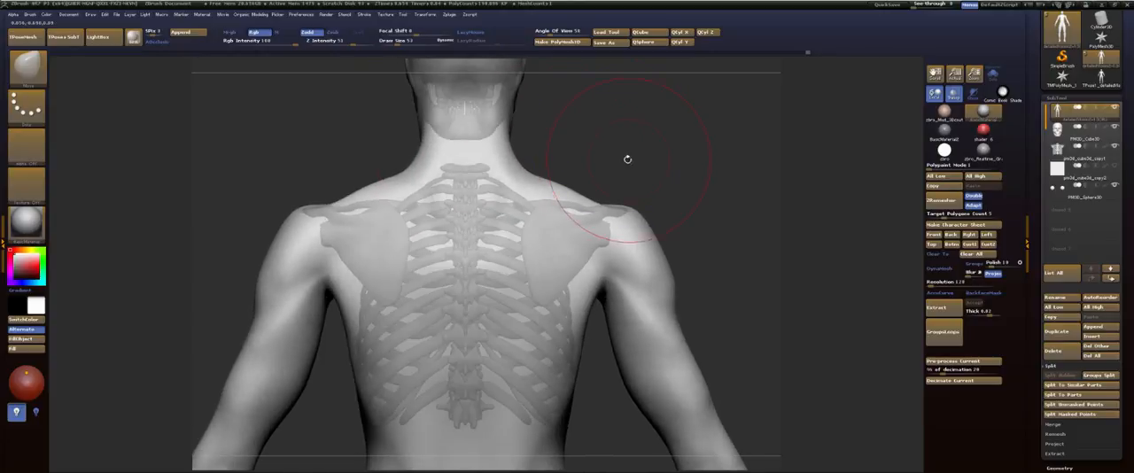
Step: Examine how the rib cage and shoulder blades sit inside the torso from the back, side and front
mouse_move(625, 159)
left_mouse_down("alt")
mouse_move(619, 120)
mouse_move(633, 157)
left_mouse_up("alt")
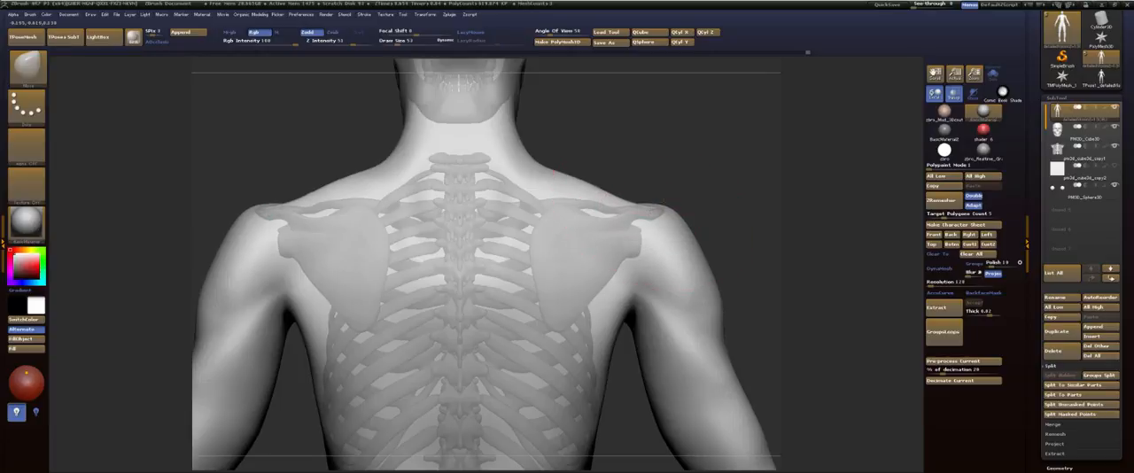
left_click_drag(613, 311, 586, 203, "alt")
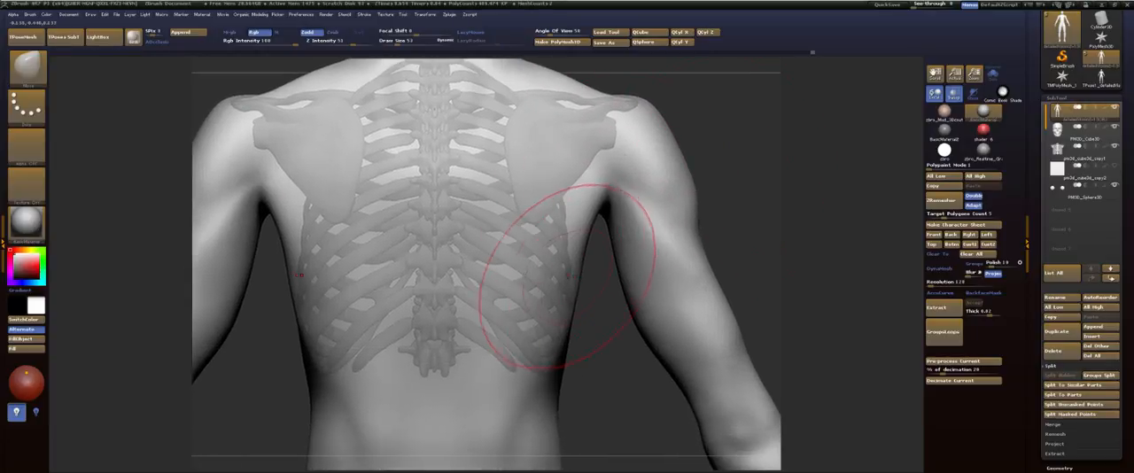
left_click_drag(709, 199, 669, 129)
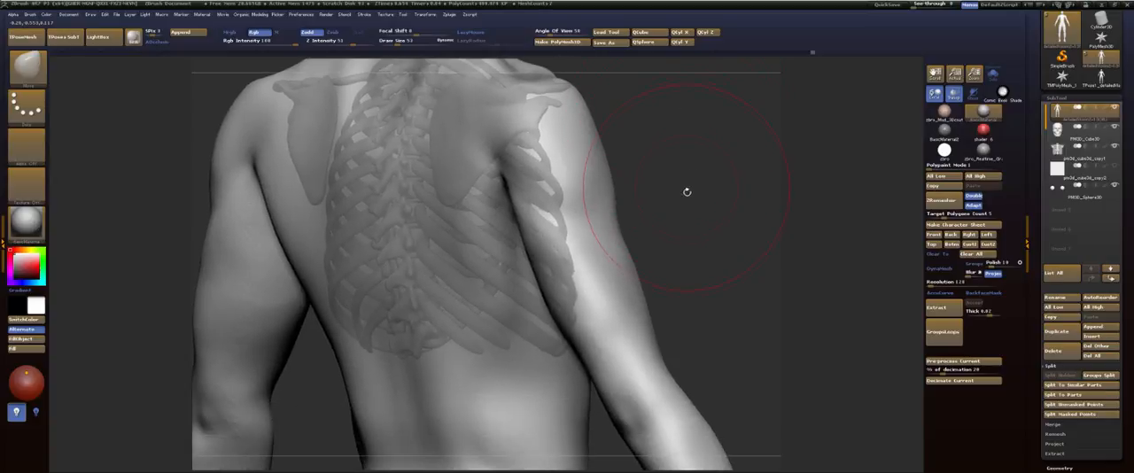
left_click_drag(702, 212, 496, 190)
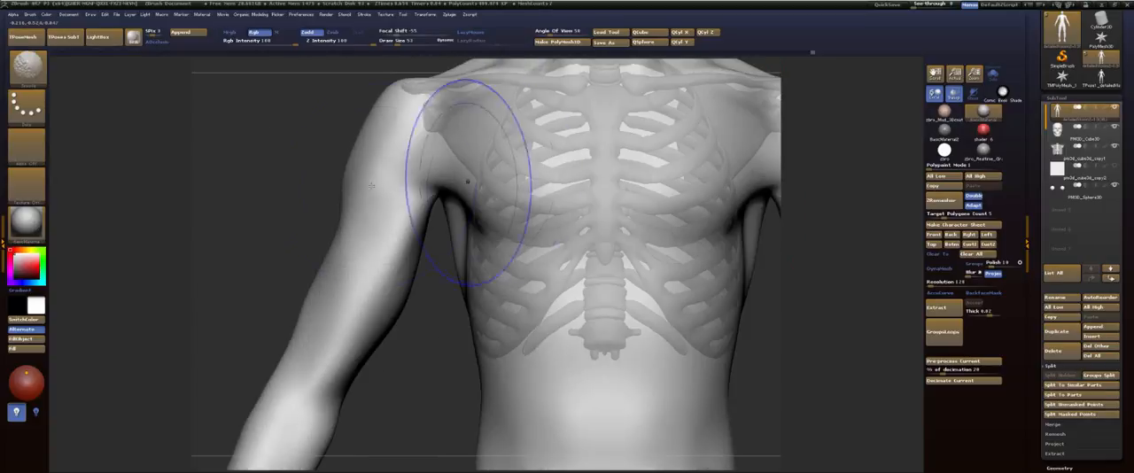
mouse_move(318, 200)
left_mouse_down("alt")
mouse_move(271, 204)
mouse_move(344, 203)
left_mouse_up("alt")
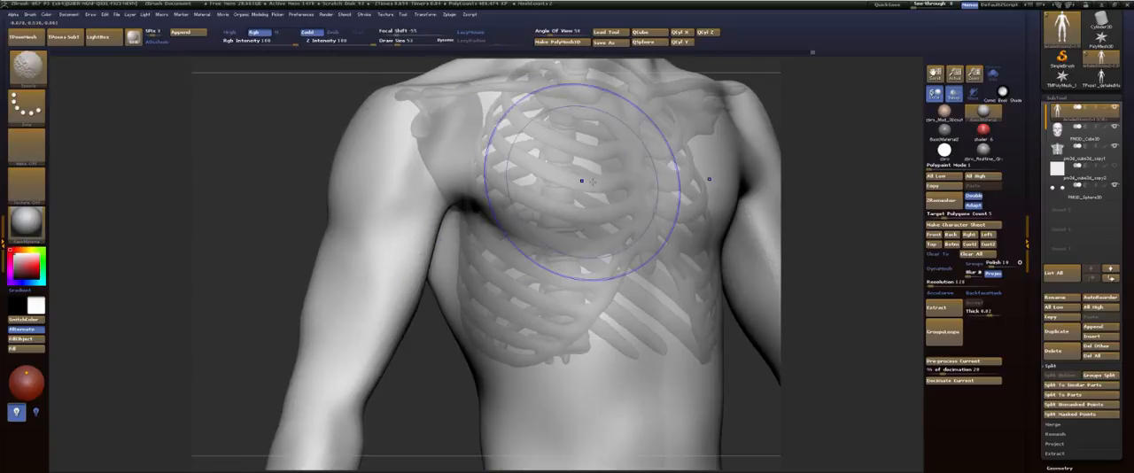
Step: Hide the arms' polygroup, frame the body and examine the rib cage's fit inside the torso from the side
key("shift+f")
key("shift+f")
left_click(572, 195, "ctrl+shift")
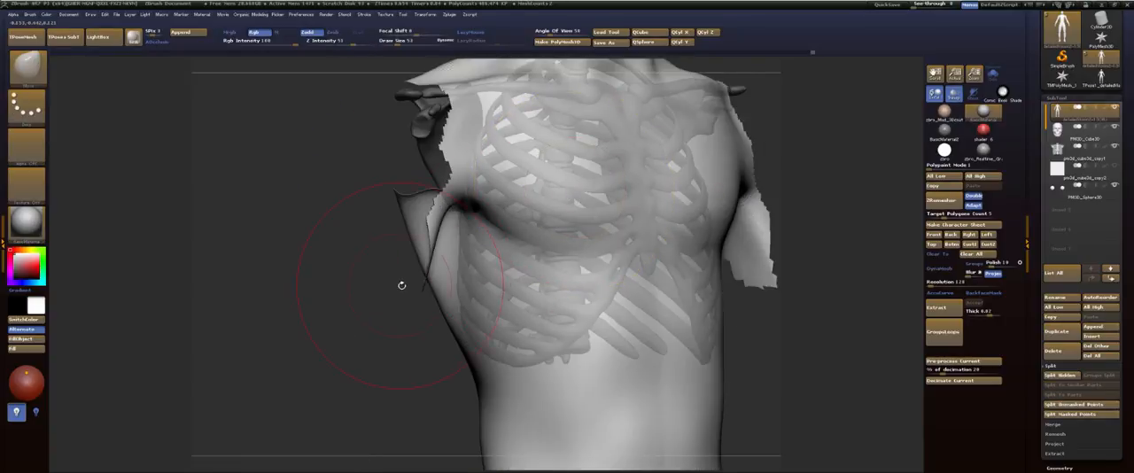
key("f")
left_click_drag(396, 300, 422, 286)
left_click_drag(602, 202, 597, 252, "alt")
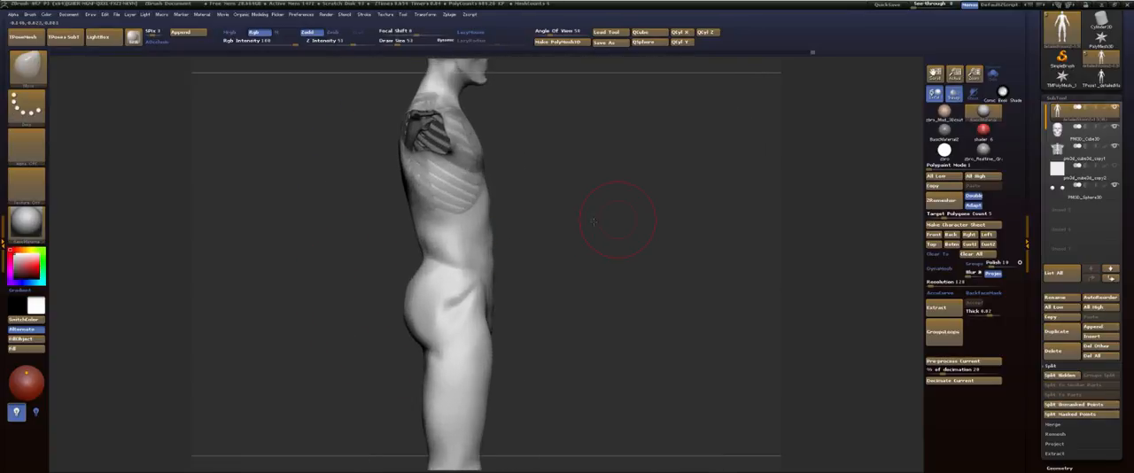
left_click_drag(660, 237, 603, 240, "shift")
left_click_drag(636, 215, 613, 264, "alt")
Step: Unhide the arms and remesh the body with ZRemesher, with Double and Adapt turned off
left_click(689, 203, "ctrl+shift")
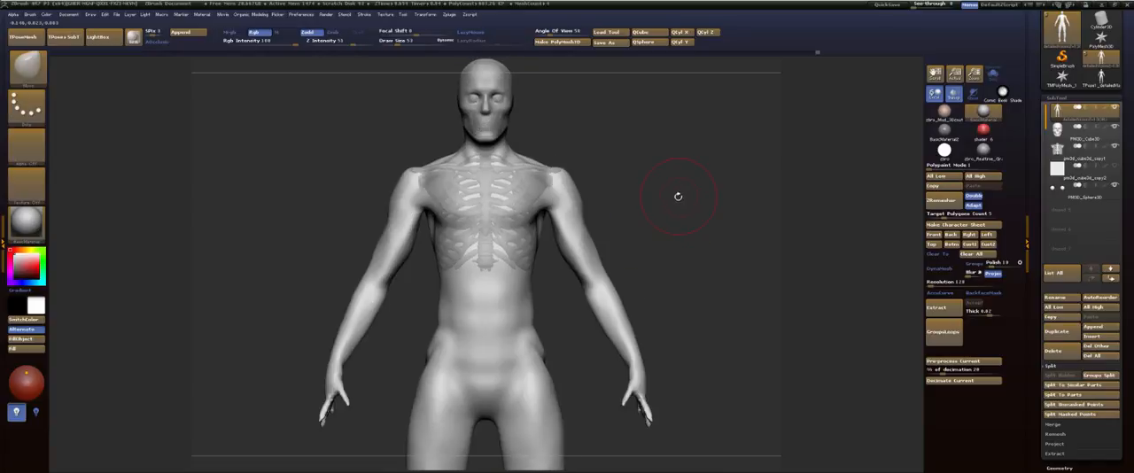
mouse_move(679, 196)
left_mouse_down()
mouse_move(658, 196)
mouse_move(639, 173)
left_mouse_up()
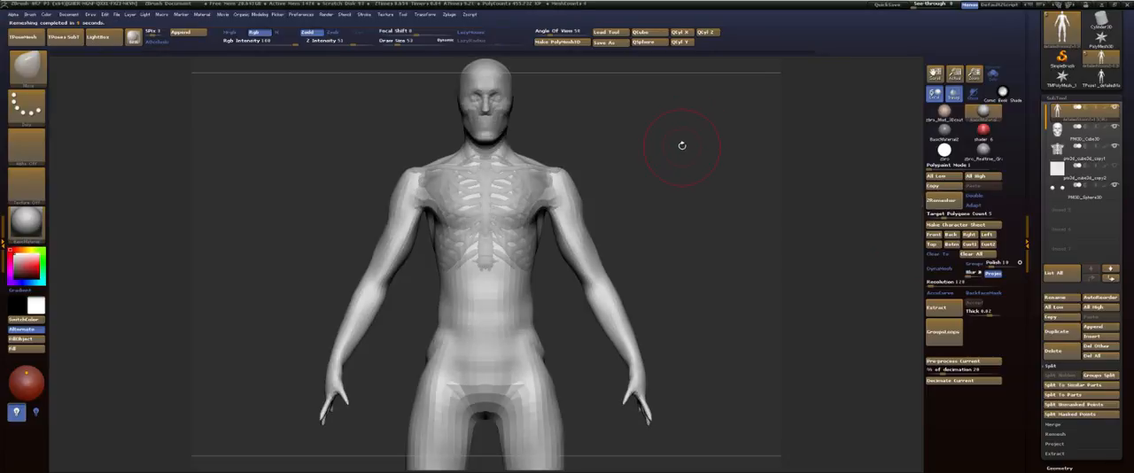
mouse_move(682, 145)
left_mouse_down()
mouse_move(638, 149)
mouse_move(654, 188)
mouse_move(673, 160)
mouse_move(671, 188)
mouse_move(664, 76)
left_mouse_up()
Step: Reduce the Move brush's draw size to 15 and reshape the fingers of the hand
mouse_move(669, 186)
left_mouse_down("alt")
mouse_move(667, 169)
mouse_move(654, 171)
mouse_move(707, 194)
mouse_move(765, 304)
mouse_move(795, 43)
left_mouse_up("alt")
key("s")
left_click_drag(499, 160, 496, 161)
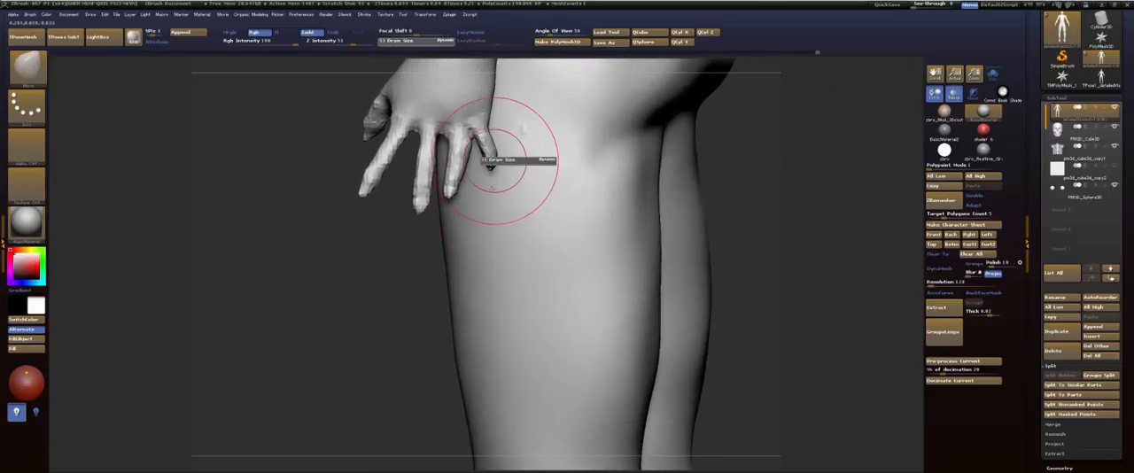
mouse_move(429, 282)
left_mouse_down()
mouse_move(347, 290)
mouse_move(595, 275)
mouse_move(682, 193)
mouse_move(744, 202)
mouse_move(666, 192)
left_mouse_up()
key("s")
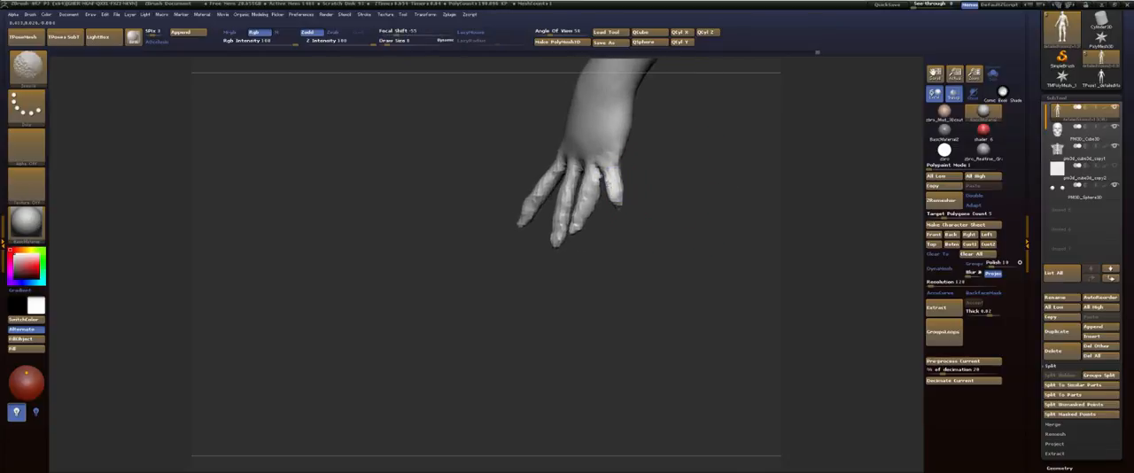
key("s")
mouse_move(635, 210)
left_mouse_down()
mouse_move(698, 201)
mouse_move(676, 204)
left_mouse_up()
left_click_drag(623, 229, 628, 218, "shift")
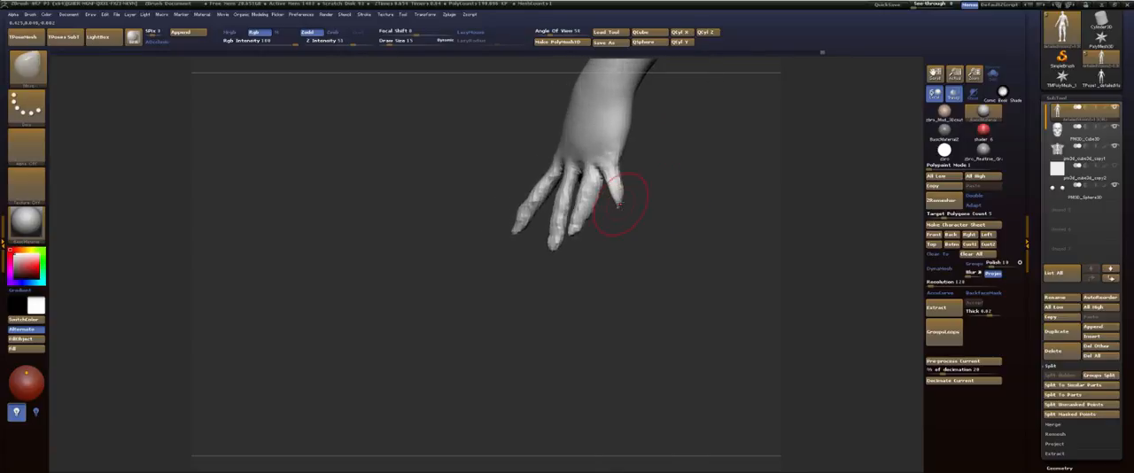
Step: Smooth the uneven surface of the fingers from the other side of the hand
mouse_move(603, 257)
left_mouse_down()
mouse_move(673, 257)
mouse_move(663, 211)
mouse_move(661, 221)
mouse_move(700, 233)
mouse_move(698, 221)
left_mouse_up()
mouse_move(683, 271)
left_mouse_down()
mouse_move(584, 273)
mouse_move(633, 274)
left_mouse_up()
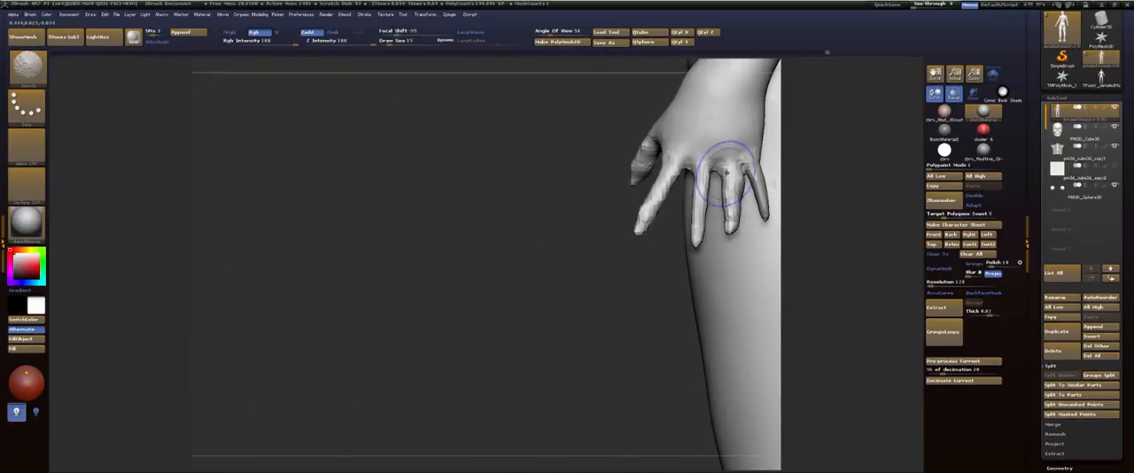
left_click_drag(728, 172, 731, 197, "shift")
Step: Remesh the body with ZRemesher and frame the whole figure
left_click_drag(632, 247, 886, 137)
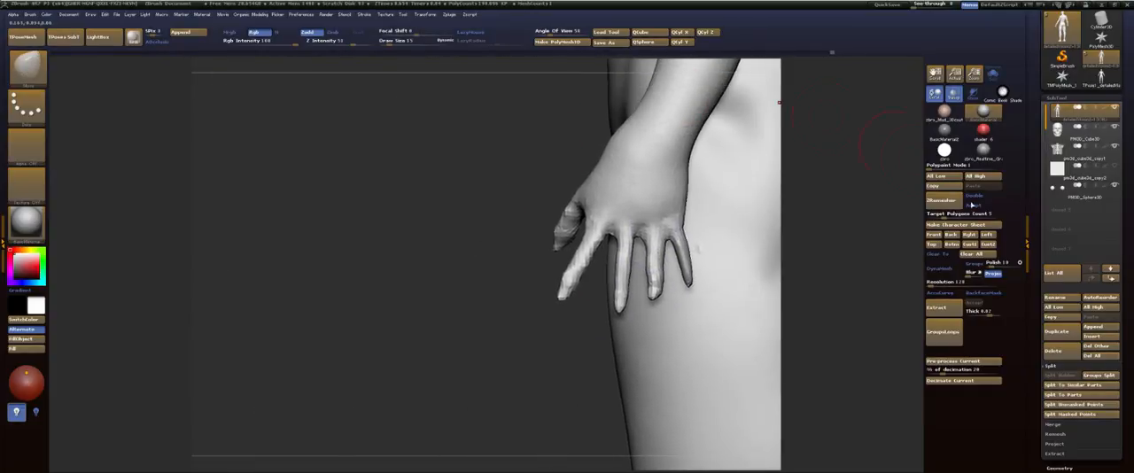
left_click(944, 203)
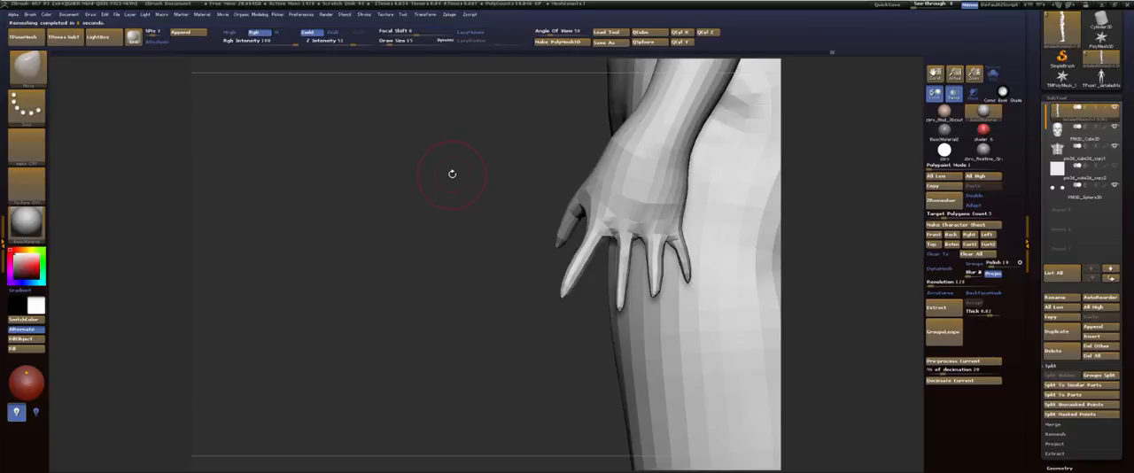
key("f")
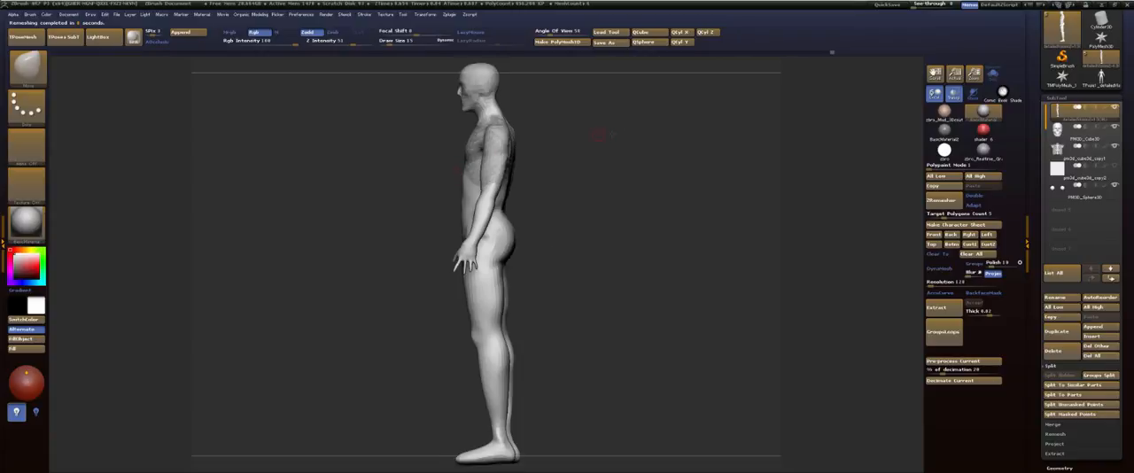
Step: Mask the body down to the upper arms with a topological transpose mask and assign the arms their own polygroup
mouse_move(612, 135)
left_mouse_down()
mouse_move(624, 157)
mouse_move(615, 182)
mouse_move(658, 151)
mouse_move(664, 185)
mouse_move(700, 160)
mouse_move(638, 144)
mouse_move(645, 227)
mouse_move(672, 178)
left_mouse_up()
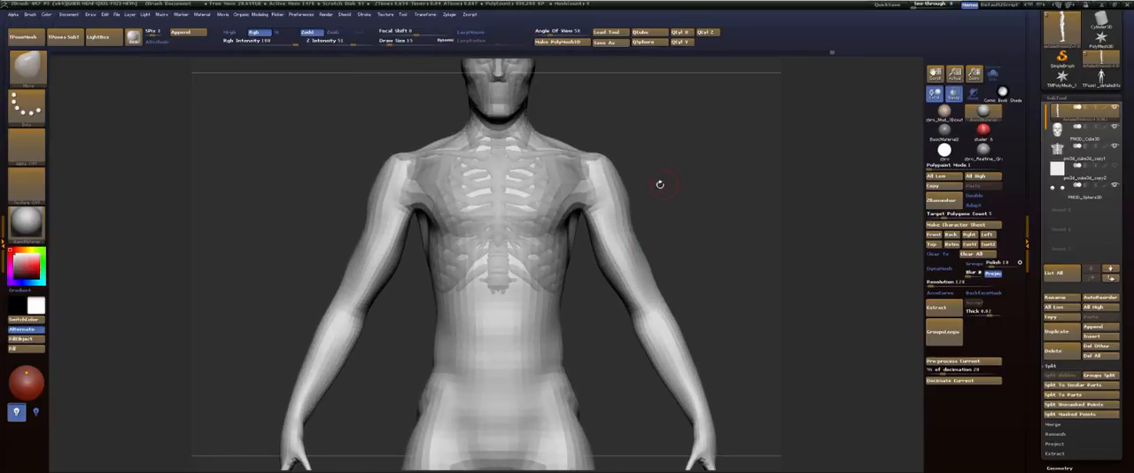
key("w")
left_click_drag(599, 192, 611, 217, "ctrl")
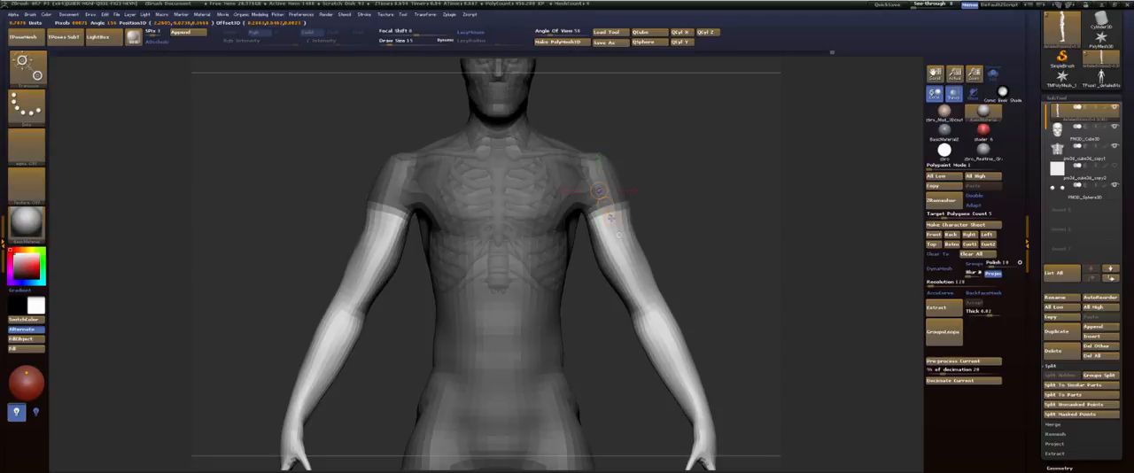
Step: Mask along the neck in side view with polyframe shown and give the head and upper neck a separate polygroup
left_click_drag(695, 213, 709, 229, "ctrl")
left_click_drag(708, 222, 633, 199)
left_click_drag(650, 96, 610, 209, "alt")
key("shift+f")
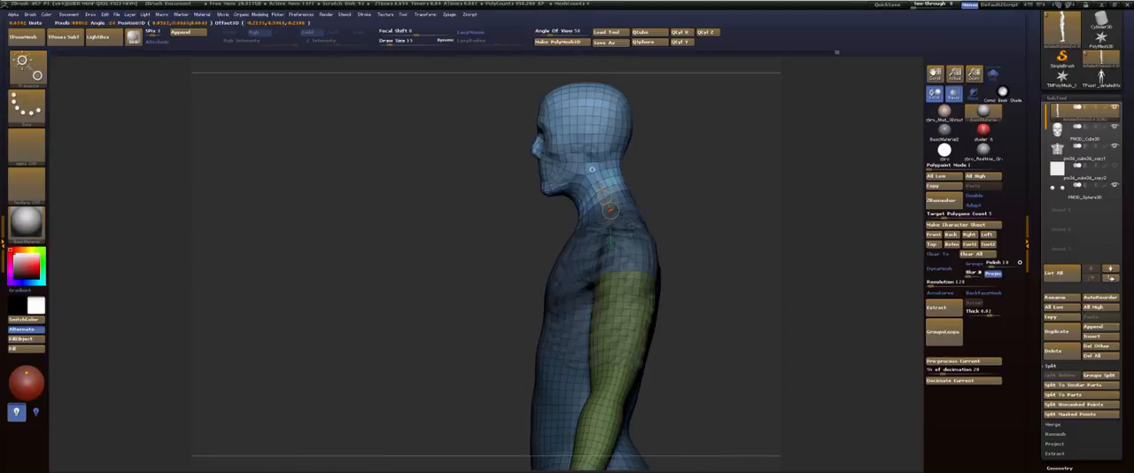
left_click(686, 158, "ctrl")
key("ctrl+w")
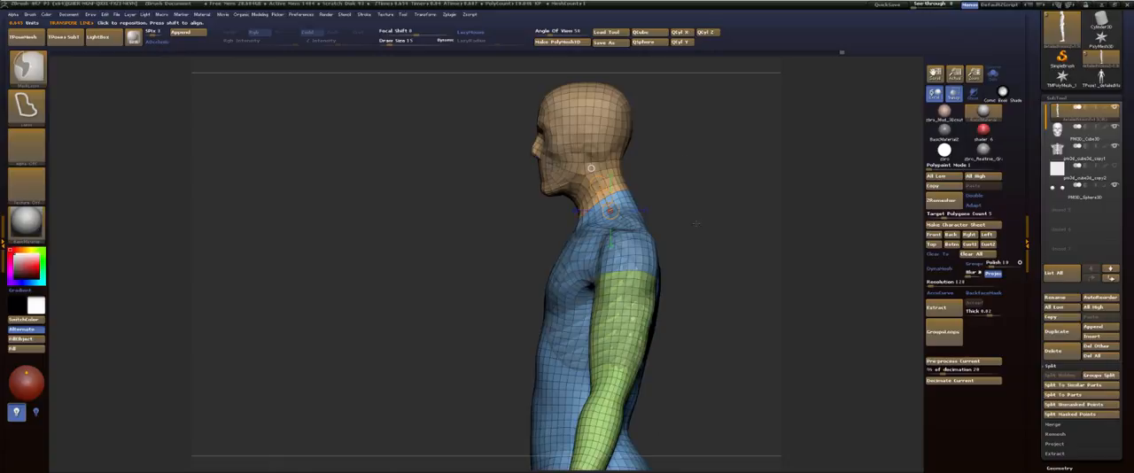
Step: Mask from the hips along the upper thighs and assign the legs their own polygroup
left_click_drag(698, 304, 670, 42, "alt")
left_click_drag(686, 133, 744, 142, "shift")
left_click_drag(664, 238, 654, 133, "alt")
left_click_drag(594, 157, 604, 203, "ctrl")
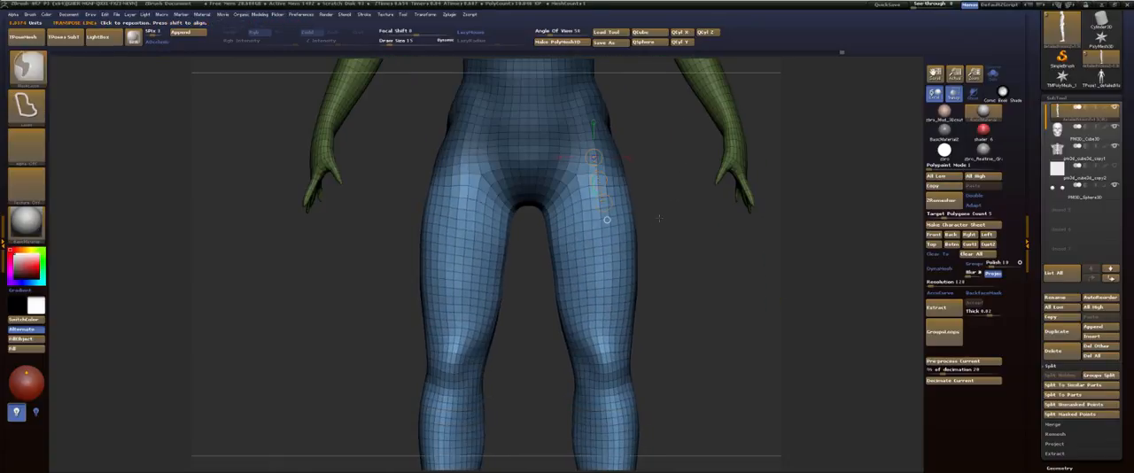
left_click(658, 219, "ctrl")
key("ctrl+w")
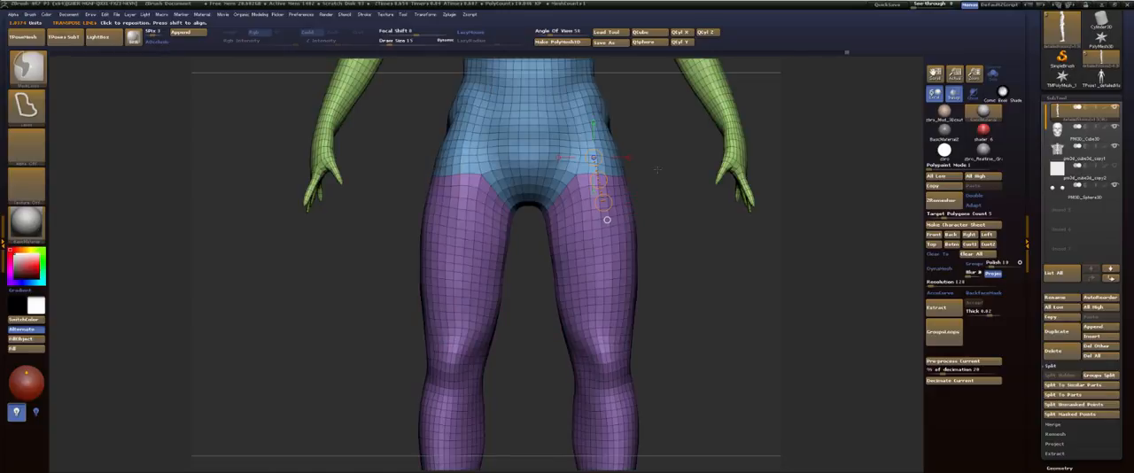
Step: Isolate the torso polygroup, mask at the waist and split the upper torso from the pelvis as a separate polygroup
left_click_drag(658, 170, 657, 333, "alt")
key("q")
left_click_drag(723, 157, 708, 240, "alt")
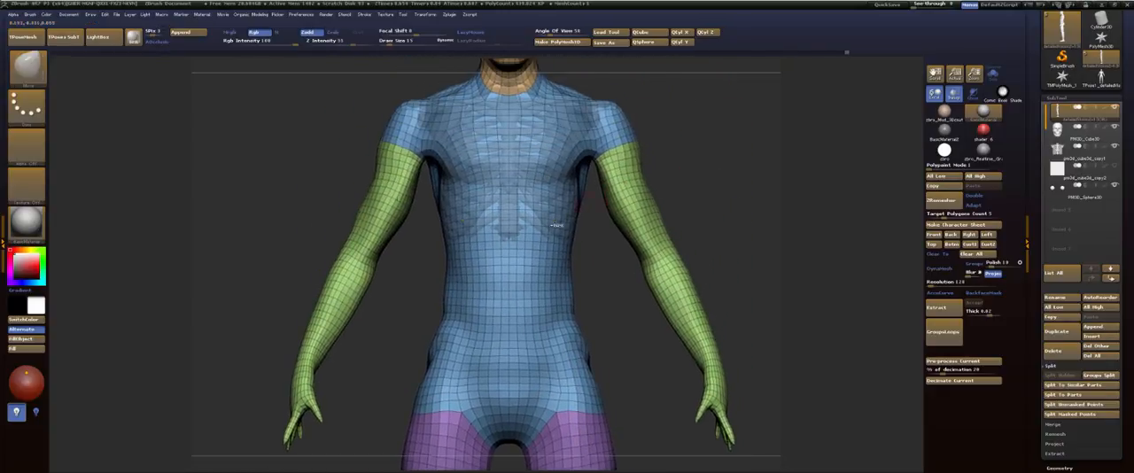
left_click(538, 215, "ctrl+shift")
left_click_drag(679, 175, 658, 153, "alt")
key("w")
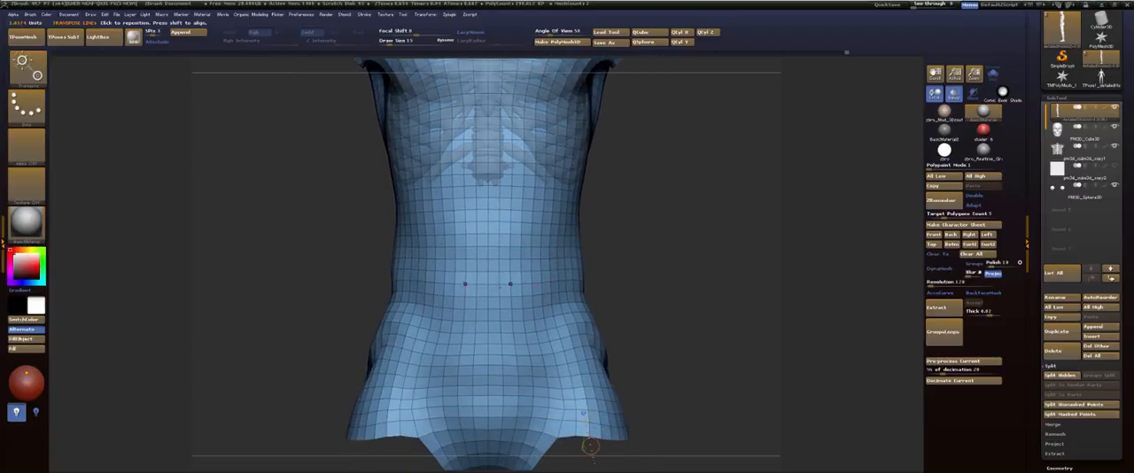
left_click_drag(488, 287, 488, 334, "ctrl")
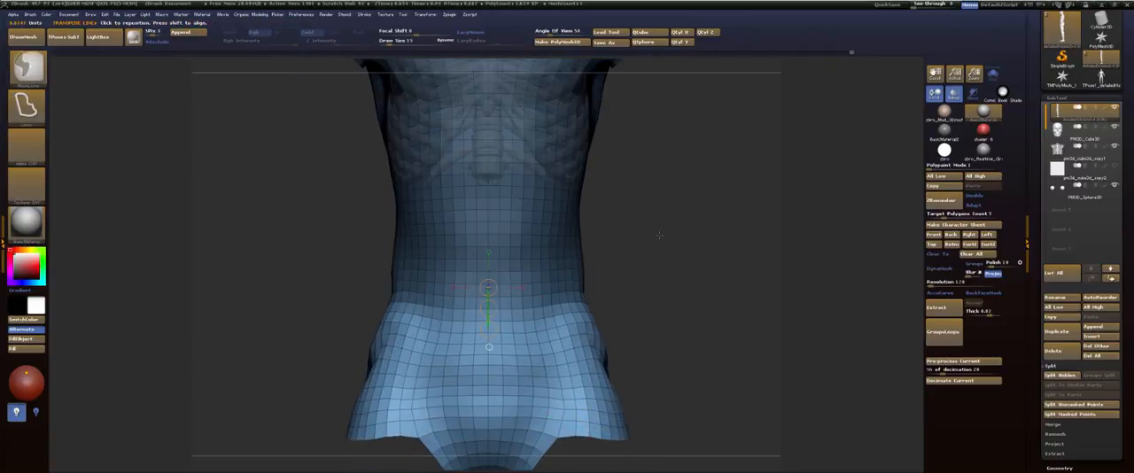
left_click_drag(659, 234, 659, 312, "ctrl")
left_click_drag(549, 302, 582, 243, "ctrl")
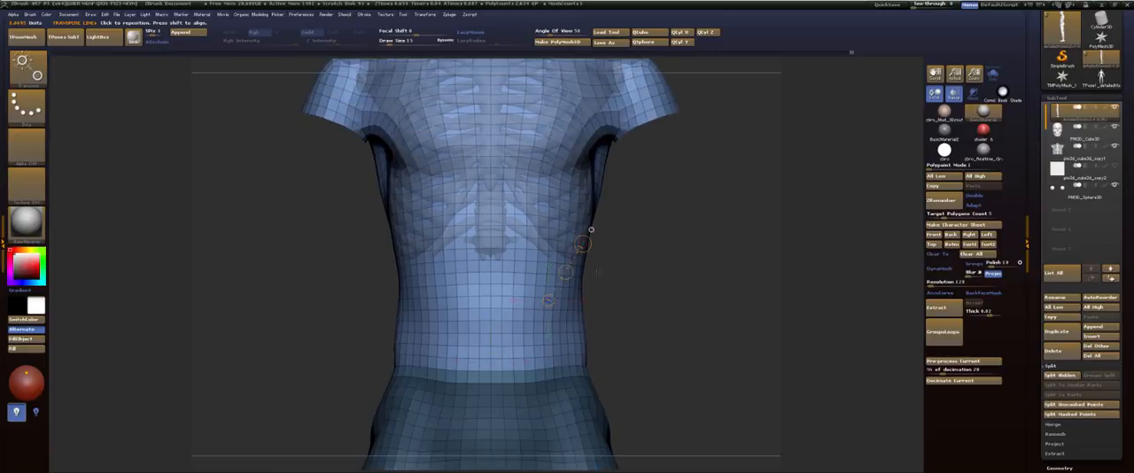
Step: Return to sculpting mode and isolate the upper torso polygroup together with the rib cage
key("q")
left_click(560, 271, "ctrl+shift")
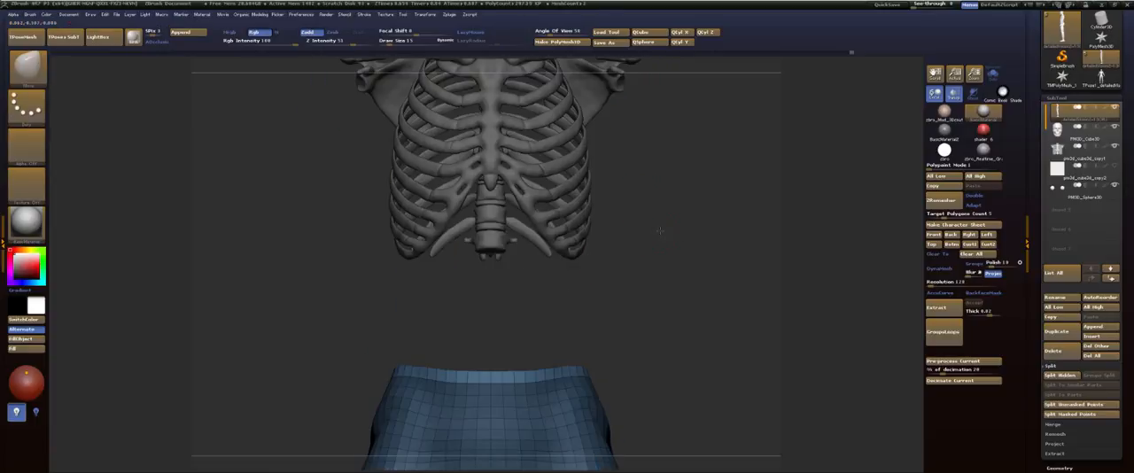
left_click_drag(661, 233, 686, 226)
left_click(687, 226, "ctrl+shift")
left_click(527, 287, "ctrl+shift")
Step: Enlarge the Move brush and reshape the isolated torso around the rib cage from the side, front and back
left_click_drag(587, 257, 689, 222)
left_click_drag(689, 221, 657, 223, "alt")
key("s")
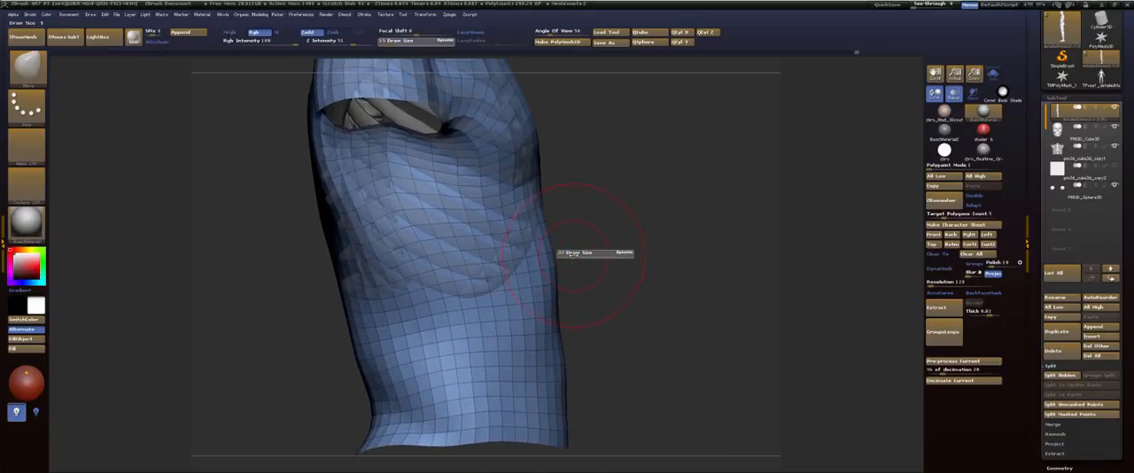
left_click(573, 254)
left_click_drag(615, 246, 675, 199, "alt")
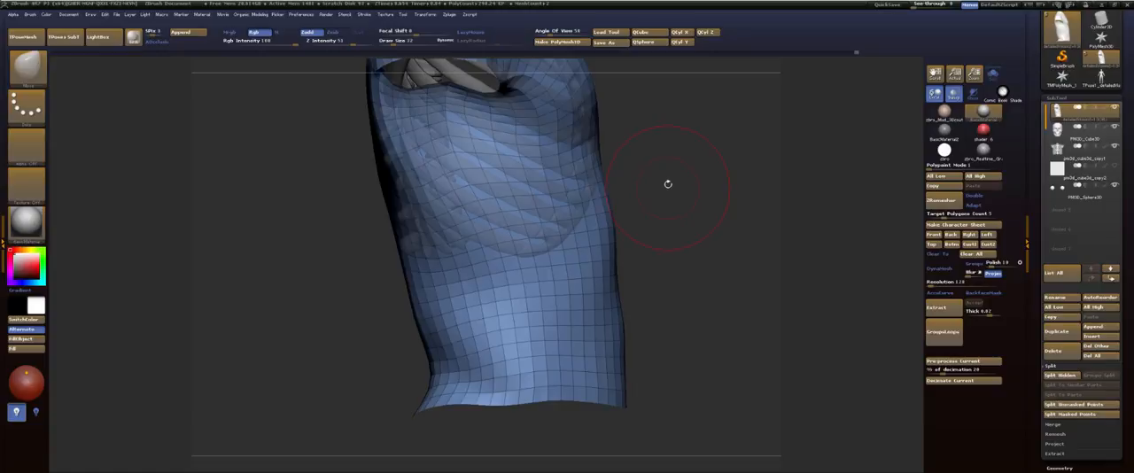
left_click_drag(668, 183, 673, 220)
left_click_drag(343, 207, 433, 251)
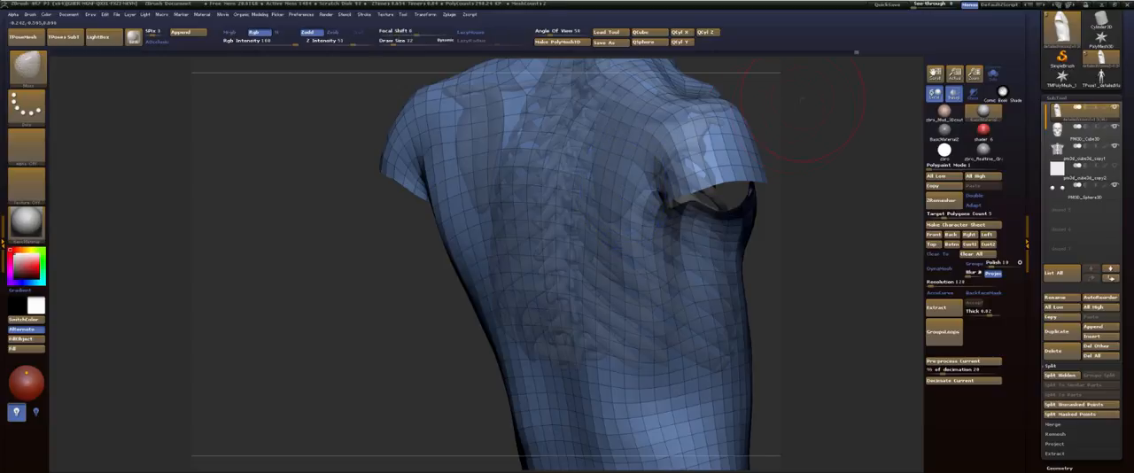
left_click_drag(802, 99, 690, 146)
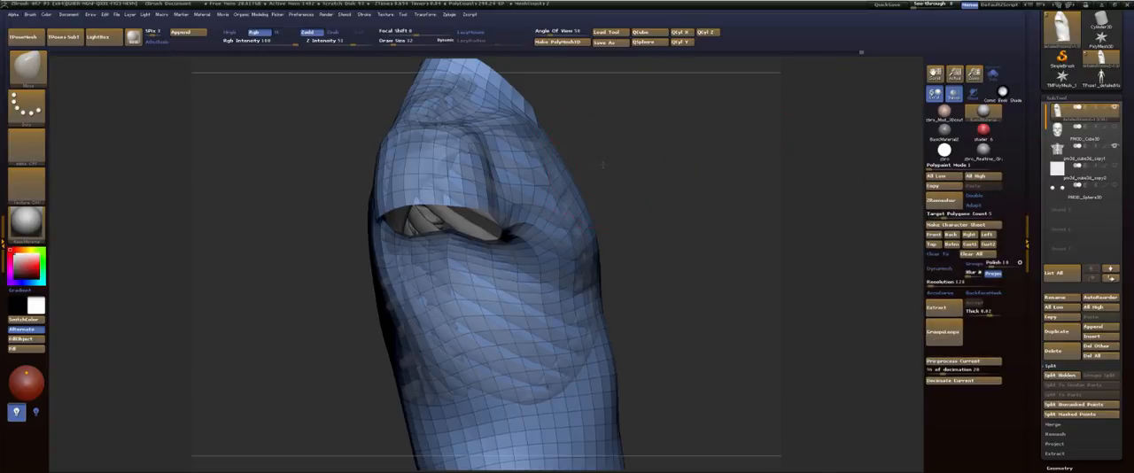
mouse_move(603, 164)
left_mouse_down("alt")
mouse_move(608, 230)
mouse_move(607, 164)
mouse_move(617, 221)
mouse_move(612, 186)
left_mouse_up("alt")
Step: Turn off polyframe, show the whole body without its mask and subdivide the mesh for a smoother surface
key("shift+f")
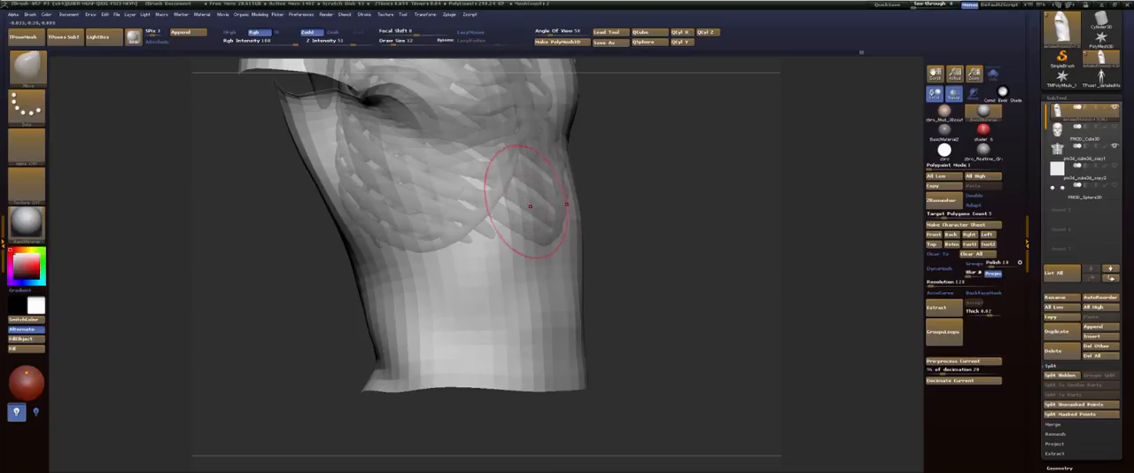
left_click(676, 171, "ctrl+shift")
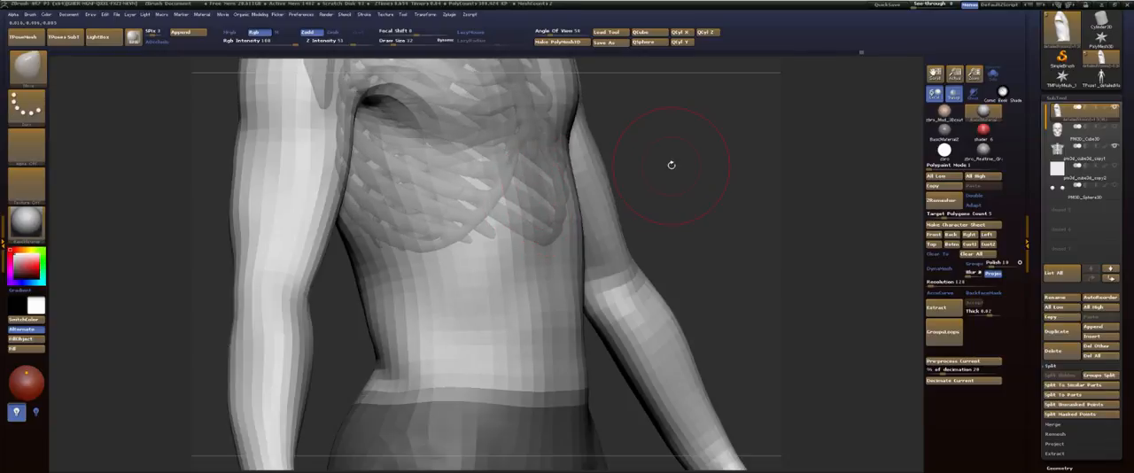
left_click_drag(706, 156, 726, 191, "ctrl")
key("d")
key("d")
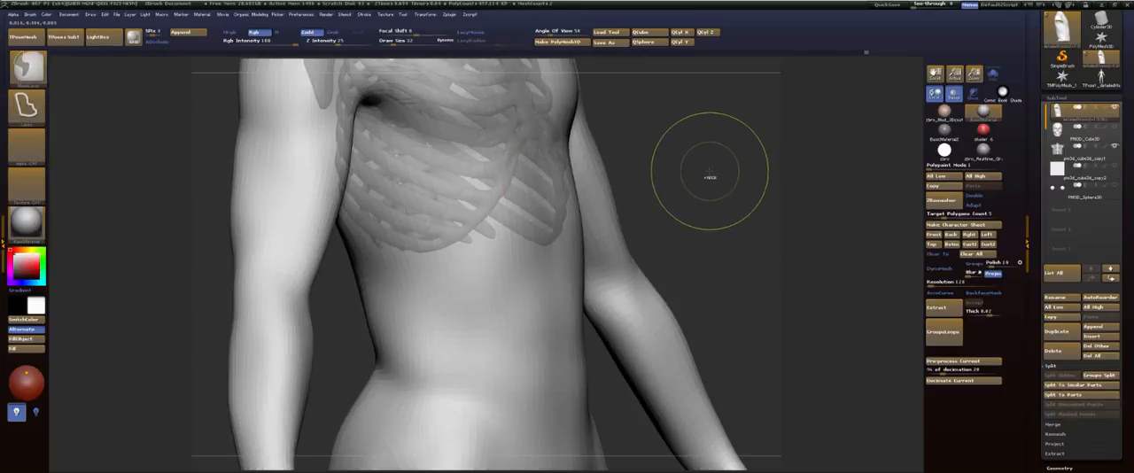
Step: Isolate the upper torso polygroup with the rib cage and switch to a low-intensity freehand sculpting brush
left_click(506, 248, "ctrl+shift")
mouse_move(653, 177)
left_mouse_down()
mouse_move(661, 172)
mouse_move(631, 188)
mouse_move(608, 181)
left_mouse_up()
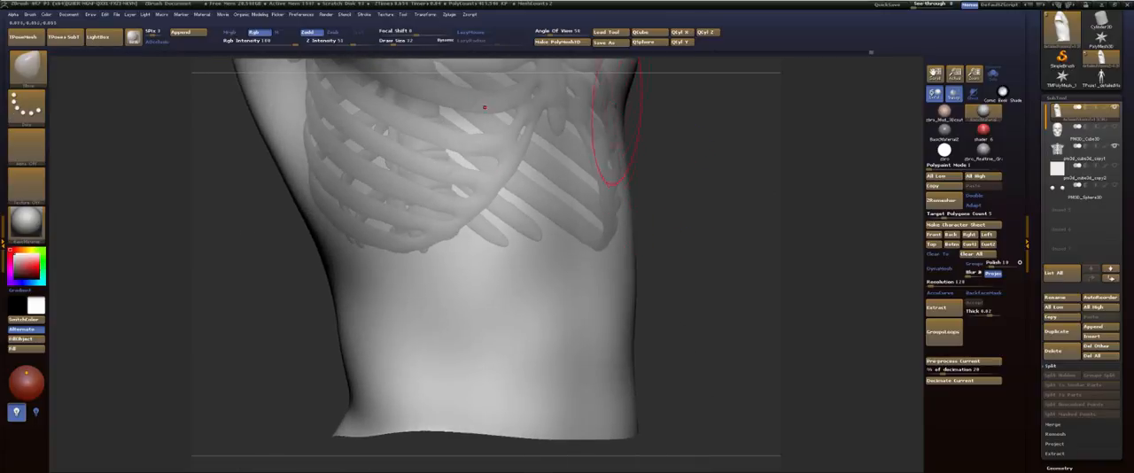
key("b")
left_click(595, 142)
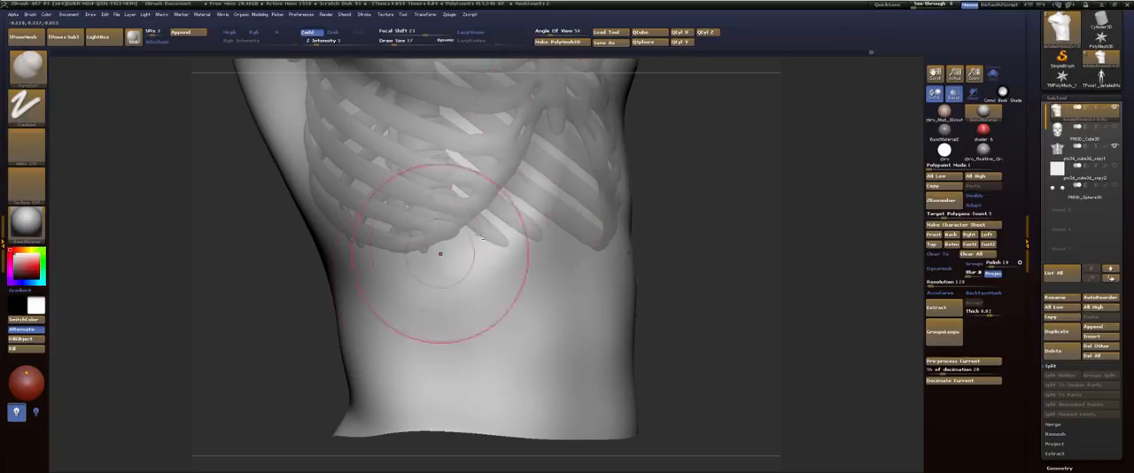
Step: Softly build up volume around the lower ribs, flank and back of the torso and smooth the surface below the armpit
left_click_drag(286, 248, 329, 228)
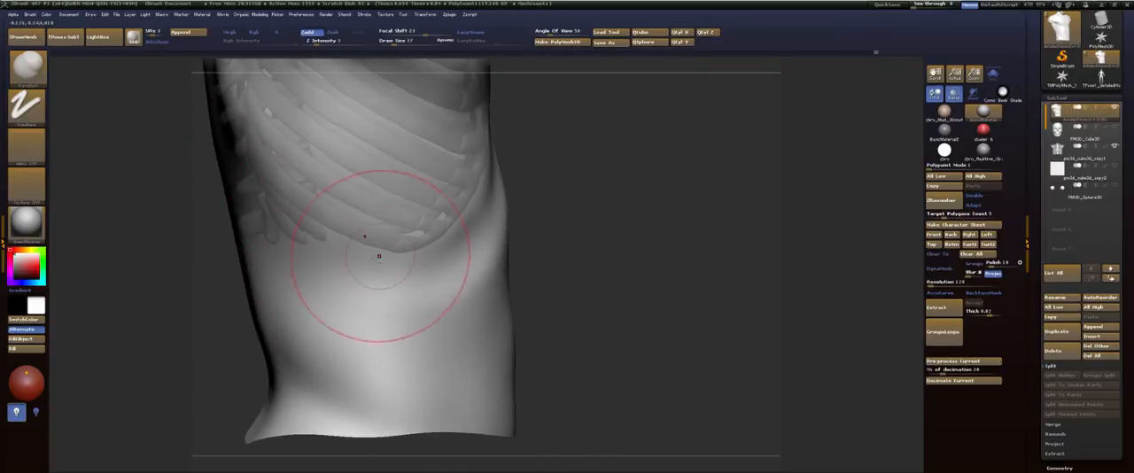
left_click_drag(336, 172, 531, 172)
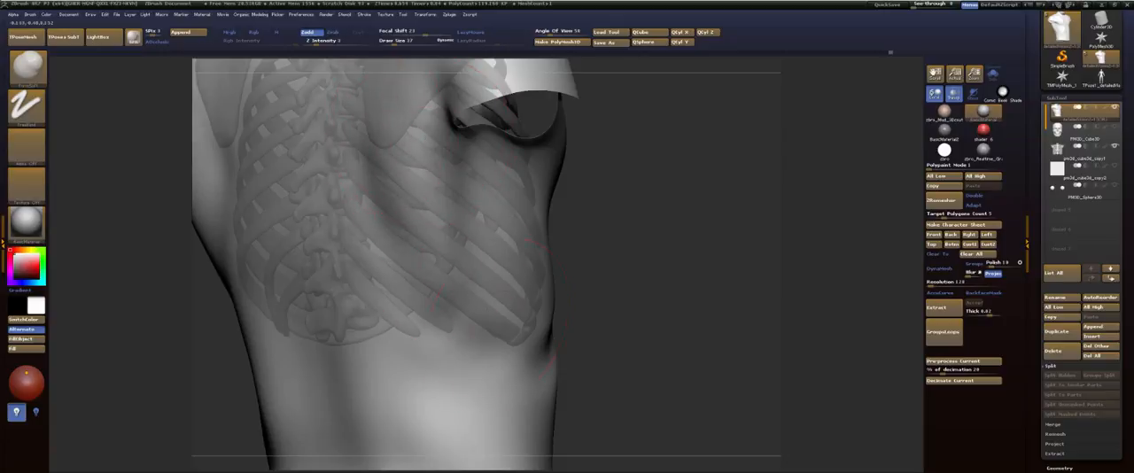
left_click_drag(495, 293, 551, 172)
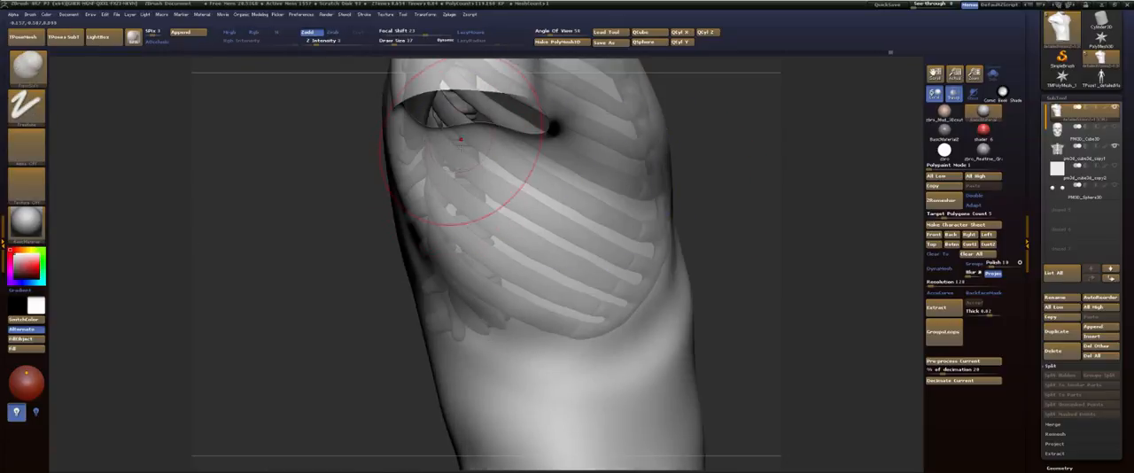
key("shift")
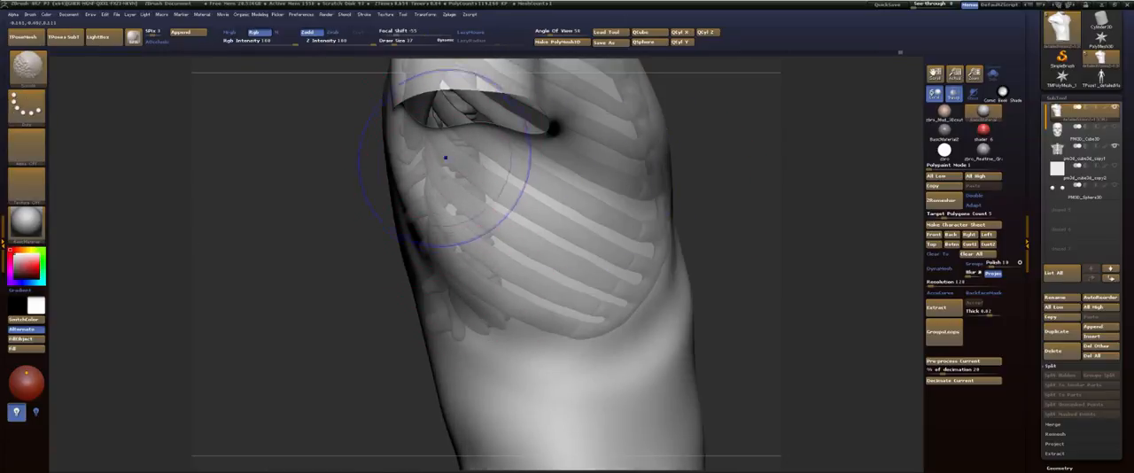
left_click_drag(371, 320, 323, 225, "alt")
mouse_move(698, 143)
left_mouse_down("alt")
mouse_move(657, 172)
mouse_move(694, 174)
left_mouse_up("alt")
key("shift")
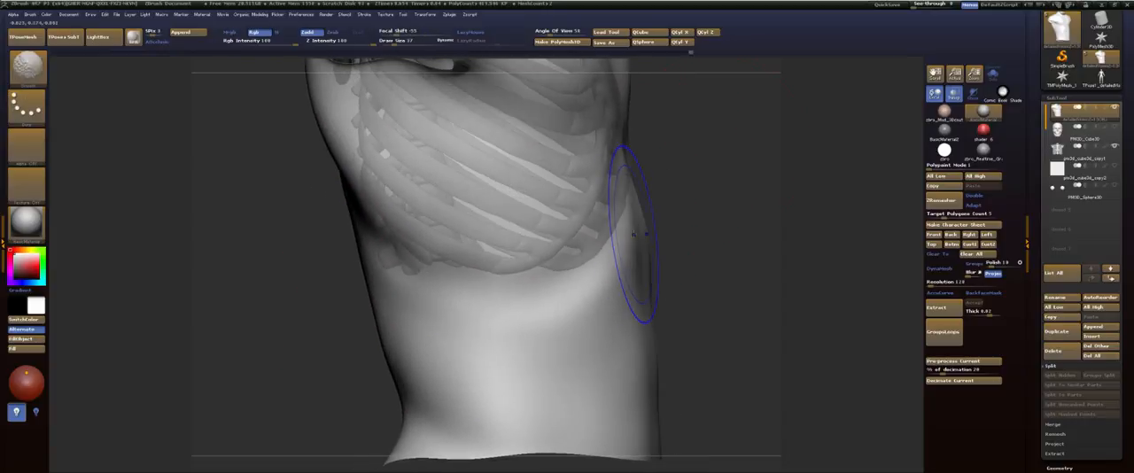
Step: Drop the torso three subdivision levels and smooth the front of the abdomen below the rib cage
key("shift+f")
key("shift+f")
key("shift+d")
key("shift+d")
key("shift+d")
key("shift+d")
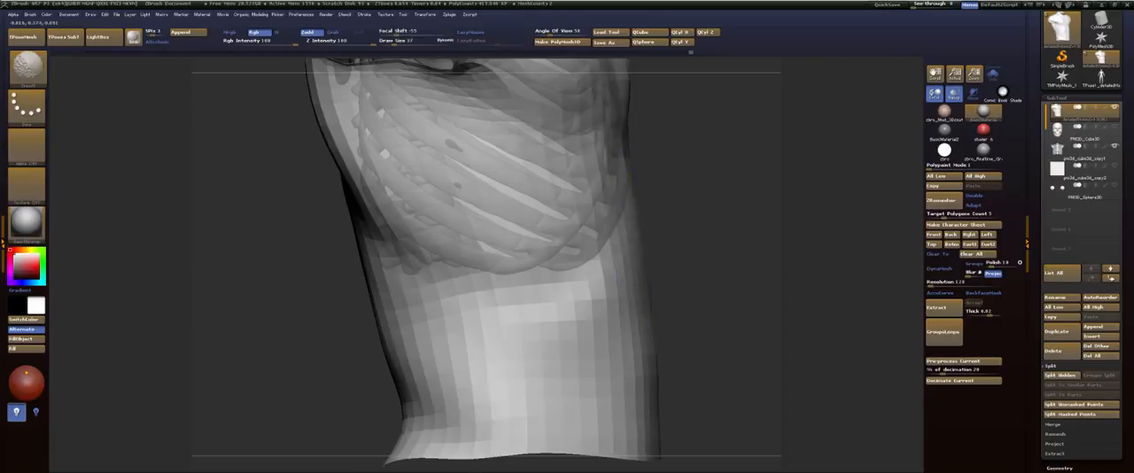
mouse_move(590, 319)
left_mouse_down("shift")
mouse_move(497, 355)
mouse_move(585, 333)
left_mouse_up("shift")
left_click_drag(639, 381, 634, 337, "shift")
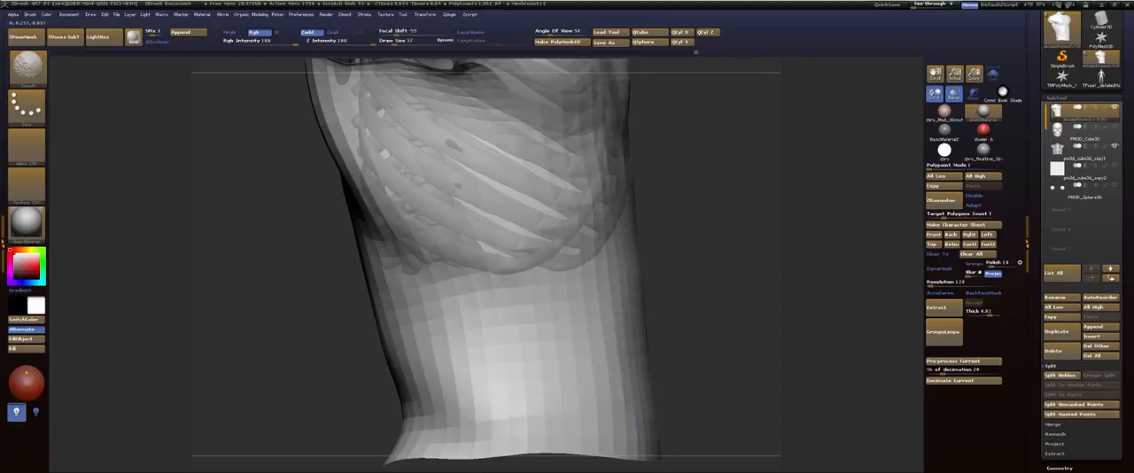
left_click_drag(635, 256, 626, 355, "shift")
mouse_move(688, 243)
left_mouse_down()
mouse_move(712, 232)
mouse_move(698, 246)
mouse_move(703, 293)
left_mouse_up()
left_click_drag(618, 241, 625, 305, "shift")
Step: Smooth the waist, flank, lower back and the area behind the armpit on the low-resolution torso
left_click_drag(660, 270, 716, 156, "alt")
left_click_drag(453, 305, 426, 209, "shift")
left_click_drag(448, 276, 523, 341, "shift")
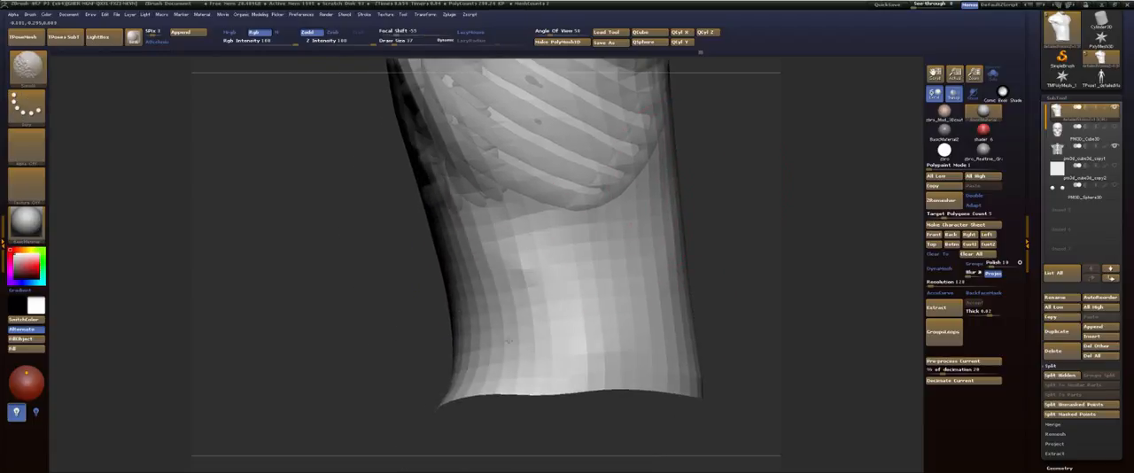
mouse_move(399, 183)
left_mouse_down()
mouse_move(442, 286)
mouse_move(521, 282)
left_mouse_up()
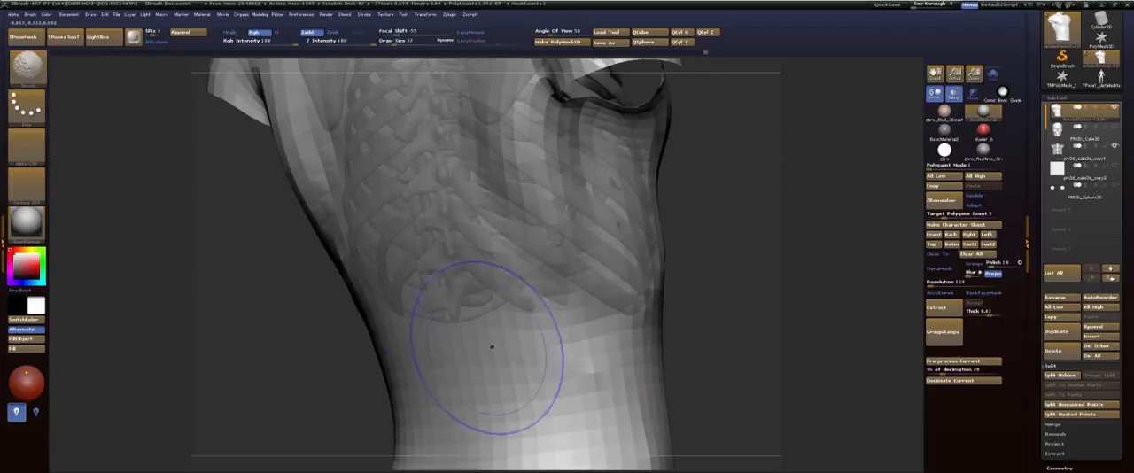
left_click_drag(491, 346, 542, 381, "shift")
left_click_drag(756, 196, 747, 332, "alt")
mouse_move(496, 172)
left_mouse_down("shift")
mouse_move(481, 222)
mouse_move(552, 304)
left_mouse_up("shift")
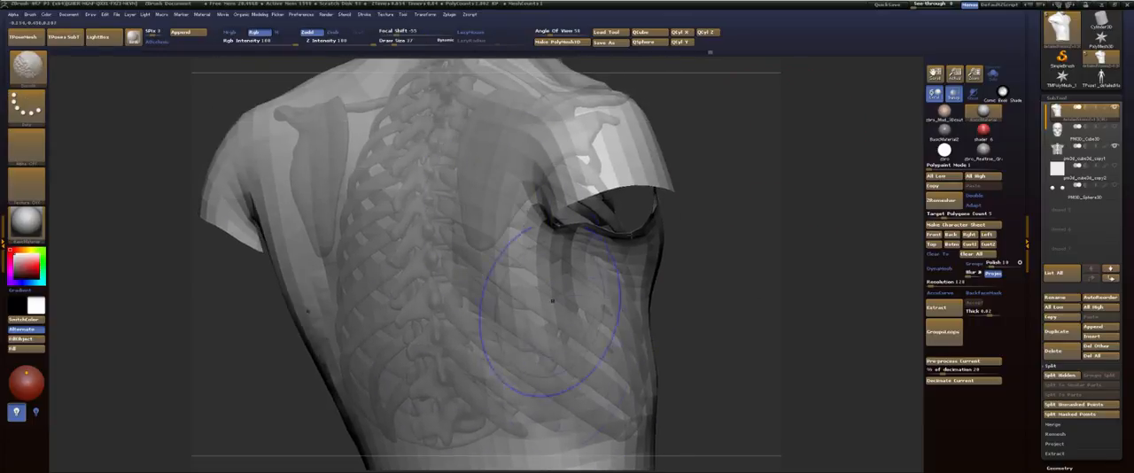
Step: Check the torso's wireframe from the back, hide polyframe again and raise the mesh three subdivision levels
mouse_move(854, 116)
left_mouse_down()
mouse_move(747, 86)
mouse_move(707, 200)
left_mouse_up()
mouse_move(707, 200)
left_mouse_down()
mouse_move(576, 170)
mouse_move(757, 146)
left_mouse_up()
key("shift+f")
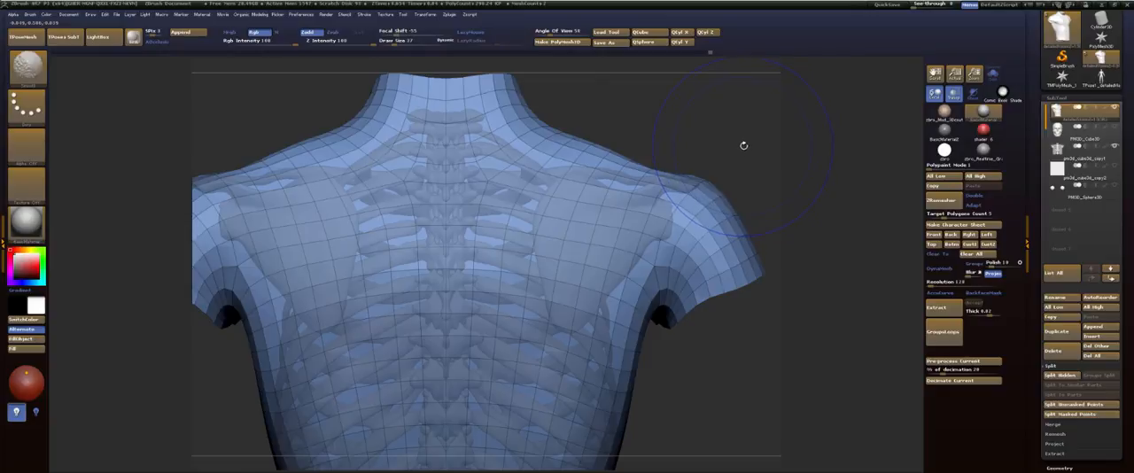
key("f")
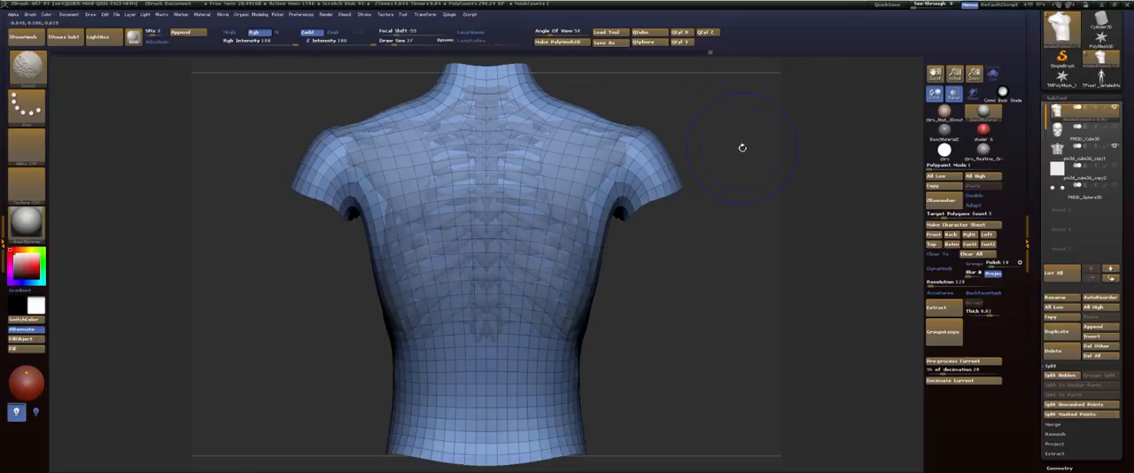
key("shift+f")
key("ctrl+d")
key("ctrl+d")
key("ctrl+d")
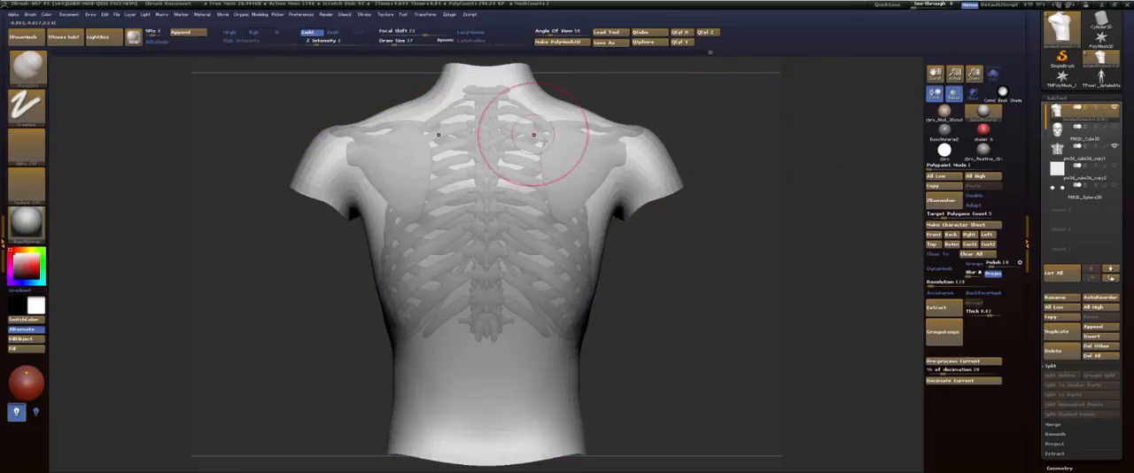
Step: Carve a groove along the spine from the neck to the lower back with the Dam_Standard brush and smooth it
key("b")
key("d")
key("s")
left_click_drag(756, 151, 771, 216, "alt")
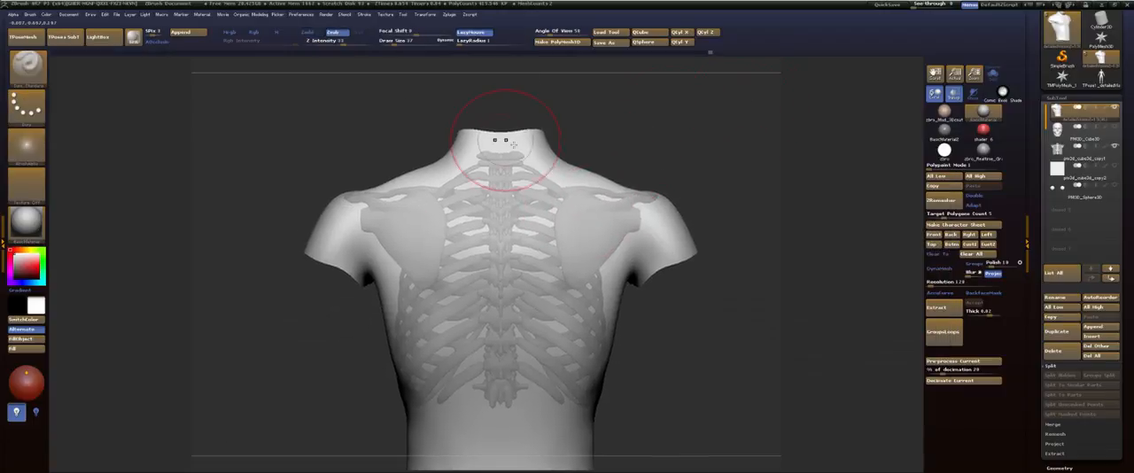
key("s")
mouse_move(512, 143)
left_mouse_down()
mouse_move(625, 91)
mouse_move(559, 168)
mouse_move(560, 398)
mouse_move(582, 184)
mouse_move(561, 246)
left_mouse_up()
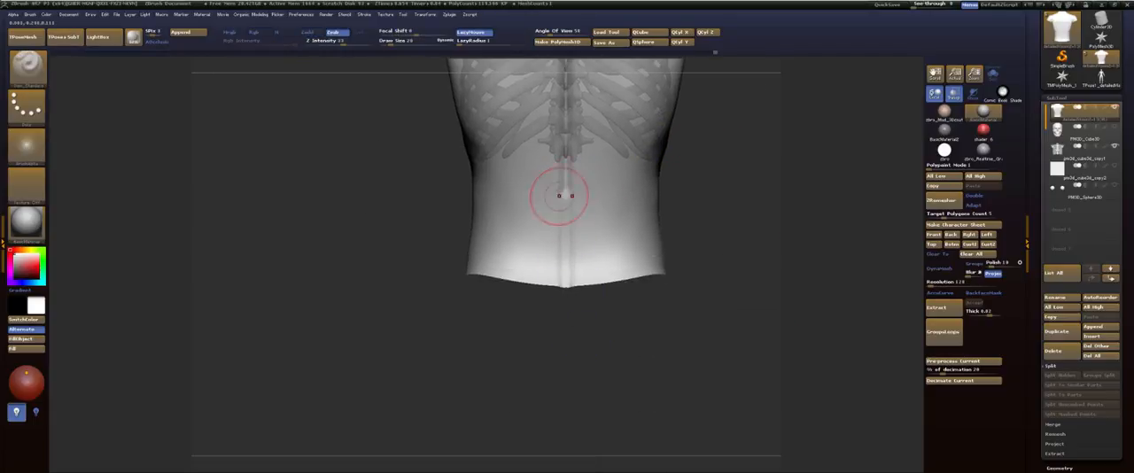
mouse_move(570, 277)
left_mouse_down()
mouse_move(574, 320)
mouse_move(546, 447)
left_mouse_up()
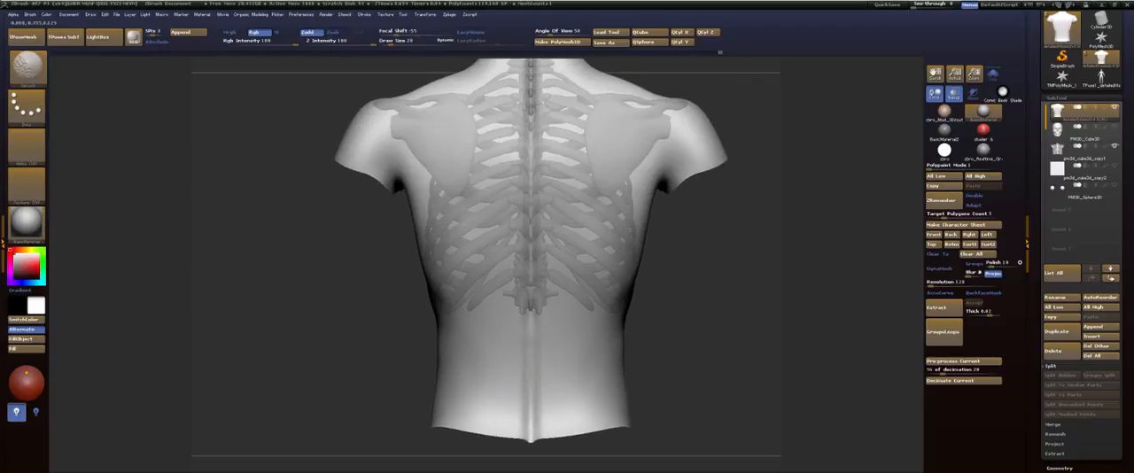
right_click_drag(551, 107, 550, 211, "alt")
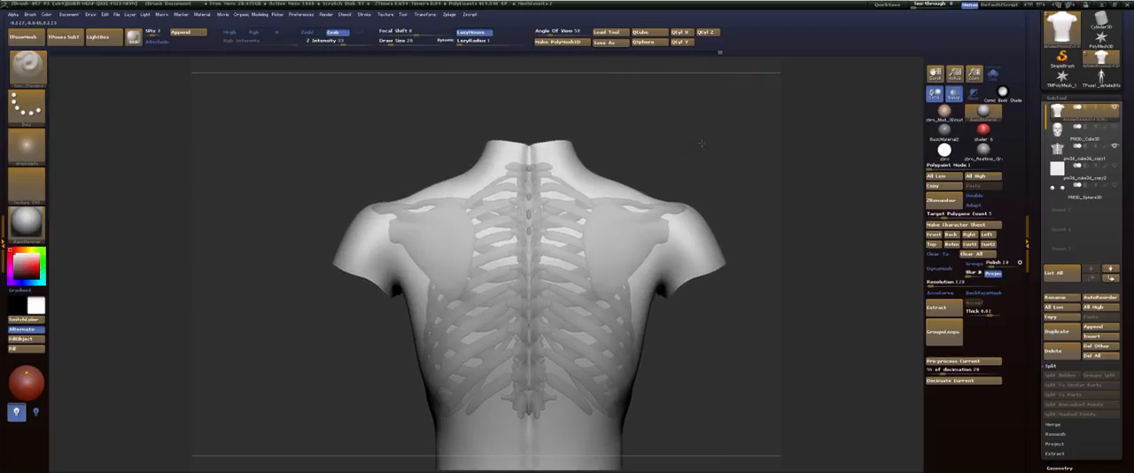
Step: Carve creases along the scapular spines on top of both shoulders and soften them with smoothing
left_click_drag(702, 144, 703, 145, "shift")
mouse_move(739, 202)
left_mouse_down()
mouse_move(772, 124)
mouse_move(743, 146)
mouse_move(738, 168)
left_mouse_up()
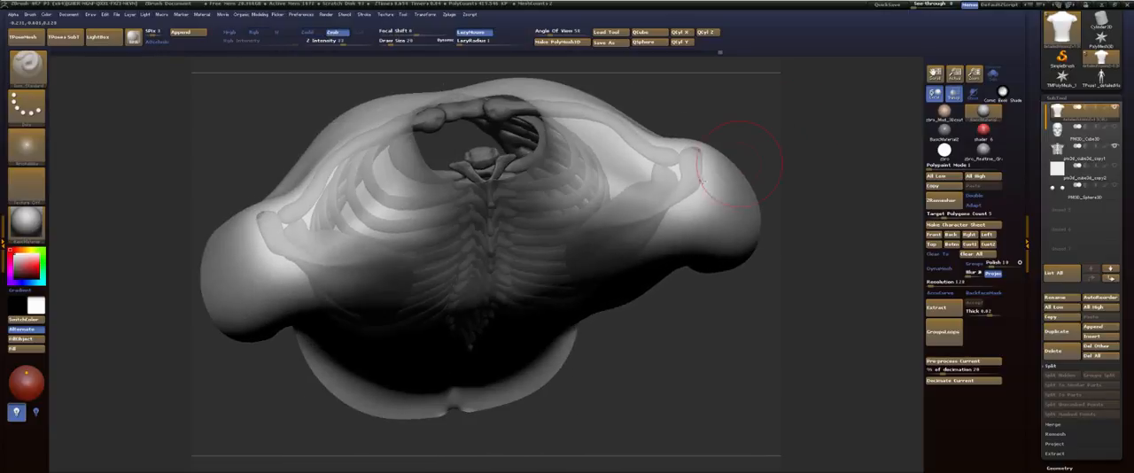
left_click_drag(678, 190, 612, 221)
left_click_drag(673, 203, 594, 224)
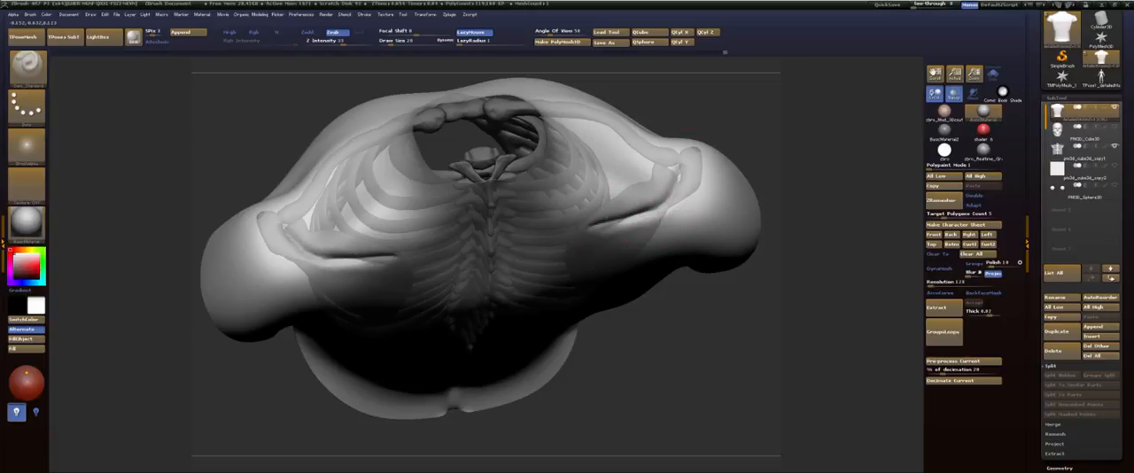
mouse_move(663, 199)
left_mouse_down("shift")
mouse_move(621, 216)
mouse_move(682, 188)
left_mouse_up("shift")
left_click_drag(595, 220, 682, 188)
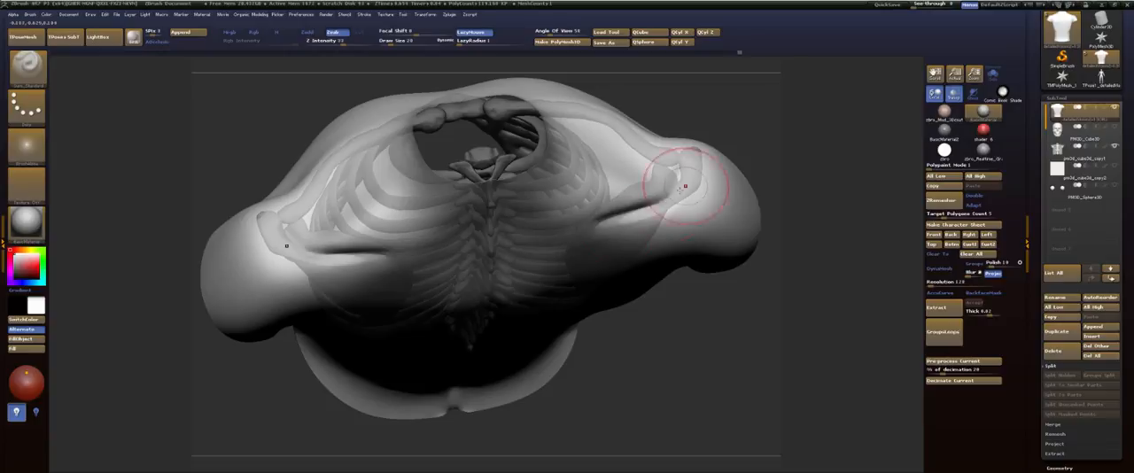
key("shift")
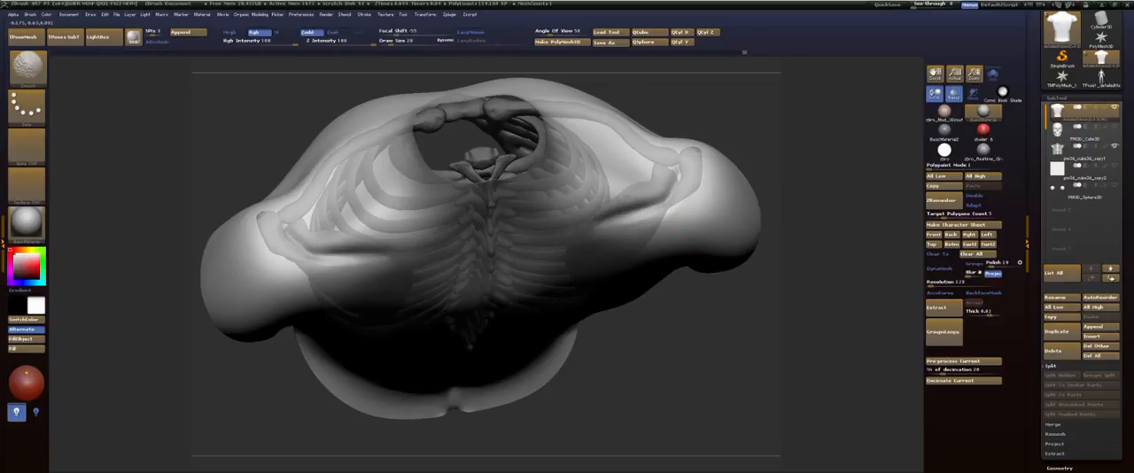
Step: Reshape the top of the shoulders above the shoulder blades and the back of the neck with the Move brush
mouse_move(747, 148)
left_mouse_down()
mouse_move(751, 127)
mouse_move(700, 128)
mouse_move(693, 164)
mouse_move(680, 138)
mouse_move(699, 132)
left_mouse_up()
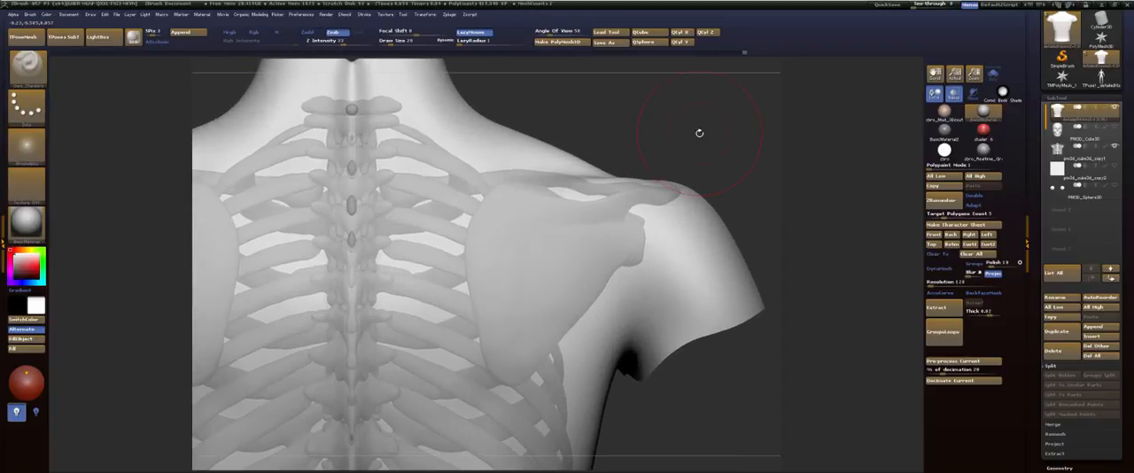
key("b")
key("m")
key("v")
left_click_drag(597, 186, 565, 200)
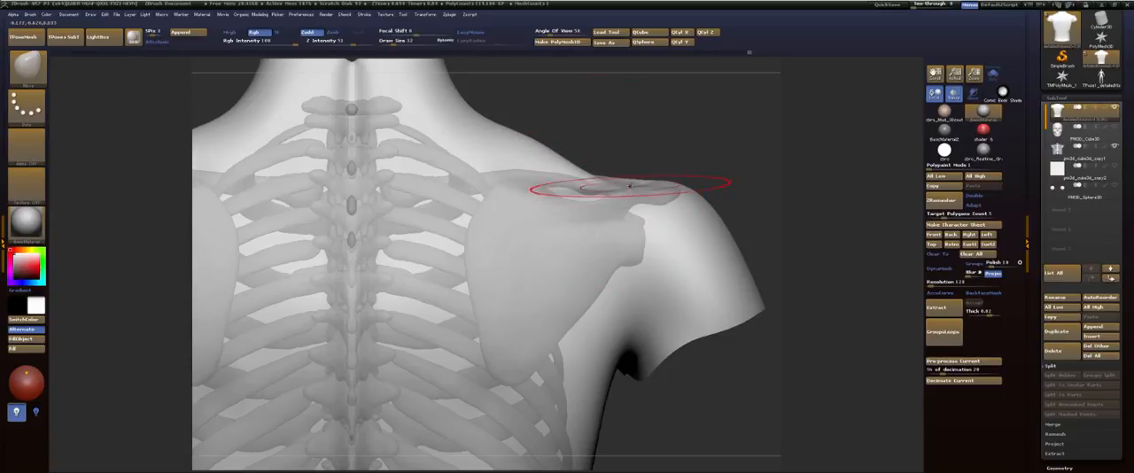
left_click_drag(630, 185, 470, 183)
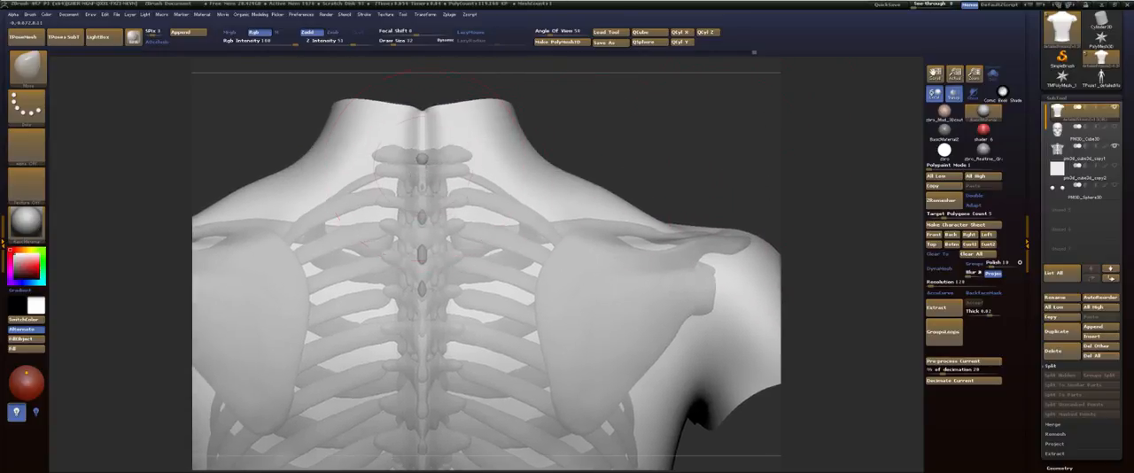
left_click_drag(434, 257, 434, 254)
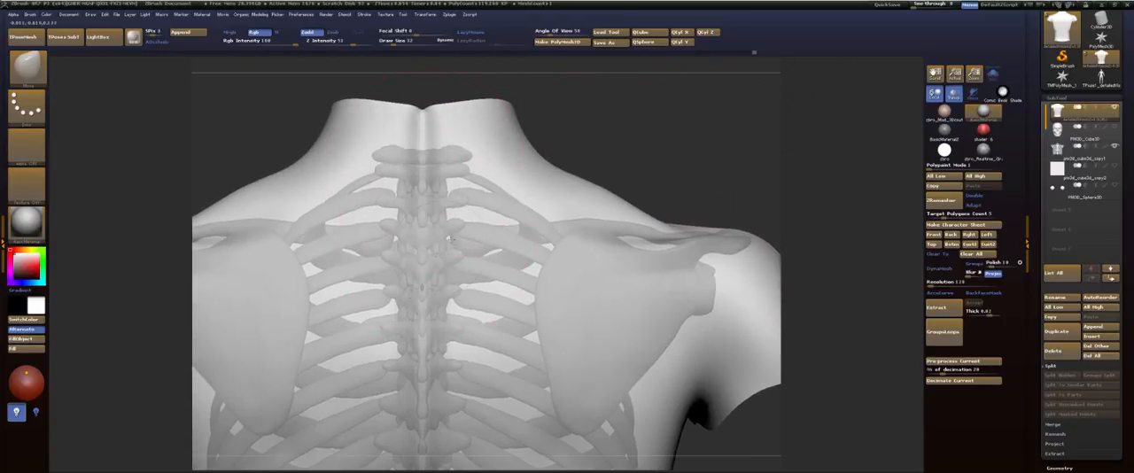
left_click_drag(780, 144, 657, 127)
left_click_drag(726, 191, 428, 160, "alt")
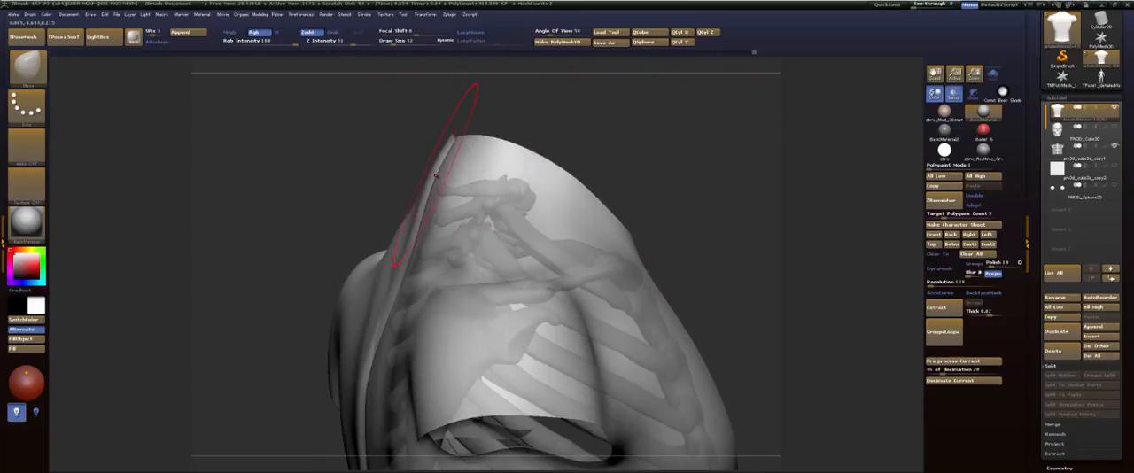
left_click_drag(655, 134, 625, 132)
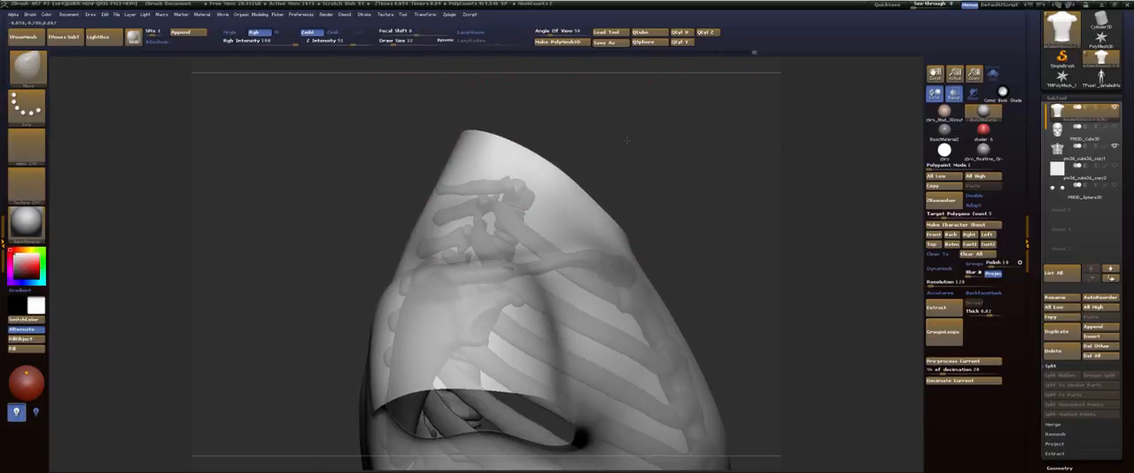
Step: Carve the crease beneath the chest muscles with the Dam_Standard brush and bring the rest of the figure back into view
left_click_drag(611, 230, 622, 91, "alt")
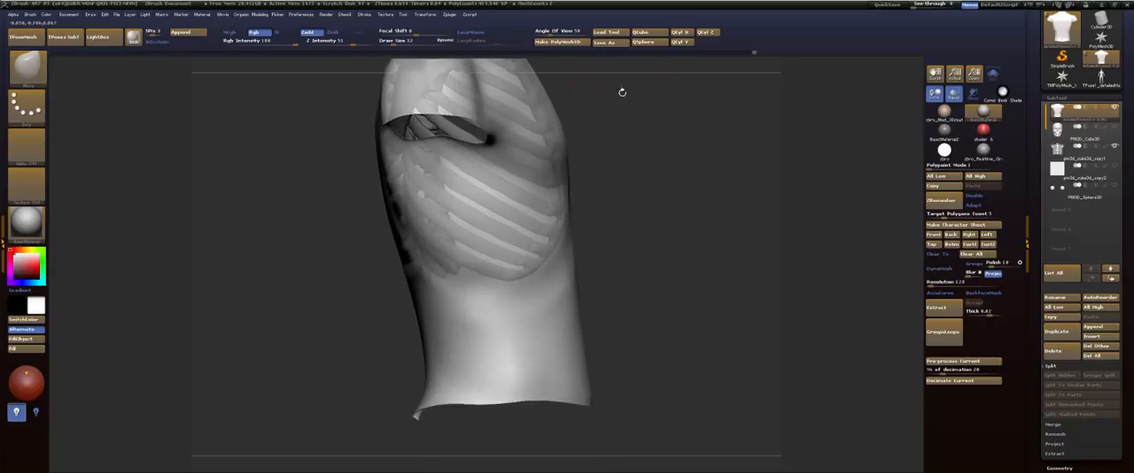
left_click_drag(726, 146, 626, 171)
left_click_drag(622, 244, 509, 200, "alt")
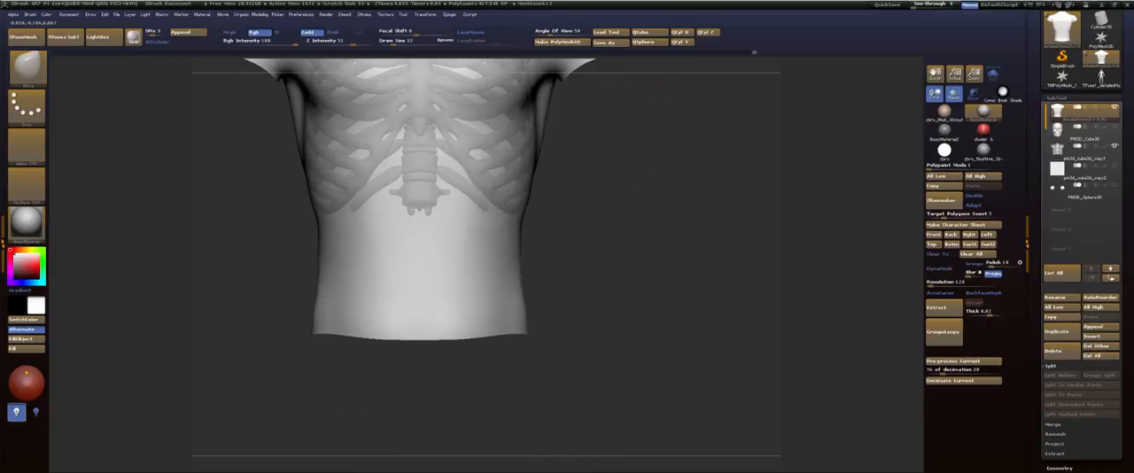
mouse_move(596, 187)
left_mouse_down("alt")
mouse_move(626, 228)
mouse_move(683, 213)
mouse_move(685, 260)
mouse_move(669, 264)
mouse_move(739, 267)
mouse_move(742, 320)
left_mouse_up("alt")
mouse_move(742, 320)
left_mouse_down()
mouse_move(741, 217)
mouse_move(706, 137)
left_mouse_up()
key("b")
key("d")
key("s")
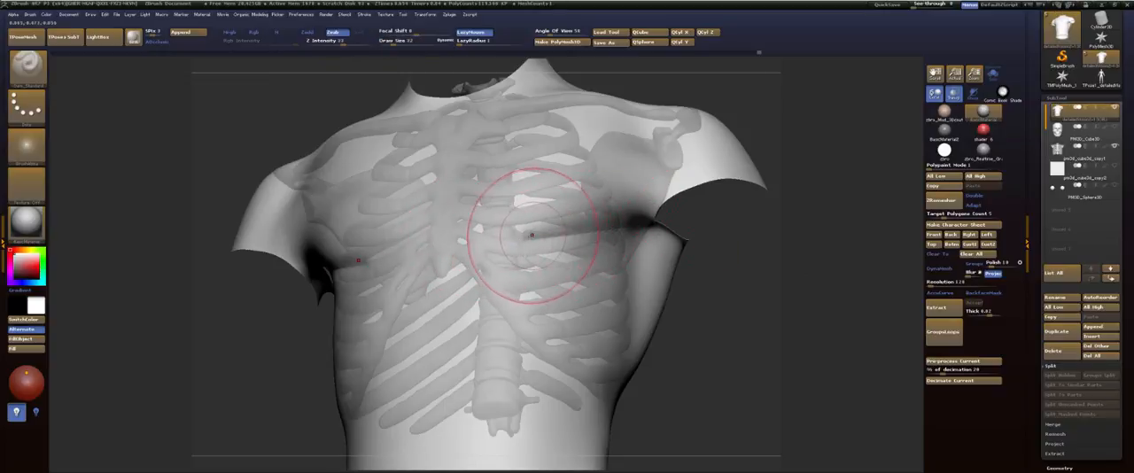
left_click_drag(760, 158, 780, 195)
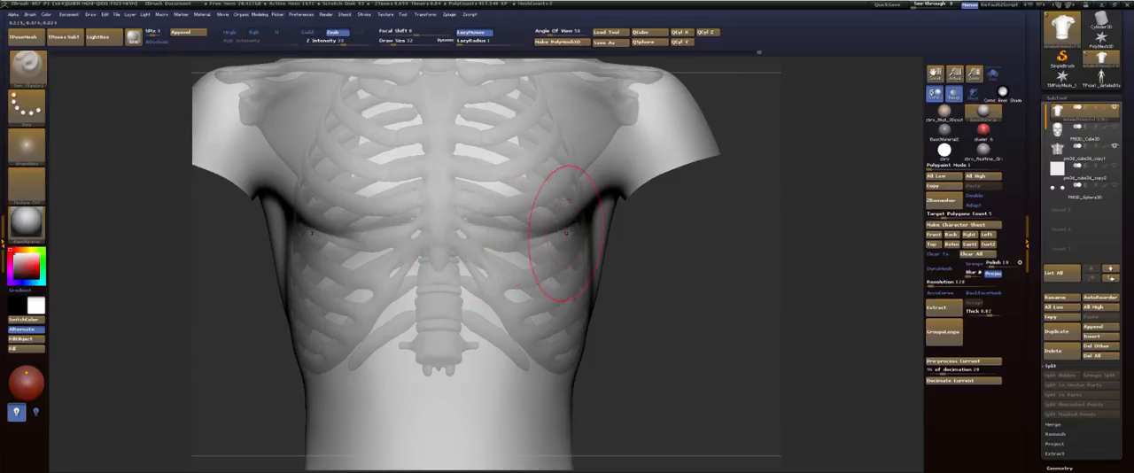
mouse_move(627, 233)
left_mouse_down()
mouse_move(669, 234)
mouse_move(514, 235)
left_mouse_up()
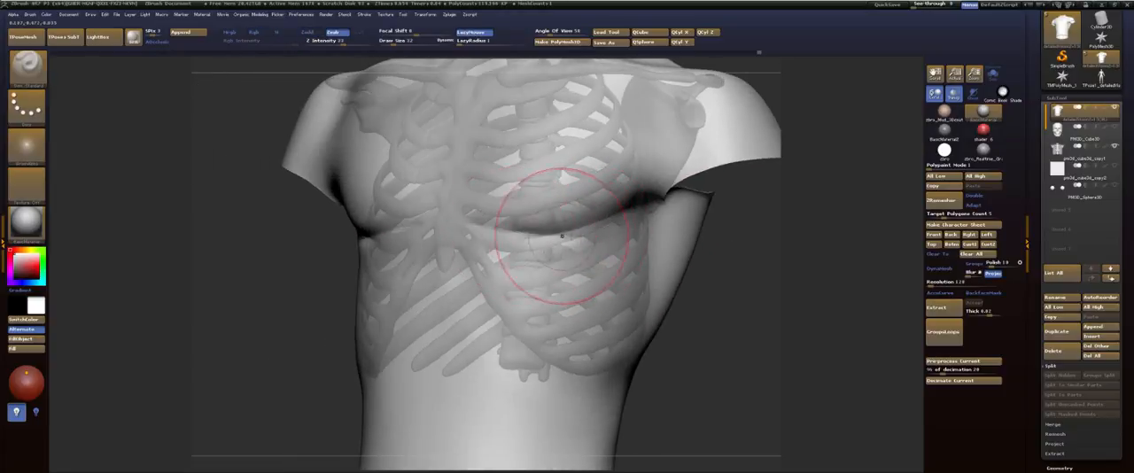
left_click_drag(591, 227, 570, 232, "shift")
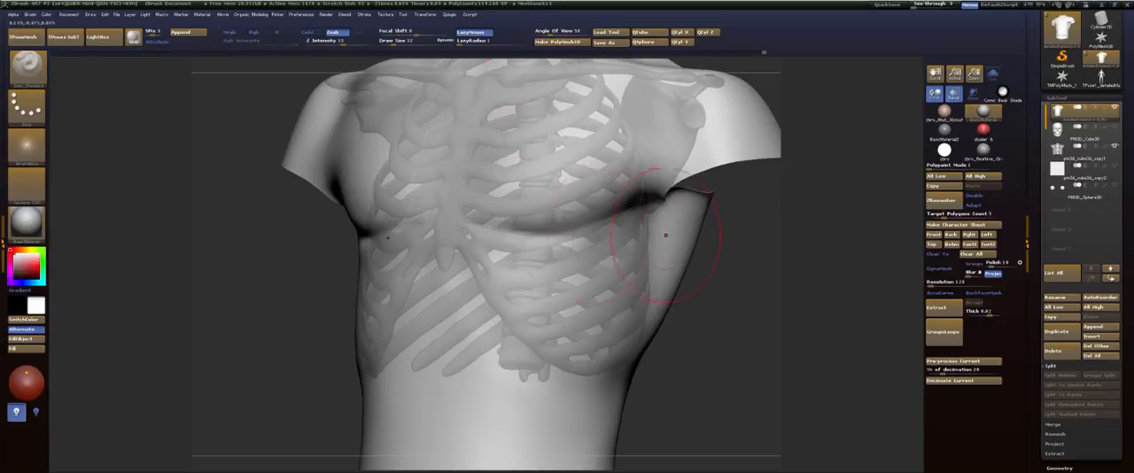
left_click_drag(710, 232, 627, 312, "shift")
left_click(670, 139, "ctrl+shift")
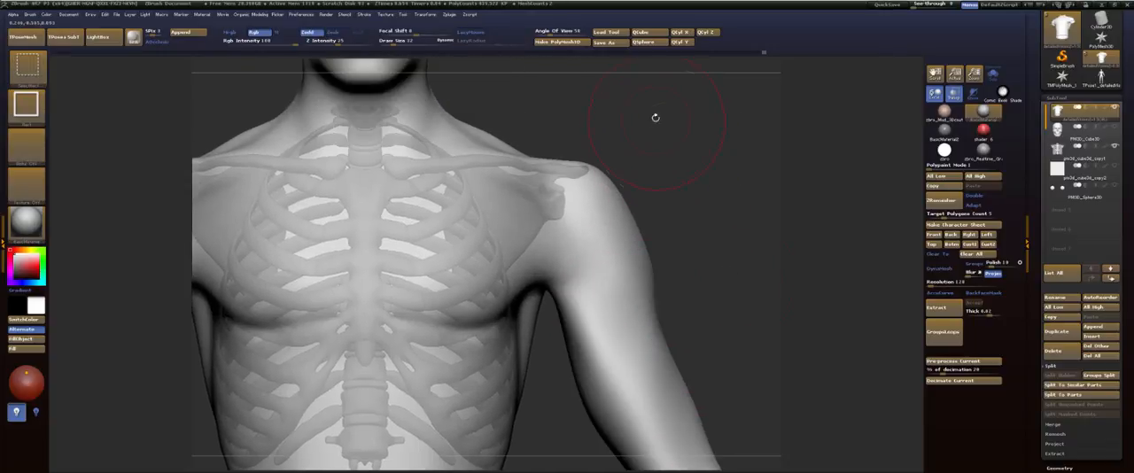
Step: Switch to a softer sculpting brush, adjust its size and shape the throat and front of the neck above the collarbones
left_click_drag(634, 95, 705, 169, "alt")
key("b")
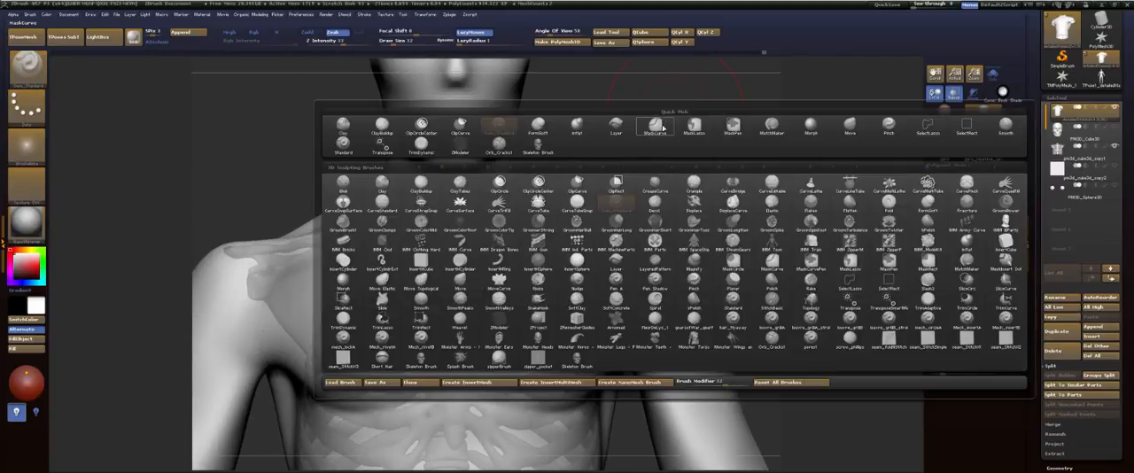
left_click(490, 216)
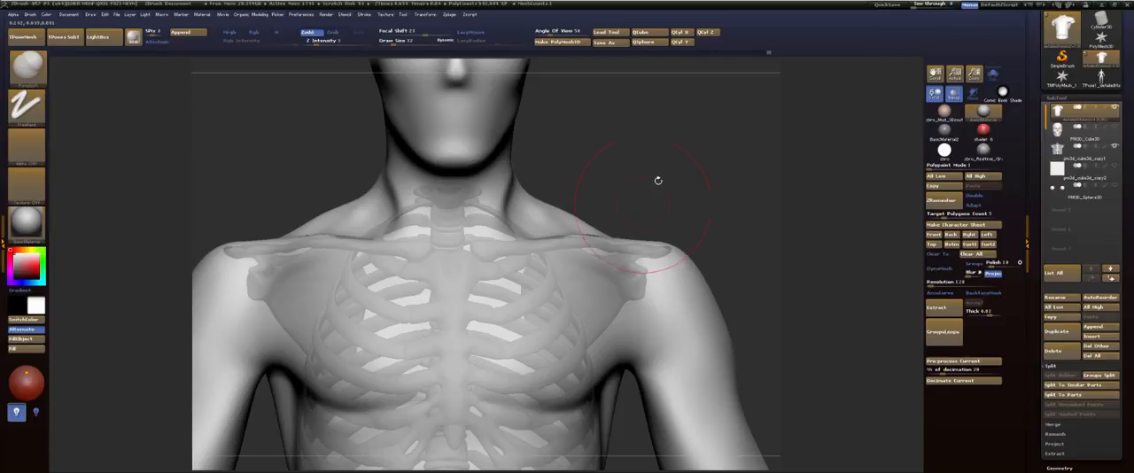
mouse_move(658, 180)
left_mouse_down()
mouse_move(585, 212)
mouse_move(550, 255)
left_mouse_up()
mouse_move(699, 153)
left_mouse_down("shift")
mouse_move(656, 160)
mouse_move(553, 292)
mouse_move(543, 291)
left_mouse_up("shift")
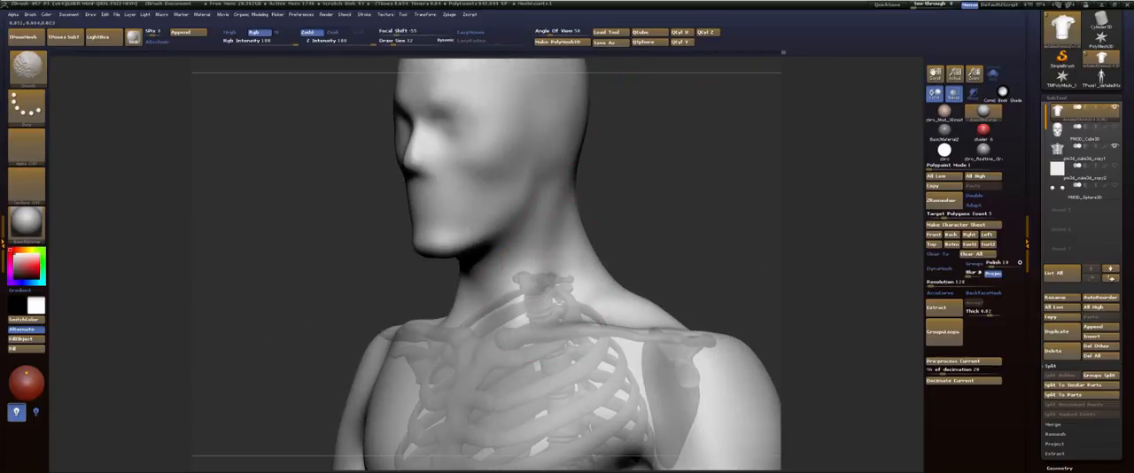
mouse_move(644, 200)
left_mouse_down("shift")
mouse_move(672, 203)
mouse_move(668, 229)
mouse_move(687, 213)
left_mouse_up("shift")
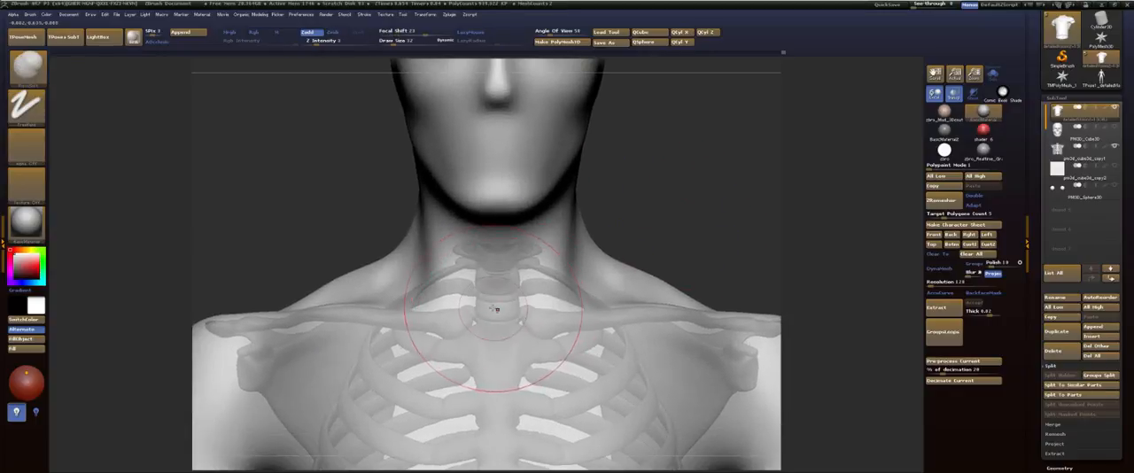
key("s")
left_click_drag(494, 312, 492, 312)
mouse_move(492, 316)
left_mouse_down()
mouse_move(475, 292)
mouse_move(473, 240)
left_mouse_up()
left_click_drag(682, 167, 618, 168)
left_click_drag(492, 277, 480, 238)
left_click_drag(494, 283, 487, 279, "shift")
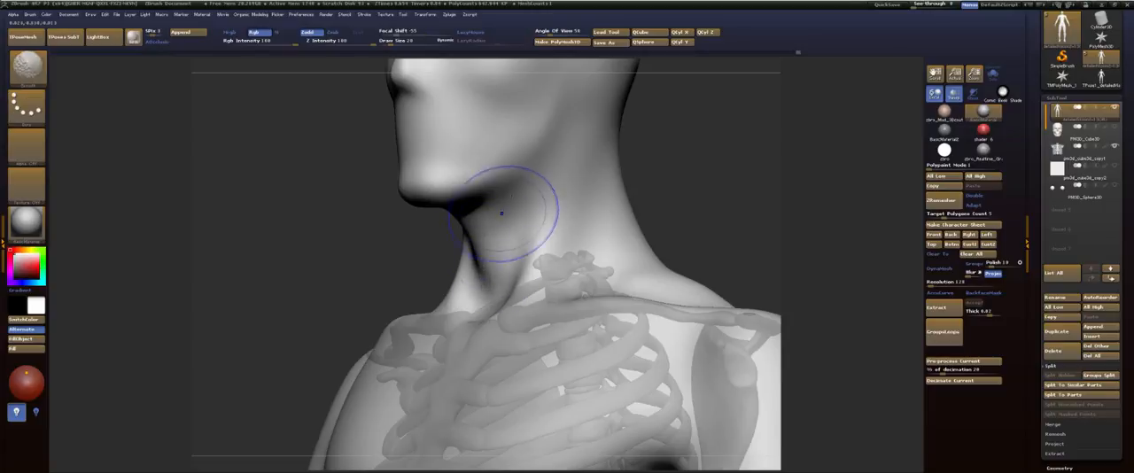
Step: Refine and smooth the side and nape of the neck below the jaw and skull
left_click_drag(646, 165, 565, 216)
mouse_move(660, 217)
left_mouse_down()
mouse_move(587, 232)
mouse_move(542, 387)
left_mouse_up()
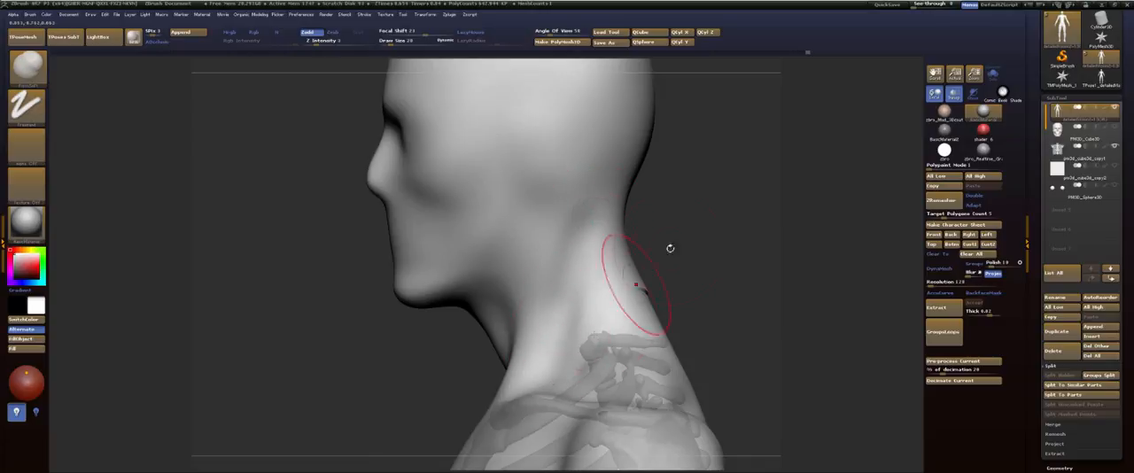
left_click_drag(670, 248, 630, 253)
left_click_drag(663, 281, 686, 306, "shift")
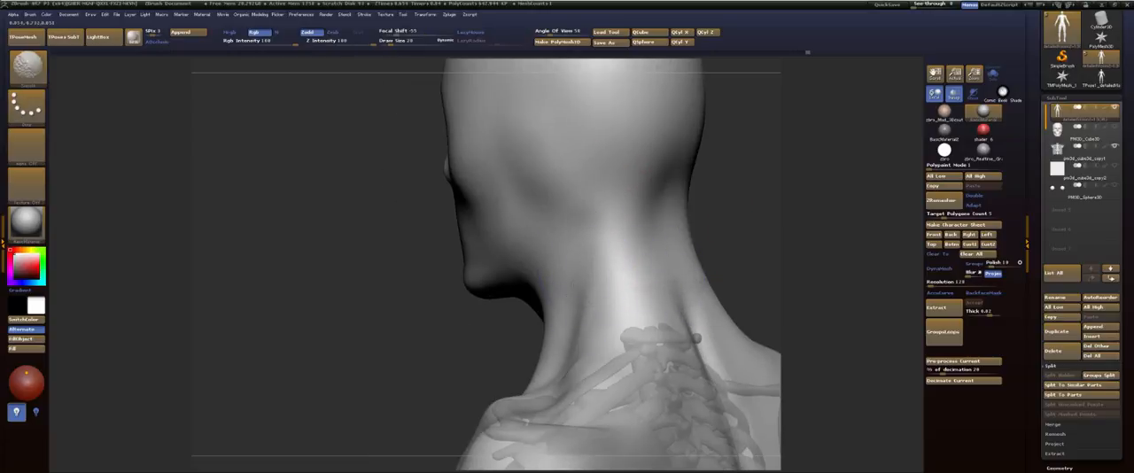
left_click_drag(437, 277, 447, 346)
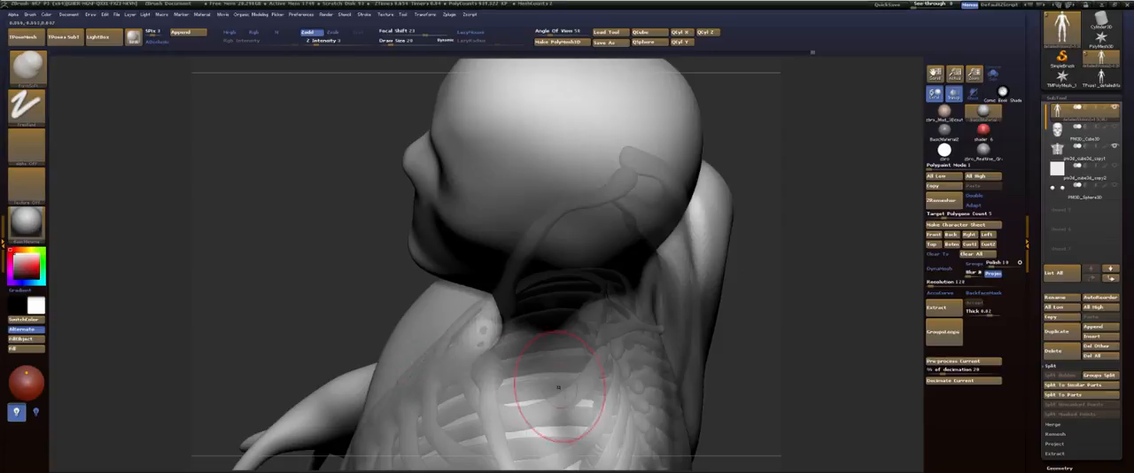
Step: Refine the surface at the lower end of the breastbone between the chest muscles and smooth it
mouse_move(785, 278)
left_mouse_down()
mouse_move(734, 201)
mouse_move(737, 82)
left_mouse_up()
mouse_move(752, 197)
left_mouse_down()
mouse_move(733, 170)
mouse_move(774, 55)
left_mouse_up()
left_click_drag(407, 259, 558, 130, "alt")
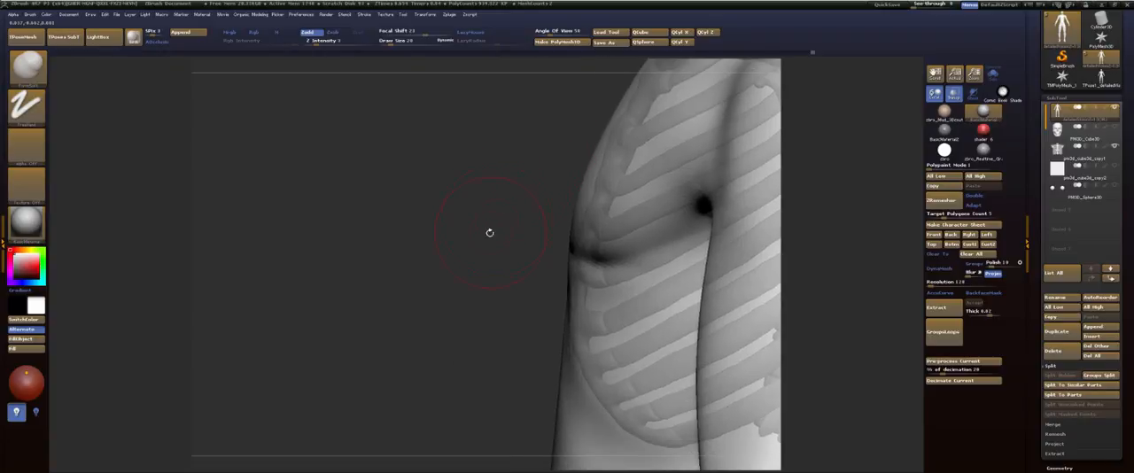
left_click_drag(489, 232, 520, 153, "alt")
left_click_drag(425, 163, 447, 162)
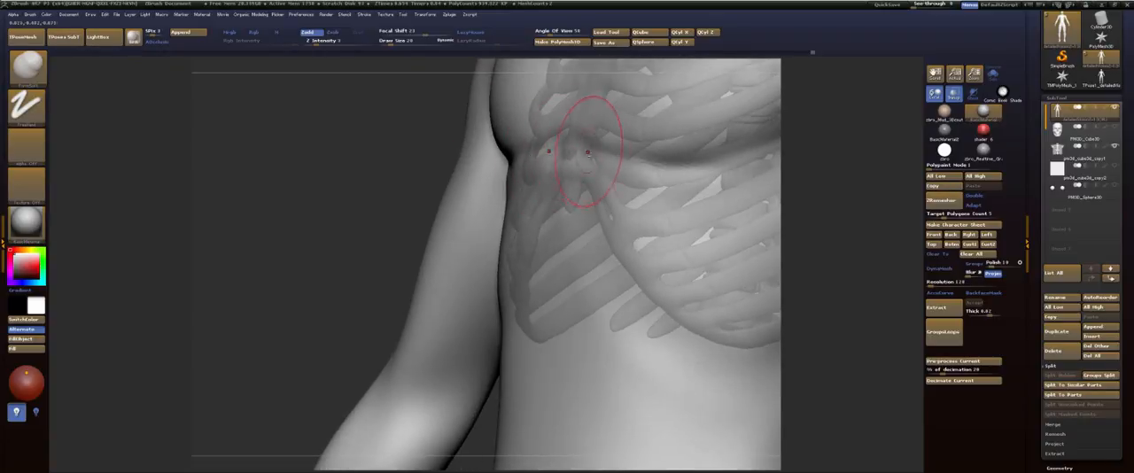
left_click_drag(567, 173, 571, 166, "shift")
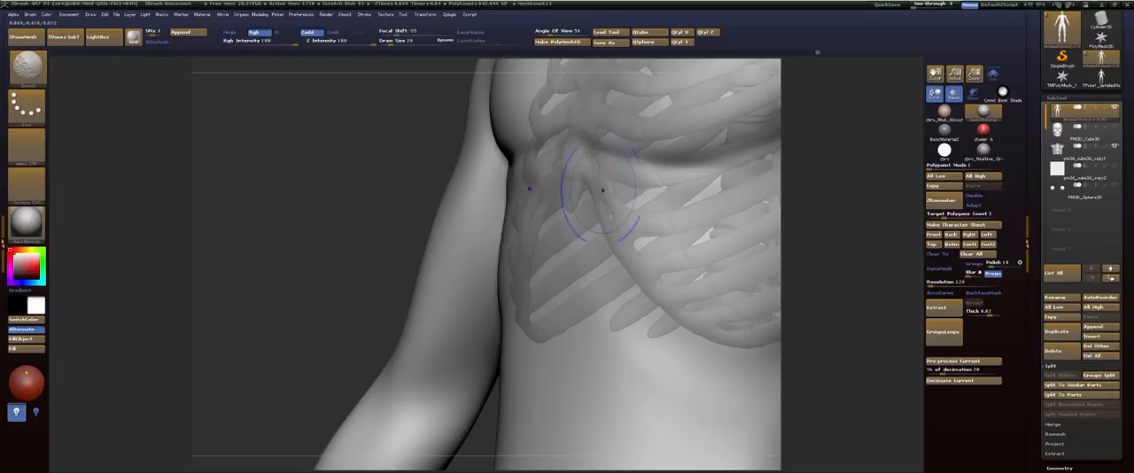
mouse_move(374, 190)
left_mouse_down()
mouse_move(418, 228)
mouse_move(435, 193)
mouse_move(426, 220)
mouse_move(401, 201)
mouse_move(464, 195)
left_mouse_up()
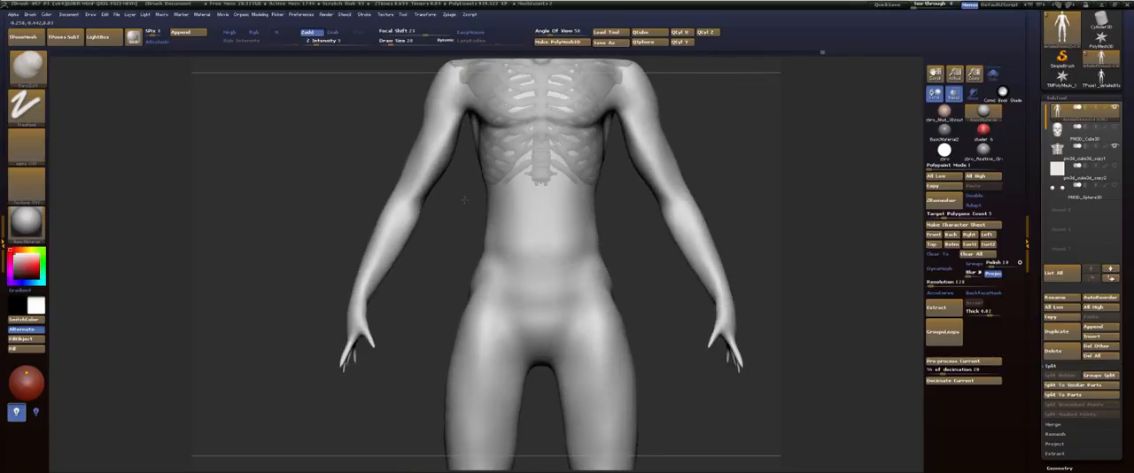
Step: Reshape the calves and lower legs from behind with the Move brush at draw size 53
left_click_drag(734, 134, 666, 124, "alt")
key("s")
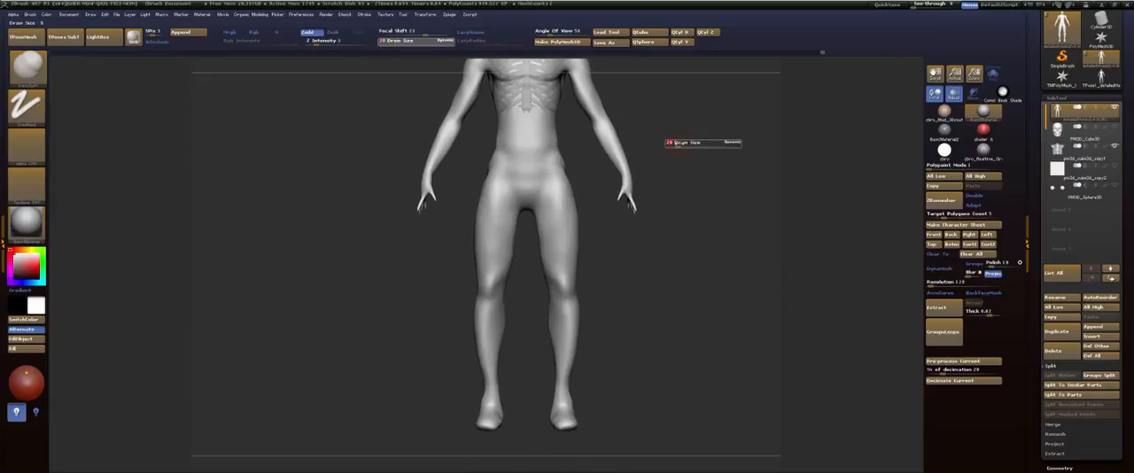
key("b")
key("m")
key("v")
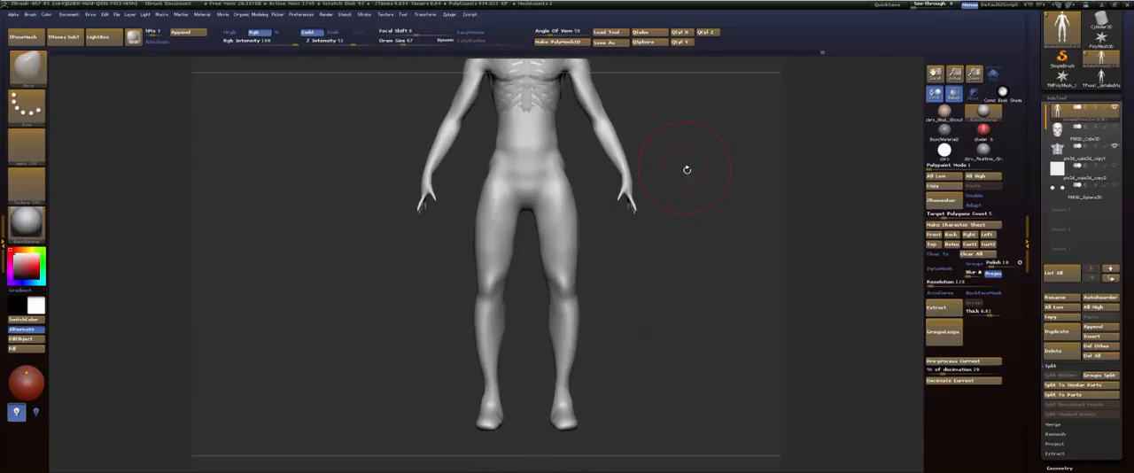
left_click_drag(673, 175, 626, 194)
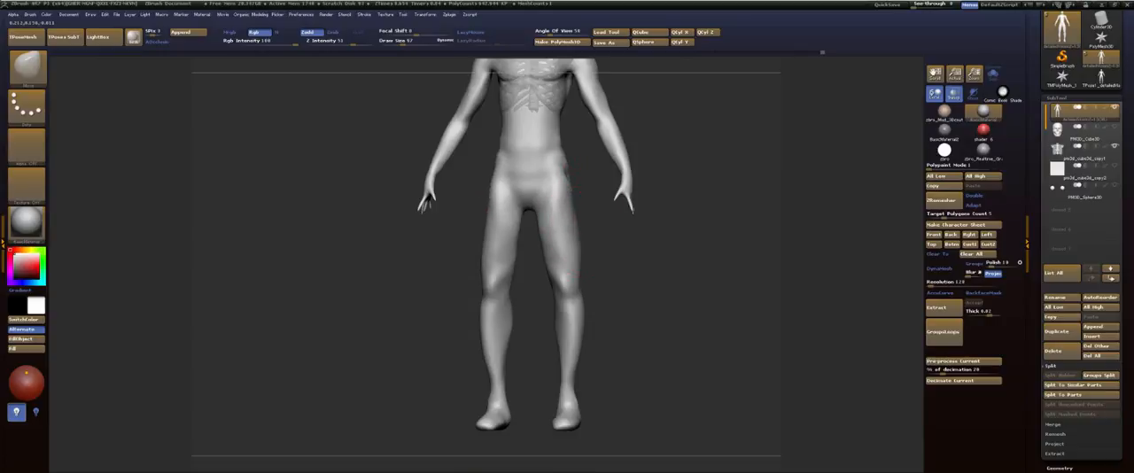
mouse_move(576, 330)
left_mouse_down()
mouse_move(496, 327)
mouse_move(479, 198)
mouse_move(455, 246)
mouse_move(469, 309)
mouse_move(462, 295)
mouse_move(489, 262)
left_mouse_up()
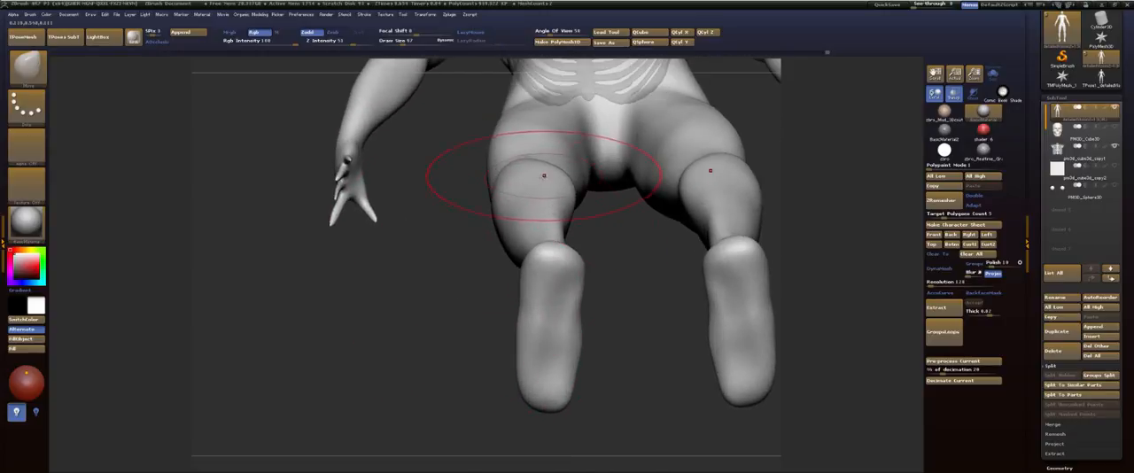
key("s")
left_click_drag(543, 175, 502, 170)
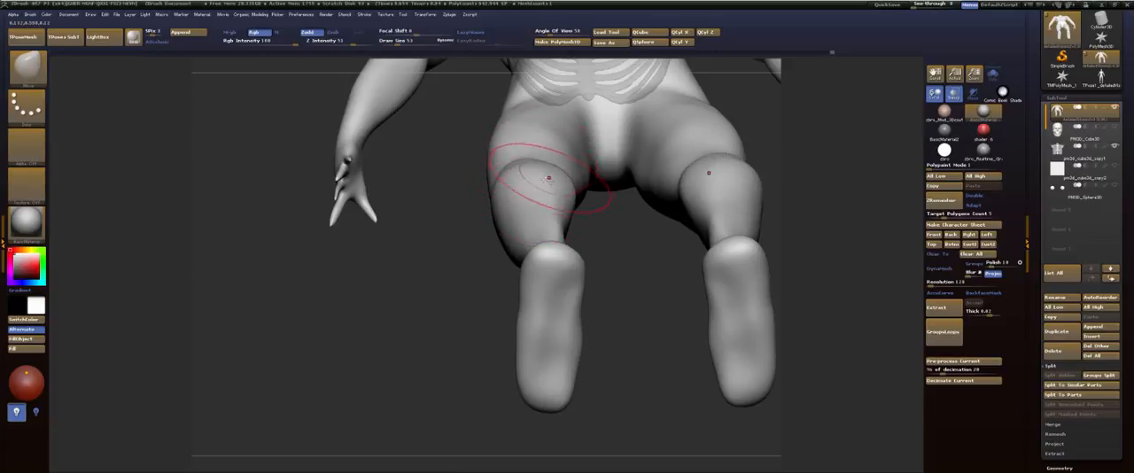
mouse_move(613, 218)
left_mouse_down()
mouse_move(614, 244)
mouse_move(547, 238)
mouse_move(575, 239)
mouse_move(575, 268)
left_mouse_up()
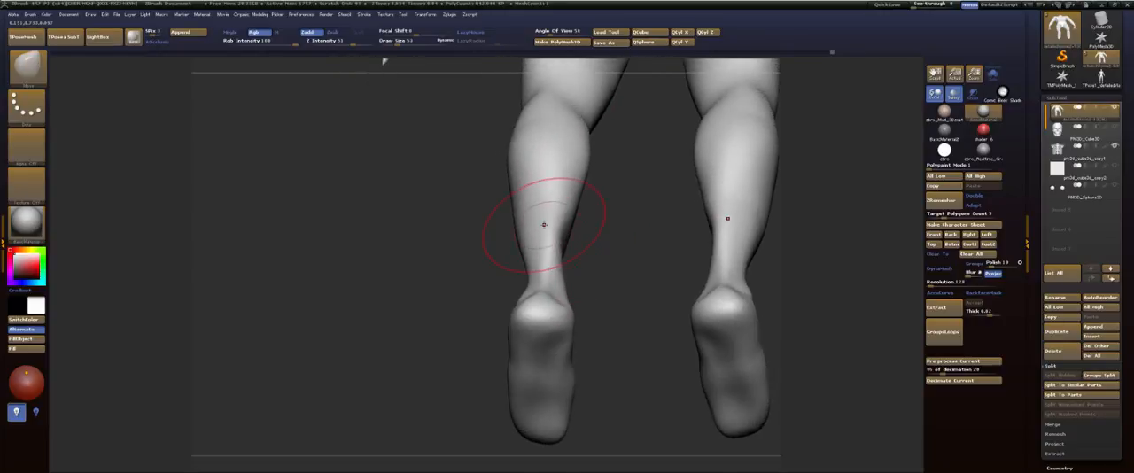
left_click_drag(562, 229, 558, 228)
left_click_drag(559, 186, 557, 185)
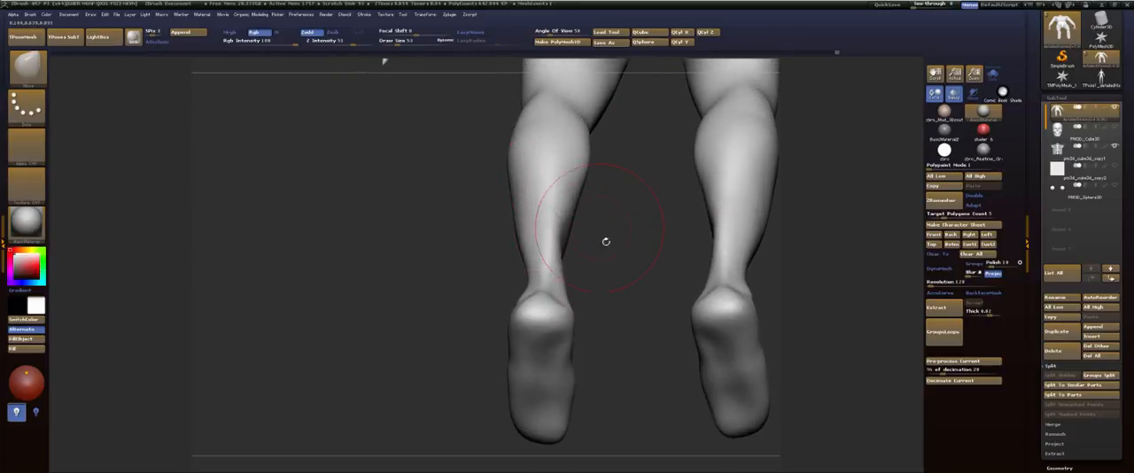
Step: Turn off local transformations and reshape the soles with the Move brush, pinching the inner arches and pushing out the outer edges
left_click_drag(606, 241, 608, 179)
left_click_drag(605, 312, 600, 380, "alt")
left_click_drag(599, 357, 602, 335)
left_click(954, 94)
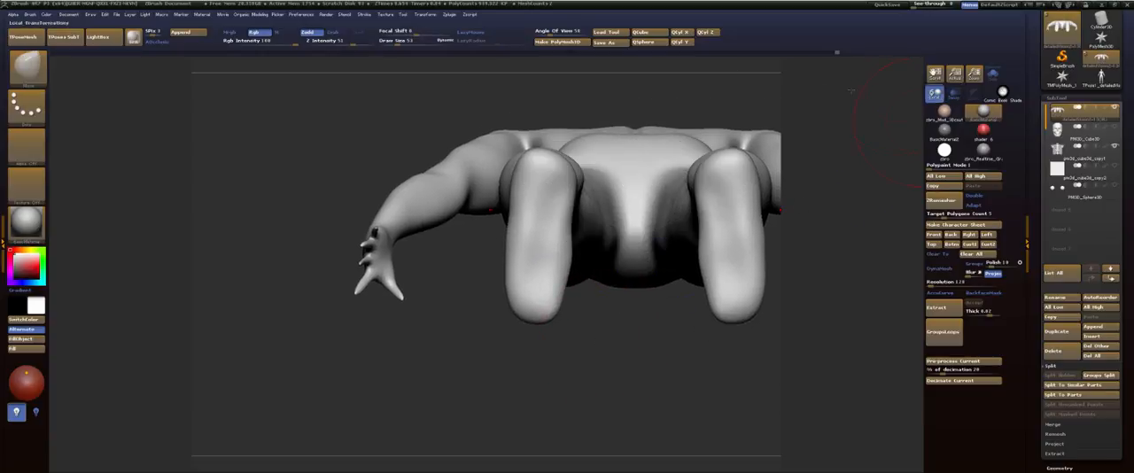
left_click_drag(604, 364, 618, 339, "alt")
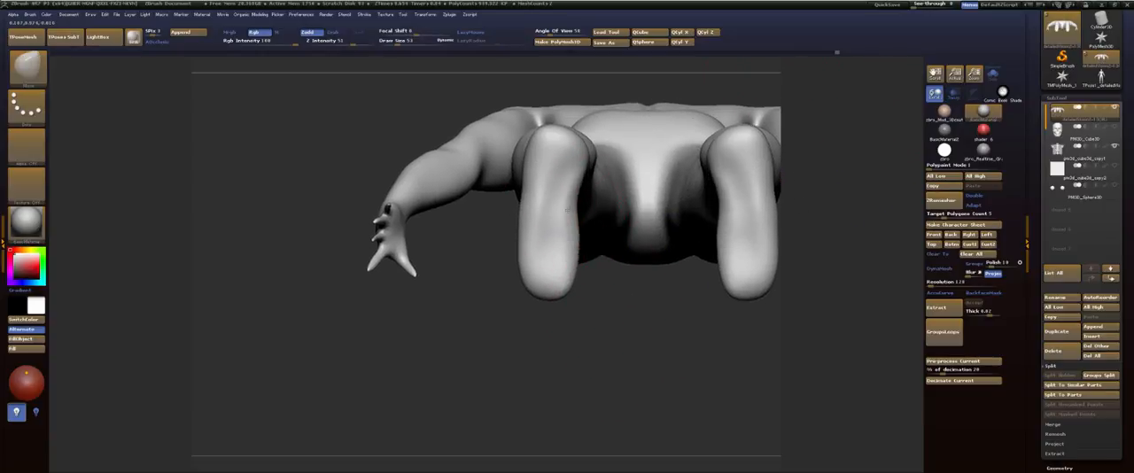
left_click_drag(568, 210, 558, 206)
left_click_drag(568, 270, 579, 251)
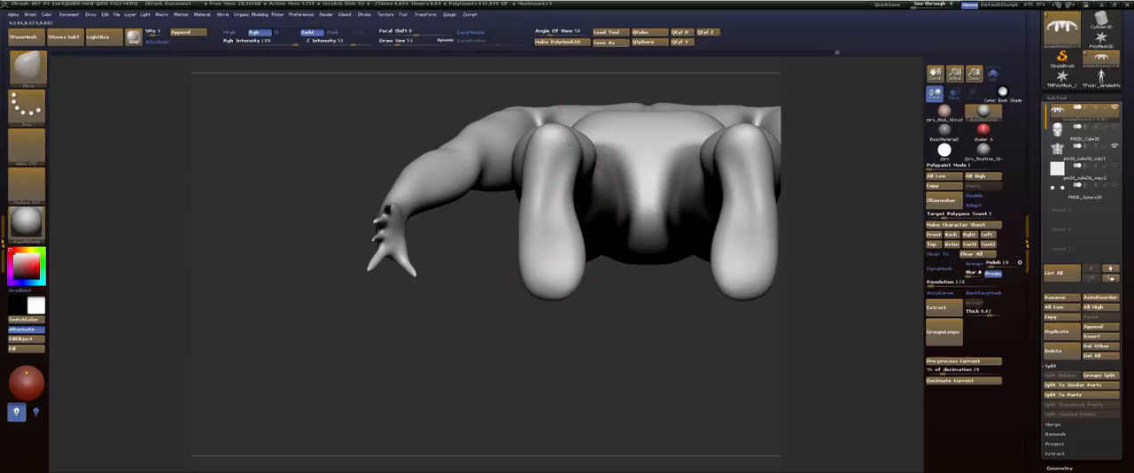
left_click_drag(541, 160, 536, 162)
left_click_drag(524, 219, 518, 220)
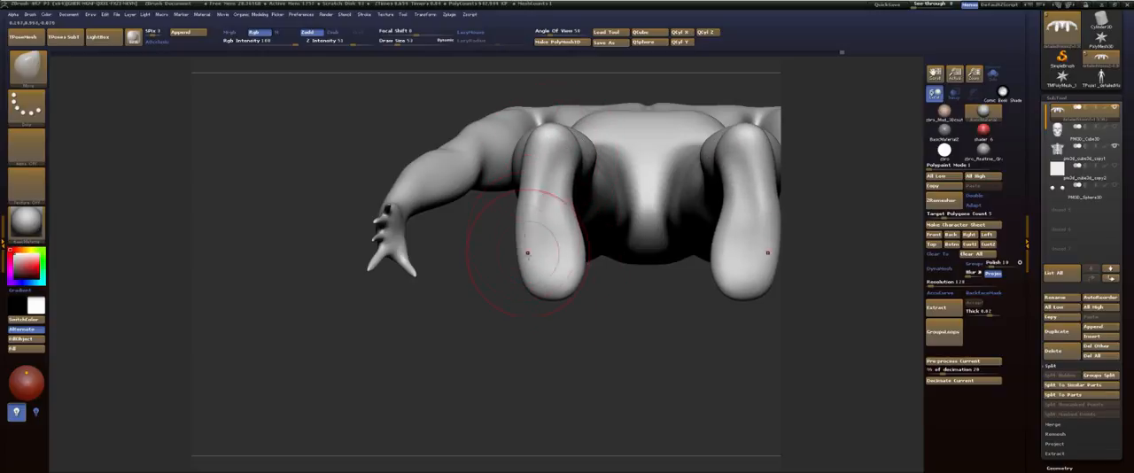
mouse_move(532, 254)
left_mouse_down()
mouse_move(518, 281)
mouse_move(532, 290)
mouse_move(525, 275)
left_mouse_up()
left_click_drag(513, 235, 516, 234)
left_click_drag(528, 185, 523, 186)
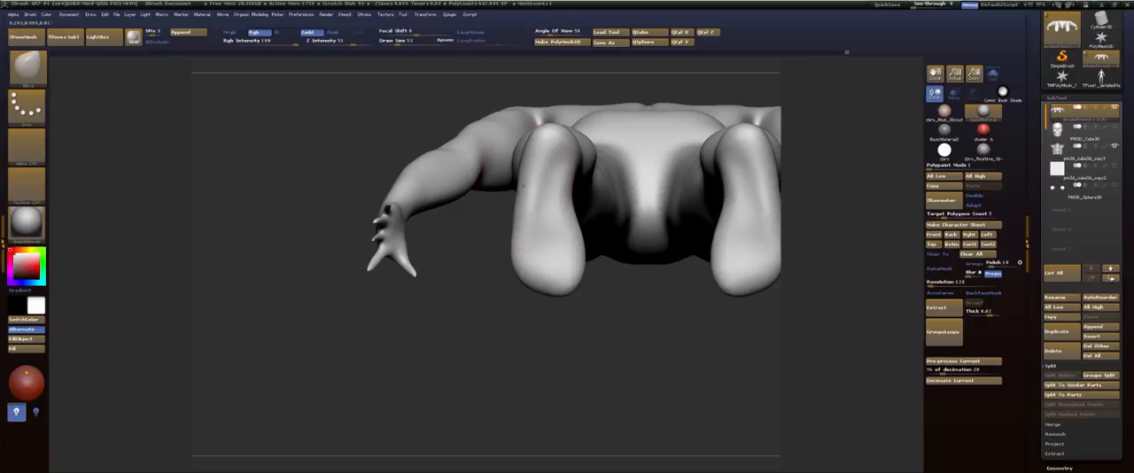
mouse_move(649, 258)
left_mouse_down()
mouse_move(647, 329)
mouse_move(557, 379)
left_mouse_up()
key("ctrl+z")
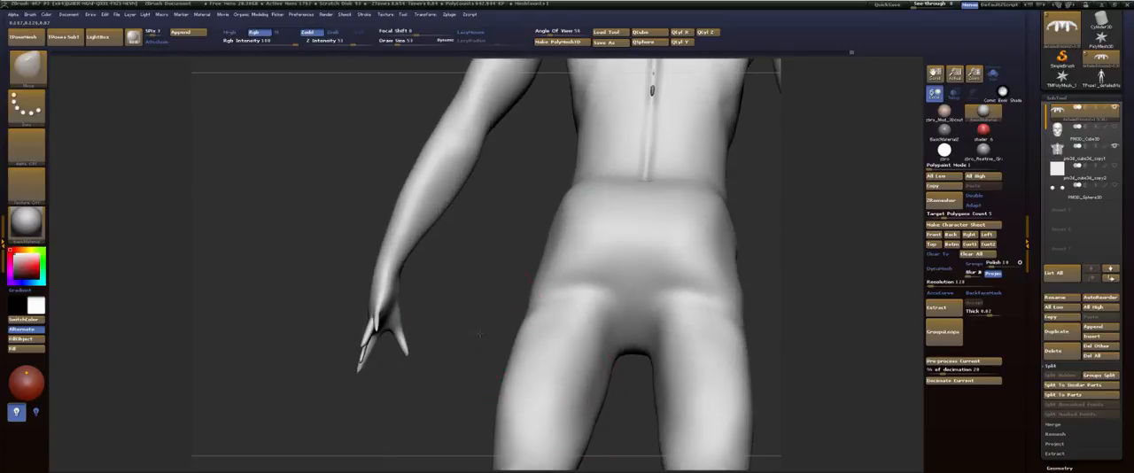
Step: Adjust the outer contour of the thighs above the knees from behind with the Move brush
left_click_drag(479, 333, 542, 46, "alt")
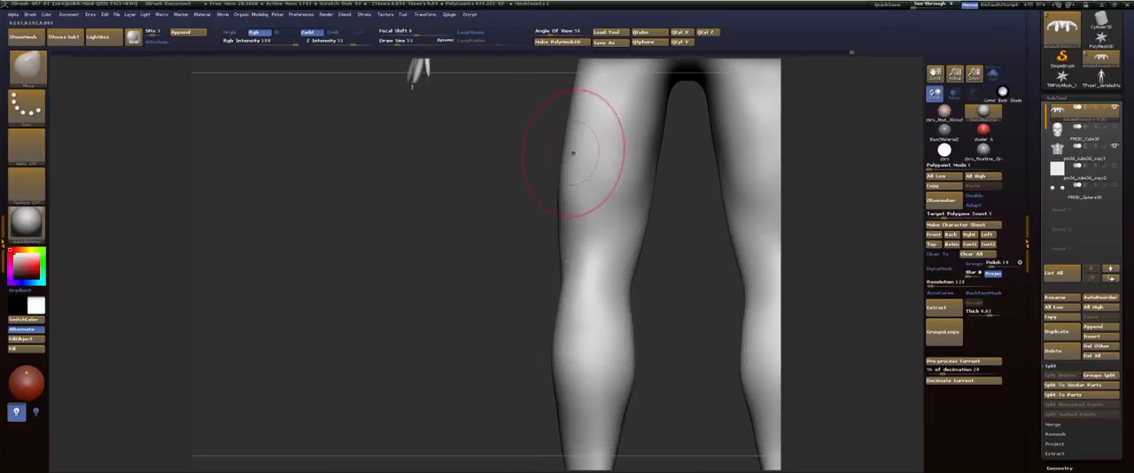
mouse_move(538, 179)
left_mouse_down("alt")
mouse_move(519, 274)
mouse_move(533, 294)
left_mouse_up("alt")
left_click_drag(576, 221, 580, 232)
left_click_drag(587, 204, 574, 234)
Step: Resize the Move brush and adjust the contour of the lower legs between calf and ankle from behind
left_click_drag(531, 371, 517, 177, "alt")
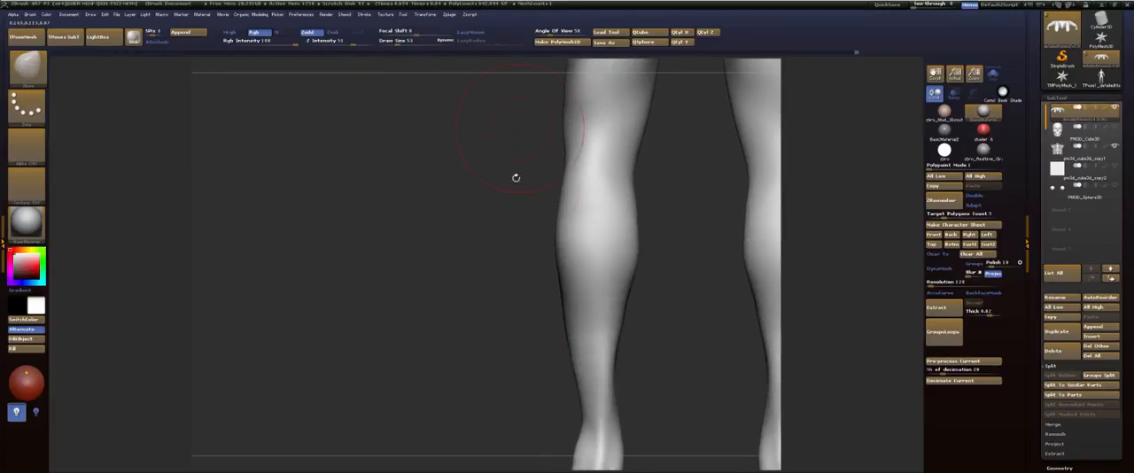
left_click_drag(512, 253, 484, 91, "alt")
key("s")
mouse_move(572, 250)
left_mouse_down()
mouse_move(553, 259)
mouse_move(587, 285)
left_mouse_up()
left_click_drag(587, 168, 576, 161)
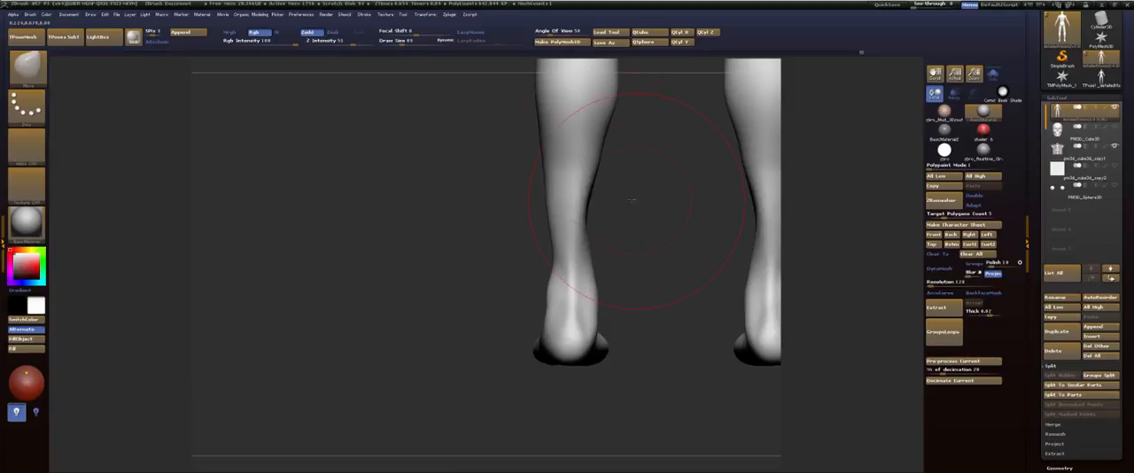
Step: Set the Move brush draw size to 62 and reshape the heel and ankle from the side
mouse_move(633, 232)
left_mouse_down("alt")
mouse_move(615, 157)
mouse_move(420, 159)
left_mouse_up("alt")
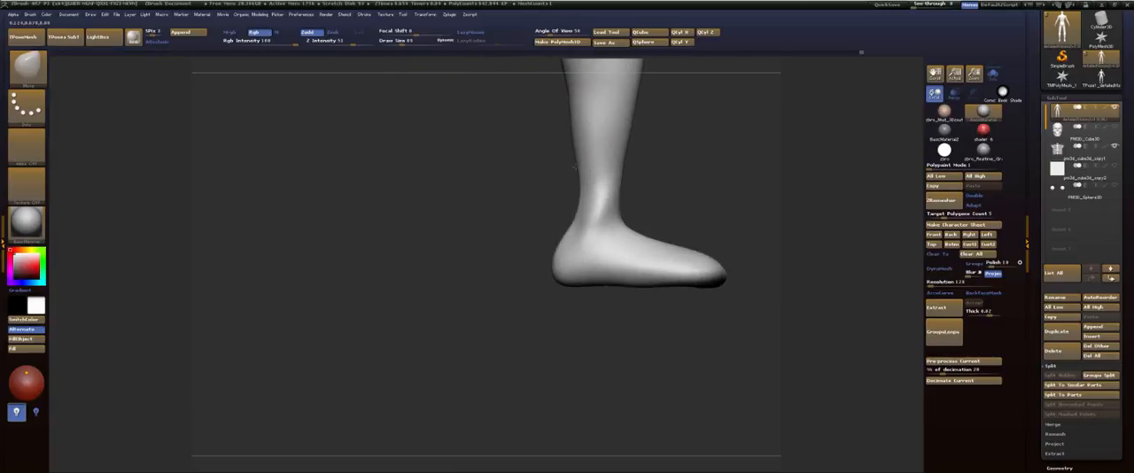
mouse_move(486, 118)
left_mouse_down("alt")
mouse_move(499, 271)
mouse_move(501, 190)
mouse_move(522, 232)
left_mouse_up("alt")
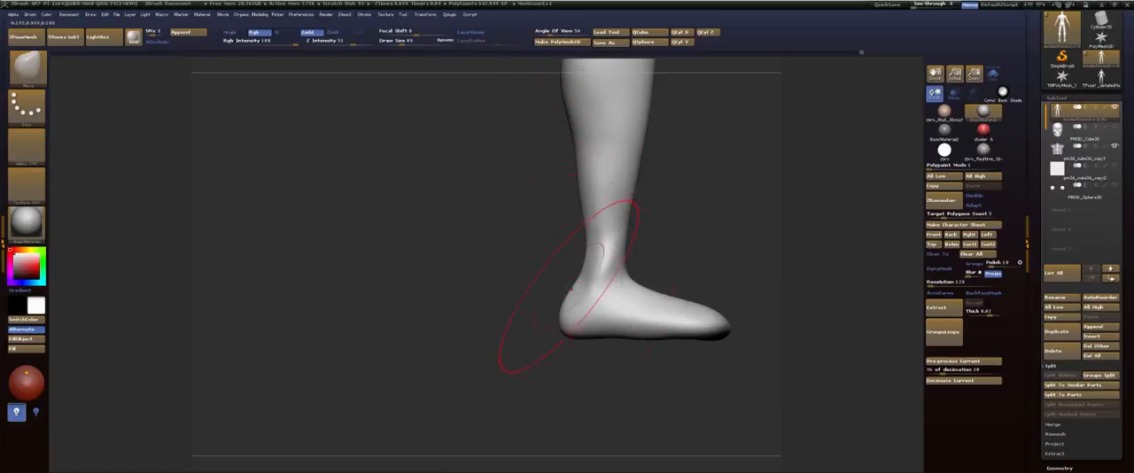
key("s")
left_click(586, 260)
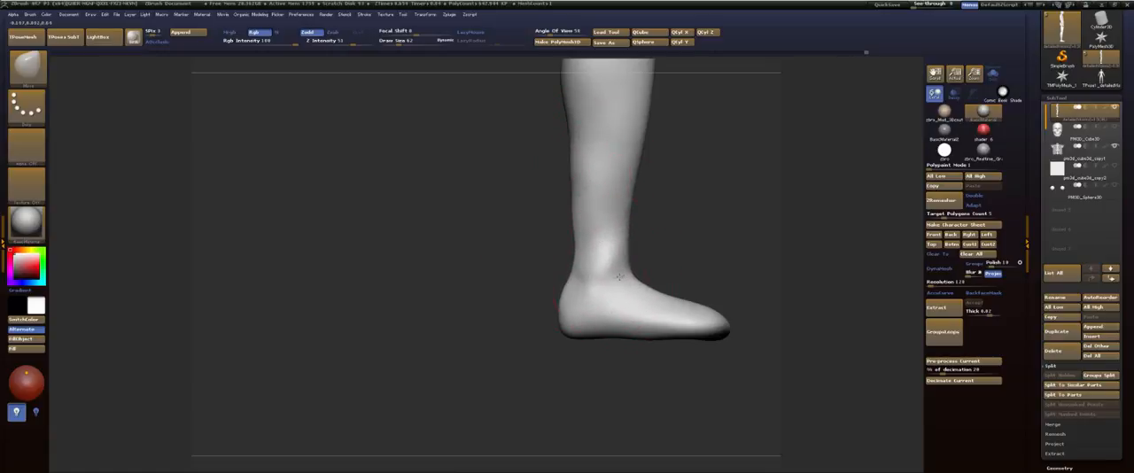
Step: Hide both arms and rework the side of the torso over the rib cage with the Move and Smooth brushes
left_click_drag(714, 246, 636, 306, "alt")
left_click_drag(641, 180, 644, 257, "alt")
mouse_move(669, 155)
left_mouse_down("alt")
mouse_move(676, 260)
mouse_move(661, 248)
mouse_move(673, 234)
mouse_move(676, 254)
mouse_move(630, 252)
mouse_move(687, 251)
left_mouse_up("alt")
left_click(555, 278, "ctrl+shift")
left_click(556, 277, "ctrl+shift")
mouse_move(650, 205)
left_mouse_down("alt")
mouse_move(670, 224)
mouse_move(560, 195)
mouse_move(578, 193)
left_mouse_up("alt")
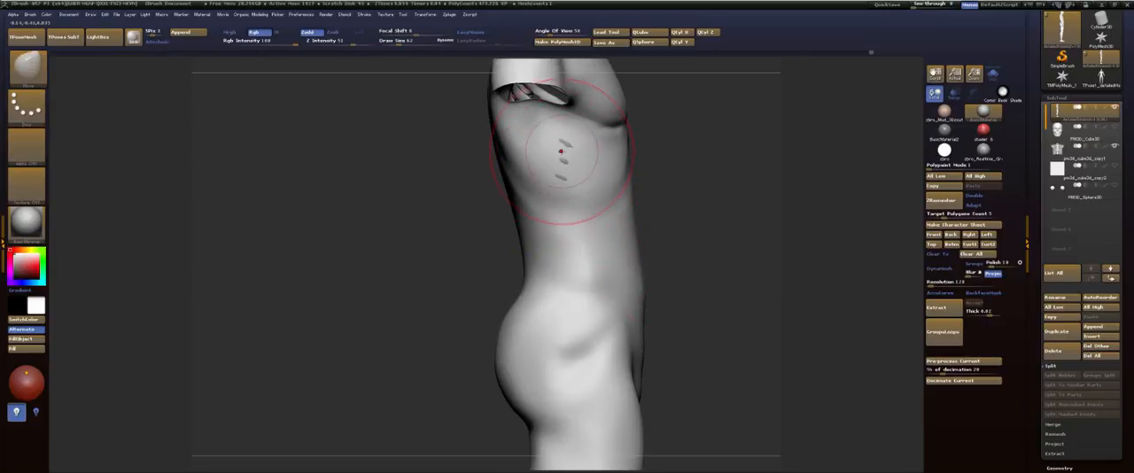
left_click_drag(563, 163, 683, 146)
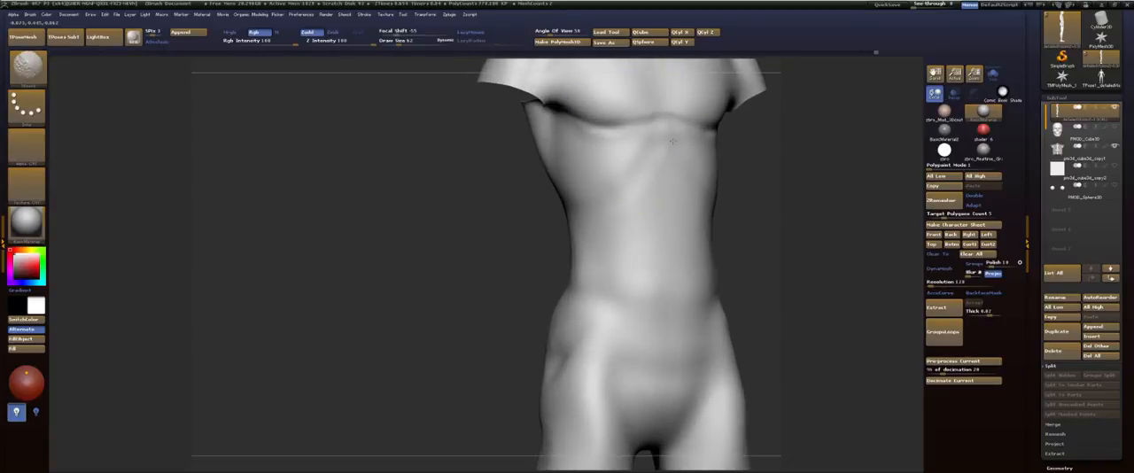
left_click_drag(783, 147, 677, 170, "alt")
Step: Set the Move brush draw size to 72 and reshape the front and back contours of the thigh from the side
left_click_drag(684, 225, 692, 142, "alt")
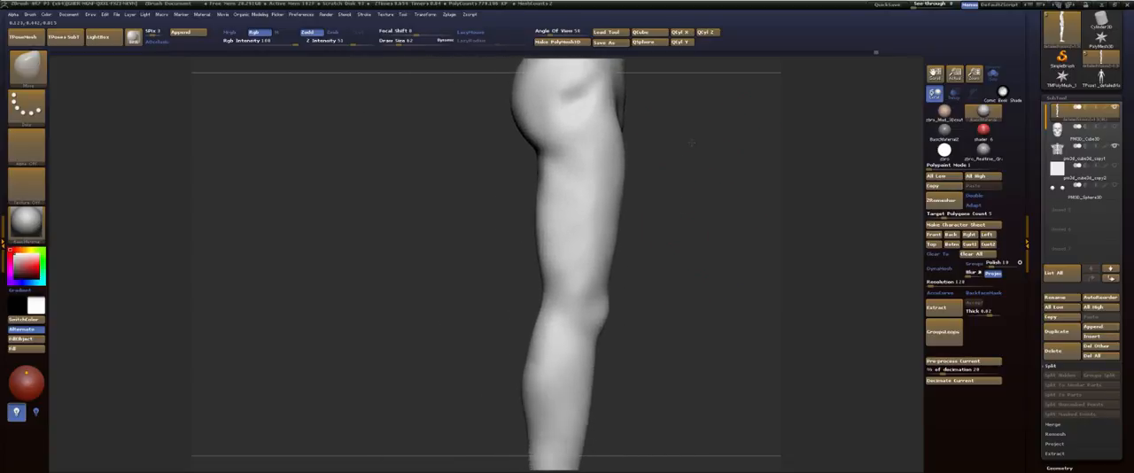
key("s")
left_click_drag(617, 192, 623, 193)
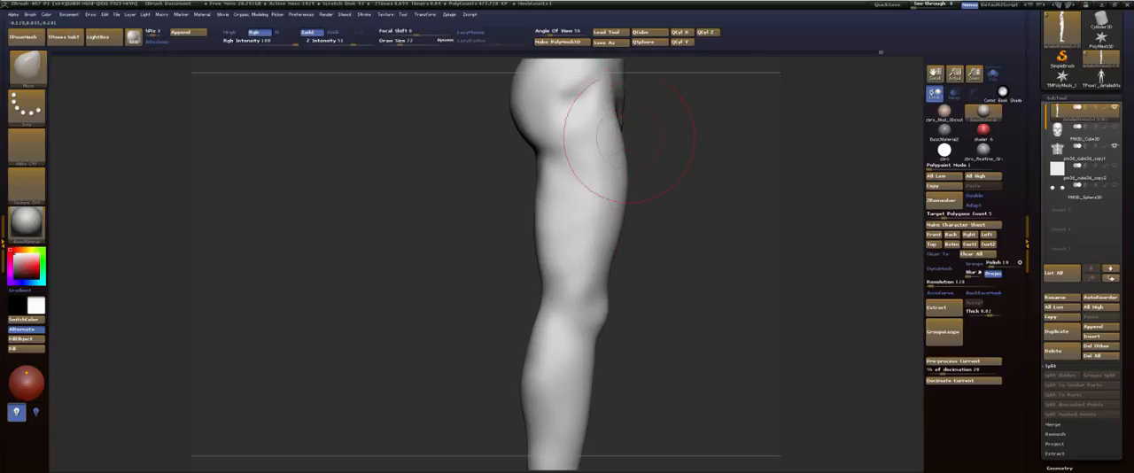
left_click_drag(665, 192, 628, 134, "alt")
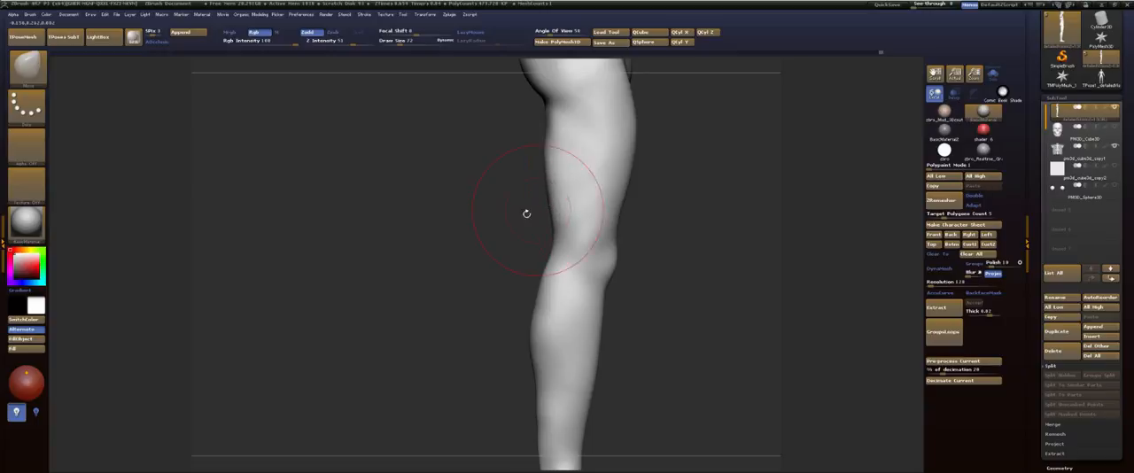
left_click_drag(516, 218, 526, 210, "alt")
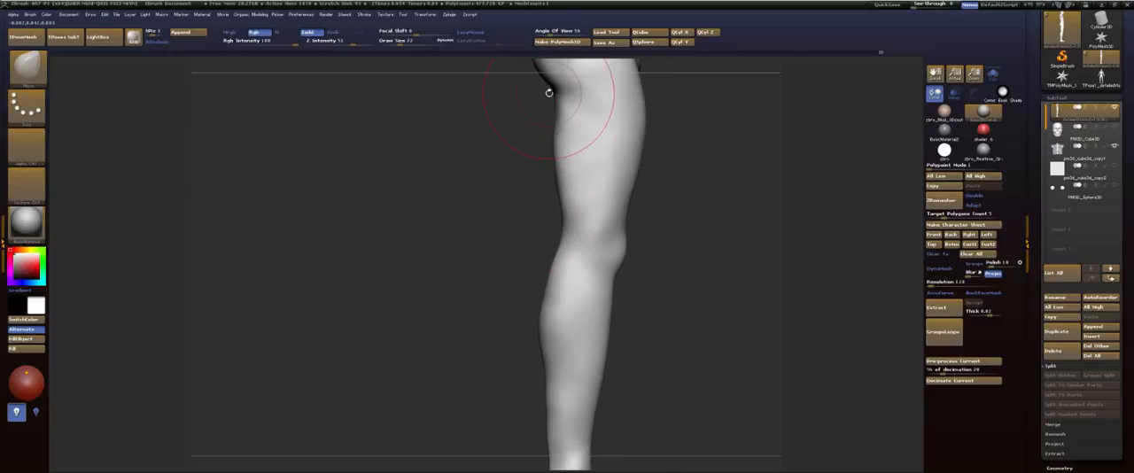
left_click_drag(512, 140, 498, 236, "alt")
Step: Adjust the profile of the front thigh and the back of the thigh below the buttock with the Move brush
key("ctrl+shift")
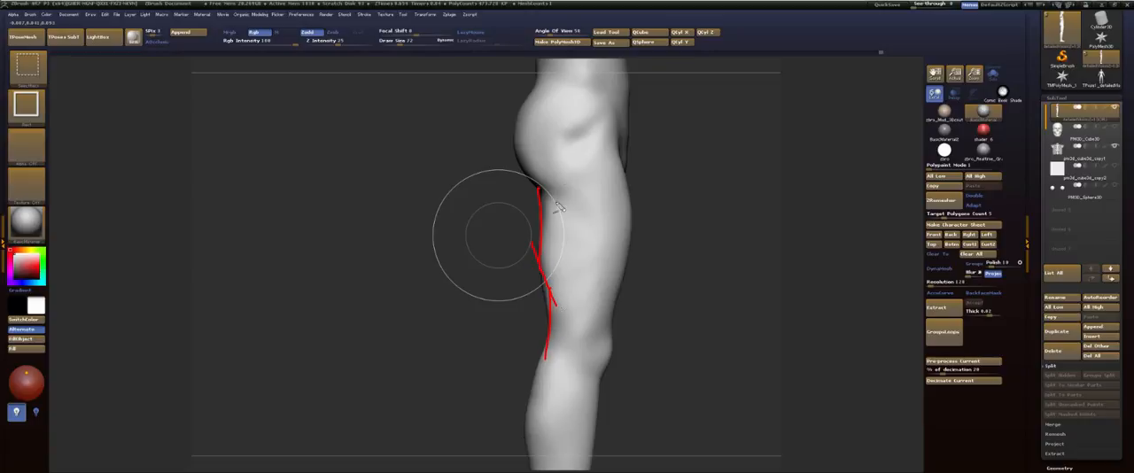
key("ctrl+shift+7")
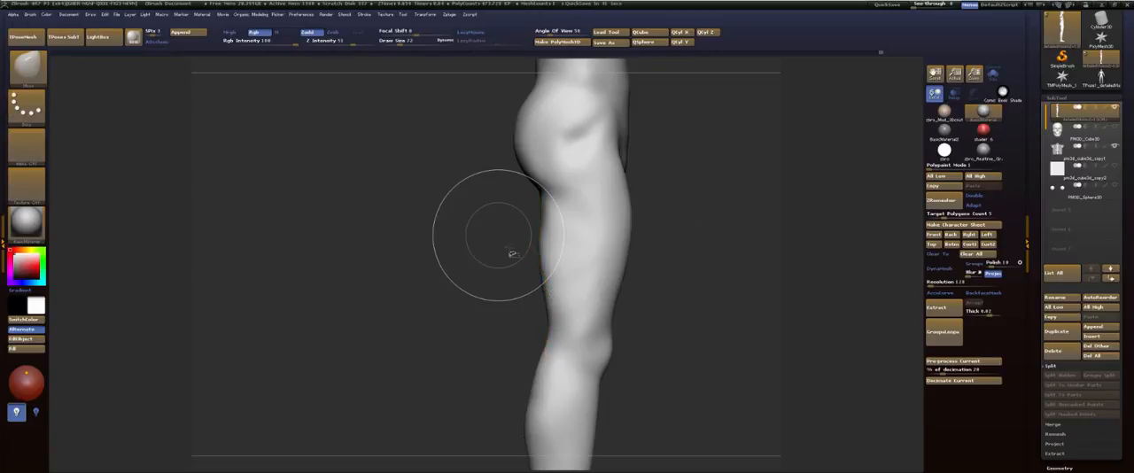
left_click_drag(718, 237, 363, 233)
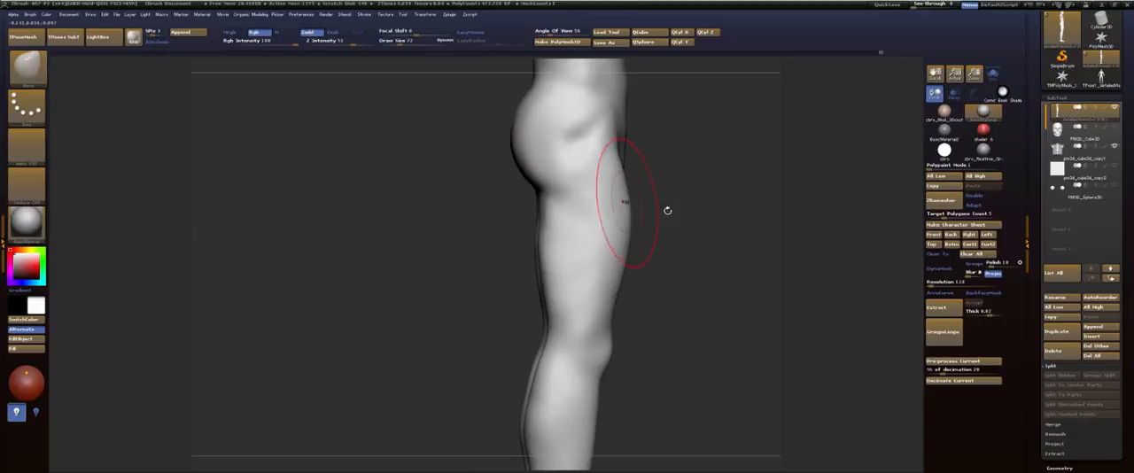
mouse_move(666, 210)
left_mouse_down()
mouse_move(706, 207)
mouse_move(661, 217)
mouse_move(625, 129)
left_mouse_up()
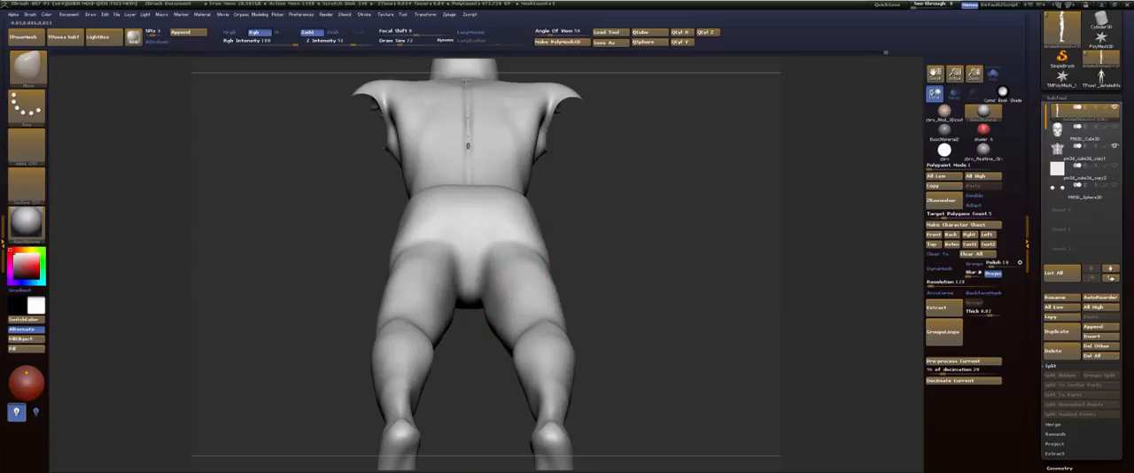
mouse_move(610, 272)
left_mouse_down()
mouse_move(608, 321)
mouse_move(617, 323)
mouse_move(563, 317)
left_mouse_up()
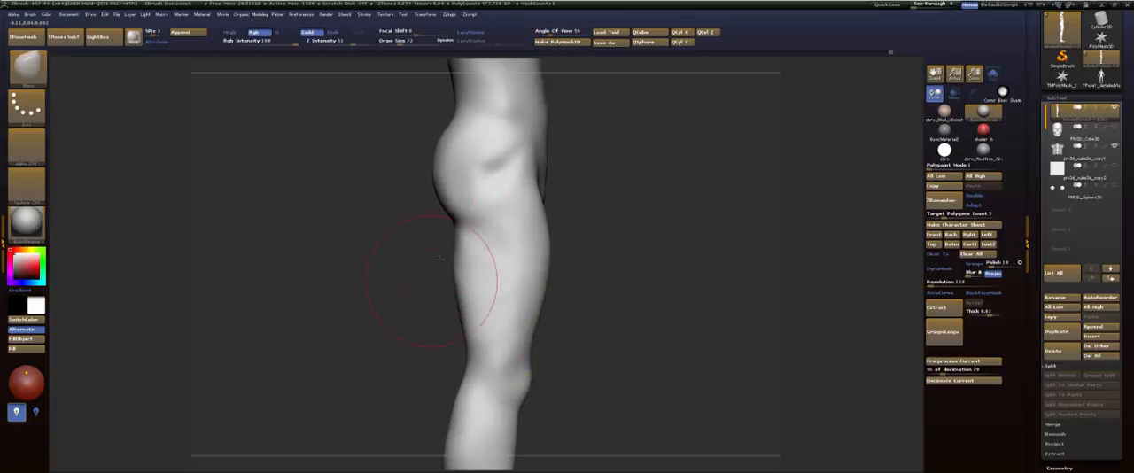
left_click_drag(440, 259, 496, 237)
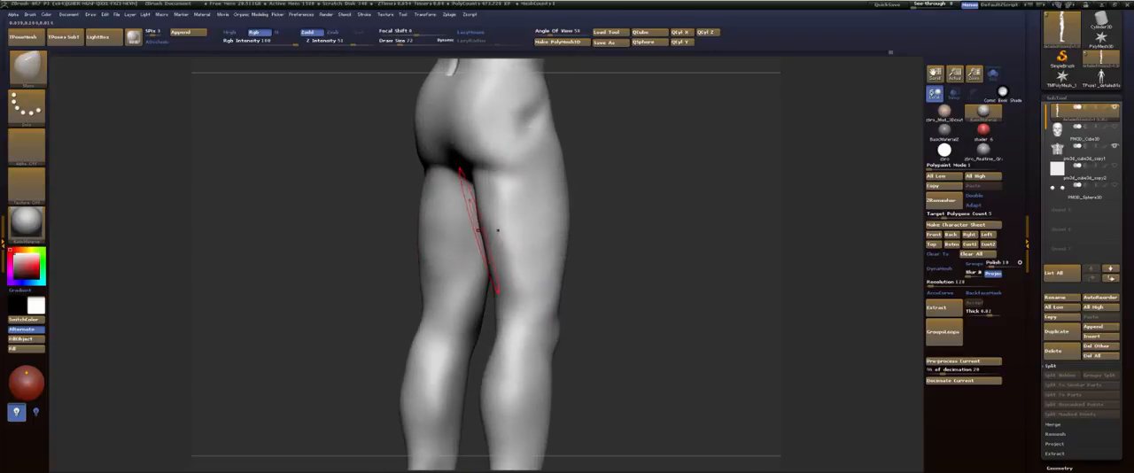
Step: Smooth the inner and back surfaces of the thighs from behind and correct their side profile with the Move brush
left_click_drag(642, 236, 468, 266)
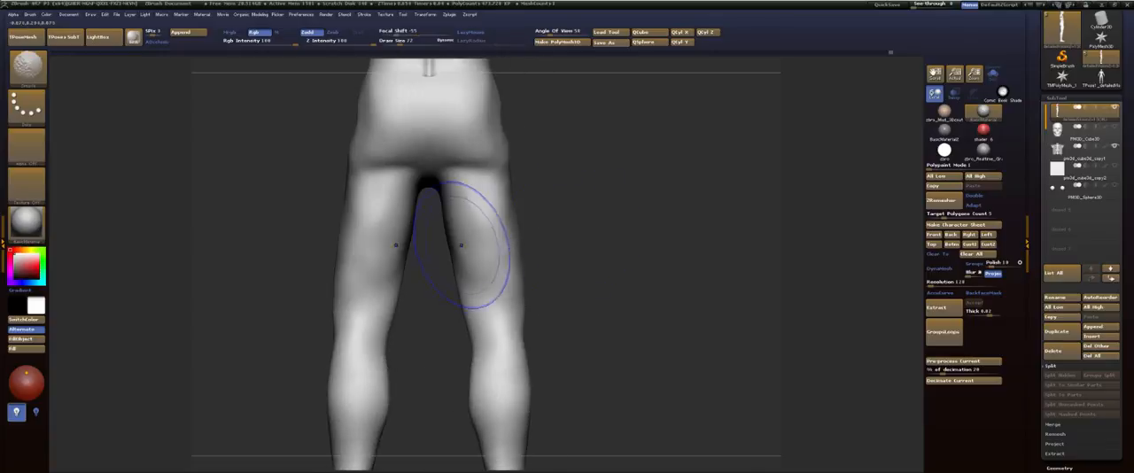
left_click_drag(489, 233, 468, 193)
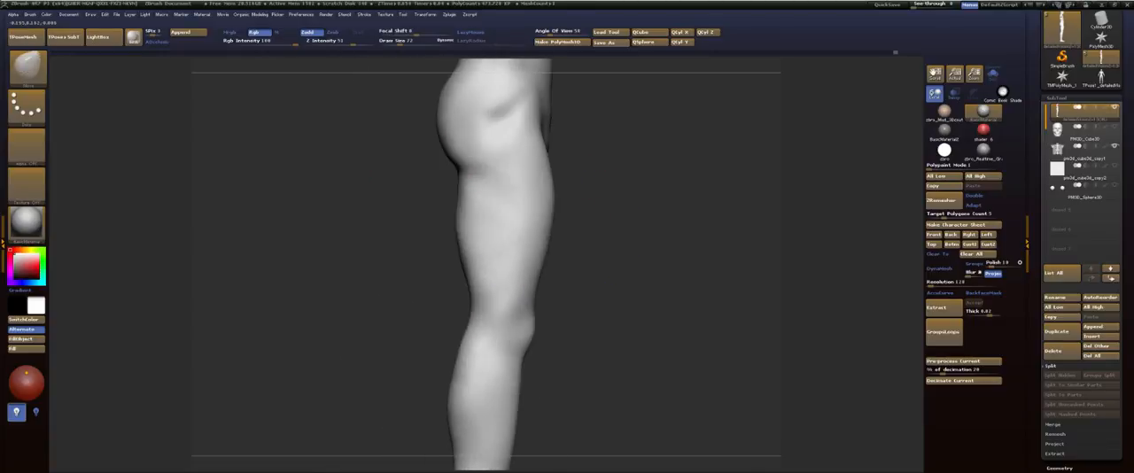
mouse_move(455, 293)
left_mouse_down()
mouse_move(470, 229)
mouse_move(502, 248)
mouse_move(542, 233)
mouse_move(562, 157)
mouse_move(552, 168)
left_mouse_up()
left_click_drag(489, 225, 463, 206)
Step: Smooth the backs of the knees and upper calves, viewing the legs from behind and below
key("b")
key("s")
key("t")
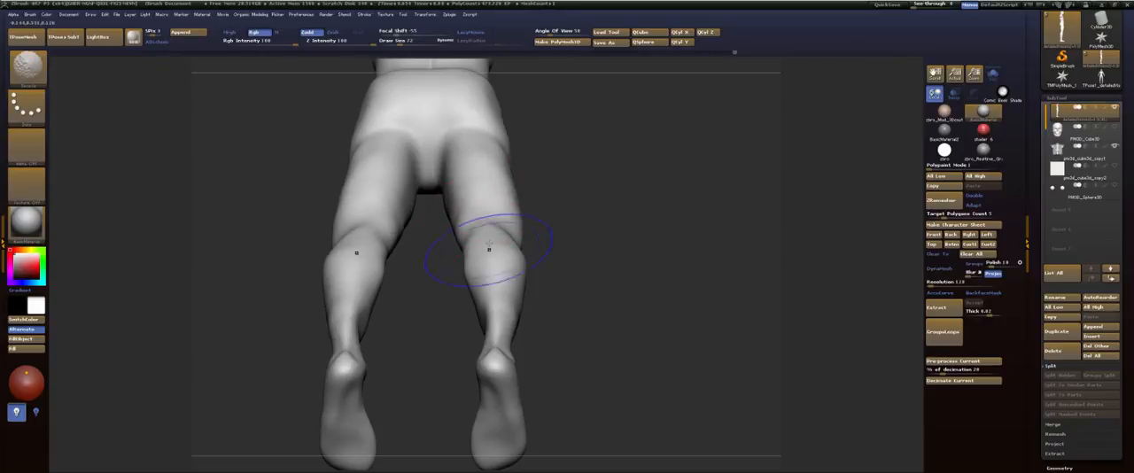
mouse_move(606, 293)
left_mouse_down("shift")
mouse_move(627, 319)
mouse_move(600, 254)
mouse_move(568, 263)
mouse_move(591, 241)
mouse_move(614, 268)
left_mouse_up("shift")
mouse_move(466, 310)
left_mouse_down()
mouse_move(428, 290)
mouse_move(561, 312)
mouse_move(455, 334)
mouse_move(599, 306)
mouse_move(588, 224)
left_mouse_up()
Step: Clip the undersides of the feet flat in side view with a straight horizontal ClipCurve cut
key("space")
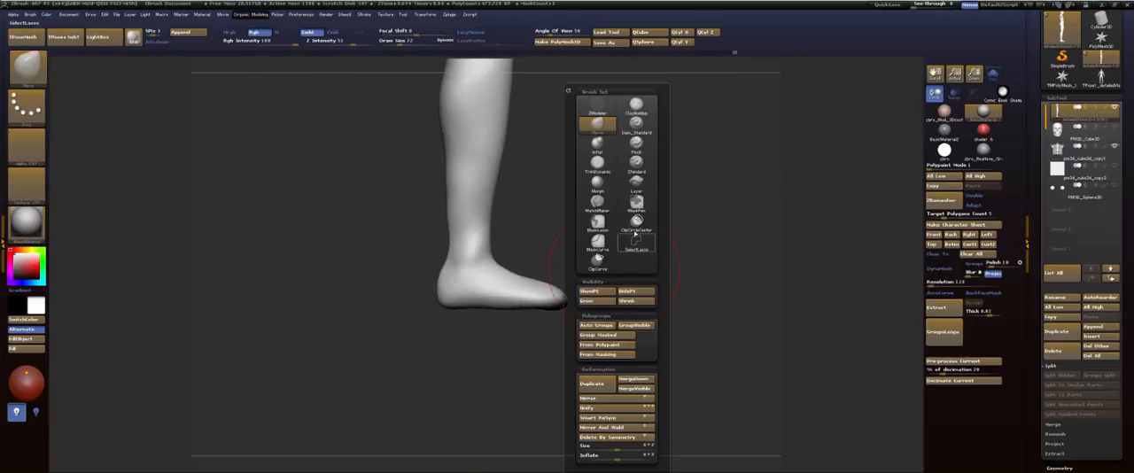
left_click(635, 235)
left_click(597, 287)
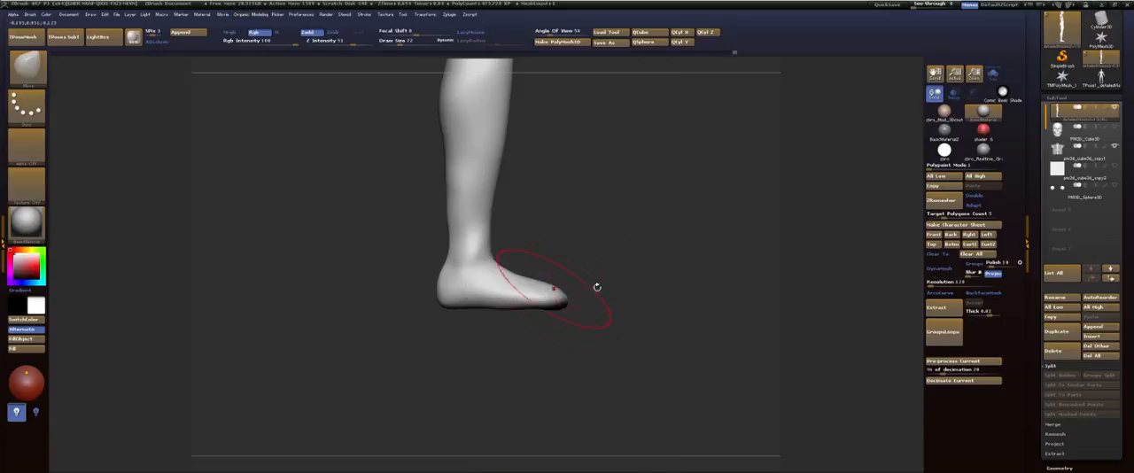
mouse_move(669, 312)
left_mouse_down("ctrl+shift")
mouse_move(367, 313)
mouse_move(352, 302)
left_mouse_up("ctrl+shift")
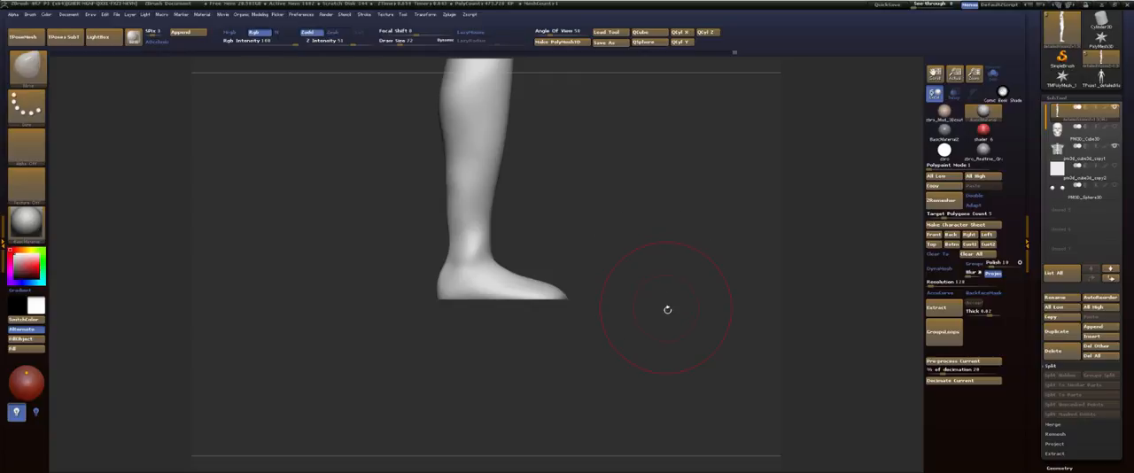
Step: Choose the MaskPen brush for masking and mask the whole figure except a thin strip along the soles
left_click_drag(670, 350, 382, 329, "ctrl+shift")
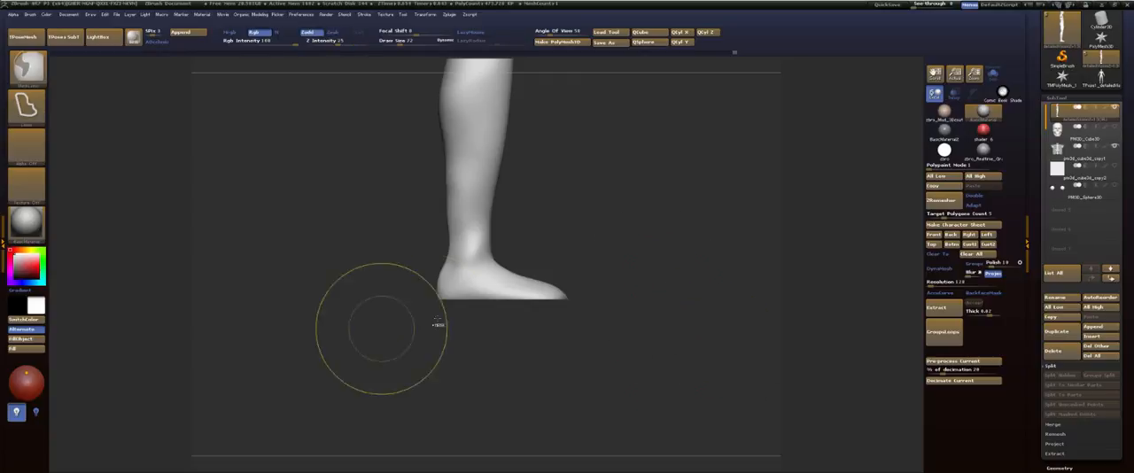
key("space")
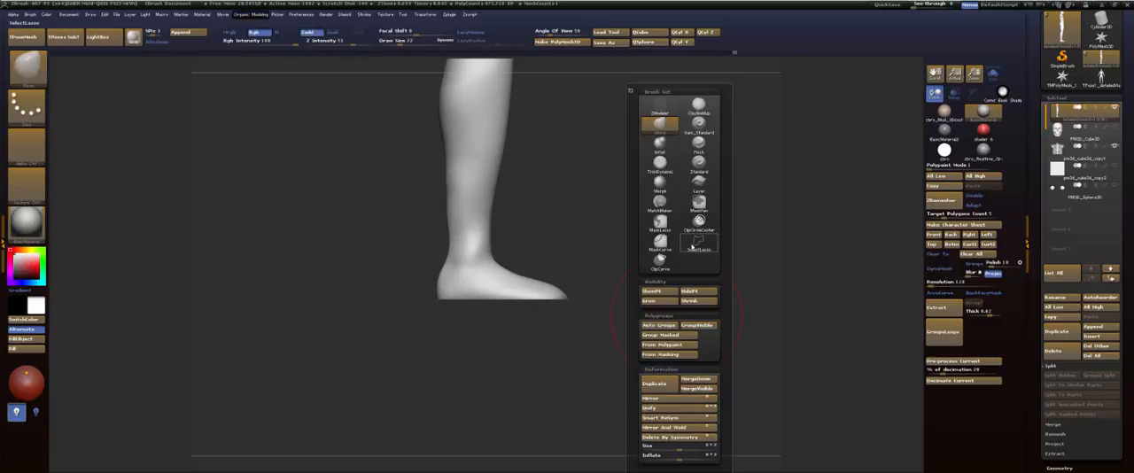
key("b")
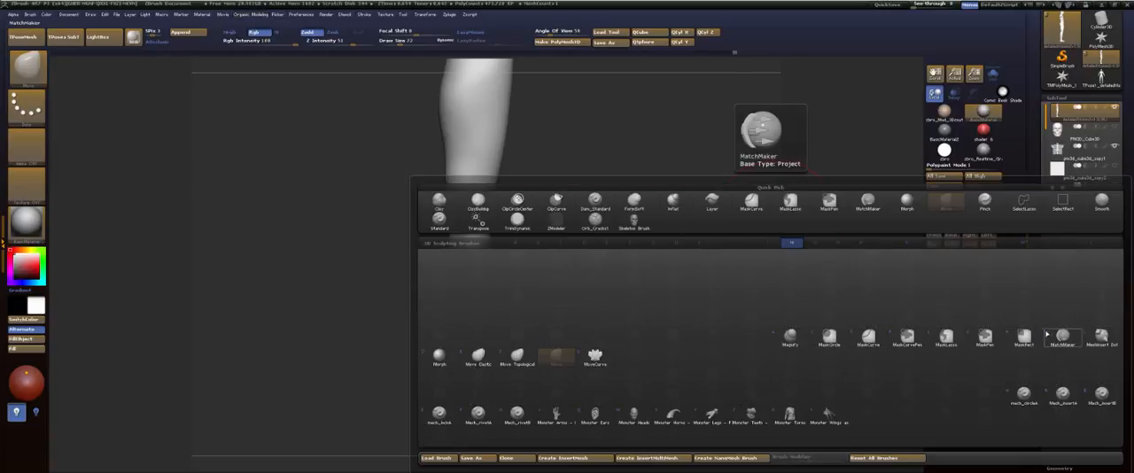
left_click(984, 338)
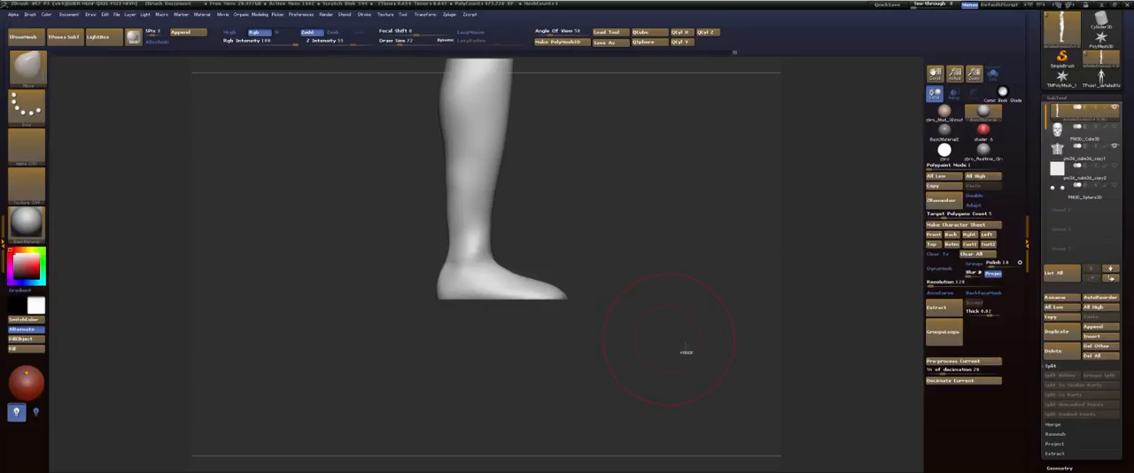
left_click_drag(682, 347, 375, 298, "ctrl")
mouse_move(678, 293)
left_mouse_down("alt")
mouse_move(678, 333)
mouse_move(676, 225)
mouse_move(633, 195)
left_mouse_up("alt")
left_click(686, 212, "ctrl")
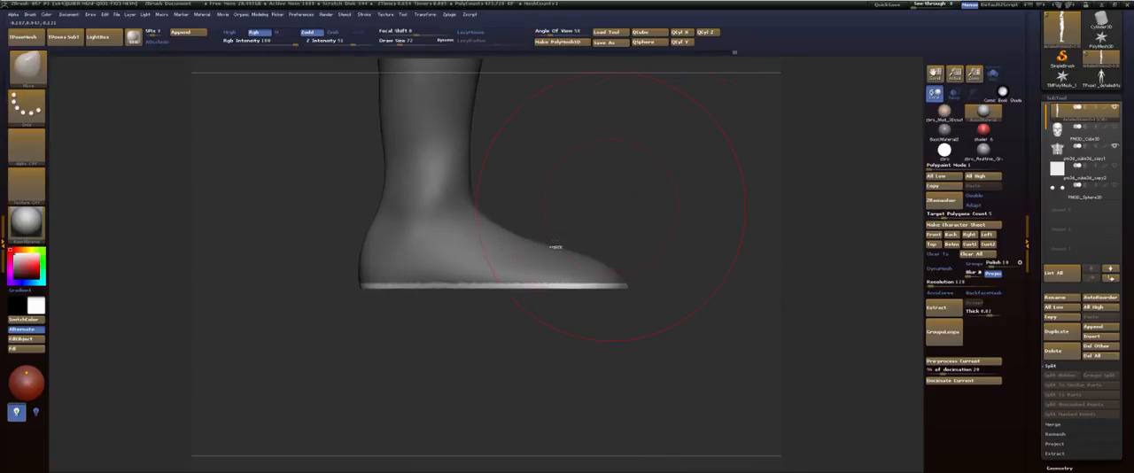
left_click(518, 256, "ctrl")
Step: Drop two subdivision levels and flatten the unmasked soles along a vertical transpose line, ending back in Draw mode
key("shift+d")
key("shift+d")
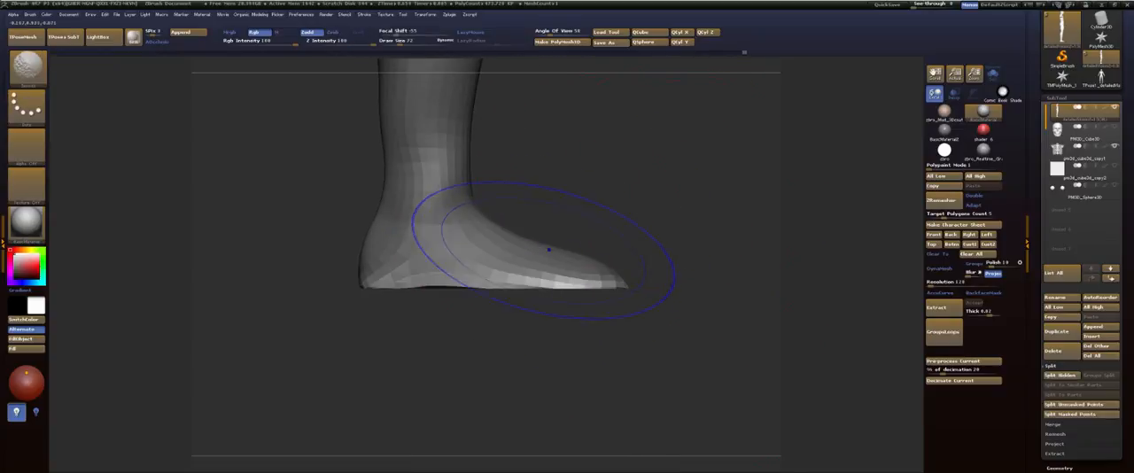
key("w")
left_click_drag(541, 287, 540, 370, "shift")
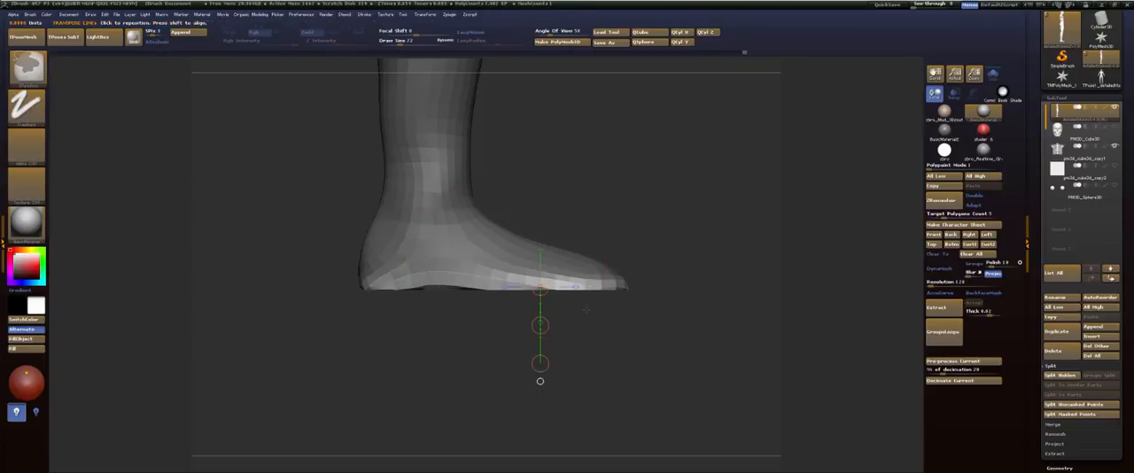
left_click_drag(584, 279, 574, 447, "shift")
key("q")
Step: Clear the mask and unhide the arms so the entire figure is shown from the front
left_click_drag(670, 319, 630, 322)
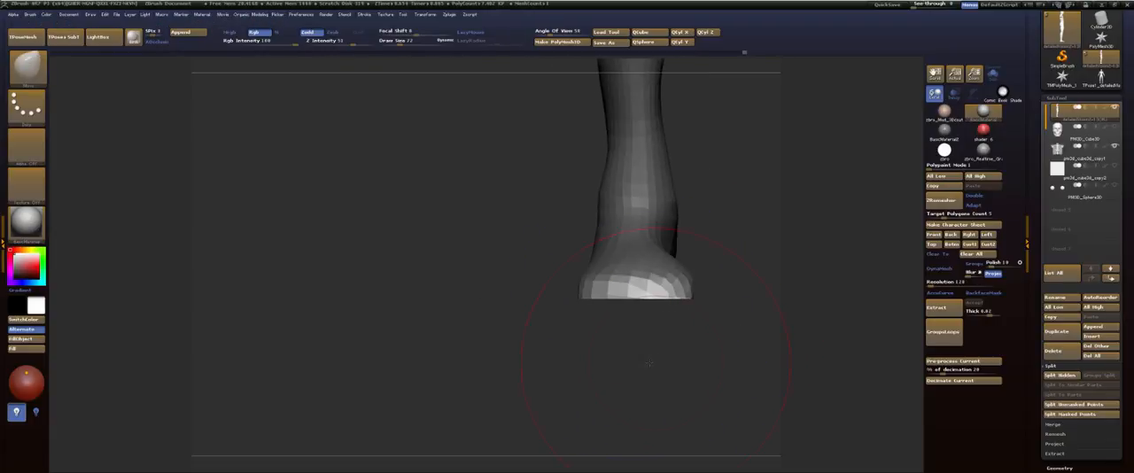
mouse_move(649, 363)
left_mouse_down("alt")
mouse_move(540, 353)
mouse_move(515, 392)
left_mouse_up("alt")
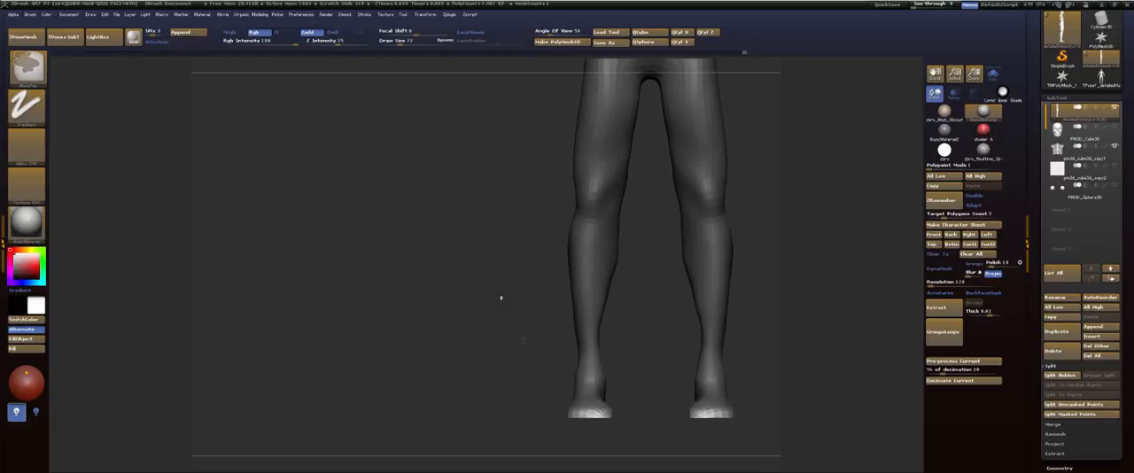
left_click_drag(501, 298, 466, 282, "ctrl")
mouse_move(794, 111)
left_mouse_down("alt")
mouse_move(742, 206)
mouse_move(686, 264)
mouse_move(610, 237)
mouse_move(620, 207)
left_mouse_up("alt")
left_click_drag(602, 239, 608, 246)
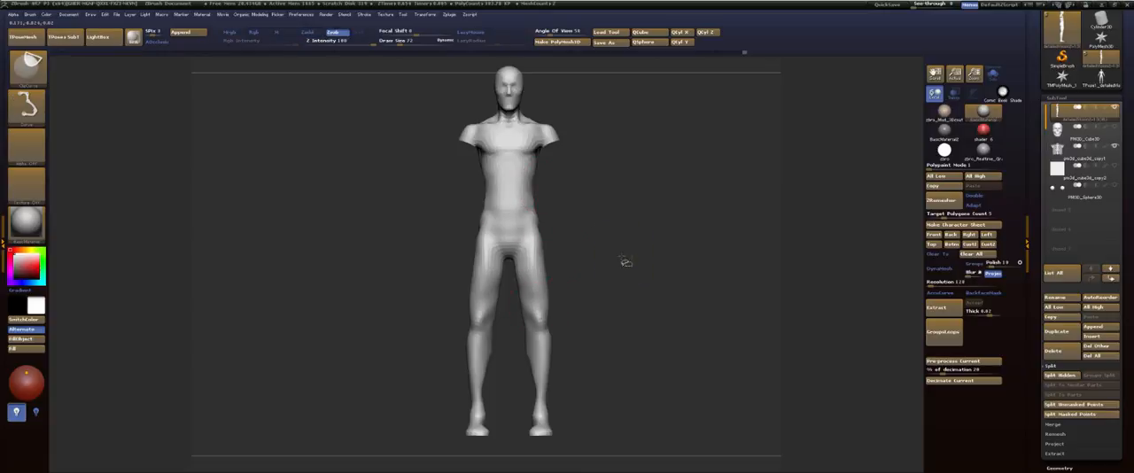
left_click(626, 260, "ctrl+shift")
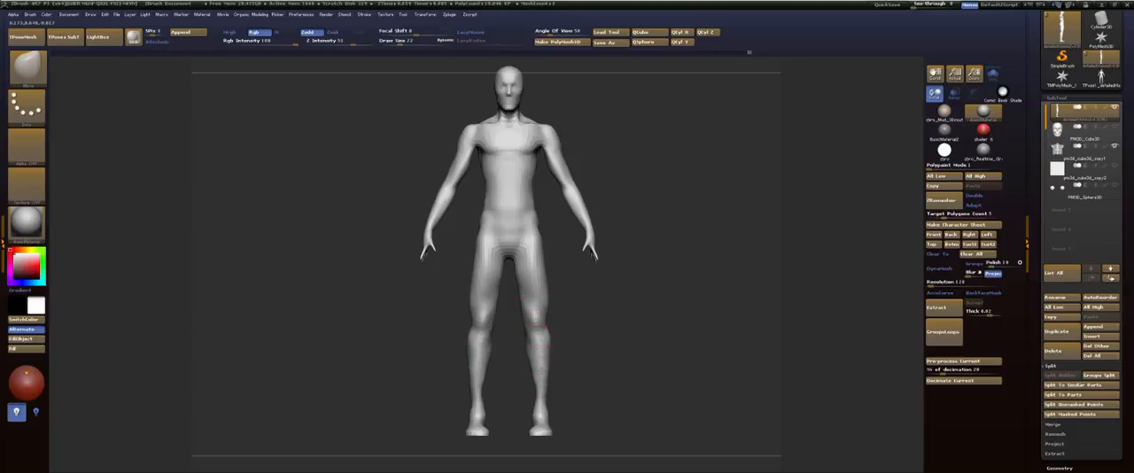
Step: Reshape the thigh contours above the knees and toward the hips from the front with the Move brush
left_click_drag(576, 334, 593, 399, "alt")
left_click_drag(614, 271, 614, 353, "alt")
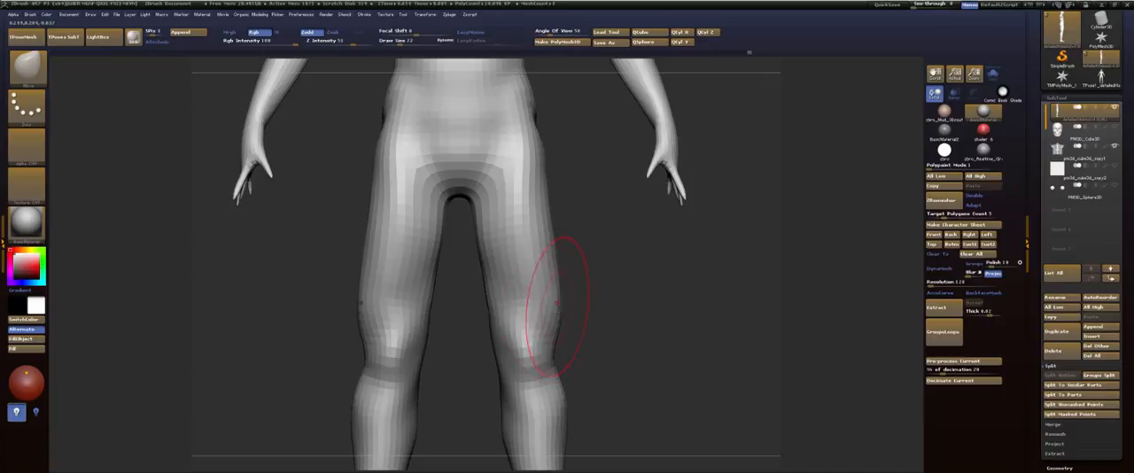
mouse_move(576, 308)
left_mouse_down()
mouse_move(665, 311)
mouse_move(571, 316)
mouse_move(581, 335)
left_mouse_up()
left_click_drag(544, 235, 515, 247)
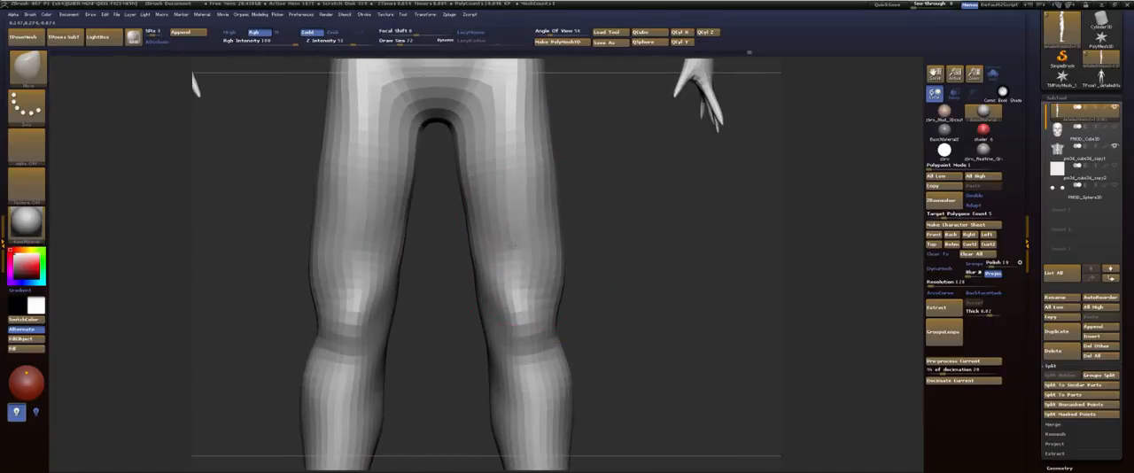
left_click_drag(596, 256, 659, 290, "alt")
left_click_drag(641, 230, 637, 276, "alt")
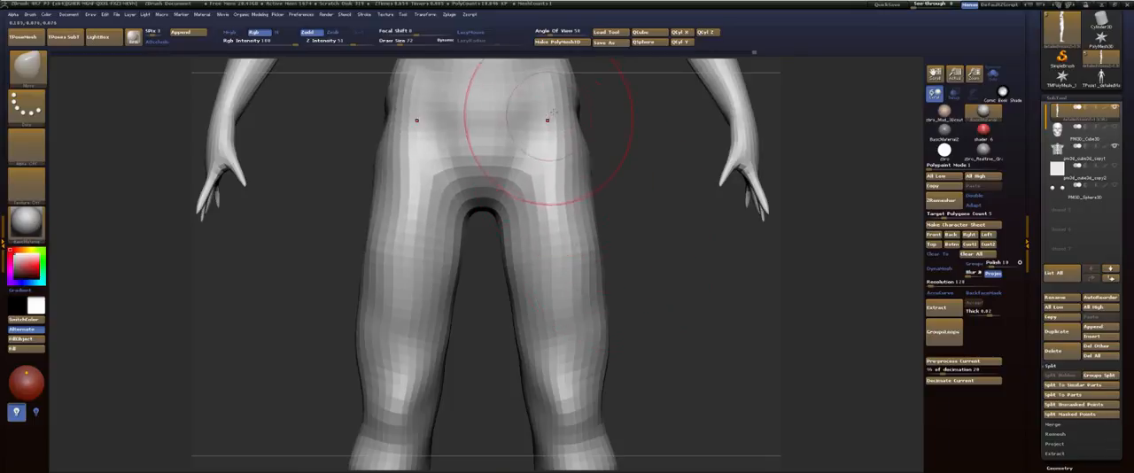
Step: Refine the inner contours of the knees and lower legs from the front with the Move brush
mouse_move(556, 206)
left_mouse_down("shift")
mouse_move(585, 253)
mouse_move(578, 363)
left_mouse_up("shift")
left_click_drag(645, 425, 644, 248, "alt")
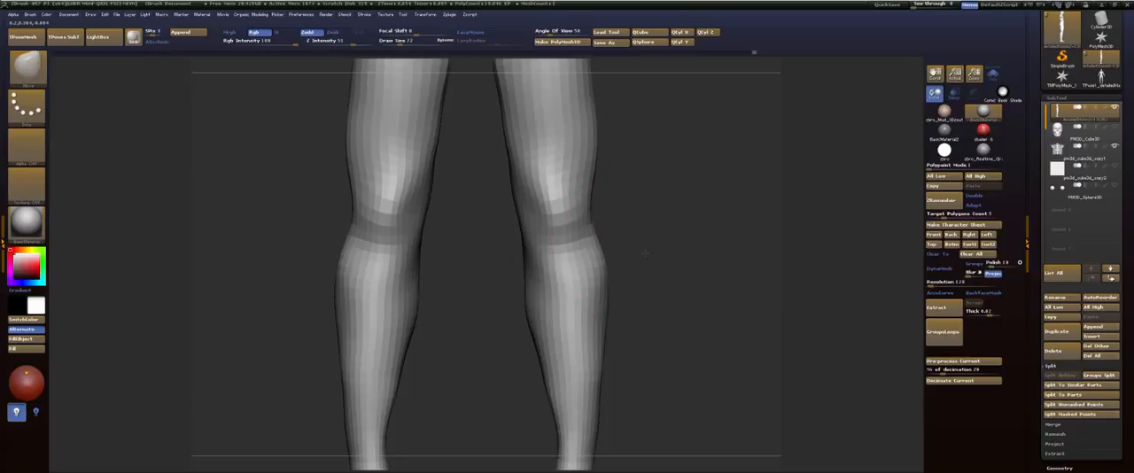
left_click_drag(656, 285, 646, 135, "alt")
left_click_drag(646, 279, 610, 272)
left_click_drag(511, 288, 501, 287)
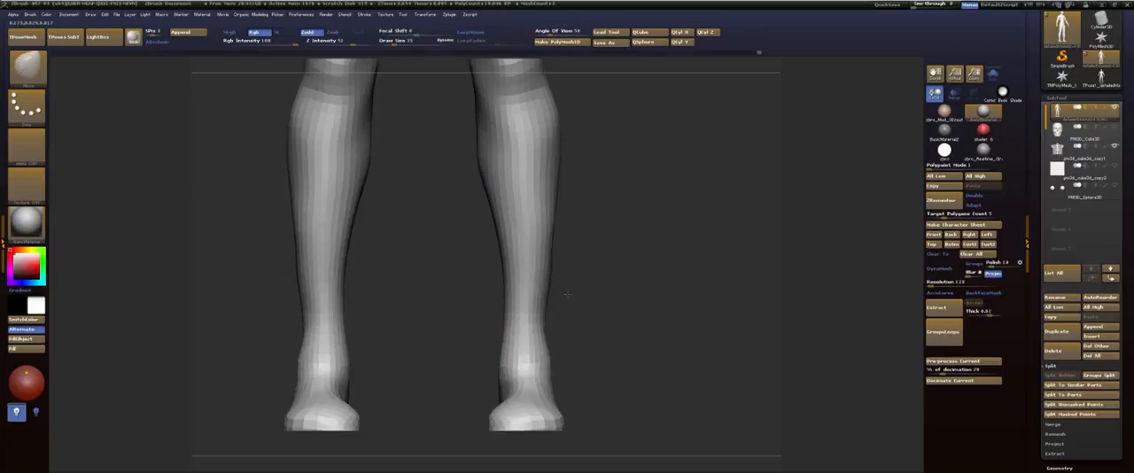
Step: Resize the Move brush and adjust the ankles, feet and the area above the heels
mouse_move(605, 310)
left_mouse_down("alt")
mouse_move(608, 248)
mouse_move(610, 319)
mouse_move(608, 307)
mouse_move(621, 316)
left_mouse_up("alt")
key("s")
left_click_drag(539, 308, 553, 310)
key("s")
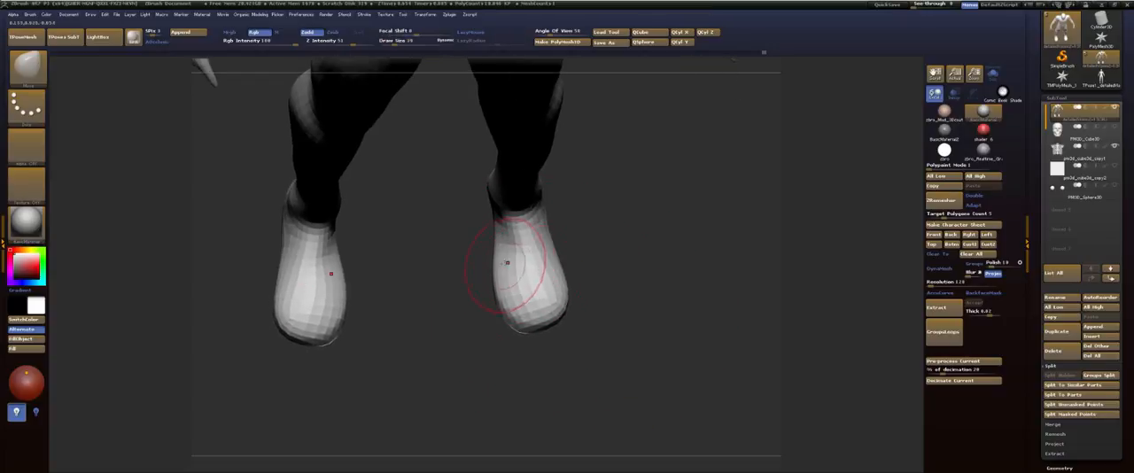
left_click_drag(550, 251, 608, 240)
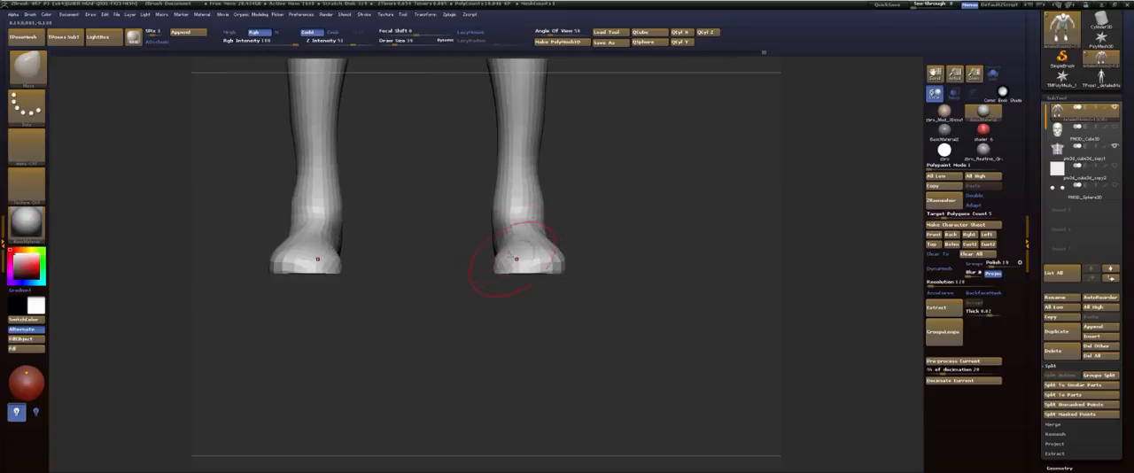
mouse_move(471, 327)
left_mouse_down()
mouse_move(511, 326)
mouse_move(486, 268)
left_mouse_up()
left_click_drag(438, 289, 443, 288, "shift")
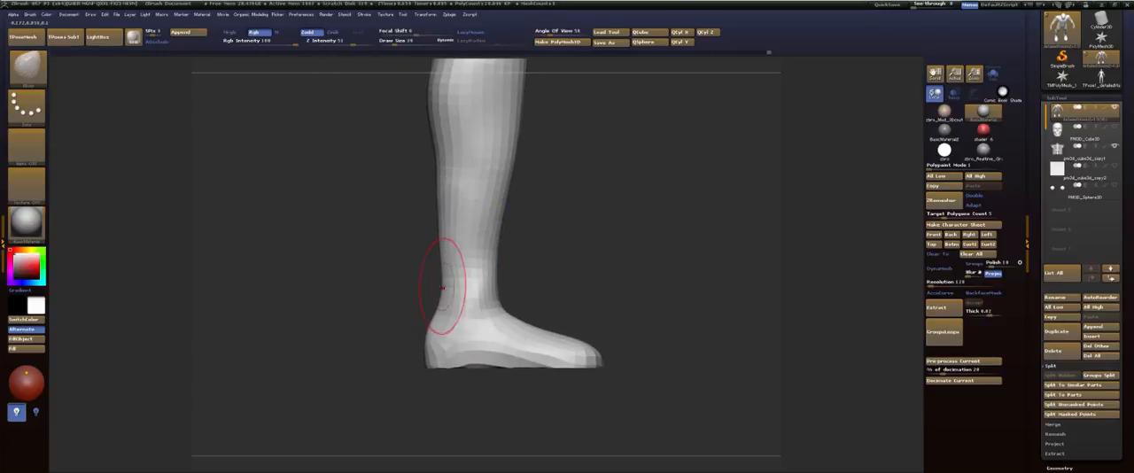
Step: Reshape the knee backs and calf bulges from the side and rear with the Move brush
left_click_drag(548, 227, 622, 302)
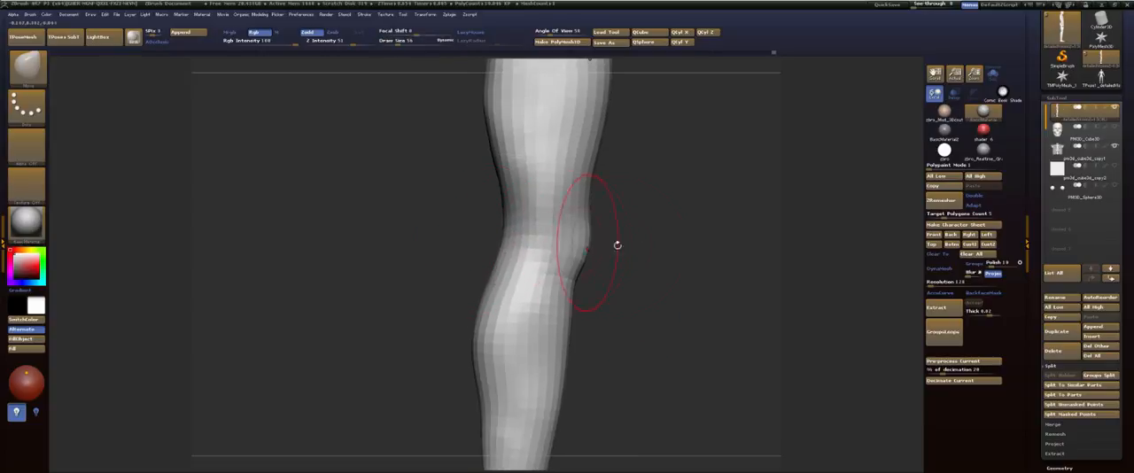
left_click_drag(617, 246, 623, 238)
left_click_drag(482, 250, 461, 248)
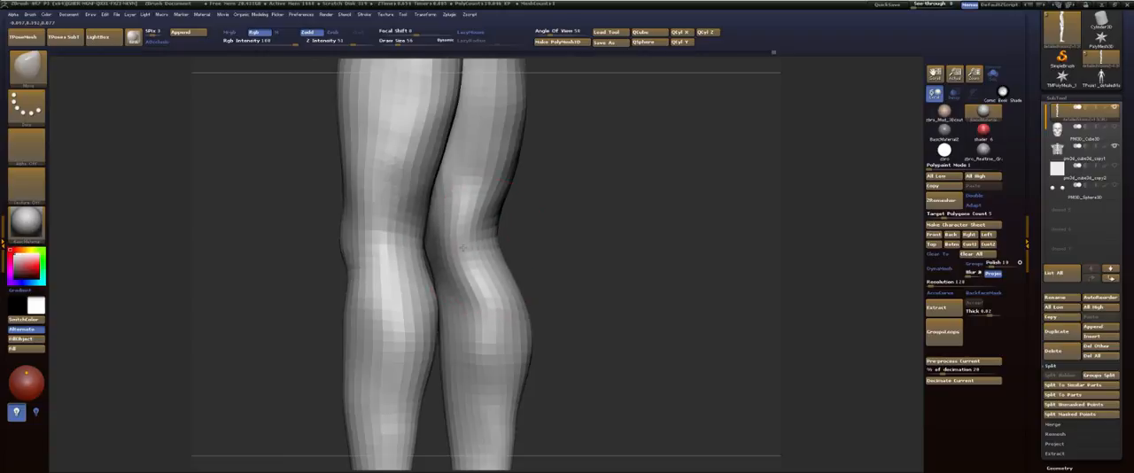
left_click_drag(561, 254, 543, 266)
left_click_drag(484, 307, 477, 310)
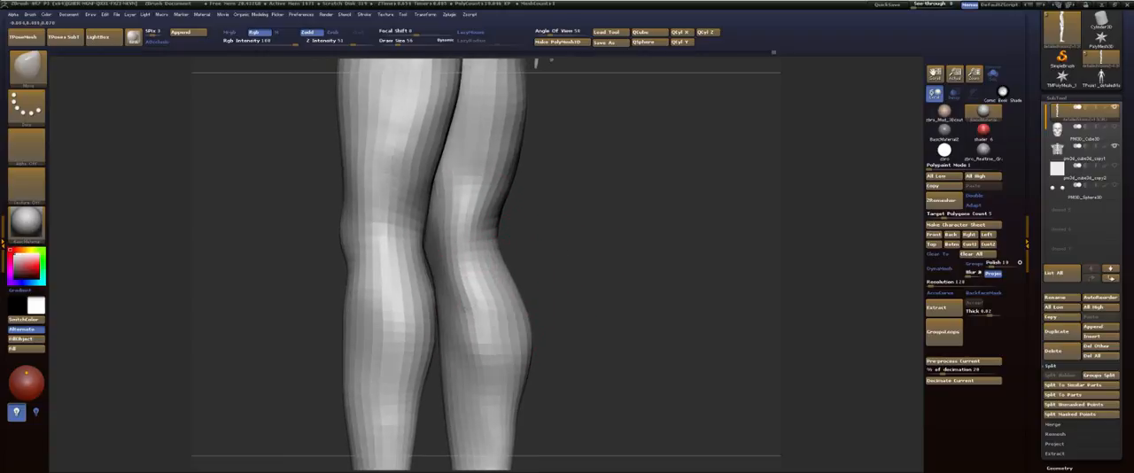
Step: Resize the Move brush and push the outer thigh contours outward below the hips
left_click_drag(629, 292, 481, 366)
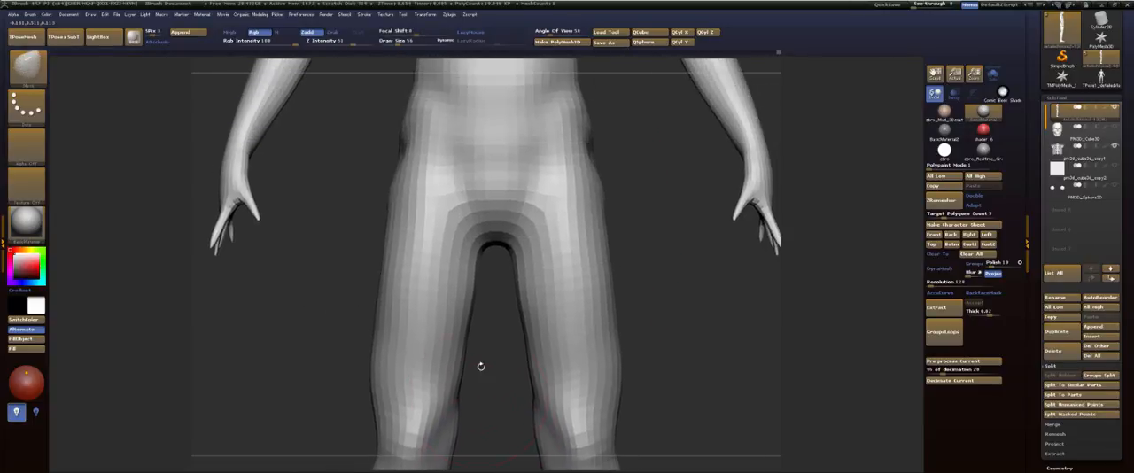
left_click_drag(639, 237, 573, 240, "alt")
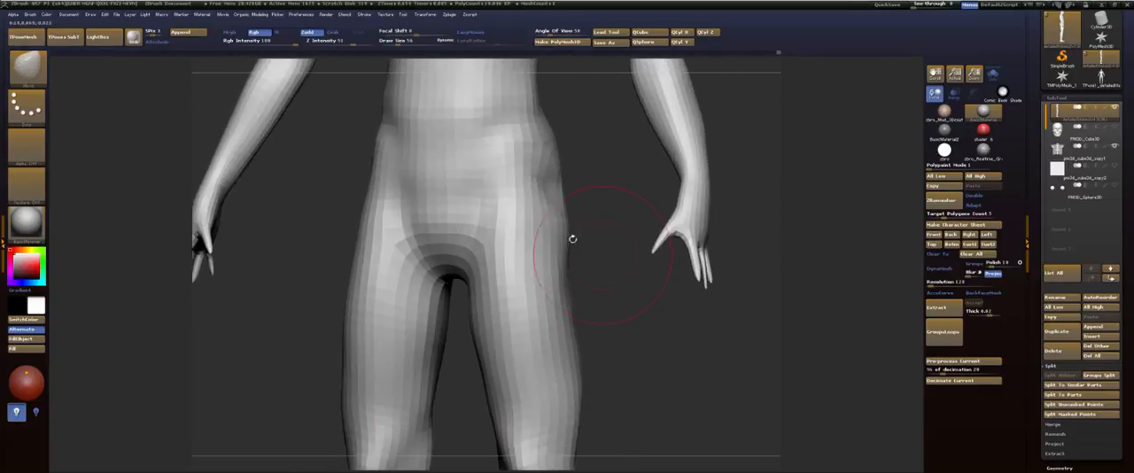
left_click_drag(599, 356, 610, 287)
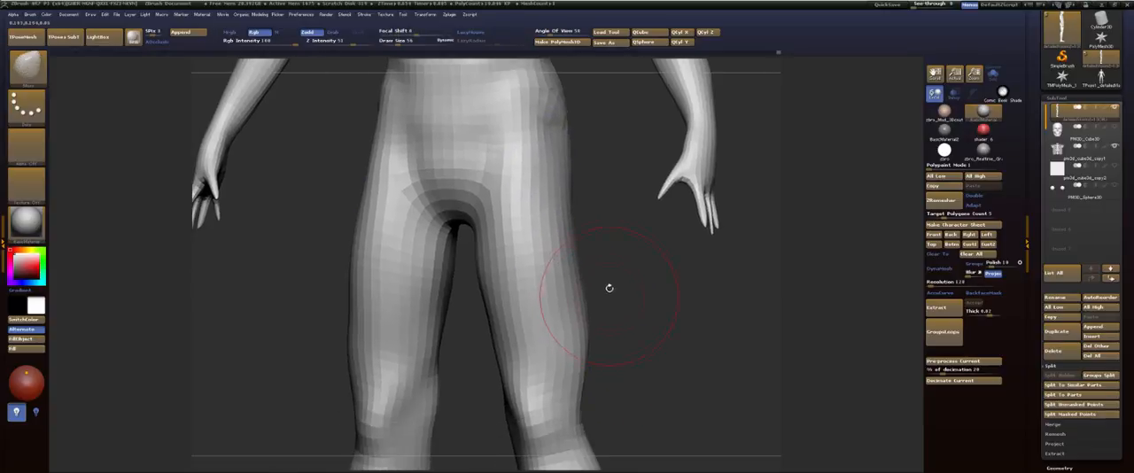
key("s")
left_click_drag(571, 240, 581, 242)
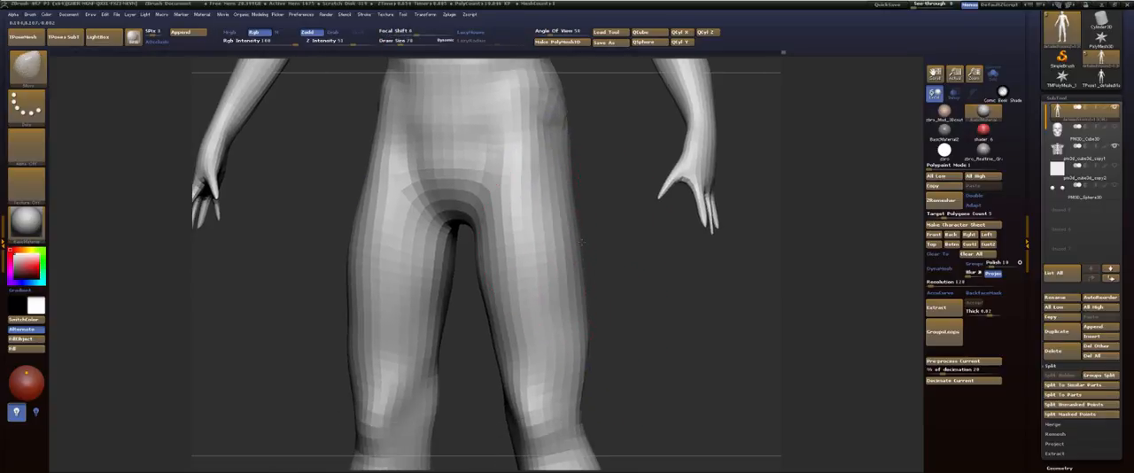
left_click_drag(614, 271, 638, 273, "shift")
left_click_drag(607, 235, 625, 336, "alt")
left_click_drag(606, 260, 617, 425, "alt")
left_click_drag(608, 306, 637, 211, "alt")
Step: Mask the whole figure except the legs, draw a transpose line on the thigh and turn on the polyframe display
left_click_drag(613, 385, 569, 235, "ctrl")
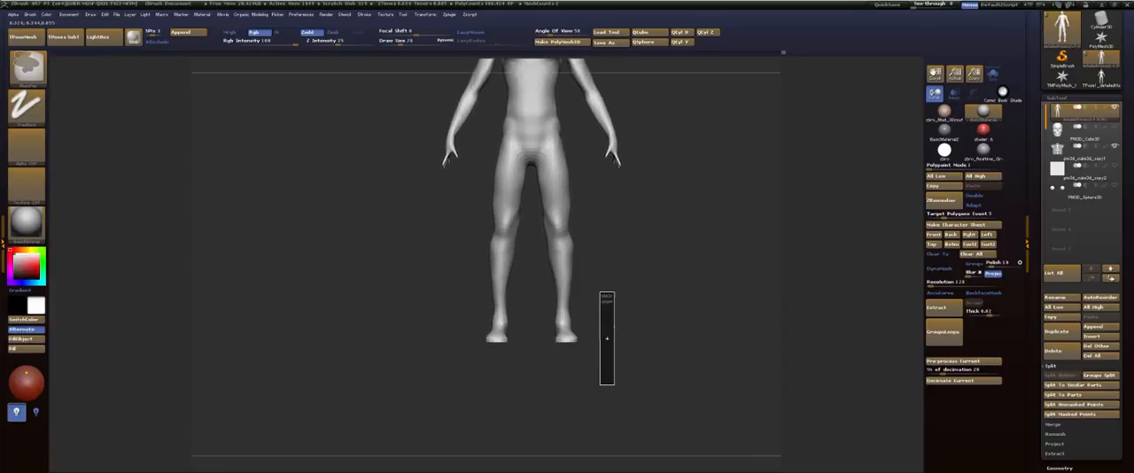
key("w")
left_click_drag(558, 186, 588, 206, "ctrl")
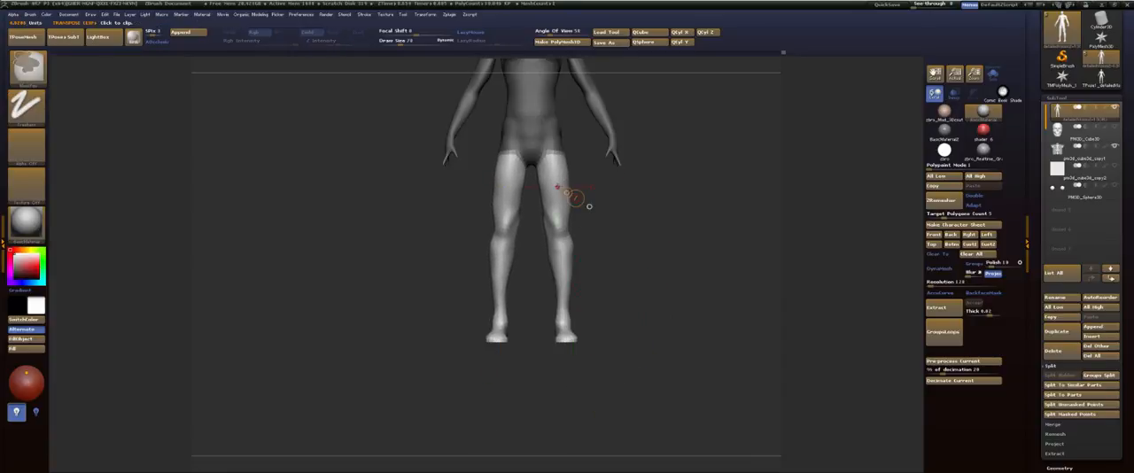
key("shift+f")
left_click_drag(654, 196, 652, 317, "alt")
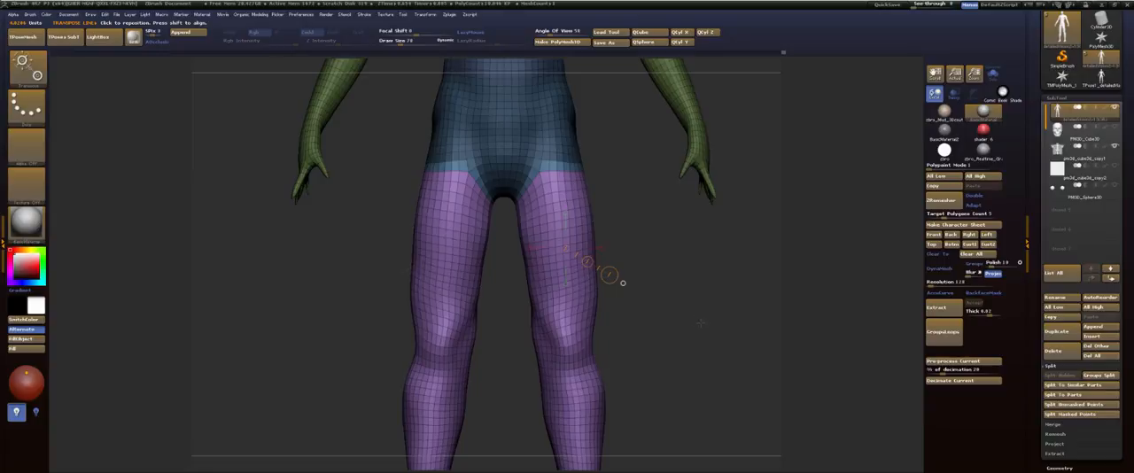
left_click_drag(656, 325, 641, 289, "alt")
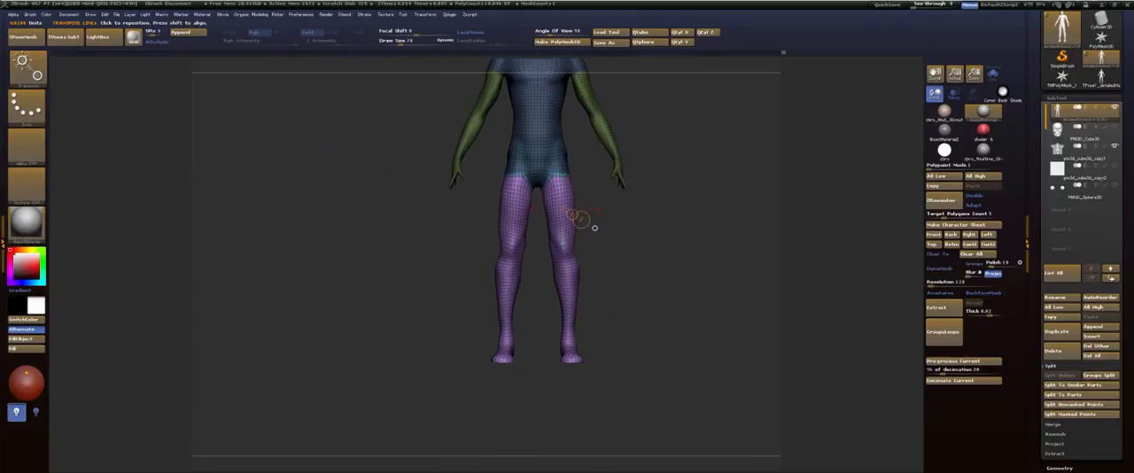
Step: Shorten the unmasked legs along a transpose line from the hip past the feet, clear the mask and return to Draw mode
mouse_move(556, 169)
left_mouse_down()
mouse_move(558, 424)
mouse_move(582, 432)
mouse_move(572, 392)
left_mouse_up()
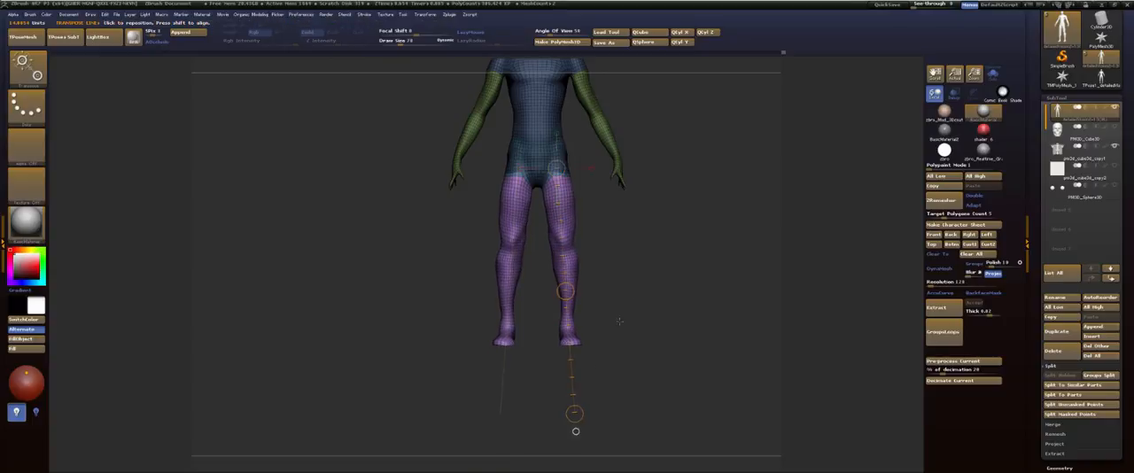
left_click_drag(620, 321, 621, 427, "alt")
key("q")
mouse_move(671, 255)
left_mouse_down("alt")
mouse_move(677, 220)
mouse_move(687, 291)
left_mouse_up("alt")
left_click_drag(639, 342, 651, 287, "alt")
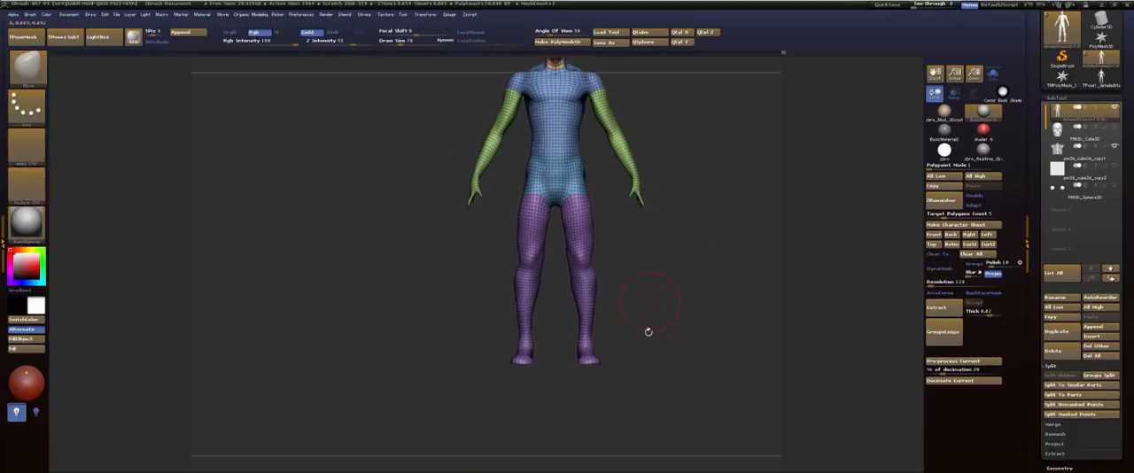
Step: Mask the legs up to the pelvis, invert the mask so the legs are editable, and switch to the transpose line
mouse_move(624, 397)
left_mouse_down("ctrl")
mouse_move(476, 193)
mouse_move(509, 225)
mouse_move(491, 222)
mouse_move(501, 172)
left_mouse_up("ctrl")
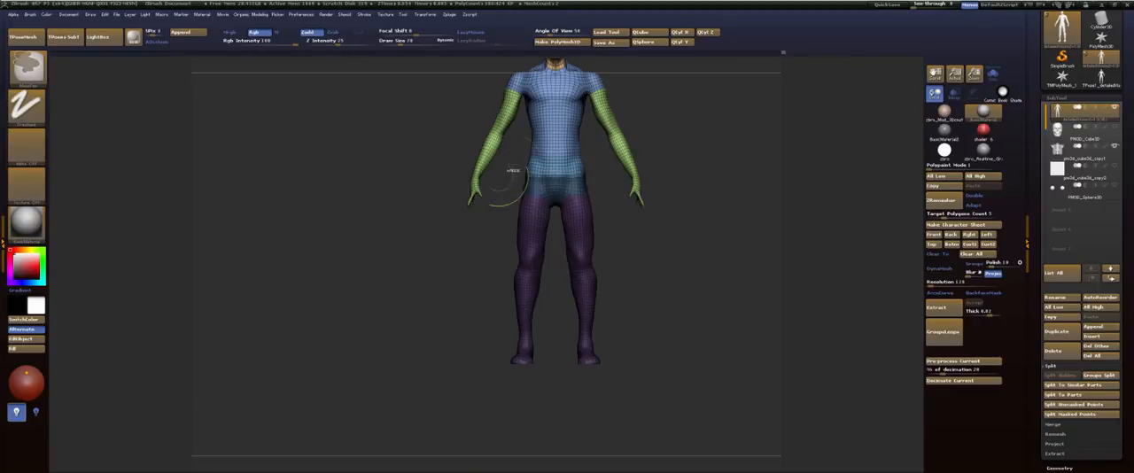
left_click(711, 176, "ctrl")
left_click_drag(712, 176, 714, 236, "alt")
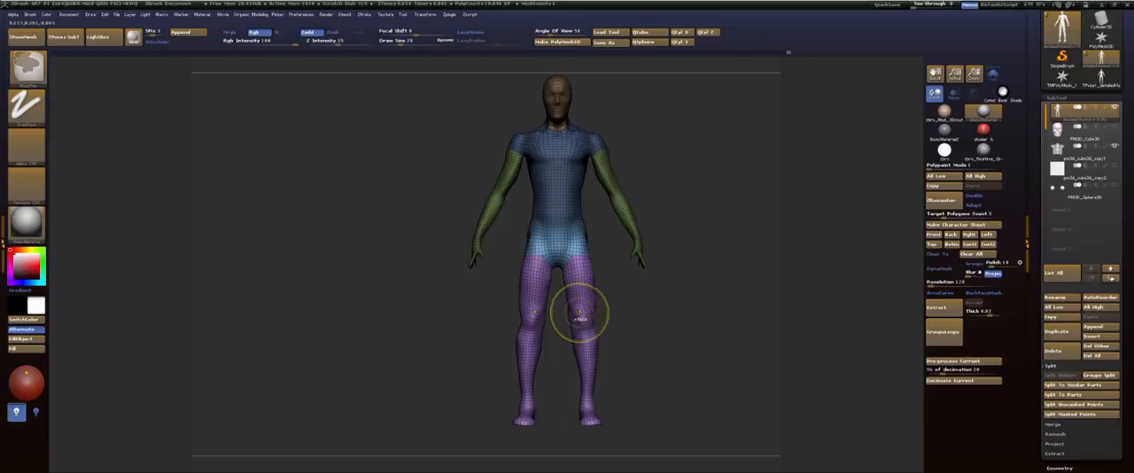
key("w")
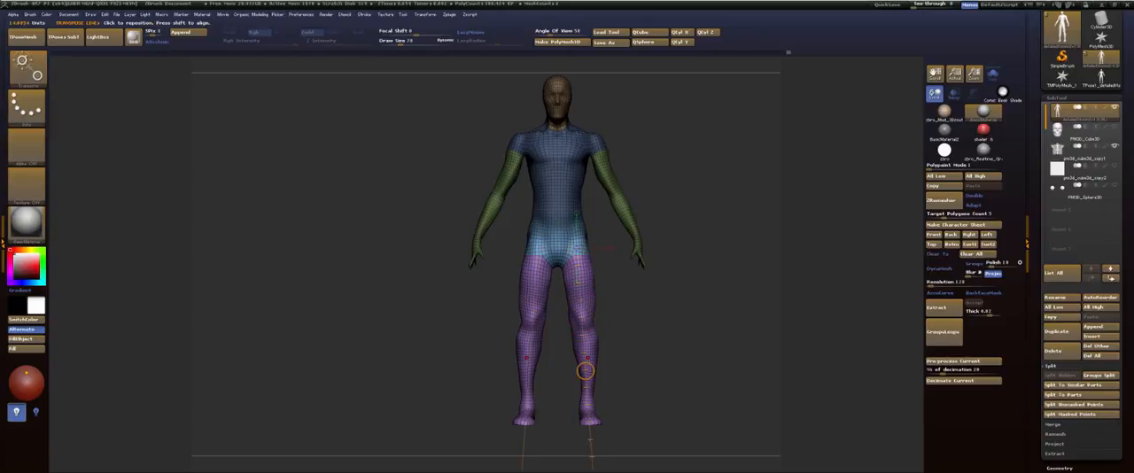
Step: Adjust the leg length along the transpose line, return to Draw mode and clear the mask
left_click_drag(649, 384, 643, 311, "alt")
left_click_drag(588, 422, 592, 408, "shift")
left_click_drag(570, 295, 570, 288)
key("q")
mouse_move(668, 149)
left_mouse_down("alt")
mouse_move(674, 257)
mouse_move(688, 245)
left_mouse_up("alt")
left_click_drag(669, 284, 607, 238, "alt")
Step: Smooth the hips and reshape the hip and calf contours from the back
key("shift")
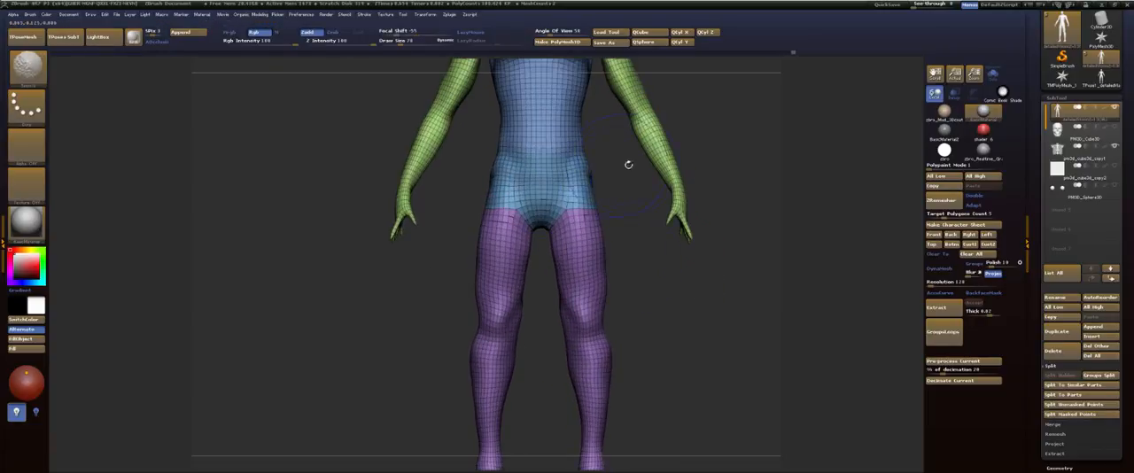
mouse_move(735, 160)
left_mouse_down("shift")
mouse_move(573, 173)
mouse_move(582, 161)
left_mouse_up("shift")
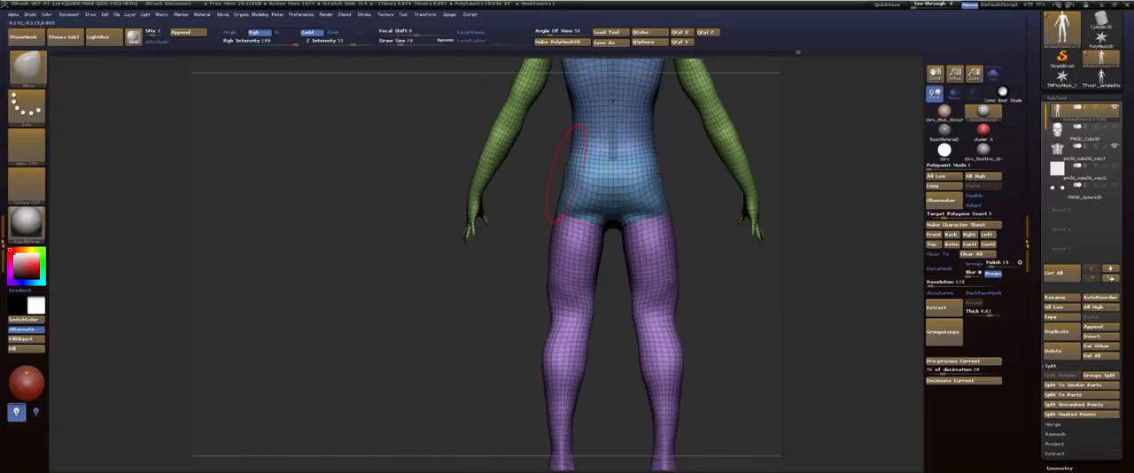
mouse_move(537, 254)
left_mouse_down("alt")
mouse_move(561, 225)
mouse_move(564, 270)
left_mouse_up("alt")
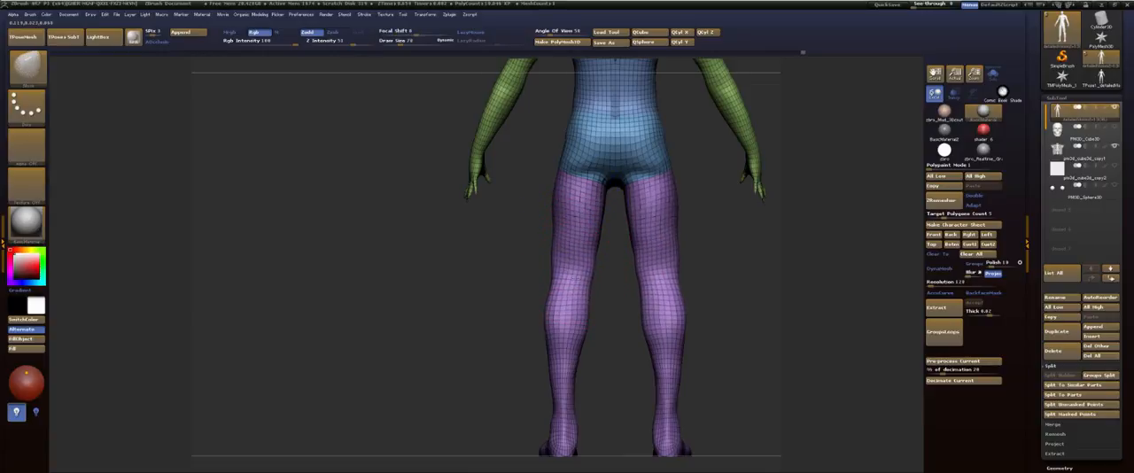
left_click_drag(578, 325, 573, 323)
Step: Enlarge the brush and refine the buttocks and leg profile from the side
mouse_move(518, 297)
left_mouse_down()
mouse_move(599, 256)
mouse_move(633, 271)
mouse_move(646, 263)
mouse_move(640, 286)
mouse_move(628, 285)
mouse_move(648, 285)
left_mouse_up()
key("s")
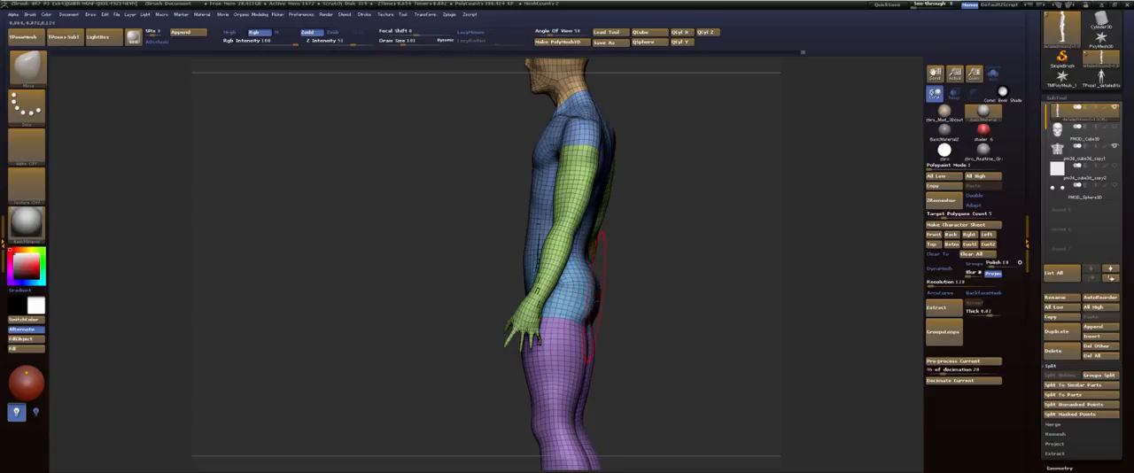
mouse_move(644, 259)
left_mouse_down("alt")
mouse_move(638, 329)
mouse_move(635, 248)
mouse_move(600, 266)
mouse_move(670, 251)
mouse_move(689, 223)
mouse_move(661, 129)
left_mouse_up("alt")
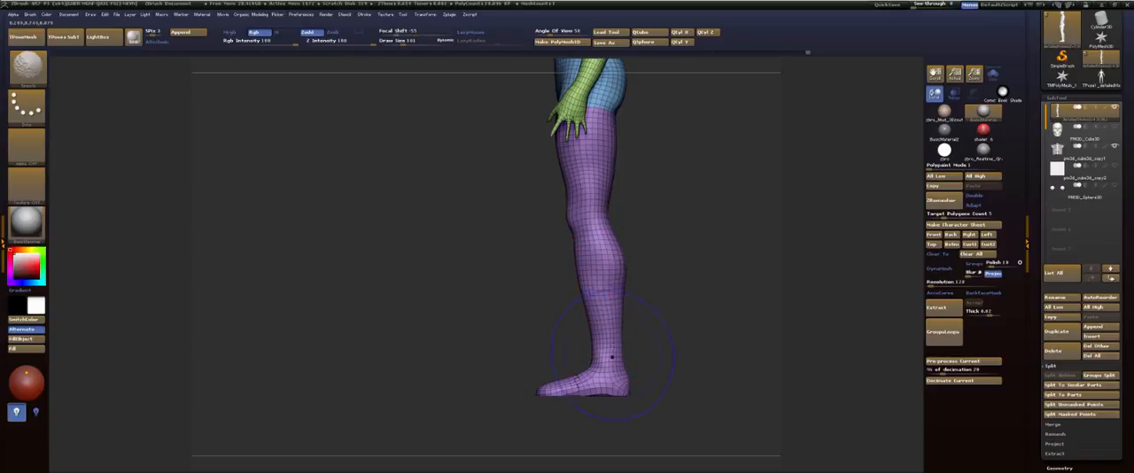
mouse_move(672, 216)
left_mouse_down("alt")
mouse_move(667, 295)
mouse_move(651, 226)
mouse_move(659, 180)
left_mouse_up("alt")
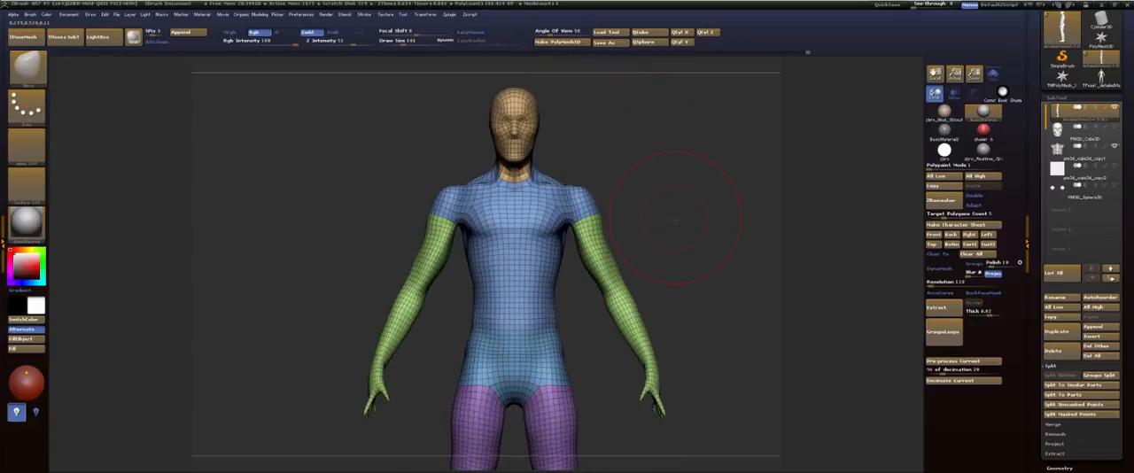
Step: Adjust the shoulder and neck contours from the front with the Move brush and check the upper back
left_click_drag(675, 220, 716, 275, "alt")
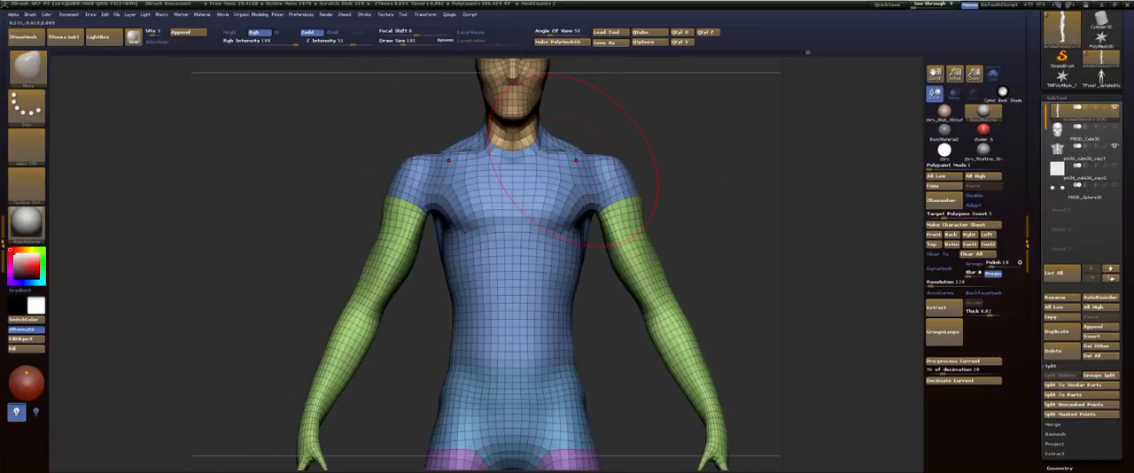
mouse_move(607, 70)
left_mouse_down("alt")
mouse_move(638, 261)
mouse_move(530, 259)
left_mouse_up("alt")
mouse_move(694, 291)
left_mouse_down("alt")
mouse_move(644, 228)
mouse_move(628, 215)
mouse_move(642, 239)
mouse_move(620, 227)
left_mouse_up("alt")
left_click_drag(623, 226, 585, 229, "shift")
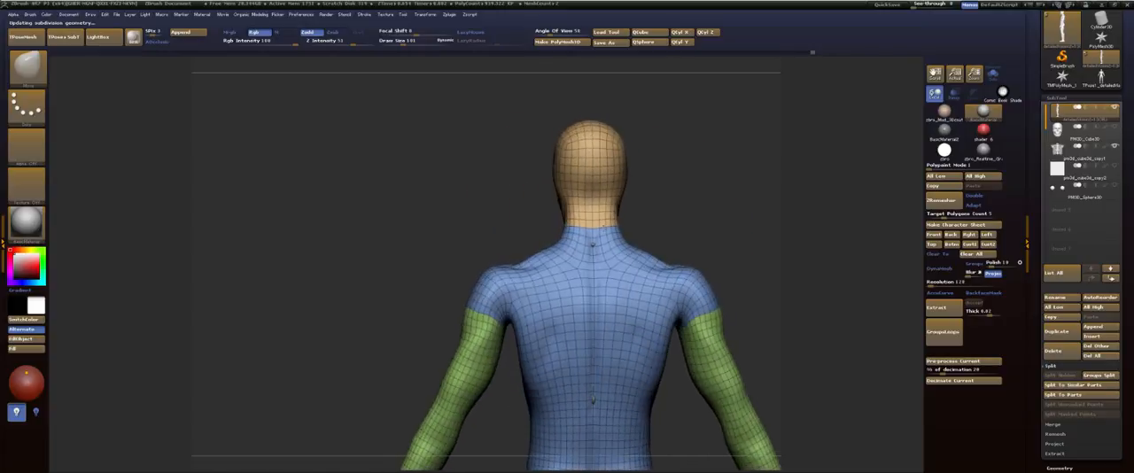
left_click_drag(769, 288, 676, 197, "alt")
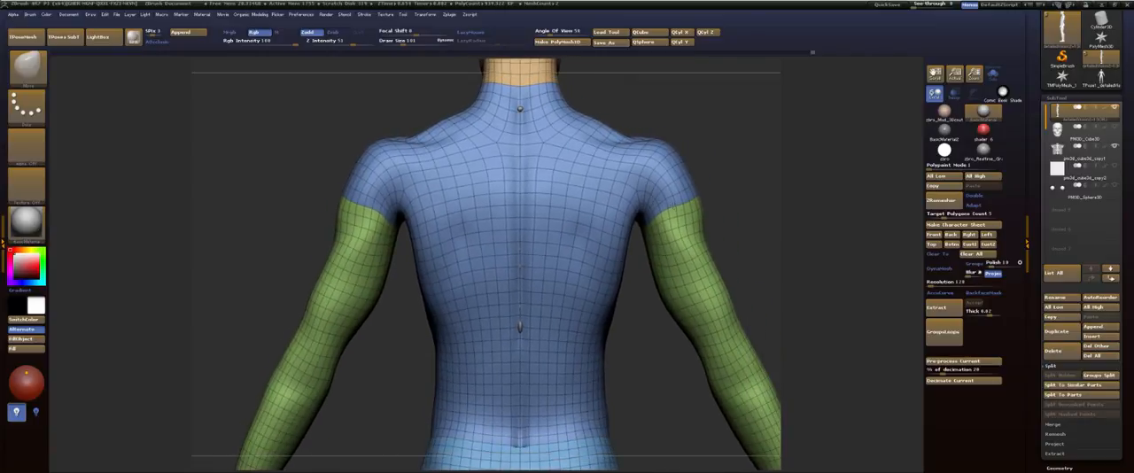
left_click_drag(739, 185, 780, 188, "alt")
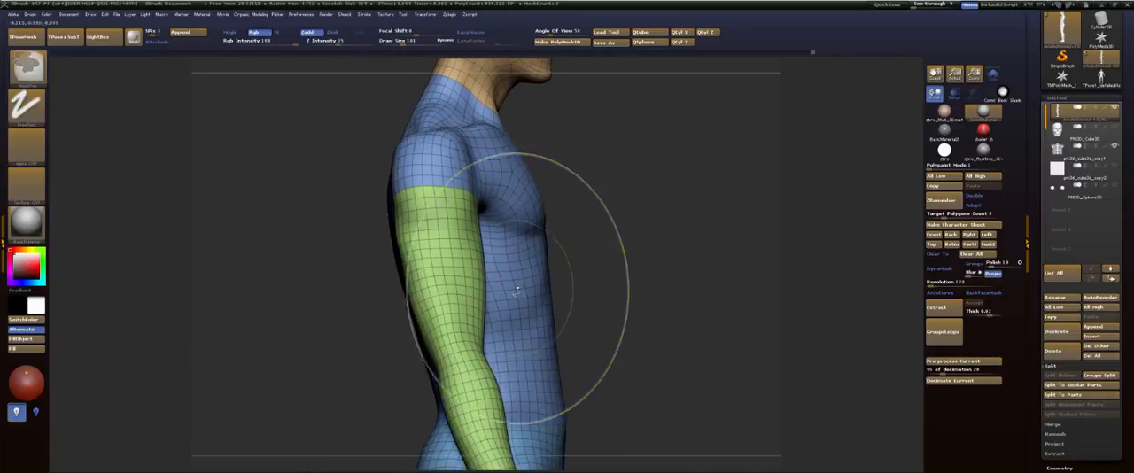
Step: Isolate the torso polygroup and choose the Dam_Standard brush
left_click(494, 289, "ctrl+shift")
left_click_drag(614, 255, 691, 235, "alt")
key("b")
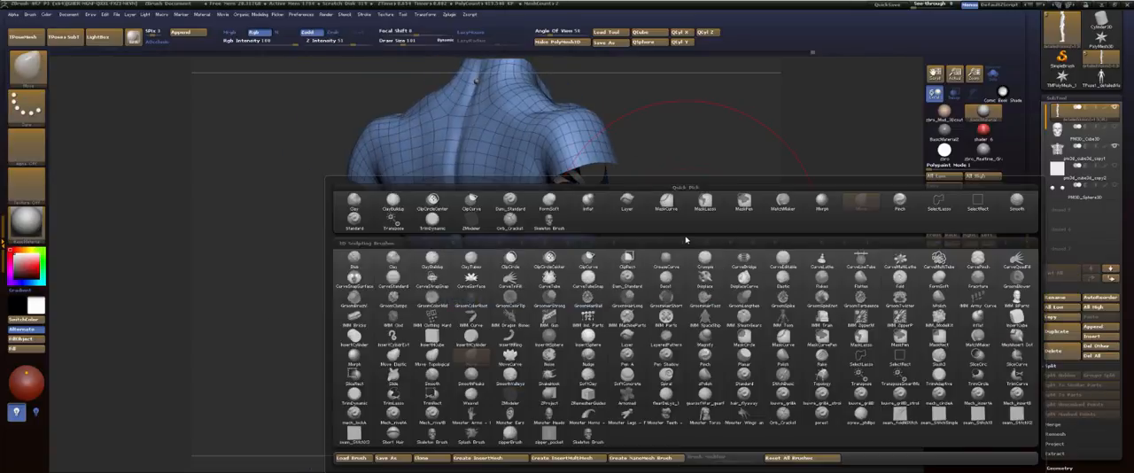
key("d")
key("s")
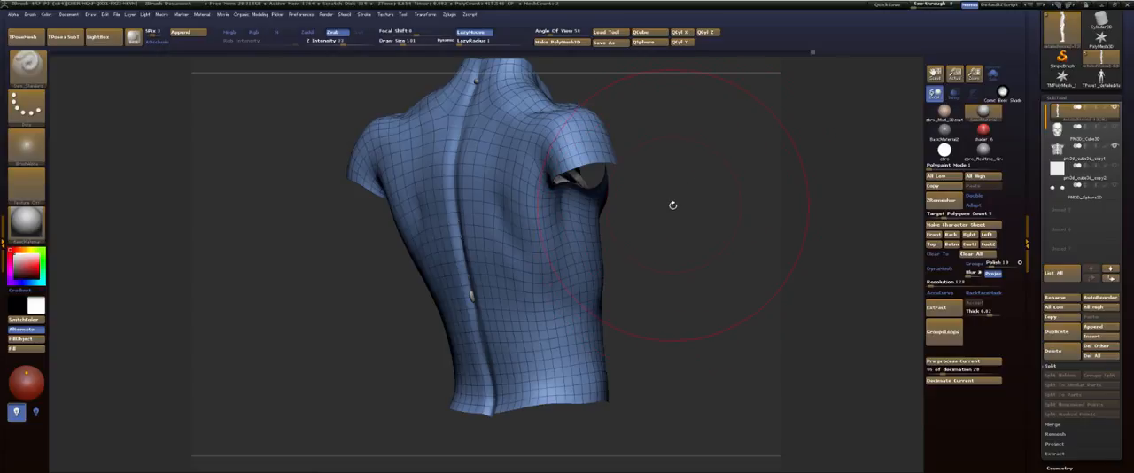
Step: Try carving a groove from the armpit down the side of the back with a smaller brush, and undo the stroke
key("s")
left_click_drag(671, 243, 650, 244)
left_click_drag(650, 244, 685, 276, "alt")
left_click_drag(596, 221, 581, 314)
key("ctrl+z")
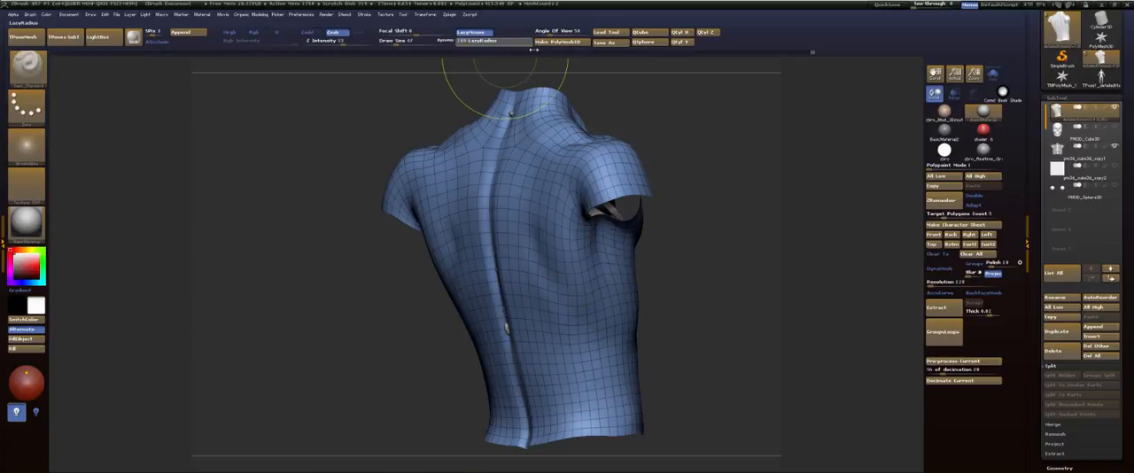
Step: Raise LazyRadius to 100, shrink the brush and carve a groove from the armpit toward the lower back
left_click_drag(709, 260, 722, 189, "alt")
key("s")
mouse_move(611, 166)
left_mouse_down()
mouse_move(568, 301)
mouse_move(573, 362)
left_mouse_up()
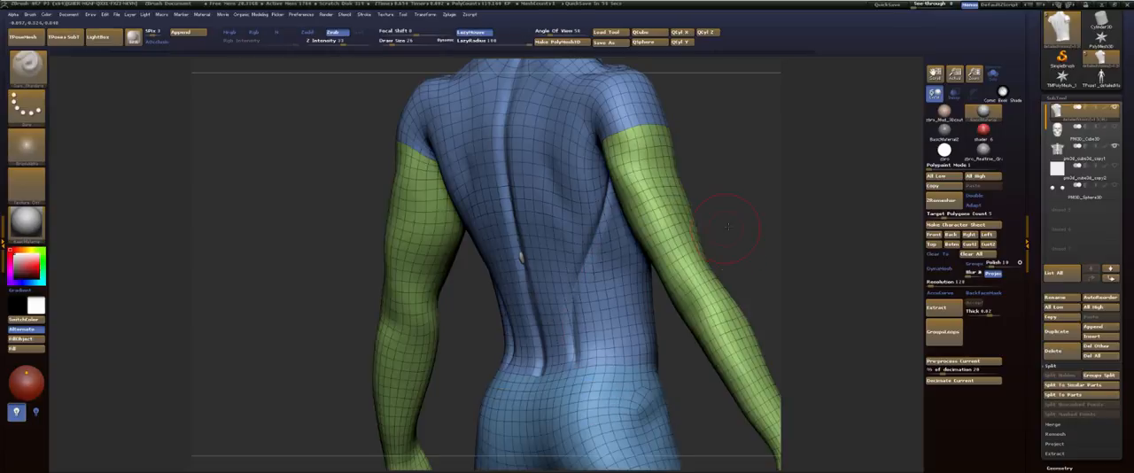
left_click_drag(727, 227, 698, 197)
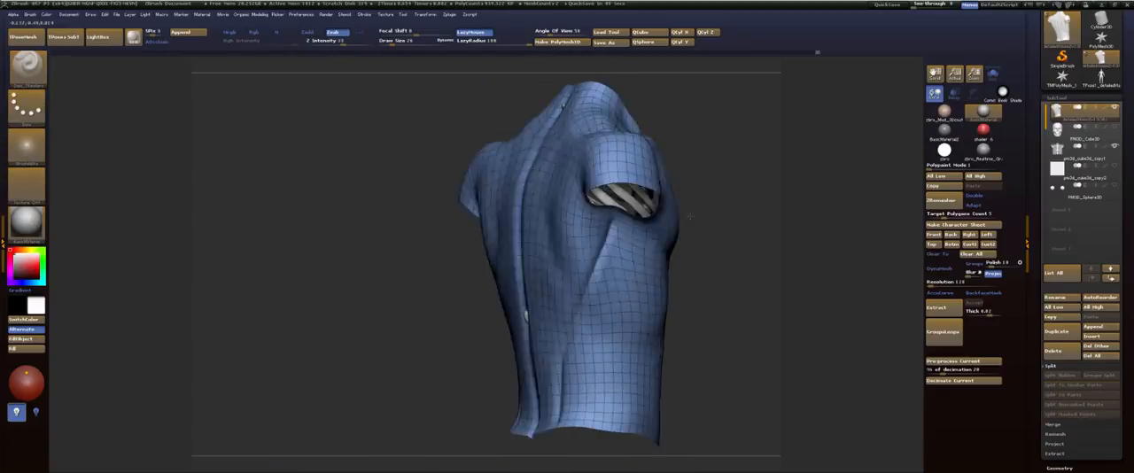
left_click_drag(727, 222, 742, 136)
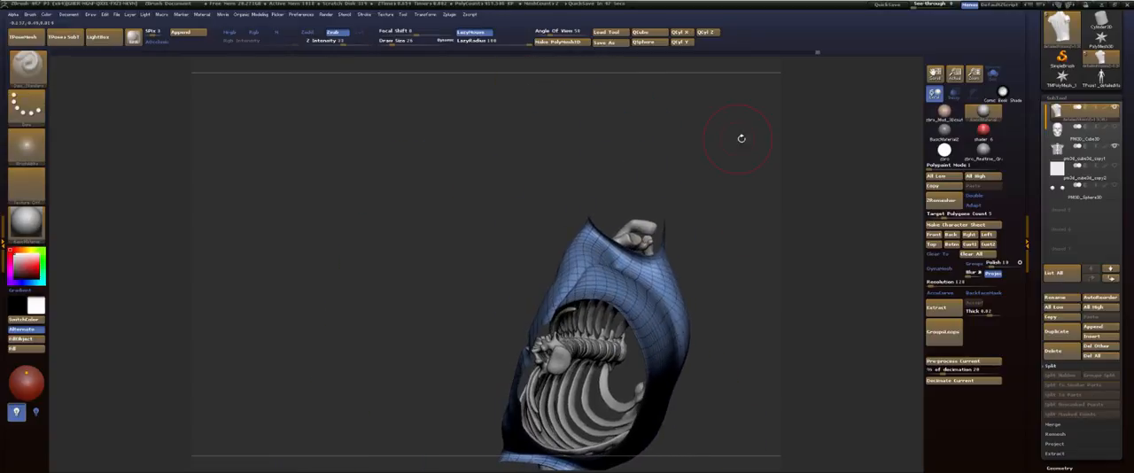
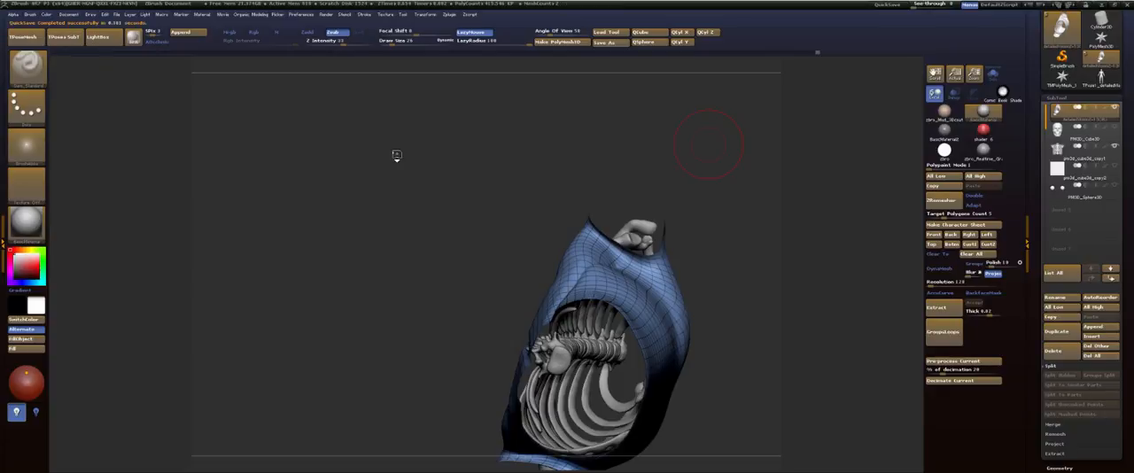
Step: Undo the last groove strokes on the side of the isolated torso
mouse_move(726, 222)
left_mouse_down()
mouse_move(724, 326)
mouse_move(740, 283)
mouse_move(708, 264)
mouse_move(675, 266)
mouse_move(732, 248)
mouse_move(698, 270)
mouse_move(683, 225)
mouse_move(674, 228)
left_mouse_up()
key("ctrl+z")
key("ctrl+z")
key("ctrl+z")
key("ctrl+z")
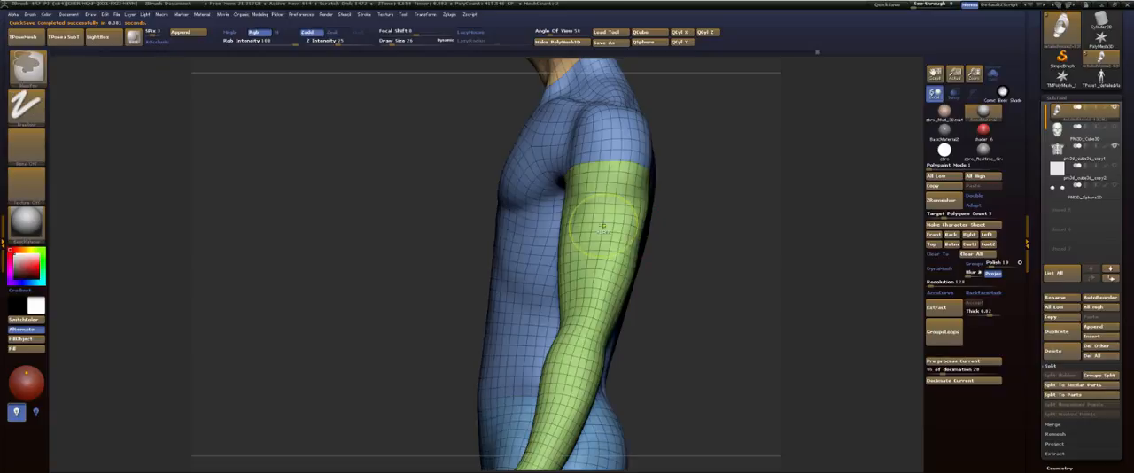
key("ctrl+z")
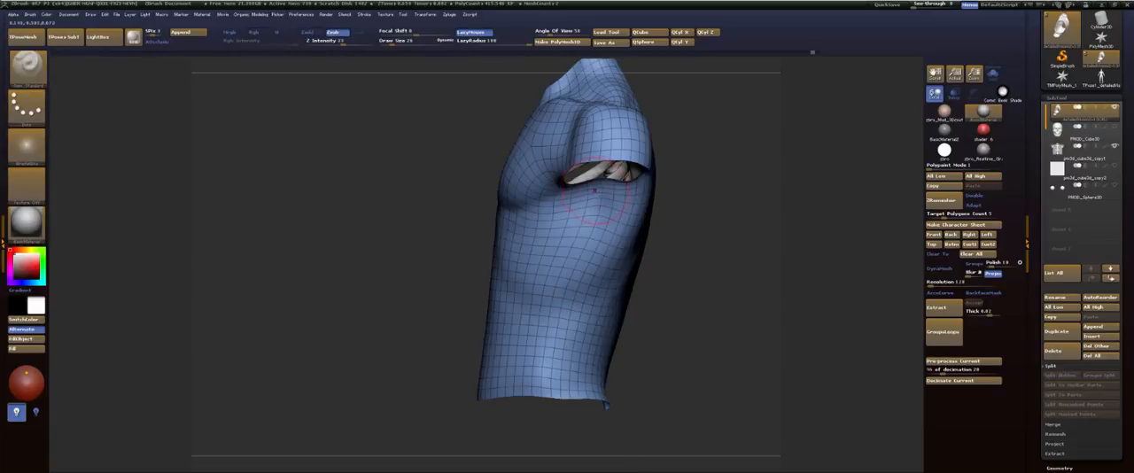
Step: Carve a new groove with Dam_Standard from below the armpit down the torso's side to the lower back
left_click_drag(591, 196, 583, 279)
left_click_drag(594, 335, 606, 367)
left_click_drag(678, 316, 585, 310)
mouse_move(507, 289)
left_mouse_down()
mouse_move(533, 280)
mouse_move(529, 238)
left_mouse_up()
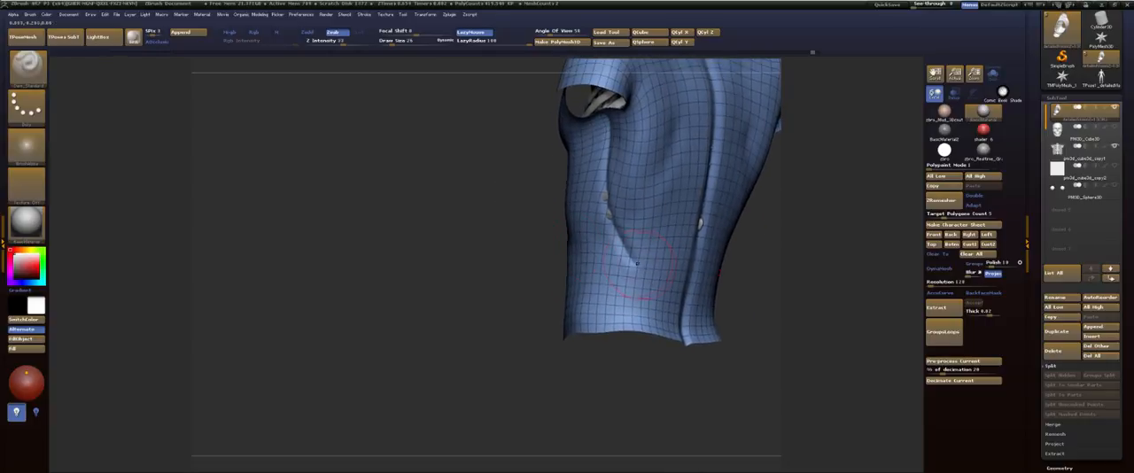
left_click_drag(642, 252, 634, 338)
mouse_move(479, 238)
left_mouse_down()
mouse_move(718, 253)
mouse_move(682, 253)
left_mouse_up()
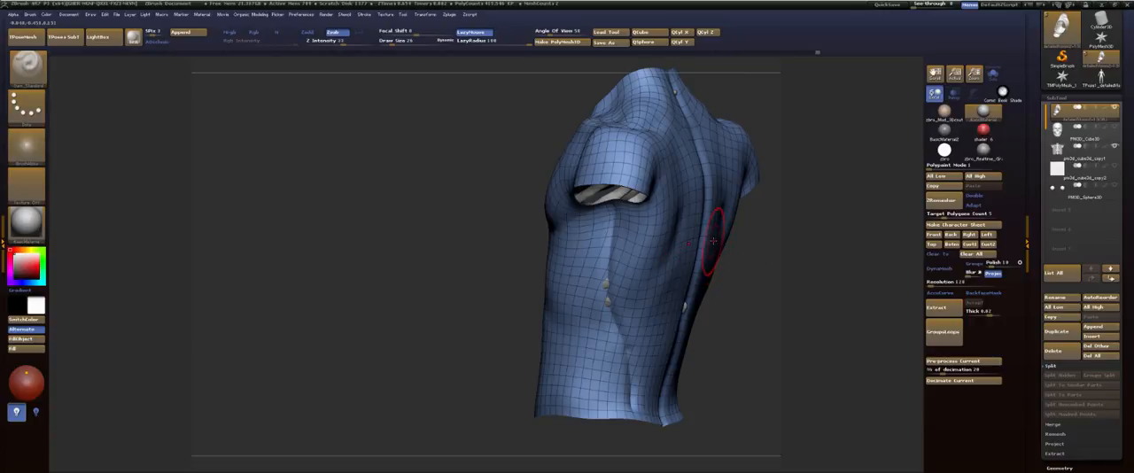
Step: Crease the area around the armpit opening, switch to a soft volume brush and build up the muscle fold beside it
left_click_drag(770, 214, 624, 270)
mouse_move(424, 276)
left_mouse_down()
mouse_move(432, 285)
mouse_move(440, 269)
mouse_move(438, 349)
left_mouse_up()
left_click_drag(436, 317, 536, 350)
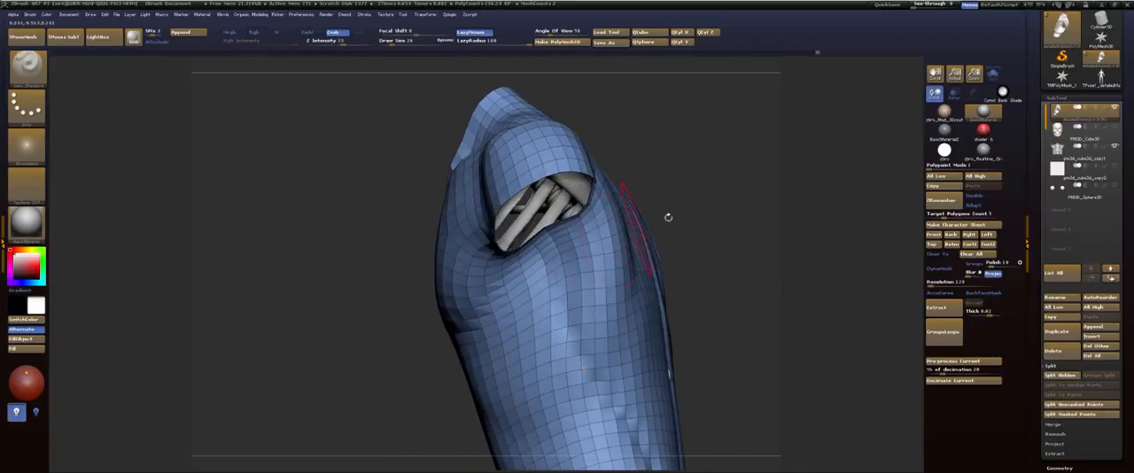
left_click_drag(717, 246, 679, 200)
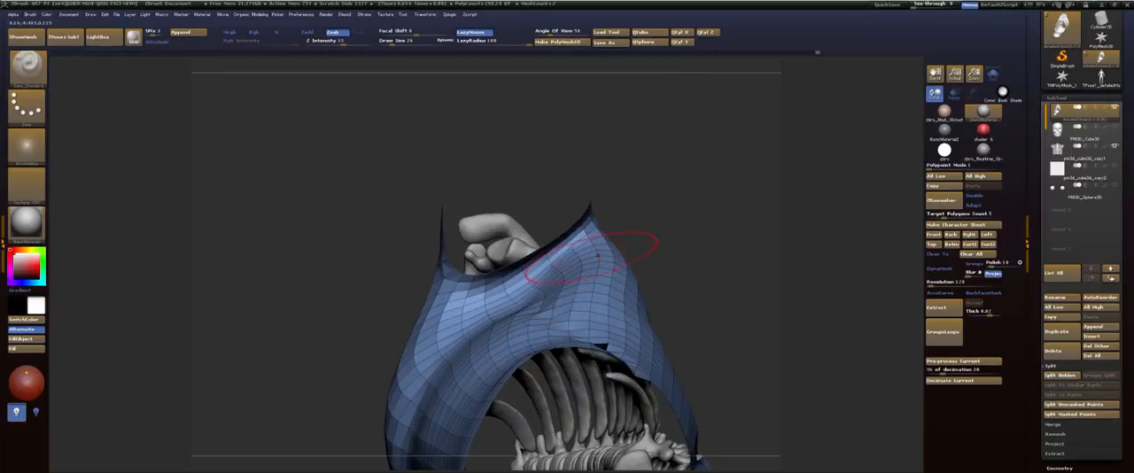
left_click_drag(607, 243, 630, 258, "shift")
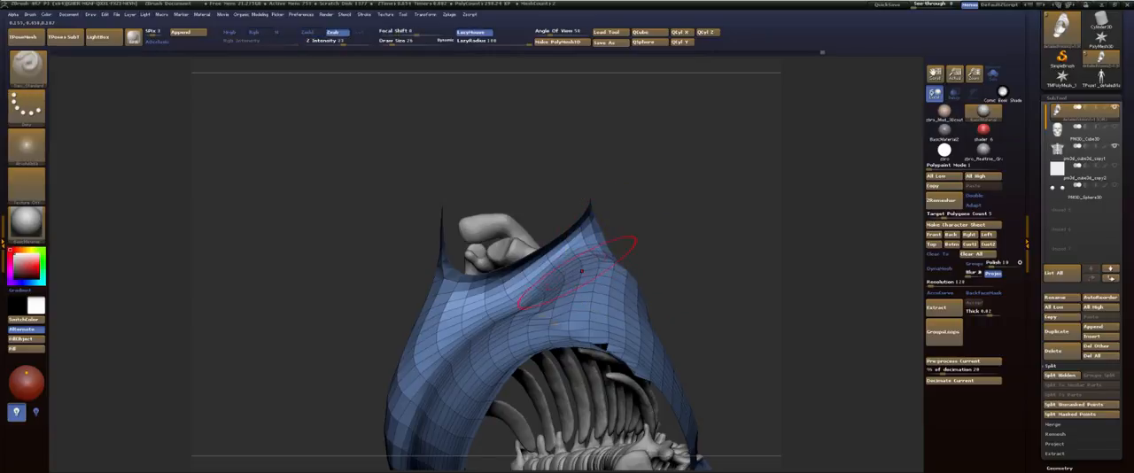
key("b")
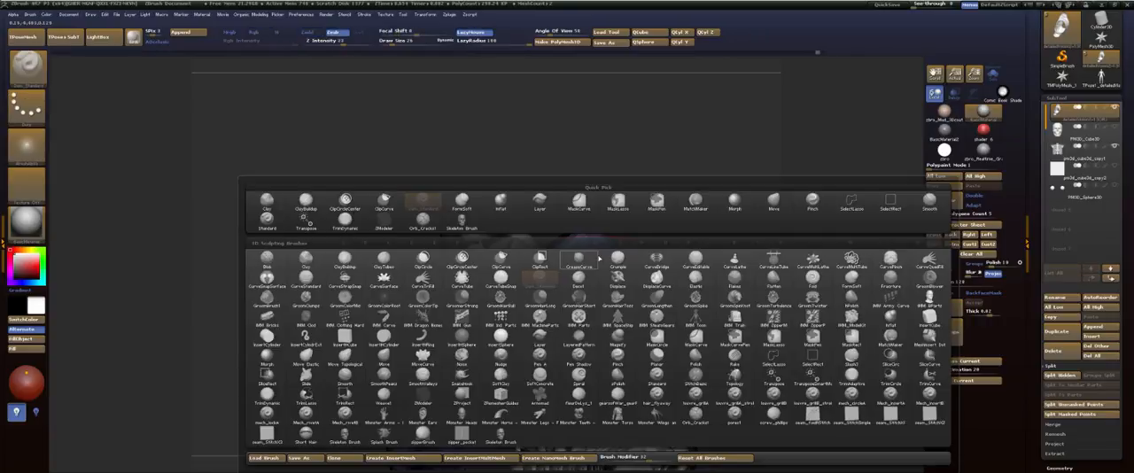
left_click(599, 259)
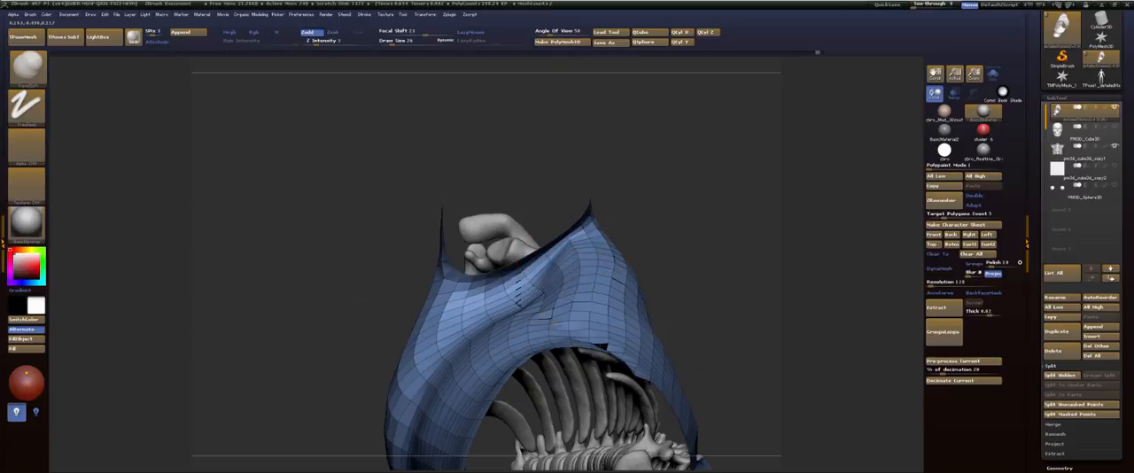
left_click_drag(546, 276, 552, 259)
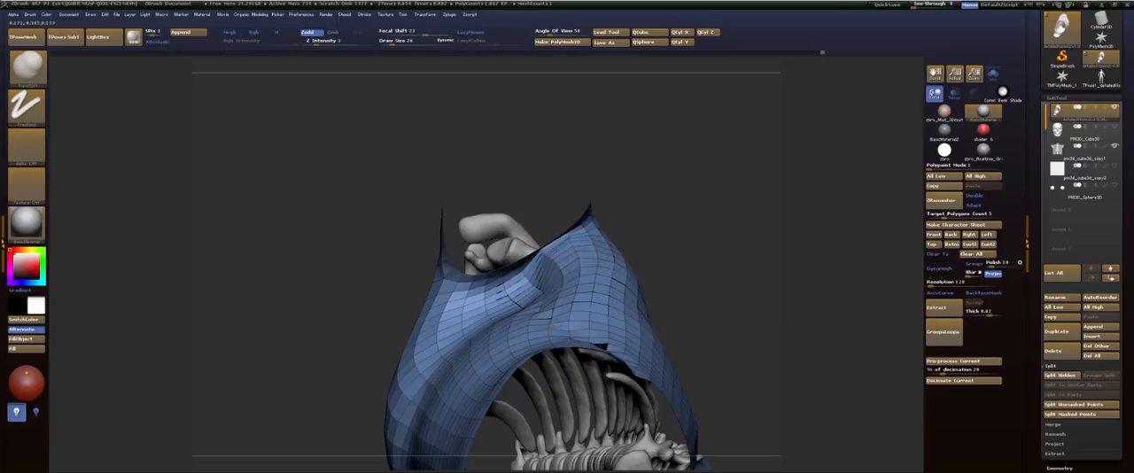
key("shift")
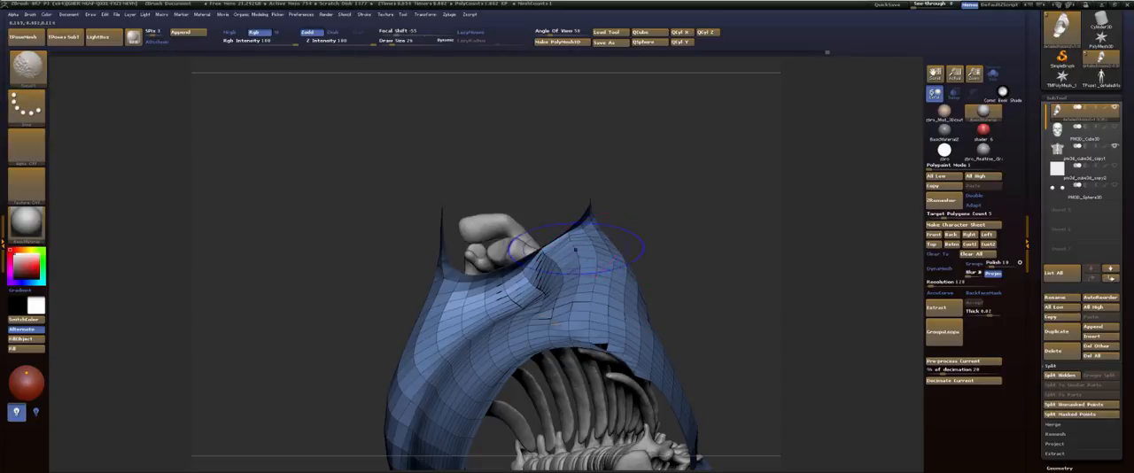
Step: Subdivide the torso mesh once and smooth the muscle fold around the armpit opening
key("ctrl+d")
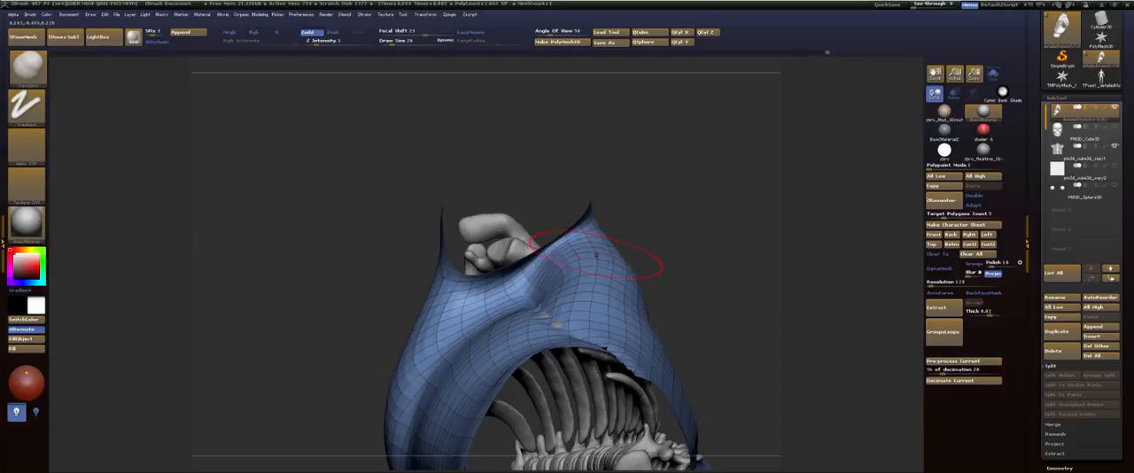
key("shift")
left_click_drag(568, 264, 586, 257, "shift")
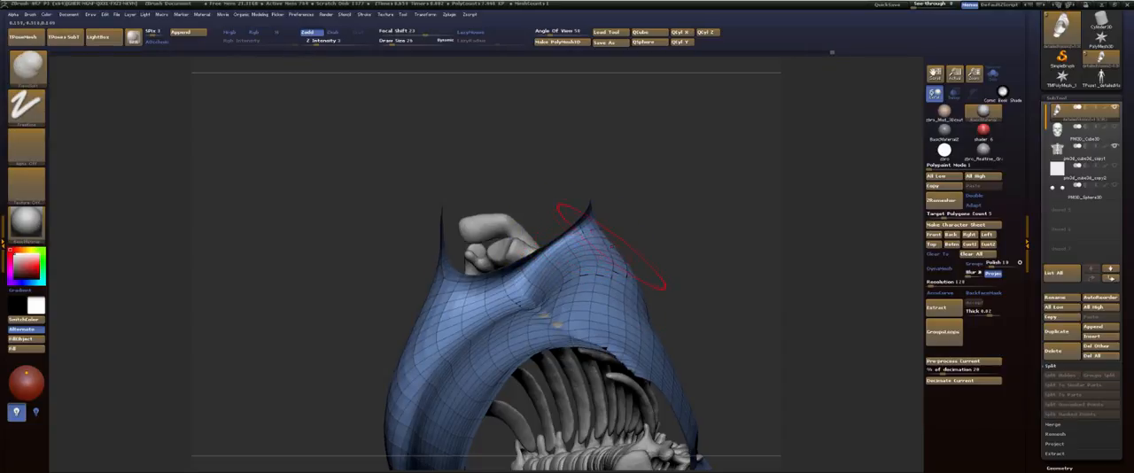
key("shift")
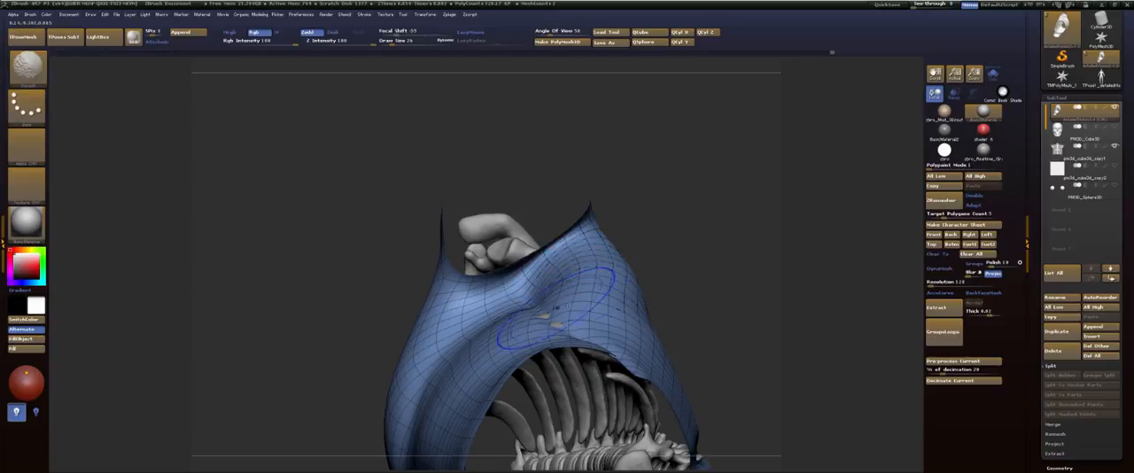
left_click_drag(554, 326, 566, 328, "shift")
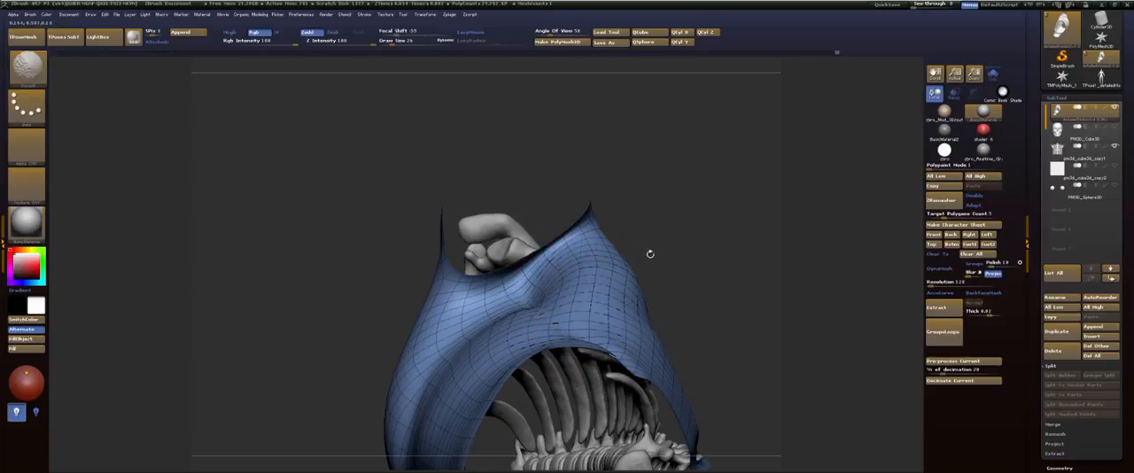
Step: Shape and smooth the outer back muscle from the rear of the armpit down the side with the soft brush
mouse_move(672, 232)
left_mouse_down()
mouse_move(680, 263)
mouse_move(709, 225)
mouse_move(709, 256)
mouse_move(672, 200)
mouse_move(479, 235)
left_mouse_up()
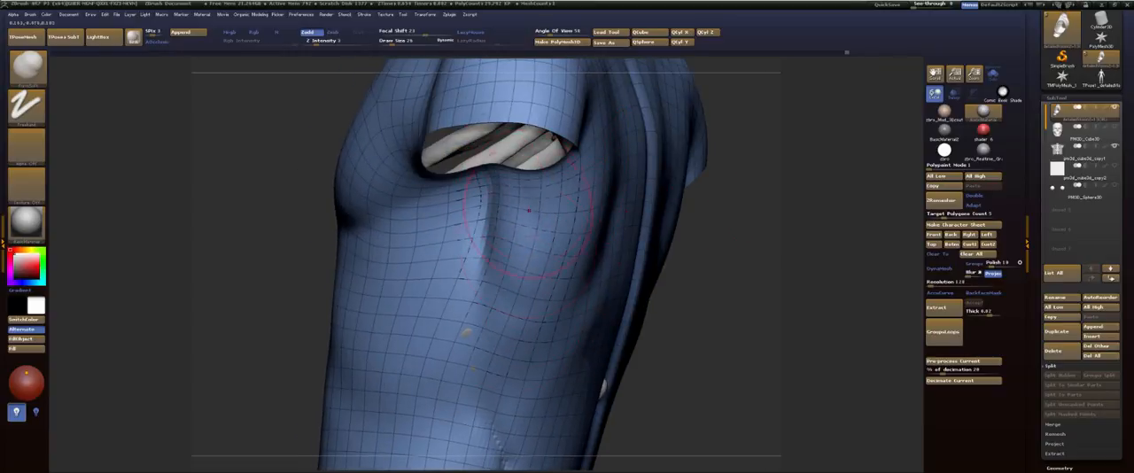
key("b")
key("z")
key("m")
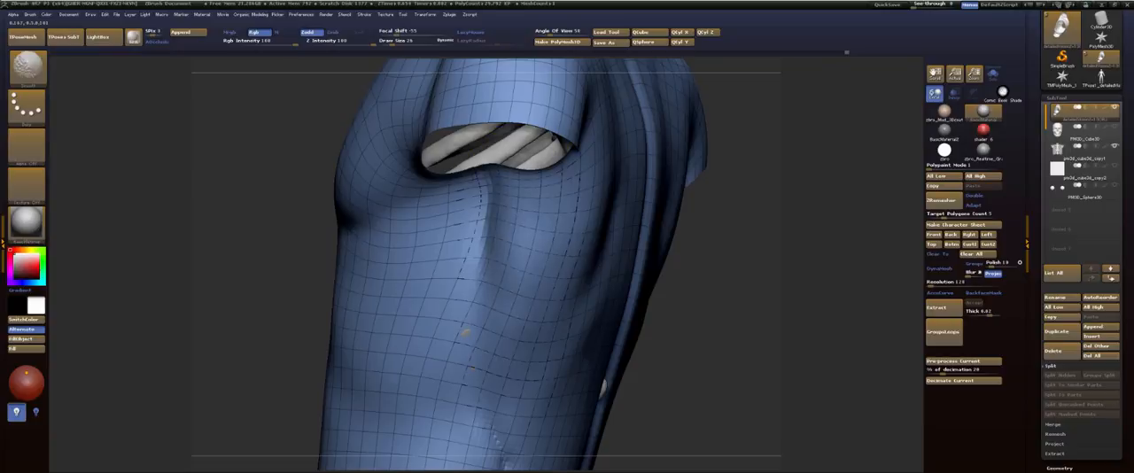
left_click_drag(678, 244, 779, 234)
mouse_move(615, 236)
left_mouse_down("shift")
mouse_move(671, 255)
mouse_move(523, 273)
mouse_move(494, 321)
mouse_move(508, 310)
left_mouse_up("shift")
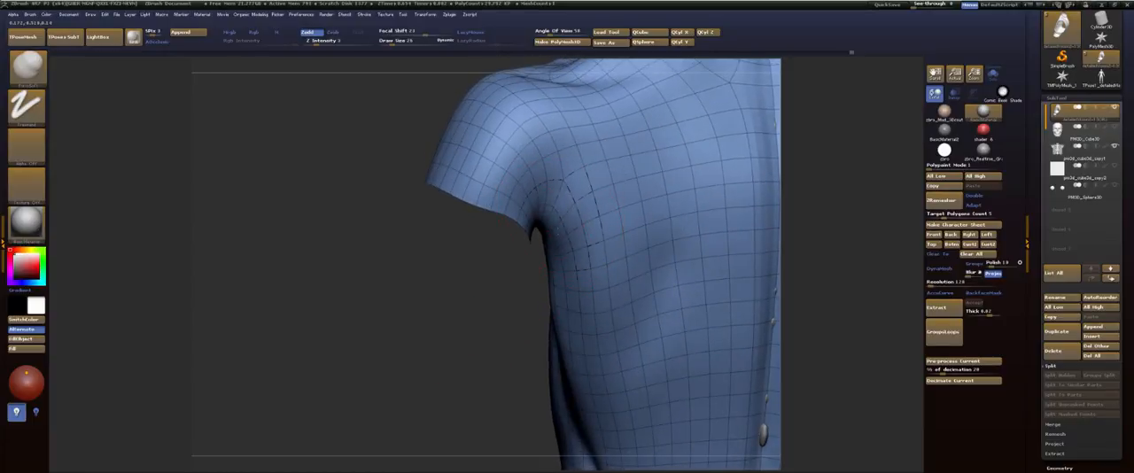
left_click_drag(550, 270, 564, 268)
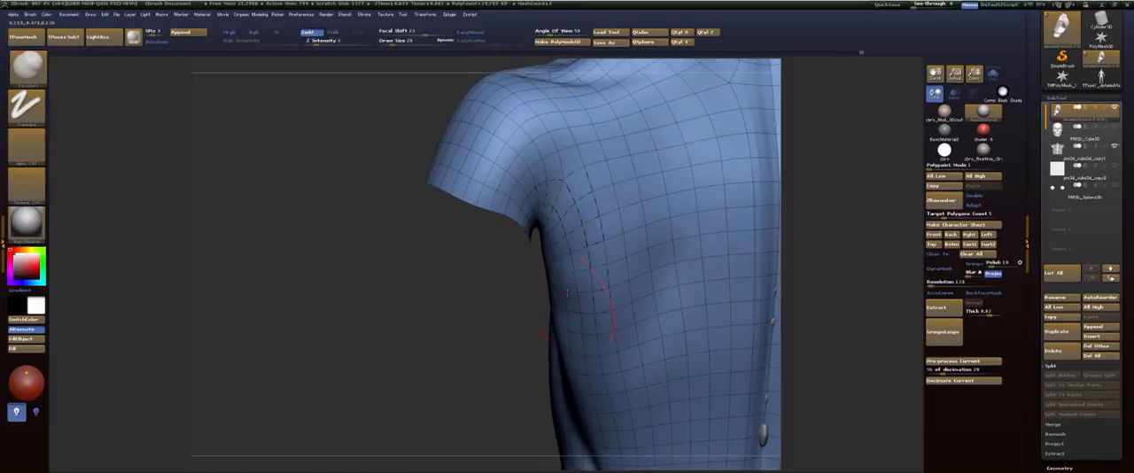
left_click_drag(557, 305, 559, 332)
left_click_drag(568, 225, 586, 365, "shift")
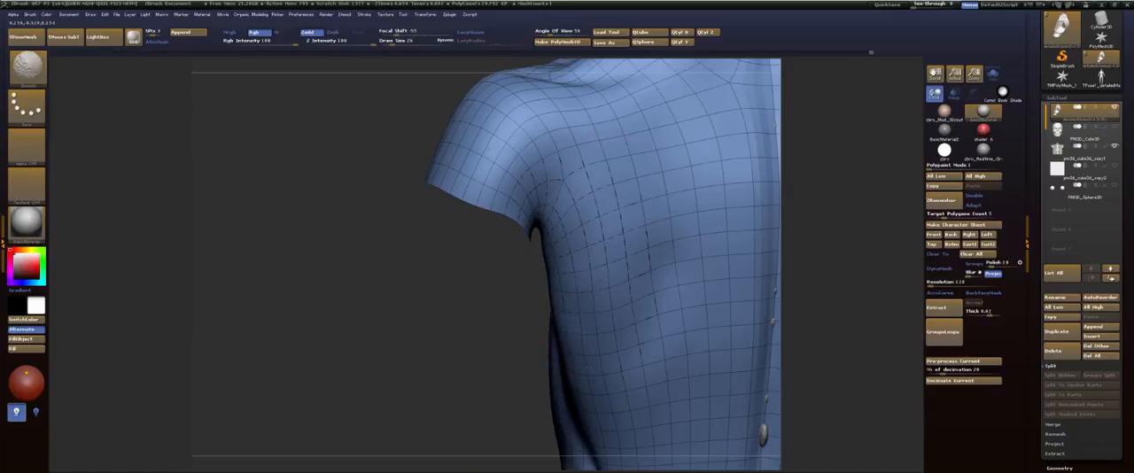
Step: Turn on transparency to show the rib cage and shoulder blades through the torso, and frame the upper back
mouse_move(479, 321)
left_mouse_down()
mouse_move(464, 228)
mouse_move(450, 219)
mouse_move(435, 248)
left_mouse_up()
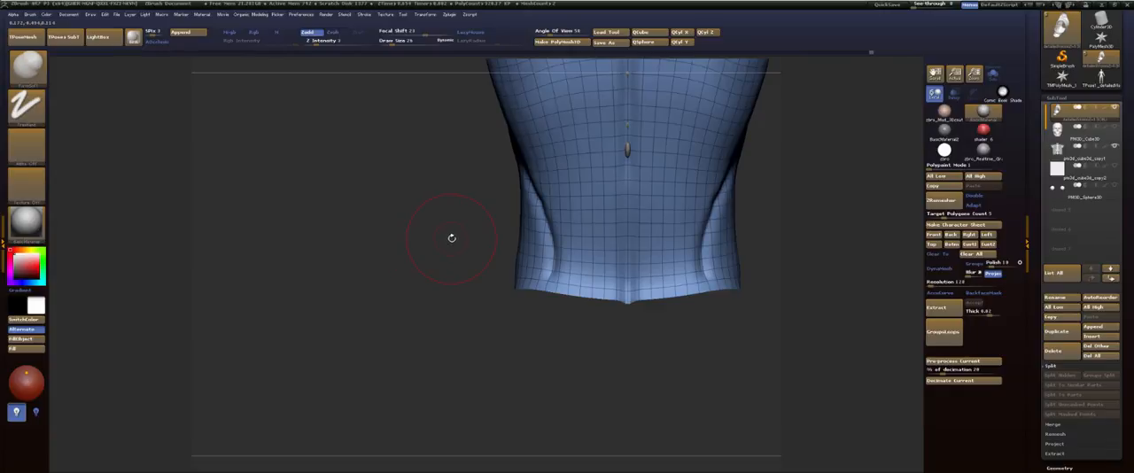
left_click_drag(413, 216, 494, 260)
left_click(953, 93)
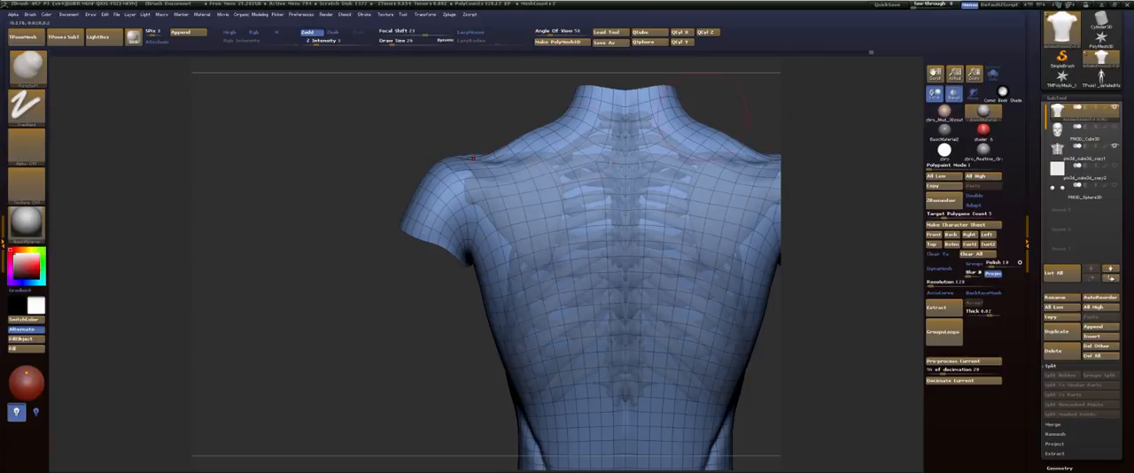
left_click_drag(352, 282, 327, 324, "alt")
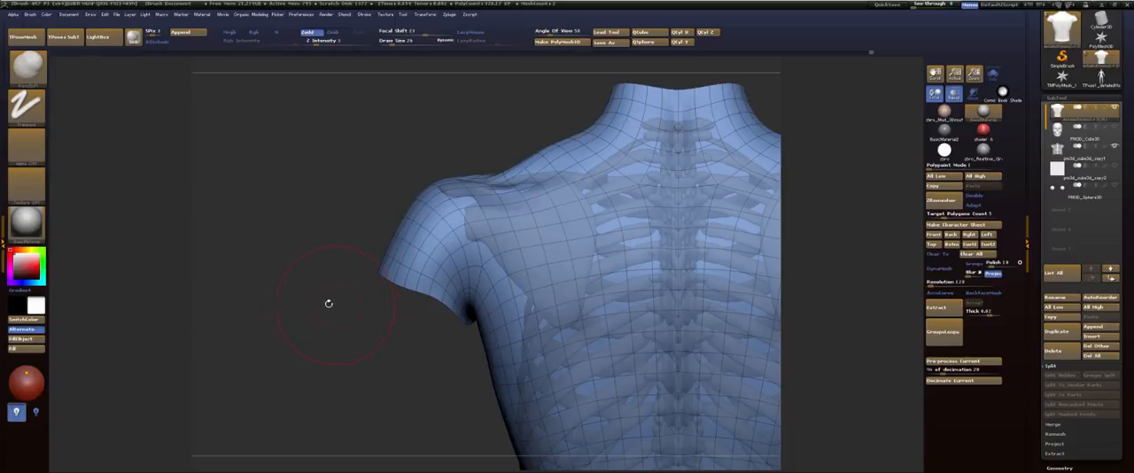
key("ctrl")
left_click_drag(330, 288, 312, 260, "alt")
left_click_drag(344, 324, 361, 323)
Step: Choose the ClayBuildup brush and sculpt the muscles over the shoulder blade and the rear of the shoulder
key("b")
key("c")
key("b")
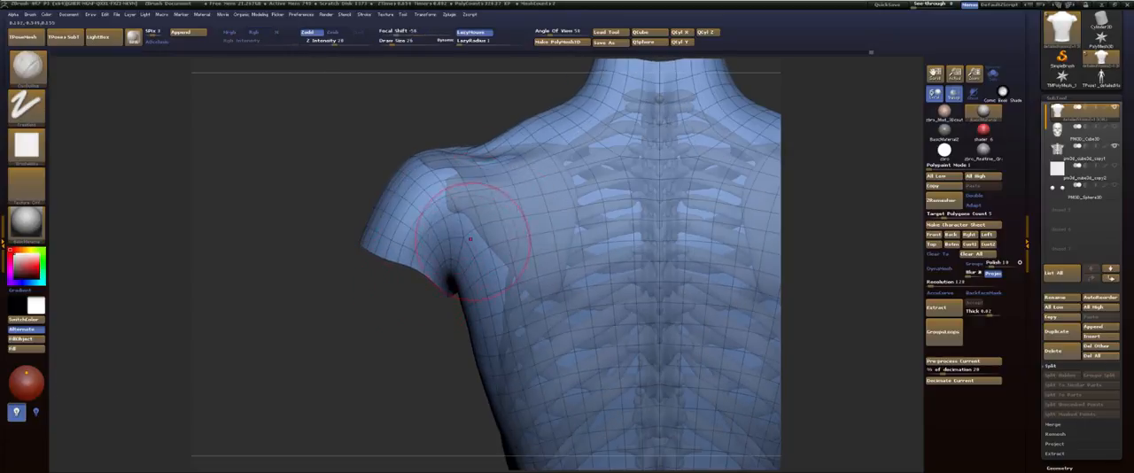
mouse_move(471, 239)
left_mouse_down()
mouse_move(481, 265)
mouse_move(521, 288)
left_mouse_up()
mouse_move(469, 268)
left_mouse_down()
mouse_move(540, 294)
mouse_move(529, 264)
mouse_move(560, 269)
left_mouse_up()
left_click_drag(458, 238, 504, 272)
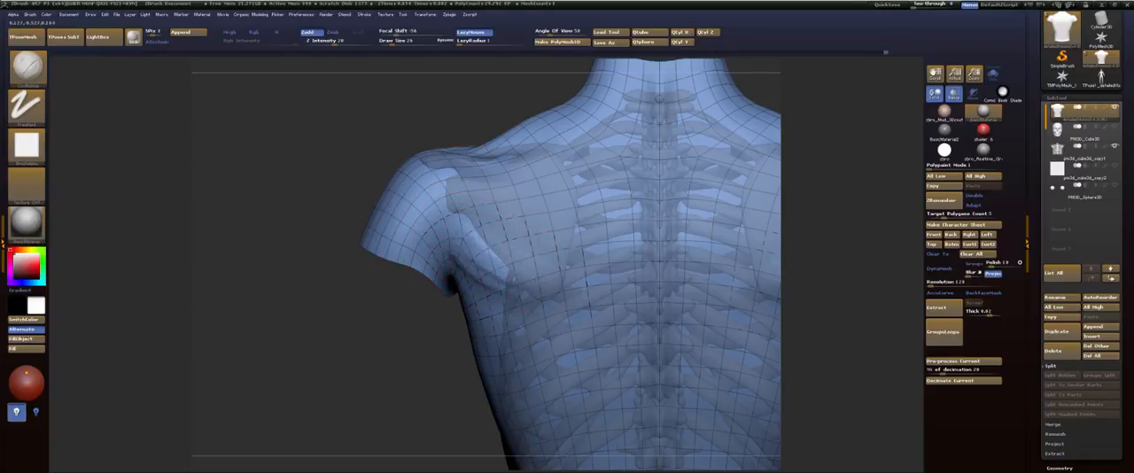
key("shift")
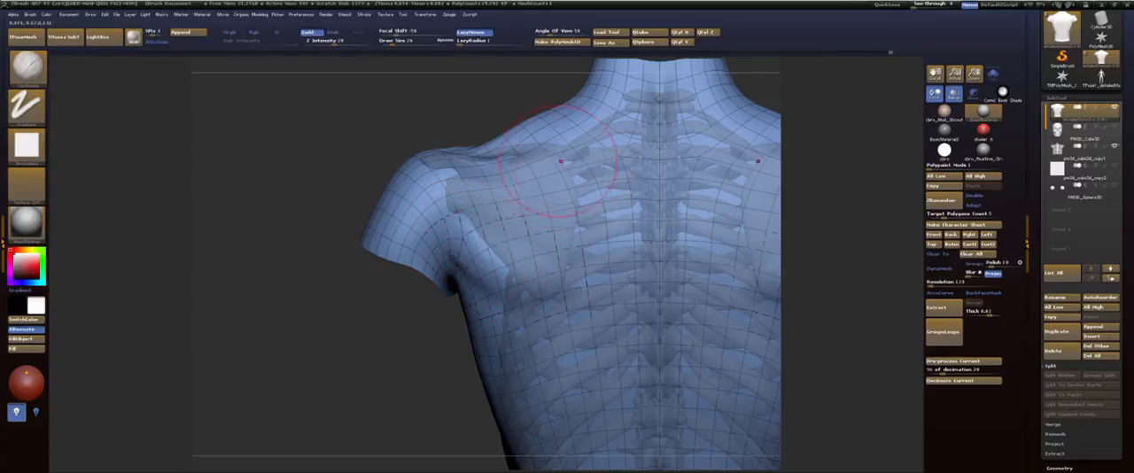
left_click_drag(542, 189, 565, 170, "shift")
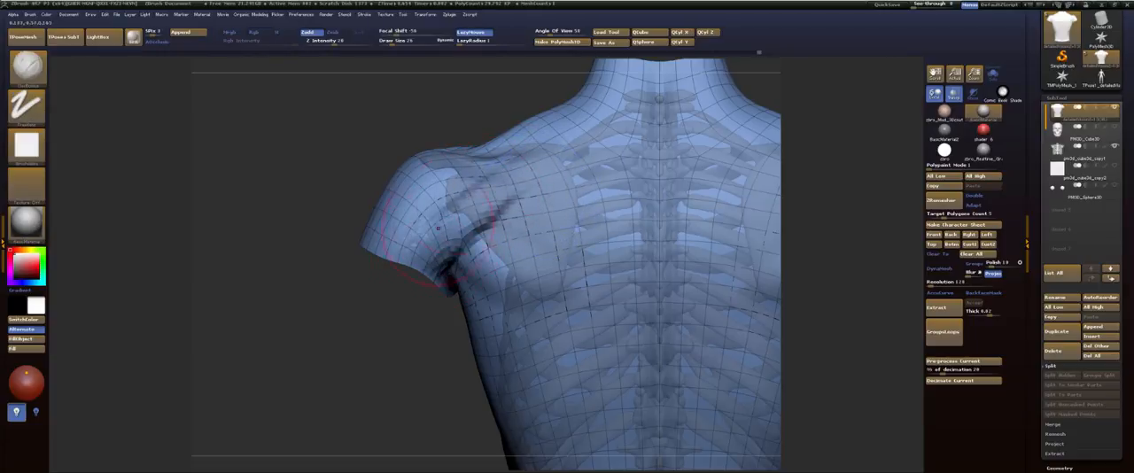
Step: Hide the polygon wireframe and refine the rear shoulder muscle with clay strokes from several angles
key("shift+f")
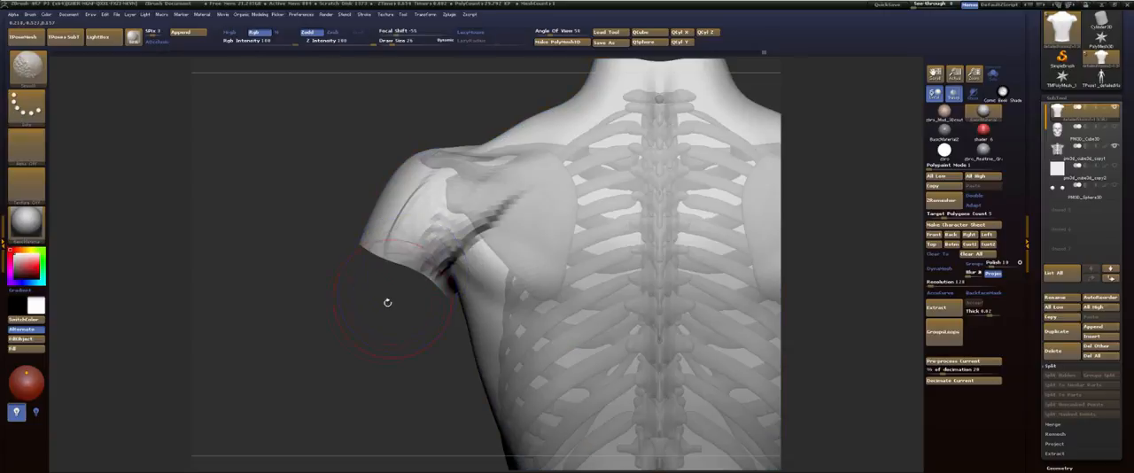
left_click_drag(387, 303, 391, 352)
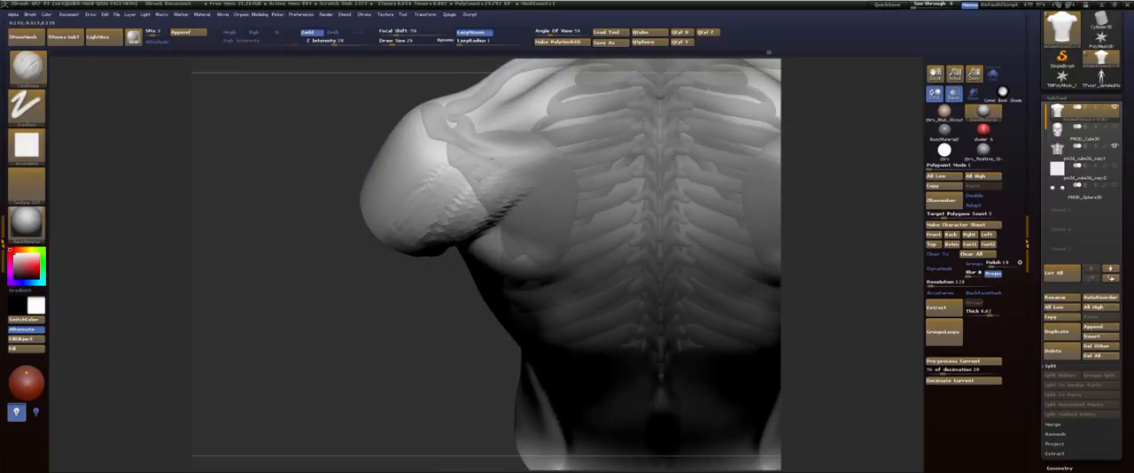
left_click_drag(368, 292, 375, 430)
left_click_drag(423, 339, 496, 236)
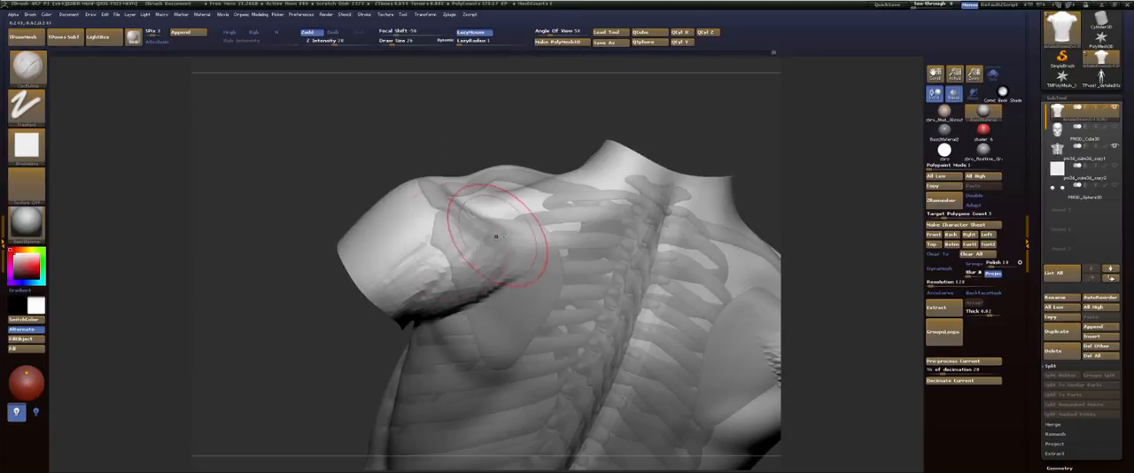
mouse_move(303, 234)
left_mouse_down()
mouse_move(354, 292)
mouse_move(442, 222)
left_mouse_up()
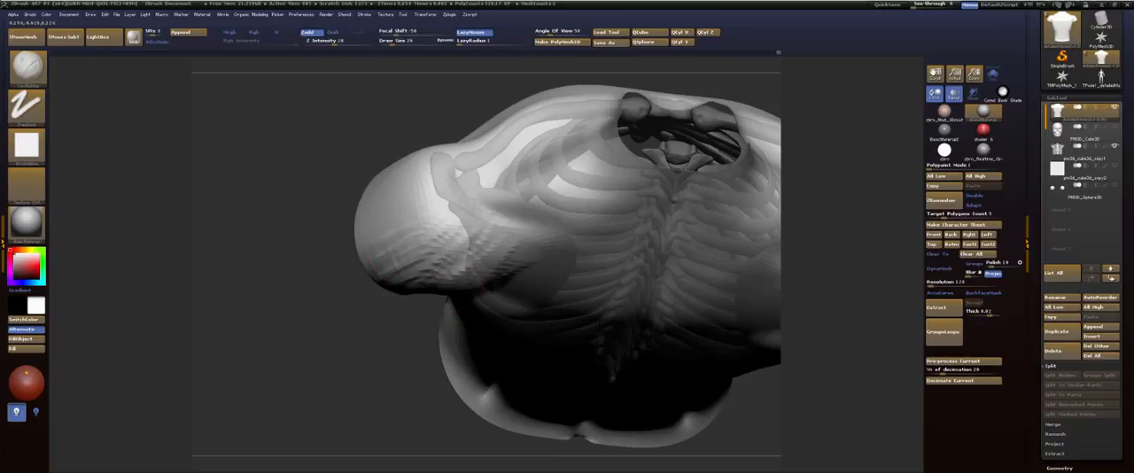
Step: Bring back the arms and sculpt the deltoid's edge and fibres from the collarbone around the shoulder's front and side
left_click_drag(324, 291, 414, 265)
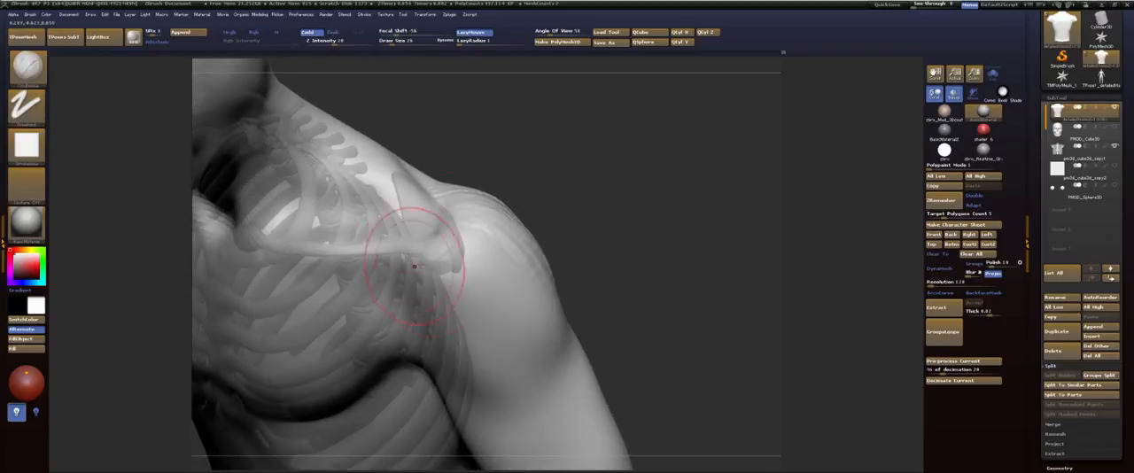
left_click_drag(493, 375, 447, 330)
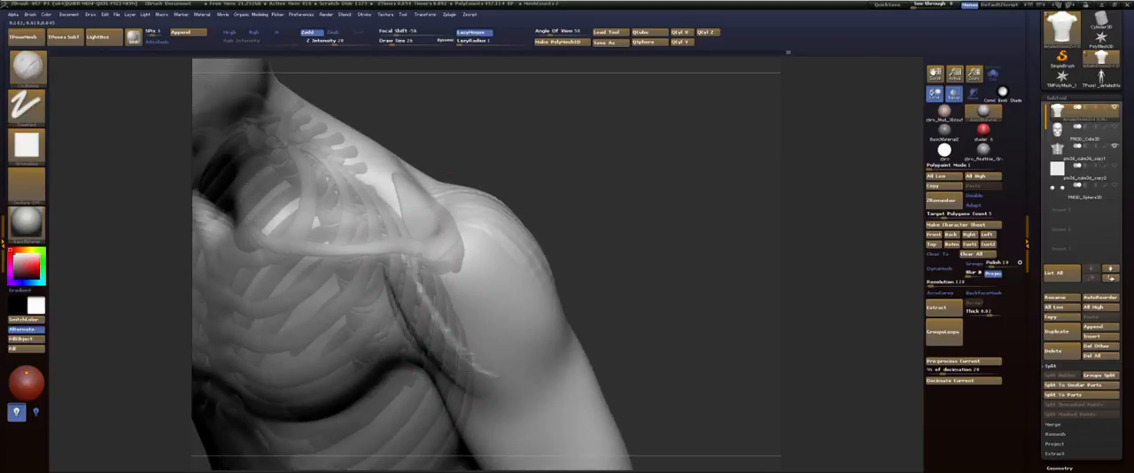
left_click_drag(412, 264, 520, 374)
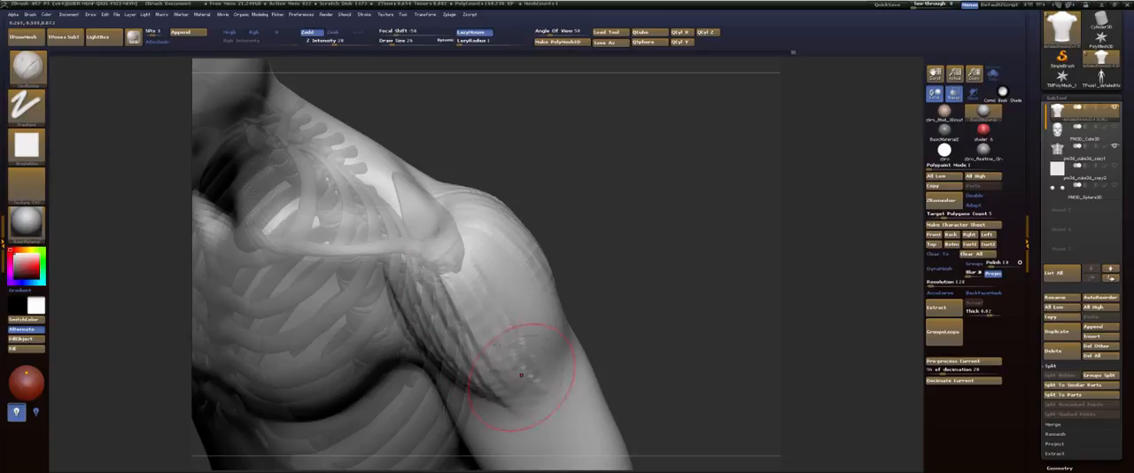
left_click_drag(607, 228, 550, 317)
mouse_move(414, 324)
left_mouse_down()
mouse_move(372, 364)
mouse_move(393, 255)
left_mouse_up()
left_click_drag(599, 152, 569, 231)
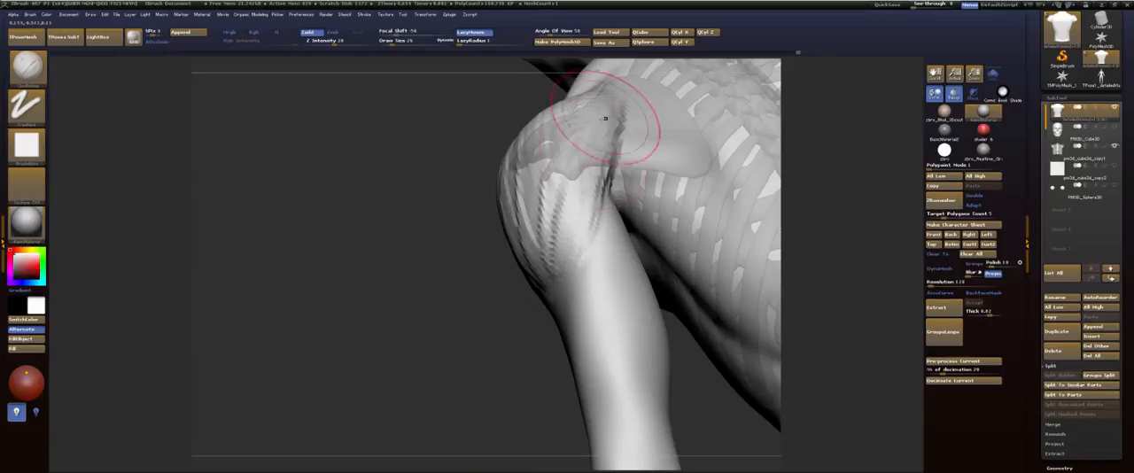
Step: Smooth the deltoid's clay strokes at the rear and side of the shoulder, checking the form from several angles
mouse_move(607, 121)
left_mouse_down()
mouse_move(532, 268)
mouse_move(544, 176)
left_mouse_up()
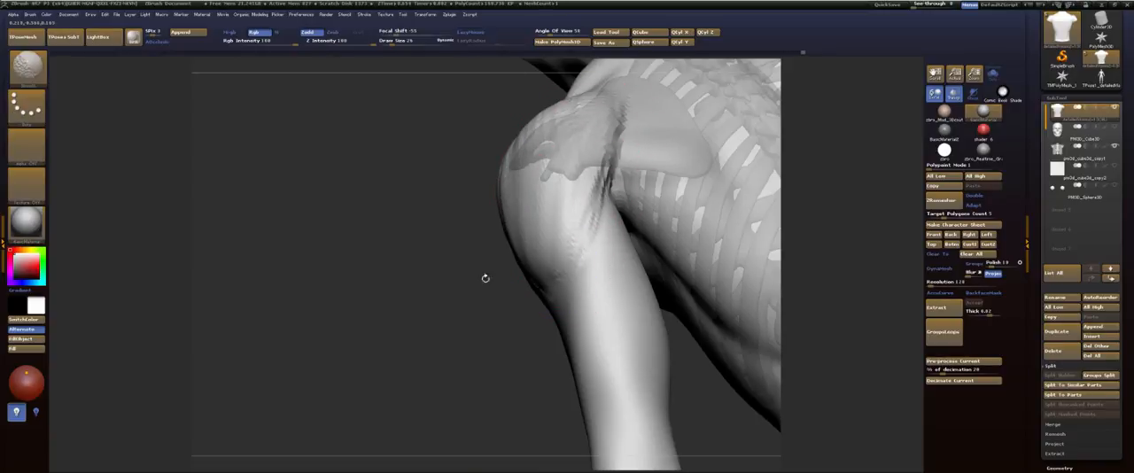
mouse_move(485, 278)
left_mouse_down()
mouse_move(542, 177)
mouse_move(514, 252)
left_mouse_up()
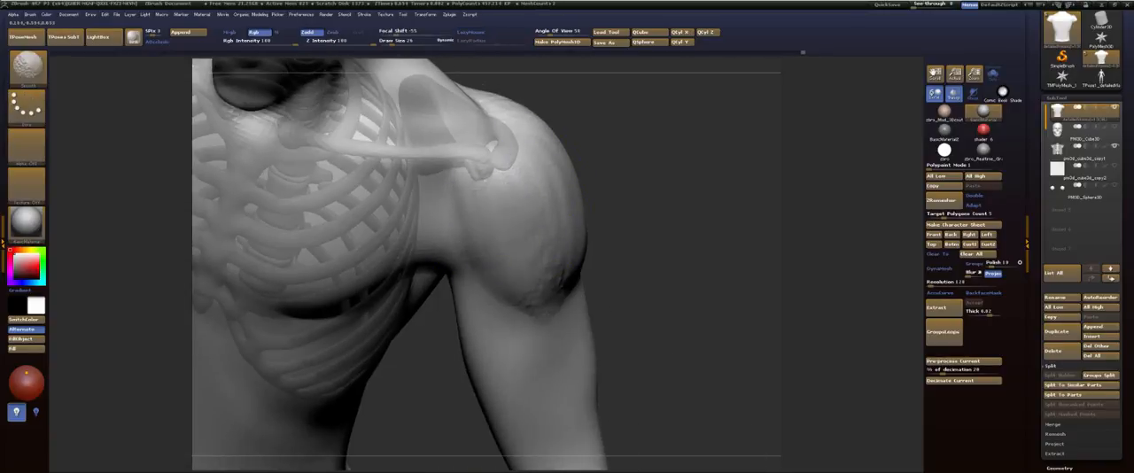
left_click_drag(620, 257, 678, 209)
mouse_move(602, 168)
left_mouse_down("alt")
mouse_move(673, 177)
mouse_move(721, 204)
mouse_move(732, 257)
left_mouse_up("alt")
mouse_move(602, 110)
left_mouse_down("alt")
mouse_move(666, 167)
mouse_move(646, 168)
mouse_move(662, 201)
left_mouse_up("alt")
Step: Choose the Move brush and reshape the throat and the nape of the neck in side view
key("b")
key("m")
key("v")
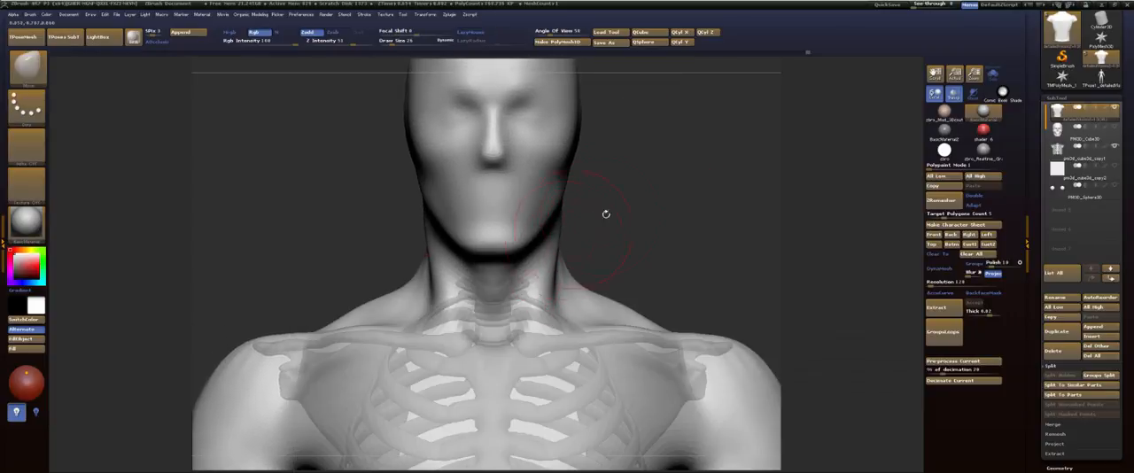
left_click_drag(606, 214, 595, 193)
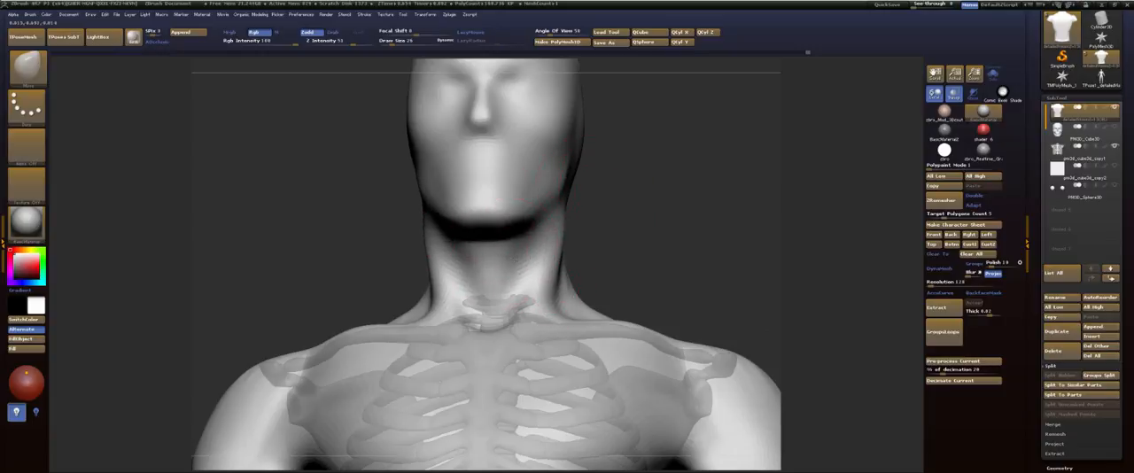
left_click_drag(606, 237, 592, 241)
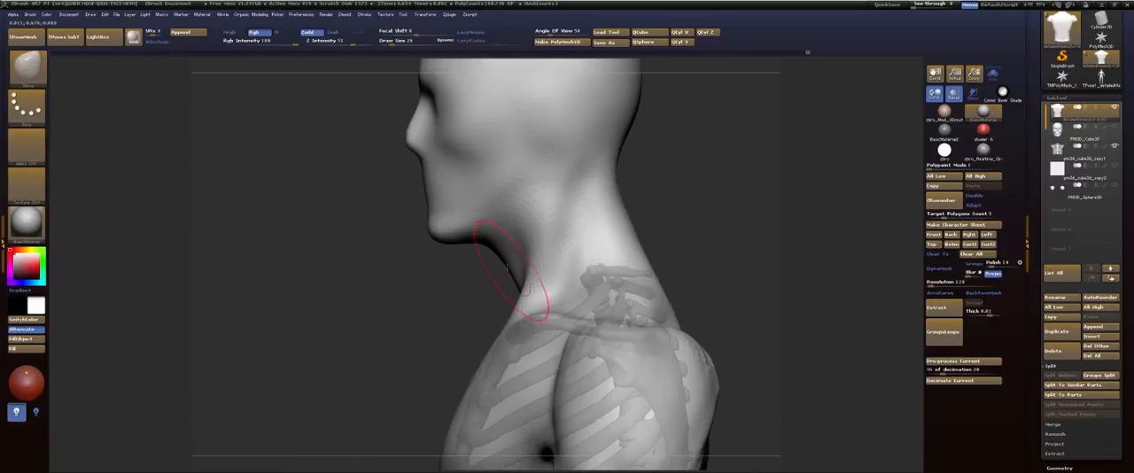
mouse_move(486, 241)
left_mouse_down()
mouse_move(540, 250)
mouse_move(673, 222)
mouse_move(586, 268)
left_mouse_up()
key("s")
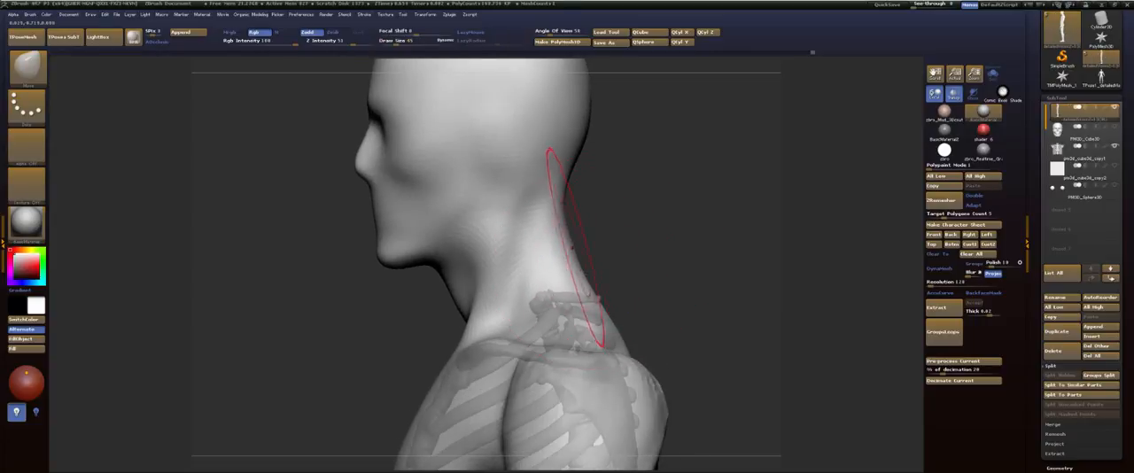
left_click_drag(569, 222, 554, 249)
mouse_move(639, 186)
left_mouse_down("alt")
mouse_move(650, 259)
mouse_move(660, 257)
mouse_move(602, 245)
mouse_move(594, 182)
left_mouse_up("alt")
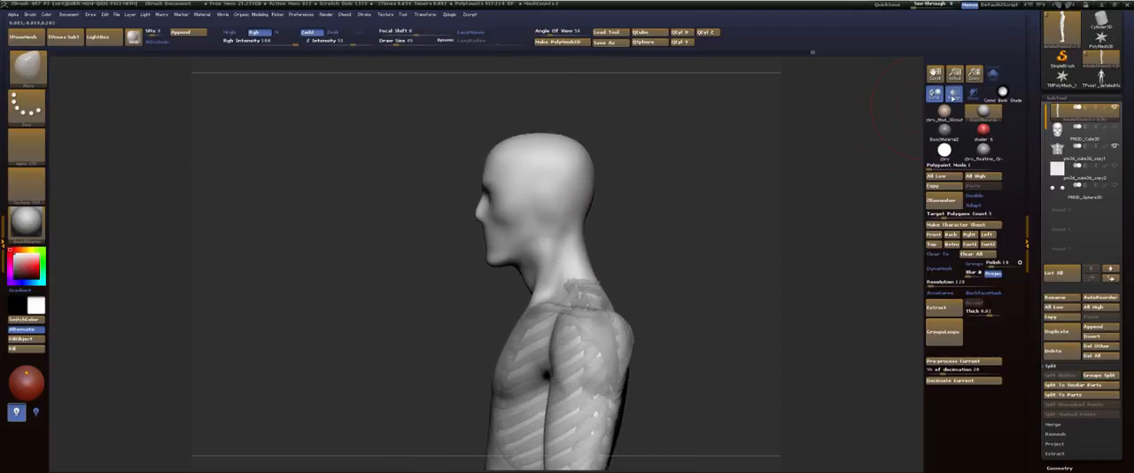
Step: Show the skull subtool and fit the back of the head and the nape around it with a smaller Move brush
left_click(1115, 127)
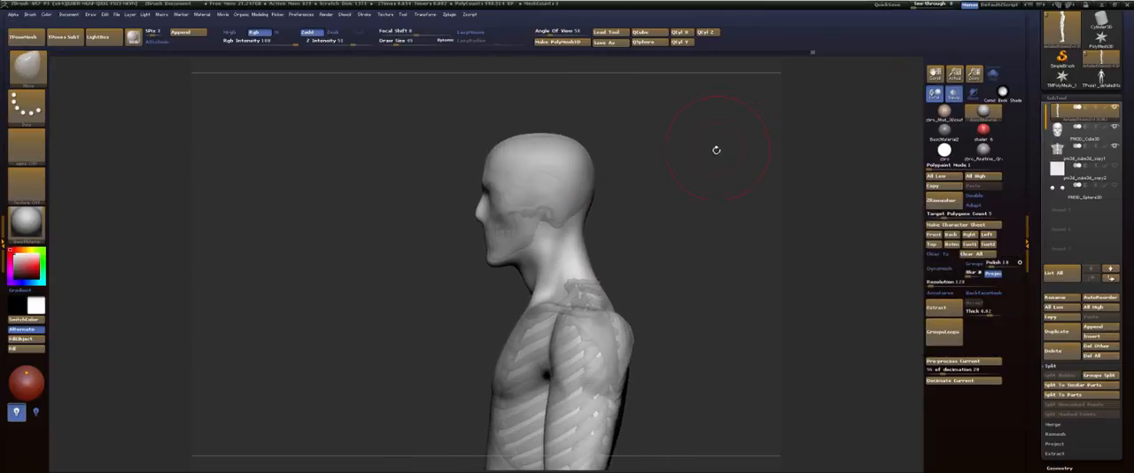
mouse_move(715, 150)
left_mouse_down("alt")
mouse_move(714, 197)
mouse_move(602, 183)
mouse_move(615, 257)
mouse_move(631, 241)
mouse_move(531, 226)
left_mouse_up("alt")
key("s")
left_click(611, 176)
key("s")
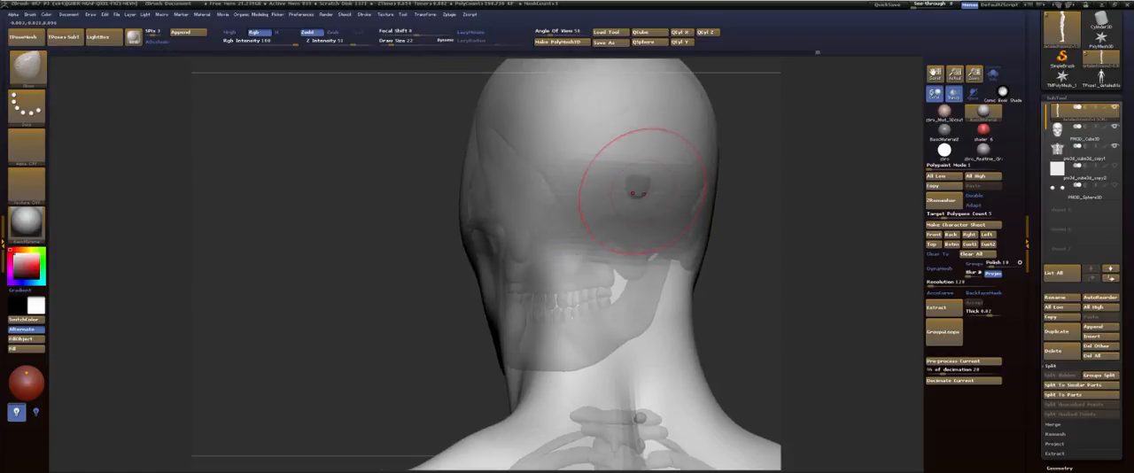
mouse_move(734, 195)
left_mouse_down()
mouse_move(772, 197)
mouse_move(702, 206)
left_mouse_up()
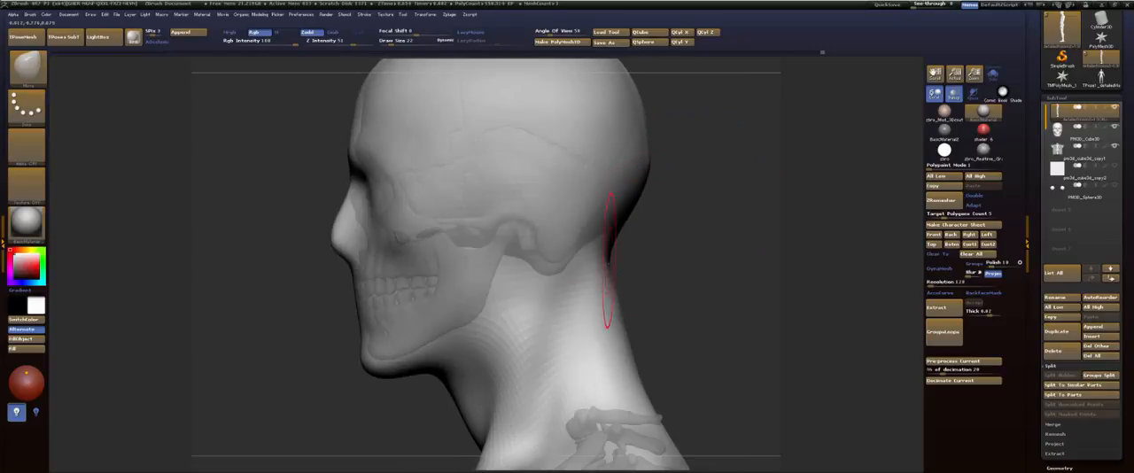
mouse_move(653, 274)
left_mouse_down("alt")
mouse_move(677, 241)
mouse_move(661, 205)
mouse_move(674, 241)
mouse_move(683, 151)
mouse_move(683, 213)
mouse_move(688, 175)
mouse_move(719, 176)
mouse_move(702, 158)
mouse_move(674, 217)
left_mouse_up("alt")
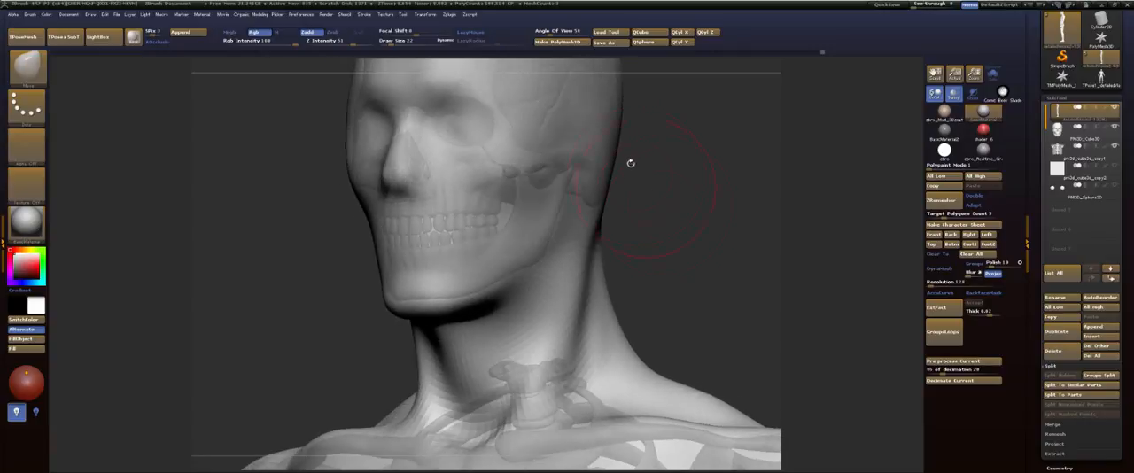
Step: Choose the Dam_Standard brush, carve the jaw's edge from below the ear towards the chin, and smooth the groove
key("b")
key("d")
key("s")
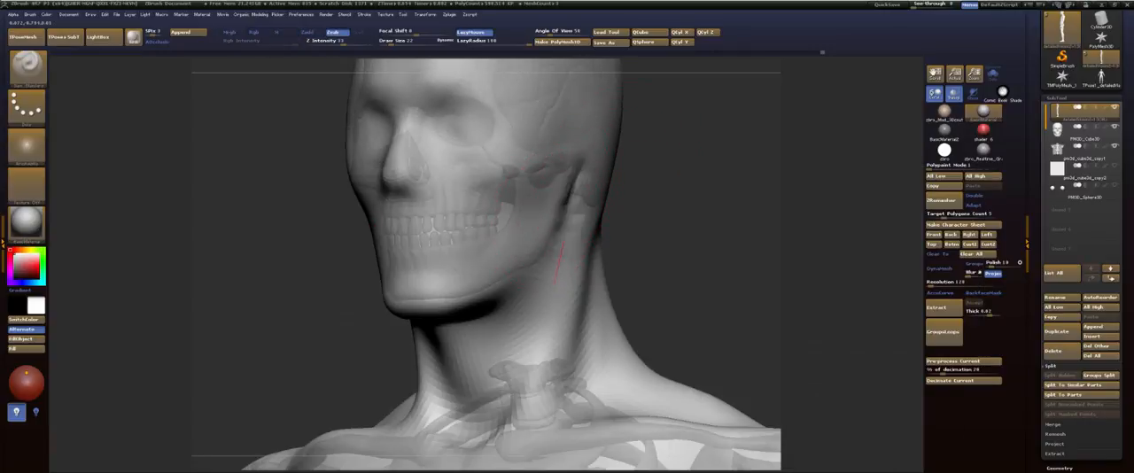
key("s")
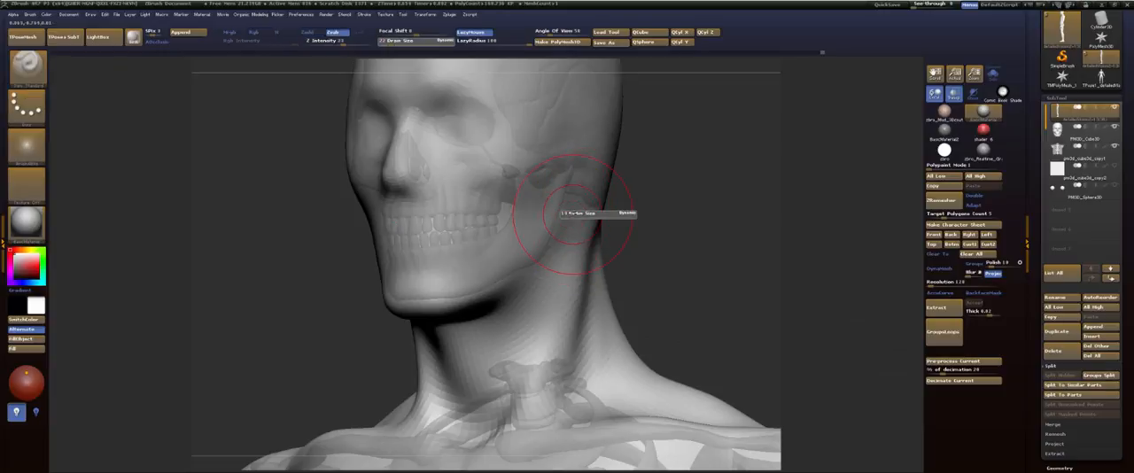
left_click(574, 213)
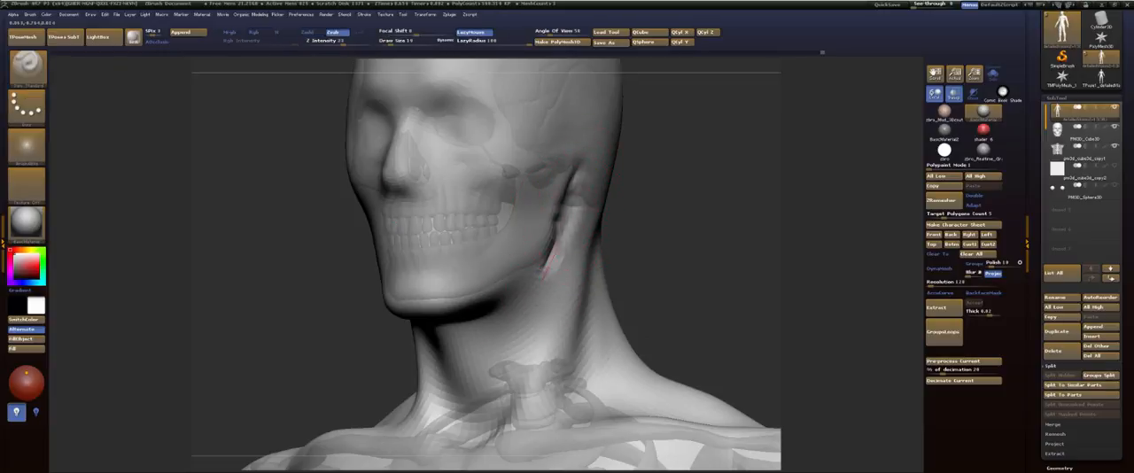
left_click_drag(544, 280, 507, 306)
key("shift")
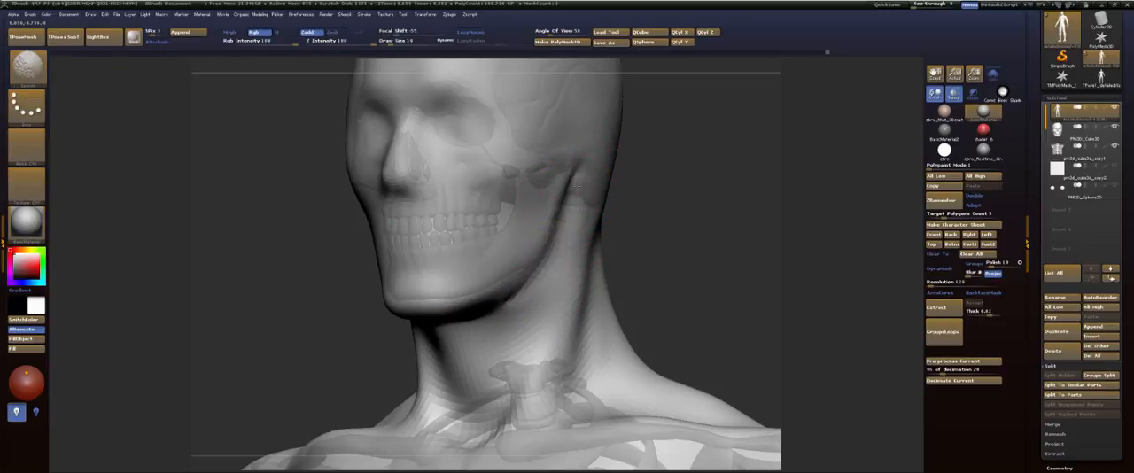
left_click_drag(578, 186, 566, 213, "shift")
Step: Refine the jaw's rear edge below the ear in side view and smooth the strokes
left_click_drag(709, 248, 594, 251)
key("shift")
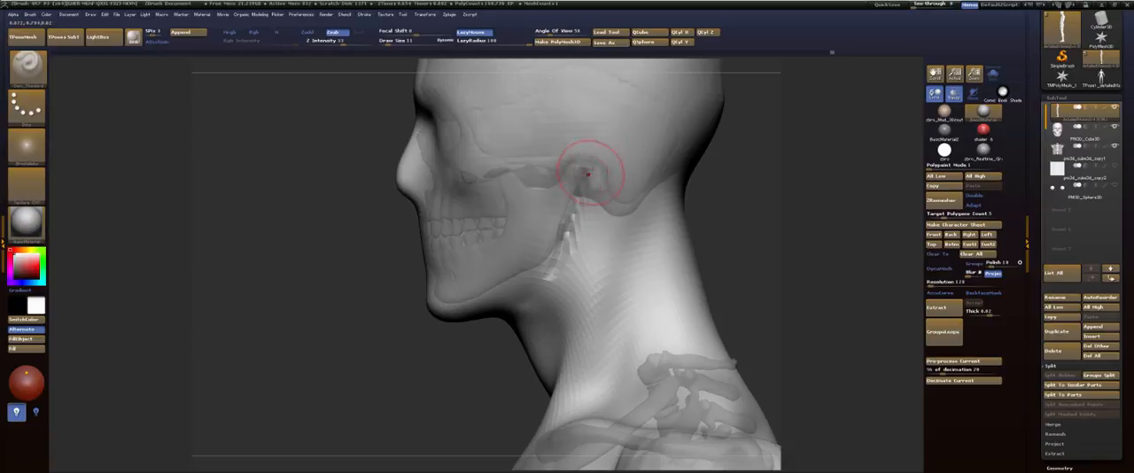
left_click_drag(582, 182, 568, 218, "shift")
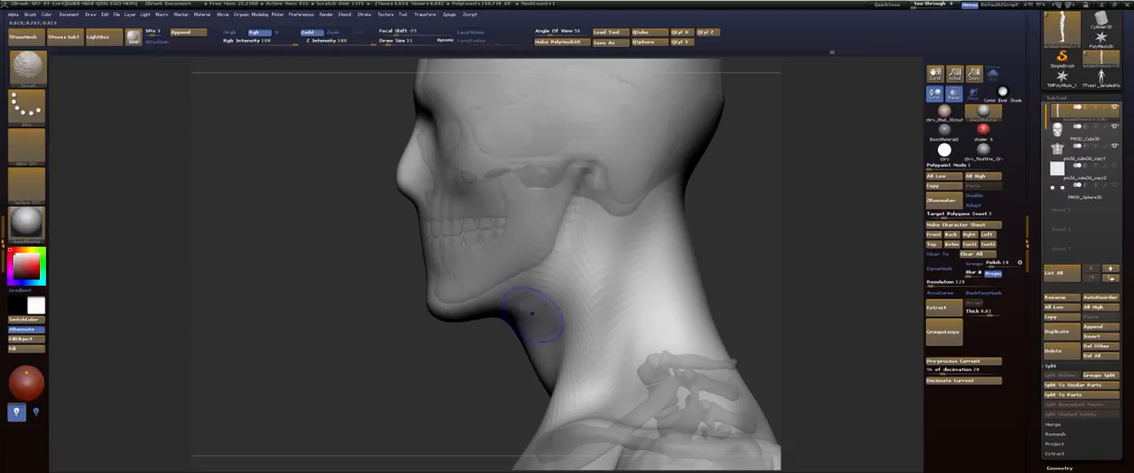
mouse_move(468, 352)
left_mouse_down()
mouse_move(595, 190)
mouse_move(527, 267)
left_mouse_up()
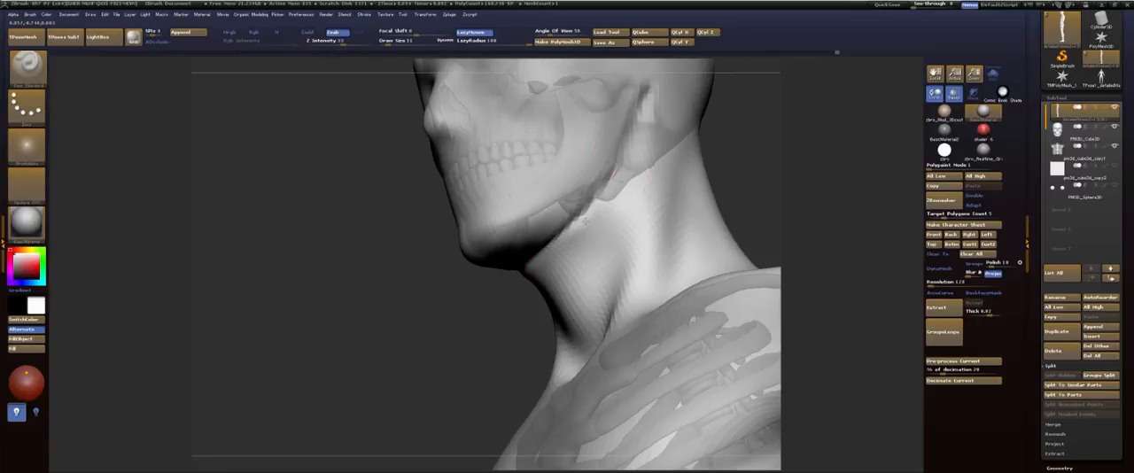
Step: Deepen the crease under the jaw from the ear to the throat and soften it
left_click_drag(585, 222, 537, 264)
left_click_drag(627, 147, 535, 263)
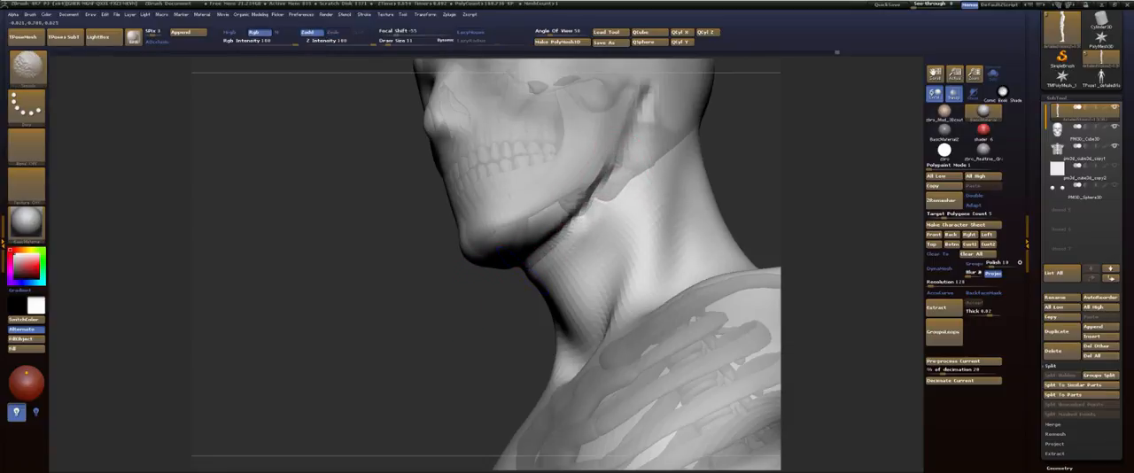
left_click_drag(610, 180, 521, 268, "shift")
left_click_drag(622, 164, 524, 268, "shift")
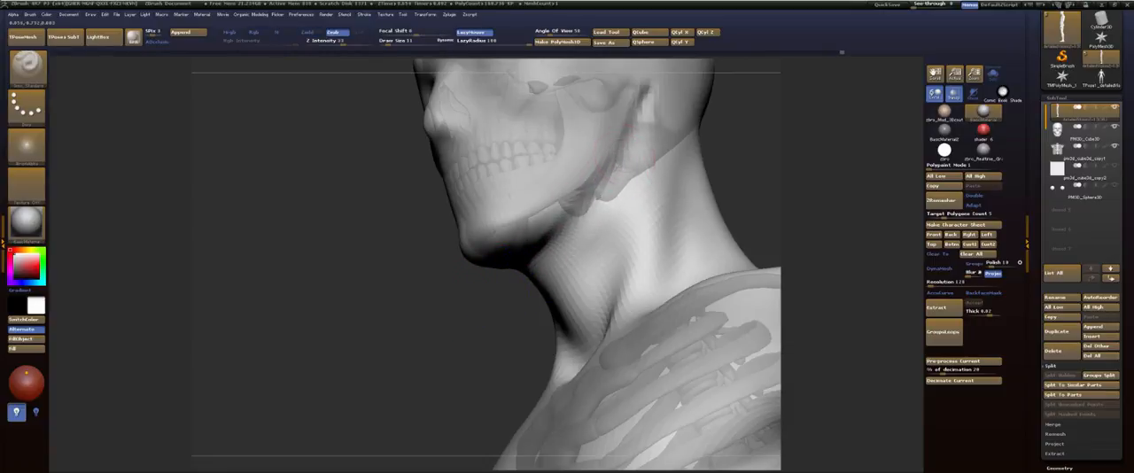
mouse_move(476, 299)
left_mouse_down("shift")
mouse_move(511, 265)
mouse_move(470, 337)
mouse_move(430, 329)
mouse_move(441, 218)
mouse_move(483, 266)
left_mouse_up("shift")
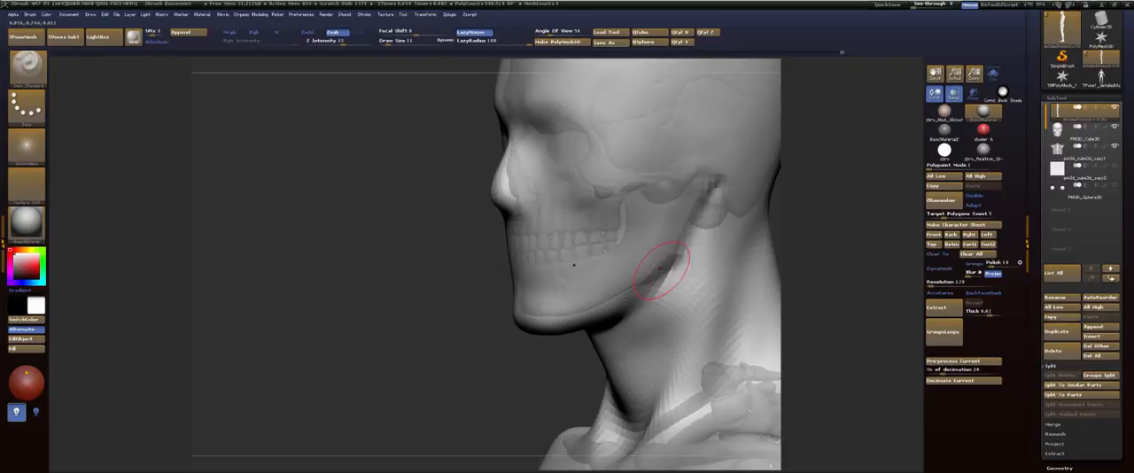
Step: Sculpt the side of the neck below the jaw angle and smooth it into the jaw and throat
left_click_drag(679, 264, 640, 400)
left_click_drag(673, 304, 659, 377)
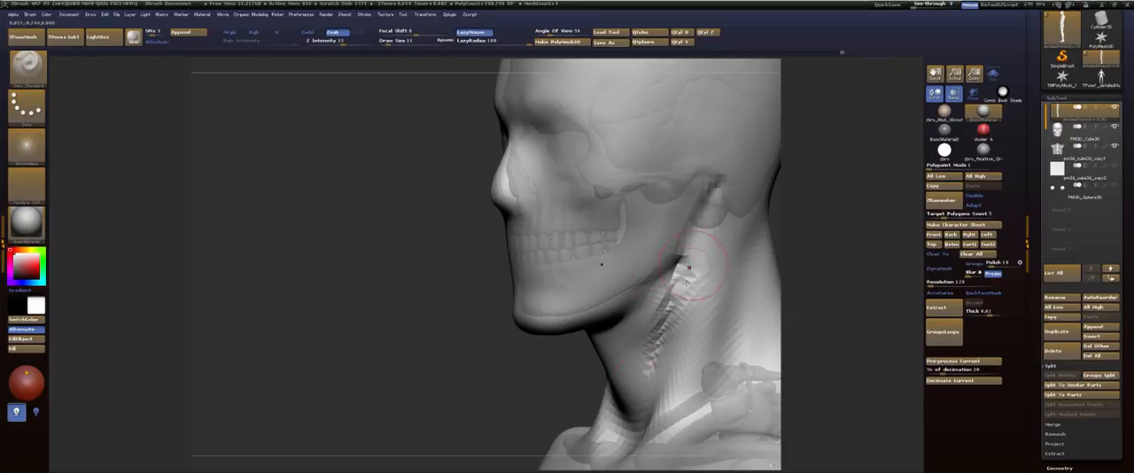
left_click_drag(685, 260, 654, 336)
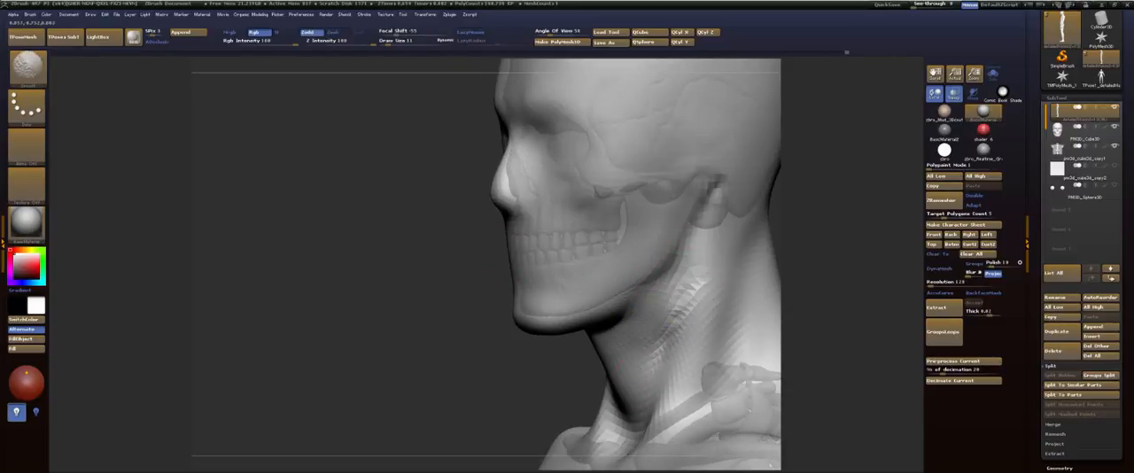
mouse_move(696, 236)
left_mouse_down("shift")
mouse_move(681, 264)
mouse_move(645, 268)
left_mouse_up("shift")
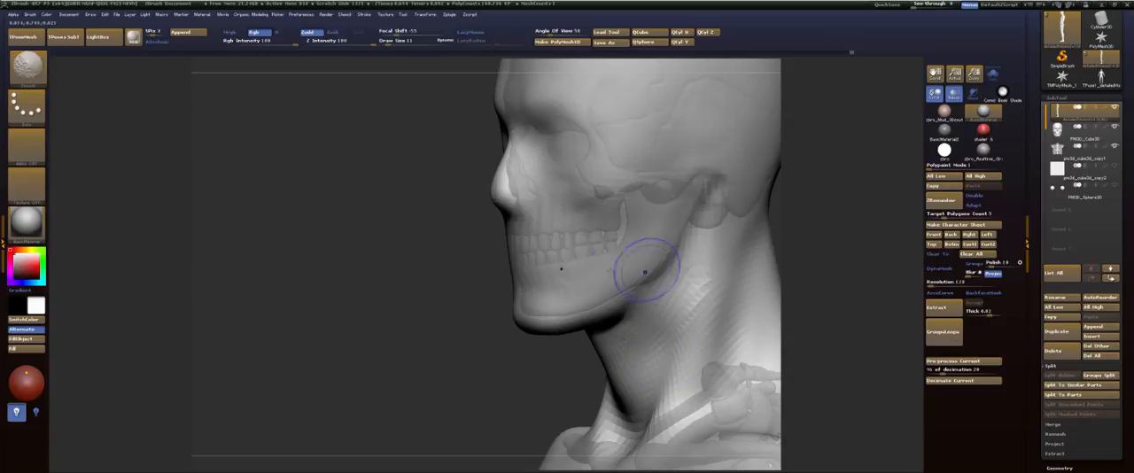
left_click_drag(416, 281, 430, 236)
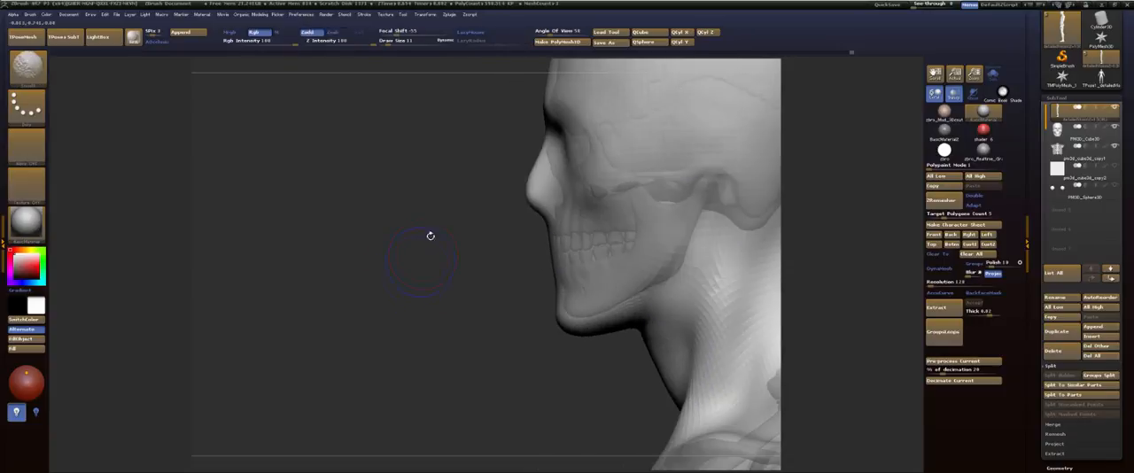
Step: Choose the FormSoft brush, enlarge it, and fill out the forehead's profile over the skull
key("b")
key("f")
key("s")
key("s")
left_click_drag(594, 198, 622, 197)
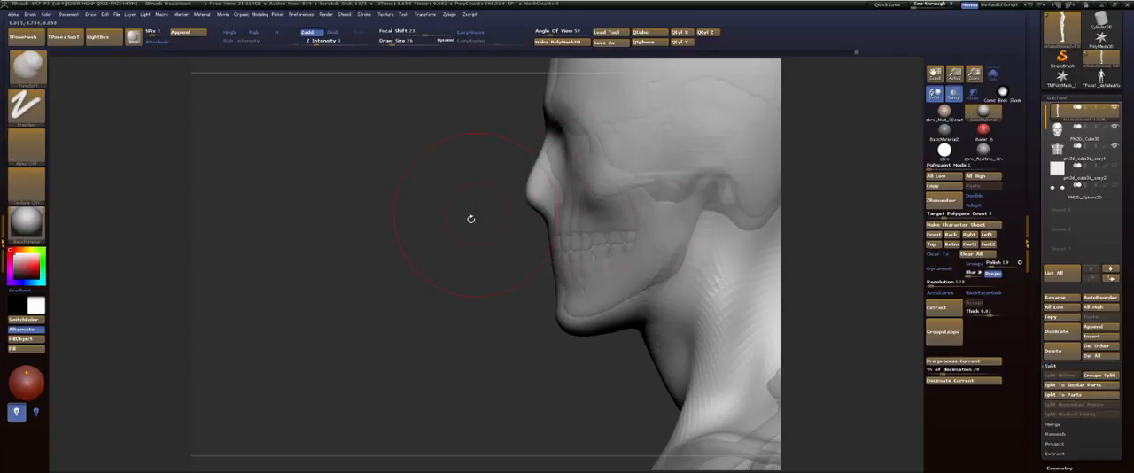
left_click_drag(470, 219, 485, 293, "alt")
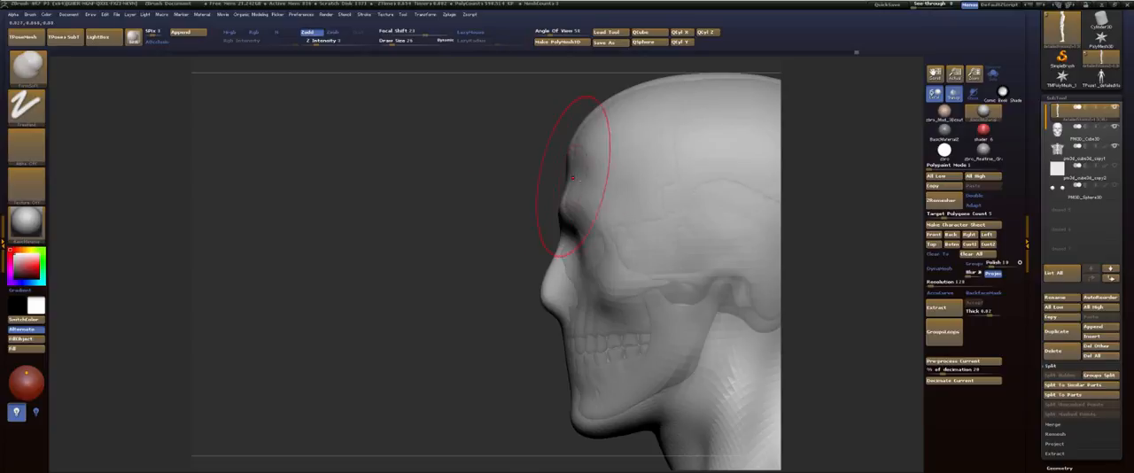
key("shift")
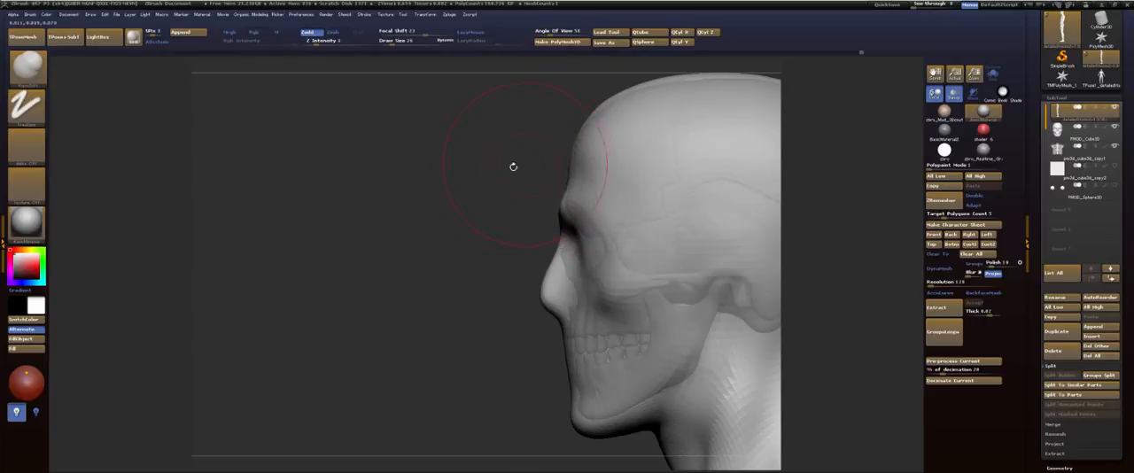
mouse_move(514, 169)
left_mouse_down("alt")
mouse_move(484, 238)
mouse_move(537, 230)
left_mouse_up("alt")
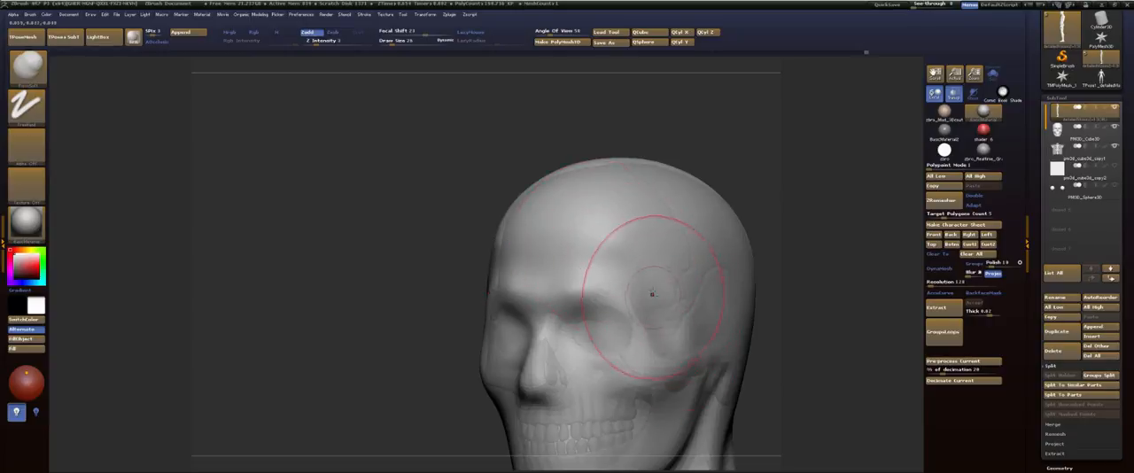
Step: Fill out the temple above the cheekbone with a smaller FormSoft brush and smooth the area
mouse_move(673, 329)
left_mouse_down()
mouse_move(698, 325)
mouse_move(676, 282)
left_mouse_up()
mouse_move(435, 359)
left_mouse_down("alt")
mouse_move(443, 234)
mouse_move(495, 232)
left_mouse_up("alt")
left_click_drag(328, 248, 445, 251)
left_click_drag(433, 281, 344, 332, "alt")
key("s")
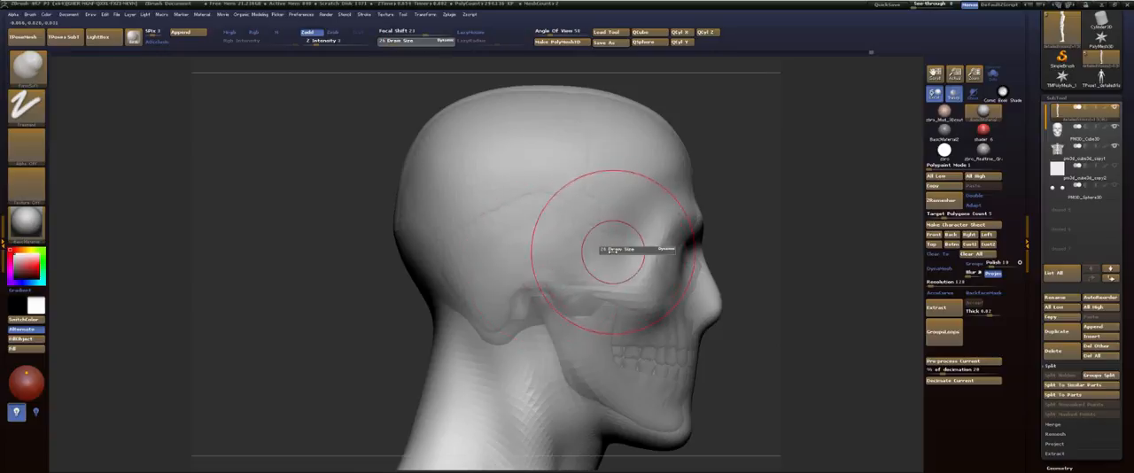
left_click_drag(612, 250, 617, 247)
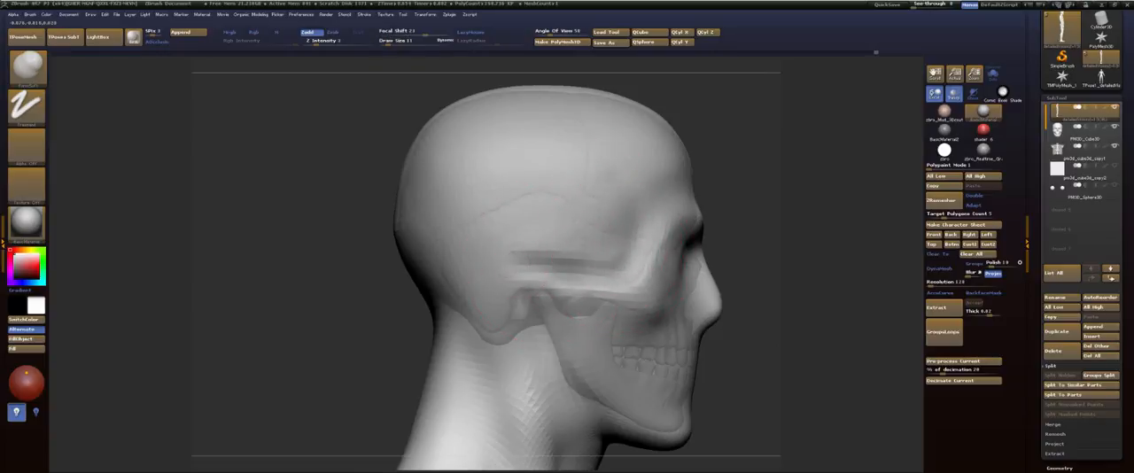
left_click_drag(651, 237, 612, 261, "shift")
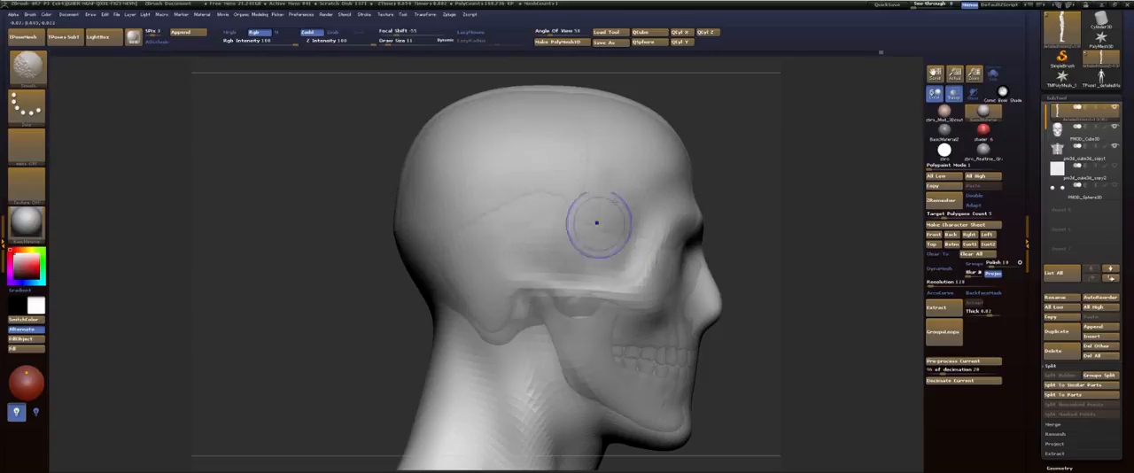
Step: Examine the whole figure, then the back, shoulders and rib cage from the back, front and side
left_click_drag(735, 151, 626, 120, "alt")
mouse_move(682, 152)
left_mouse_down()
mouse_move(589, 168)
mouse_move(687, 214)
mouse_move(693, 179)
mouse_move(657, 185)
mouse_move(684, 201)
mouse_move(643, 349)
left_mouse_up()
key("f")
key("shift+f")
key("shift+f")
left_click_drag(651, 240, 661, 334, "alt")
mouse_move(619, 227)
left_mouse_down()
mouse_move(637, 233)
mouse_move(632, 212)
mouse_move(636, 235)
left_mouse_up()
key("s")
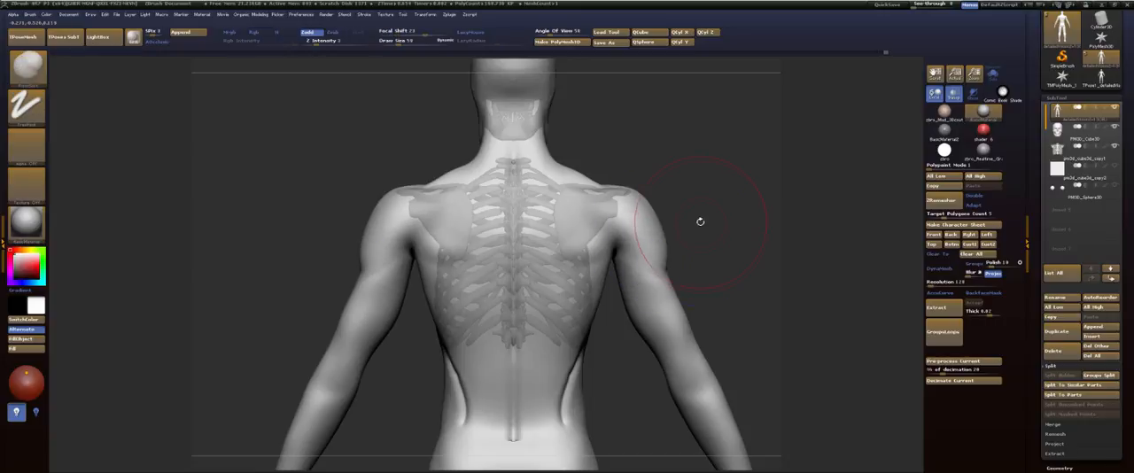
mouse_move(701, 221)
left_mouse_down("alt")
mouse_move(708, 281)
mouse_move(680, 226)
mouse_move(516, 185)
mouse_move(487, 216)
mouse_move(511, 267)
mouse_move(490, 312)
mouse_move(456, 321)
mouse_move(499, 291)
left_mouse_up("alt")
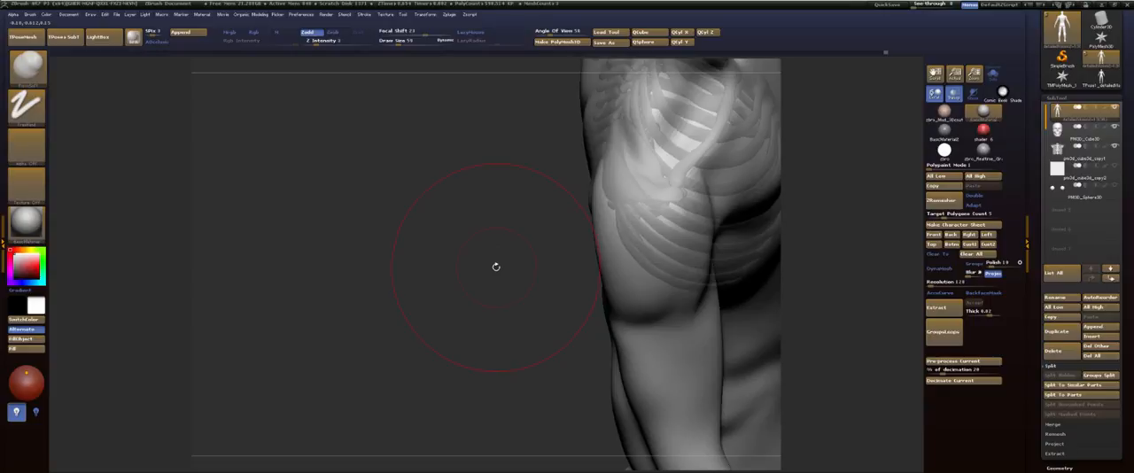
left_click_drag(490, 321, 368, 282)
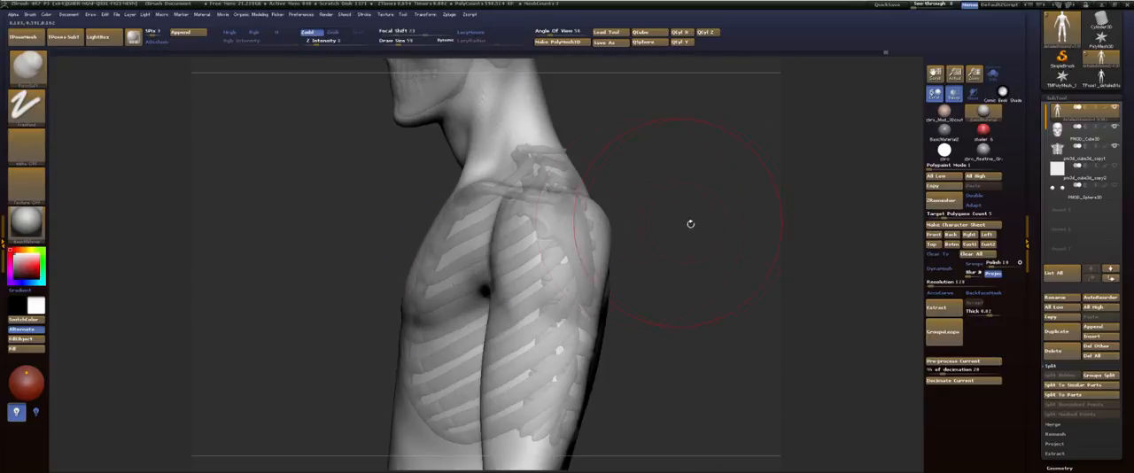
Step: Choose the Move brush, turn off transparency, and reshape the profile from the nape down behind the shoulder
left_click_drag(688, 222, 630, 180)
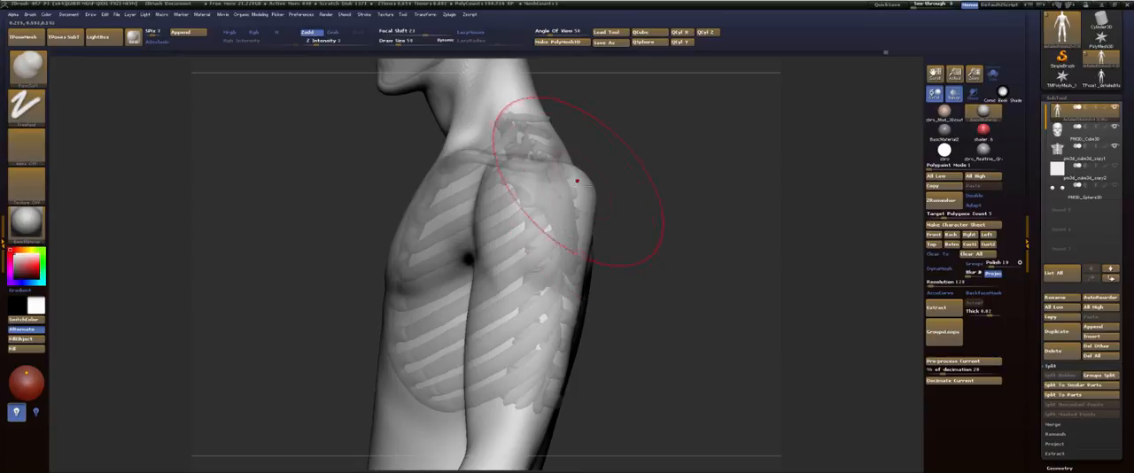
key("b")
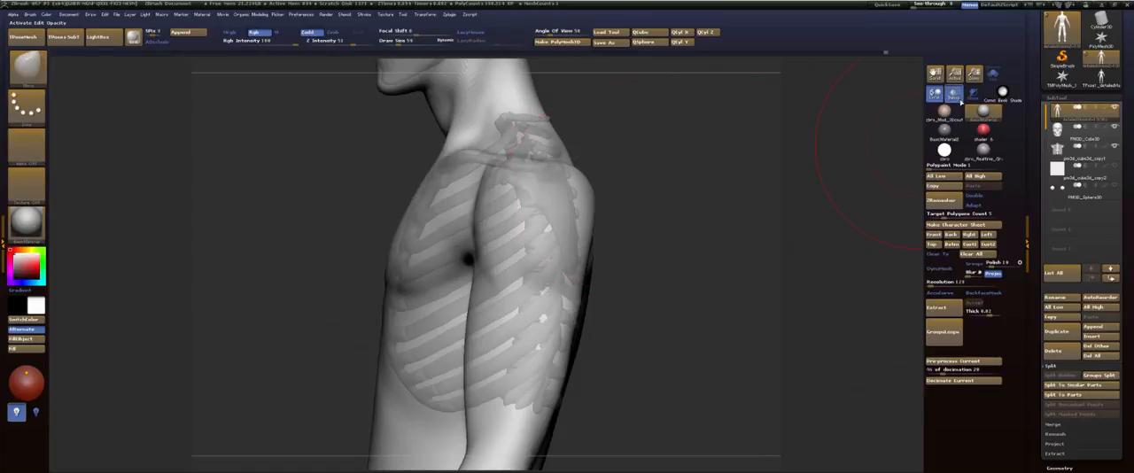
left_click(954, 93)
left_click_drag(619, 176, 609, 181)
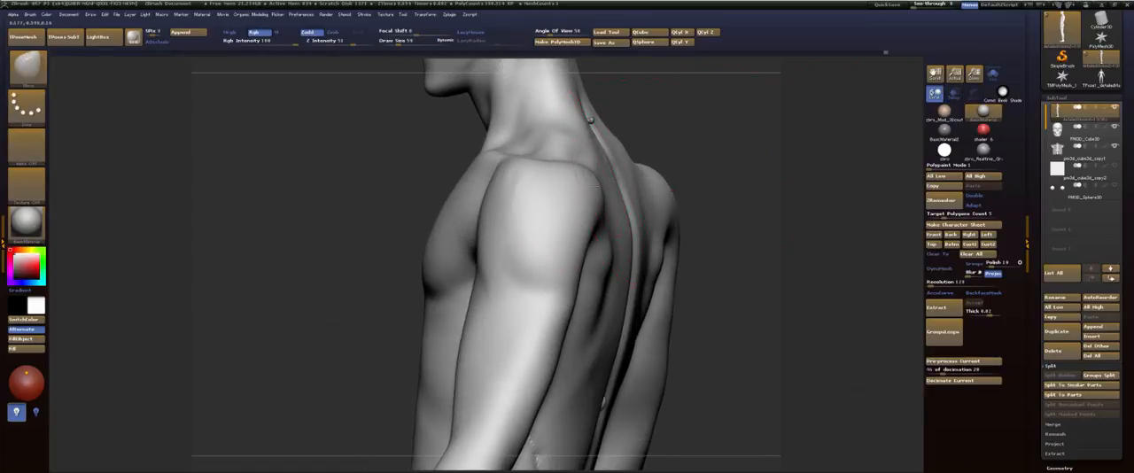
left_click_drag(690, 208, 758, 213)
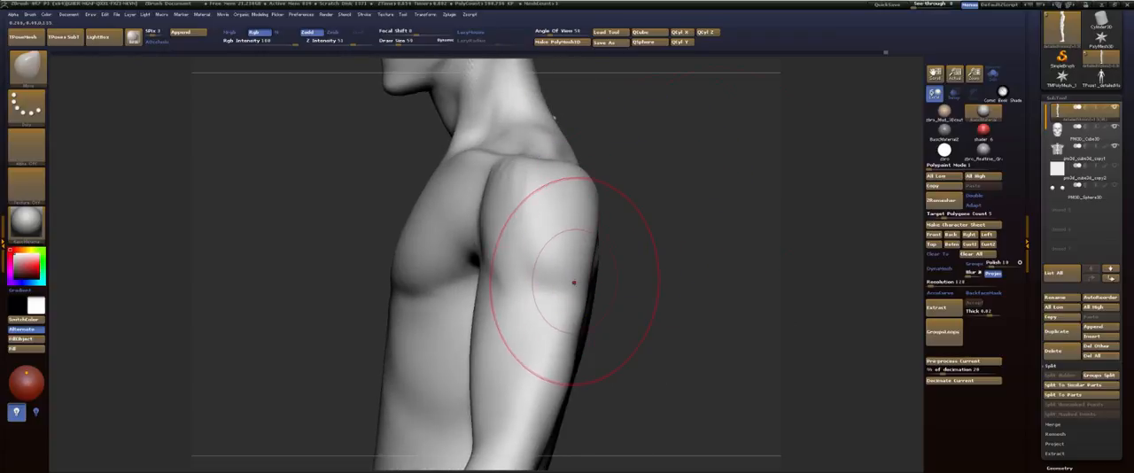
mouse_move(682, 266)
left_mouse_down()
mouse_move(677, 203)
mouse_move(675, 228)
mouse_move(696, 186)
mouse_move(660, 207)
left_mouse_up()
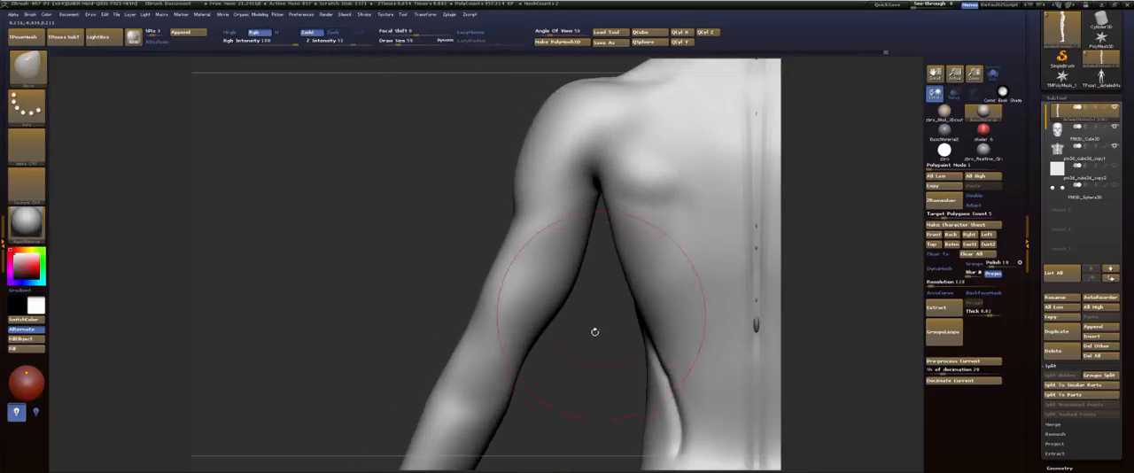
Step: Carve a crease beneath the deltoid across the back and outer side of the upper arm with the Dam_Standard brush
left_click_drag(595, 331, 594, 314)
key("b")
key("d")
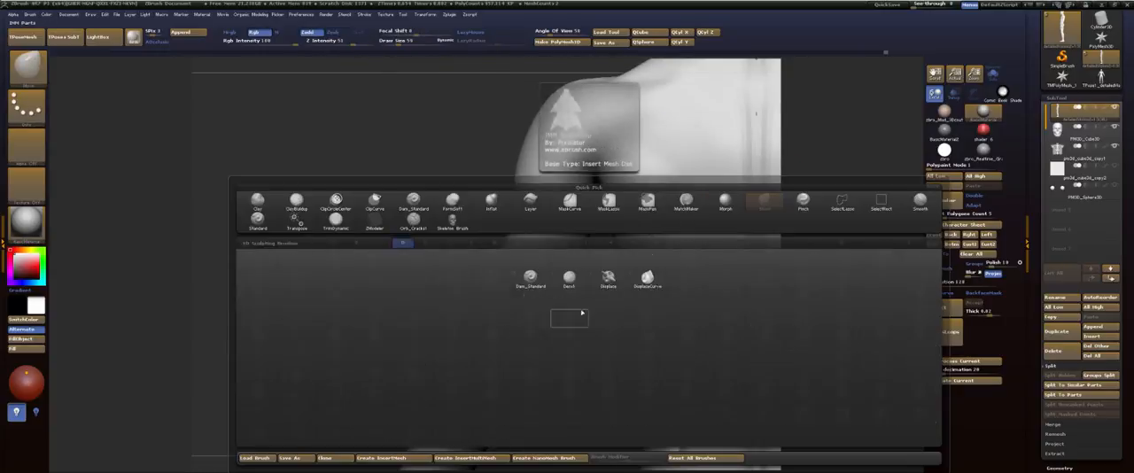
key("s")
key("s")
left_click_drag(526, 231, 512, 231)
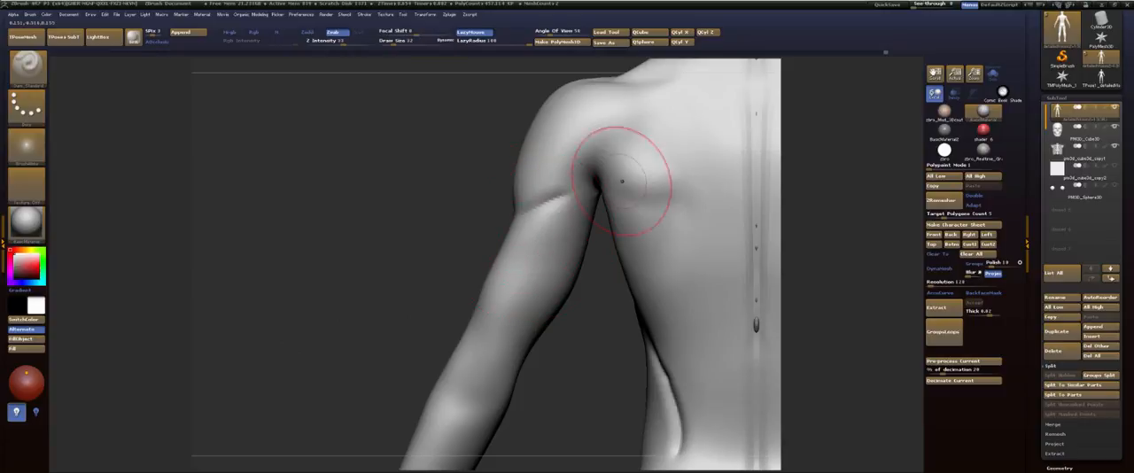
left_click_drag(480, 196, 555, 205)
mouse_move(385, 258)
left_mouse_down()
mouse_move(326, 250)
mouse_move(420, 219)
mouse_move(502, 166)
left_mouse_up()
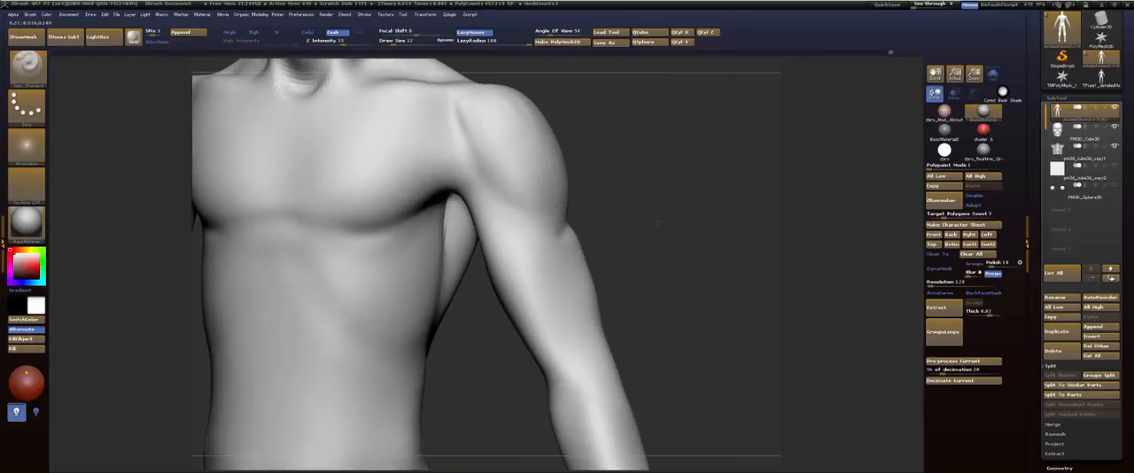
Step: Smooth the front of the shoulder where the collarbone meets the deltoid, and check the deltoid crease from the side and back
mouse_move(658, 222)
left_mouse_down()
mouse_move(658, 236)
mouse_move(605, 202)
mouse_move(620, 232)
mouse_move(630, 222)
left_mouse_up()
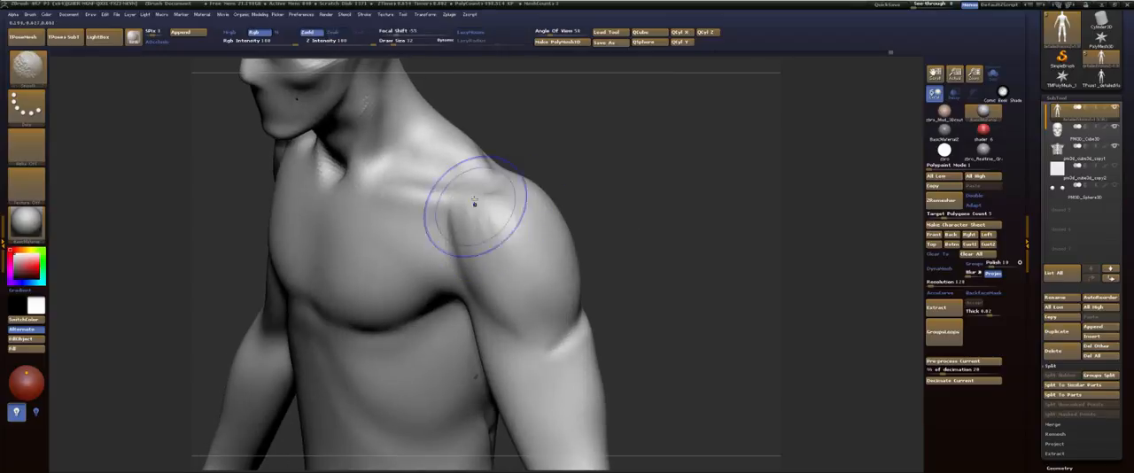
left_click_drag(474, 202, 474, 245, "shift")
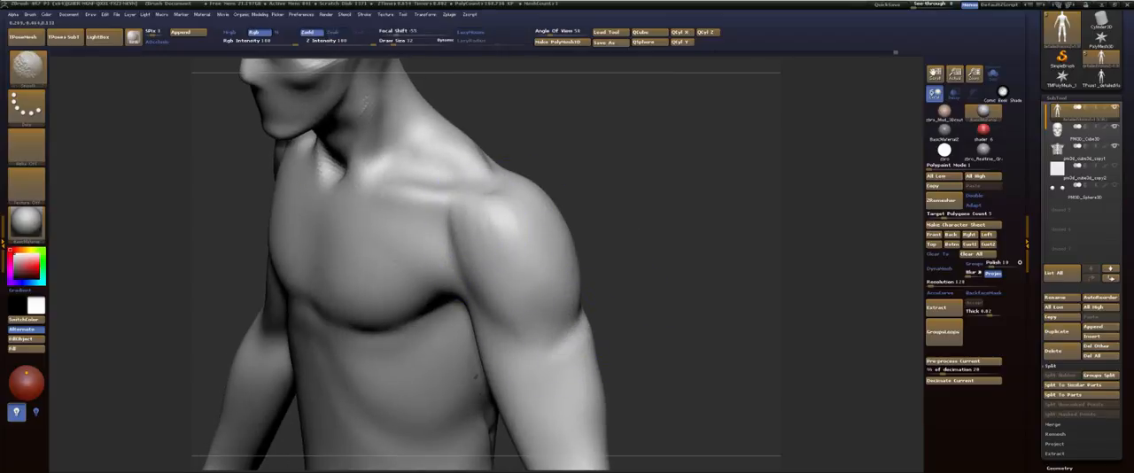
mouse_move(630, 320)
left_mouse_down()
mouse_move(641, 316)
mouse_move(599, 343)
left_mouse_up()
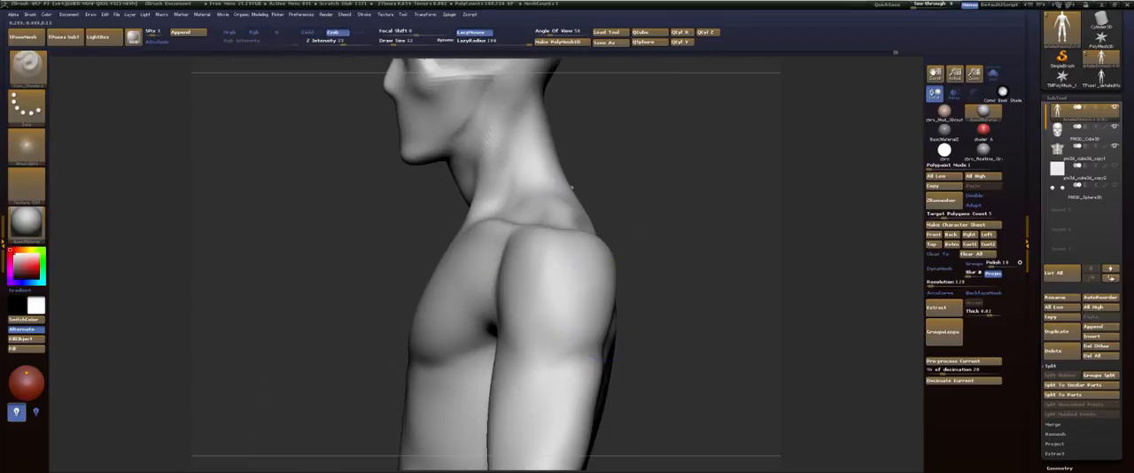
mouse_move(655, 237)
left_mouse_down("alt")
mouse_move(656, 275)
mouse_move(657, 256)
mouse_move(528, 320)
left_mouse_up("alt")
mouse_move(541, 381)
left_mouse_down("alt")
mouse_move(463, 266)
mouse_move(444, 179)
left_mouse_up("alt")
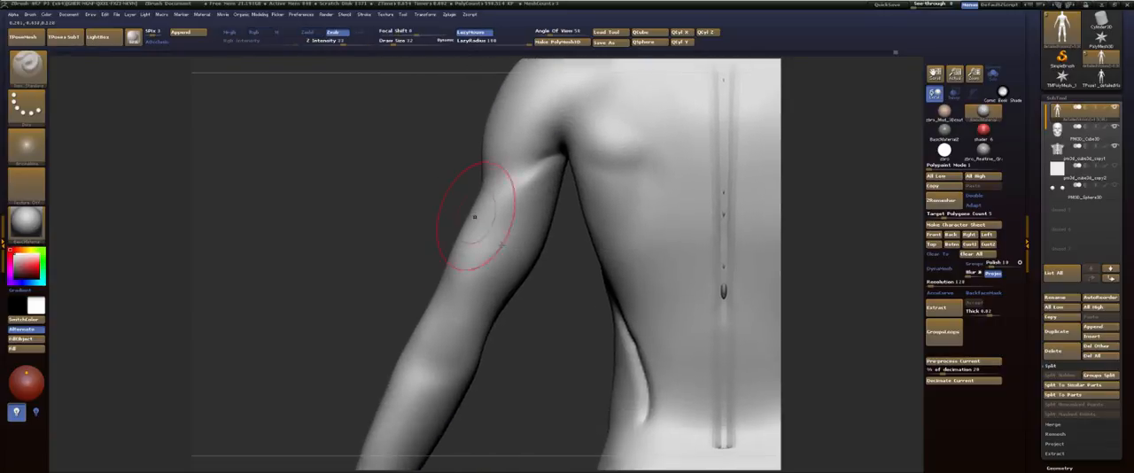
left_click_drag(548, 329, 427, 345, "alt")
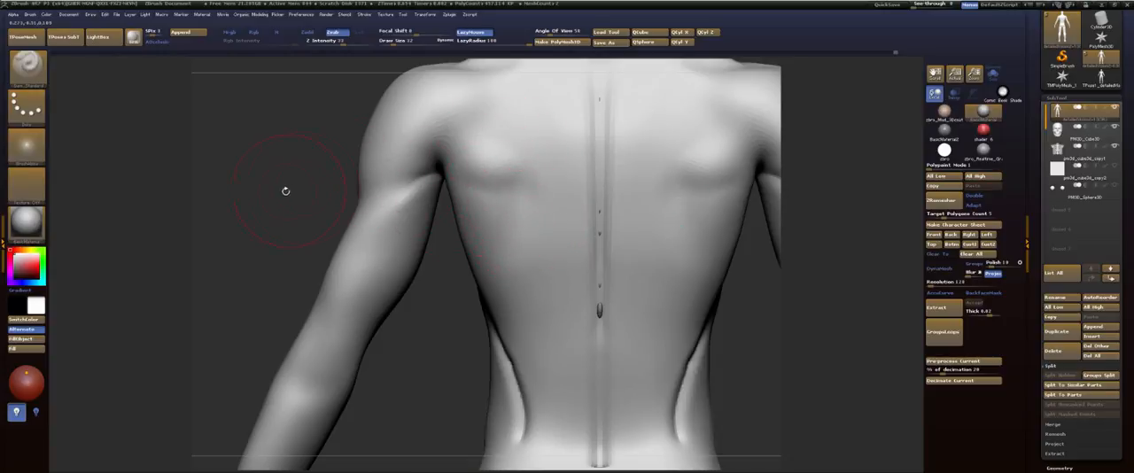
left_click_drag(285, 190, 293, 310, "alt")
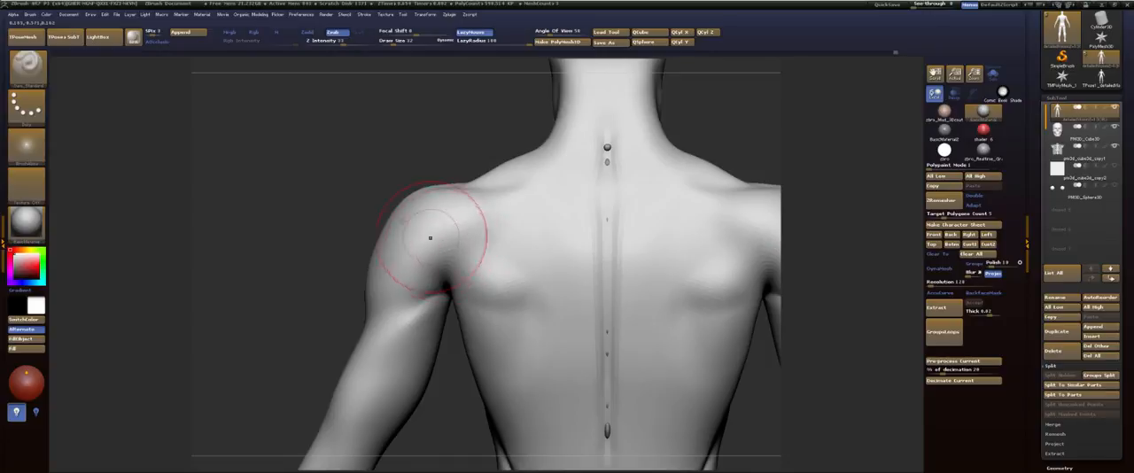
Step: Set the Dam_Standard draw size to 18 and carve grooves on both sides of the upper spine below the neck
left_click_drag(356, 168, 332, 232, "alt")
key("s")
left_click_drag(578, 198, 584, 208)
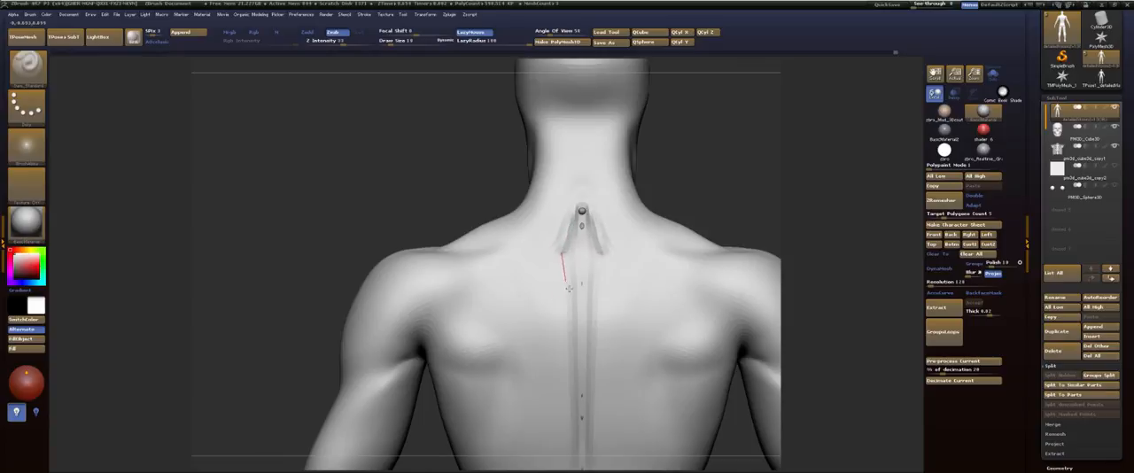
left_click_drag(602, 337, 603, 338)
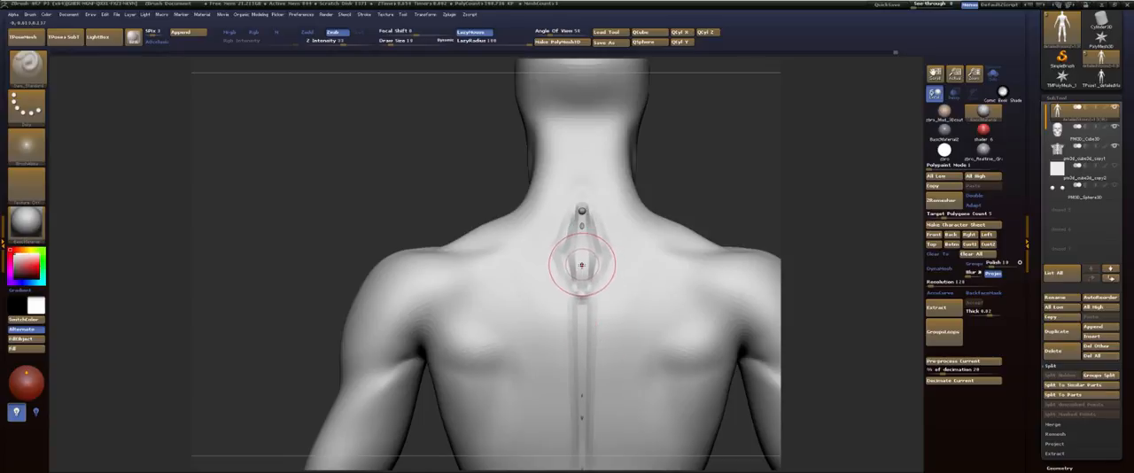
Step: Soften the grooves around the upper vertebrae with the FormSoft brush and smooth the strip along the spine
key("b")
key("f")
key("s")
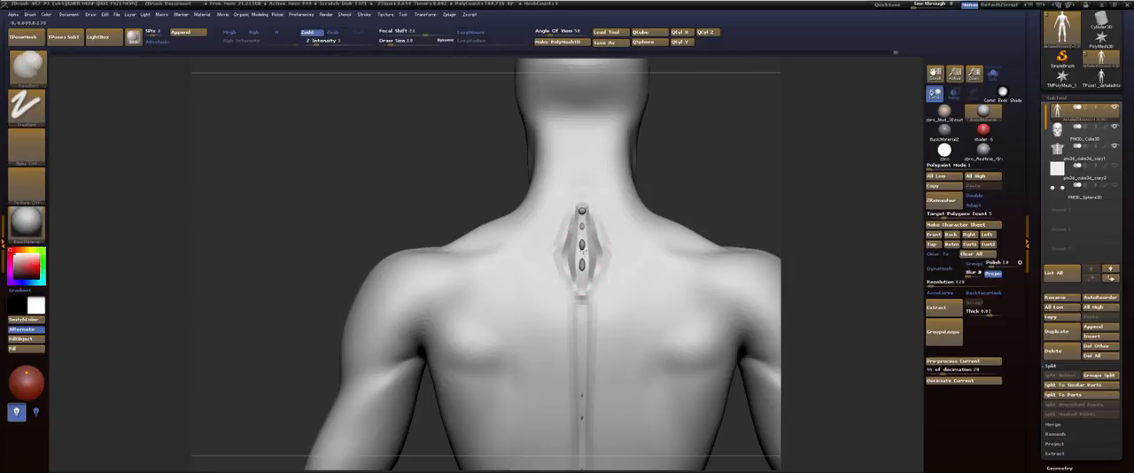
mouse_move(587, 248)
left_mouse_down("shift")
mouse_move(585, 212)
mouse_move(590, 284)
mouse_move(573, 259)
left_mouse_up("shift")
left_click_drag(572, 216, 583, 287, "shift")
mouse_move(583, 287)
left_mouse_down("shift")
mouse_move(581, 303)
mouse_move(576, 270)
mouse_move(574, 348)
left_mouse_up("shift")
left_click_drag(568, 257, 576, 341, "shift")
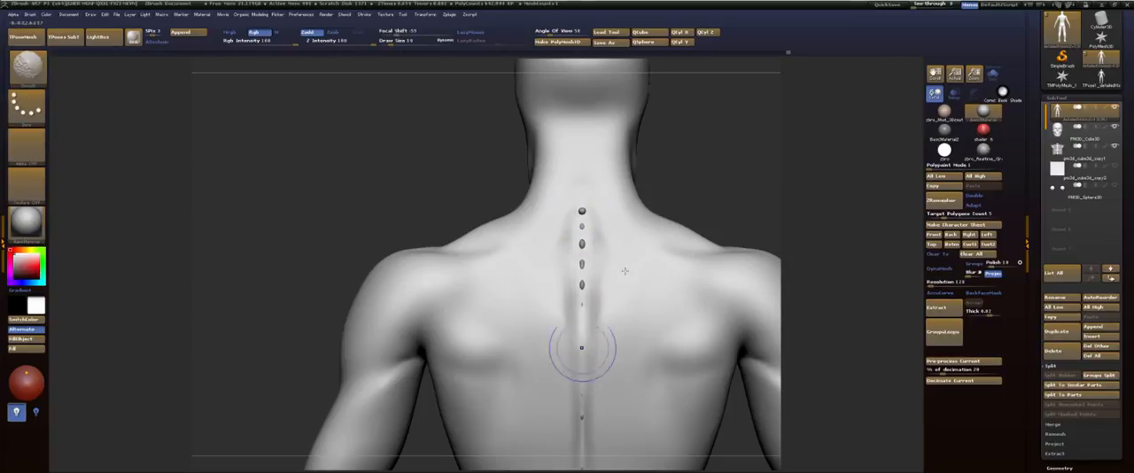
Step: Choose the ClayBuildup brush at draw size 42 and lay diagonal strokes from the shoulders down to the spine
mouse_move(785, 223)
left_mouse_down("alt")
mouse_move(762, 148)
mouse_move(712, 108)
mouse_move(735, 115)
mouse_move(728, 152)
left_mouse_up("alt")
key("b")
key("c")
key("b")
key("s")
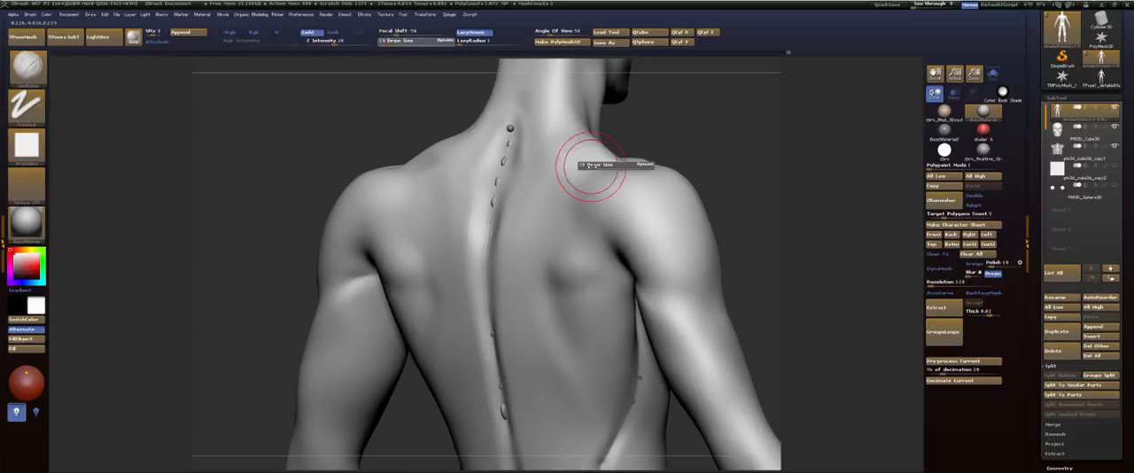
left_click_drag(590, 165, 596, 167)
mouse_move(706, 142)
left_mouse_down()
mouse_move(633, 166)
mouse_move(525, 257)
left_mouse_up()
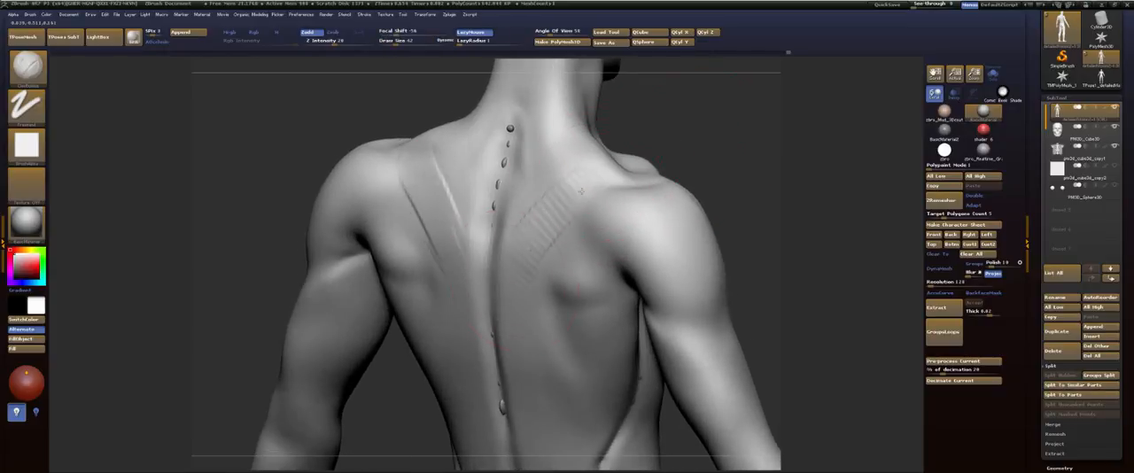
mouse_move(588, 183)
left_mouse_down()
mouse_move(506, 284)
mouse_move(544, 267)
mouse_move(516, 365)
left_mouse_up()
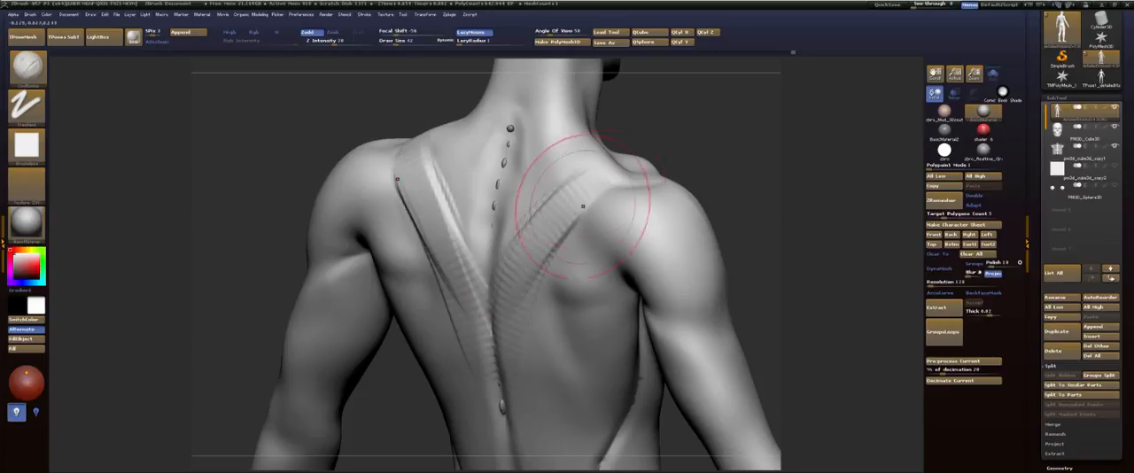
Step: Fill in the trapezius with more clay strokes from the neck and shoulder blades down to the mid-back
mouse_move(581, 204)
left_mouse_down()
mouse_move(513, 395)
mouse_move(535, 277)
left_mouse_up()
mouse_move(567, 173)
left_mouse_down()
mouse_move(506, 248)
mouse_move(512, 221)
left_mouse_up()
left_click_drag(574, 155, 524, 188)
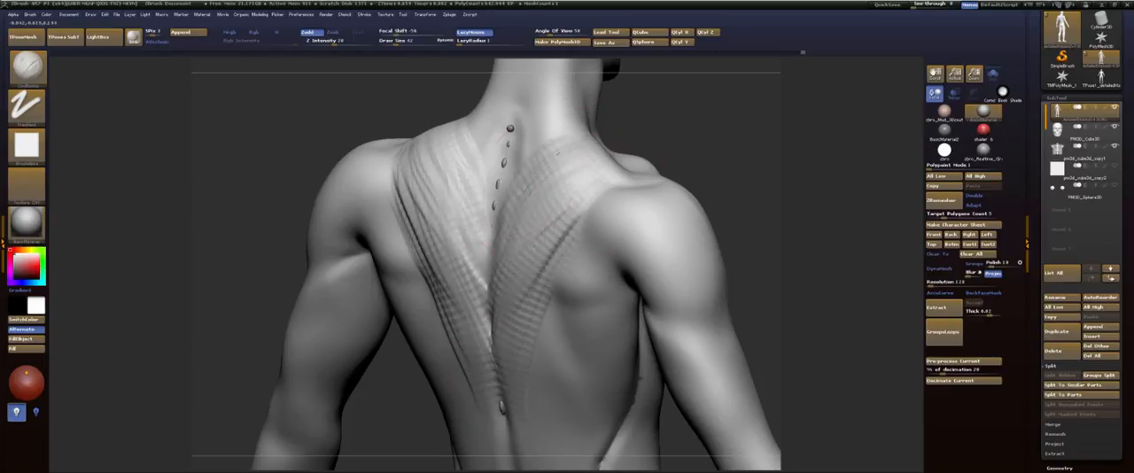
left_click_drag(561, 136, 524, 163)
mouse_move(561, 128)
left_mouse_down()
mouse_move(571, 115)
mouse_move(525, 177)
left_mouse_up()
left_click_drag(576, 152, 543, 241)
mouse_move(582, 204)
left_mouse_down()
mouse_move(530, 296)
mouse_move(531, 342)
left_mouse_up()
Step: Smooth the clay strokes of the trapezius into the surrounding back
mouse_move(597, 183)
left_mouse_down()
mouse_move(524, 350)
mouse_move(475, 271)
left_mouse_up()
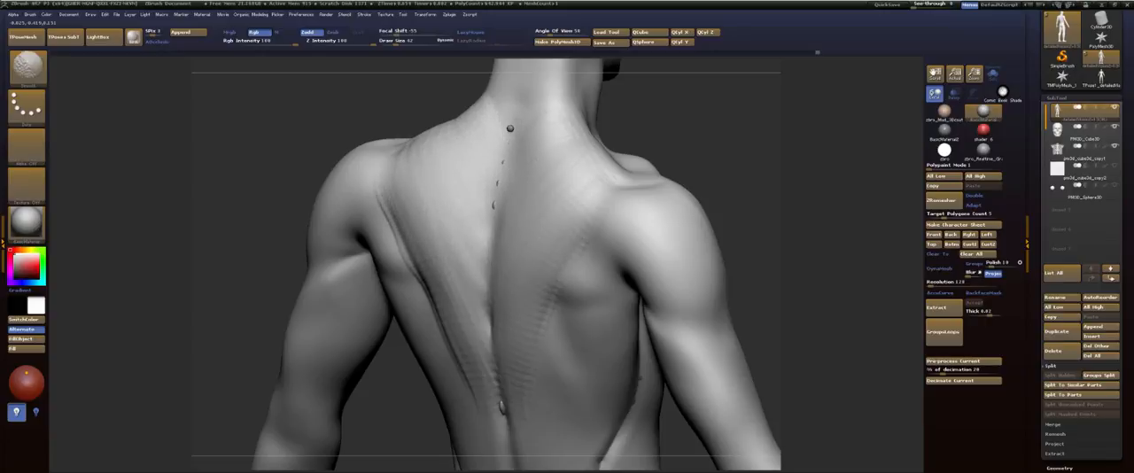
mouse_move(552, 233)
left_mouse_down("shift")
mouse_move(607, 218)
mouse_move(535, 287)
mouse_move(524, 372)
left_mouse_up("shift")
left_click_drag(795, 179, 677, 130, "alt")
left_click_drag(684, 188, 608, 189)
left_click_drag(728, 201, 634, 171, "alt")
mouse_move(626, 172)
left_mouse_down()
mouse_move(681, 177)
mouse_move(700, 206)
mouse_move(921, 133)
left_mouse_up()
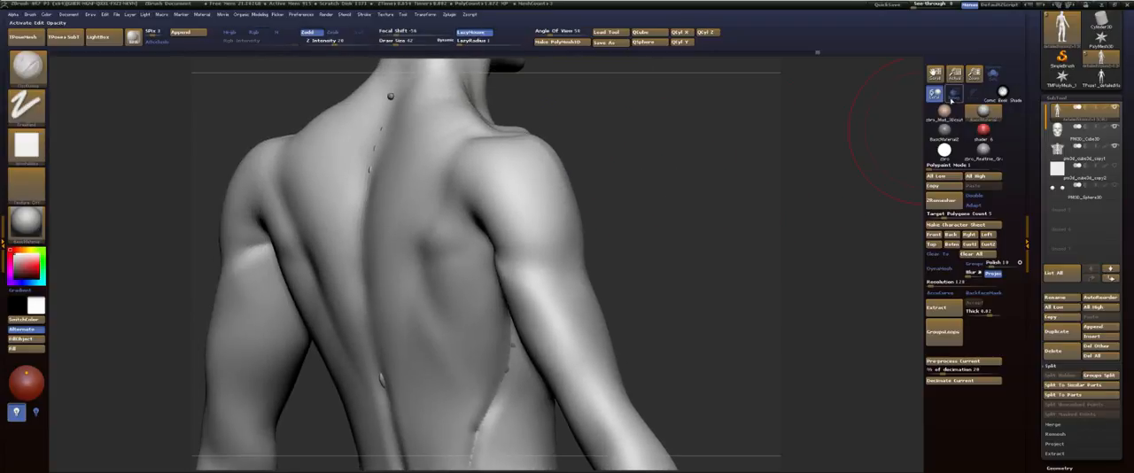
Step: Turn on transparency, build up clay over the ribs below the shoulder blade, and smooth the strokes
left_click(953, 94)
left_click_drag(713, 215, 582, 152)
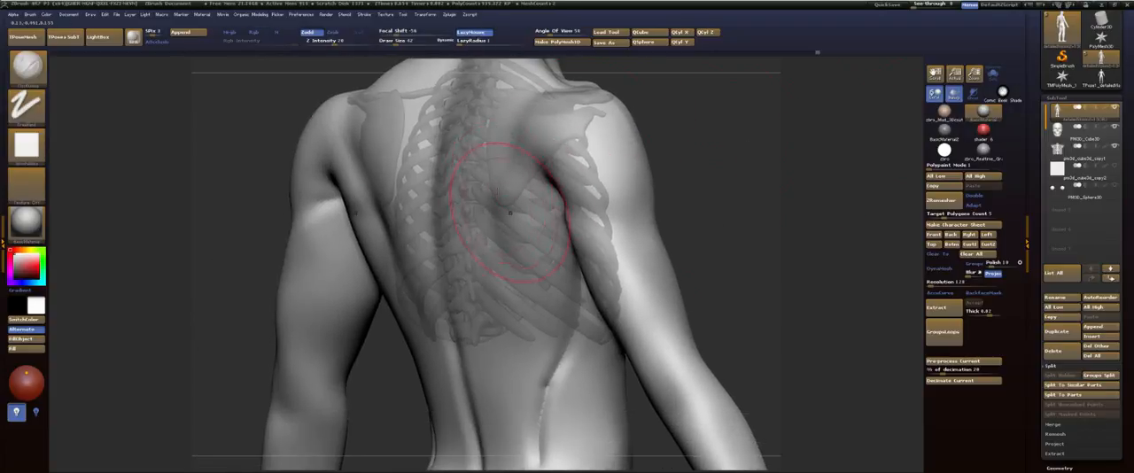
mouse_move(691, 151)
left_mouse_down()
mouse_move(599, 156)
mouse_move(689, 154)
left_mouse_up()
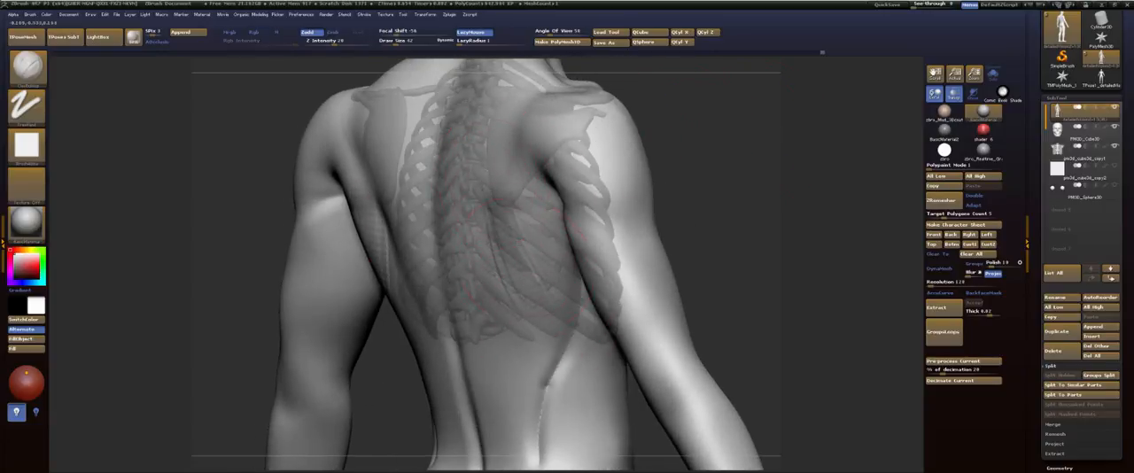
left_click_drag(519, 210, 532, 272)
left_click_drag(496, 163, 533, 252)
mouse_move(504, 189)
left_mouse_down()
mouse_move(544, 272)
mouse_move(537, 260)
left_mouse_up()
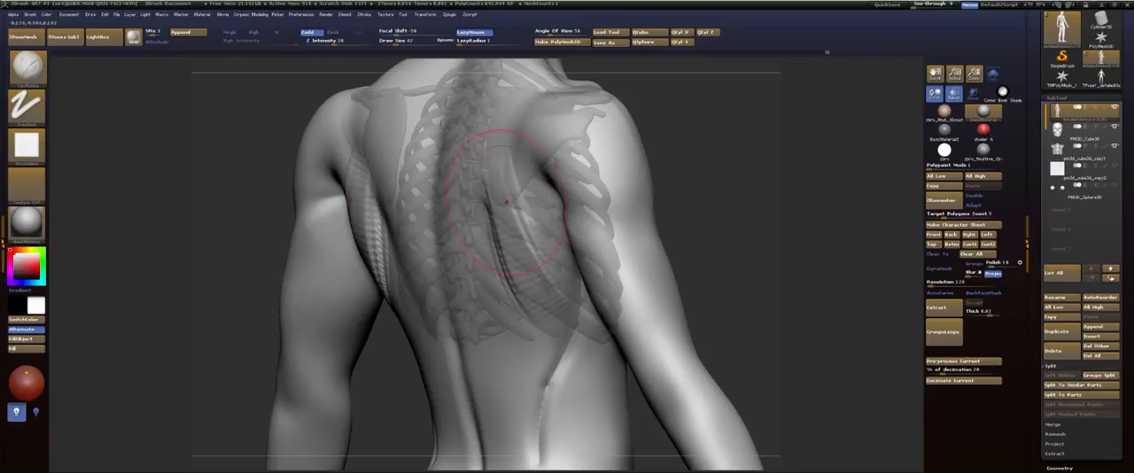
left_click_drag(506, 202, 544, 267)
mouse_move(496, 223)
left_mouse_down()
mouse_move(551, 310)
mouse_move(516, 273)
left_mouse_up()
mouse_move(489, 209)
left_mouse_down()
mouse_move(531, 320)
mouse_move(522, 239)
mouse_move(507, 270)
left_mouse_up()
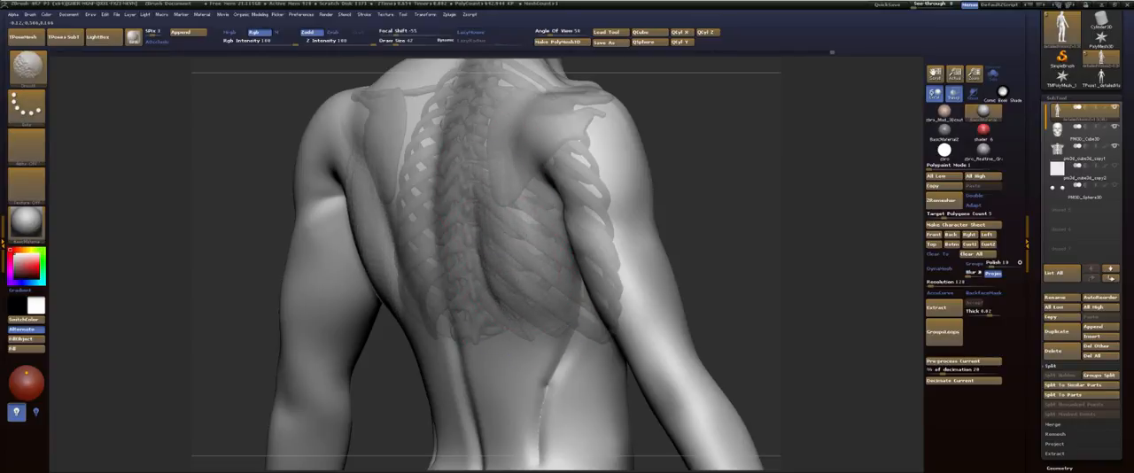
Step: Add clay to the flank just below the rib cage at the back and smooth it
left_click_drag(753, 231, 545, 232)
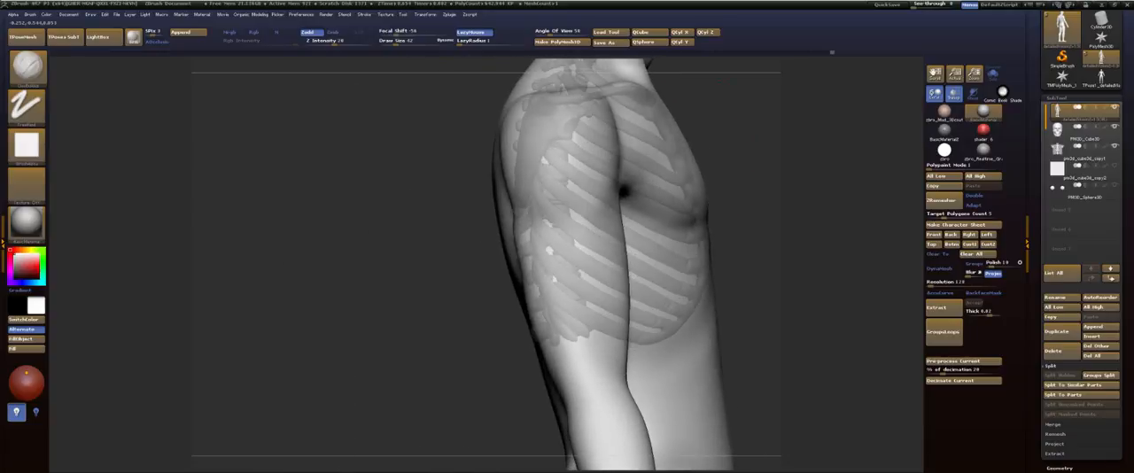
left_click_drag(741, 147, 468, 240)
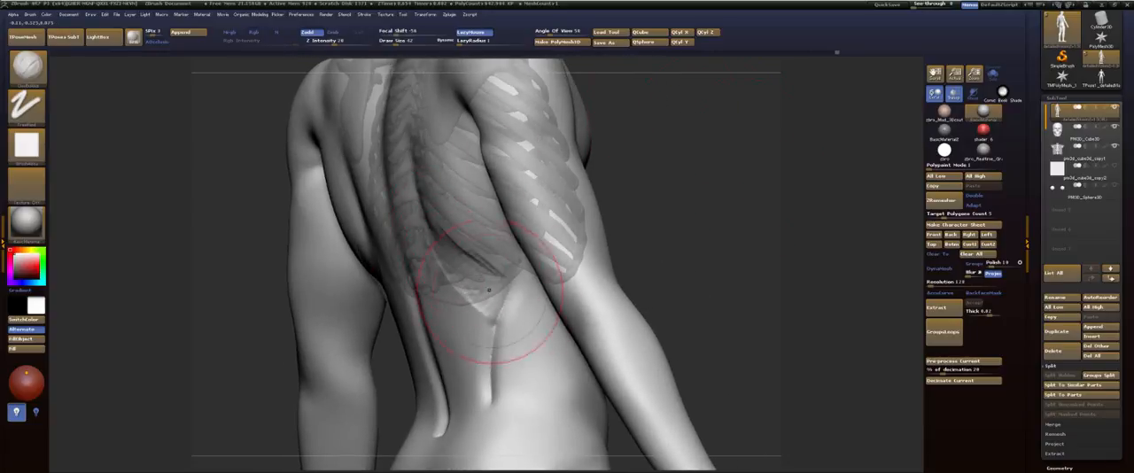
key("shift")
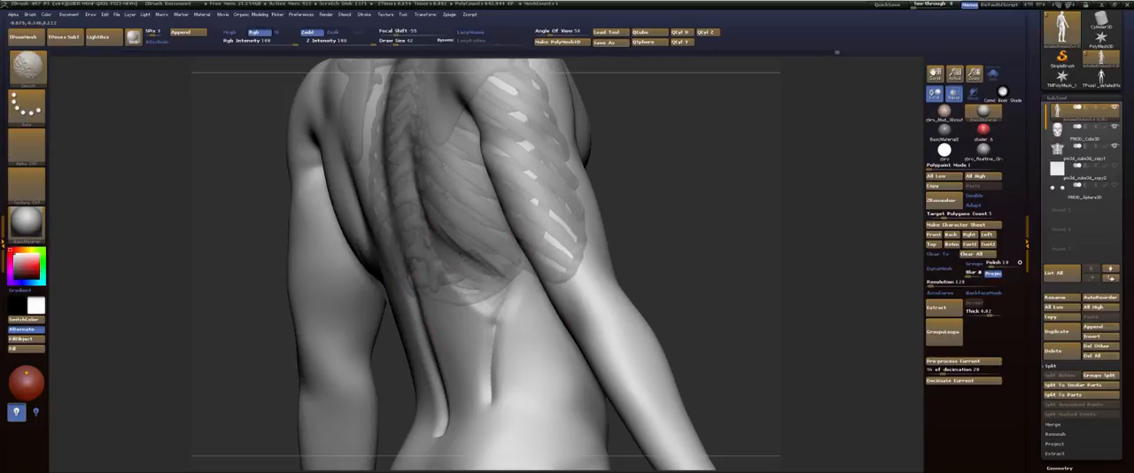
Step: Hide the arms and lower body so that only the torso is shown
left_click_drag(752, 173, 693, 180)
left_click_drag(706, 212, 712, 164, "alt")
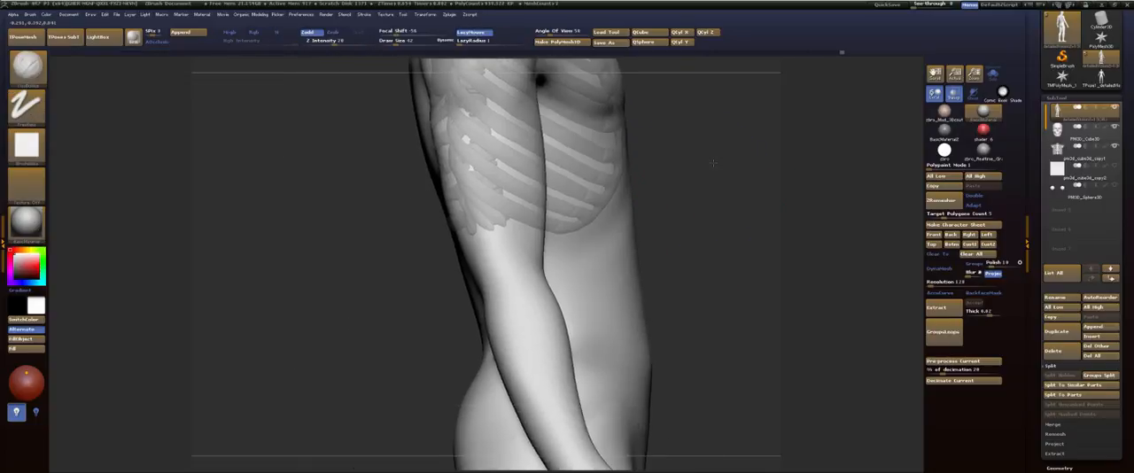
mouse_move(633, 215)
left_mouse_down()
mouse_move(607, 228)
mouse_move(486, 229)
left_mouse_up()
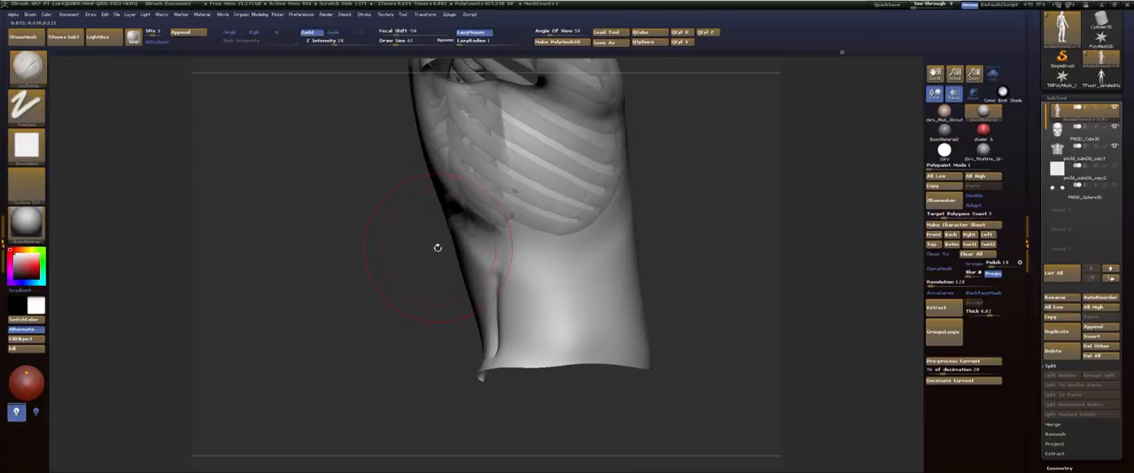
Step: Adjust the back contour around the lower spine with the Move brush and smooth the crease along the flank
key("b")
key("m")
key("v")
left_click_drag(459, 225, 450, 221)
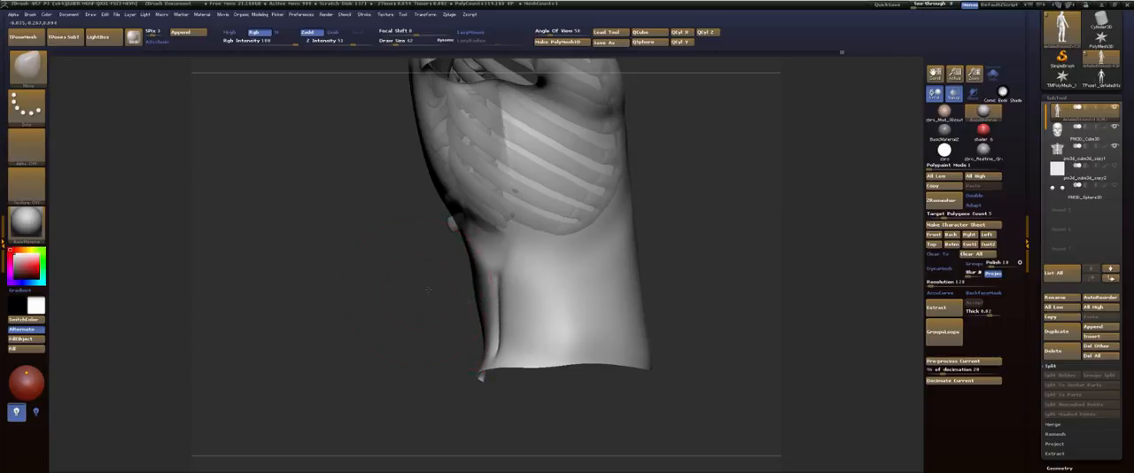
left_click_drag(427, 289, 496, 284)
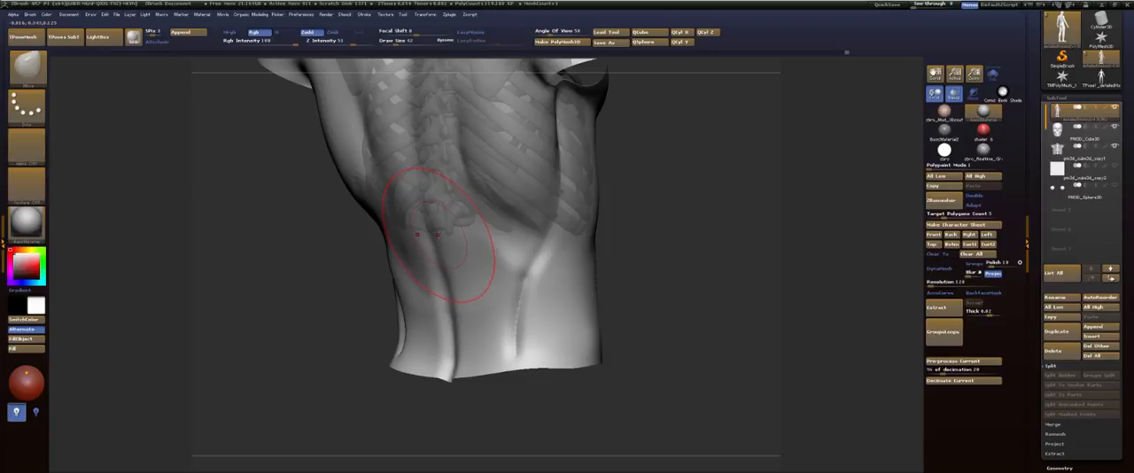
mouse_move(659, 185)
left_mouse_down()
mouse_move(674, 189)
mouse_move(681, 222)
mouse_move(668, 207)
left_mouse_up()
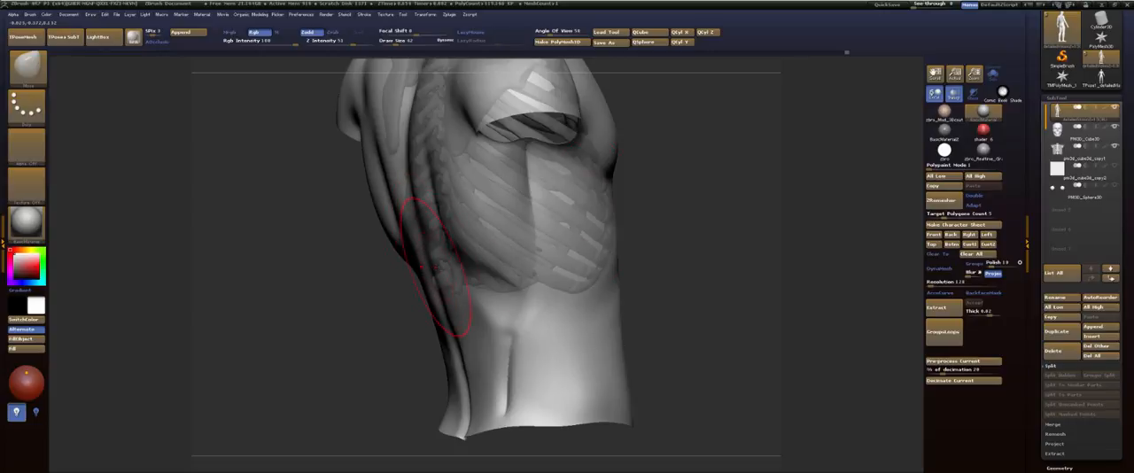
mouse_move(472, 292)
left_mouse_down("shift")
mouse_move(483, 330)
mouse_move(460, 330)
left_mouse_up("shift")
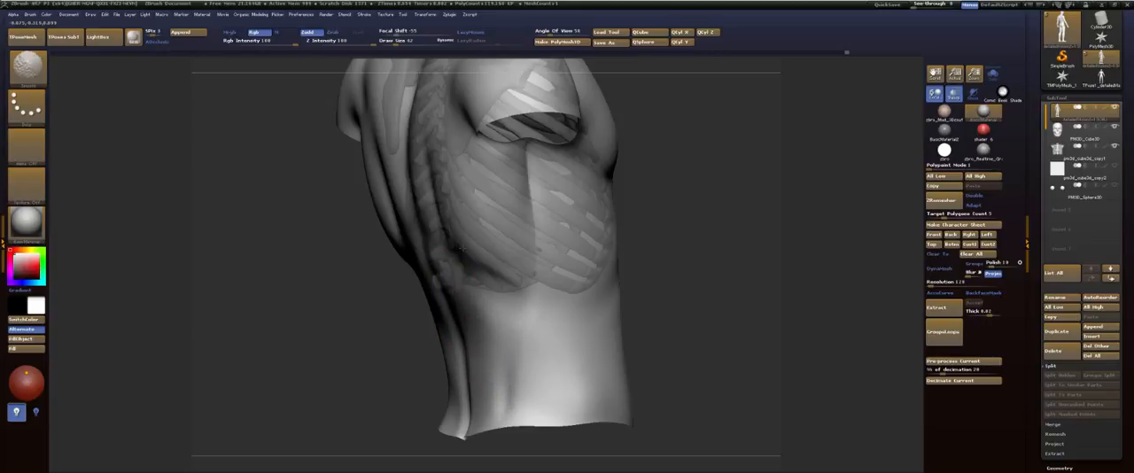
Step: Shape the sides of the waist and the lower rib area with the Move brush to fit the rib cage
left_click_drag(675, 213, 620, 211)
left_click_drag(693, 200, 609, 146, "alt")
left_click_drag(624, 210, 398, 165)
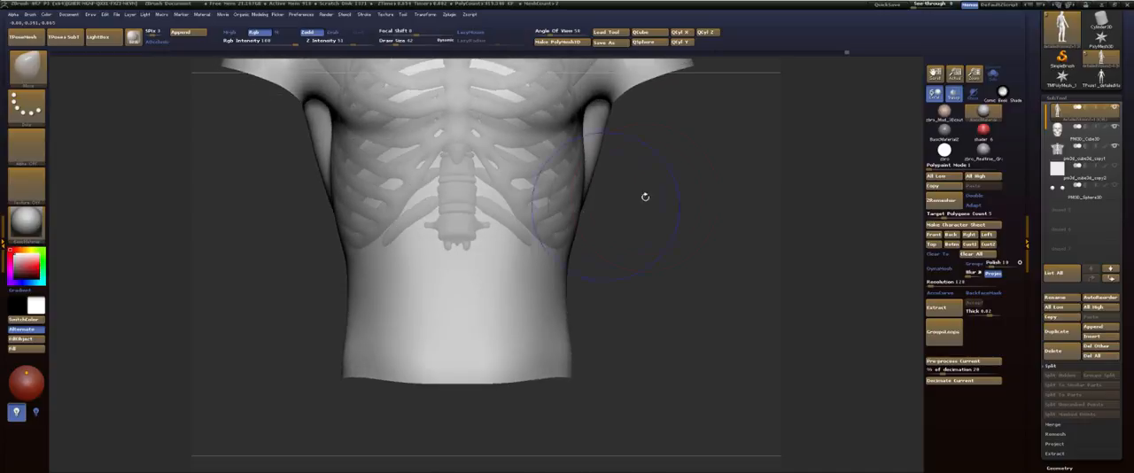
mouse_move(646, 197)
left_mouse_down("alt")
mouse_move(653, 264)
mouse_move(639, 255)
left_mouse_up("alt")
mouse_move(567, 299)
left_mouse_down()
mouse_move(613, 153)
mouse_move(635, 132)
mouse_move(631, 149)
left_mouse_up()
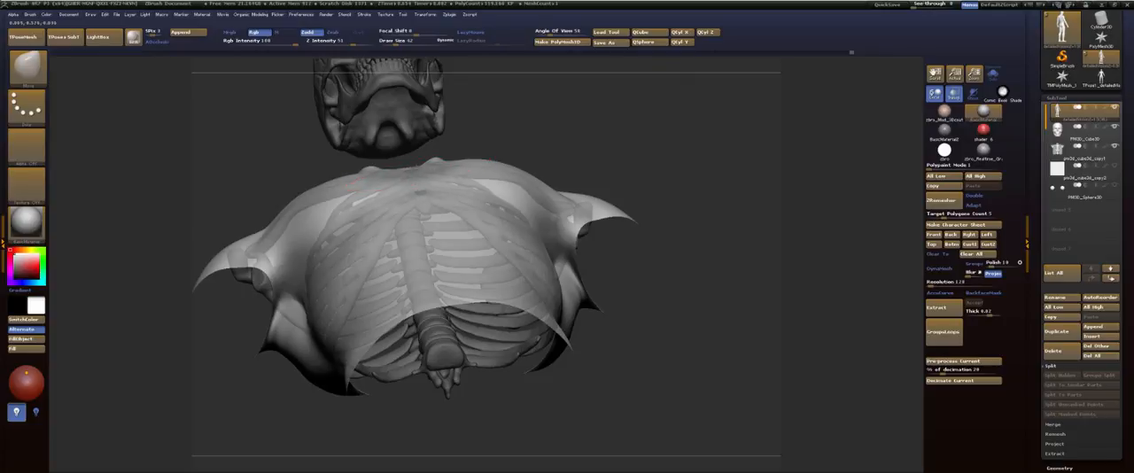
left_click_drag(651, 160, 626, 274)
mouse_move(572, 308)
left_mouse_down()
mouse_move(478, 306)
mouse_move(541, 283)
mouse_move(528, 286)
left_mouse_up()
Step: Enlarge the brush and smooth the flank and lower back below the rib cage
key("s")
left_click_drag(601, 314, 599, 241, "alt")
mouse_move(599, 241)
left_mouse_down()
mouse_move(571, 245)
mouse_move(551, 270)
left_mouse_up()
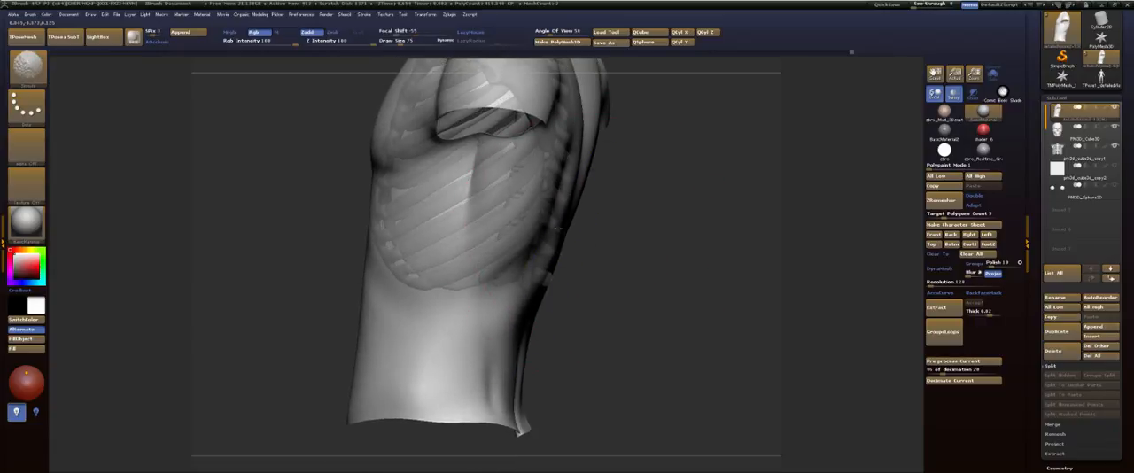
left_click_drag(631, 207, 513, 280, "alt")
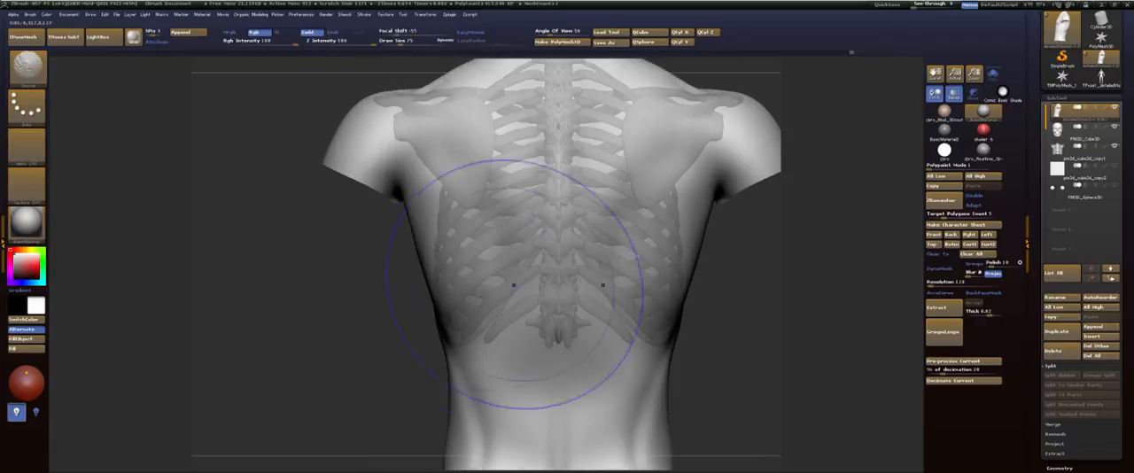
left_click_drag(416, 300, 418, 206, "alt")
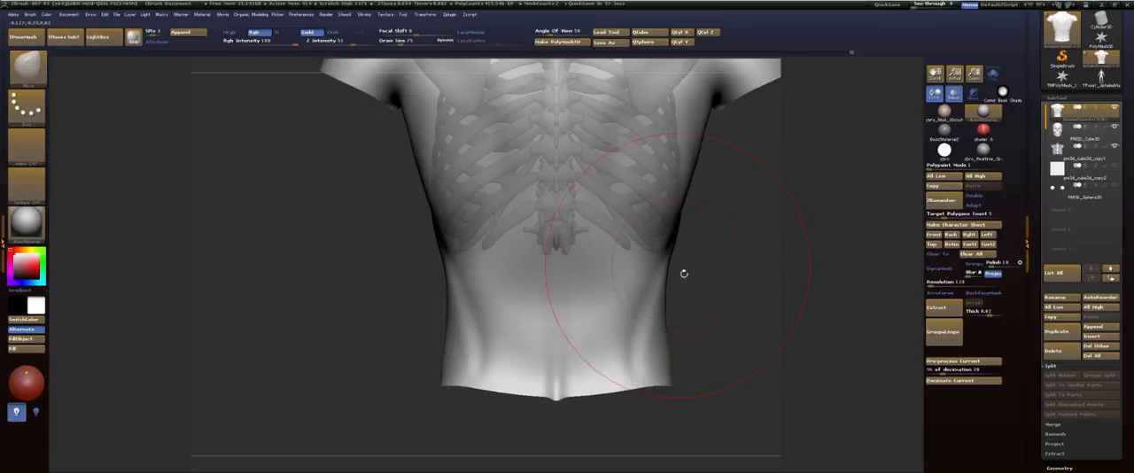
Step: Switch to the Clay Buildup brush and bring the hidden arms and lower body back into view
key("b")
key("c")
key("b")
left_click_drag(708, 281, 564, 256)
key("s")
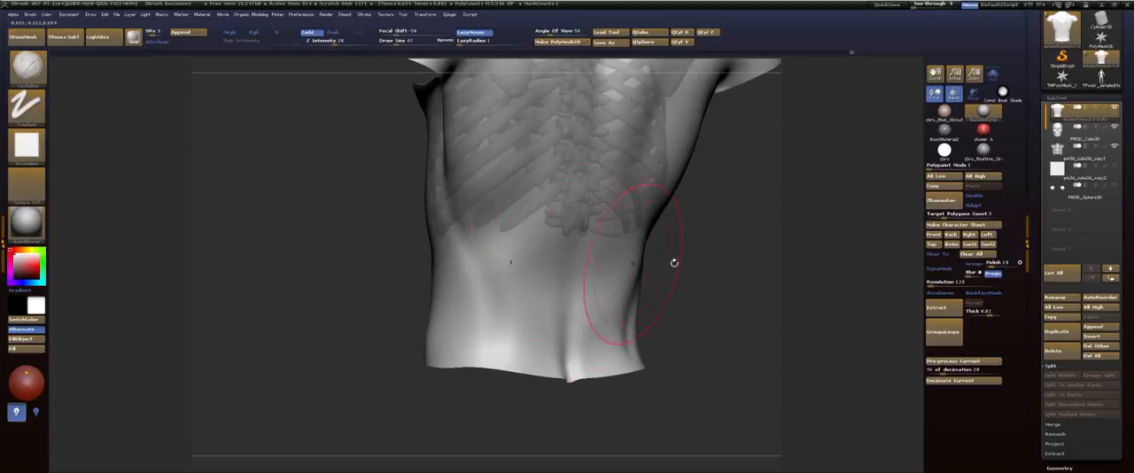
left_click(688, 268, "ctrl+shift")
Step: Build up the muscle columns beside the lower spine with vertical clay strokes and smooth them
mouse_move(562, 215)
left_mouse_down()
mouse_move(547, 365)
mouse_move(538, 292)
left_mouse_up()
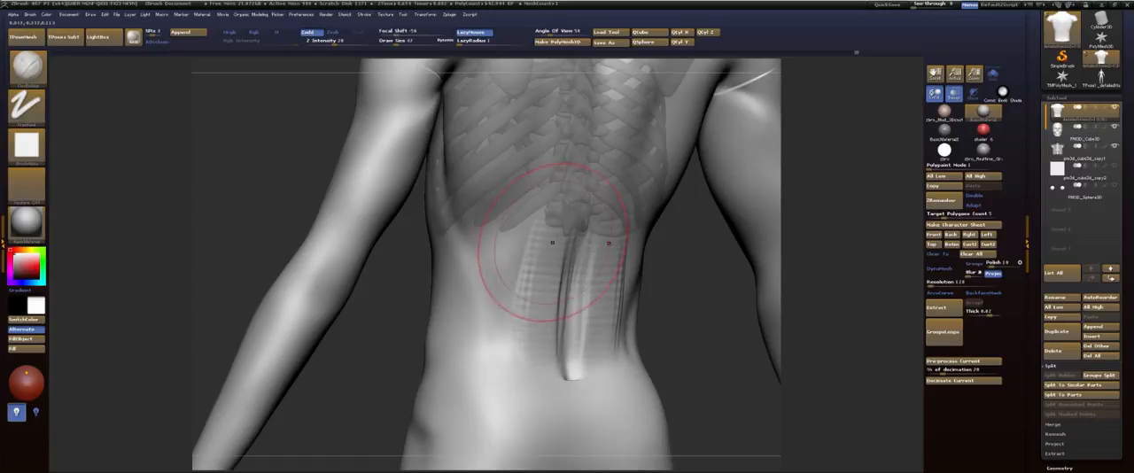
left_click_drag(552, 239, 537, 329)
left_click_drag(551, 221, 534, 277)
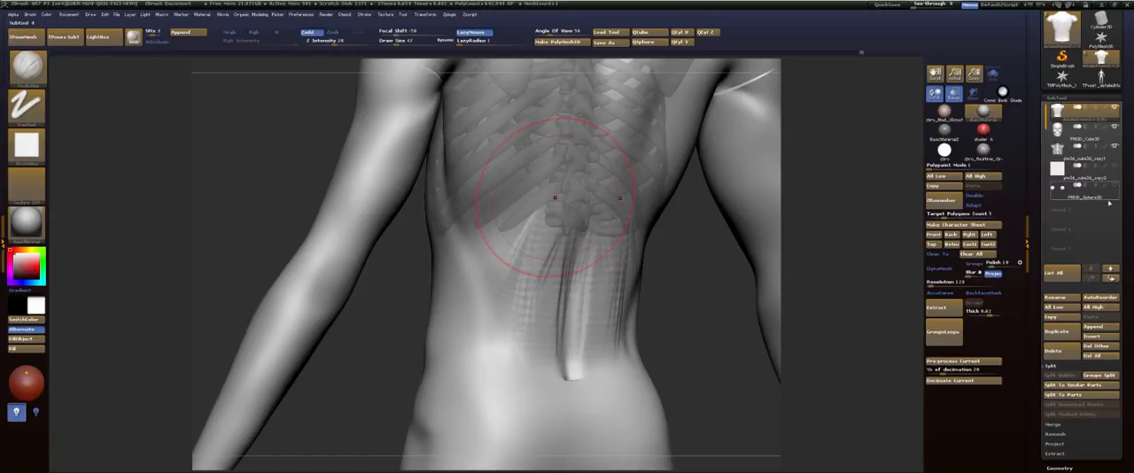
left_click_drag(551, 200, 530, 280)
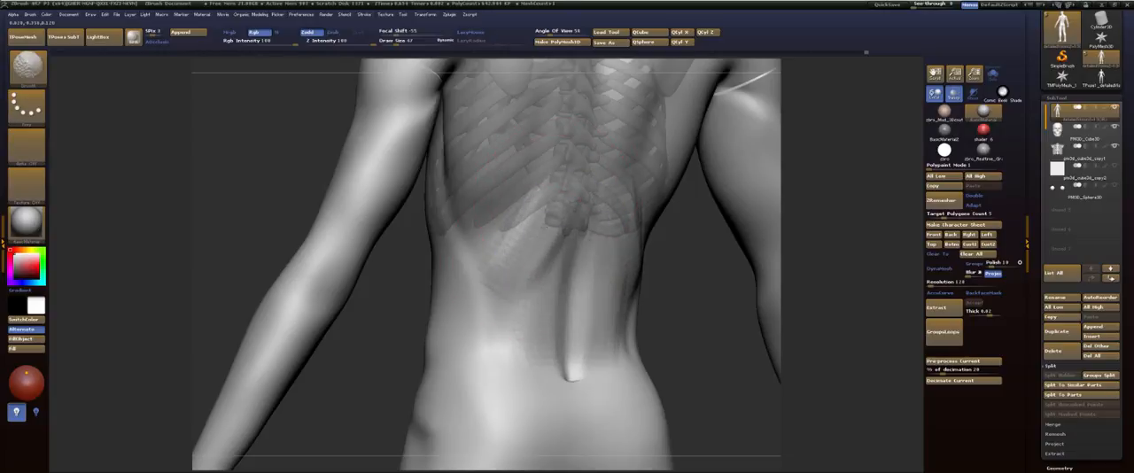
left_click_drag(515, 274, 516, 238, "shift")
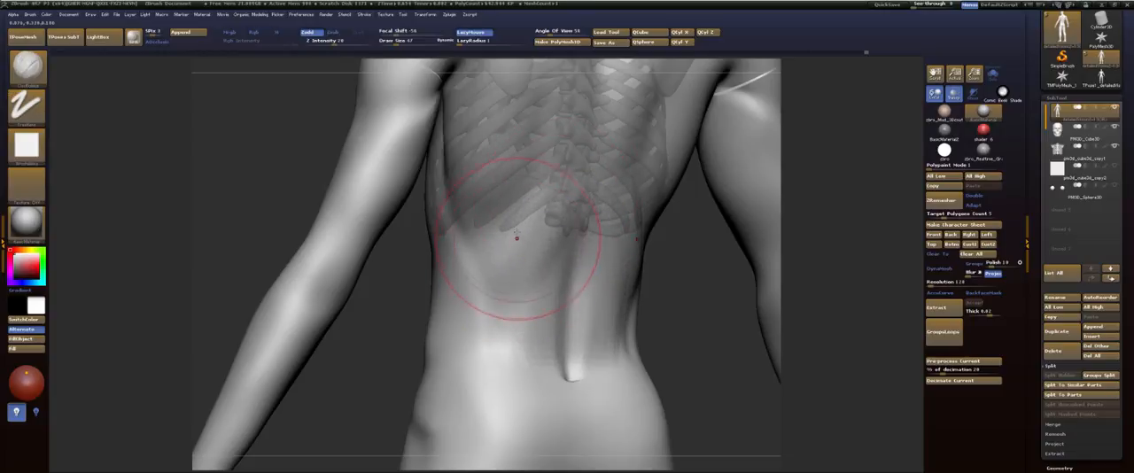
Step: Add clay over the ribs between the shoulder blade and waist, and smooth it into the lower back
left_click_drag(402, 409, 418, 445, "alt")
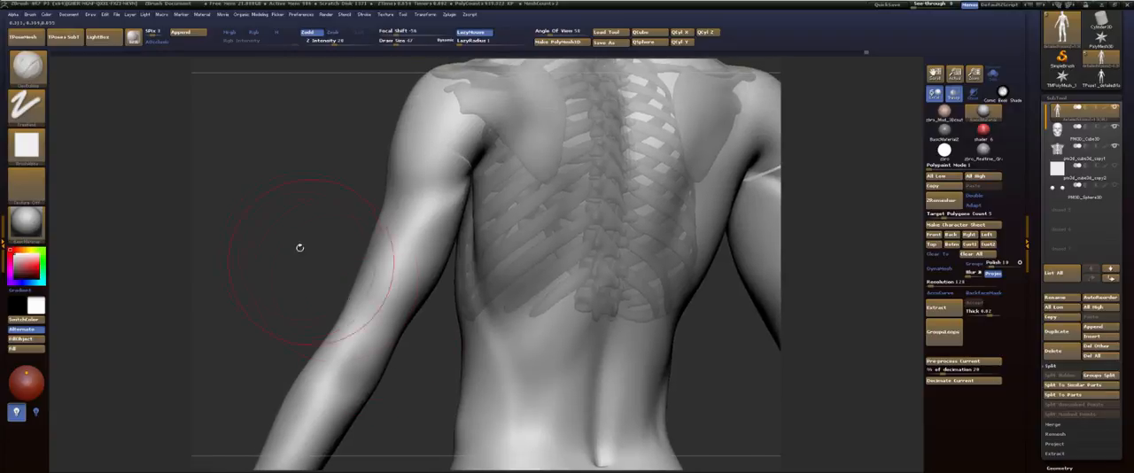
mouse_move(299, 248)
left_mouse_down()
mouse_move(321, 241)
mouse_move(310, 233)
left_mouse_up()
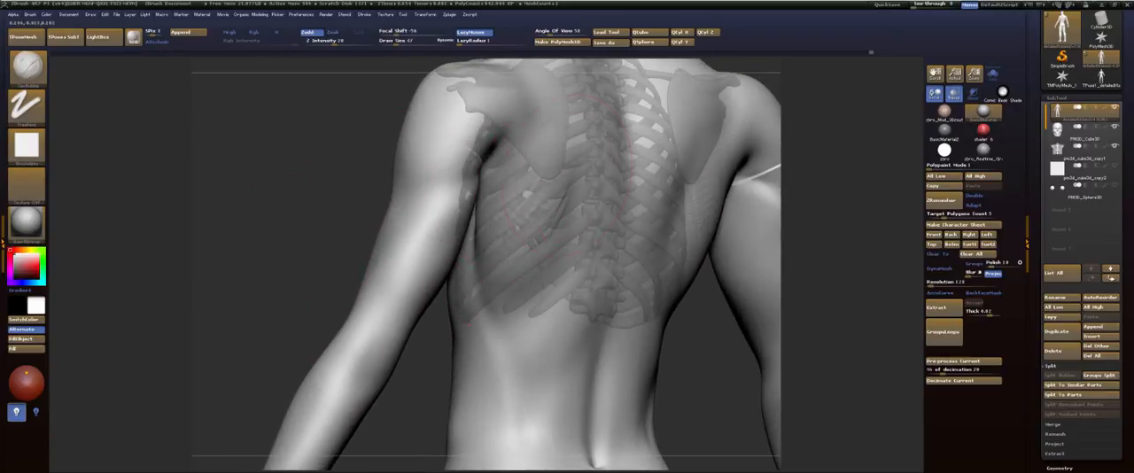
mouse_move(532, 239)
left_mouse_down("shift")
mouse_move(515, 257)
mouse_move(552, 365)
left_mouse_up("shift")
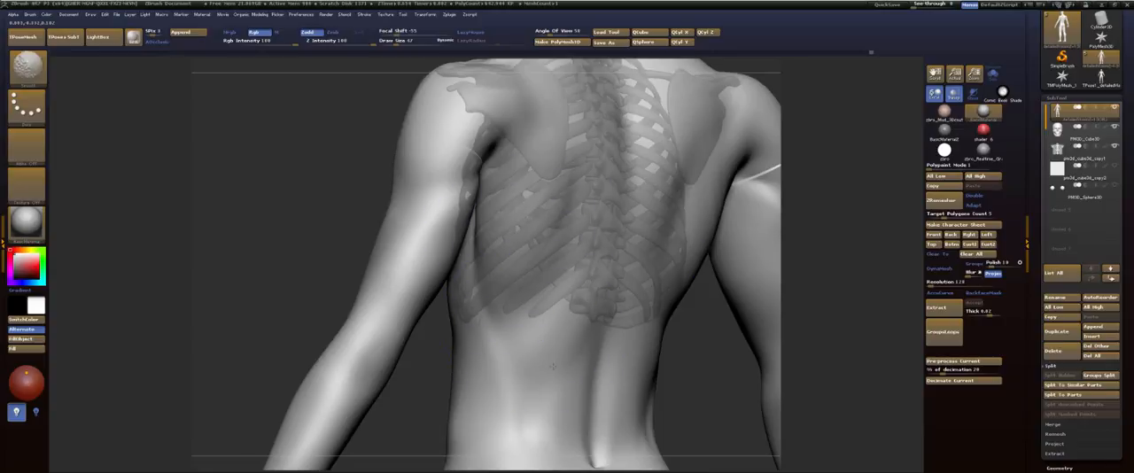
mouse_move(334, 250)
left_mouse_down()
mouse_move(666, 194)
mouse_move(653, 254)
mouse_move(693, 138)
left_mouse_up()
mouse_move(676, 218)
left_mouse_down("alt")
mouse_move(687, 224)
mouse_move(703, 171)
mouse_move(657, 280)
mouse_move(637, 238)
left_mouse_up("alt")
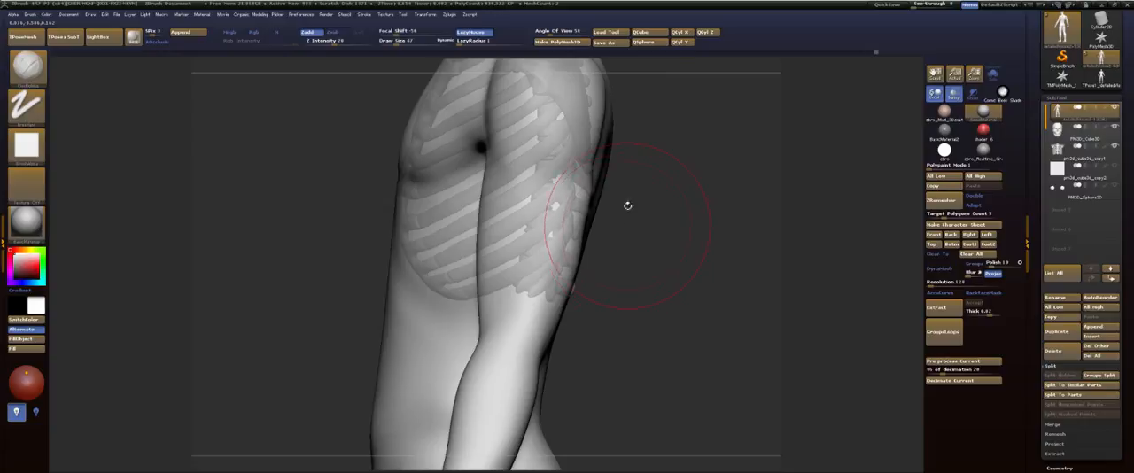
left_click_drag(668, 281, 710, 235)
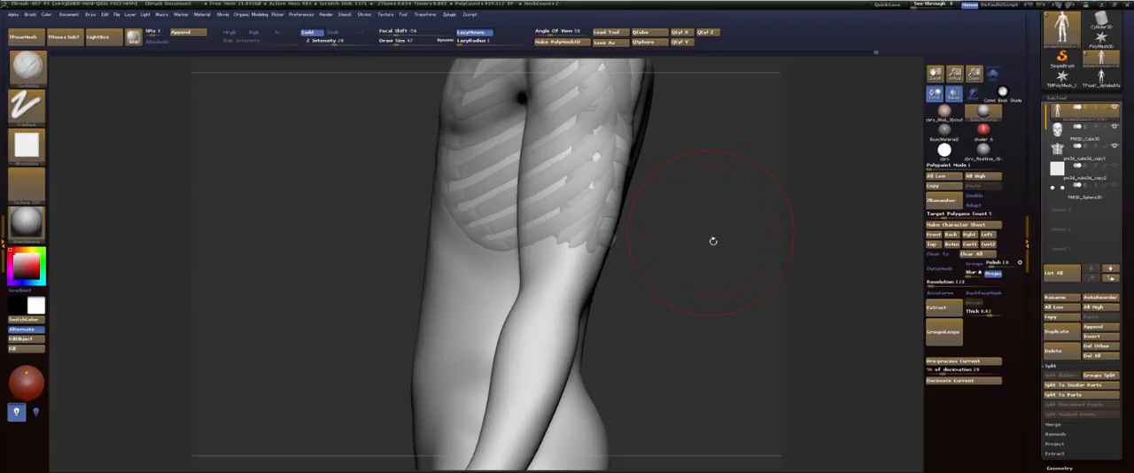
left_click_drag(704, 264, 727, 266)
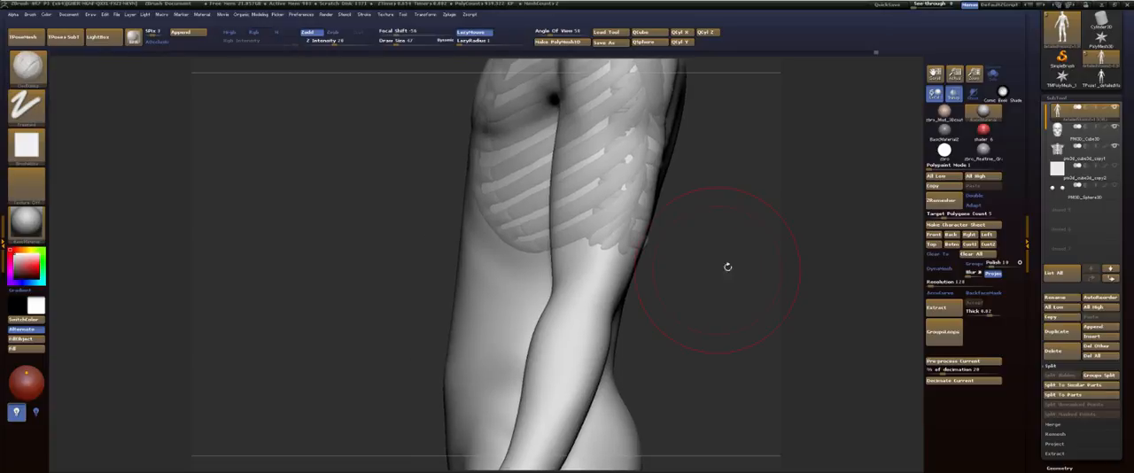
Step: Select the flat plane subtool and insert the Pelvis mesh from the skeleton insert brush at the figure's hips
left_click(1082, 178)
key("f")
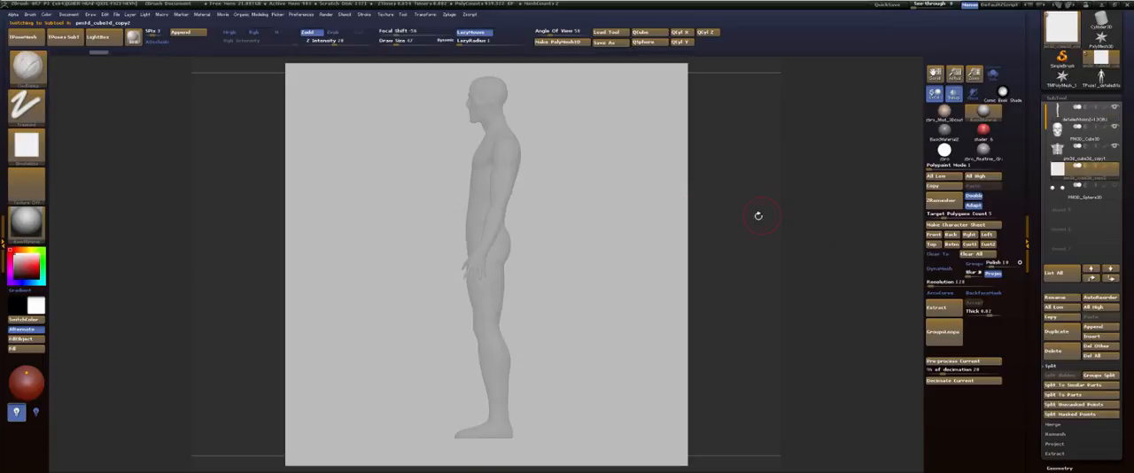
left_click_drag(758, 216, 804, 215)
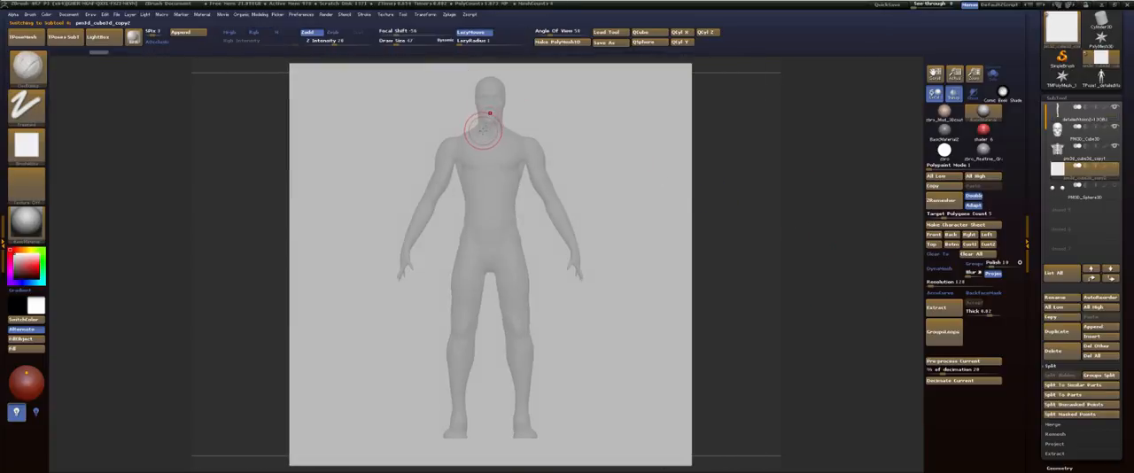
key("b")
left_click(343, 167)
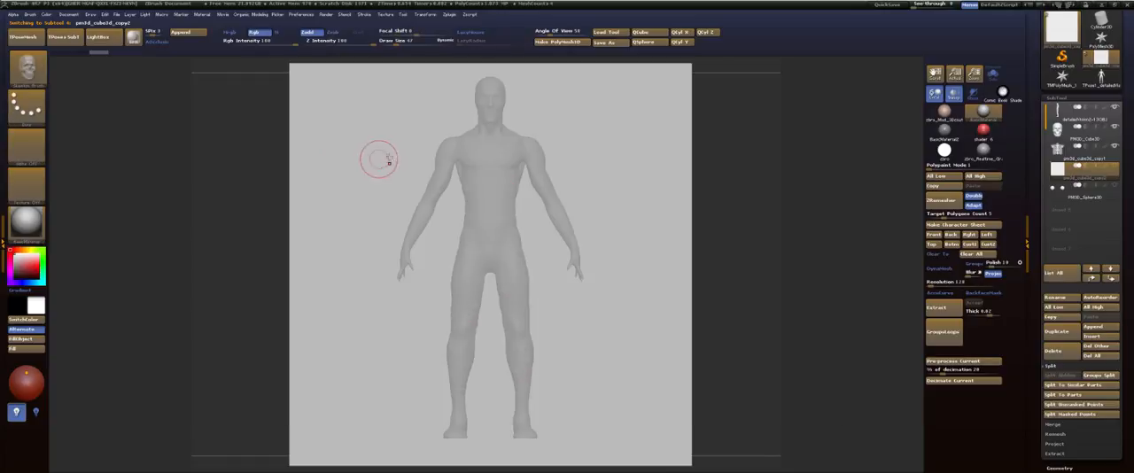
key("m")
mouse_move(461, 217)
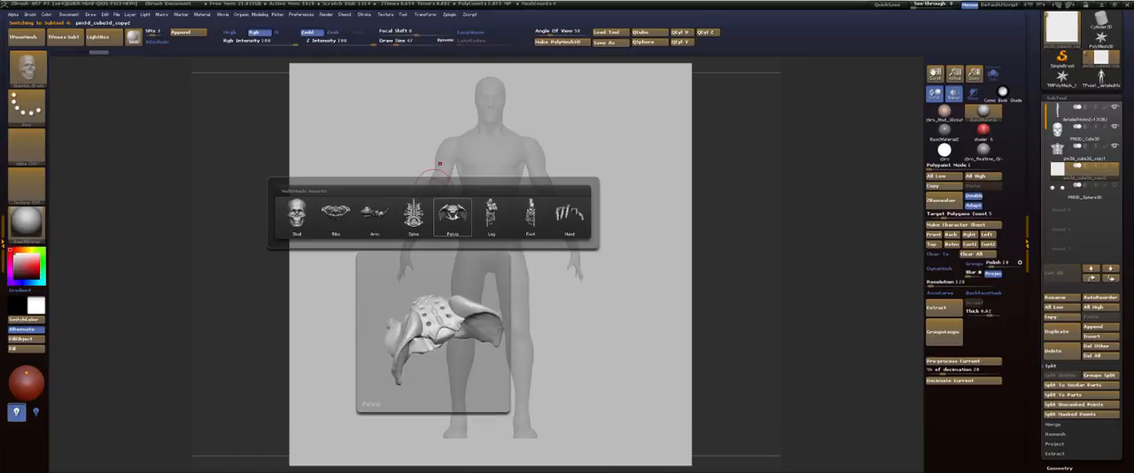
mouse_move(413, 215)
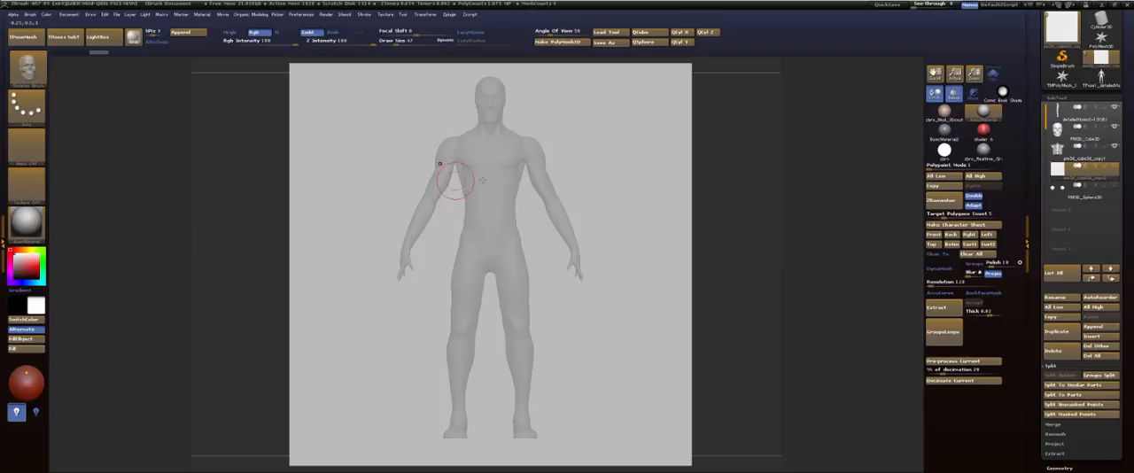
key("shift+f")
left_click_drag(489, 264, 491, 302)
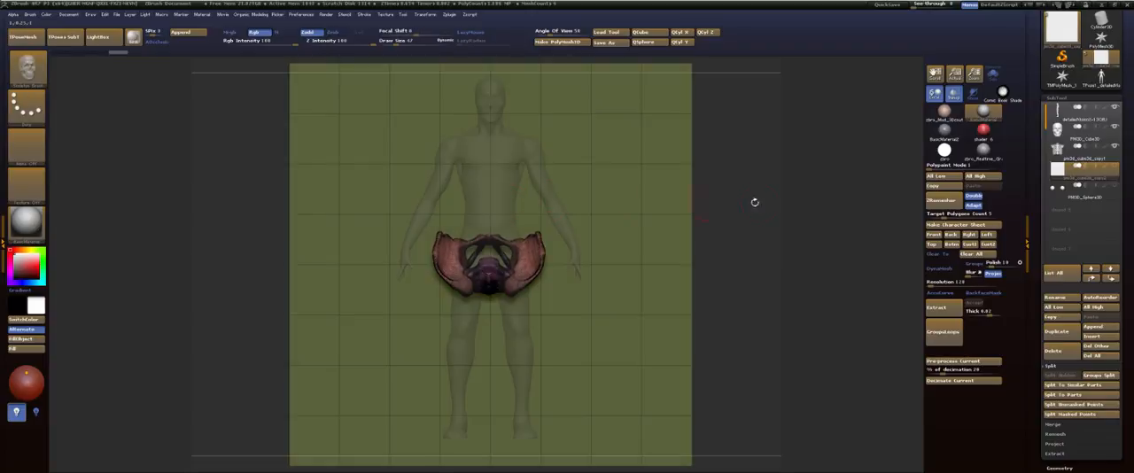
Step: Split the inserted pelvis from the plane into its own subtool and select it
mouse_move(770, 193)
left_mouse_down()
mouse_move(723, 188)
mouse_move(742, 215)
left_mouse_up()
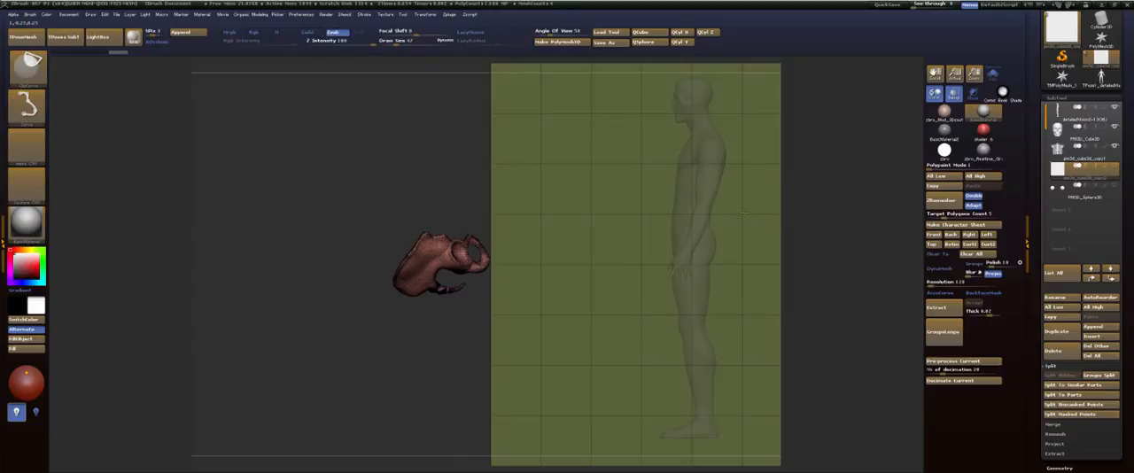
left_click(745, 213, "ctrl+shift")
left_click(1058, 381)
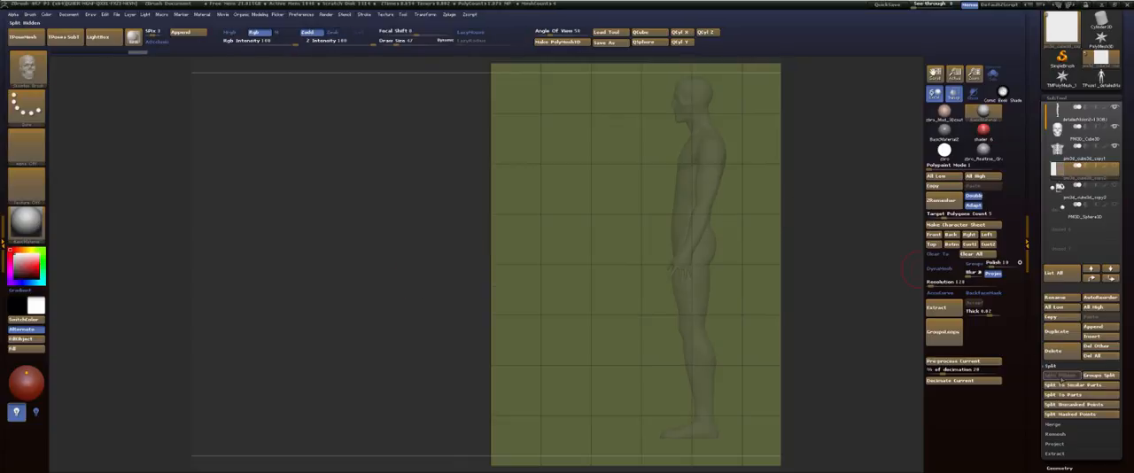
left_click(1109, 193)
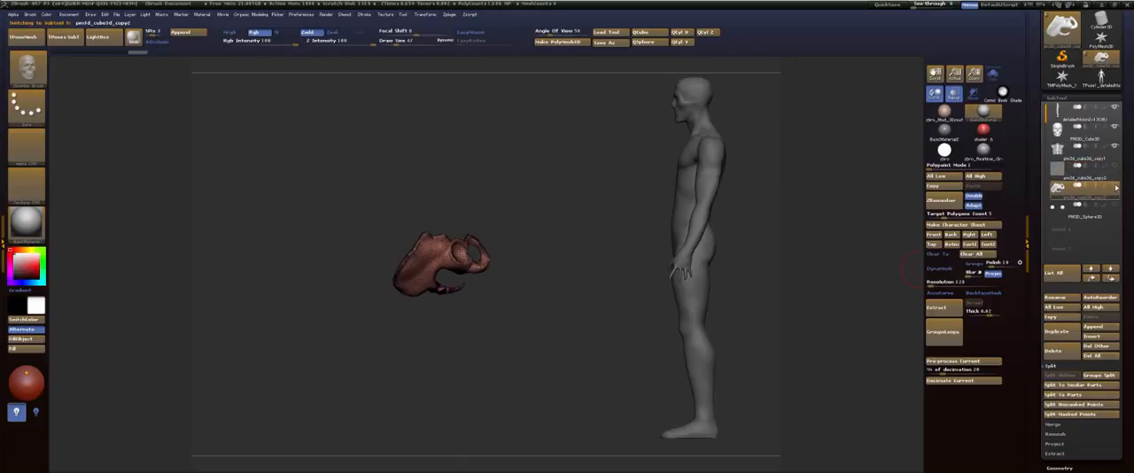
Step: Try to delete hidden geometry from the pelvis subtool
left_click(1052, 99)
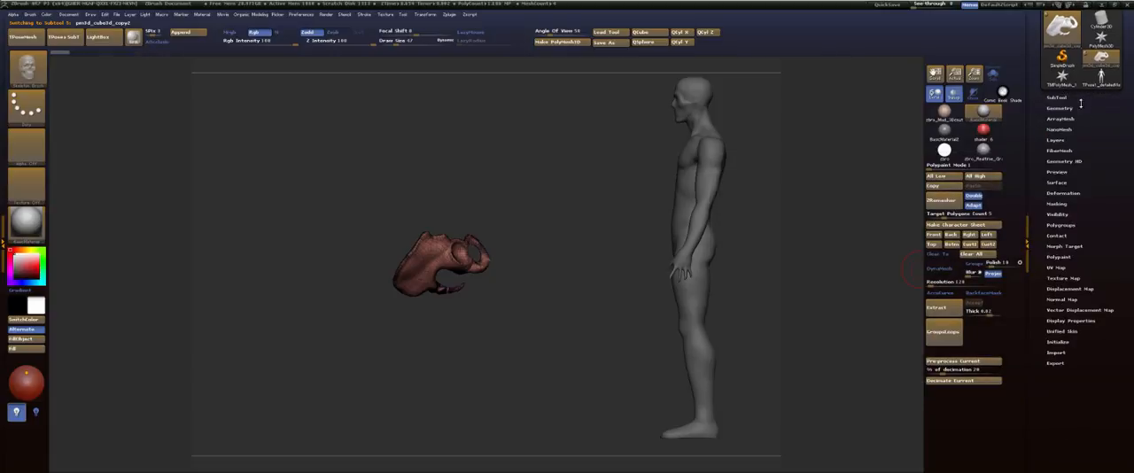
left_click(1079, 106)
key("ctrl+shift")
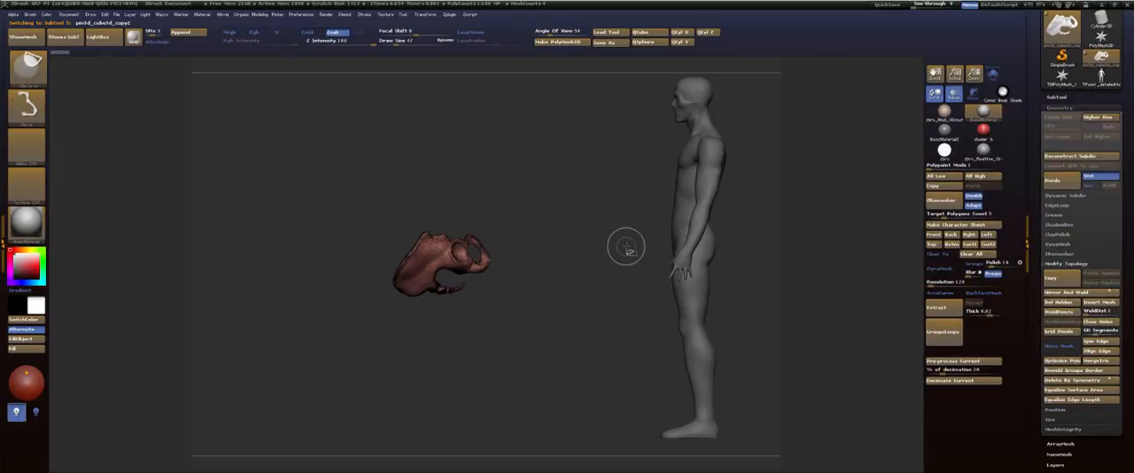
left_click(1062, 302)
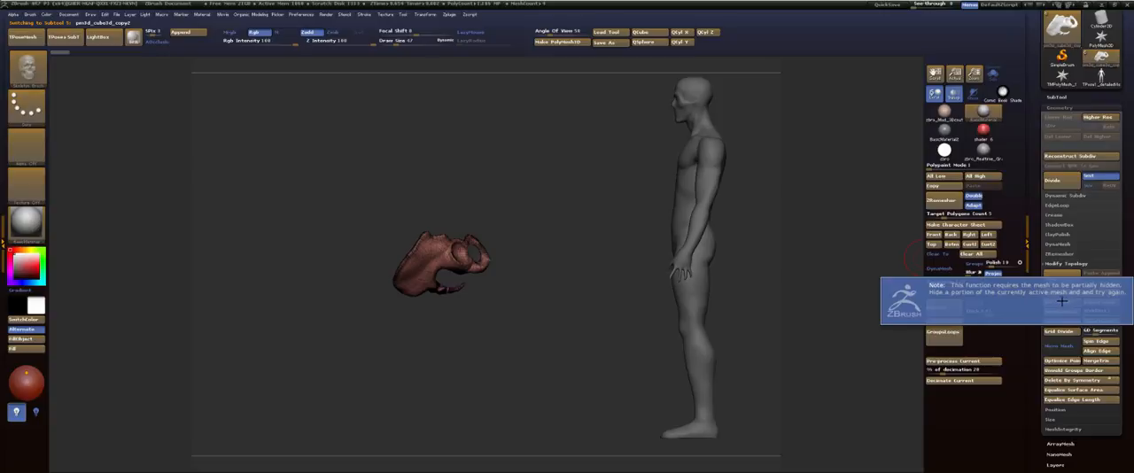
Step: Rotate the pelvis upright in side view to match the standing figure, and compare both from the front
left_click_drag(790, 212, 609, 250)
left_click_drag(678, 240, 625, 233, "shift")
key("w")
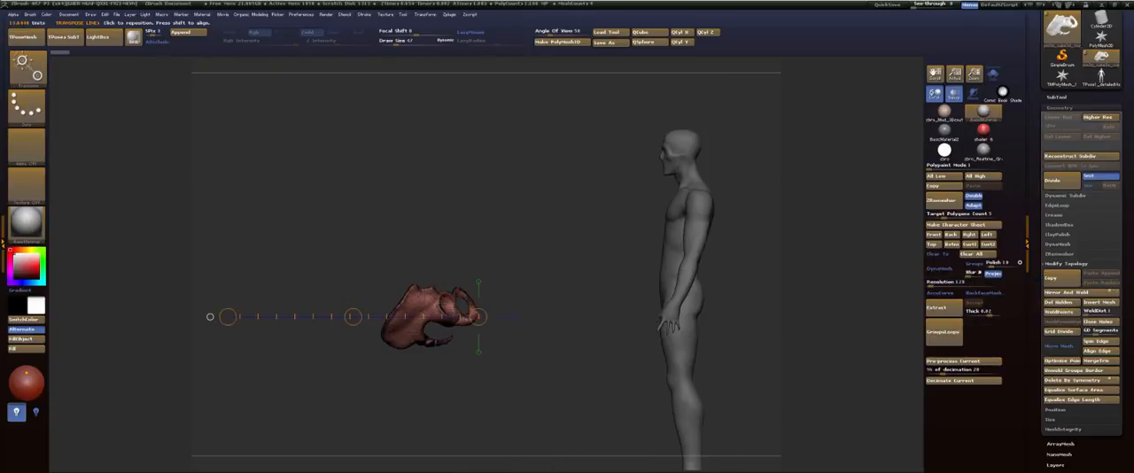
mouse_move(438, 304)
left_mouse_down("shift")
mouse_move(545, 304)
mouse_move(532, 354)
mouse_move(476, 402)
left_mouse_up("shift")
key("shift+f")
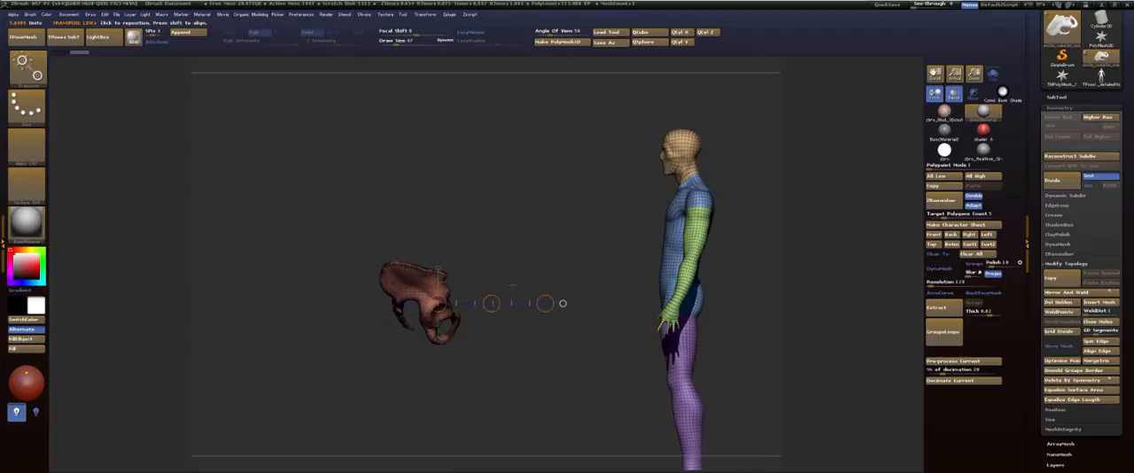
key("q")
left_click_drag(508, 265, 664, 239)
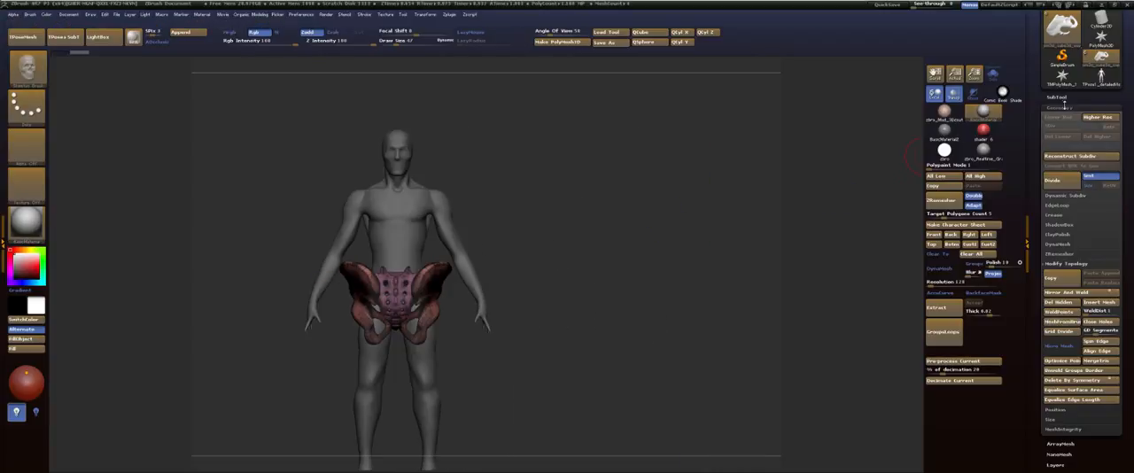
Step: Recentre the pelvis in its preview and store that orientation
left_click(1056, 98)
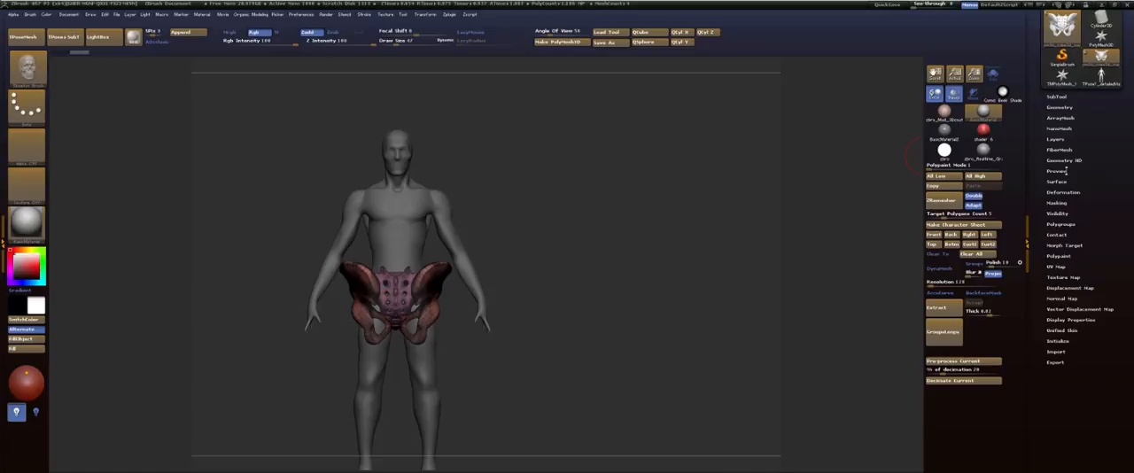
left_click(1058, 171)
left_click_drag(1084, 201, 1046, 197)
left_click(1070, 263)
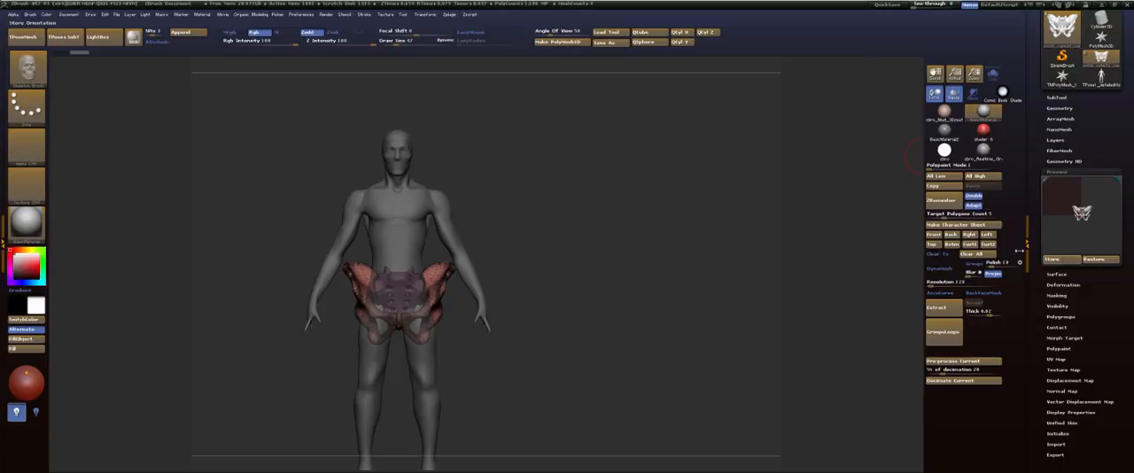
Step: Scale the pelvis down to the figure's hip width and position it within the hips in front view
left_click_drag(593, 203, 363, 223)
key("w")
mouse_move(499, 296)
left_mouse_down("shift")
mouse_move(577, 296)
mouse_move(448, 292)
left_mouse_up("shift")
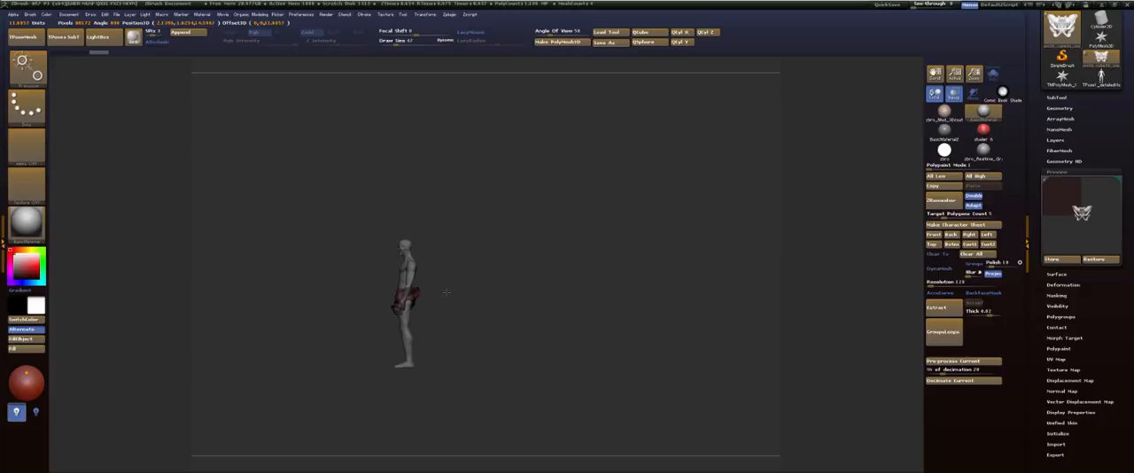
left_click_drag(498, 234, 649, 307)
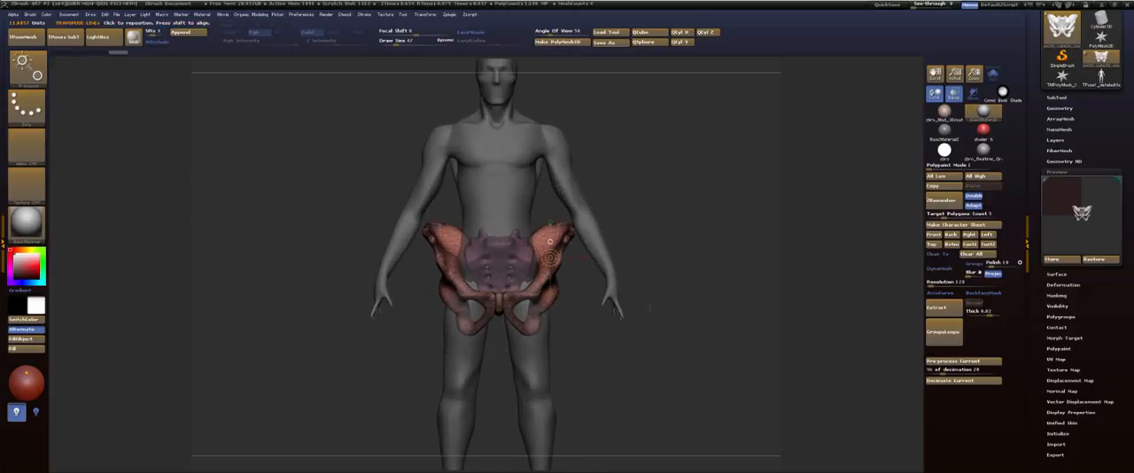
left_click_drag(550, 257, 856, 257, "shift")
left_click_drag(530, 291, 567, 285, "shift")
left_click(676, 291)
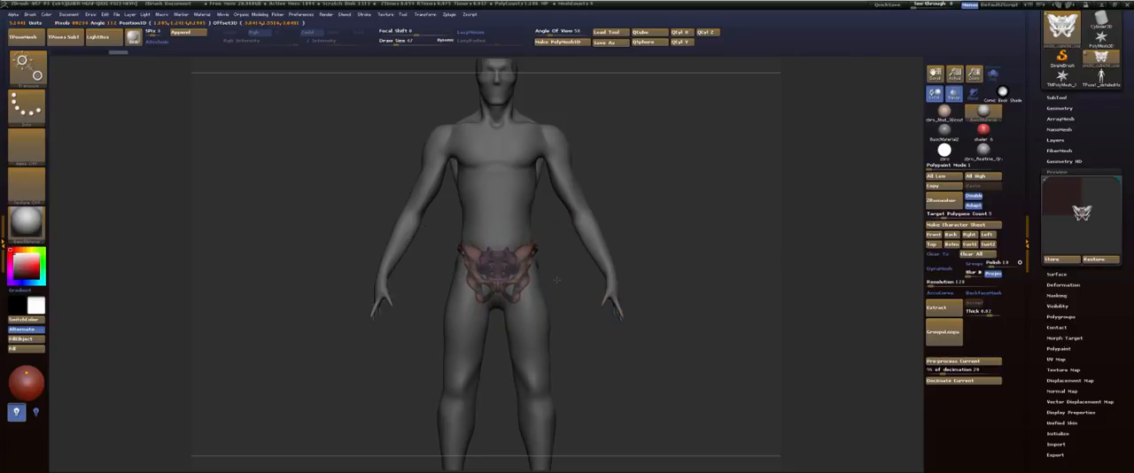
left_click_drag(557, 280, 558, 279)
left_click(527, 234)
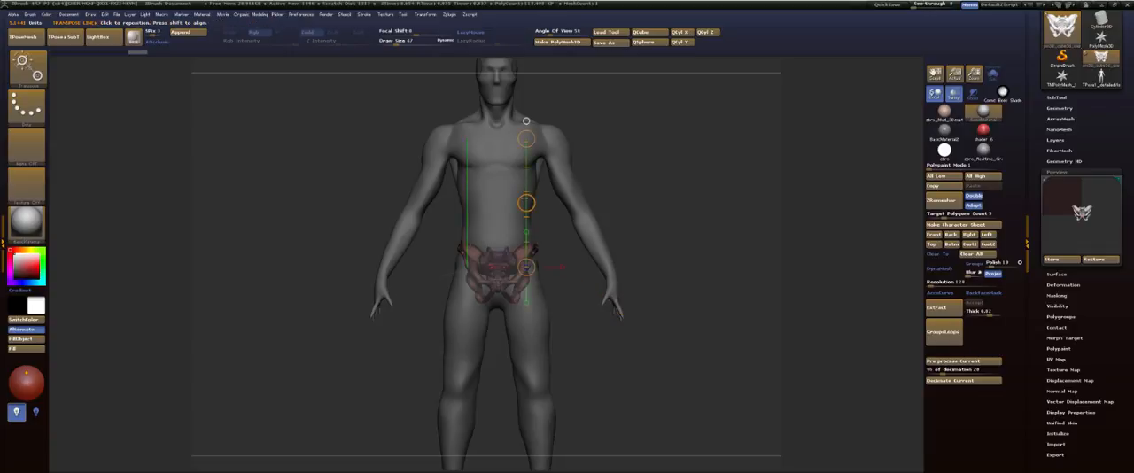
left_click_drag(531, 199, 532, 188)
Step: Tilt the pelvis in side view around its front iliac point to fit the standing figure's hips
left_click_drag(713, 173, 725, 323)
mouse_move(673, 256)
left_mouse_down("shift")
mouse_move(751, 256)
mouse_move(695, 251)
left_mouse_up("shift")
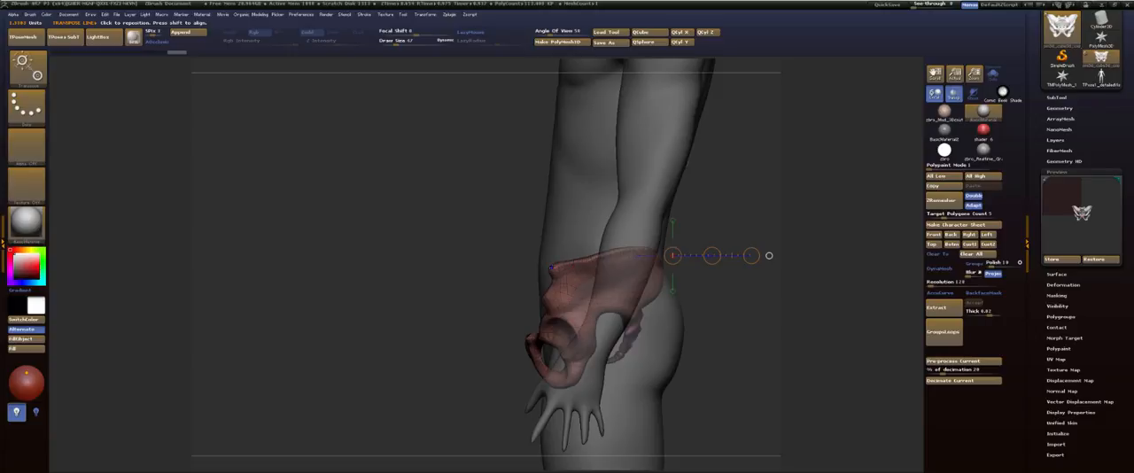
left_click_drag(551, 268, 441, 267, "shift")
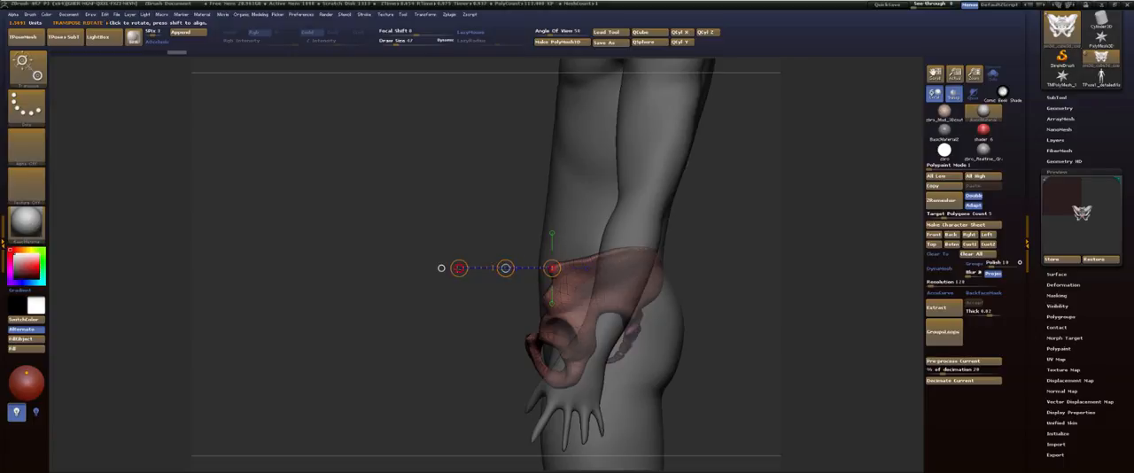
left_click_drag(441, 268, 465, 299)
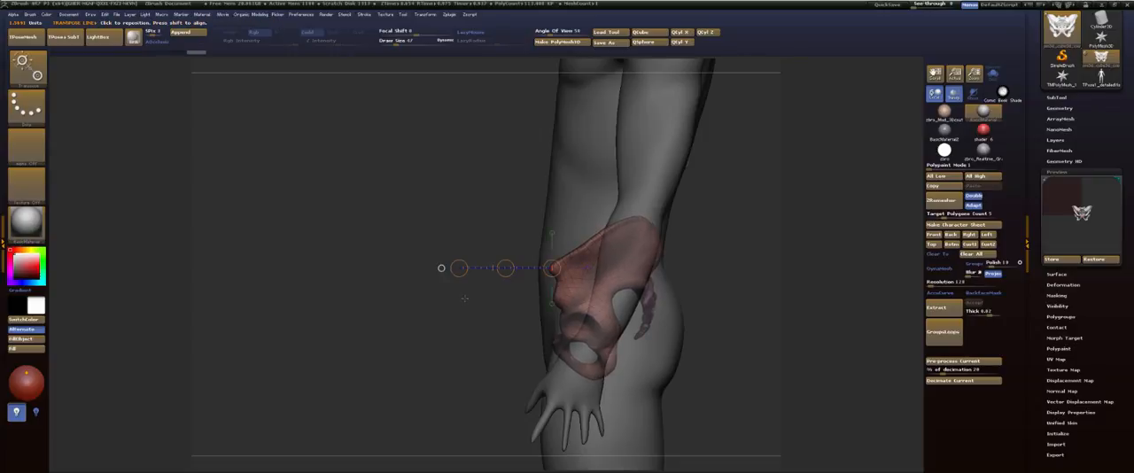
Step: Adjust the pelvis's placement from the back, refine its tilt in side view, and compare the fit from the front
left_click_drag(708, 232, 418, 310)
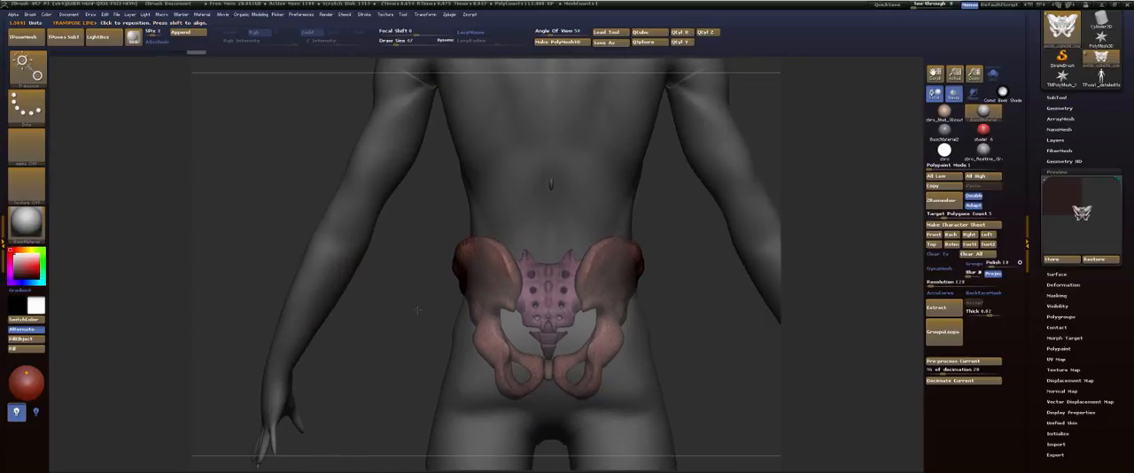
left_click(641, 252)
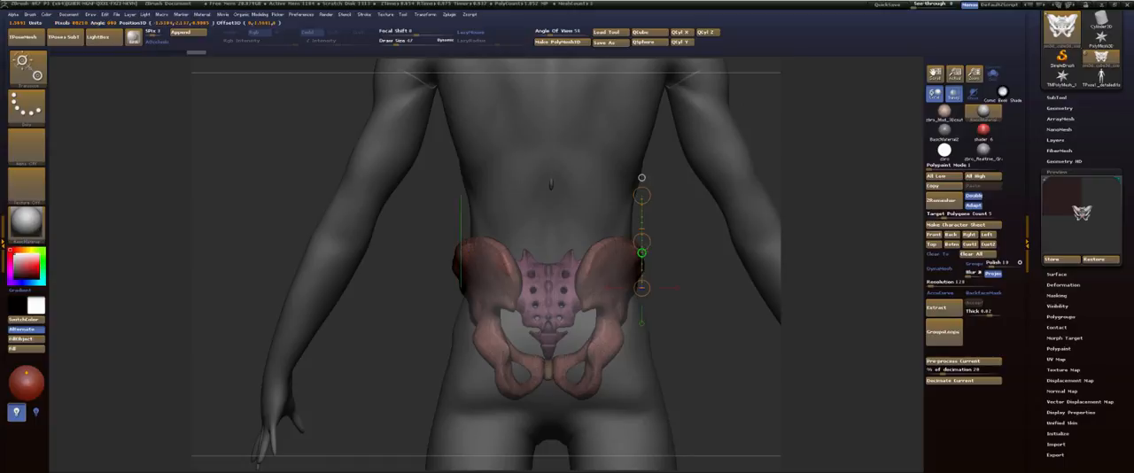
left_click_drag(643, 238, 673, 248)
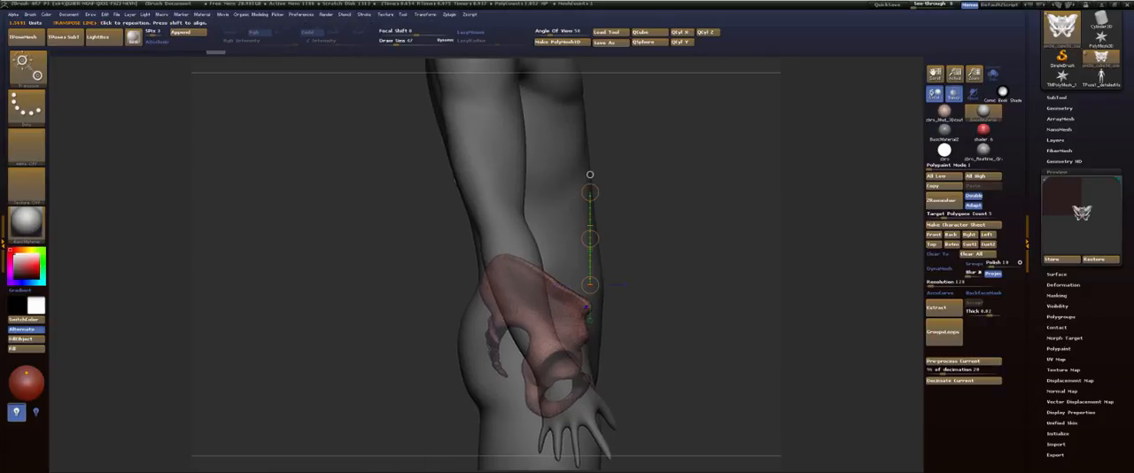
mouse_move(585, 307)
left_mouse_down()
mouse_move(676, 306)
mouse_move(673, 295)
mouse_move(625, 305)
left_mouse_up()
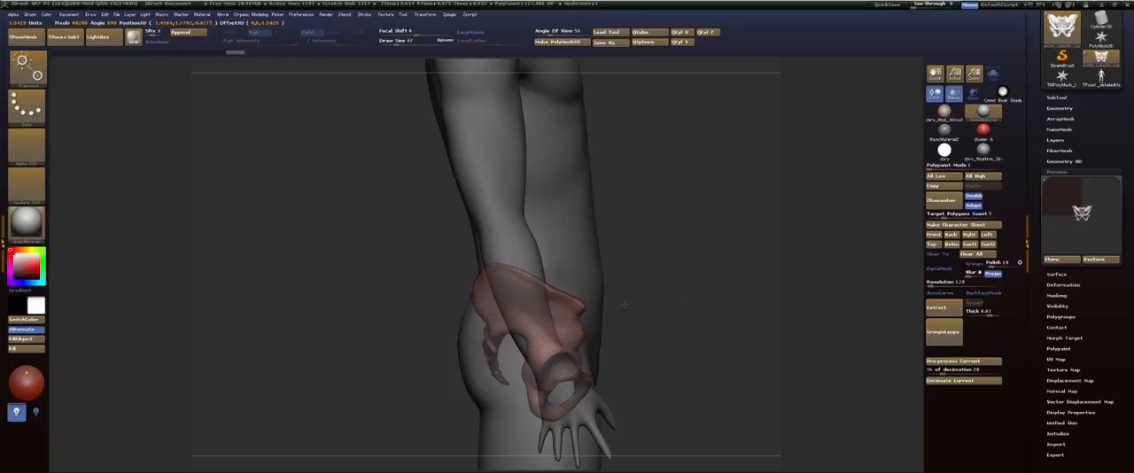
key("q")
mouse_move(678, 238)
left_mouse_down("shift")
mouse_move(623, 257)
mouse_move(643, 319)
mouse_move(555, 329)
mouse_move(454, 162)
left_mouse_up("shift")
left_click_drag(679, 264, 594, 293)
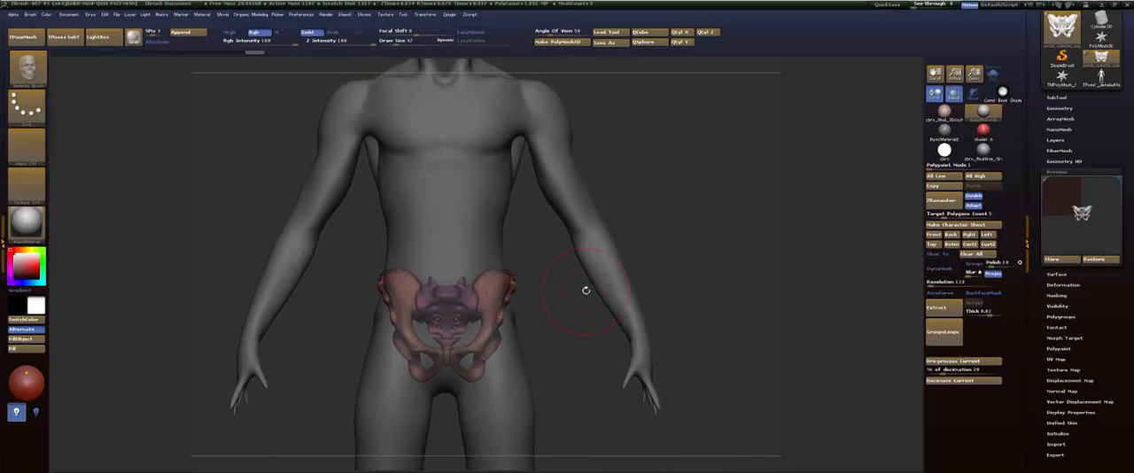
left_click_drag(568, 324, 641, 296, "alt")
Step: Unify the pelvis subtool's size, scale it back down and move it up to the figure's hips
key("space")
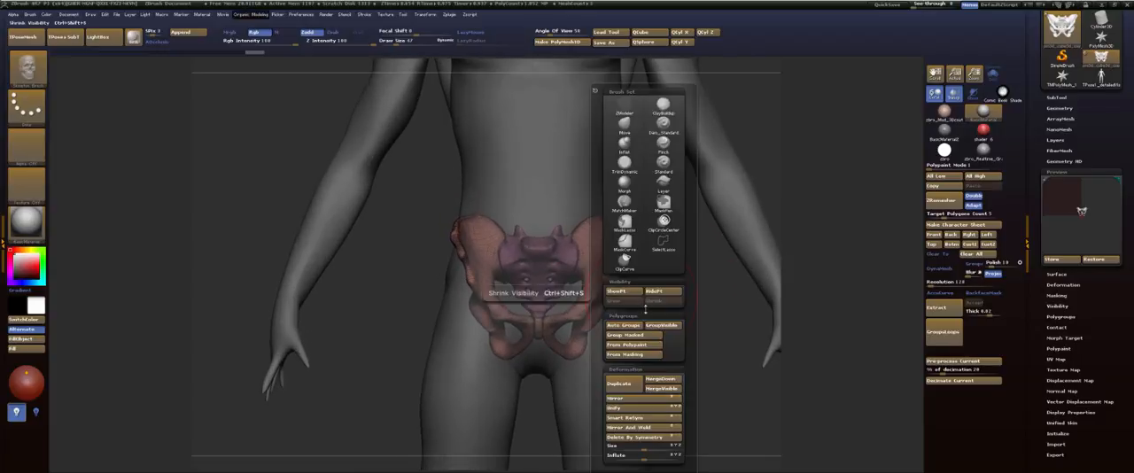
left_click(623, 408)
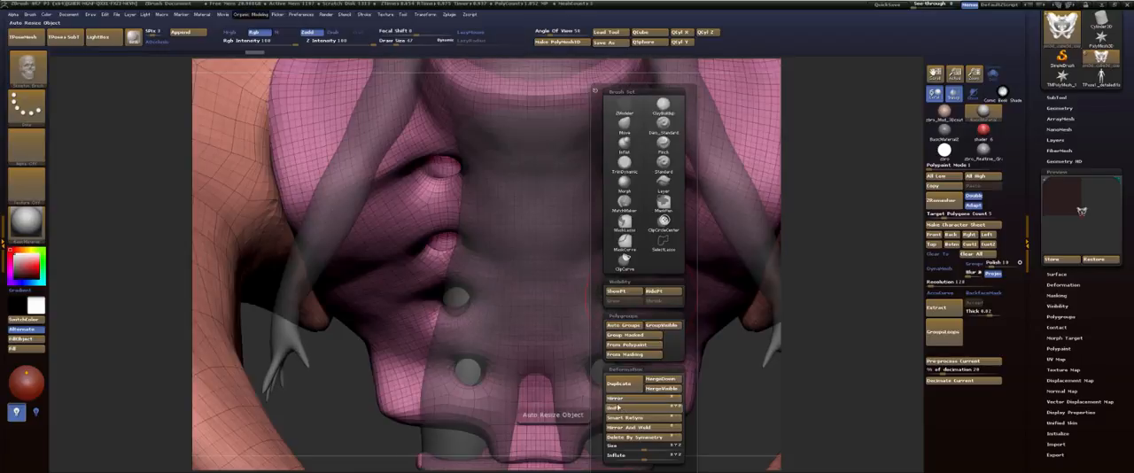
key("e")
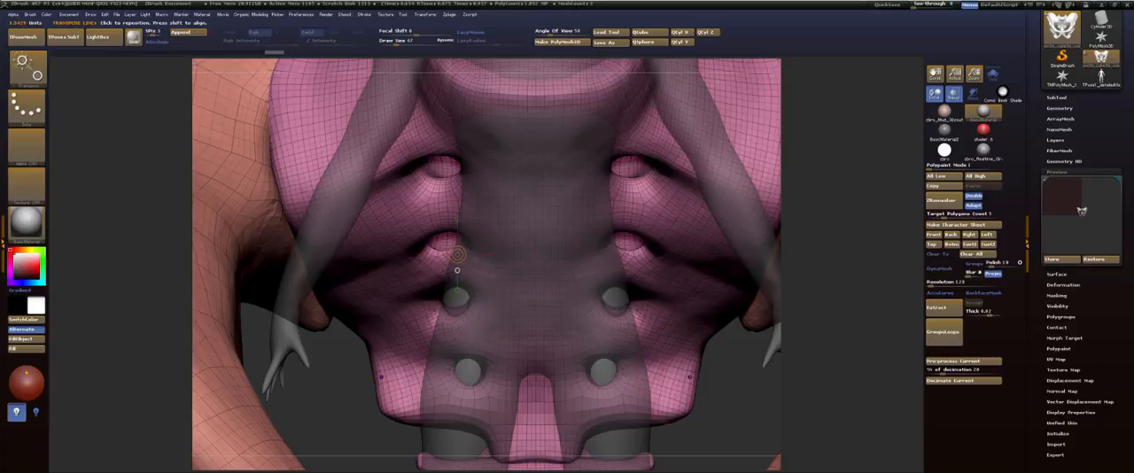
mouse_move(714, 384)
left_mouse_down()
mouse_move(736, 396)
mouse_move(721, 391)
left_mouse_up()
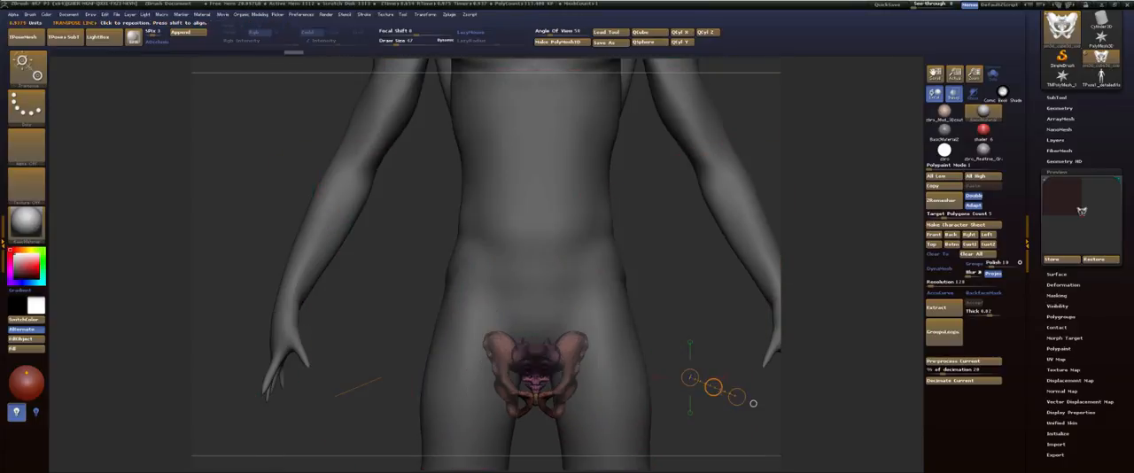
left_click(690, 342)
key("w")
left_click_drag(690, 353, 675, 273, "shift")
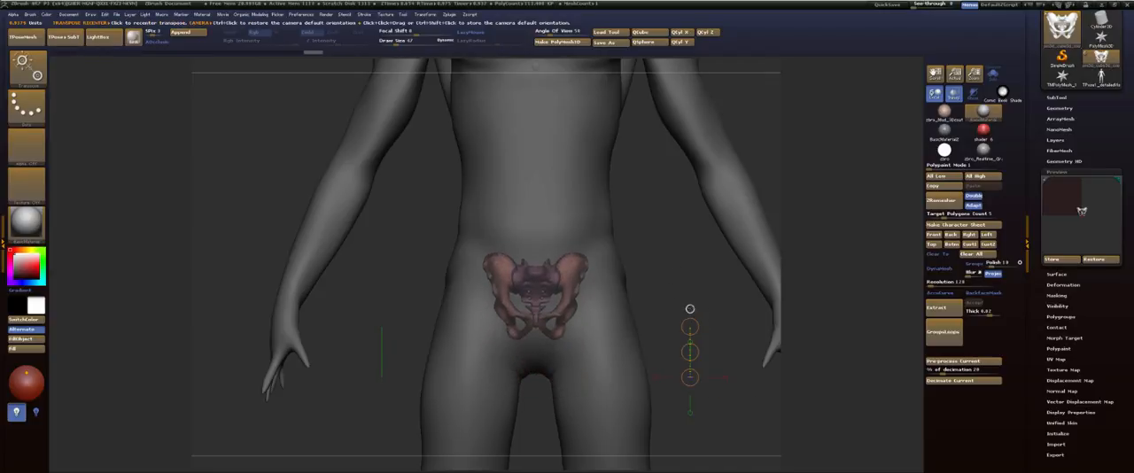
Step: Enlarge the pelvis so it spans the width of the figure's hips
mouse_move(555, 291)
left_mouse_down()
mouse_move(595, 310)
mouse_move(624, 291)
mouse_move(740, 290)
mouse_move(722, 292)
left_mouse_up()
key("q")
mouse_move(685, 242)
left_mouse_down()
mouse_move(558, 250)
mouse_move(700, 237)
left_mouse_up()
key("w")
mouse_move(704, 266)
left_mouse_down()
mouse_move(787, 265)
mouse_move(539, 265)
left_mouse_up()
left_click_drag(617, 197, 662, 197, "shift")
left_click_drag(751, 218, 741, 274)
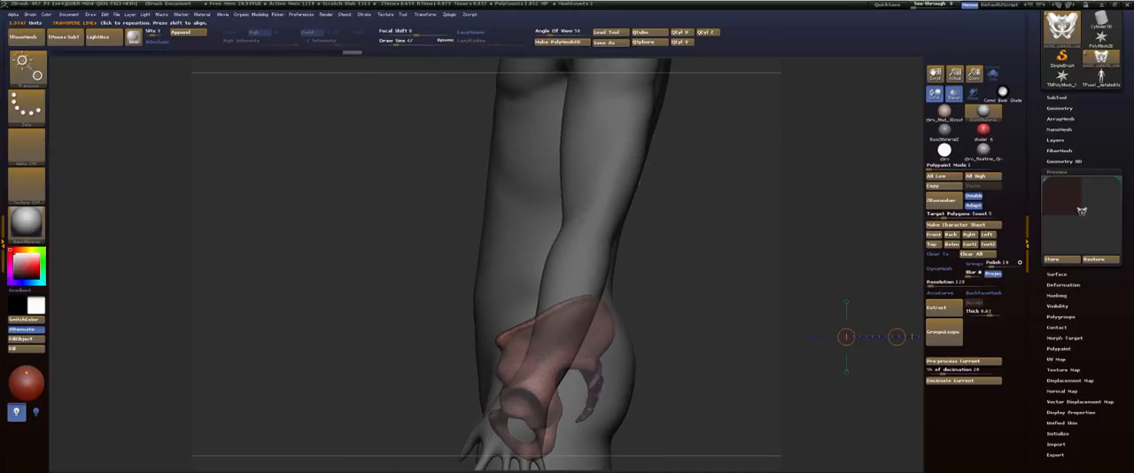
Step: Fine-tune the pelvis's height in side view and check its fit against the waist from the front
left_click(590, 329)
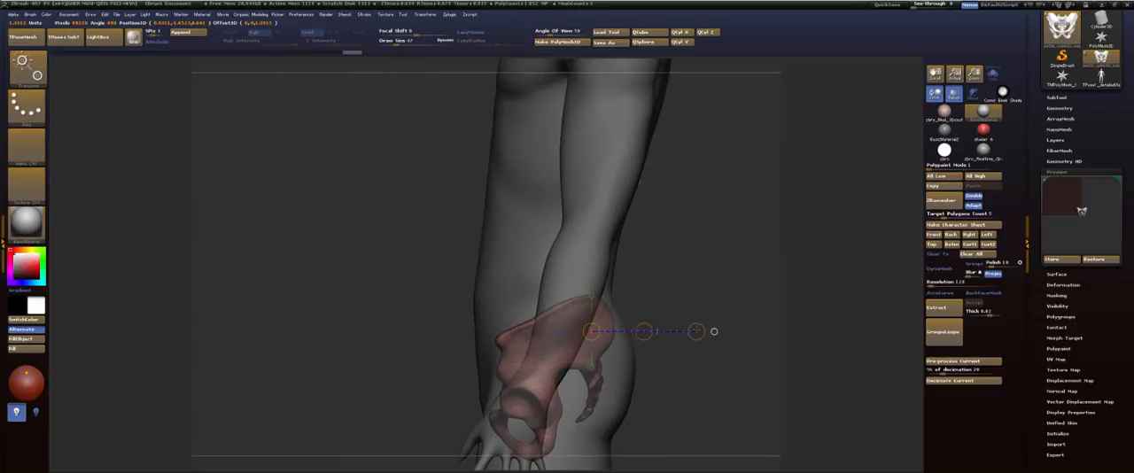
left_click(591, 296)
left_click_drag(591, 281, 589, 269)
left_click_drag(673, 265, 779, 266, "shift")
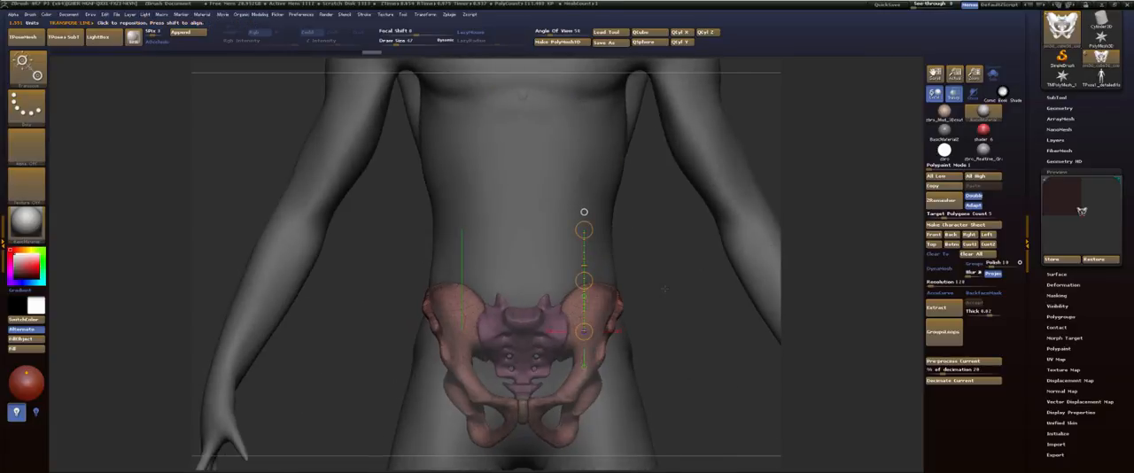
key("q")
mouse_move(664, 289)
left_mouse_down()
mouse_move(710, 324)
mouse_move(762, 321)
mouse_move(666, 345)
mouse_move(695, 233)
mouse_move(625, 253)
left_mouse_up()
mouse_move(662, 276)
left_mouse_down()
mouse_move(706, 278)
mouse_move(685, 283)
mouse_move(687, 197)
mouse_move(658, 258)
mouse_move(704, 256)
mouse_move(656, 245)
mouse_move(850, 246)
left_mouse_up()
left_click_drag(678, 261, 661, 356, "alt")
Step: Select the body subtool and display the pelvis subtool through it
left_click(614, 256, "alt")
left_click_drag(683, 269, 669, 278)
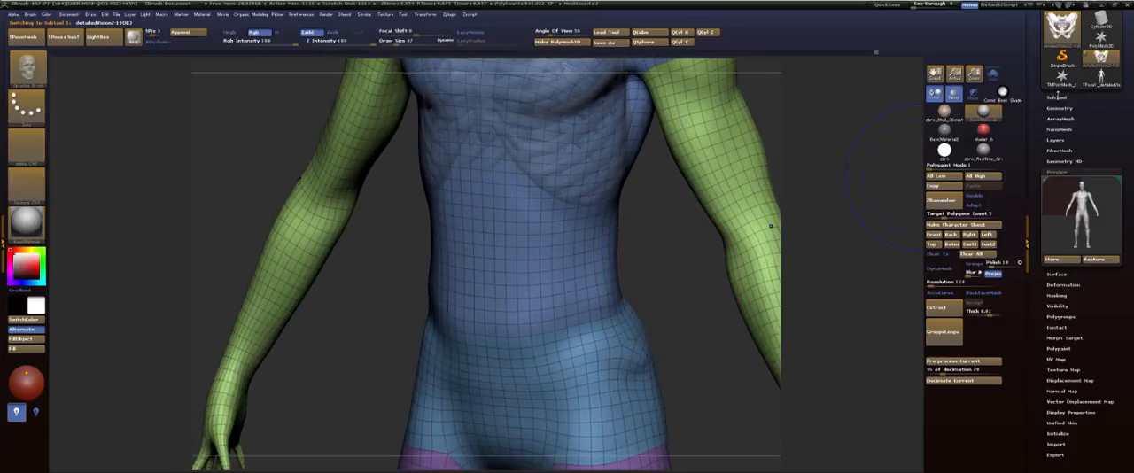
left_click(1058, 98)
left_click(1114, 184)
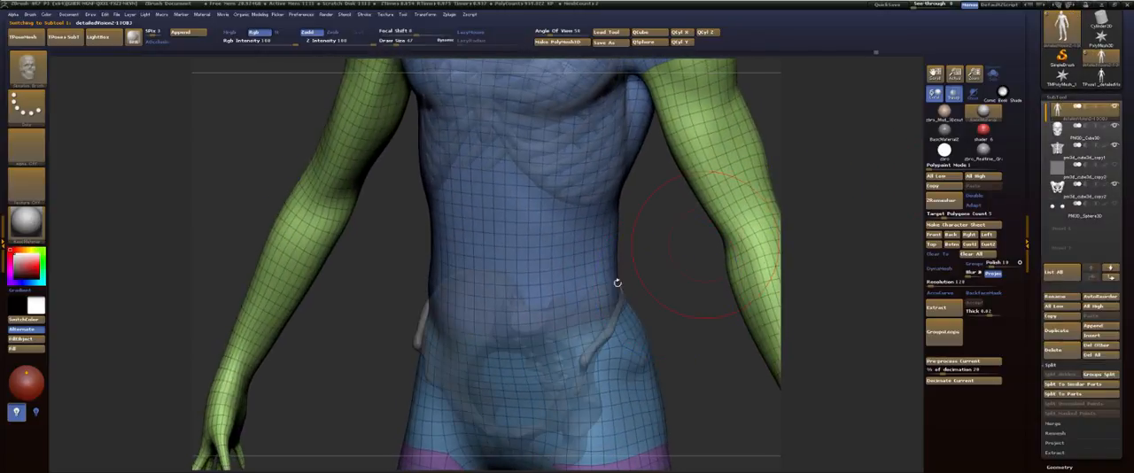
left_click_drag(654, 250, 694, 234)
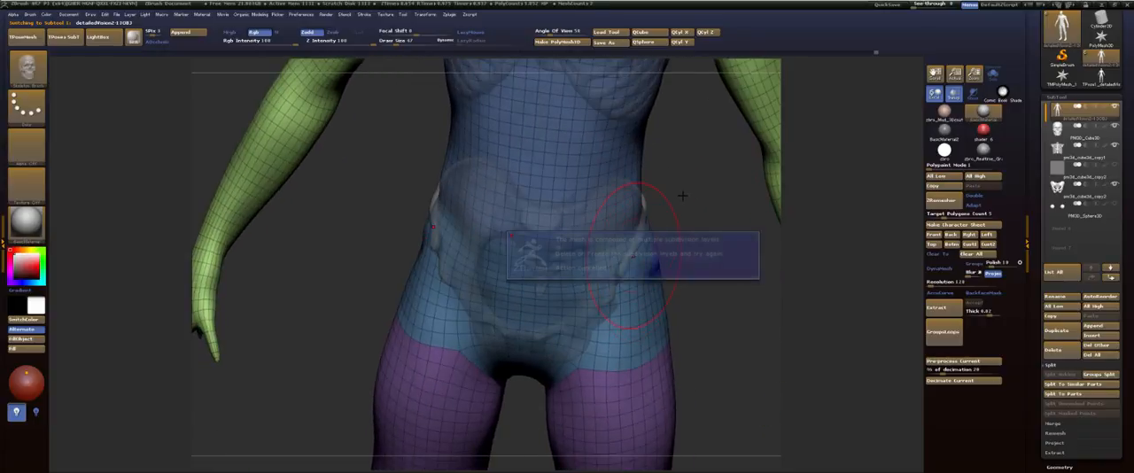
Step: Reshape the side of the hip and waist to follow the pelvis with the Move brush
key("b")
key("m")
key("v")
left_click_drag(654, 243, 643, 241)
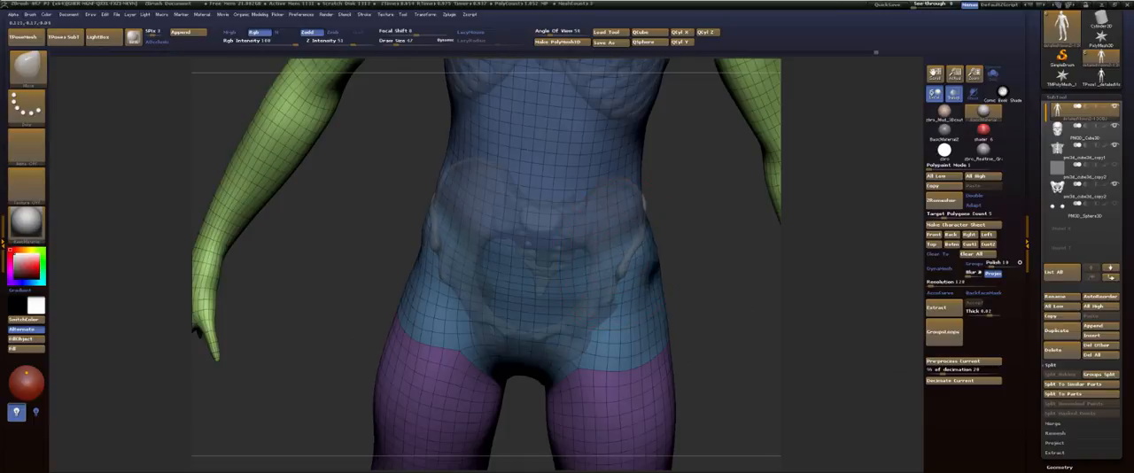
mouse_move(655, 210)
left_mouse_down()
mouse_move(700, 213)
mouse_move(648, 200)
left_mouse_up()
right_click_drag(643, 202, 705, 210)
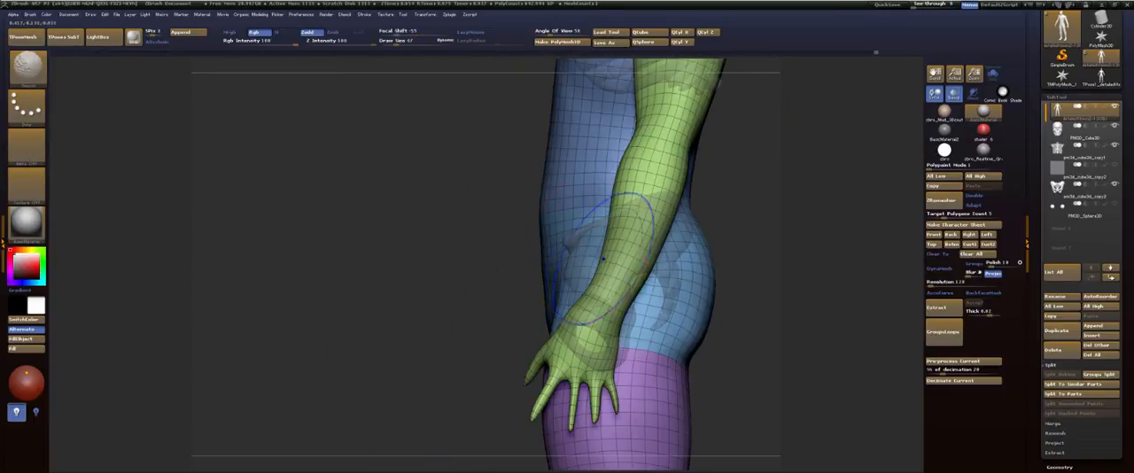
Step: Build up the front point of the iliac crest with a smaller FormSoft brush and smooth it
key("b")
key("f")
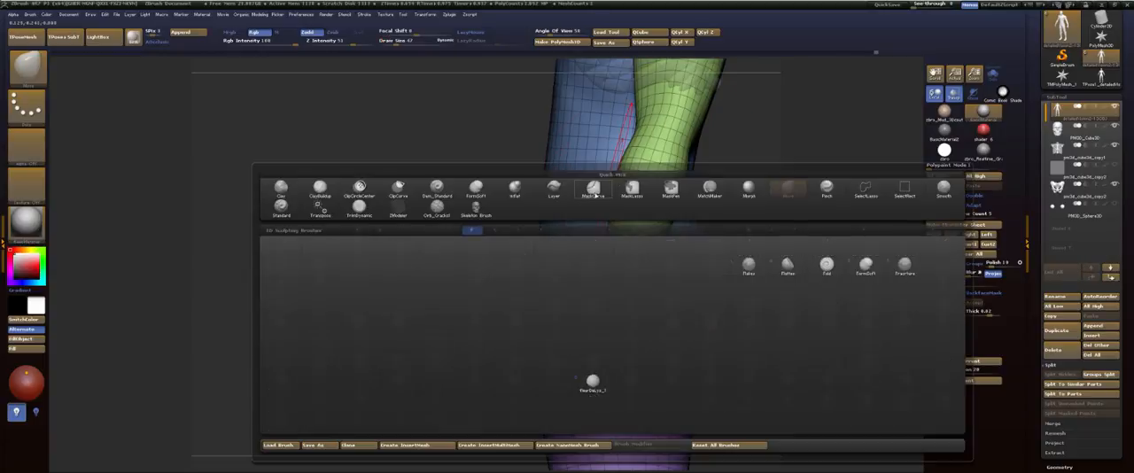
key("s")
key("s")
left_click_drag(580, 232, 575, 234)
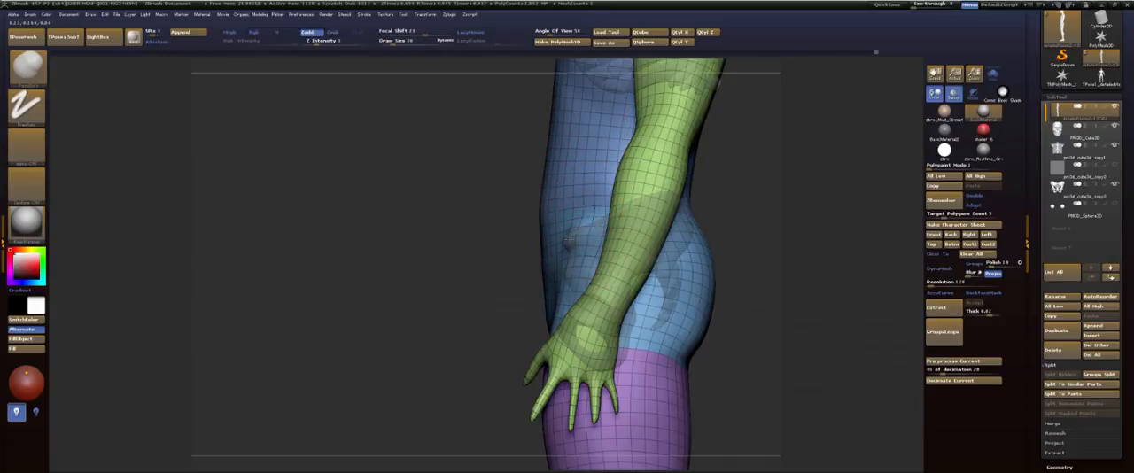
key("shift")
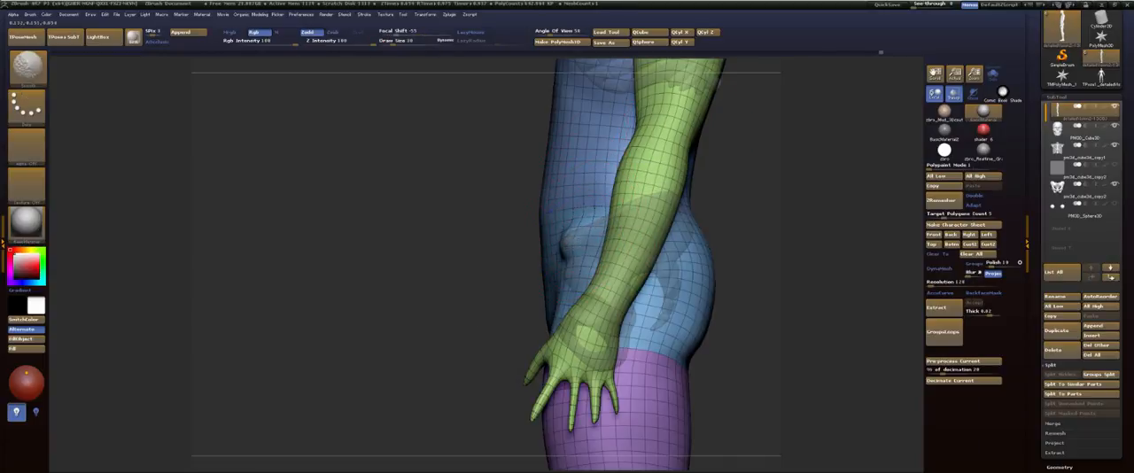
Step: Turn off transparency and the polygon wireframe, and refine the body surface over the protruding front iliac points
left_click(954, 97)
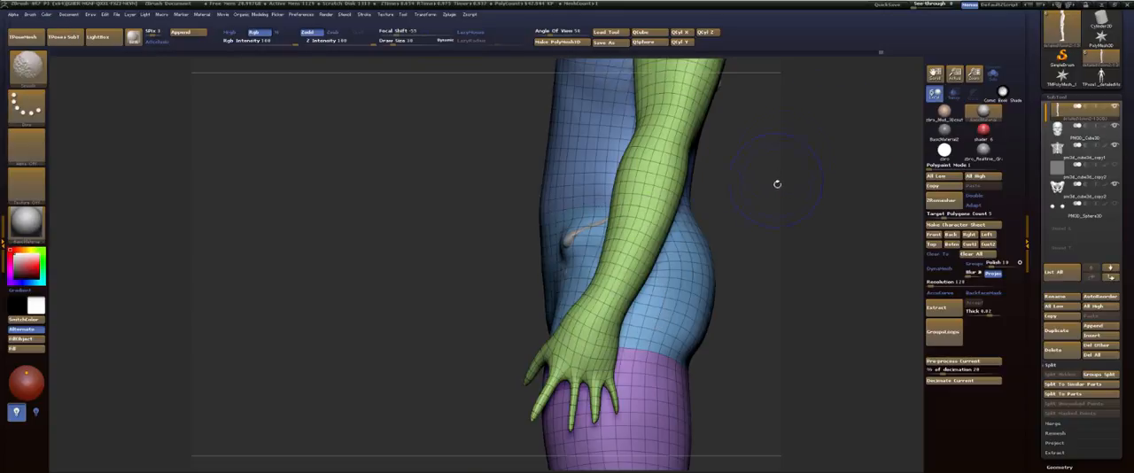
key("shift+f")
left_click_drag(776, 185, 875, 191)
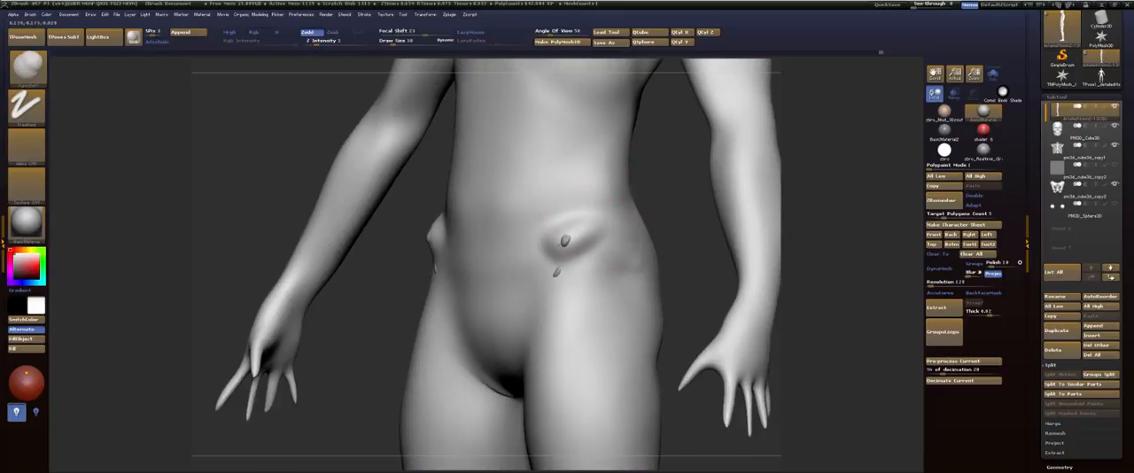
mouse_move(570, 252)
left_mouse_down()
mouse_move(581, 278)
mouse_move(571, 254)
left_mouse_up()
left_click_drag(568, 244, 565, 242)
left_click_drag(558, 292, 564, 255, "shift")
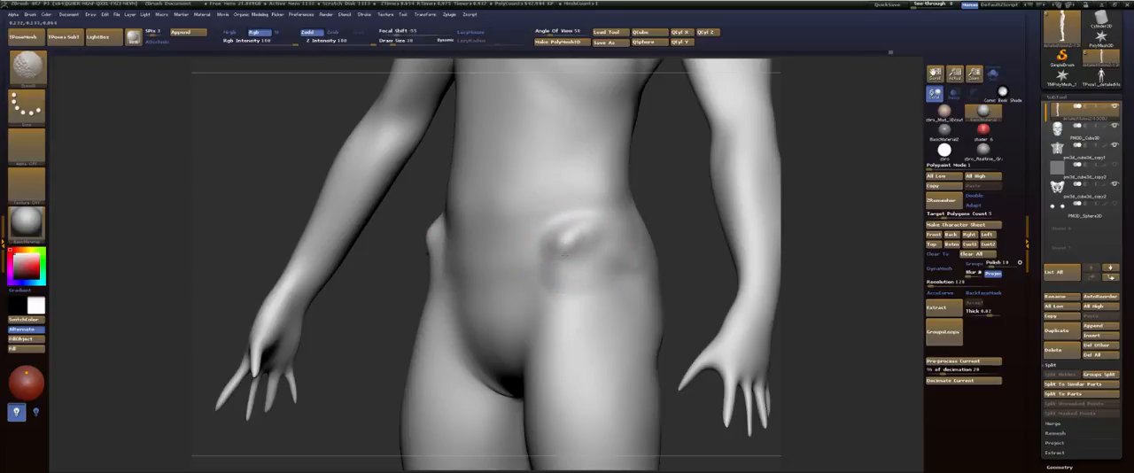
Step: Build up the surface along the sternum to the base of the neck with FormSoft, and check it in side view
mouse_move(669, 168)
left_mouse_down("alt")
mouse_move(683, 287)
mouse_move(625, 277)
mouse_move(677, 396)
left_mouse_up("alt")
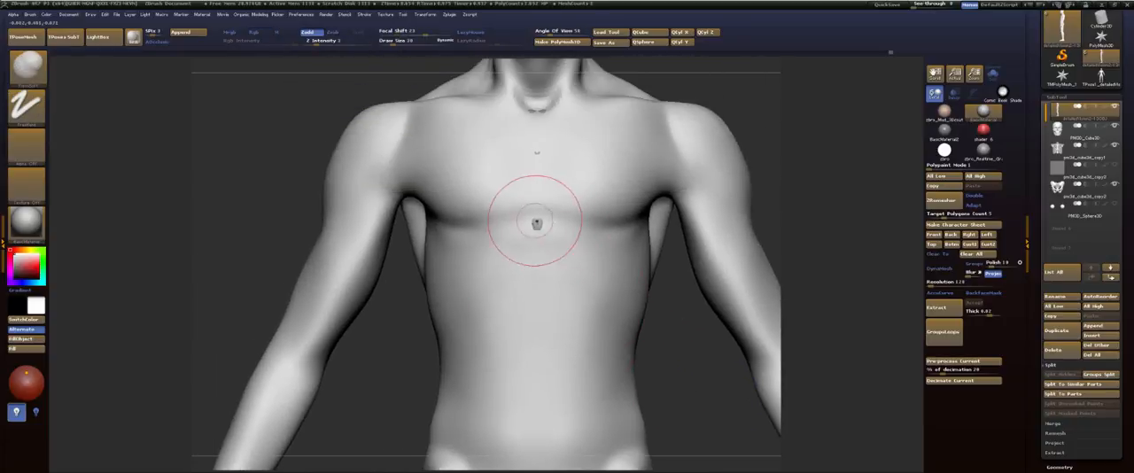
left_click_drag(535, 221, 533, 239)
left_click_drag(538, 138, 535, 165)
left_click_drag(535, 111, 546, 108)
mouse_move(730, 282)
left_mouse_down("alt")
mouse_move(732, 159)
mouse_move(735, 208)
mouse_move(664, 216)
mouse_move(731, 205)
mouse_move(718, 231)
mouse_move(734, 150)
mouse_move(876, 131)
left_mouse_up("alt")
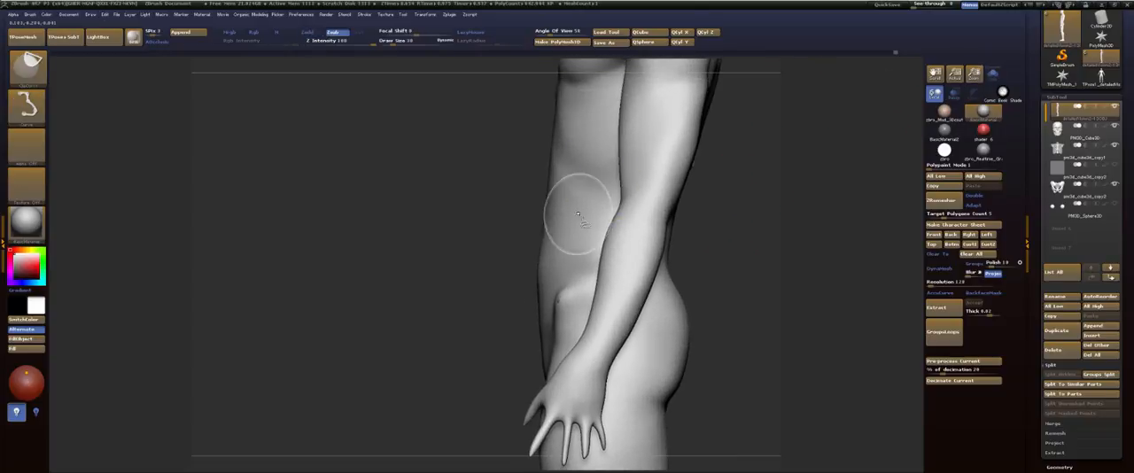
Step: Hide the arms so the side of the waist and hips is exposed for sculpting
left_click(577, 215, "ctrl+shift")
left_click(746, 210, "ctrl+shift")
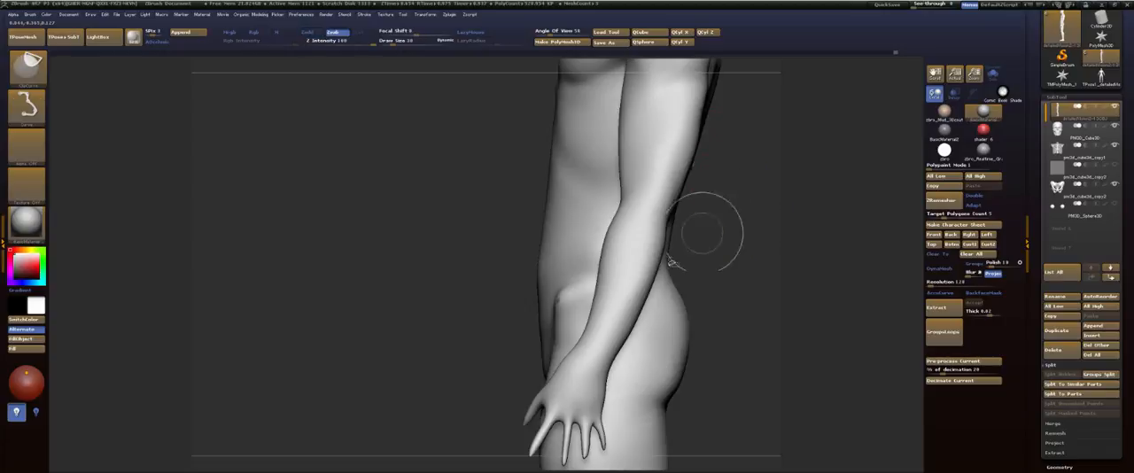
left_click(641, 263, "ctrl+shift")
left_click(678, 273, "ctrl+shift")
left_click(675, 285, "ctrl+shift")
left_click_drag(720, 251, 746, 207)
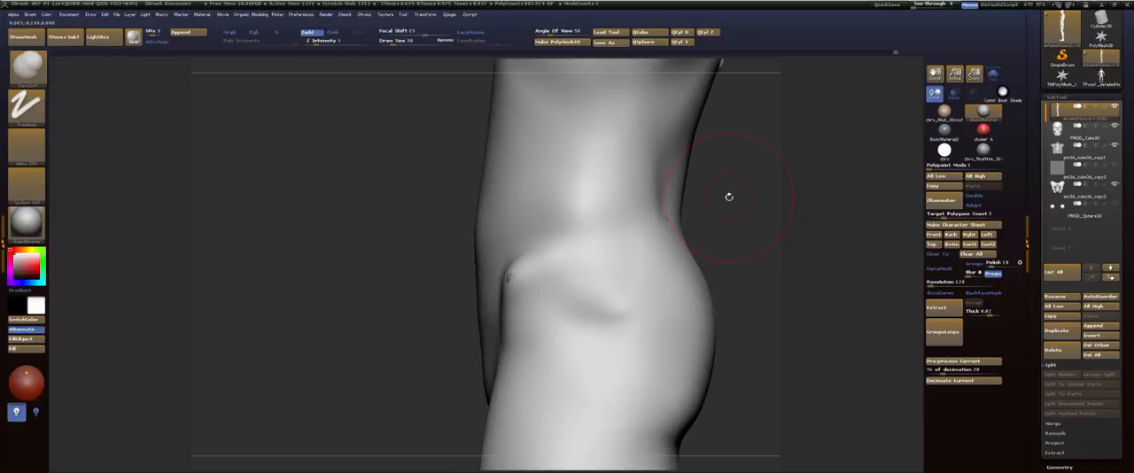
Step: Build up the side of the waist above the front iliac point with the ClayBuildup brush
left_click_drag(740, 209, 742, 263)
key("b")
key("c")
key("b")
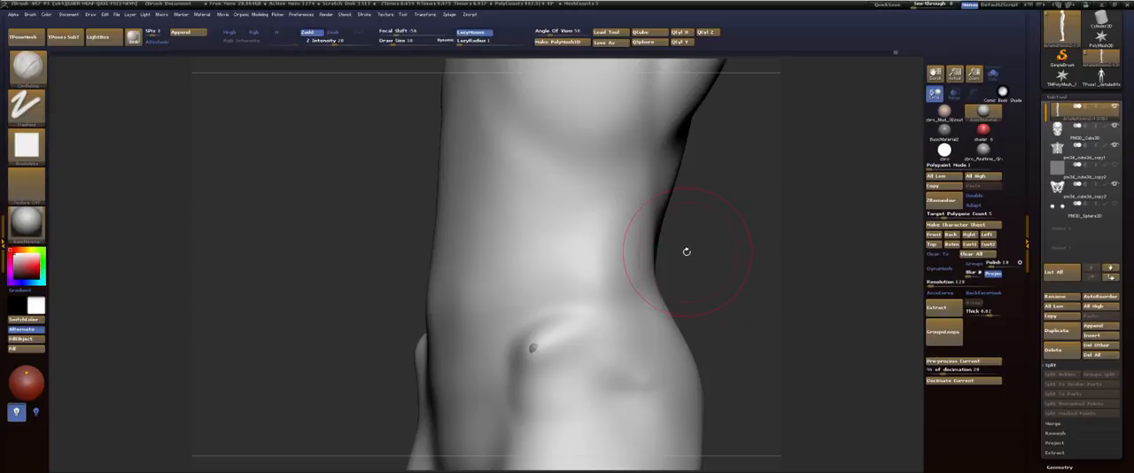
mouse_move(566, 274)
left_mouse_down("shift")
mouse_move(534, 304)
mouse_move(570, 190)
left_mouse_up("shift")
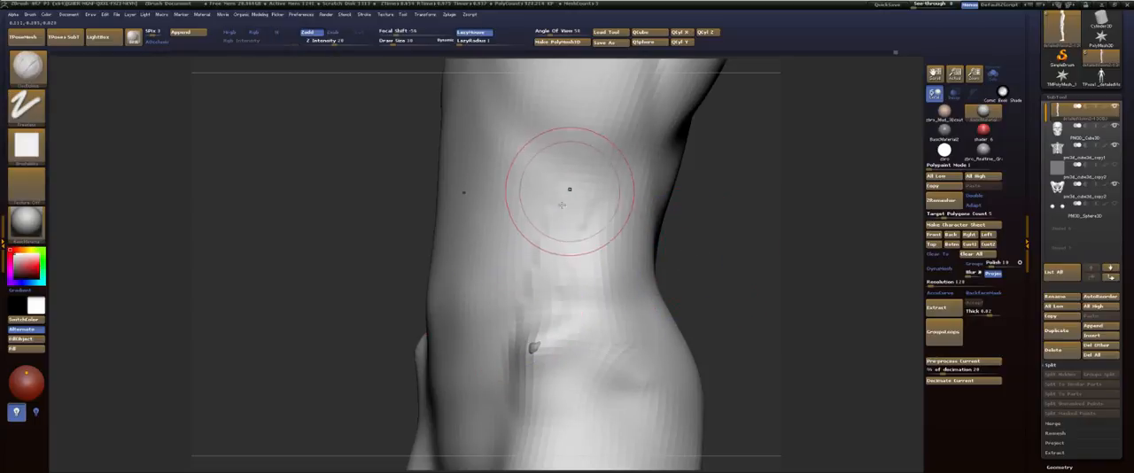
left_click_drag(537, 338, 563, 186)
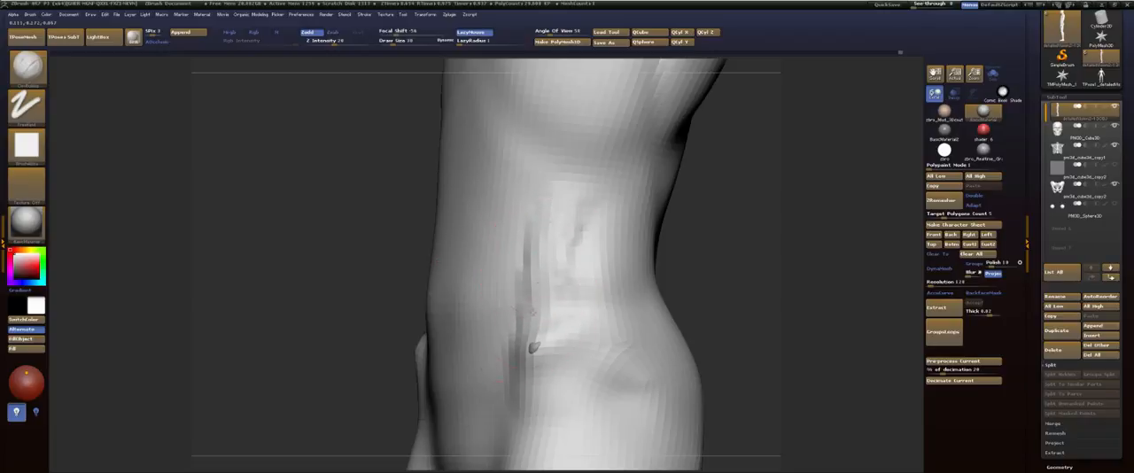
left_click_drag(539, 305, 564, 157)
left_click_drag(549, 275, 568, 170)
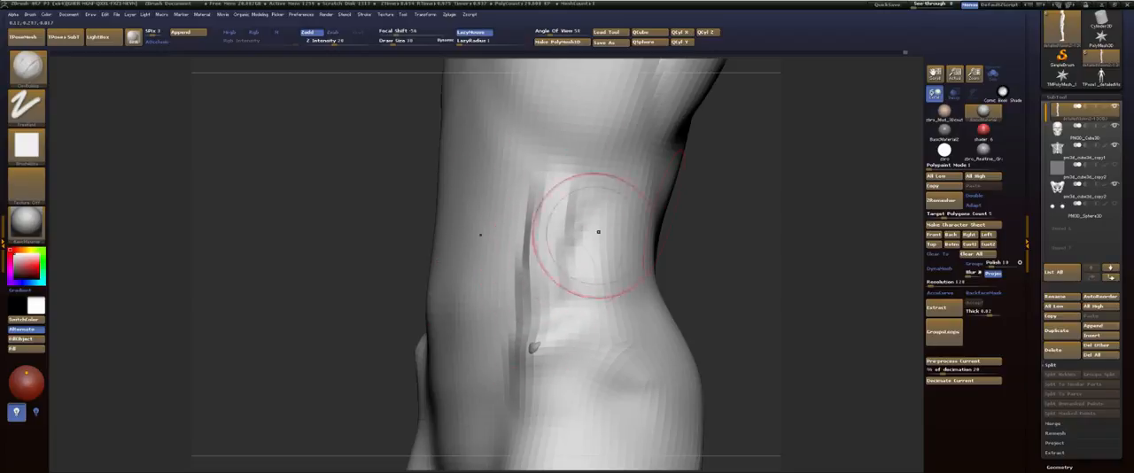
left_click_drag(741, 210, 706, 215)
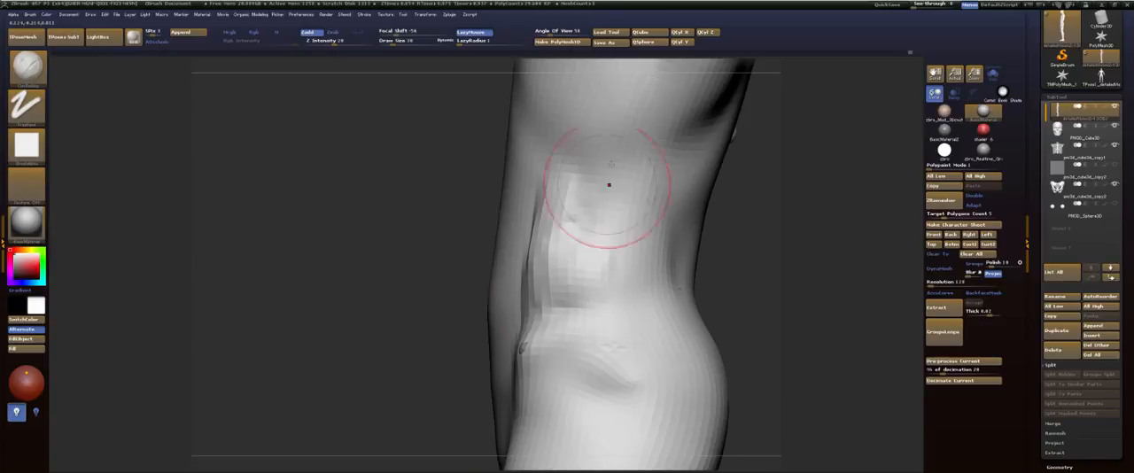
Step: Divide the body mesh one more level and sculpt a stroke along the iliac crest
key("ctrl+d")
key("s")
left_click_drag(548, 311, 683, 271)
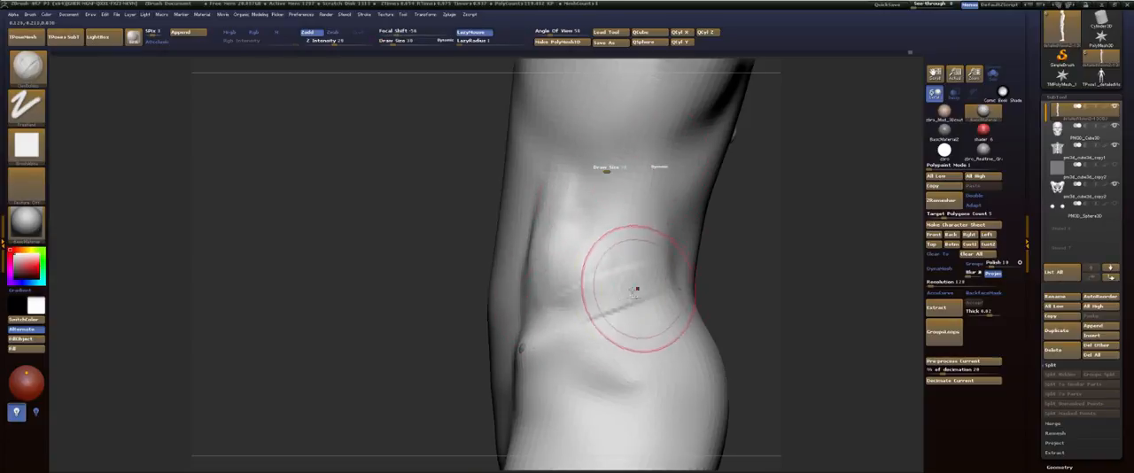
Step: Carve a crease along the iliac crest with the DamStandard brush, redoing it with transparency on to follow the pelvis
key("b")
key("d")
key("s")
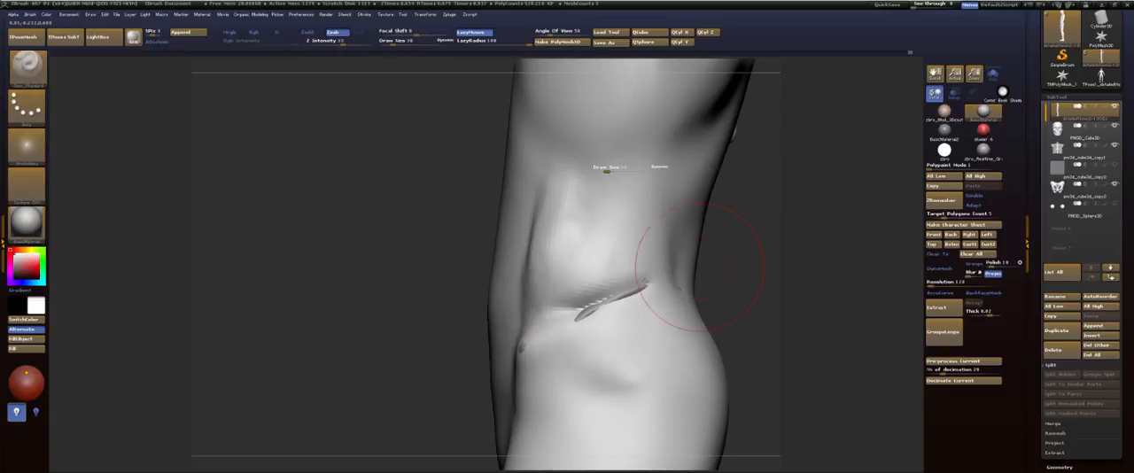
key("ctrl+z")
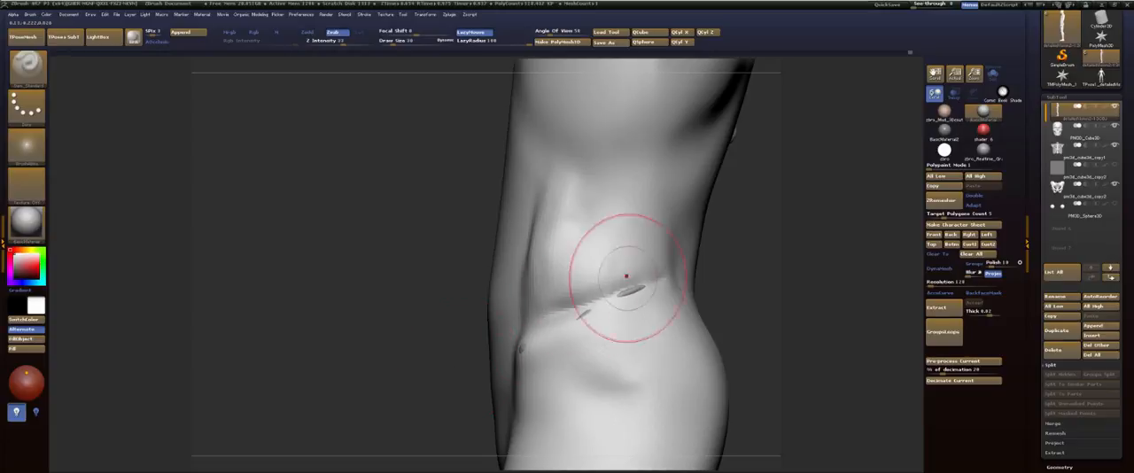
key("ctrl+z")
left_click(953, 93)
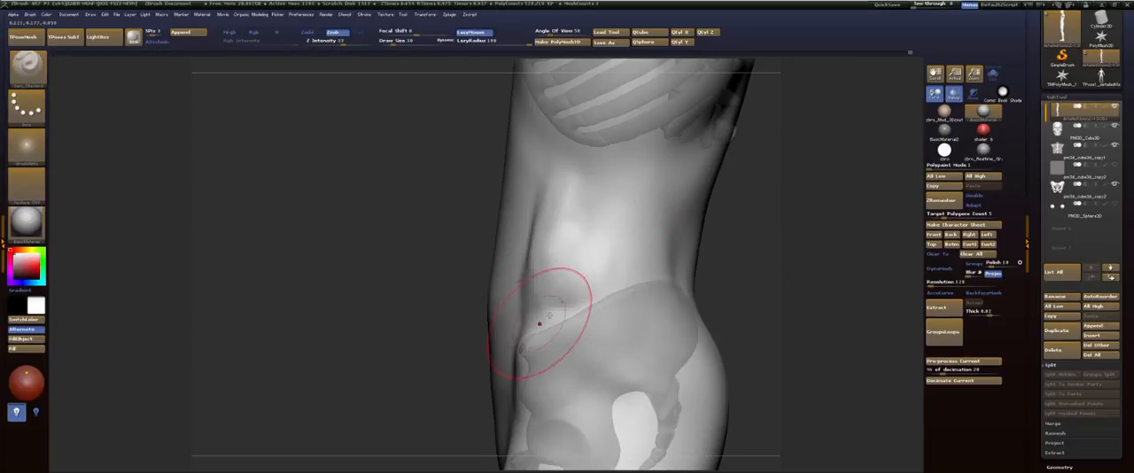
mouse_move(538, 322)
left_mouse_down()
mouse_move(653, 260)
mouse_move(738, 279)
left_mouse_up()
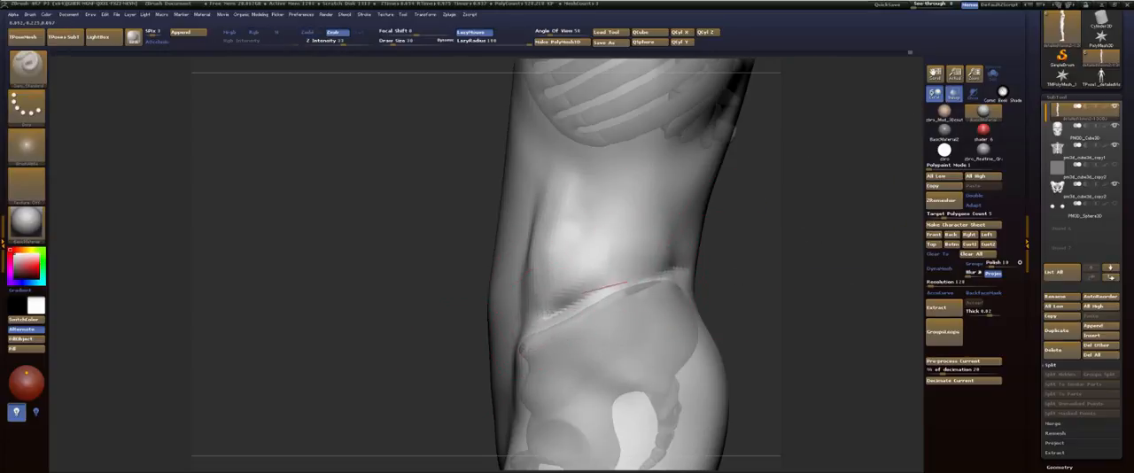
left_click_drag(584, 294, 549, 318)
mouse_move(787, 249)
left_mouse_down()
mouse_move(658, 256)
mouse_move(611, 306)
left_mouse_up()
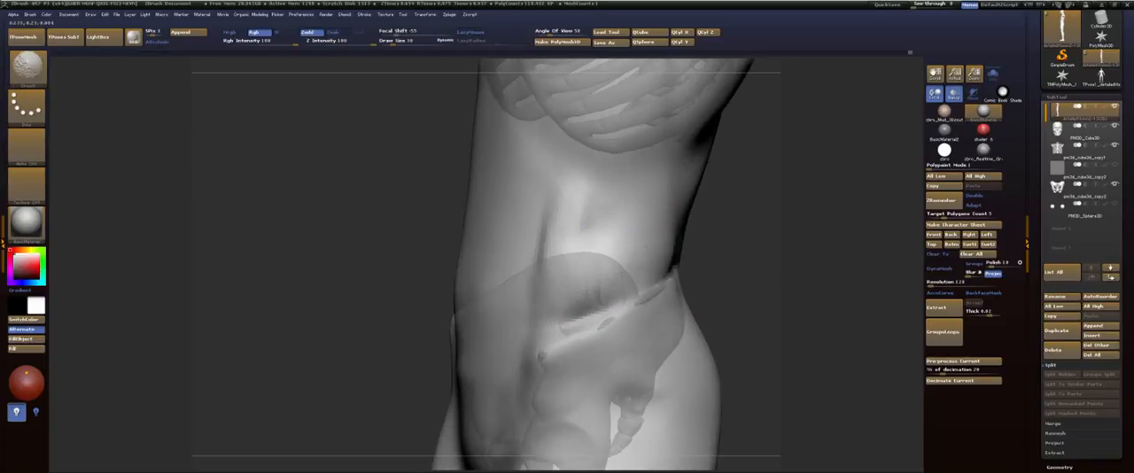
Step: Fill out the flank between the rib cage and the iliac crest with ClayBuildup strokes and smooth it
key("b")
key("c")
key("b")
left_click_drag(749, 233, 578, 193)
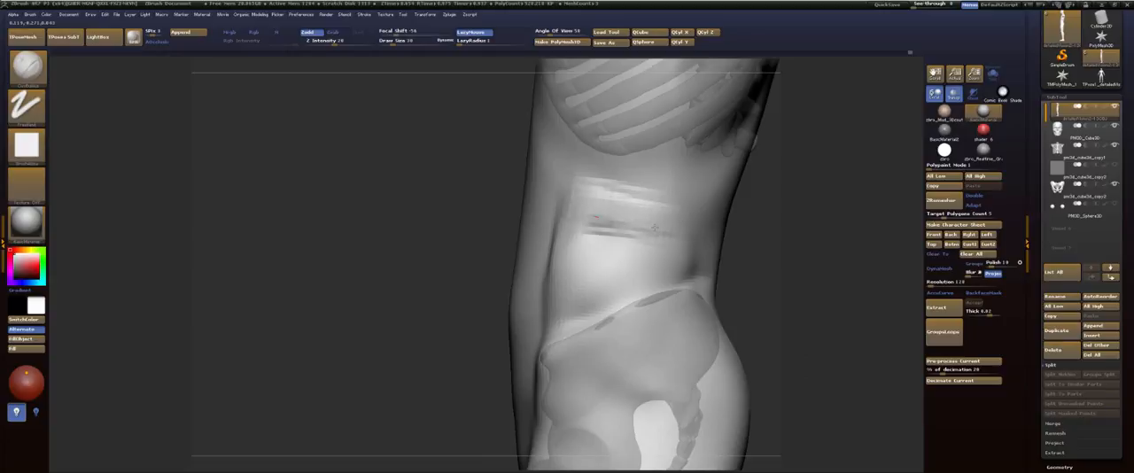
left_click_drag(654, 228, 638, 232)
mouse_move(560, 225)
left_mouse_down()
mouse_move(576, 244)
mouse_move(671, 248)
mouse_move(602, 287)
mouse_move(620, 257)
mouse_move(586, 216)
left_mouse_up()
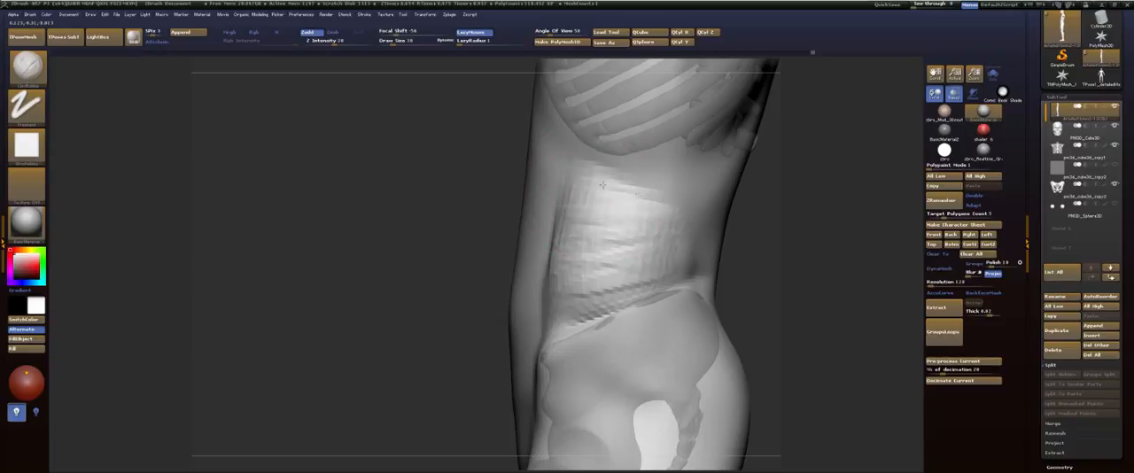
mouse_move(583, 172)
left_mouse_down()
mouse_move(627, 191)
mouse_move(603, 211)
mouse_move(569, 289)
mouse_move(632, 314)
mouse_move(599, 347)
left_mouse_up()
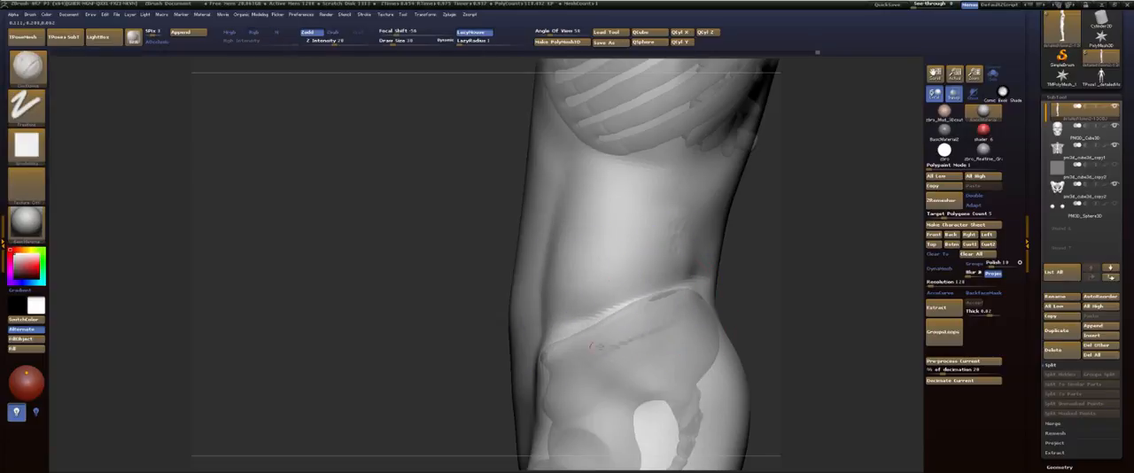
left_click_drag(697, 301, 630, 340)
left_click_drag(737, 264, 779, 258, "shift")
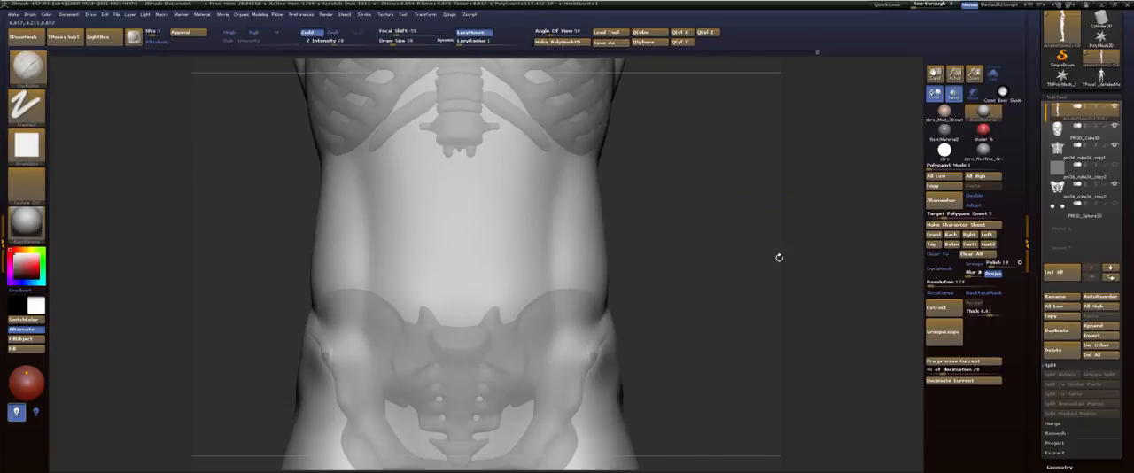
Step: Check the waist from the front and side, and add and smooth more volume on the flank above the iliac crest
left_click_drag(675, 153, 720, 297, "alt")
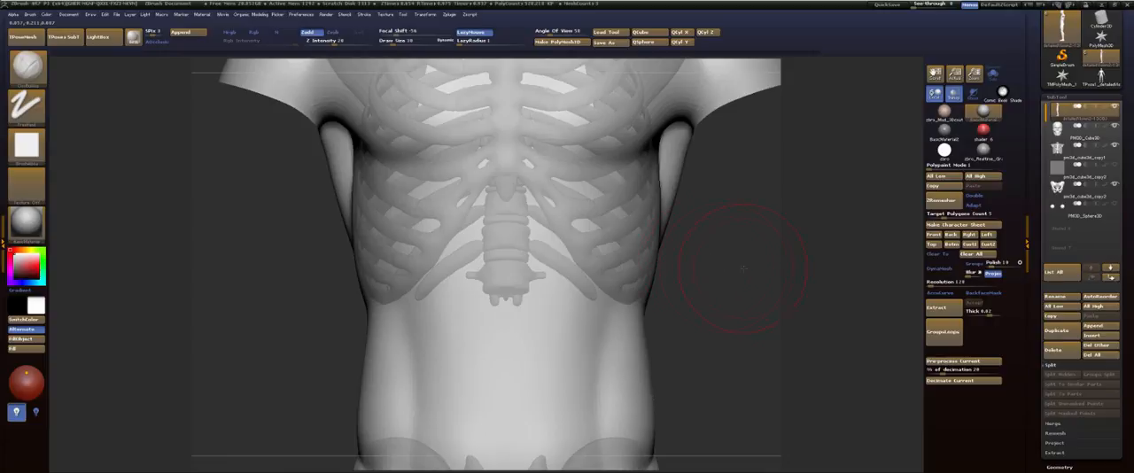
left_click_drag(744, 269, 631, 266)
left_click_drag(480, 304, 446, 186, "alt")
left_click_drag(462, 294, 452, 270, "alt")
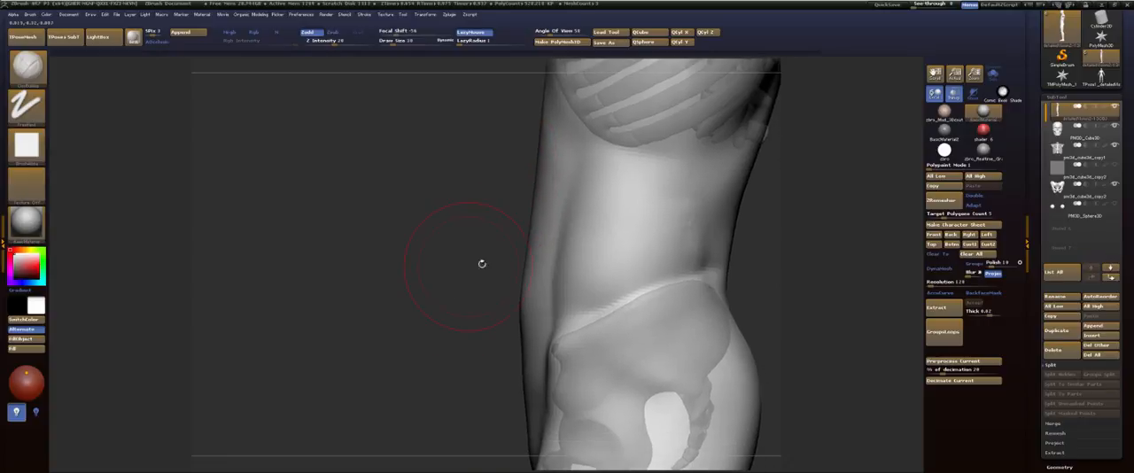
mouse_move(497, 305)
left_mouse_down()
mouse_move(471, 303)
mouse_move(551, 328)
left_mouse_up()
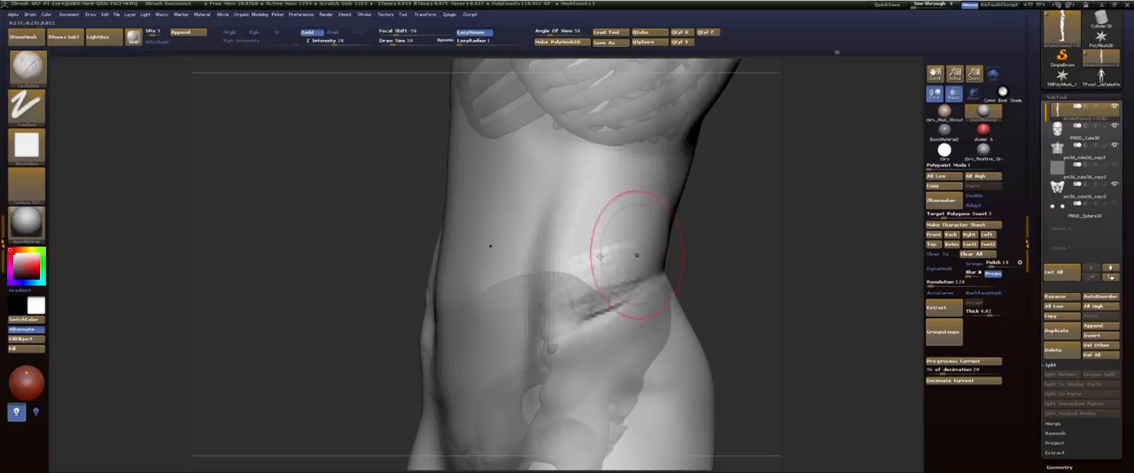
left_click_drag(603, 221, 579, 227)
mouse_move(646, 181)
left_mouse_down()
mouse_move(595, 197)
mouse_move(613, 223)
left_mouse_up()
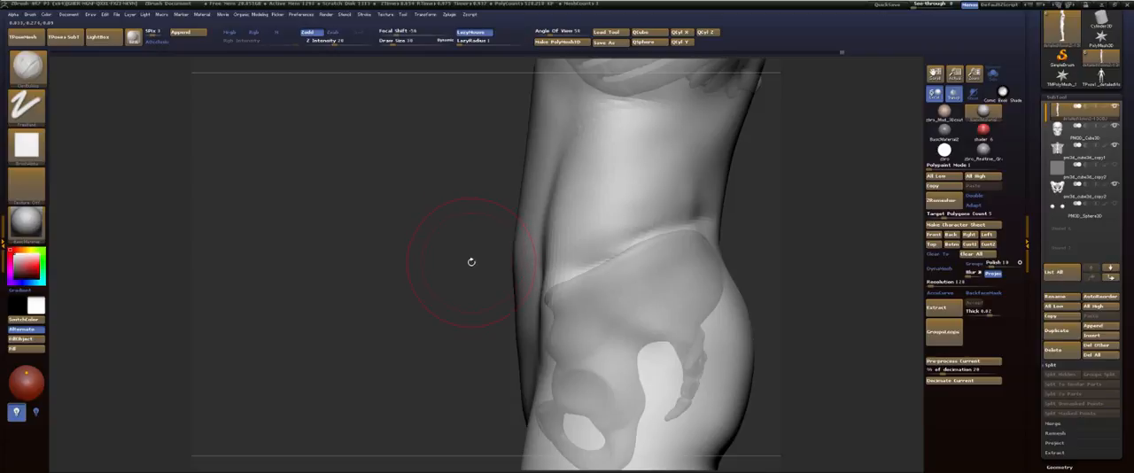
Step: Build up the surface over the side ribs below the armpit and smooth it
left_click_drag(429, 237, 454, 414, "alt")
mouse_move(449, 255)
left_mouse_down()
mouse_move(410, 345)
mouse_move(449, 264)
left_mouse_up()
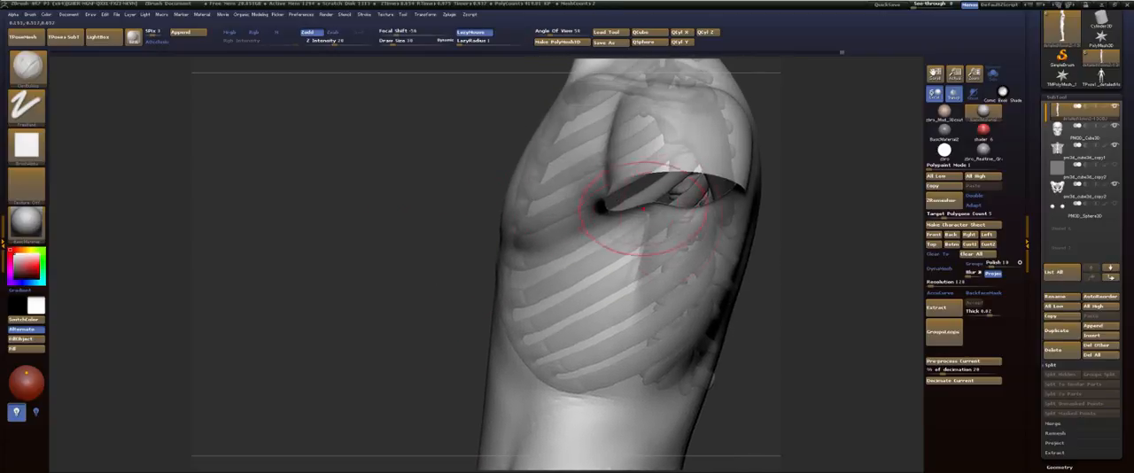
left_click_drag(825, 258, 751, 256, "alt")
mouse_move(354, 266)
left_mouse_down("shift")
mouse_move(683, 260)
mouse_move(570, 279)
left_mouse_up("shift")
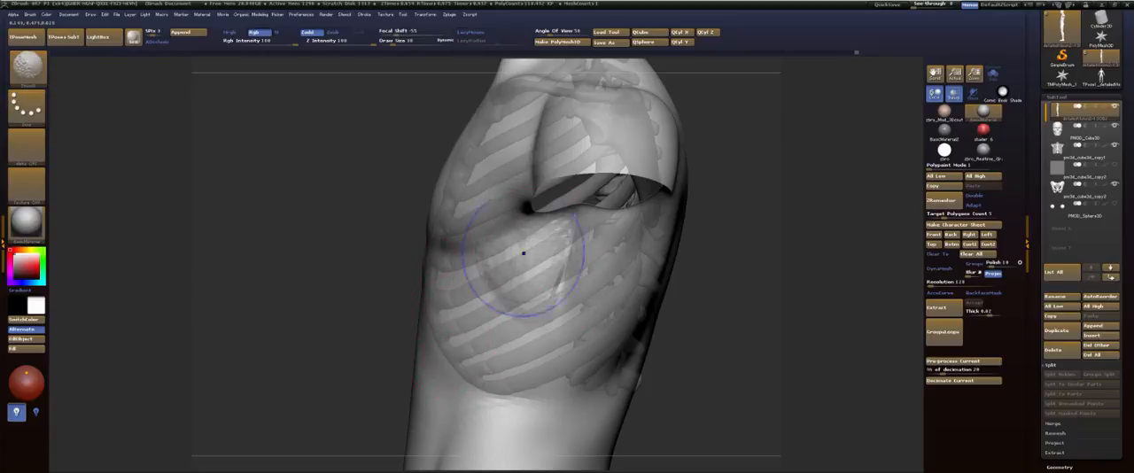
left_click_drag(708, 266, 754, 258)
Step: Check the chest's polygon wireframe, turn it off, and smooth the chest surface over the ribs
key("shift+f")
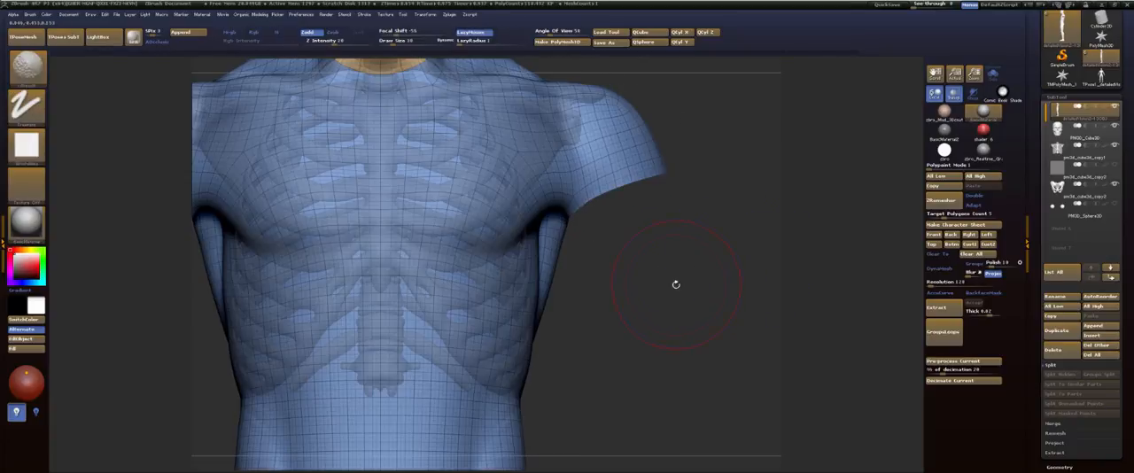
left_click_drag(676, 284, 576, 310)
key("shift+f")
mouse_move(757, 303)
left_mouse_down()
mouse_move(754, 293)
mouse_move(779, 299)
left_mouse_up()
left_click_drag(514, 250, 524, 277, "shift")
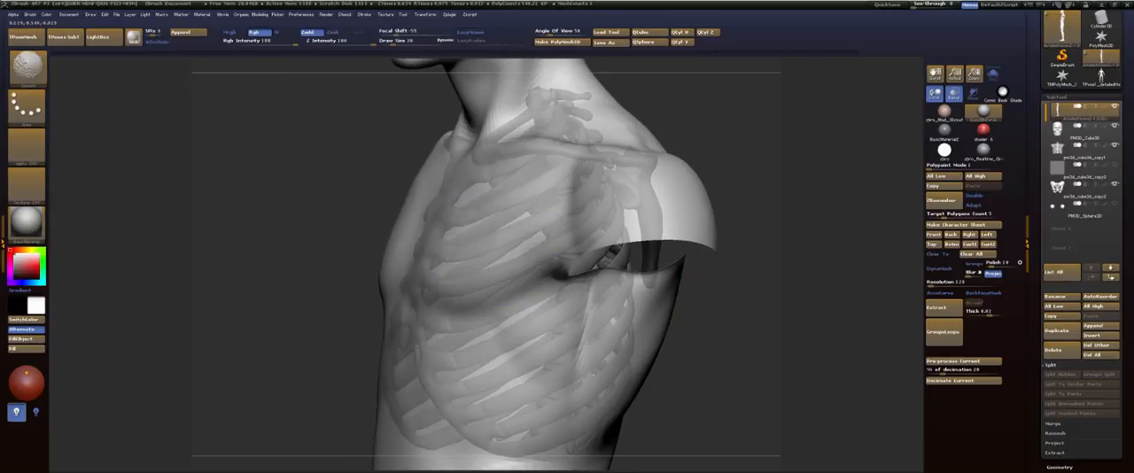
mouse_move(819, 196)
left_mouse_down()
mouse_move(756, 186)
mouse_move(770, 190)
left_mouse_up()
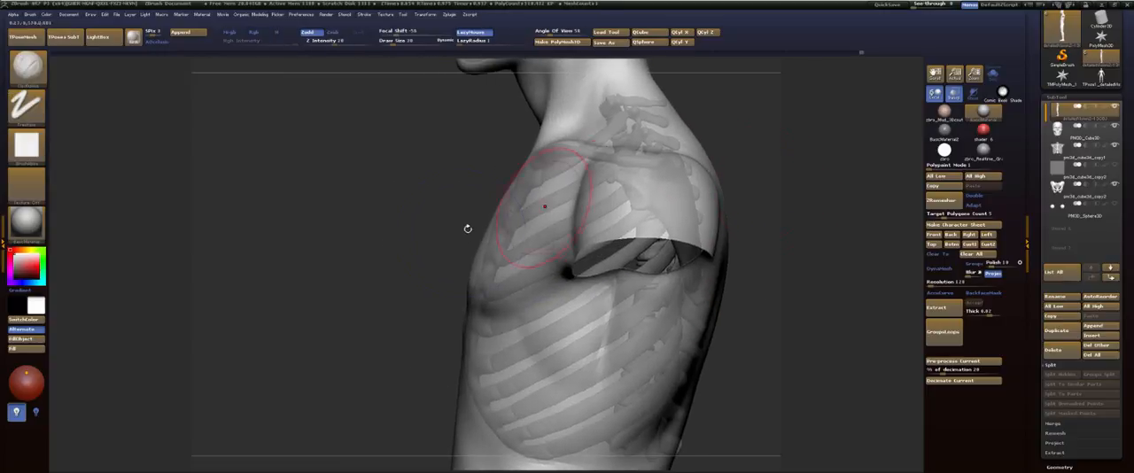
key("shift")
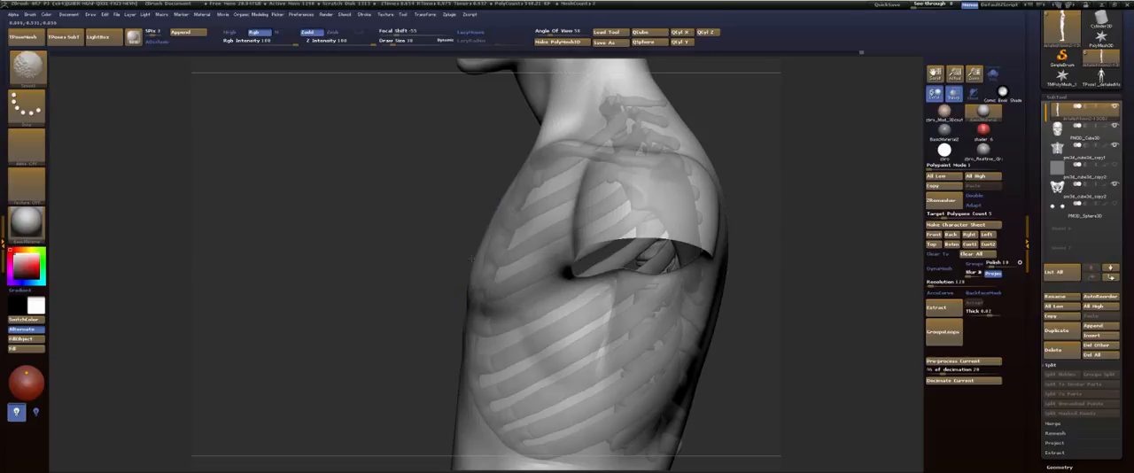
left_click_drag(458, 253, 580, 180, "shift")
Step: Build up the lower edge of the pectorals toward the armpits with ClayBuildup
mouse_move(544, 236)
left_mouse_down()
mouse_move(618, 239)
mouse_move(645, 223)
left_mouse_up()
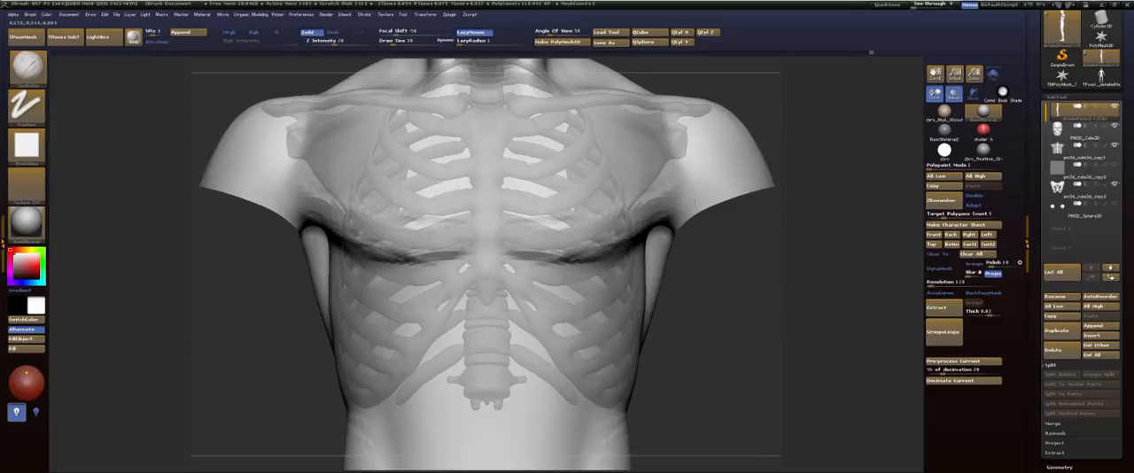
left_click_drag(585, 248, 656, 225)
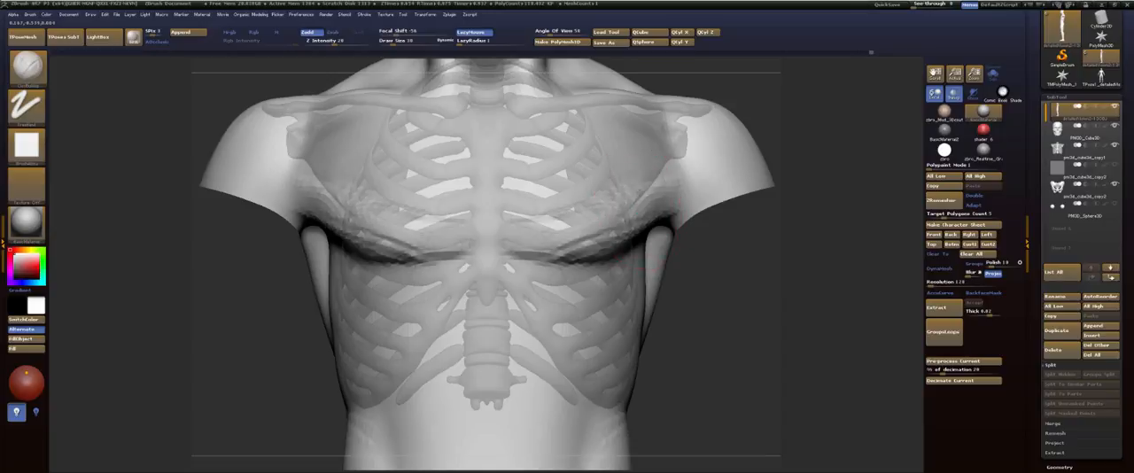
left_click_drag(537, 241, 637, 218)
left_click_drag(525, 220, 594, 227)
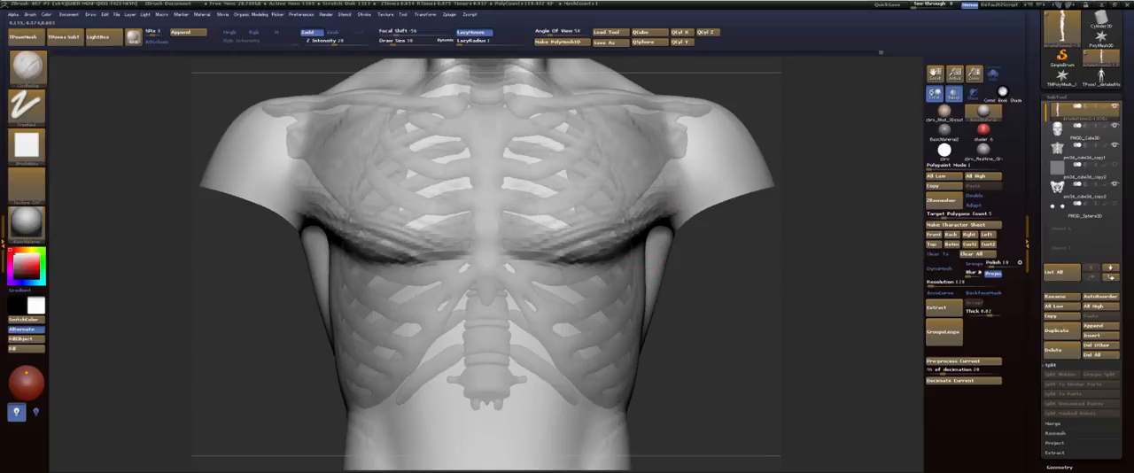
Step: Fill in the upper and middle pectorals with clay strokes and smooth the whole chest
left_click_drag(519, 136, 622, 166)
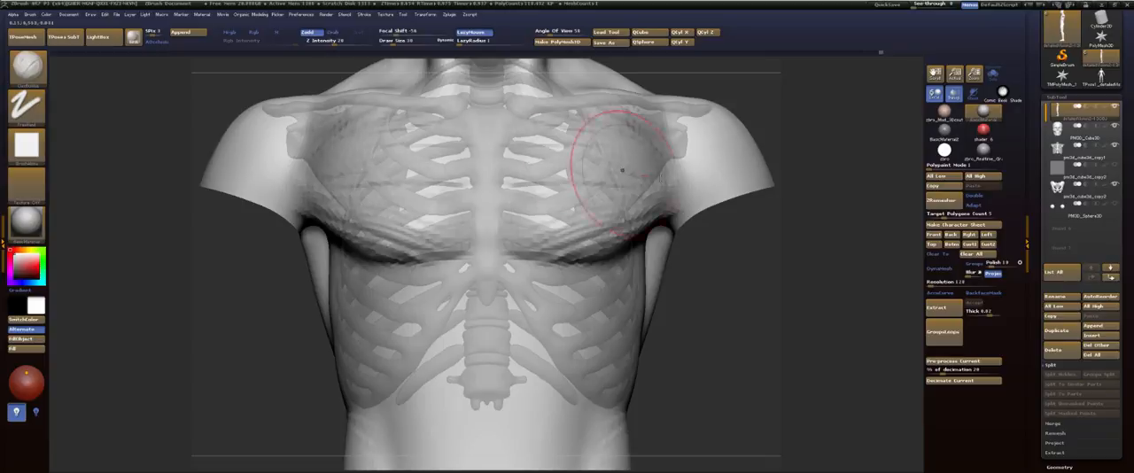
mouse_move(525, 185)
left_mouse_down()
mouse_move(611, 211)
mouse_move(663, 197)
left_mouse_up()
mouse_move(533, 238)
left_mouse_down()
mouse_move(644, 215)
mouse_move(664, 199)
mouse_move(645, 227)
mouse_move(541, 244)
mouse_move(624, 148)
mouse_move(552, 132)
left_mouse_up()
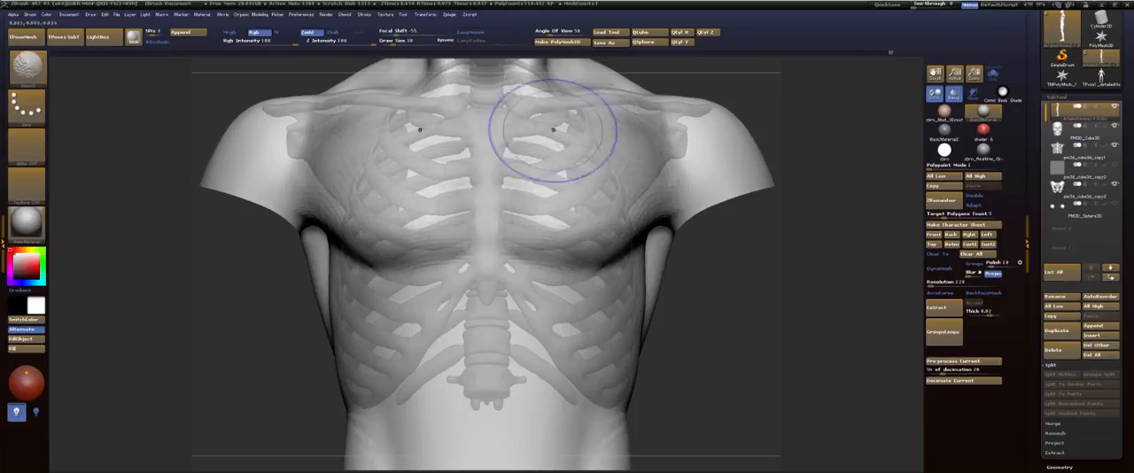
Step: Refine the lower pectoral edge in side view and smooth its profile over the rib cage
mouse_move(785, 286)
left_mouse_down()
mouse_move(786, 199)
mouse_move(782, 256)
mouse_move(759, 279)
mouse_move(516, 256)
left_mouse_up()
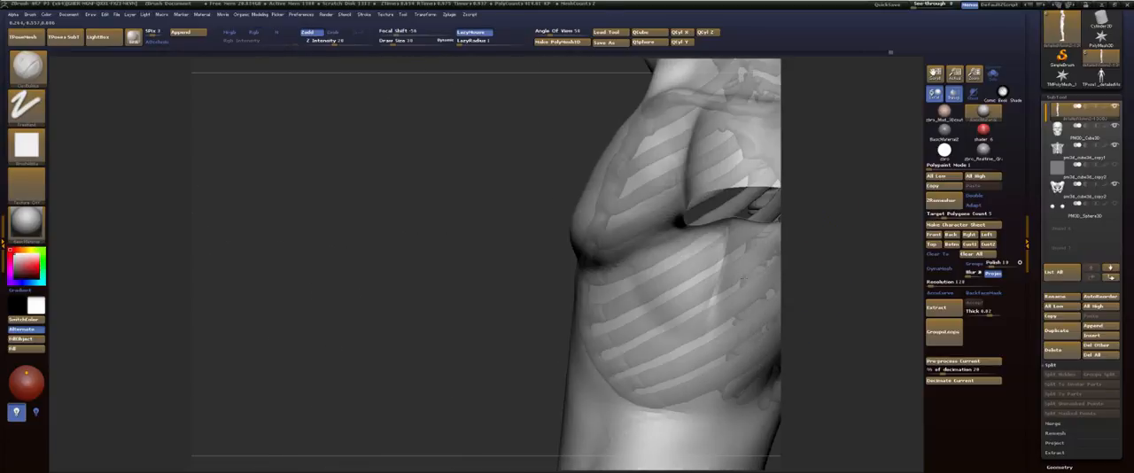
left_click_drag(604, 251, 624, 249, "shift")
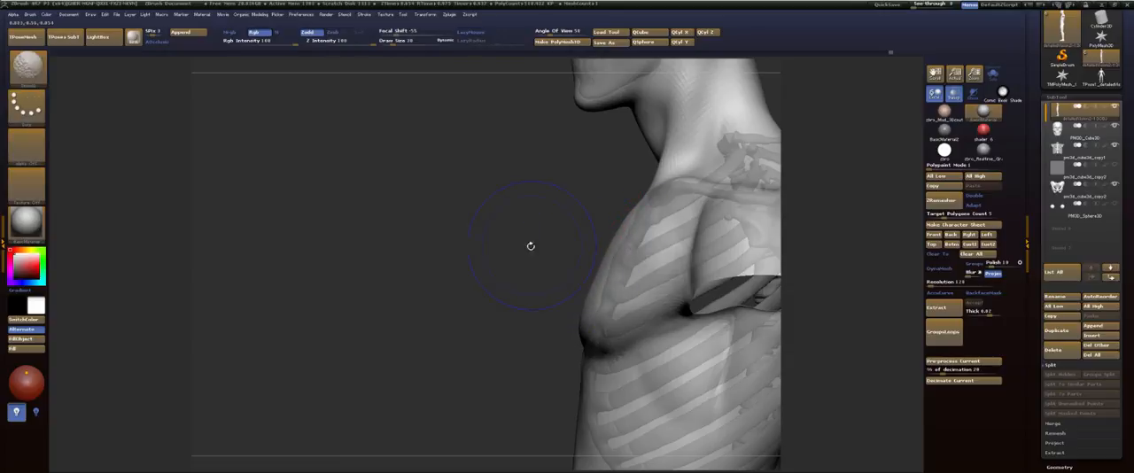
left_click_drag(530, 246, 585, 266)
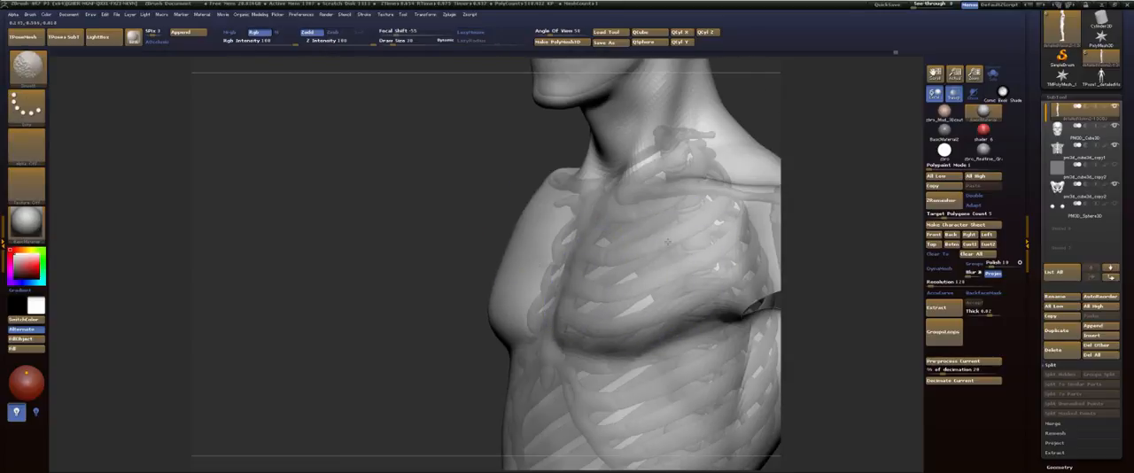
Step: Smooth the inner edge of the pectorals along the sternum, and turn off transparency to check the chest surface
left_click_drag(685, 243, 668, 279, "shift")
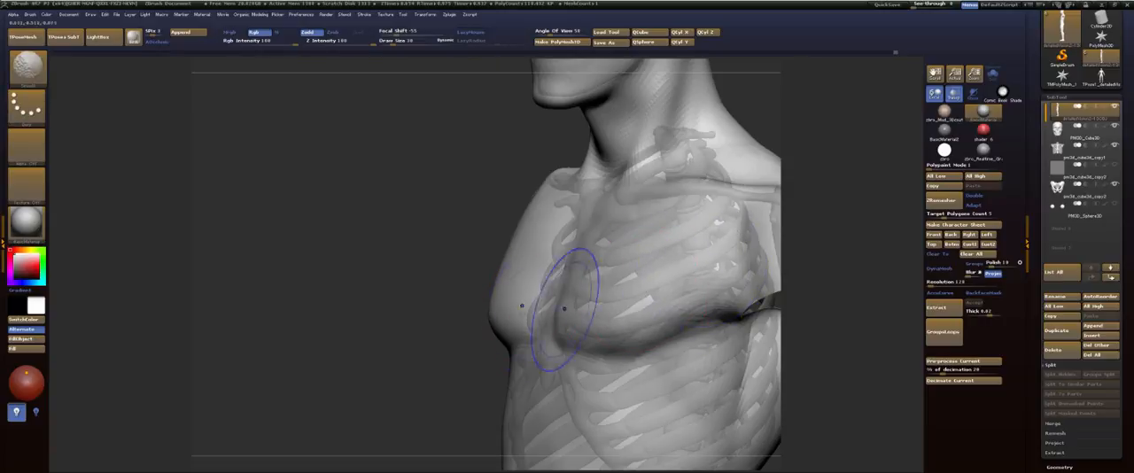
left_click_drag(443, 310, 496, 208)
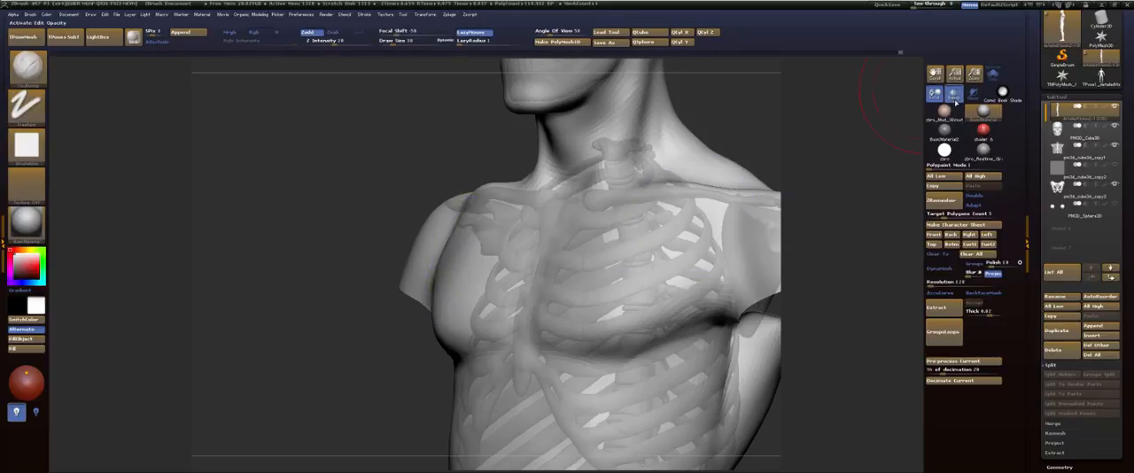
left_click(953, 94)
left_click_drag(759, 126, 620, 128)
left_click_drag(685, 158, 748, 165)
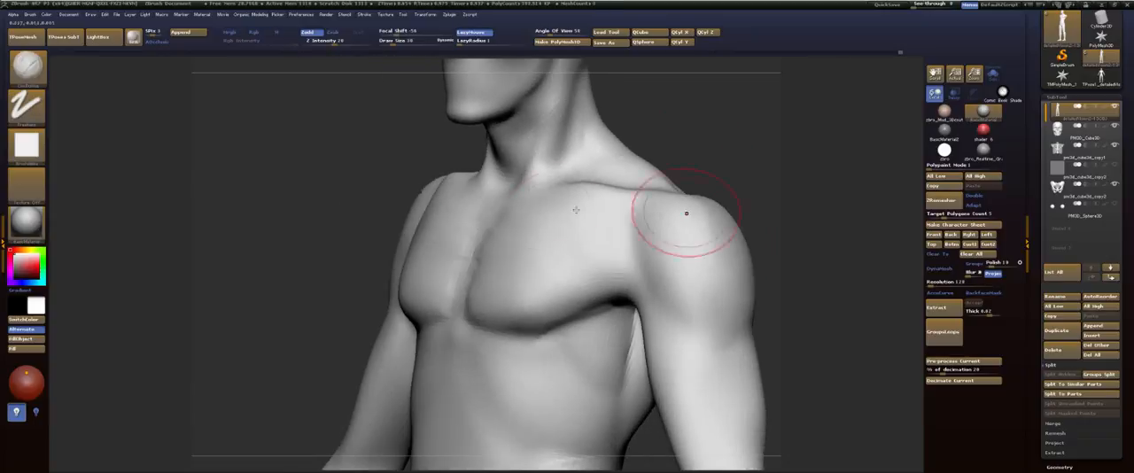
left_click_drag(476, 257, 458, 274, "shift")
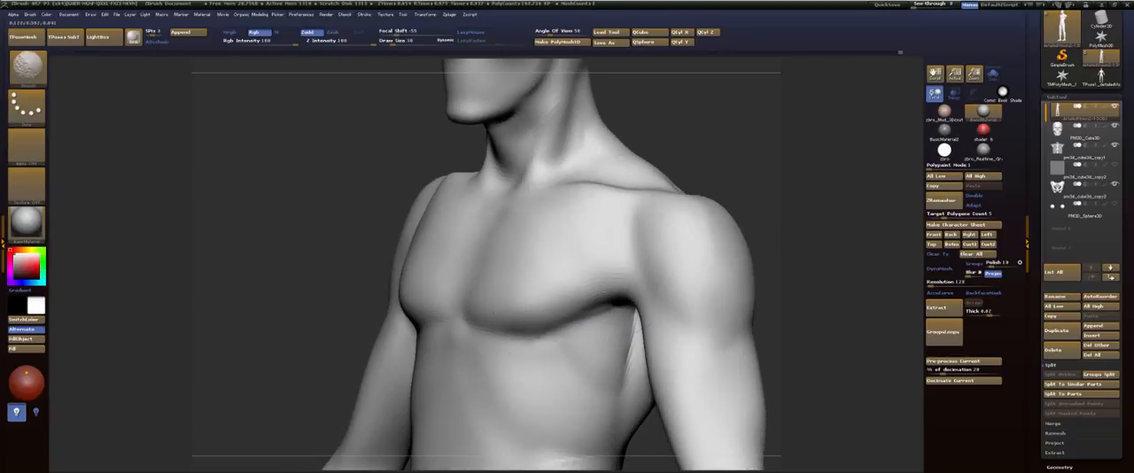
mouse_move(799, 205)
left_mouse_down()
mouse_move(818, 205)
mouse_move(734, 221)
mouse_move(815, 192)
mouse_move(657, 119)
mouse_move(676, 183)
mouse_move(612, 188)
left_mouse_up()
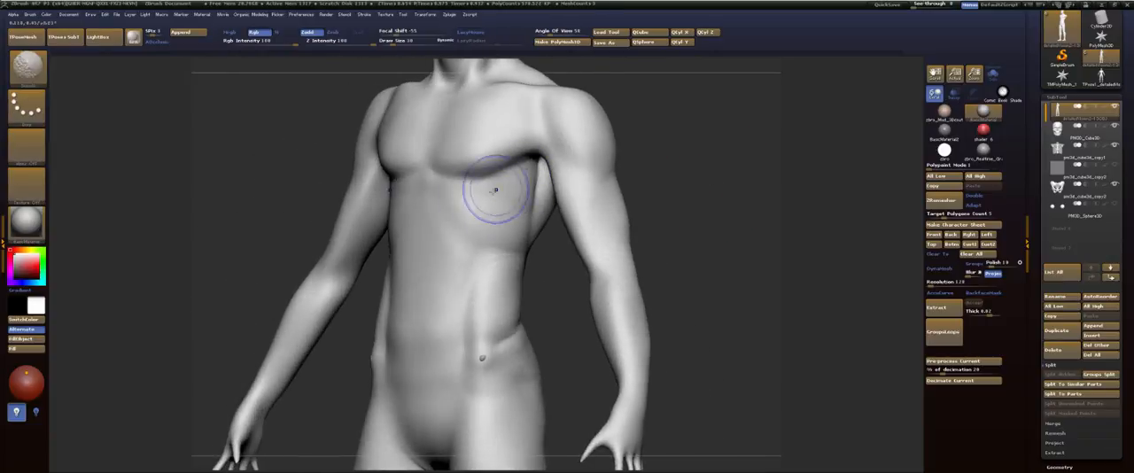
Step: Turn on transparency and push the crotch up to the underside of the pelvis with the Move brush
mouse_move(716, 190)
left_mouse_down()
mouse_move(703, 187)
mouse_move(709, 216)
mouse_move(697, 204)
mouse_move(734, 218)
mouse_move(814, 113)
left_mouse_up()
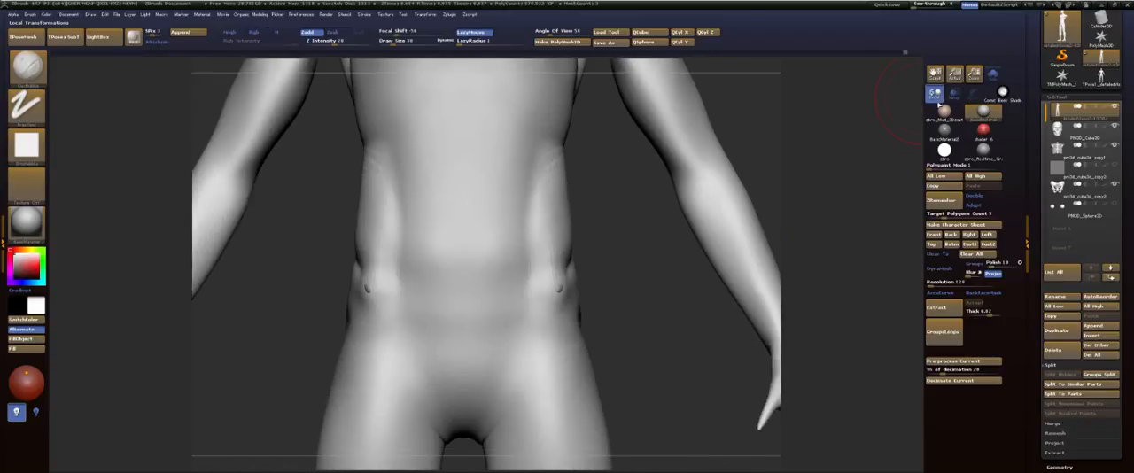
left_click(954, 99)
left_click_drag(663, 317, 698, 218, "alt")
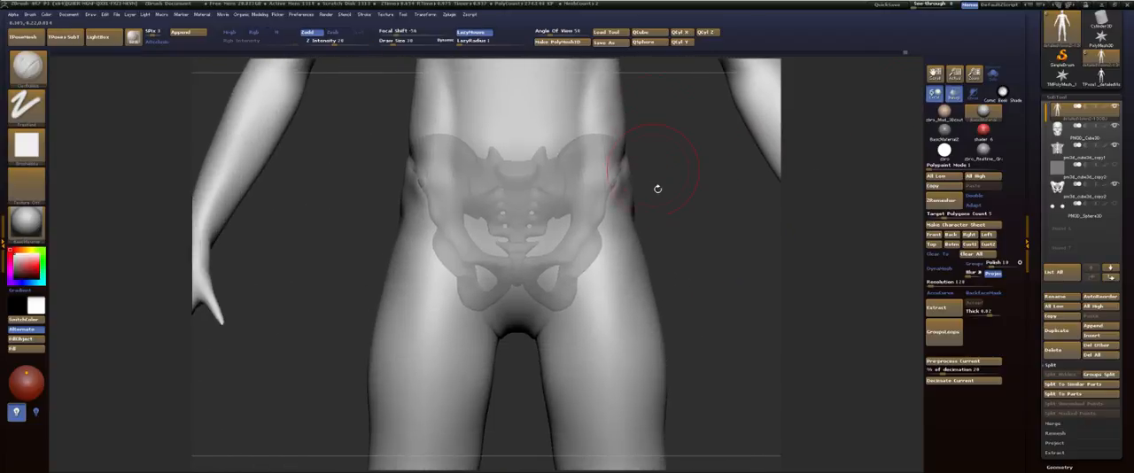
key("b")
key("m")
key("v")
left_click_drag(528, 329, 530, 298)
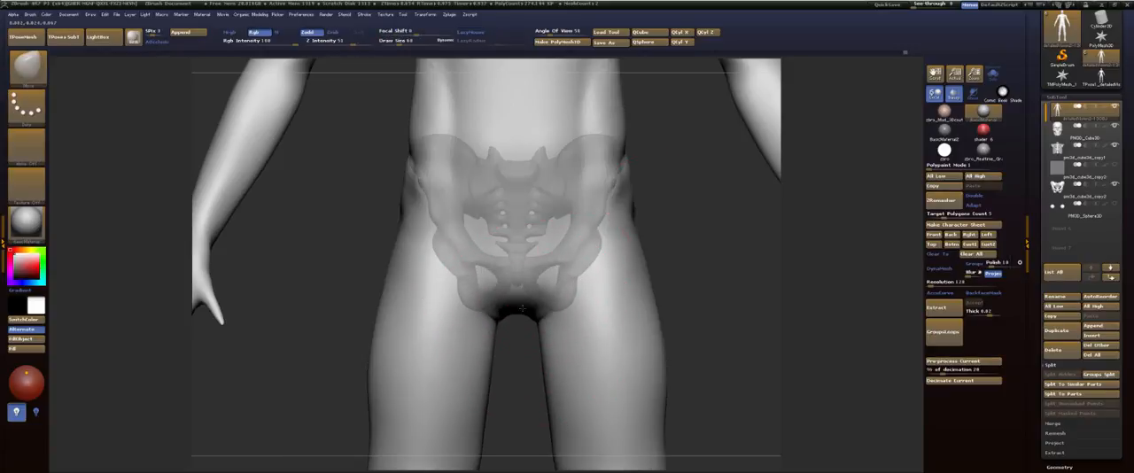
mouse_move(524, 375)
left_mouse_down()
mouse_move(527, 337)
mouse_move(530, 368)
left_mouse_up()
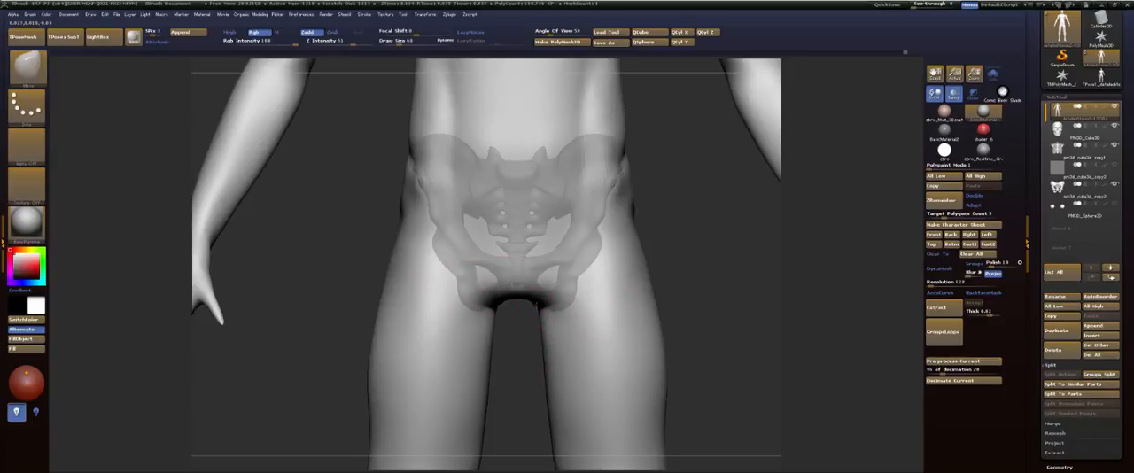
left_click_drag(536, 305, 524, 259)
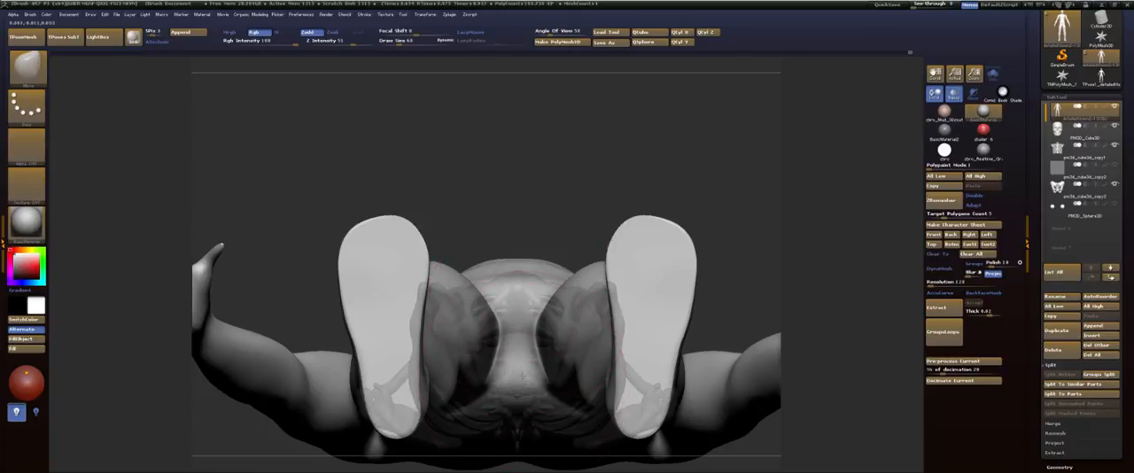
Step: Examine the body's fit over the skeleton from below, behind and the side, and check the full figure's proportions
mouse_move(516, 321)
left_mouse_down()
mouse_move(696, 258)
mouse_move(685, 236)
mouse_move(693, 280)
mouse_move(706, 263)
mouse_move(634, 235)
mouse_move(673, 222)
mouse_move(670, 258)
mouse_move(700, 251)
mouse_move(666, 249)
mouse_move(665, 237)
left_mouse_up()
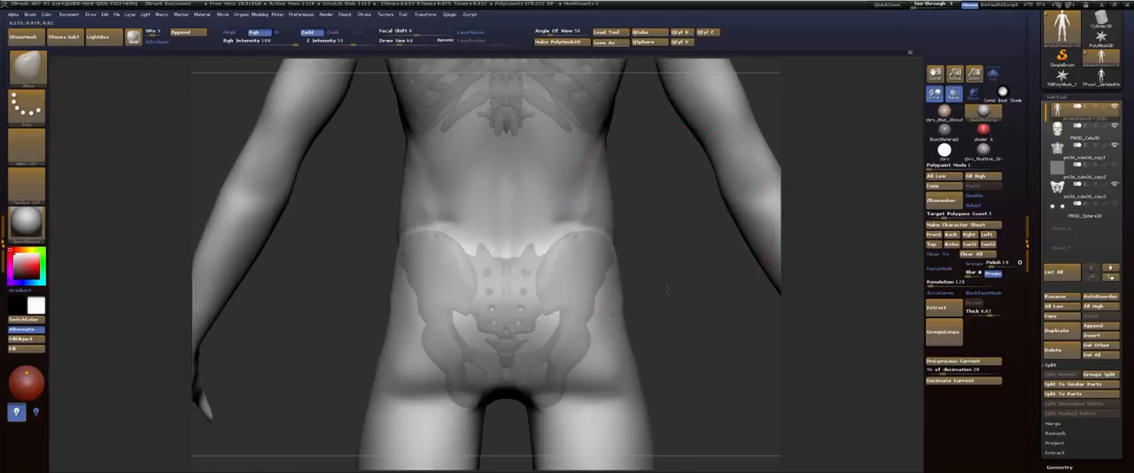
left_click_drag(667, 288, 620, 290)
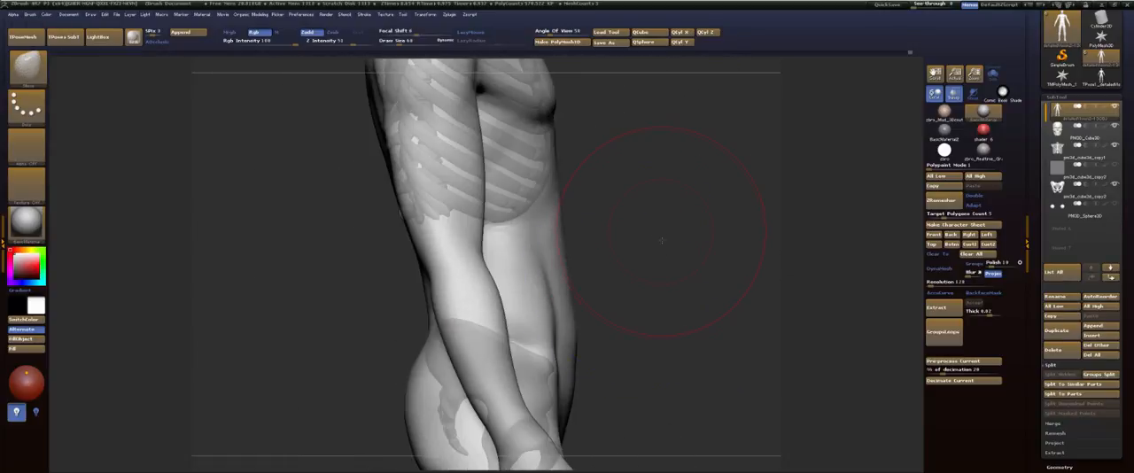
left_click_drag(661, 240, 666, 284)
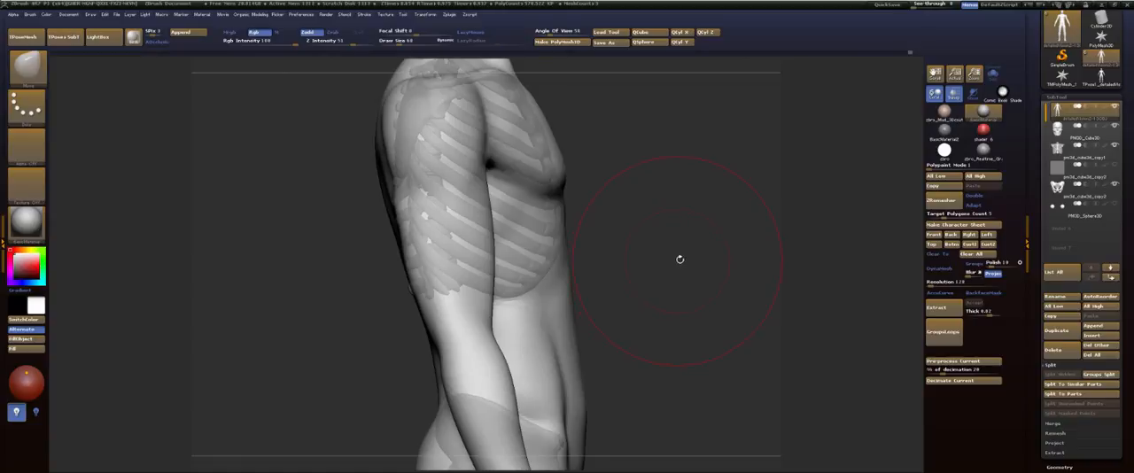
key("f")
left_click_drag(661, 248, 626, 233)
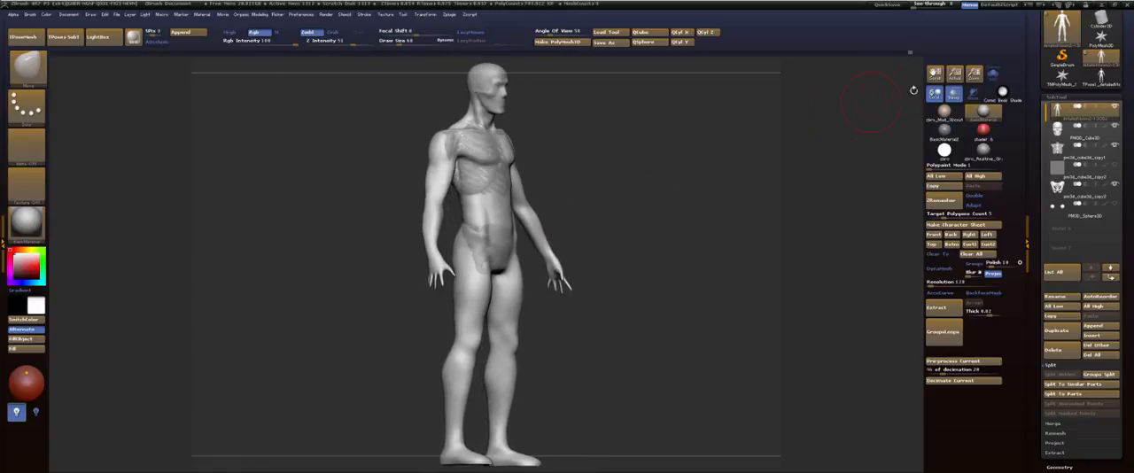
mouse_move(683, 147)
left_mouse_down()
mouse_move(667, 139)
mouse_move(679, 232)
left_mouse_up()
left_click_drag(719, 188, 686, 186)
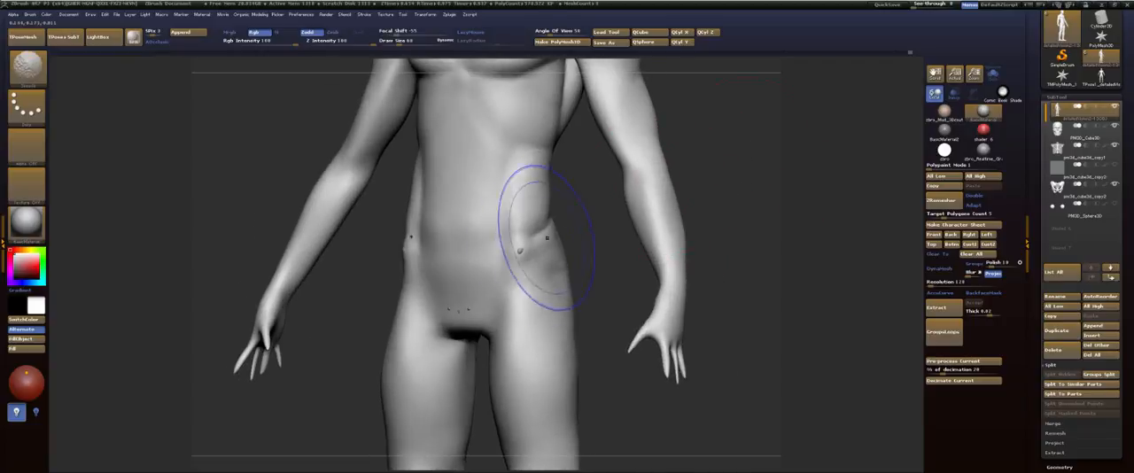
Step: Smooth the lower abdomen, and softly shape and smooth the pubic area between the thighs with the FormSoft brush
left_click_drag(480, 311, 507, 288, "shift")
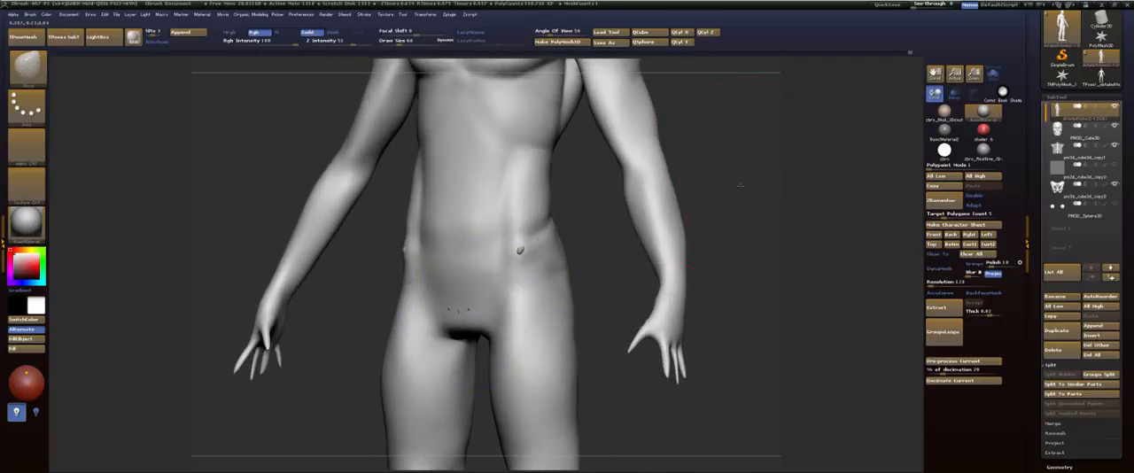
left_click_drag(740, 185, 667, 170)
key("b")
key("c")
key("t")
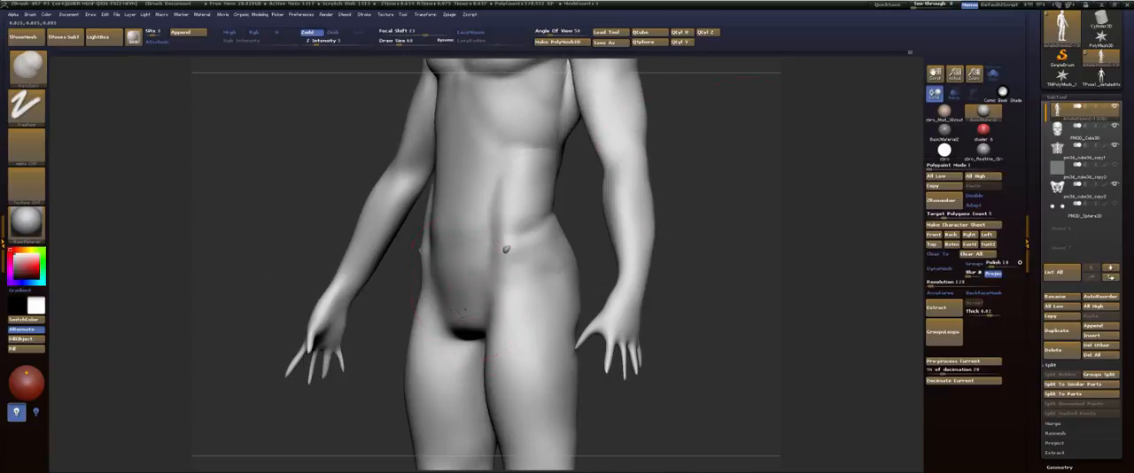
left_click_drag(631, 388, 680, 301)
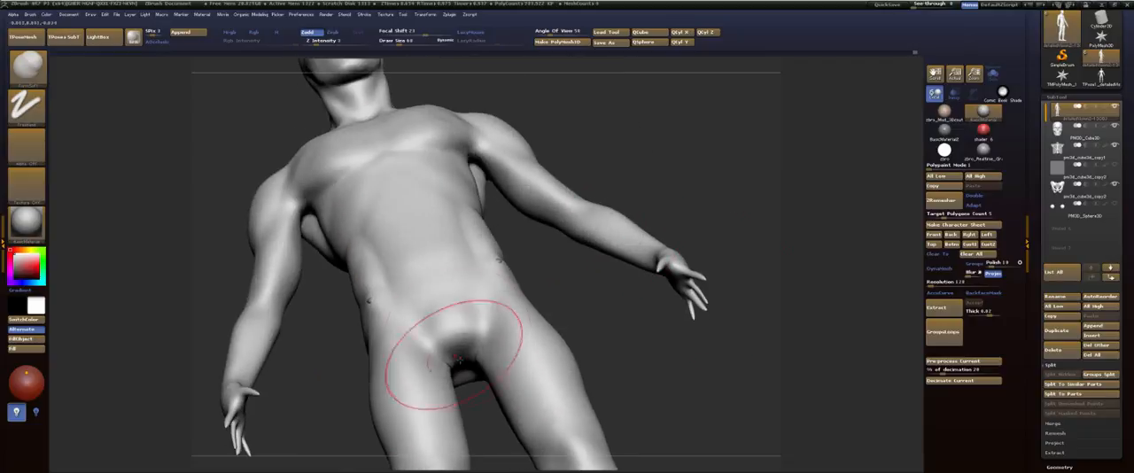
mouse_move(463, 352)
left_mouse_down()
mouse_move(467, 365)
mouse_move(452, 365)
left_mouse_up()
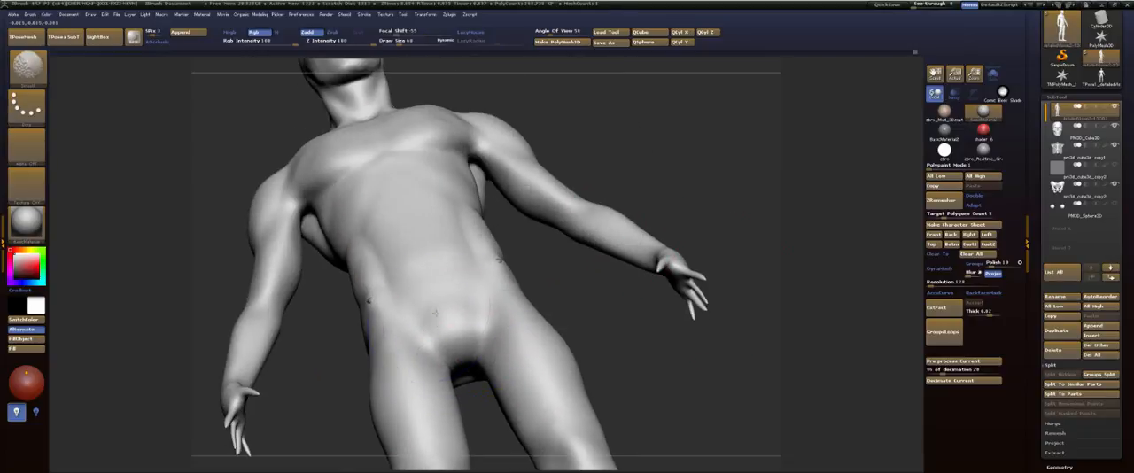
mouse_move(664, 170)
left_mouse_down("shift")
mouse_move(680, 183)
mouse_move(604, 194)
mouse_move(606, 308)
left_mouse_up("shift")
Step: Softly shape the flanks, set the draw size to 20, and fill and smooth the area just below the sternum
mouse_move(528, 261)
left_mouse_down("shift")
mouse_move(604, 329)
mouse_move(561, 314)
left_mouse_up("shift")
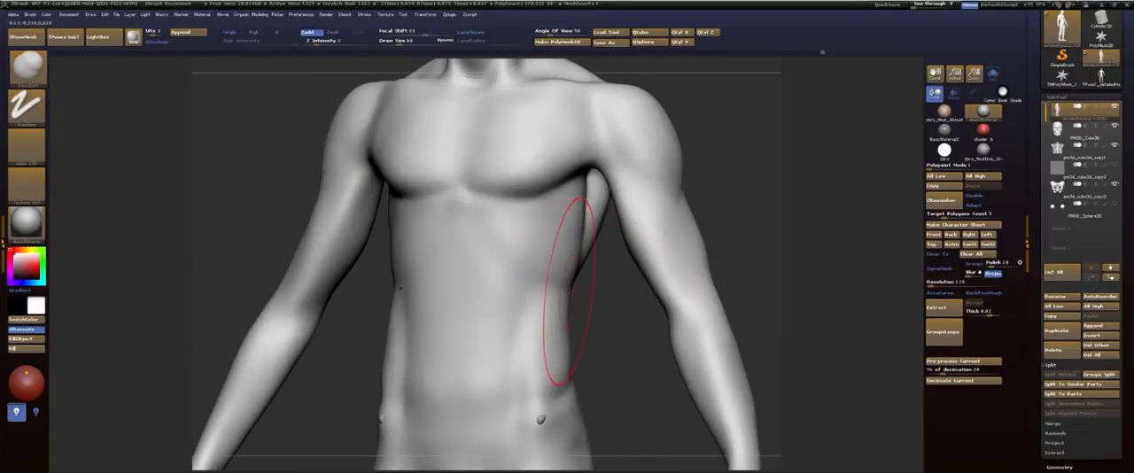
left_click_drag(752, 207, 770, 206)
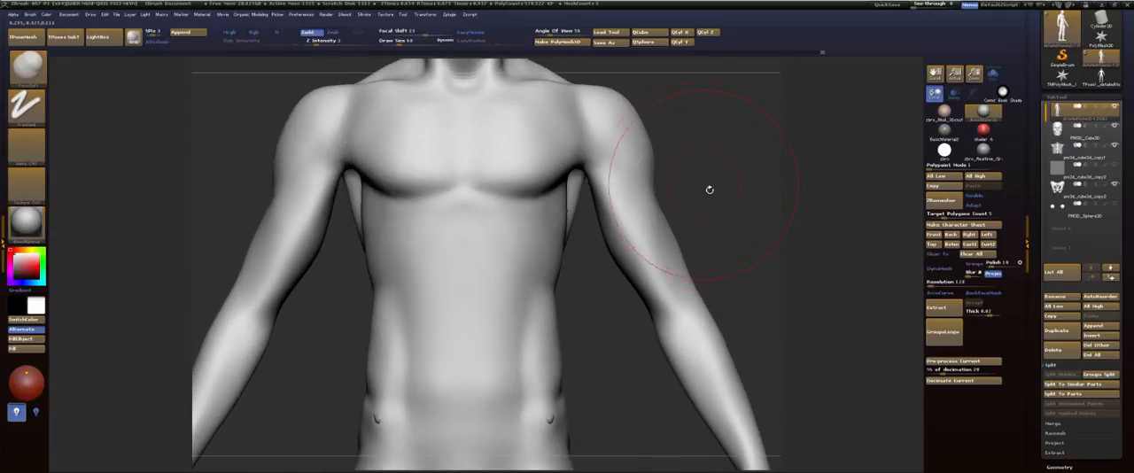
left_click_drag(721, 200, 770, 199)
key("s")
left_click_drag(521, 217, 513, 217)
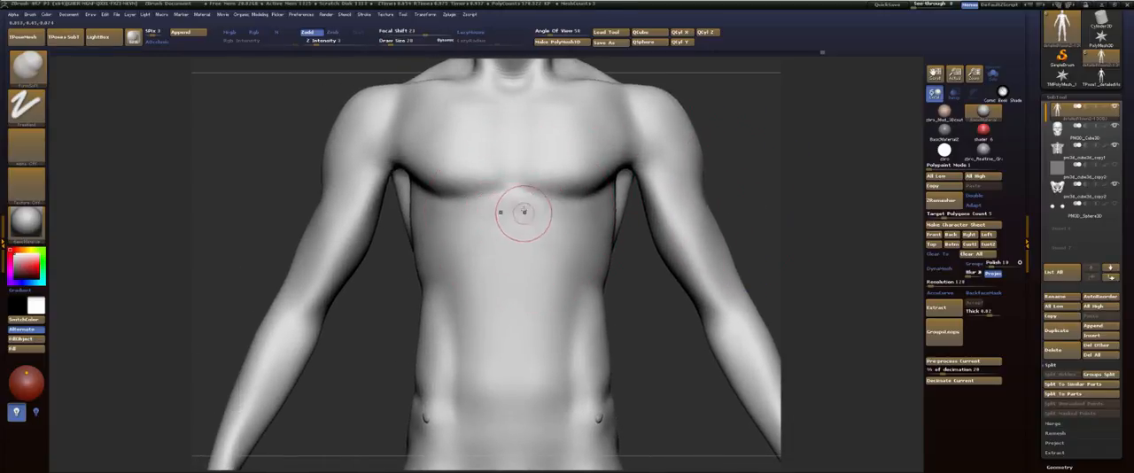
key("b")
key("s")
key("t")
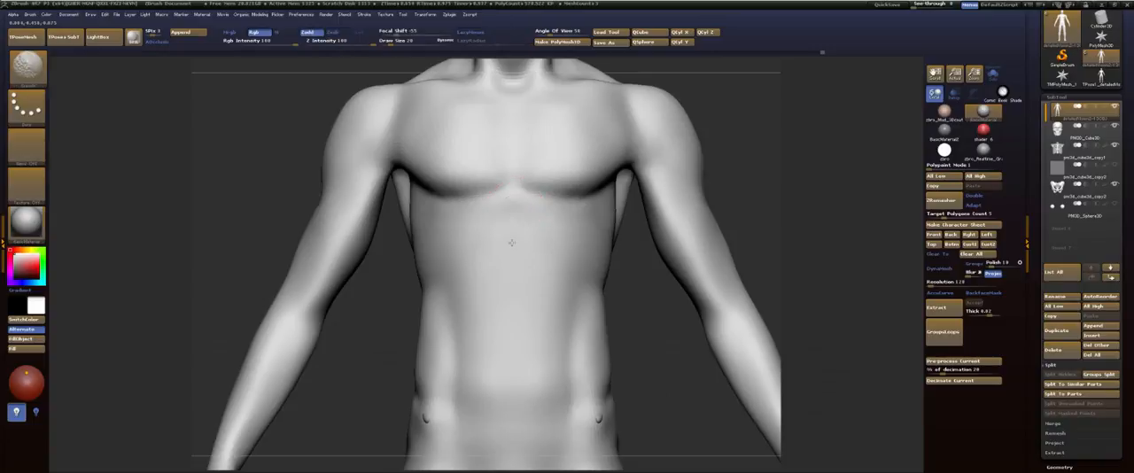
Step: Carve the midline groove from below the sternum to the pubis with Dam_Standard, and smooth it to a faint line
key("b")
key("d")
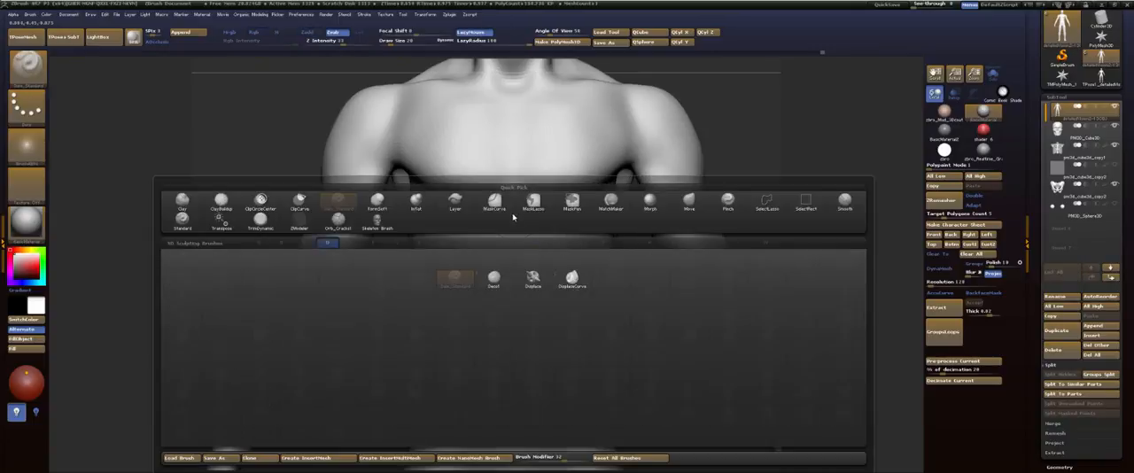
key("s")
left_click_drag(513, 228, 506, 354)
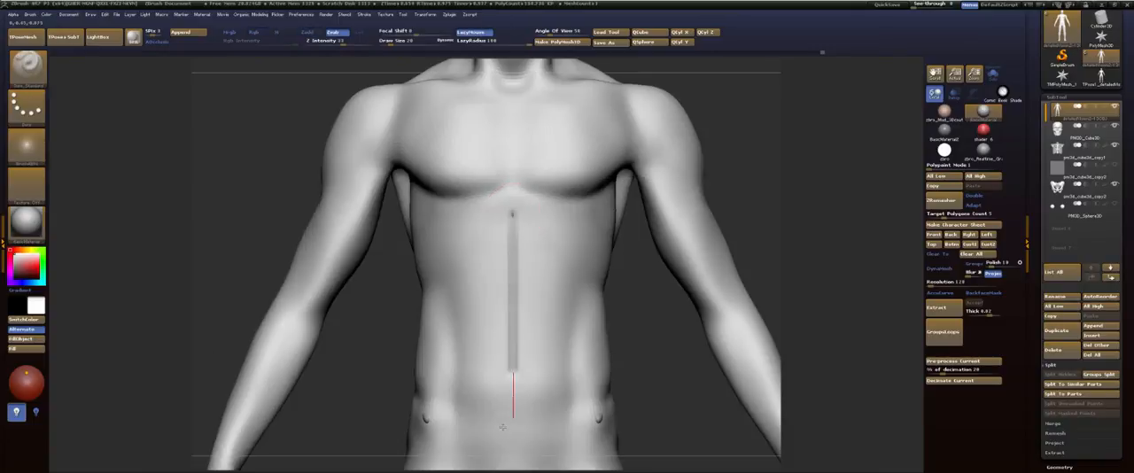
left_click_drag(503, 427, 511, 450)
left_click_drag(733, 190, 747, 101, "alt")
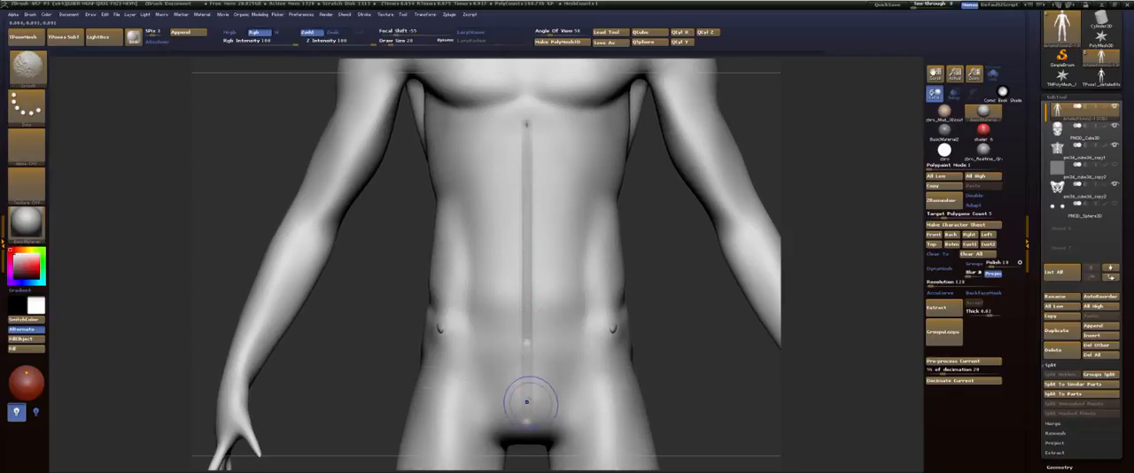
left_click_drag(519, 405, 526, 129, "shift")
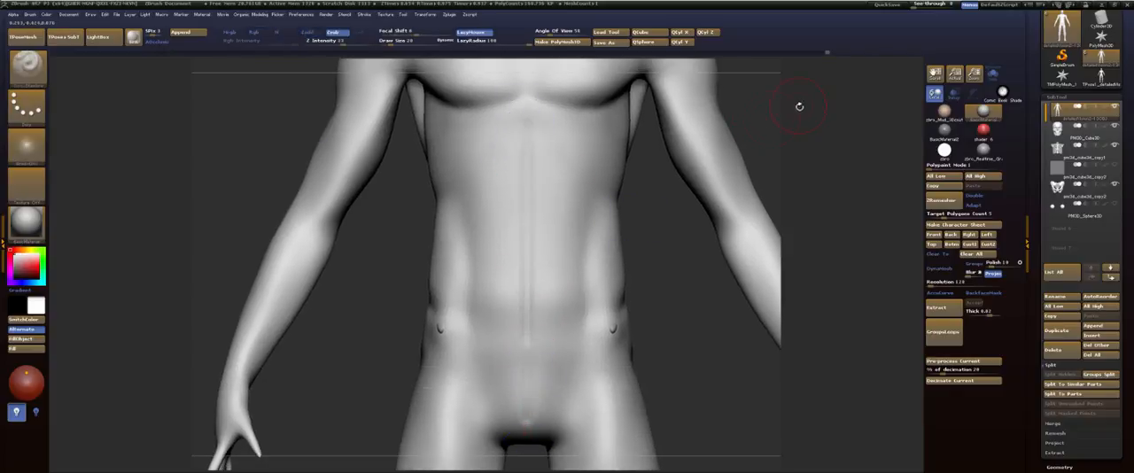
Step: Switch to the ClayBuildup brush and show the rib cage through the torso for work below the pectorals
mouse_move(797, 107)
left_mouse_down("alt")
mouse_move(771, 174)
mouse_move(768, 259)
left_mouse_up("alt")
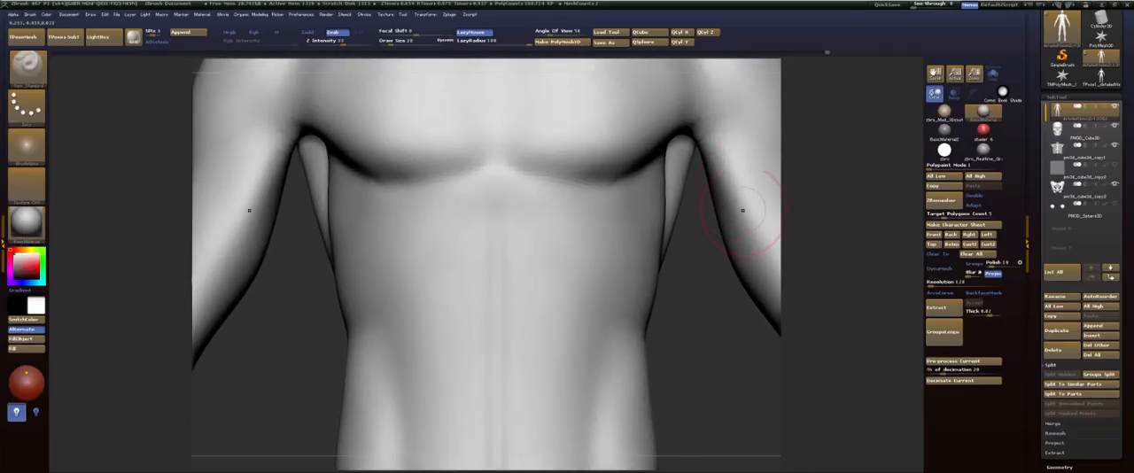
key("b")
key("d")
key("s")
key("b")
key("c")
key("b")
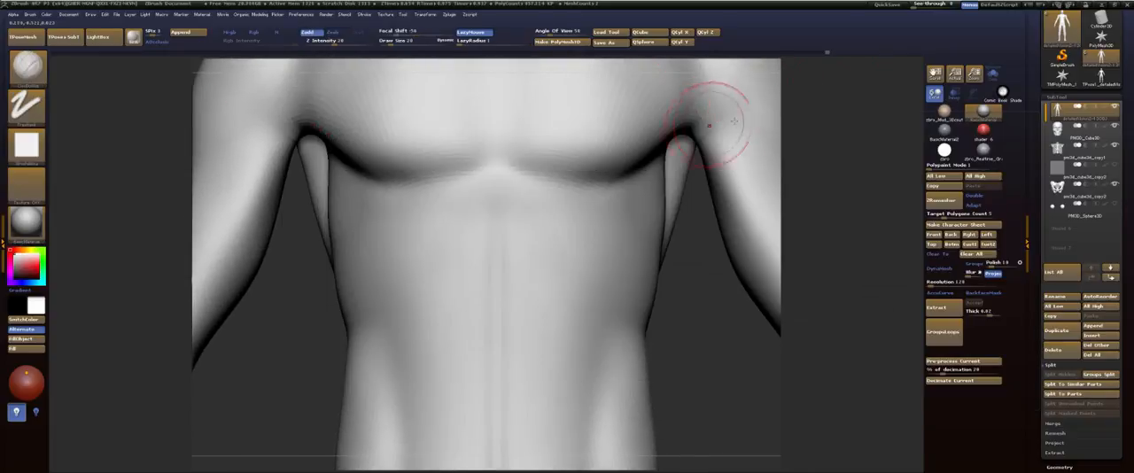
left_click(953, 95)
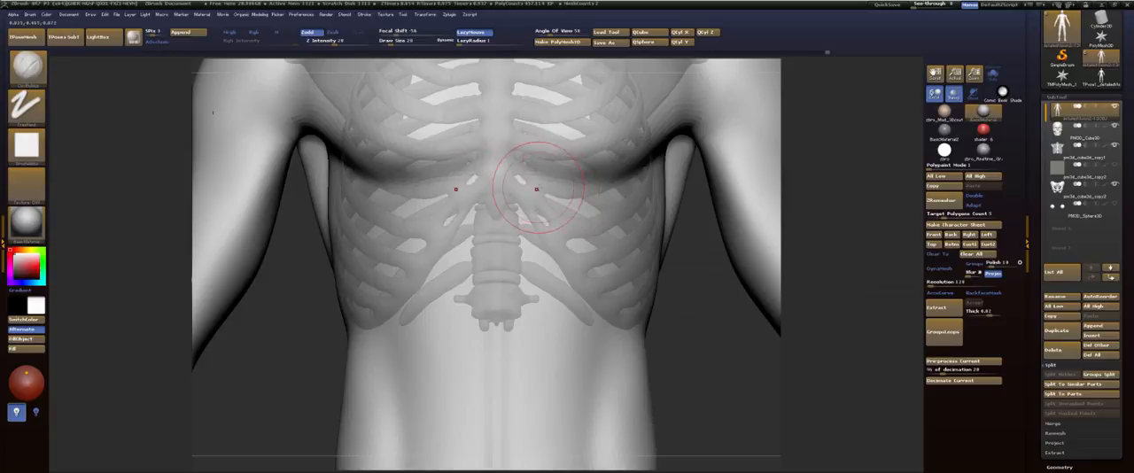
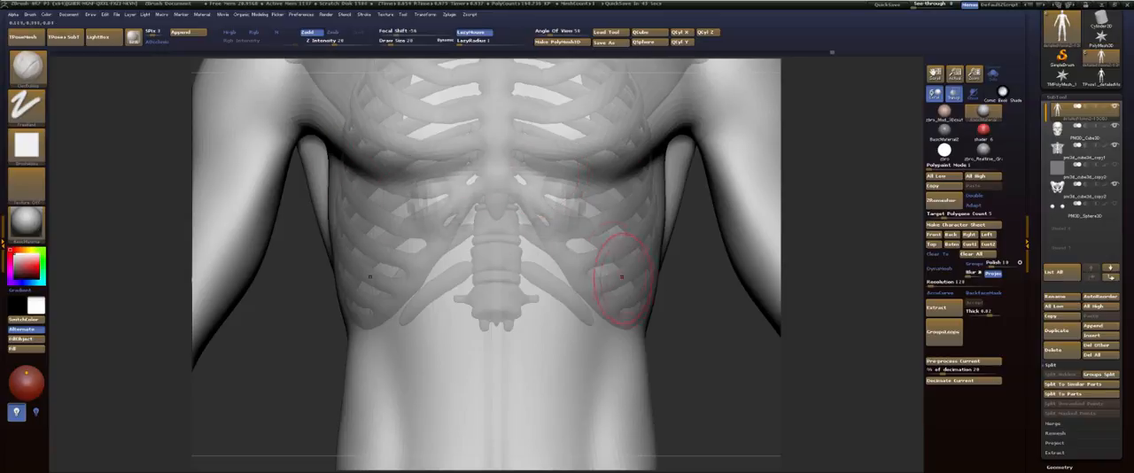
mouse_move(693, 301)
left_mouse_down()
mouse_move(580, 232)
mouse_move(536, 244)
left_mouse_up()
mouse_move(531, 194)
left_mouse_down("shift")
mouse_move(523, 219)
mouse_move(542, 282)
left_mouse_up("shift")
key("b")
key("d")
key("s")
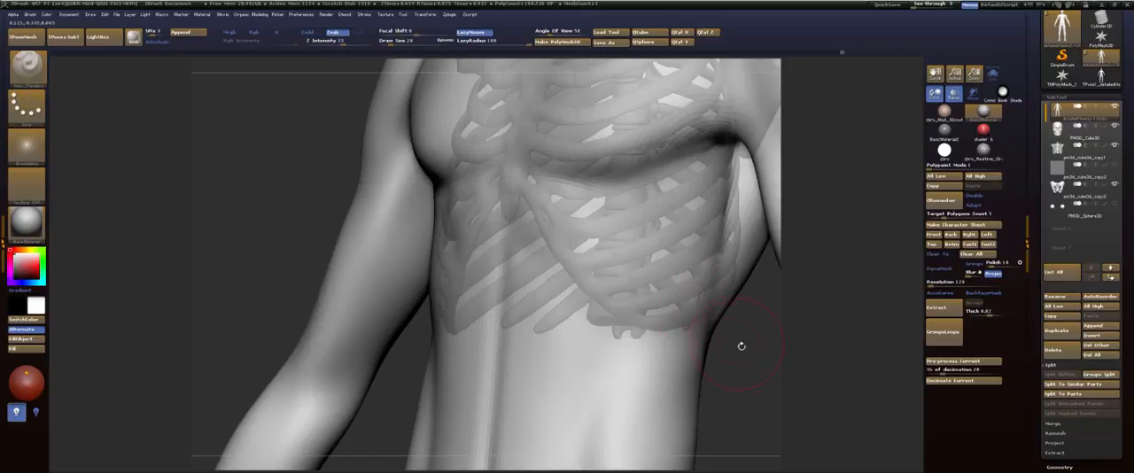
left_click_drag(766, 383, 727, 318, "shift")
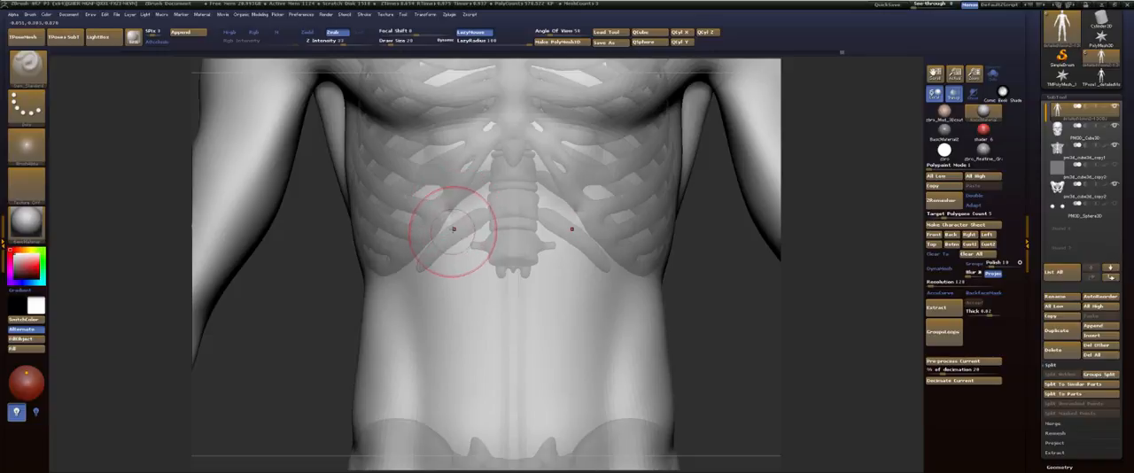
Step: Hide the skeleton overlay, then build up the upper and middle abdominals below the pectorals with the ClayBuildup brush and smooth the upper ones
key("b")
key("c")
key("b")
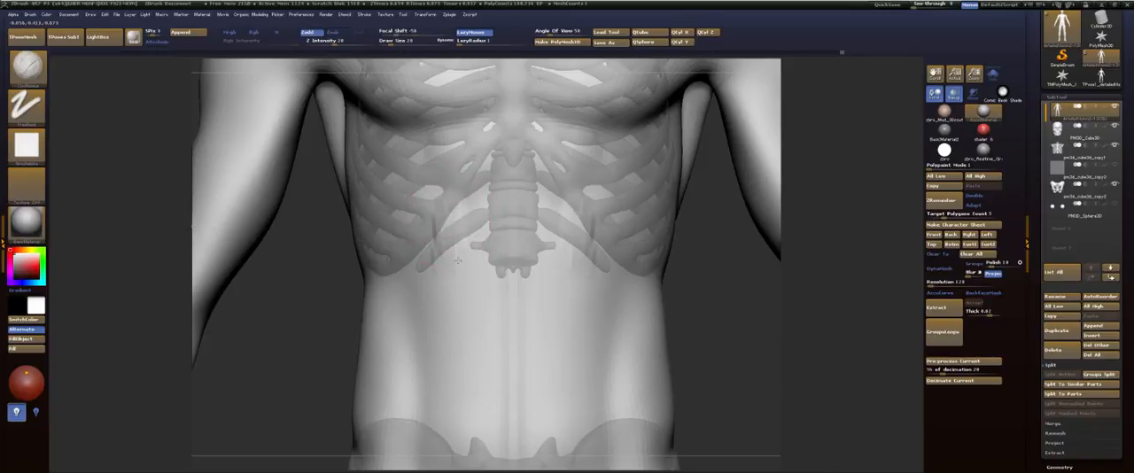
key("shift+f")
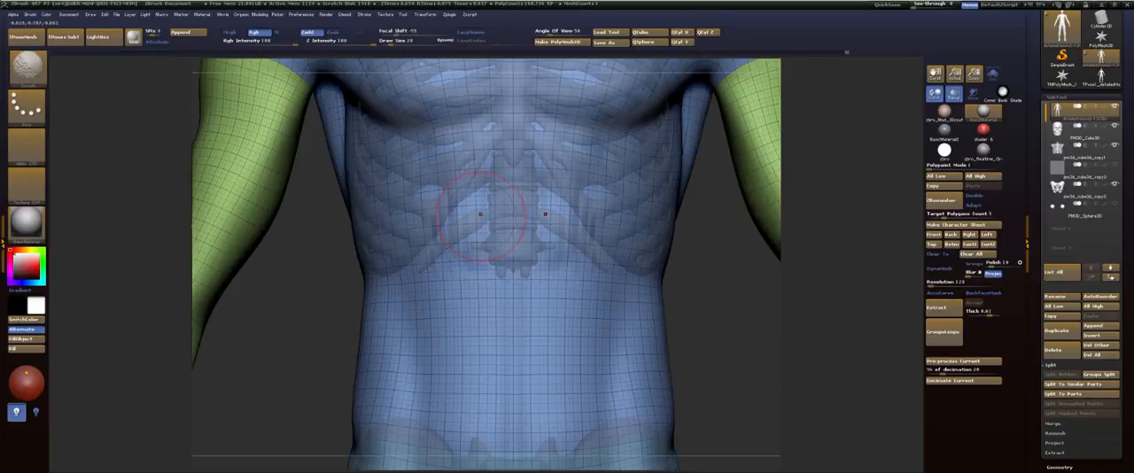
key("shift+f")
left_click(954, 99)
left_click_drag(453, 225, 485, 233)
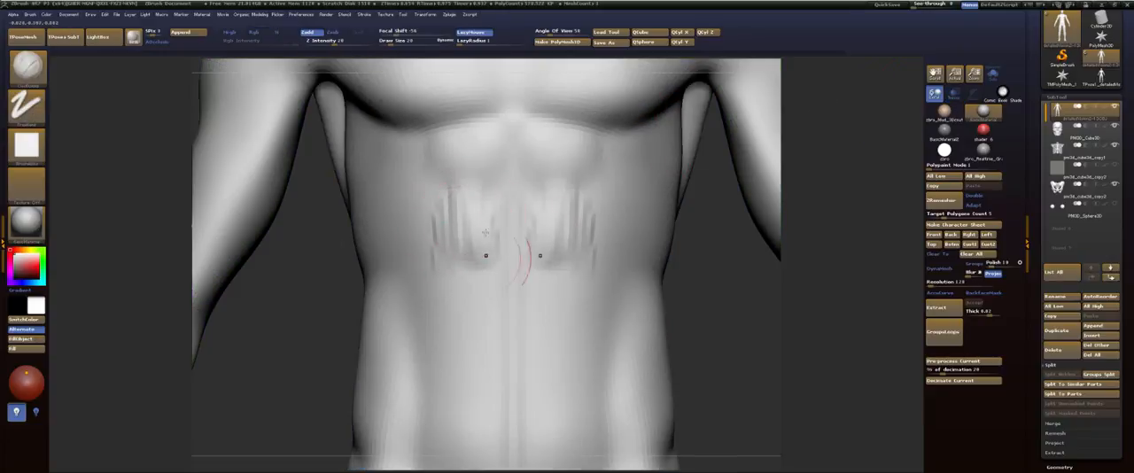
mouse_move(490, 280)
left_mouse_down()
mouse_move(468, 248)
mouse_move(478, 207)
mouse_move(448, 268)
mouse_move(456, 288)
mouse_move(451, 232)
left_mouse_up()
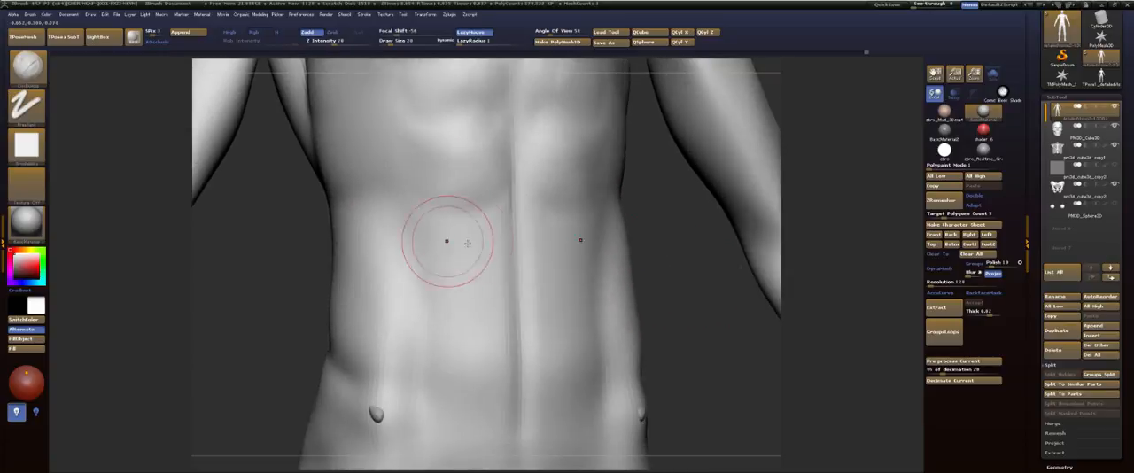
mouse_move(448, 240)
left_mouse_down()
mouse_move(594, 232)
mouse_move(443, 251)
mouse_move(460, 301)
mouse_move(509, 298)
left_mouse_up()
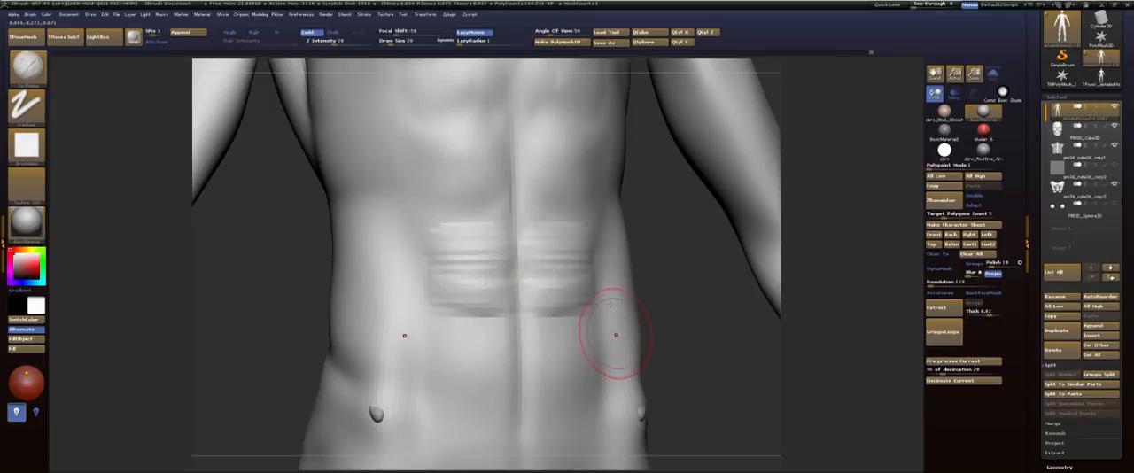
Step: Build up the lower abdominals on both sides of the midline, tapering toward the pubis, and smooth them into one rounded form
mouse_move(694, 290)
left_mouse_down("alt")
mouse_move(705, 202)
mouse_move(694, 145)
left_mouse_up("alt")
mouse_move(462, 209)
left_mouse_down()
mouse_move(448, 229)
mouse_move(484, 363)
left_mouse_up()
left_click_drag(462, 286, 485, 354)
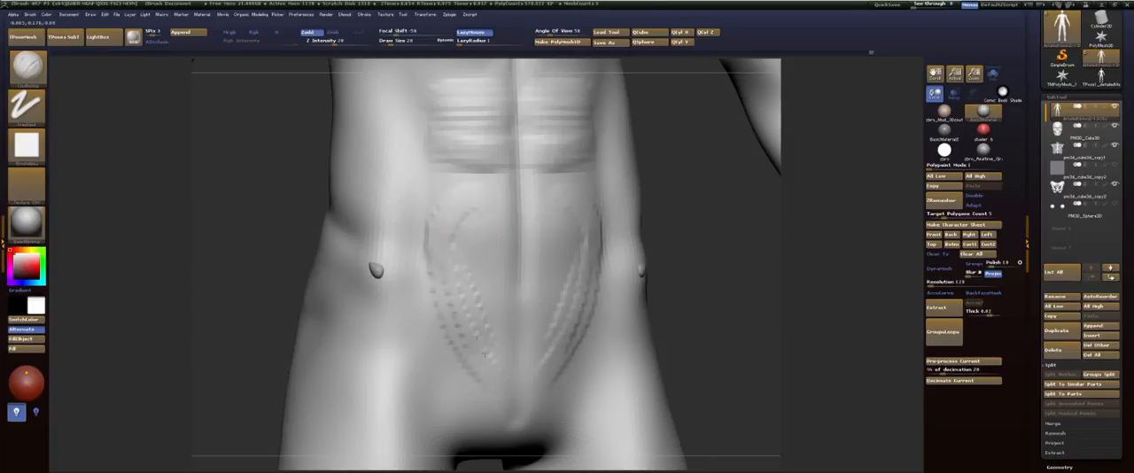
left_click_drag(461, 220, 471, 292)
mouse_move(469, 203)
left_mouse_down()
mouse_move(499, 352)
mouse_move(463, 205)
mouse_move(488, 370)
left_mouse_up()
left_click_drag(464, 222, 496, 357)
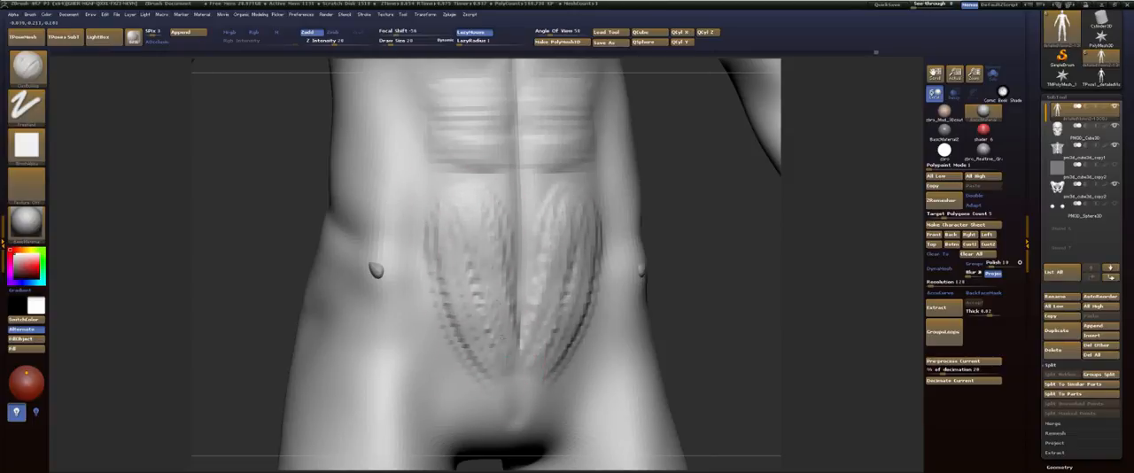
left_click_drag(464, 266, 484, 356)
left_click_drag(447, 226, 480, 350)
mouse_move(474, 266)
left_mouse_down("shift")
mouse_move(483, 330)
mouse_move(485, 256)
mouse_move(490, 297)
left_mouse_up("shift")
mouse_move(493, 211)
left_mouse_down()
mouse_move(558, 209)
mouse_move(498, 257)
mouse_move(505, 285)
mouse_move(487, 305)
mouse_move(539, 314)
mouse_move(485, 353)
mouse_move(492, 316)
mouse_move(549, 231)
mouse_move(533, 200)
left_mouse_up()
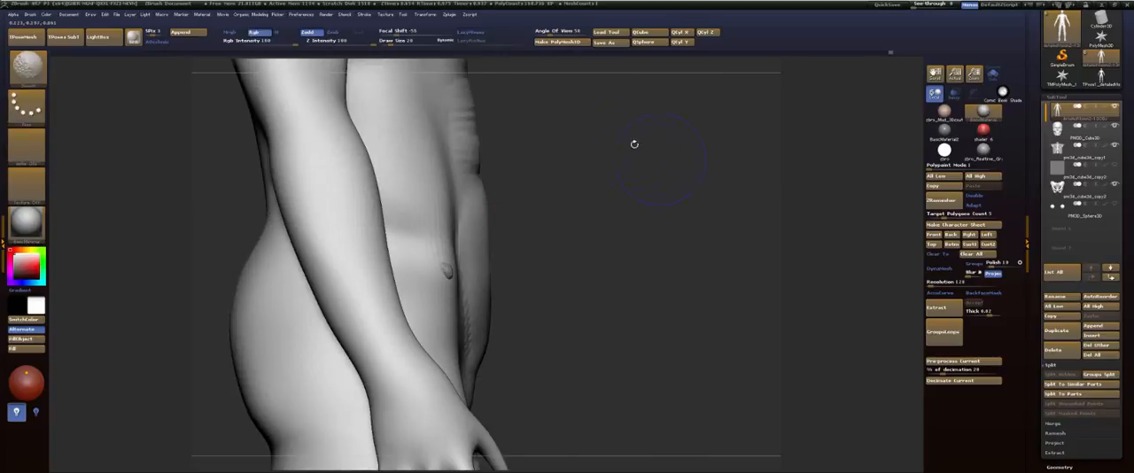
Step: Examine the torso and whole figure from the front, three-quarter and back views
mouse_move(634, 144)
left_mouse_down()
mouse_move(526, 271)
mouse_move(533, 239)
mouse_move(653, 296)
mouse_move(653, 249)
mouse_move(656, 290)
mouse_move(617, 276)
left_mouse_up()
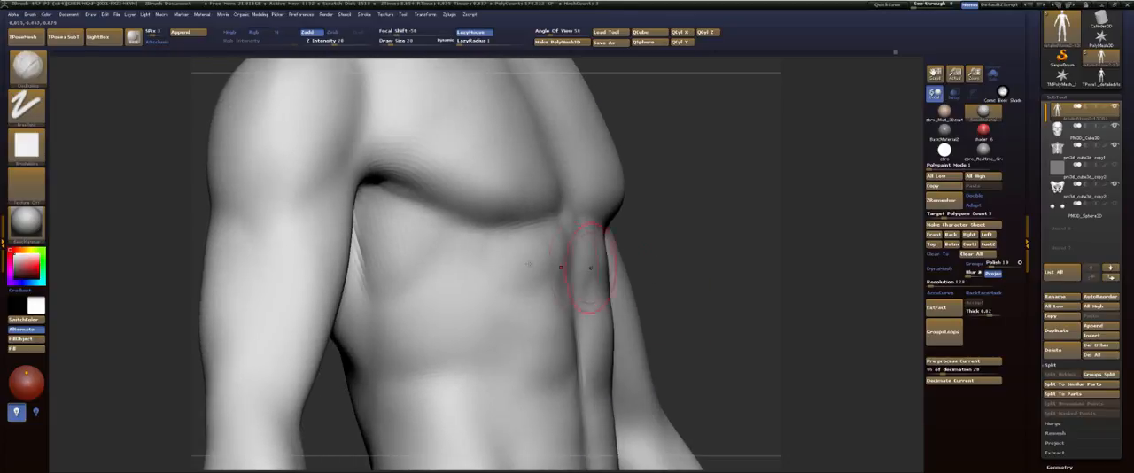
left_click_drag(764, 158, 703, 157)
key("f")
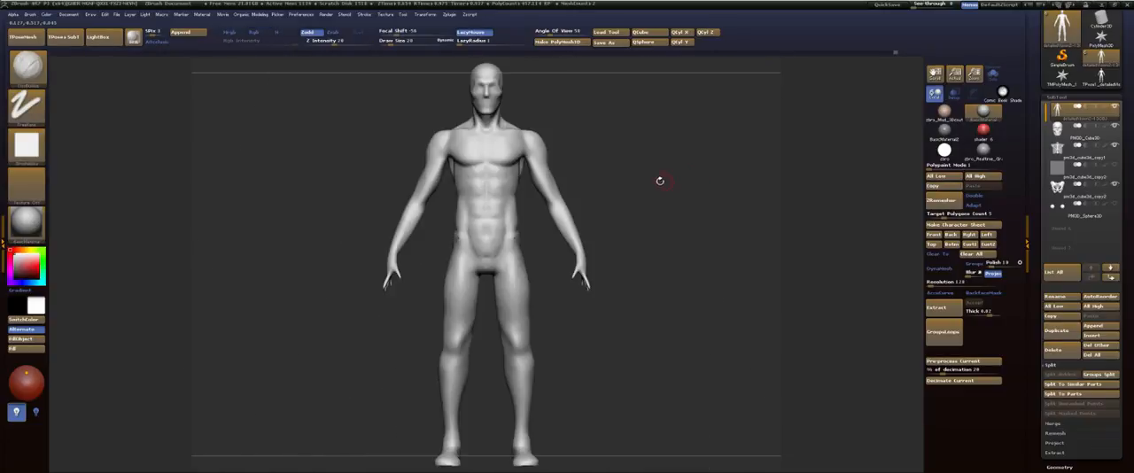
left_click_drag(642, 172, 717, 267, "alt")
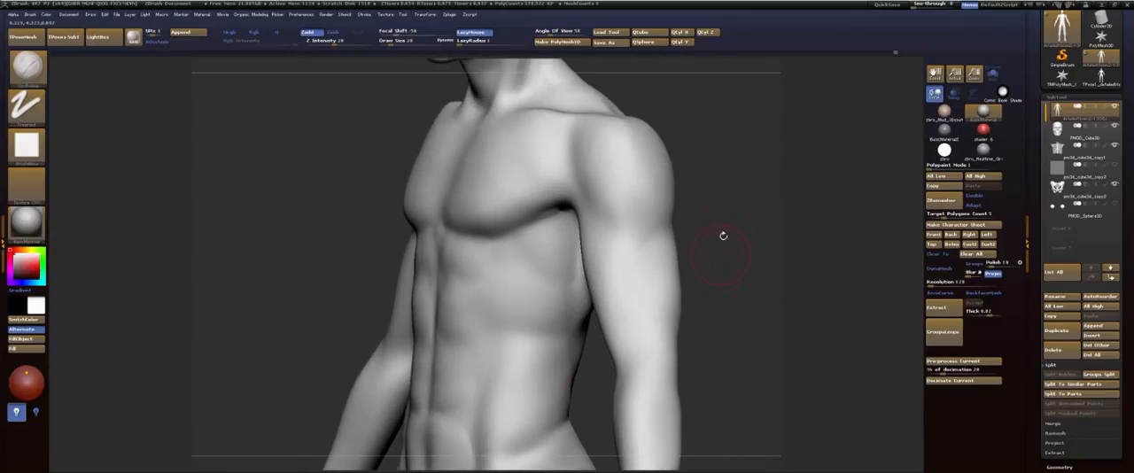
left_click_drag(723, 236, 651, 213)
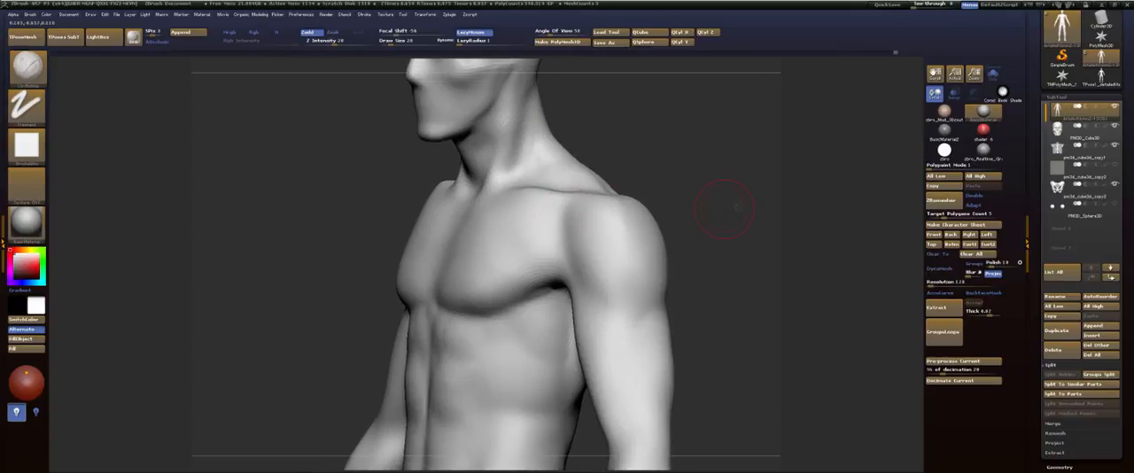
left_click_drag(725, 207, 707, 188, "shift")
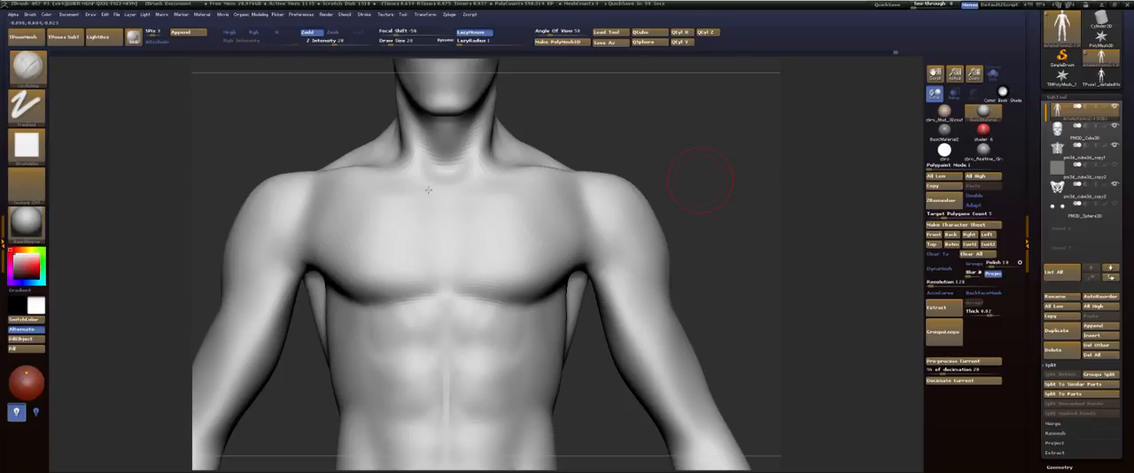
mouse_move(715, 168)
left_mouse_down()
mouse_move(640, 167)
mouse_move(868, 122)
left_mouse_up()
mouse_move(698, 187)
left_mouse_down()
mouse_move(695, 90)
mouse_move(695, 133)
left_mouse_up()
Step: Isolate the arms, lower the subdivision level by three and grow the visible area to include the shoulder ends
left_click(600, 268, "ctrl+shift")
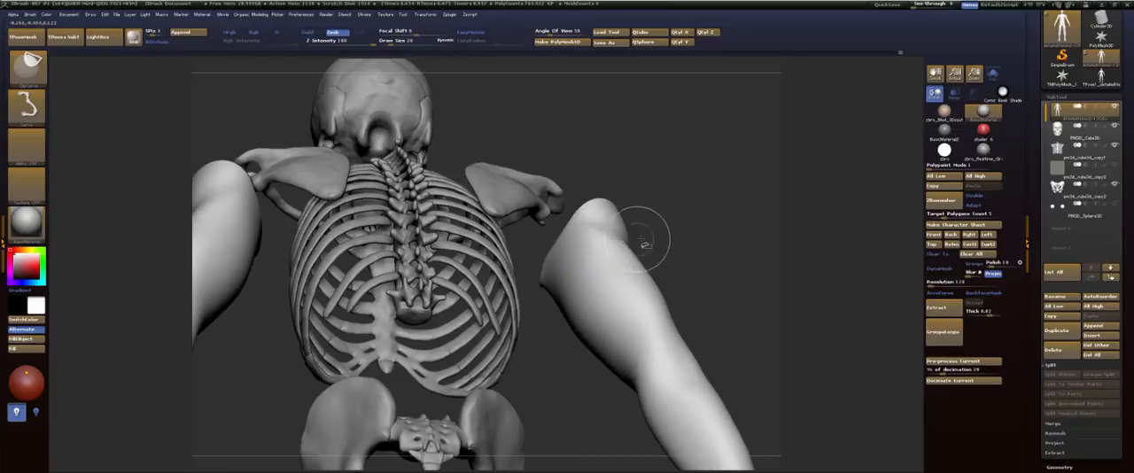
key("shift+d")
key("shift+d")
key("shift+d")
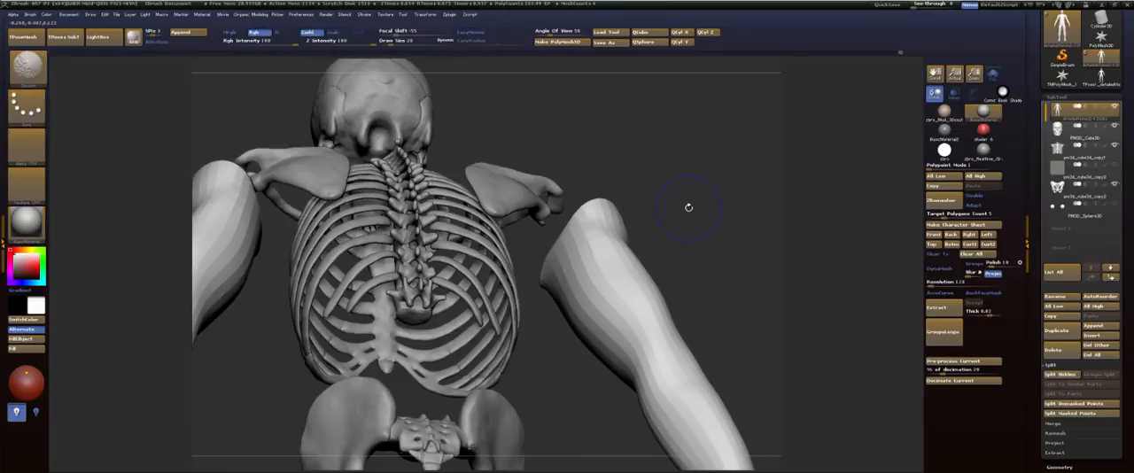
key("ctrl+shift+x")
key("ctrl+shift+x")
key("ctrl+shift+x")
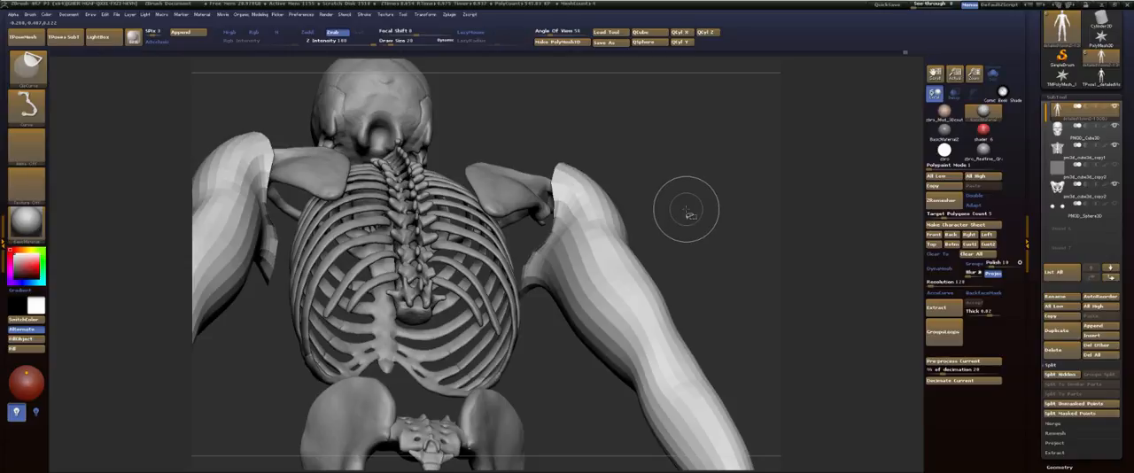
mouse_move(690, 204)
left_mouse_down()
mouse_move(691, 234)
mouse_move(692, 221)
mouse_move(765, 187)
mouse_move(819, 190)
mouse_move(769, 161)
mouse_move(781, 135)
mouse_move(742, 176)
mouse_move(732, 210)
left_mouse_up()
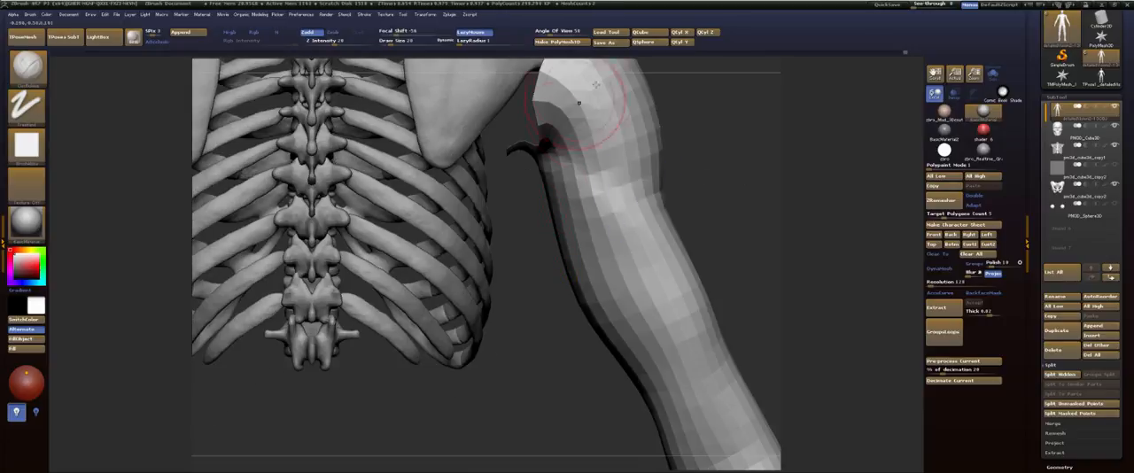
Step: Set the draw size to 39 and softly shape the back of the upper arm with the FormSoft brush
key("b")
key("m")
key("v")
left_click_drag(707, 175, 765, 180)
key("s")
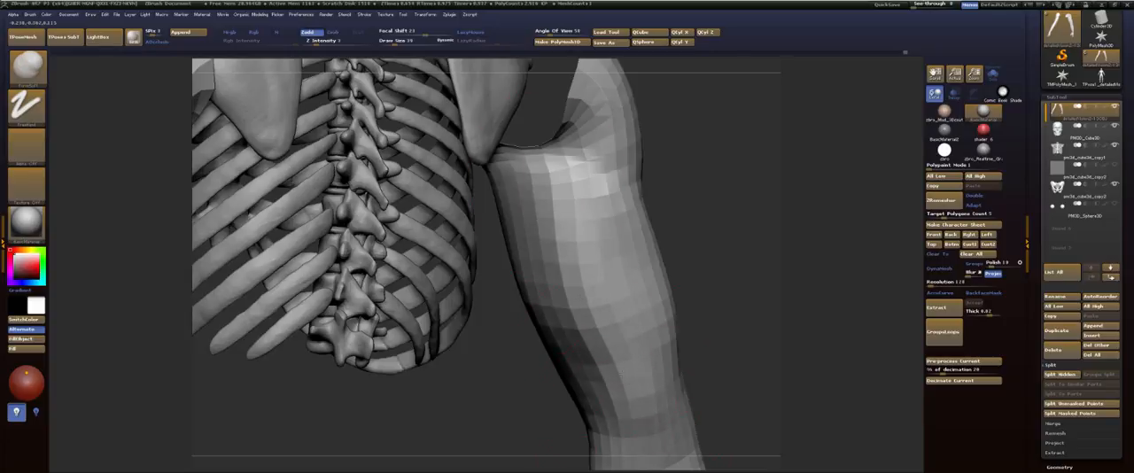
left_click_drag(553, 218, 581, 292, "shift")
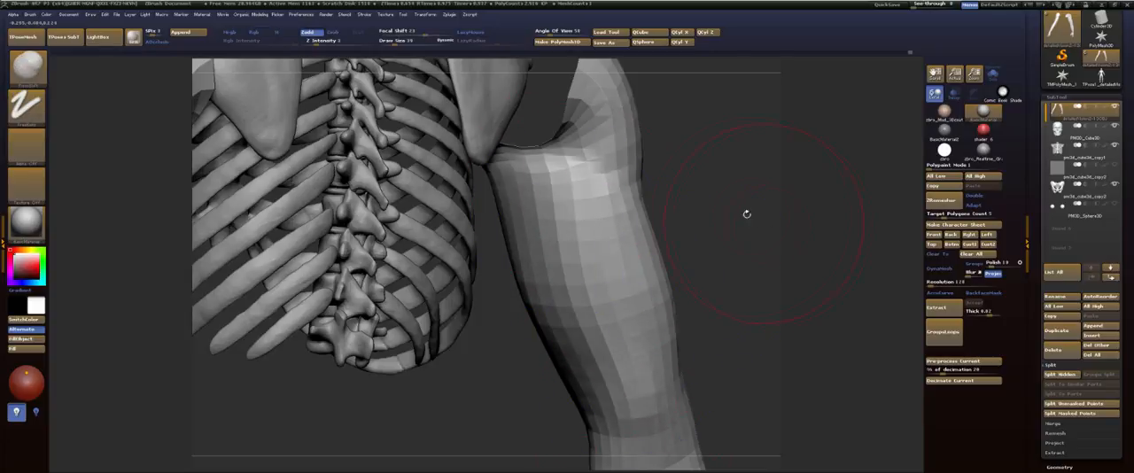
mouse_move(747, 213)
left_mouse_down("shift")
mouse_move(682, 116)
mouse_move(680, 55)
left_mouse_up("shift")
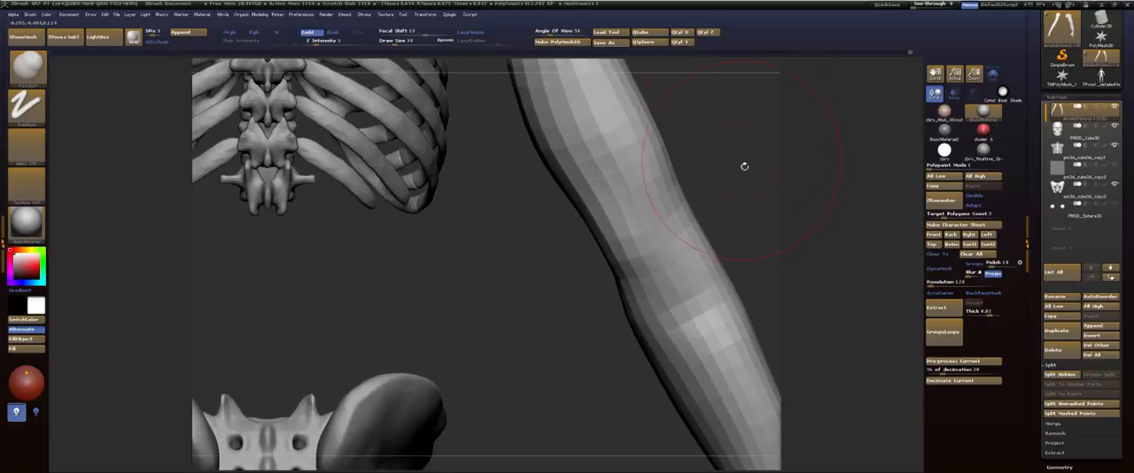
left_click_drag(744, 166, 744, 213, "alt")
Step: Softly shape the underside and inner side of the upper arm, and smooth the surface near the elbow
left_click_drag(700, 117, 700, 237, "alt")
mouse_move(763, 210)
left_mouse_down()
mouse_move(716, 198)
mouse_move(726, 197)
mouse_move(703, 116)
mouse_move(671, 198)
mouse_move(646, 177)
left_mouse_up()
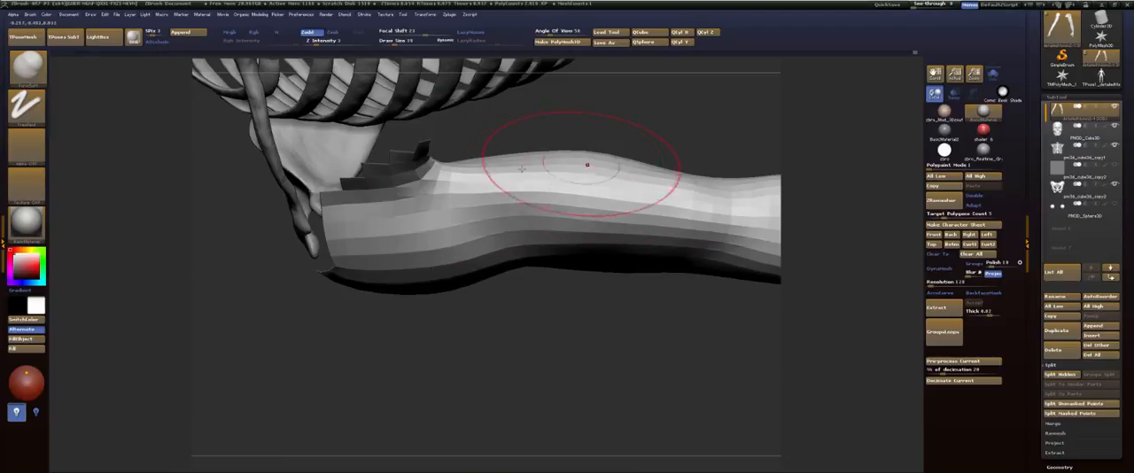
left_click_drag(697, 125, 498, 258)
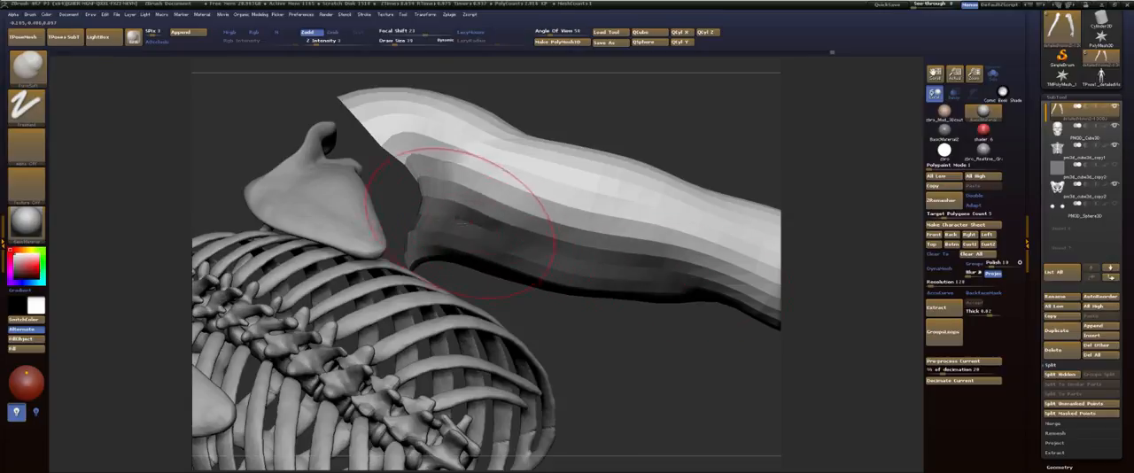
mouse_move(504, 248)
left_mouse_down()
mouse_move(617, 162)
mouse_move(584, 243)
mouse_move(632, 194)
mouse_move(669, 202)
left_mouse_up()
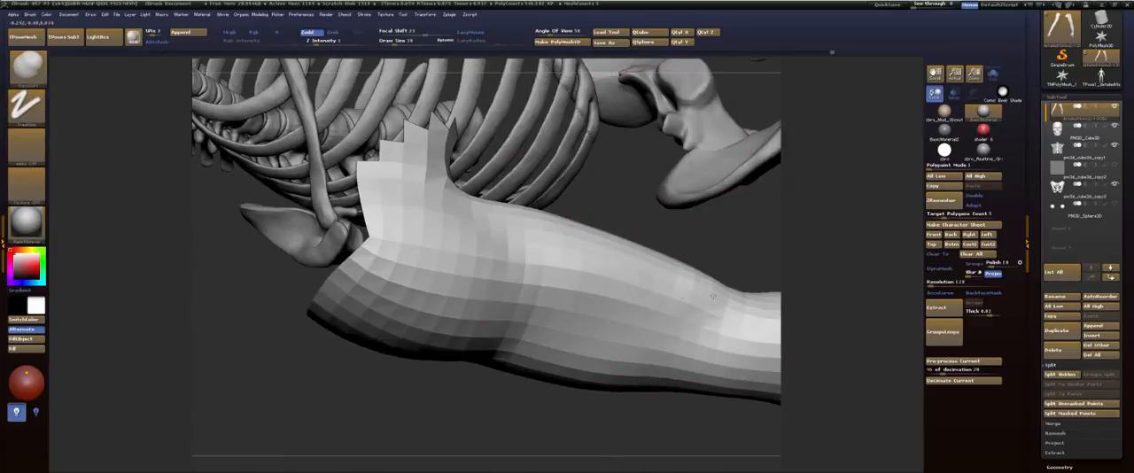
key("shift")
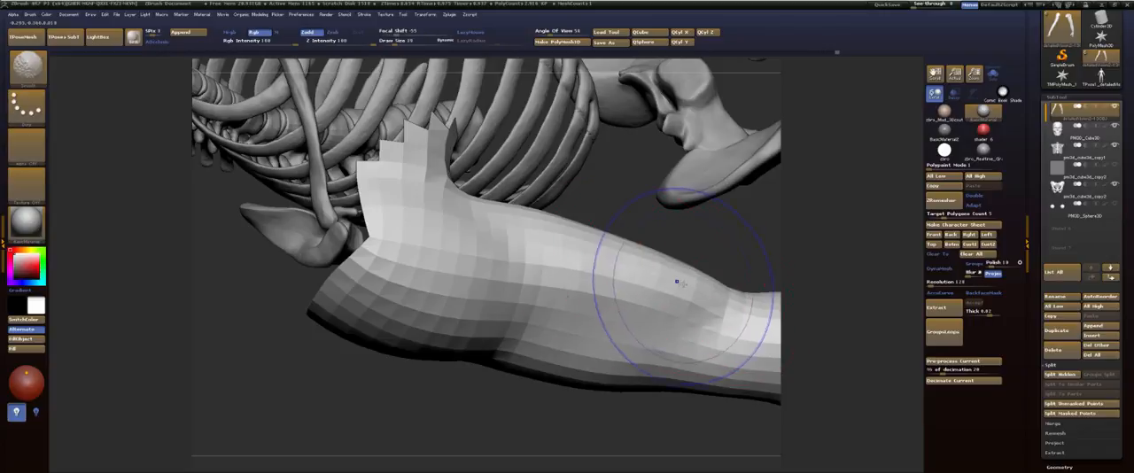
Step: Show the whole body again and raise the subdivision level for detail work around the shoulder
mouse_move(580, 429)
left_mouse_down()
mouse_move(609, 251)
mouse_move(764, 184)
mouse_move(723, 220)
left_mouse_up()
left_click(723, 220, "ctrl+shift")
left_click_drag(715, 128, 712, 255)
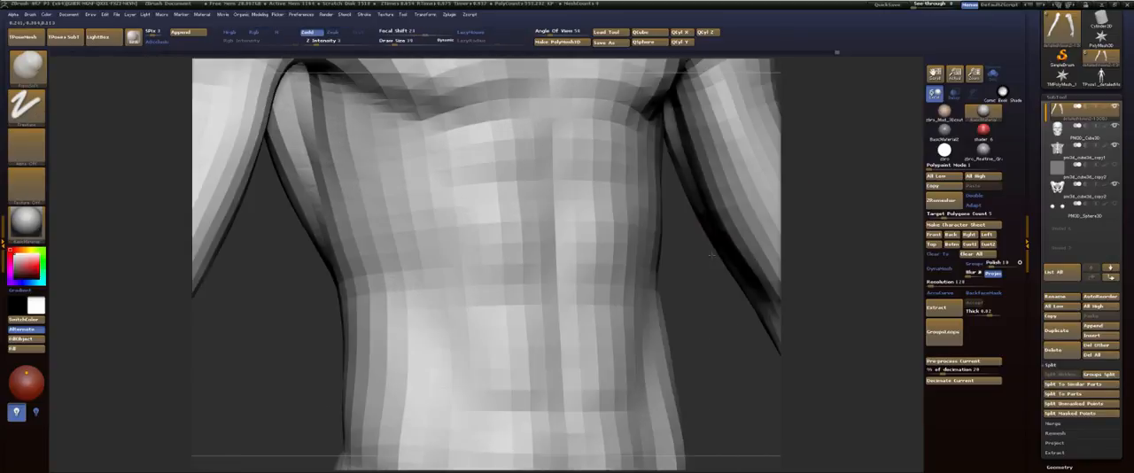
left_click_drag(766, 201, 707, 347, "alt")
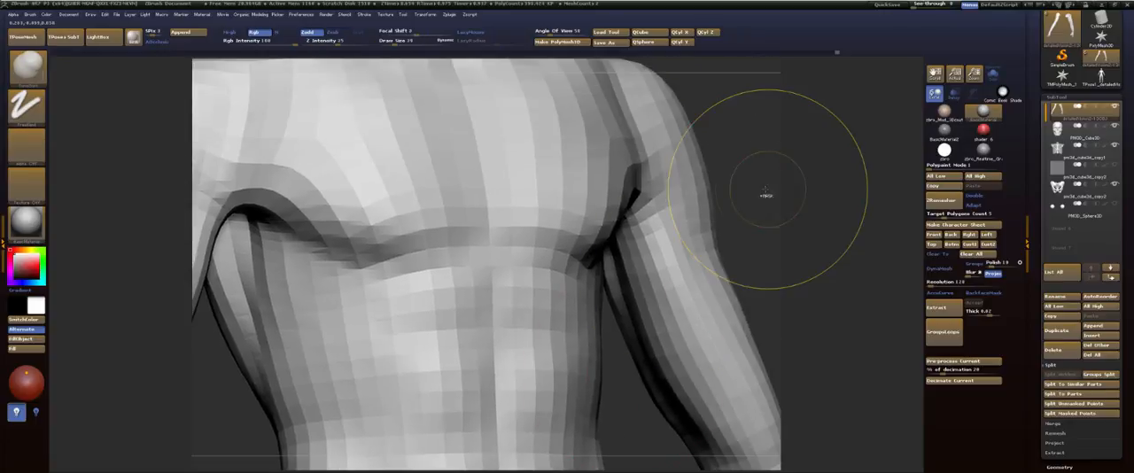
left_click_drag(769, 182, 746, 179)
left_click_drag(746, 179, 765, 242, "alt")
key("d")
Step: Carve the crease below the deltoid around the upper arm to the rear armpit with Dam_Standard at draw size 24
key("b")
key("d")
key("s")
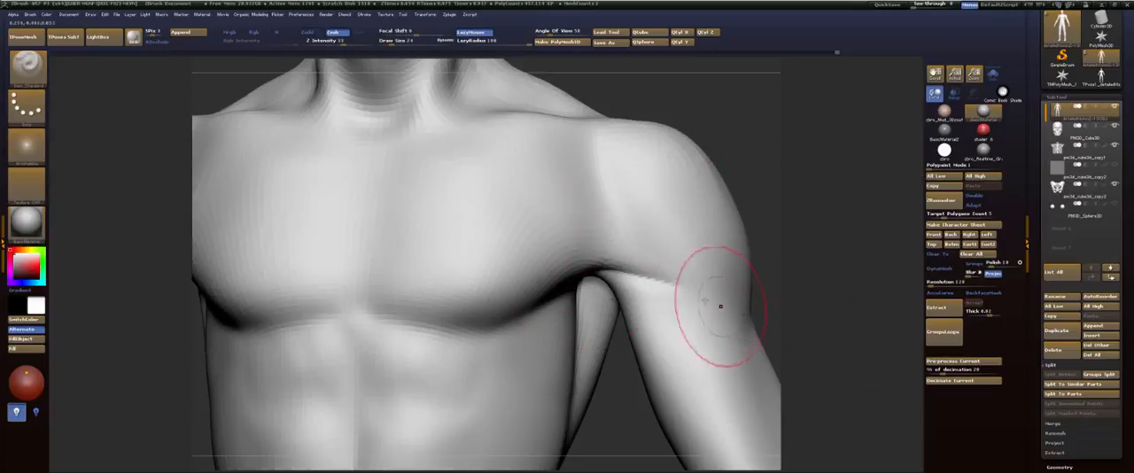
mouse_move(793, 291)
left_mouse_down("alt")
mouse_move(670, 203)
mouse_move(714, 193)
left_mouse_up("alt")
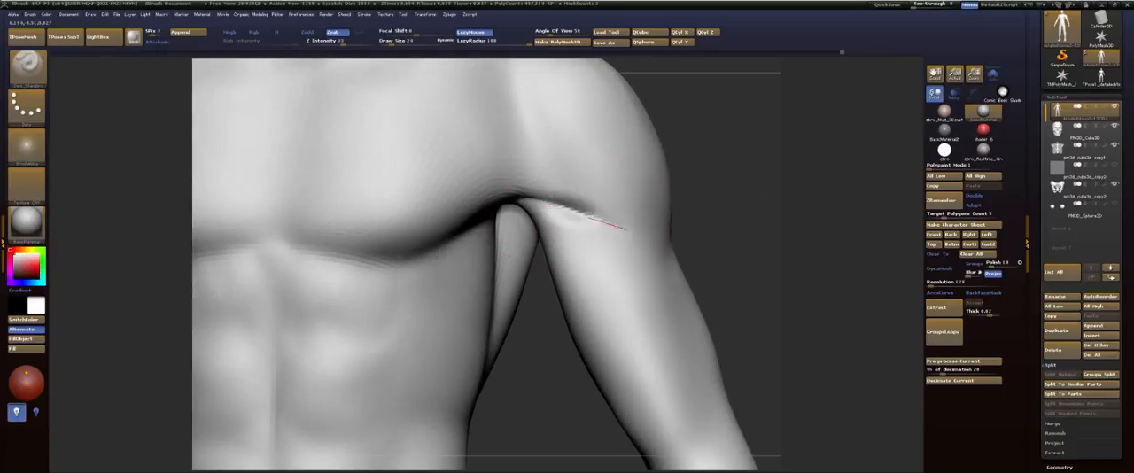
left_click_drag(772, 234, 660, 239)
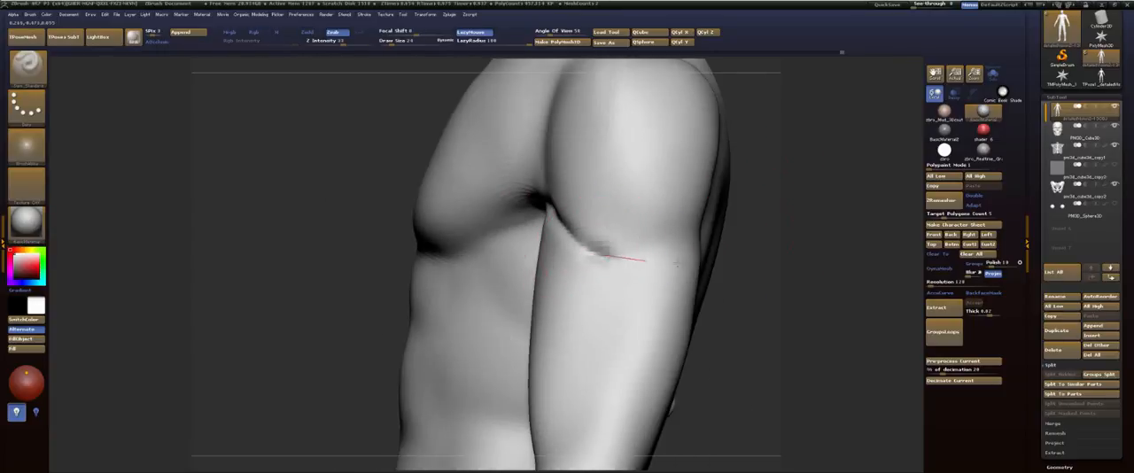
left_click_drag(783, 226, 740, 226)
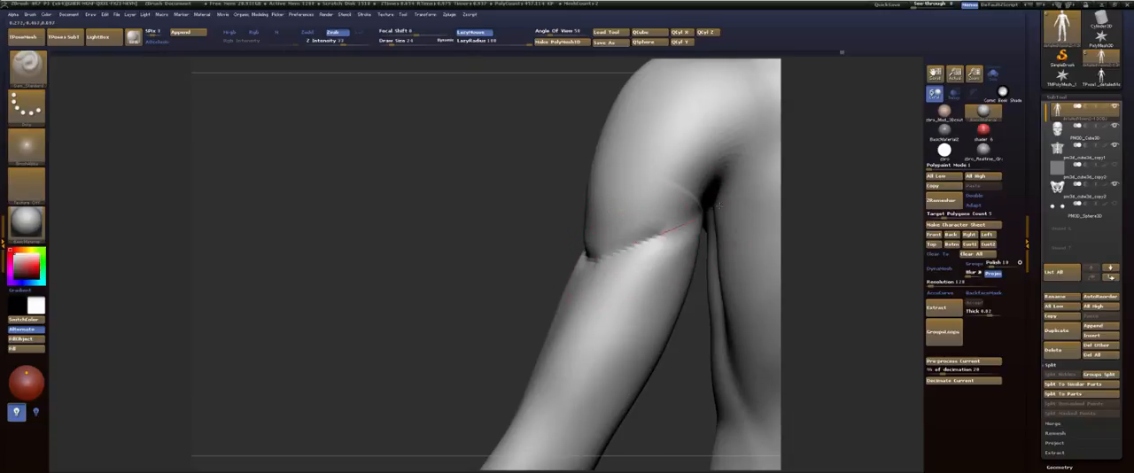
mouse_move(494, 264)
left_mouse_down()
mouse_move(437, 310)
mouse_move(435, 288)
left_mouse_up()
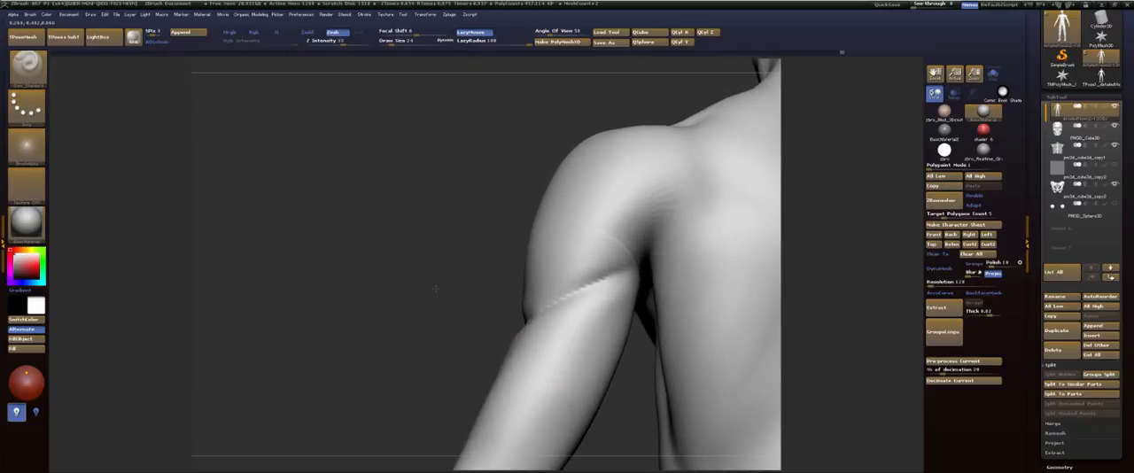
Step: Build up the rear of the shoulder above the armpit with the ClayBuildup brush and smooth it
key("b")
key("c")
key("b")
left_click_drag(666, 219, 669, 216)
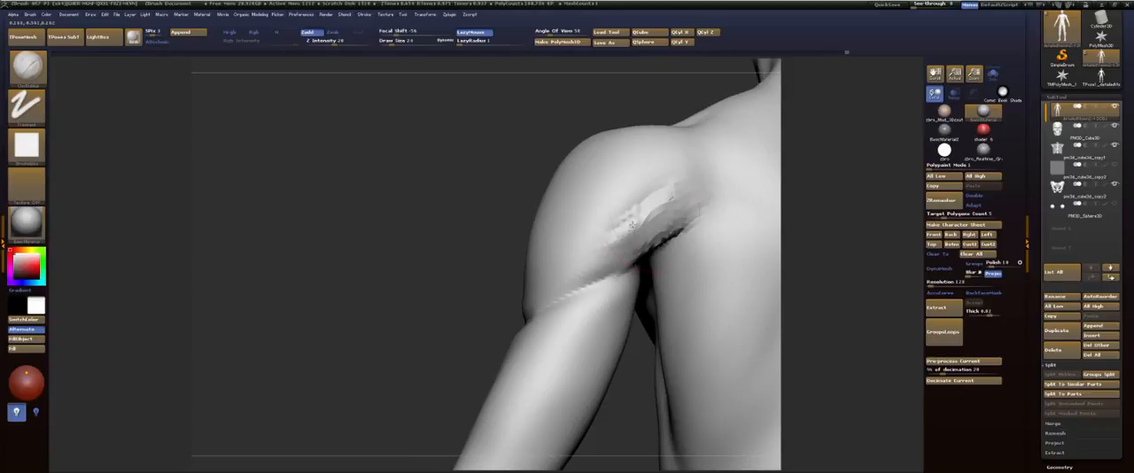
key("shift")
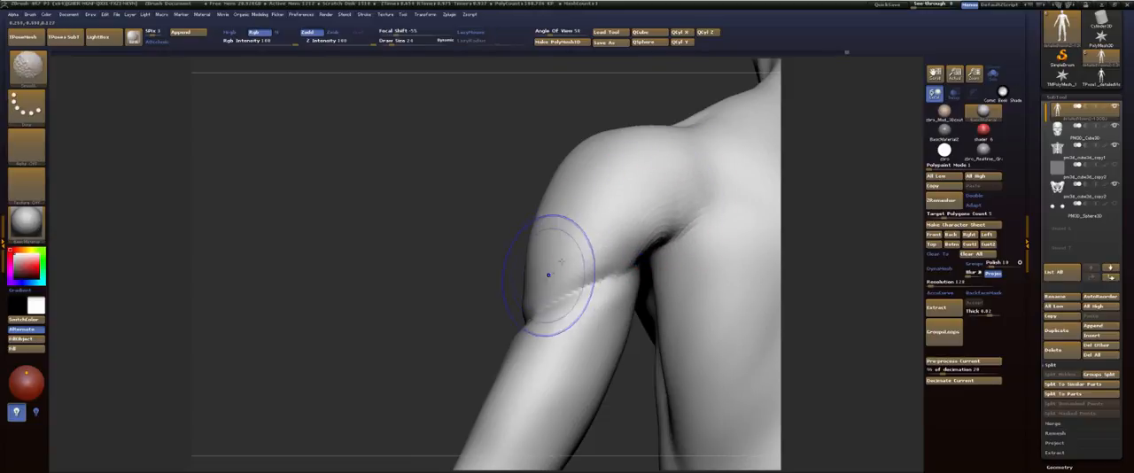
Step: Build up the underside of the rear armpit with the ClayBuildup brush and smooth it into the upper arm and deltoid crease
left_click_drag(562, 261, 543, 306, "shift")
left_click_drag(456, 253, 459, 204)
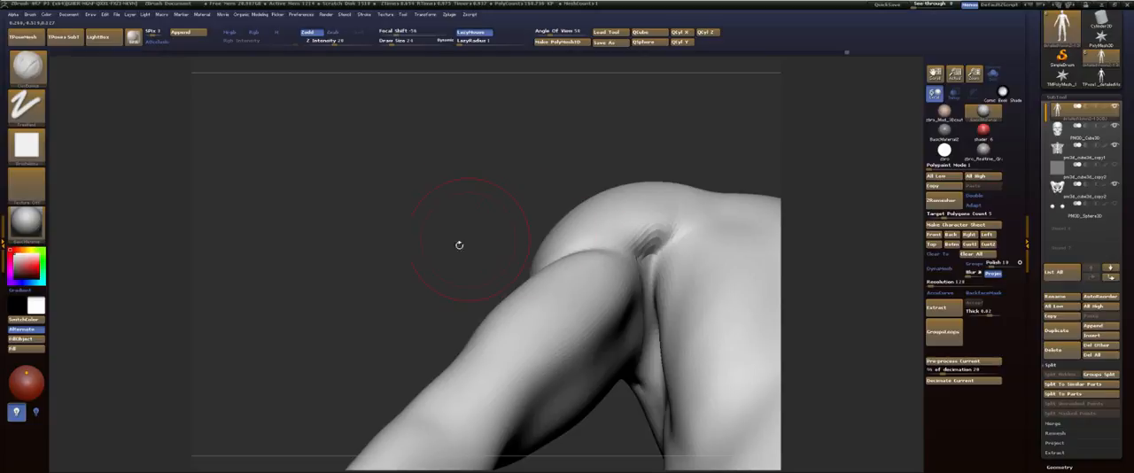
left_click_drag(459, 245, 591, 251)
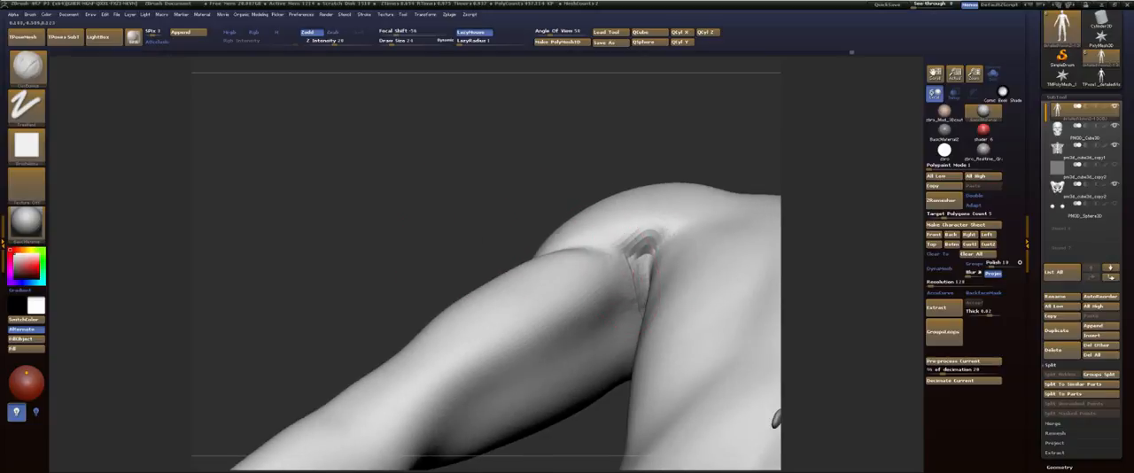
key("shift")
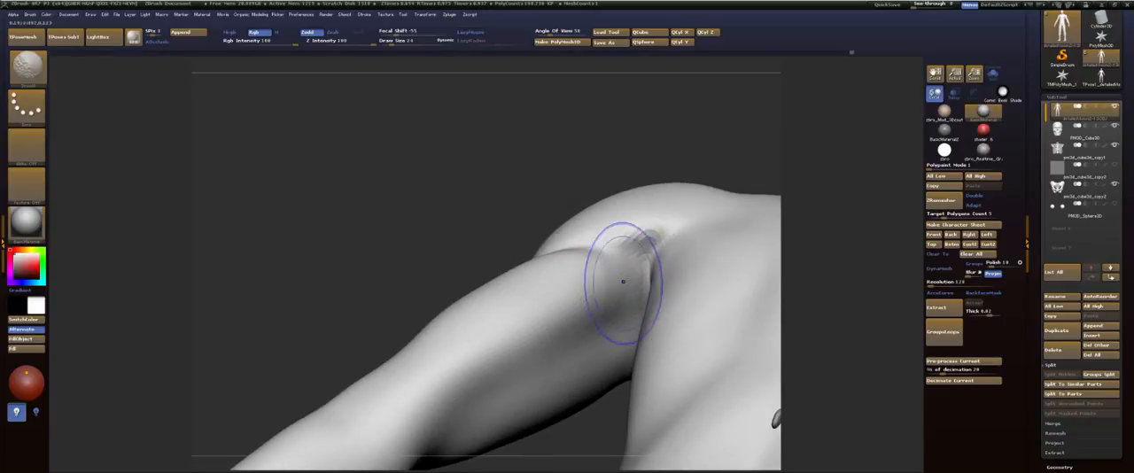
left_click_drag(623, 281, 650, 239)
key("shift")
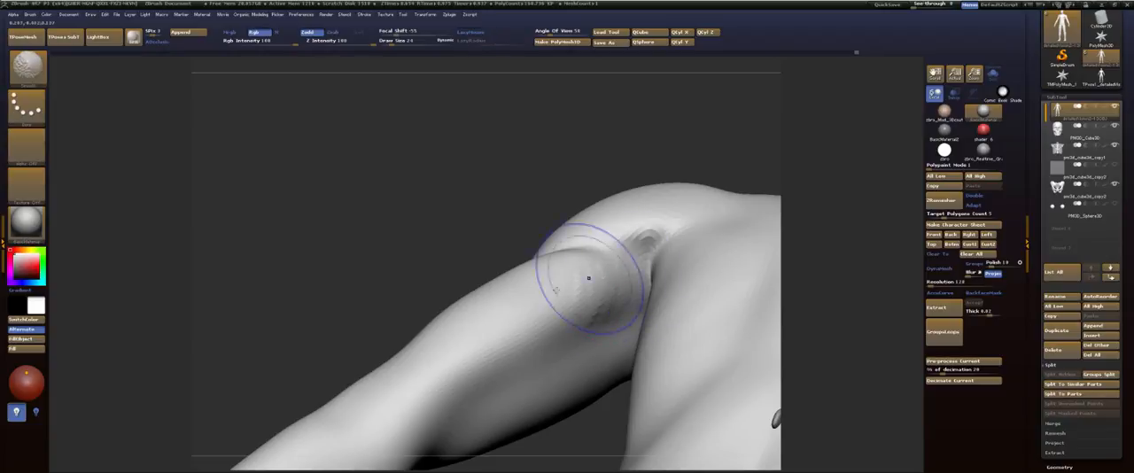
left_click_drag(588, 278, 642, 237, "shift")
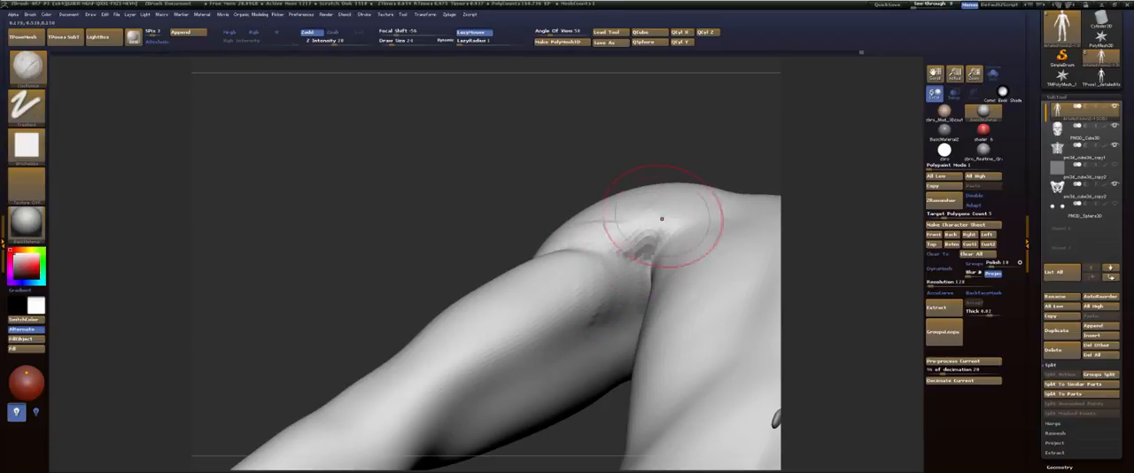
Step: Add volume to the outer back directly below the rear armpit with the ClayBuildup brush and smooth the strokes
left_click_drag(563, 167, 590, 165)
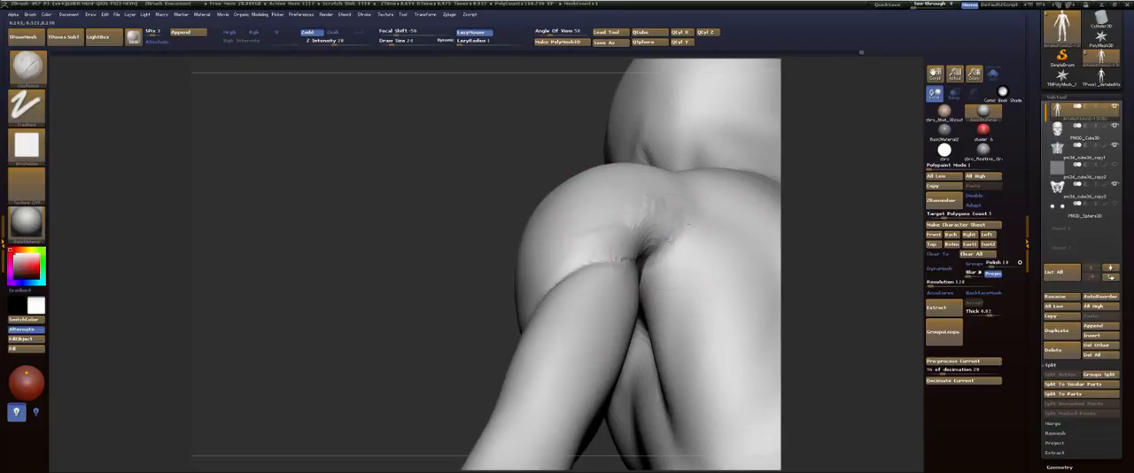
mouse_move(680, 246)
left_mouse_down()
mouse_move(668, 301)
mouse_move(688, 301)
left_mouse_up()
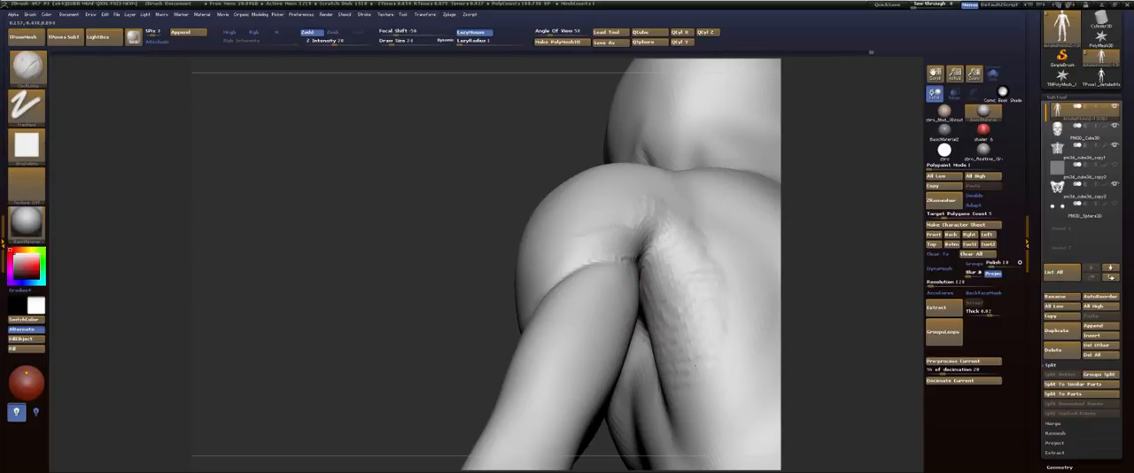
mouse_move(681, 394)
left_mouse_down("shift")
mouse_move(700, 328)
mouse_move(616, 229)
left_mouse_up("shift")
Step: Soften the crease between the deltoid and the outer upper arm with smoothing strokes
left_click_drag(442, 297, 427, 306)
mouse_move(468, 257)
left_mouse_down()
mouse_move(452, 241)
mouse_move(416, 272)
left_mouse_up()
right_click_drag(417, 272, 425, 271)
mouse_move(428, 271)
left_mouse_down("shift")
mouse_move(568, 247)
mouse_move(456, 325)
left_mouse_up("shift")
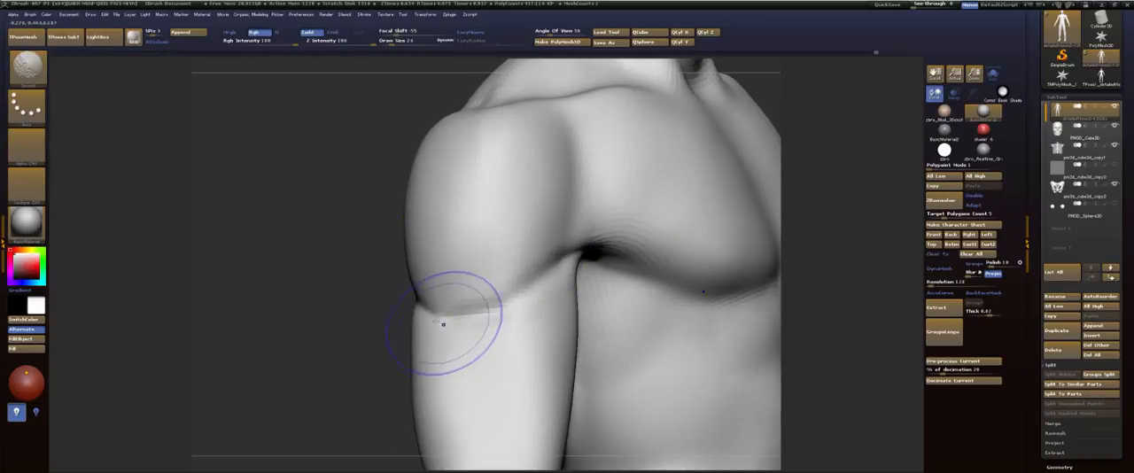
right_click_drag(456, 324, 502, 315)
left_click_drag(501, 316, 402, 283, "shift")
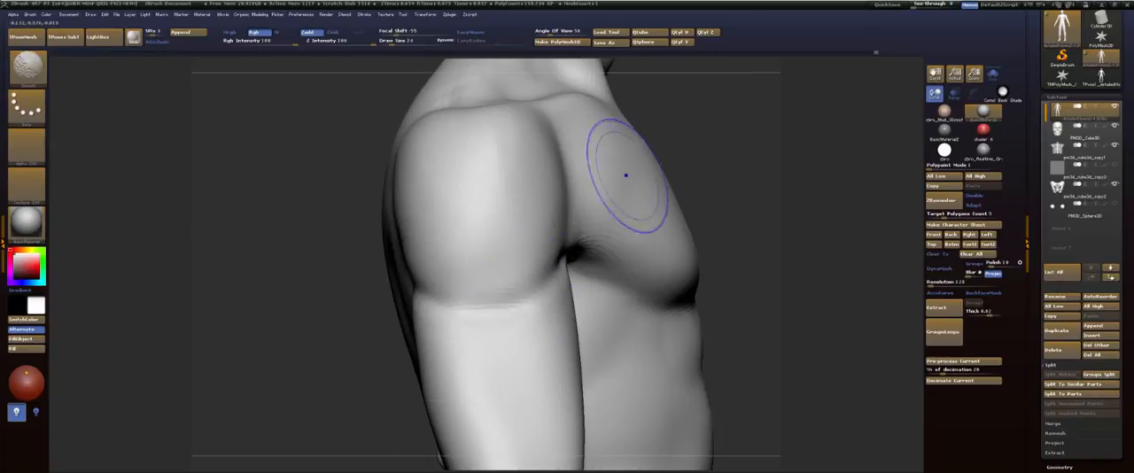
mouse_move(779, 190)
left_mouse_down()
mouse_move(700, 221)
mouse_move(706, 312)
mouse_move(703, 292)
left_mouse_up()
Step: Turn on transparency to reveal the skeleton and build up the top of the shoulder around the outer end of the clavicle
left_click(952, 95)
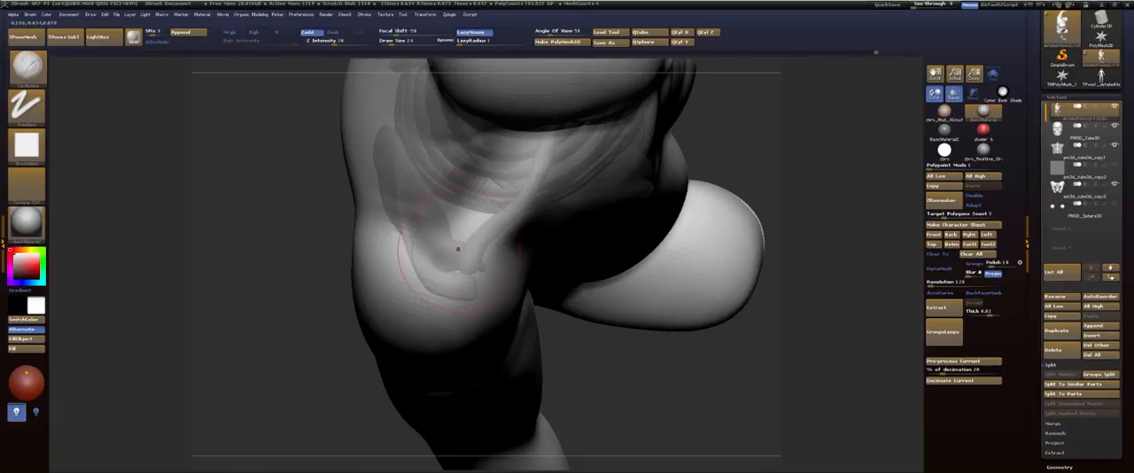
key("s")
left_click_drag(462, 287, 467, 289)
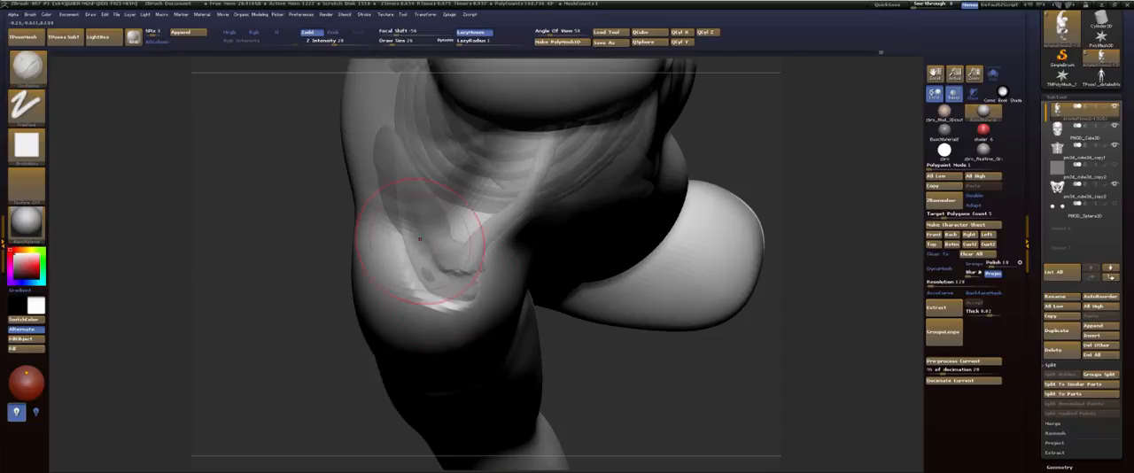
left_click_drag(437, 310, 450, 294, "shift")
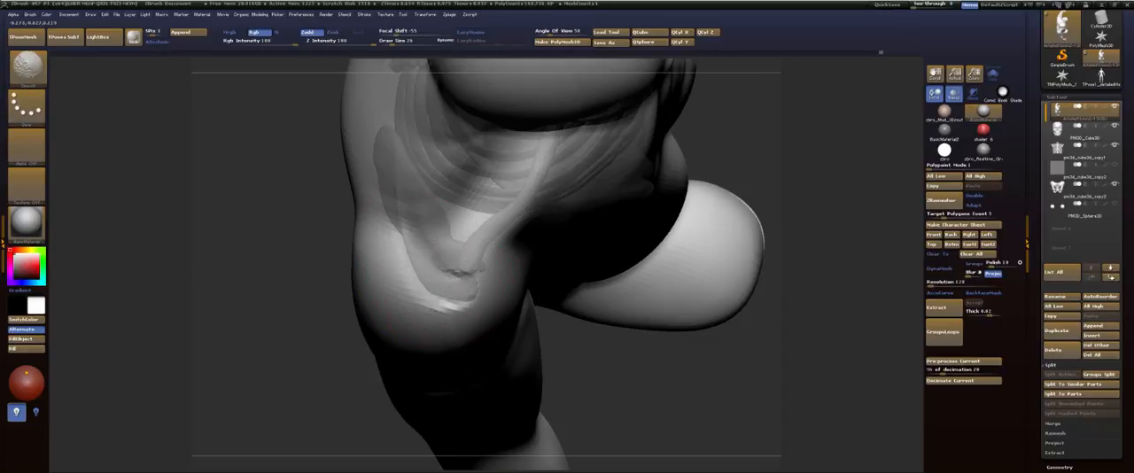
Step: Add clay to the front of the deltoid below the outer end of the clavicle and smooth the surface
mouse_move(339, 357)
left_mouse_down()
mouse_move(326, 319)
mouse_move(341, 299)
left_mouse_up()
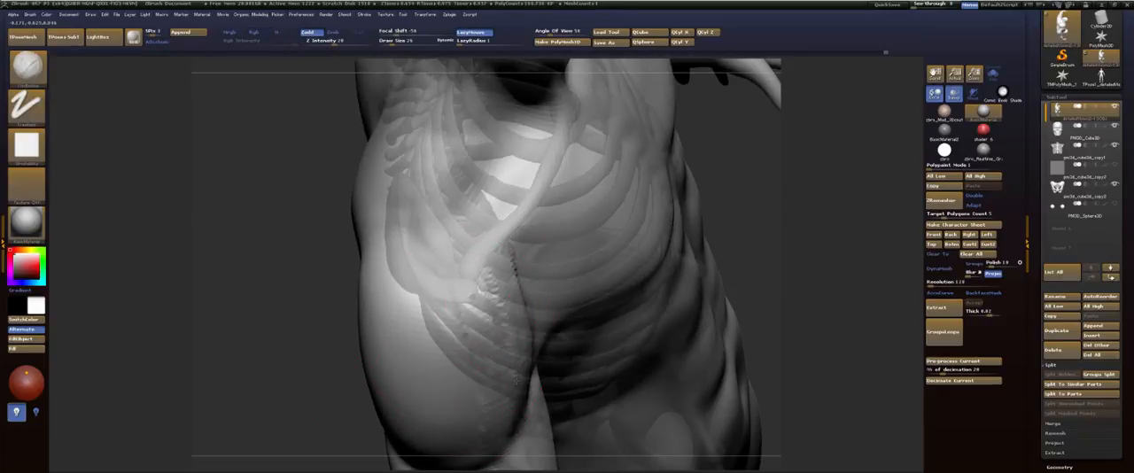
left_click_drag(520, 403, 514, 415)
left_click_drag(483, 459, 479, 409, "shift")
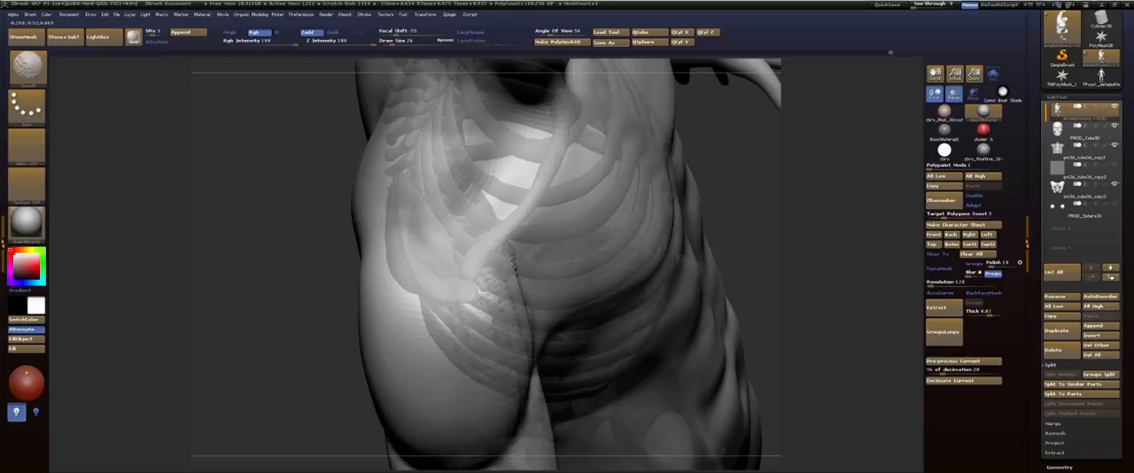
left_click_drag(511, 248, 520, 305)
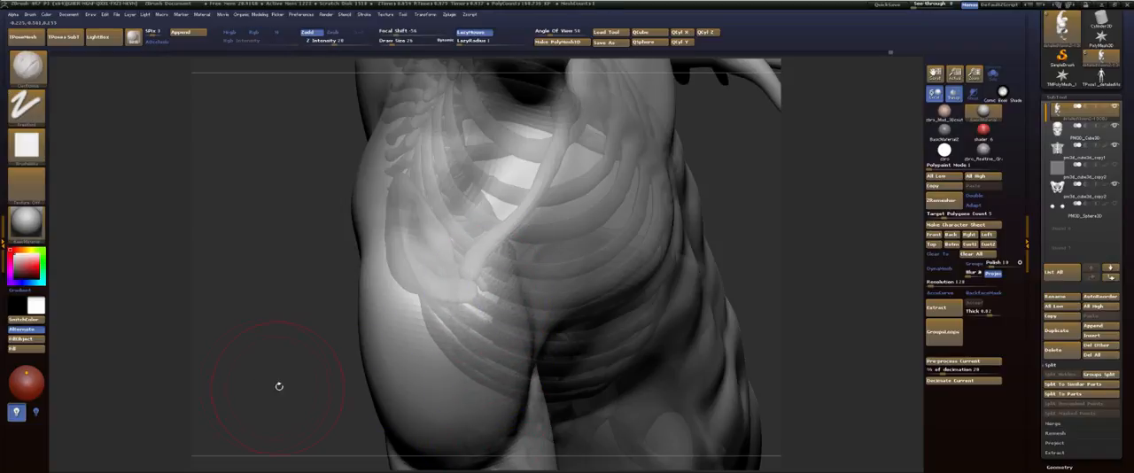
mouse_move(278, 387)
left_mouse_down()
mouse_move(287, 390)
mouse_move(197, 255)
left_mouse_up()
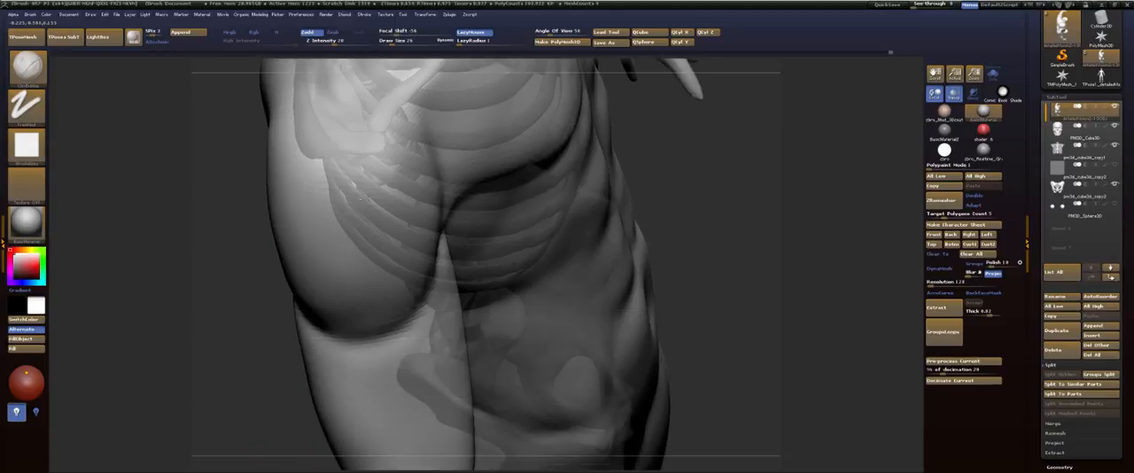
Step: Check the shoulder and arm against the skeleton from the front and side, and turn off transparency
left_click_drag(729, 193, 793, 184)
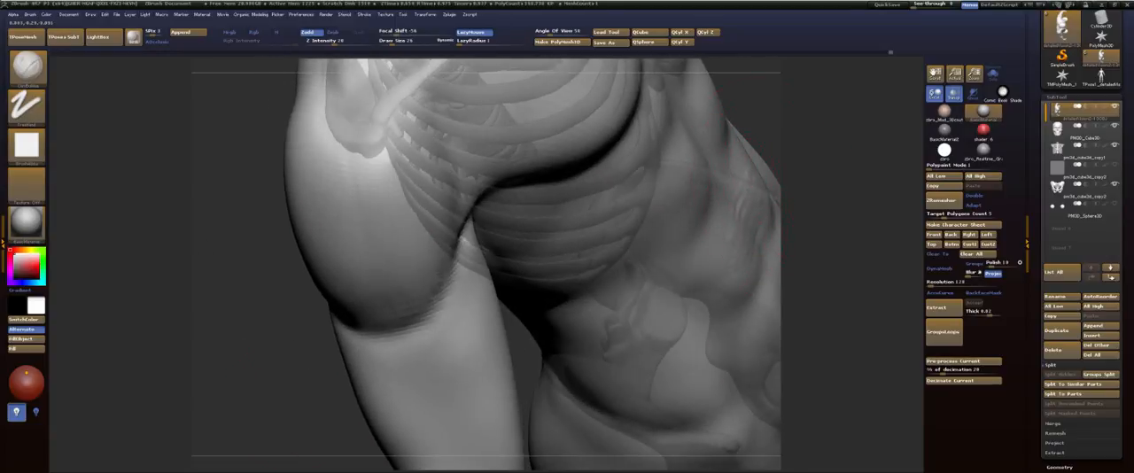
key("ctrl")
mouse_move(833, 182)
left_mouse_down("shift")
mouse_move(845, 166)
mouse_move(764, 270)
left_mouse_up("shift")
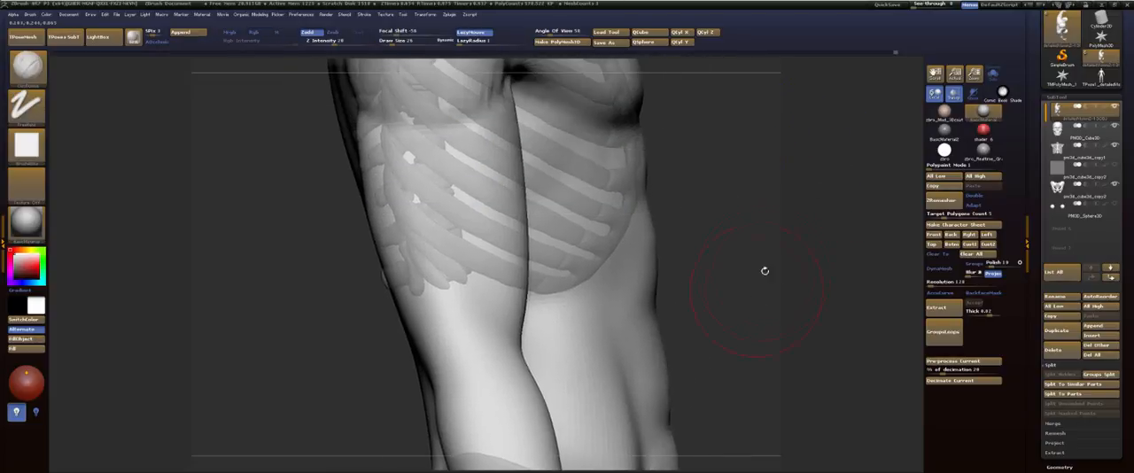
mouse_move(741, 203)
left_mouse_down()
mouse_move(739, 246)
mouse_move(723, 220)
mouse_move(681, 210)
mouse_move(668, 180)
mouse_move(684, 282)
left_mouse_up()
key("f")
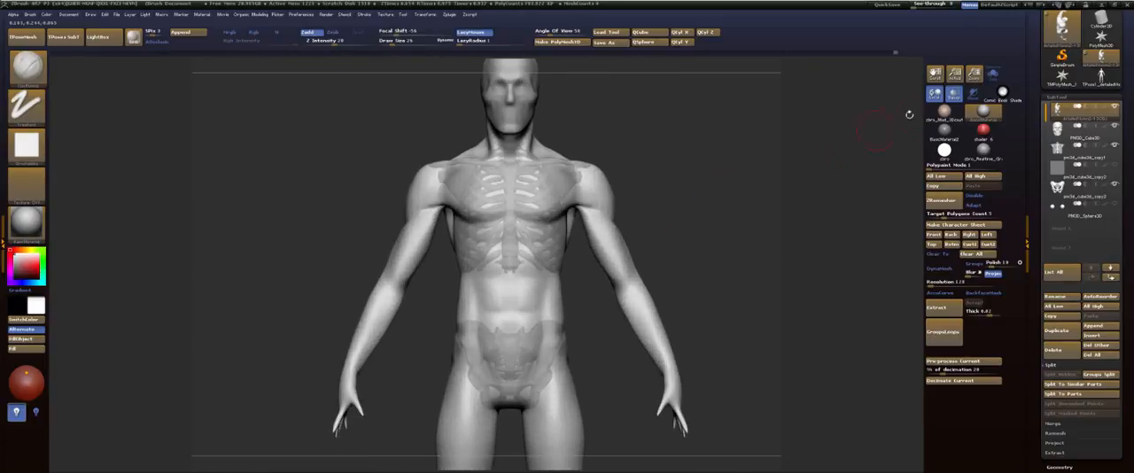
left_click(954, 99)
Step: Lightly smooth the lower abdomen just above the groin
mouse_move(729, 173)
left_mouse_down("alt")
mouse_move(663, 166)
mouse_move(688, 157)
mouse_move(687, 255)
mouse_move(671, 258)
left_mouse_up("alt")
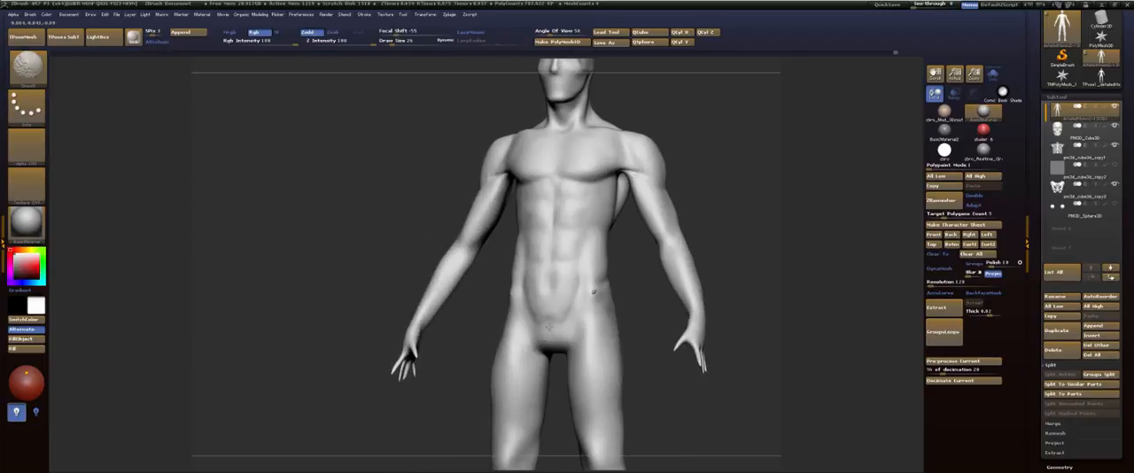
left_click_drag(555, 337, 556, 330, "shift")
mouse_move(780, 194)
left_mouse_down("shift")
mouse_move(789, 192)
mouse_move(741, 168)
left_mouse_up("shift")
mouse_move(592, 298)
left_mouse_down()
mouse_move(558, 300)
mouse_move(592, 301)
left_mouse_up()
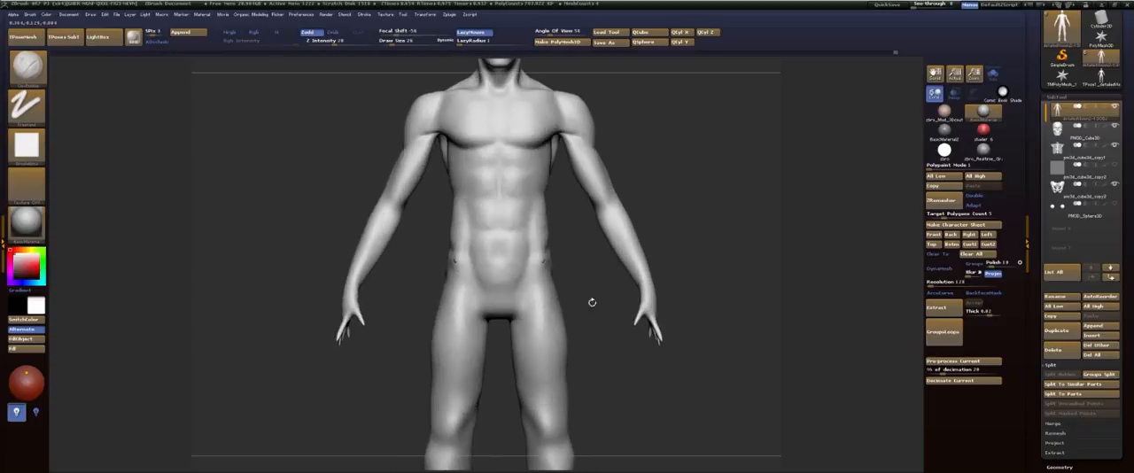
Step: Examine the proportions of the torso, deltoids and arms from the front and side
left_click_drag(583, 262, 572, 183, "alt")
left_click_drag(651, 268, 606, 264)
left_click_drag(726, 228, 732, 176)
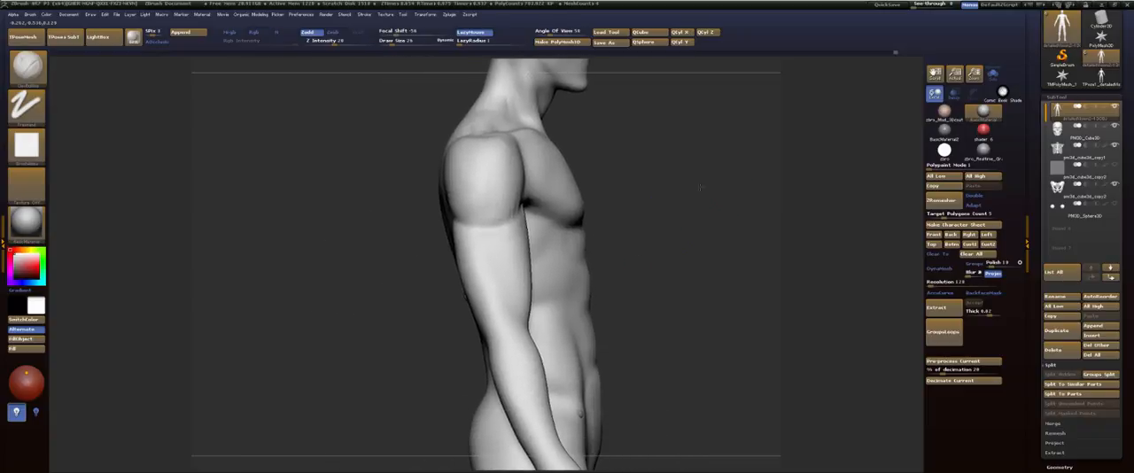
left_click_drag(649, 277, 654, 215)
left_click_drag(631, 209, 653, 210, "shift")
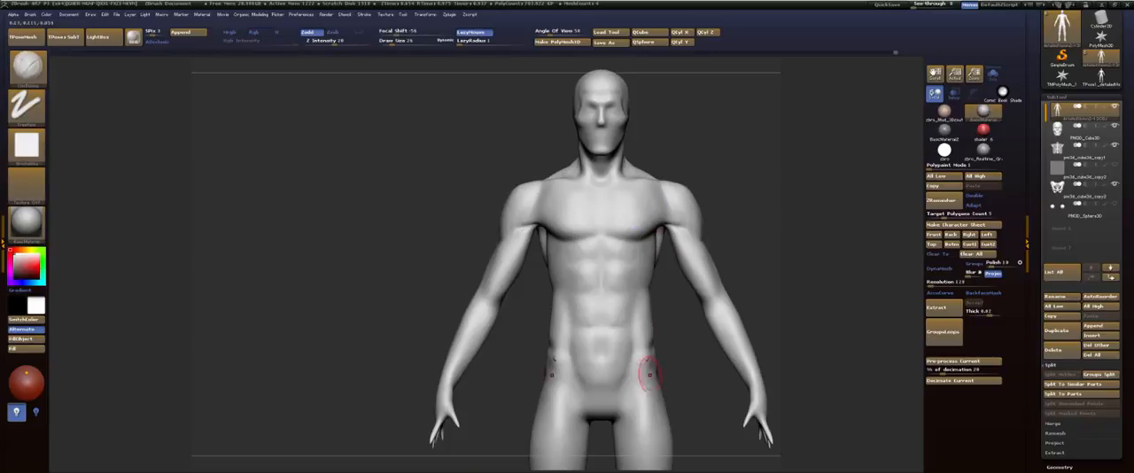
left_click_drag(753, 189, 614, 222, "alt")
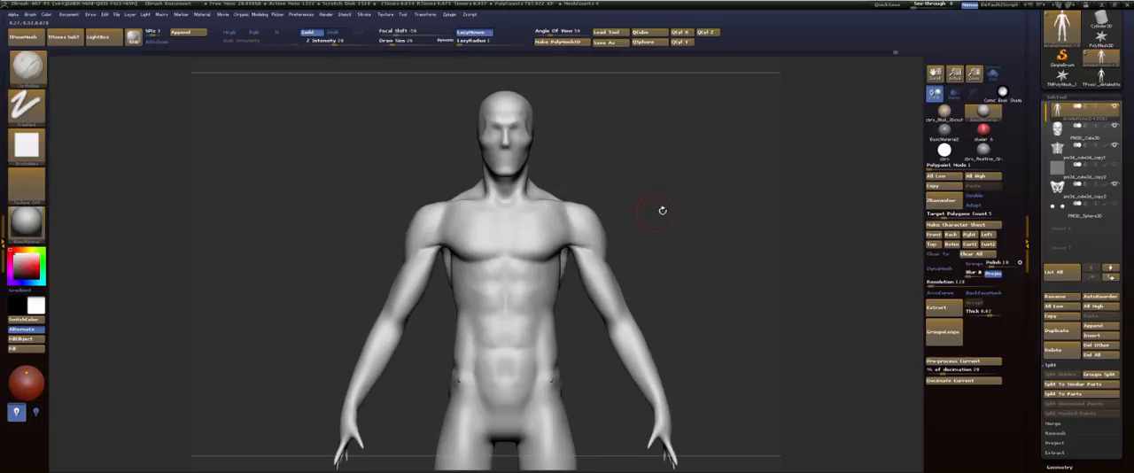
Step: Compare the figure with an early state in the undo history and return to the latest state
mouse_move(662, 210)
left_mouse_down()
mouse_move(646, 274)
mouse_move(668, 201)
mouse_move(686, 207)
mouse_move(869, 81)
mouse_move(455, 55)
mouse_move(177, 53)
mouse_move(55, 74)
left_mouse_up()
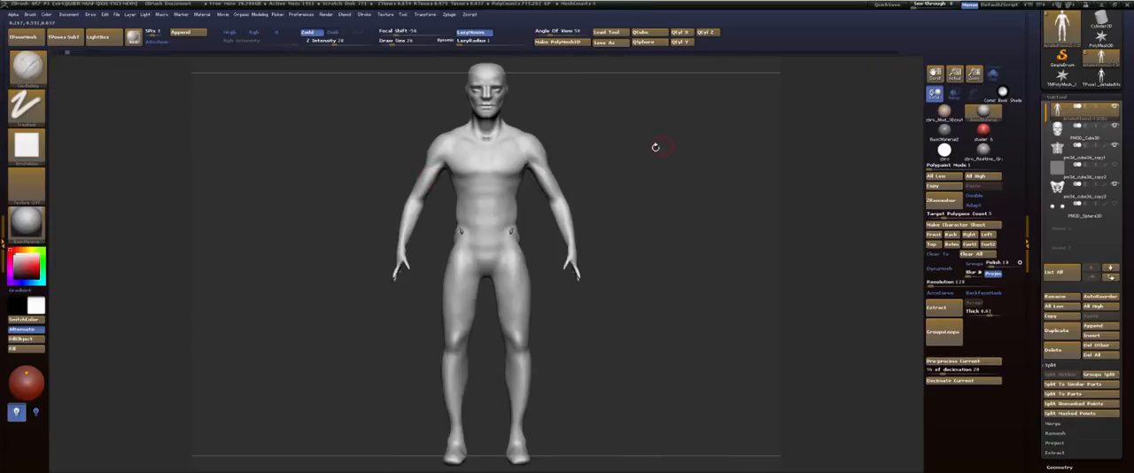
left_click_drag(651, 142, 679, 190, "alt")
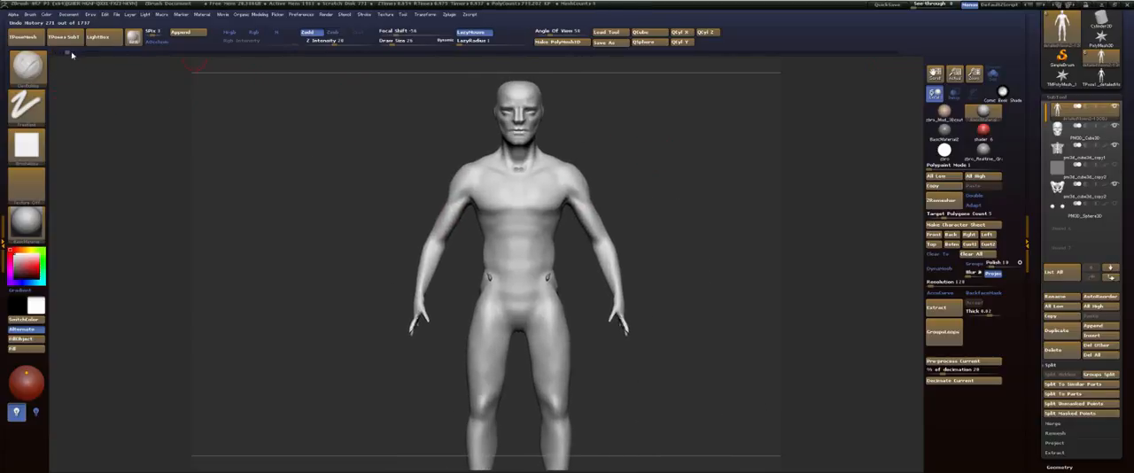
left_click_drag(73, 55, 56, 54)
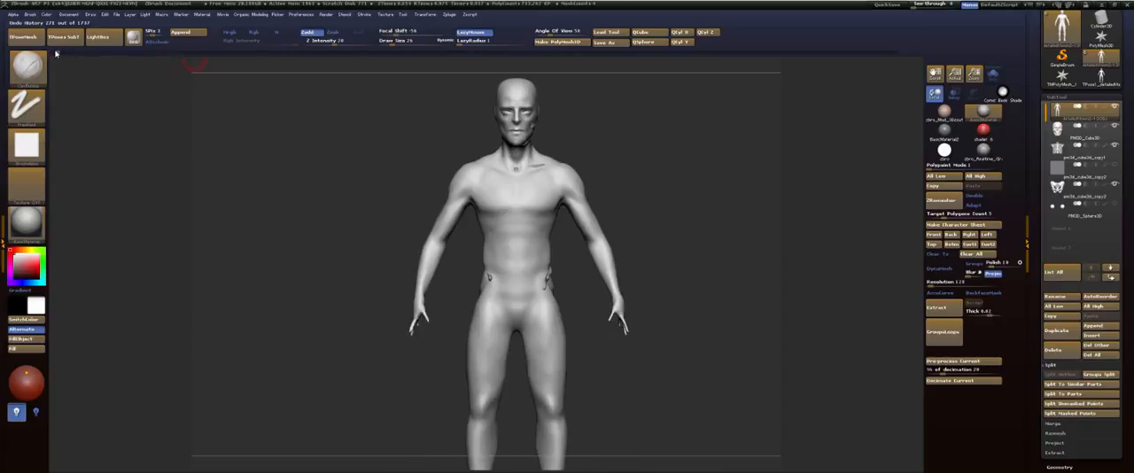
mouse_move(54, 54)
left_mouse_down()
mouse_move(292, 55)
mouse_move(850, 98)
left_mouse_up()
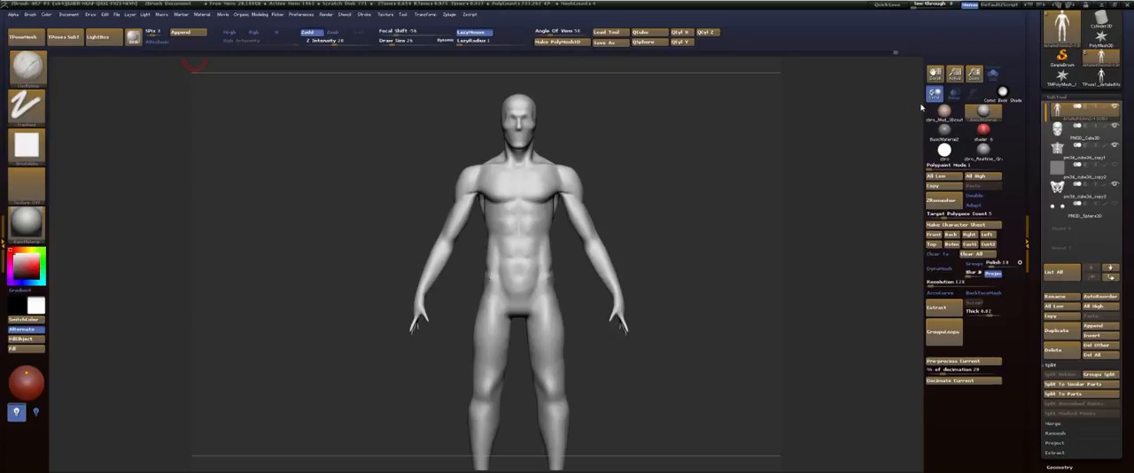
Step: Reduce the brush size, shape the side of the head around the temple and smooth it
left_click_drag(649, 209, 641, 233, "alt")
mouse_move(672, 173)
left_mouse_down("alt")
mouse_move(672, 201)
mouse_move(670, 189)
mouse_move(600, 180)
left_mouse_up("alt")
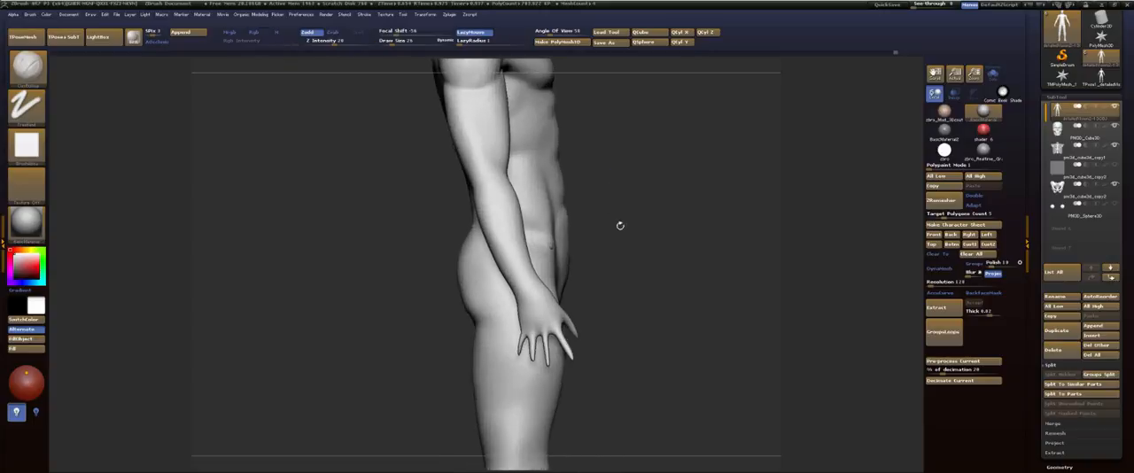
mouse_move(620, 228)
left_mouse_down()
mouse_move(635, 185)
mouse_move(639, 252)
left_mouse_up()
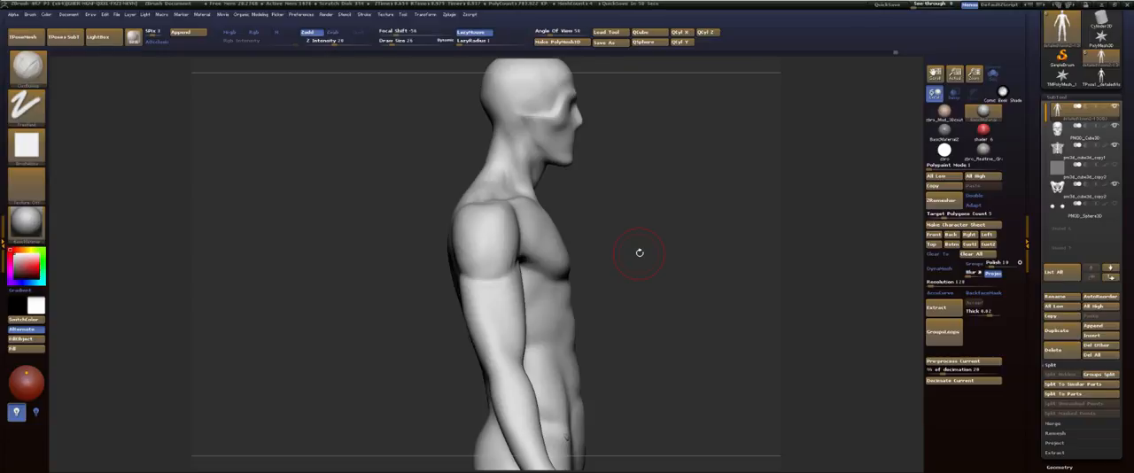
mouse_move(672, 114)
left_mouse_down()
mouse_move(611, 115)
mouse_move(657, 230)
left_mouse_up()
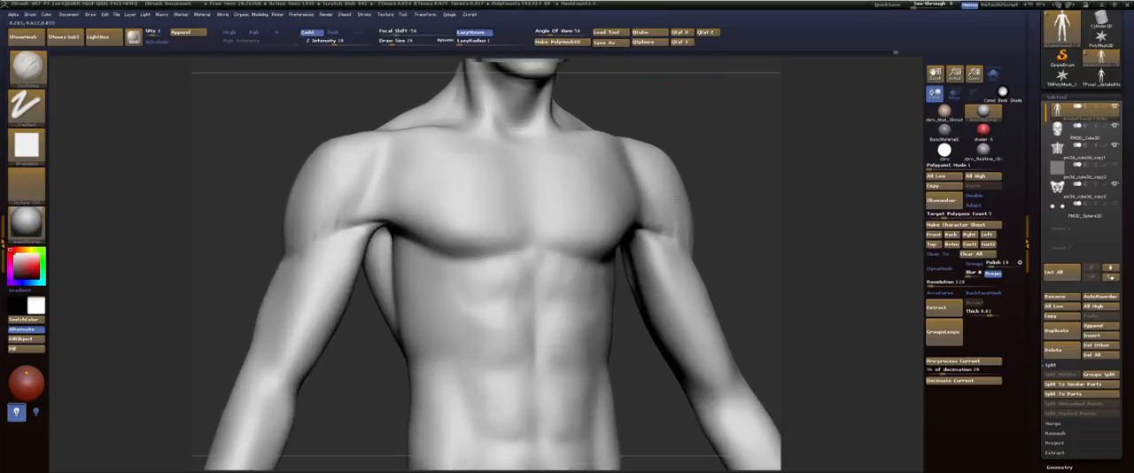
left_click_drag(651, 71, 672, 273, "alt")
key("s")
left_click_drag(548, 170, 521, 158)
key("shift")
mouse_move(650, 142)
left_mouse_down()
mouse_move(625, 156)
mouse_move(625, 132)
mouse_move(531, 146)
left_mouse_up()
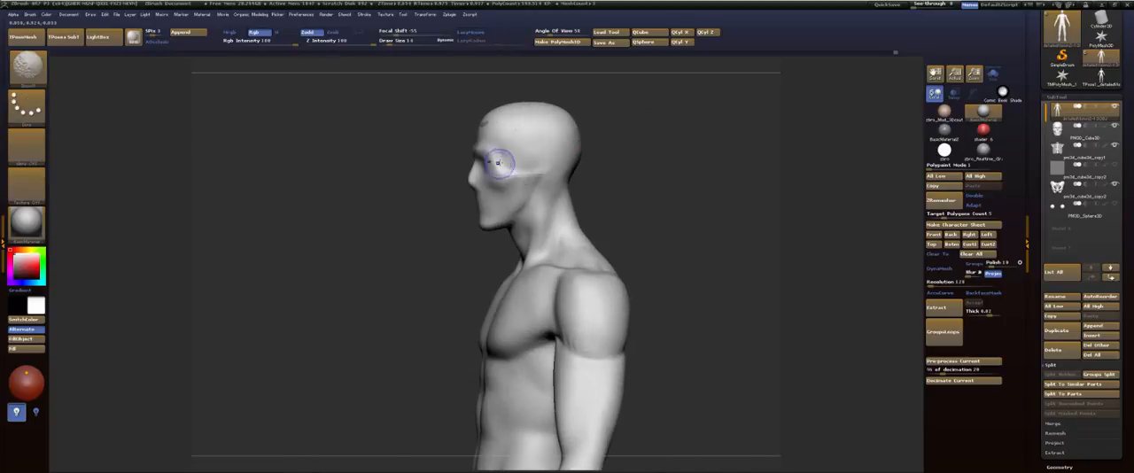
mouse_move(630, 154)
left_mouse_down()
mouse_move(615, 157)
mouse_move(615, 134)
mouse_move(644, 145)
mouse_move(615, 151)
mouse_move(661, 150)
left_mouse_up()
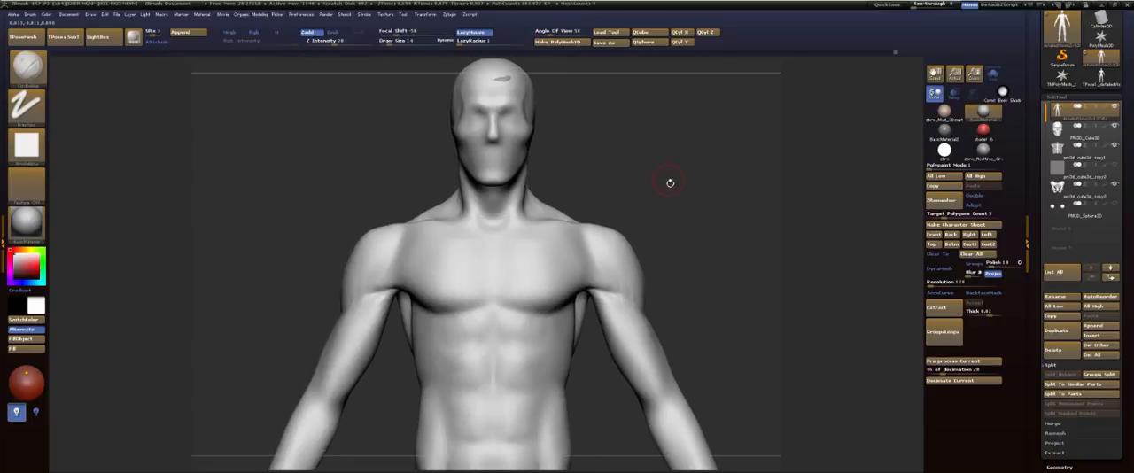
left_click_drag(668, 182, 633, 120, "alt")
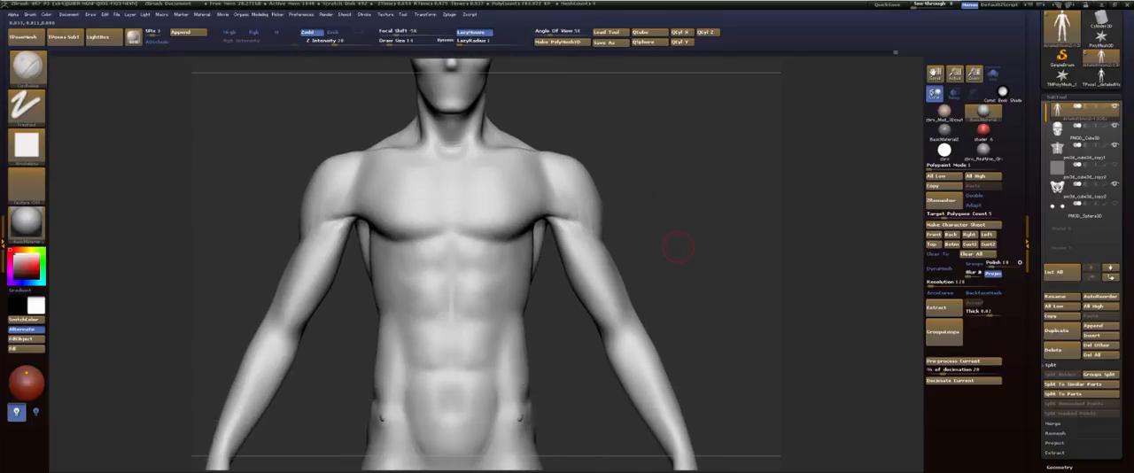